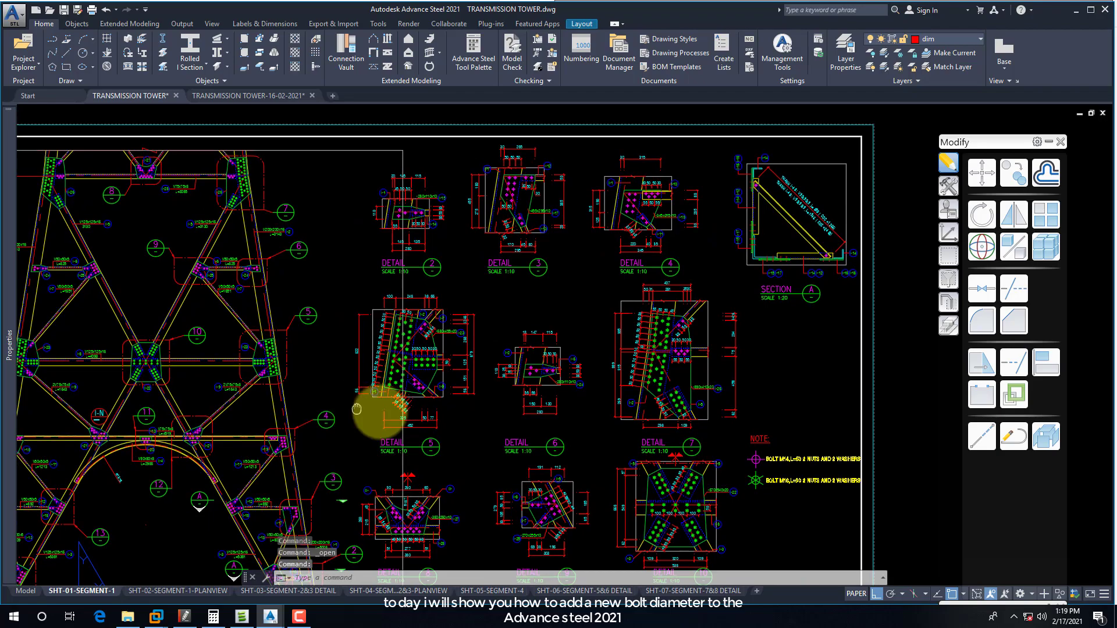
Examine connection detail 4 on the Segment 1 sheet and the bolt specifications listed in the sheet's note
scroll(499, 451, "up", 4)
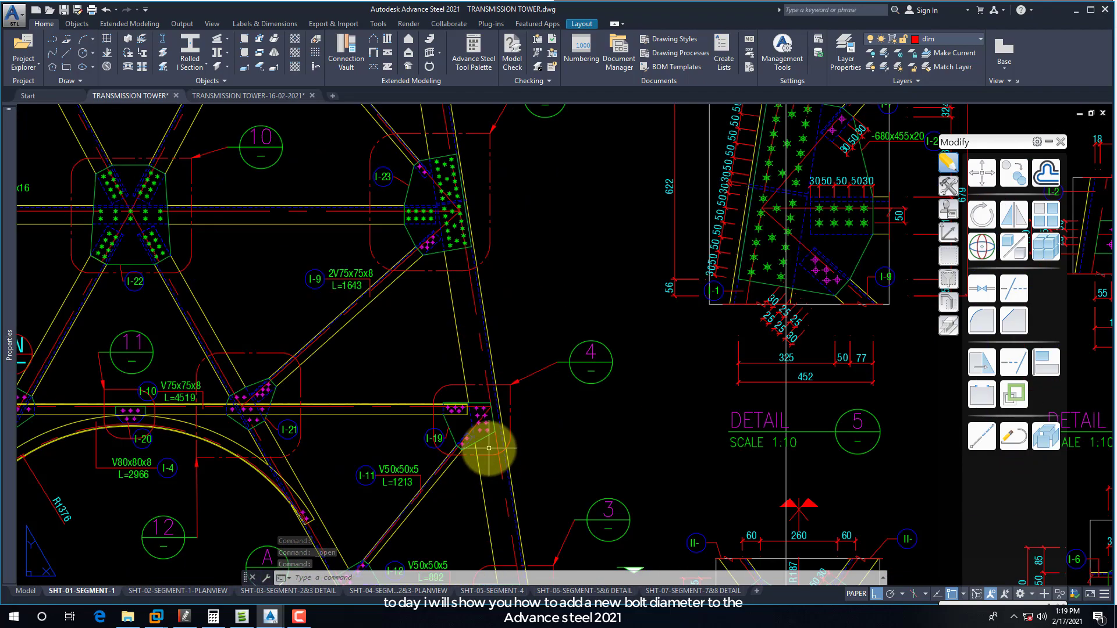
middle_click_drag(536, 384, 425, 465)
scroll(613, 307, "up", 3)
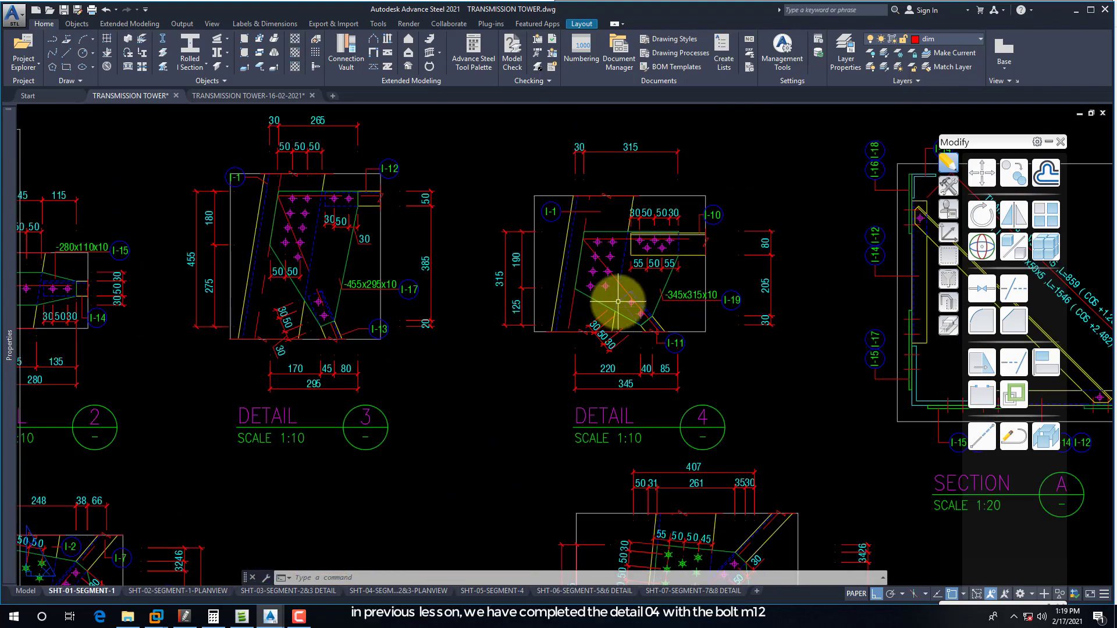
scroll(635, 238, "up", 4)
middle_click_drag(546, 283, 407, 356)
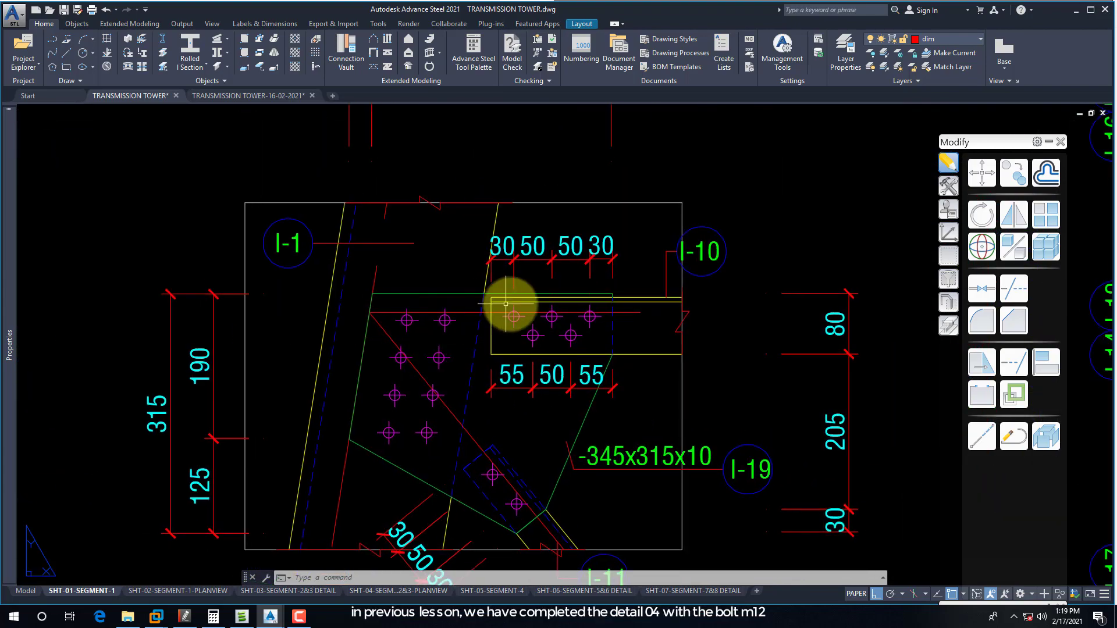
scroll(511, 326, "down", 6)
middle_click_drag(519, 399, 558, 281)
scroll(544, 525, "up", 4)
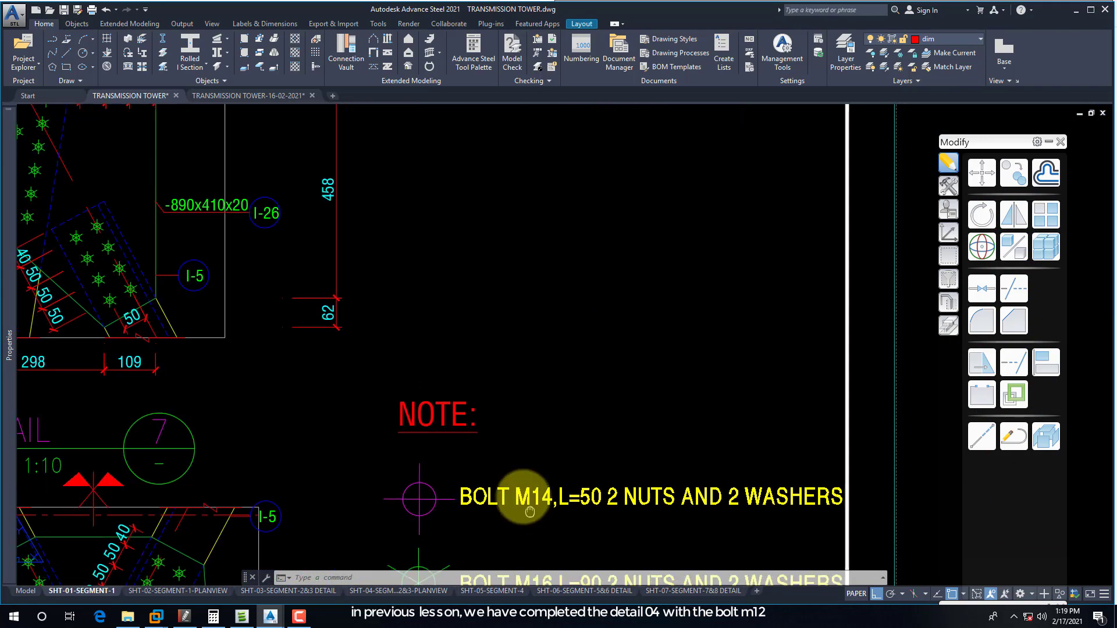
middle_click_drag(518, 494, 518, 466)
middle_click_drag(553, 498, 560, 461)
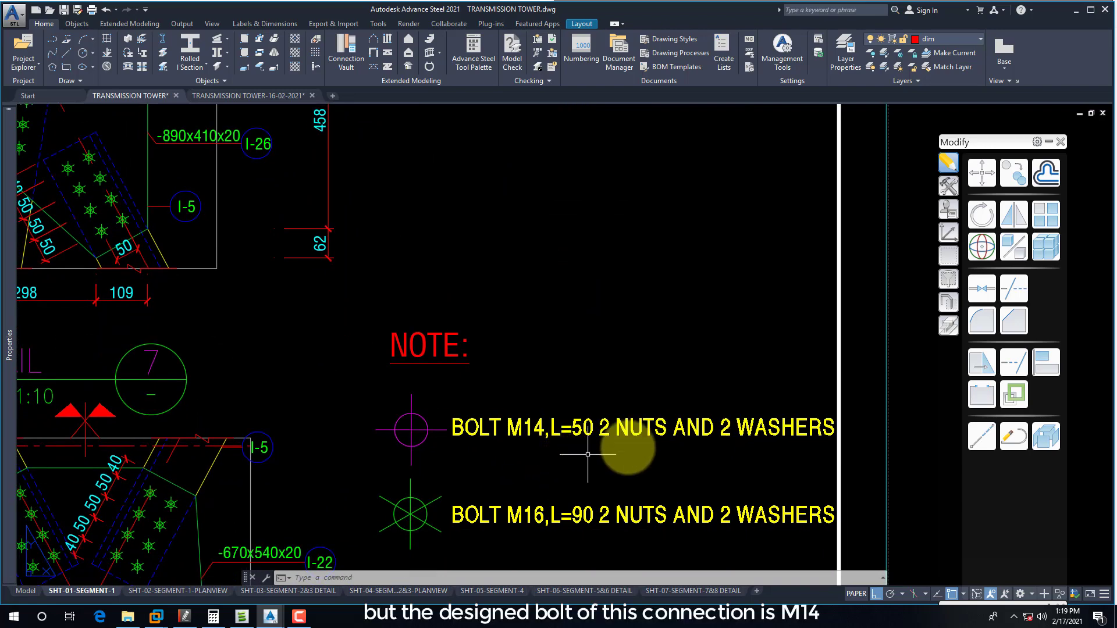
scroll(575, 445, "down", 5)
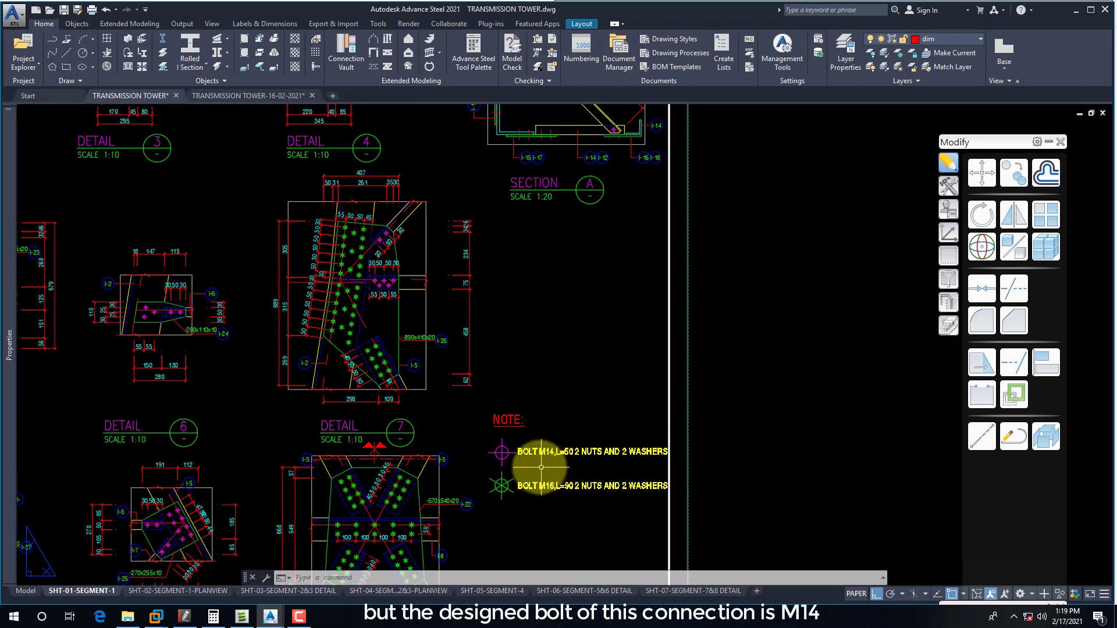
scroll(536, 451, "up", 5)
scroll(581, 444, "down", 5)
middle_click_drag(601, 465, 612, 490)
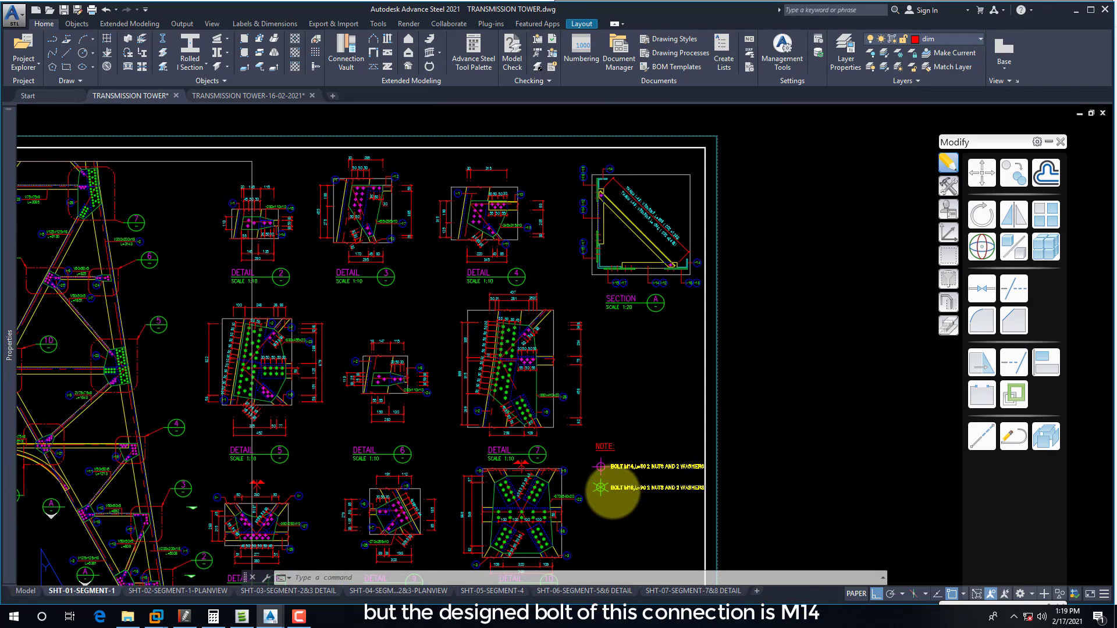
middle_click_drag(381, 445, 583, 445)
scroll(890, 469, "up", 5)
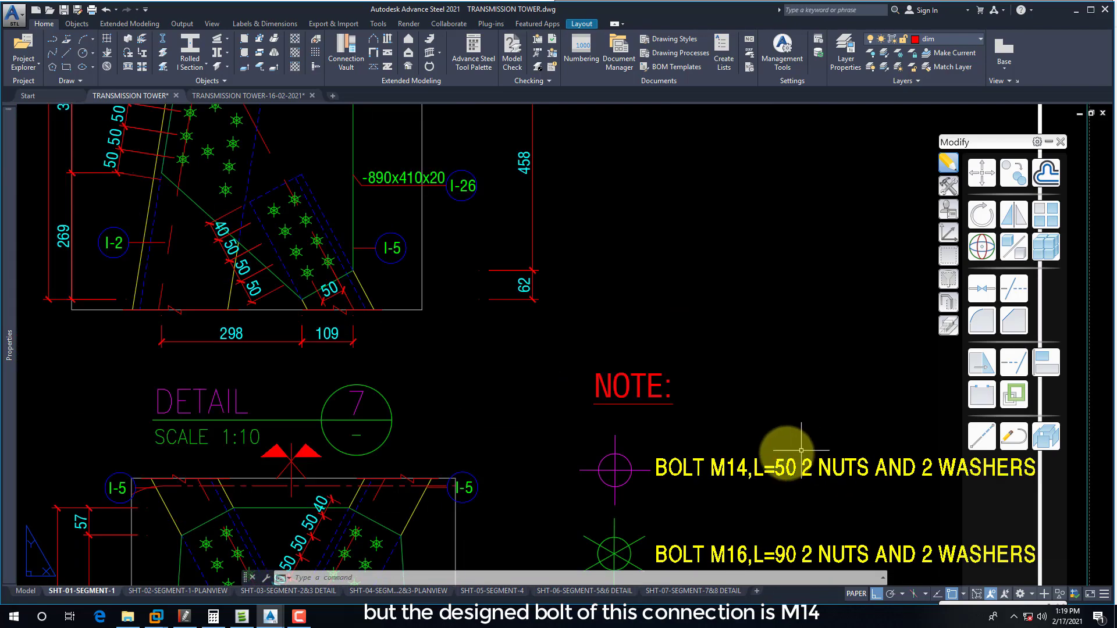
Switch to the TRANSMISSION TOWER-16-02-2021 model and open the Advance Joint Properties of the gusset plate's bolts
left_click(256, 95)
left_click(324, 280)
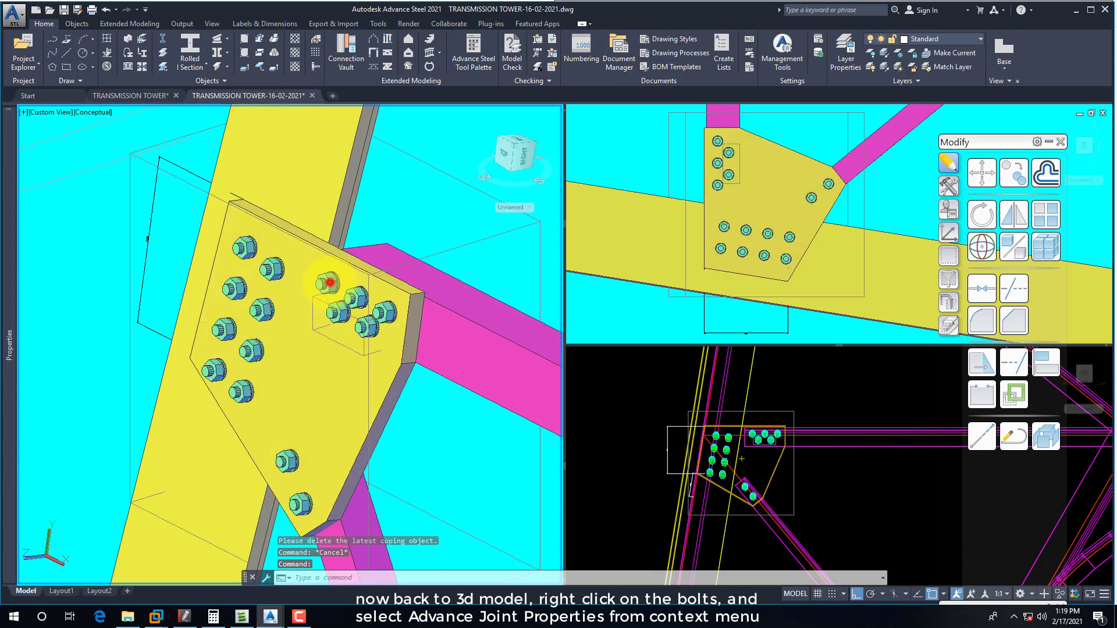
right_click(326, 282)
left_click(388, 406)
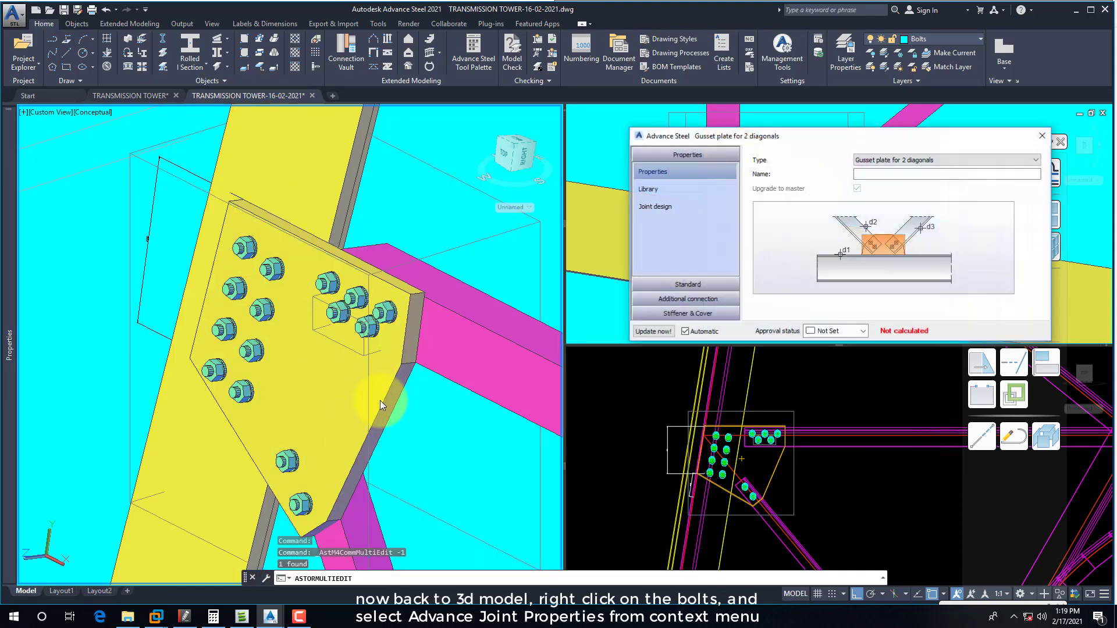
left_click_drag(765, 140, 478, 172)
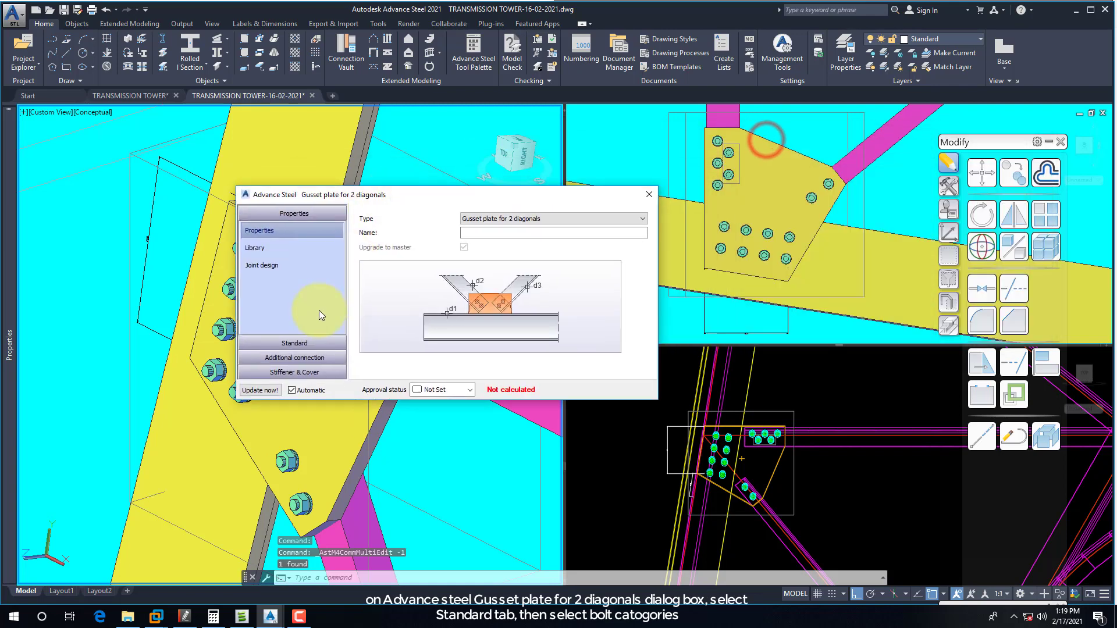
In the gusset plate joint's standard bolt settings, choose the 12.00 mm diameter and bolt type EN 14399-3
left_click(294, 343)
left_click(260, 263)
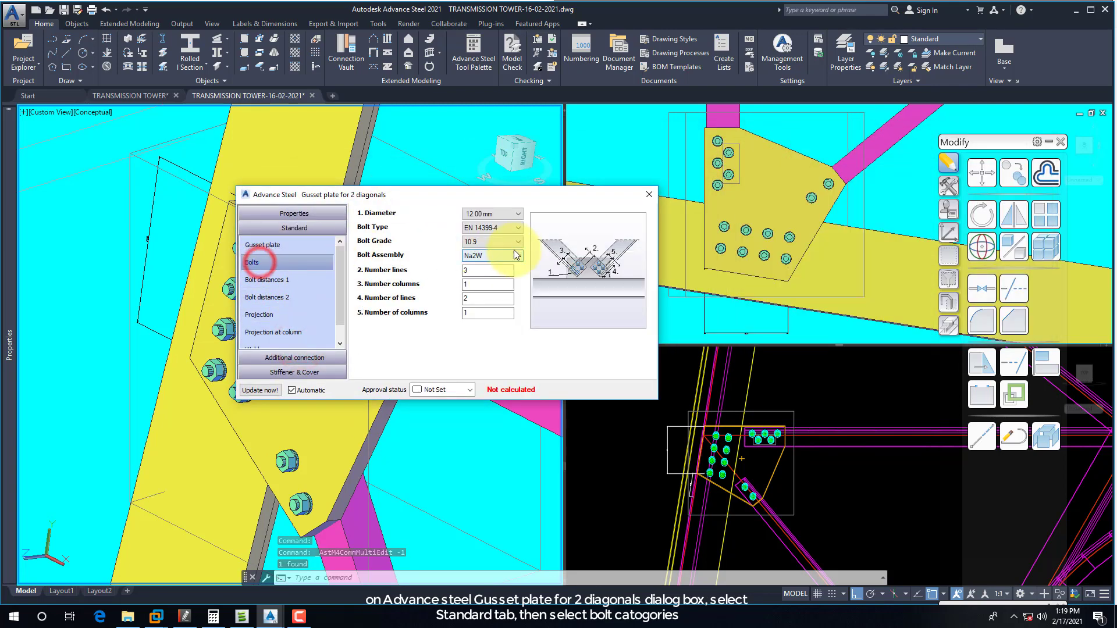
left_click(484, 212)
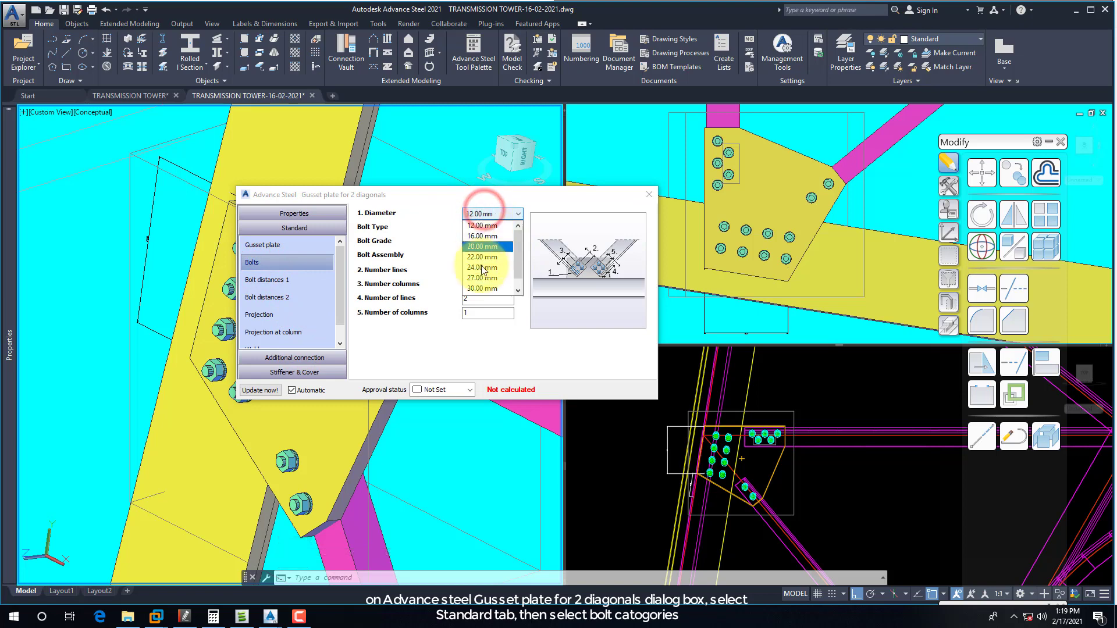
left_click(483, 226)
left_click(494, 232)
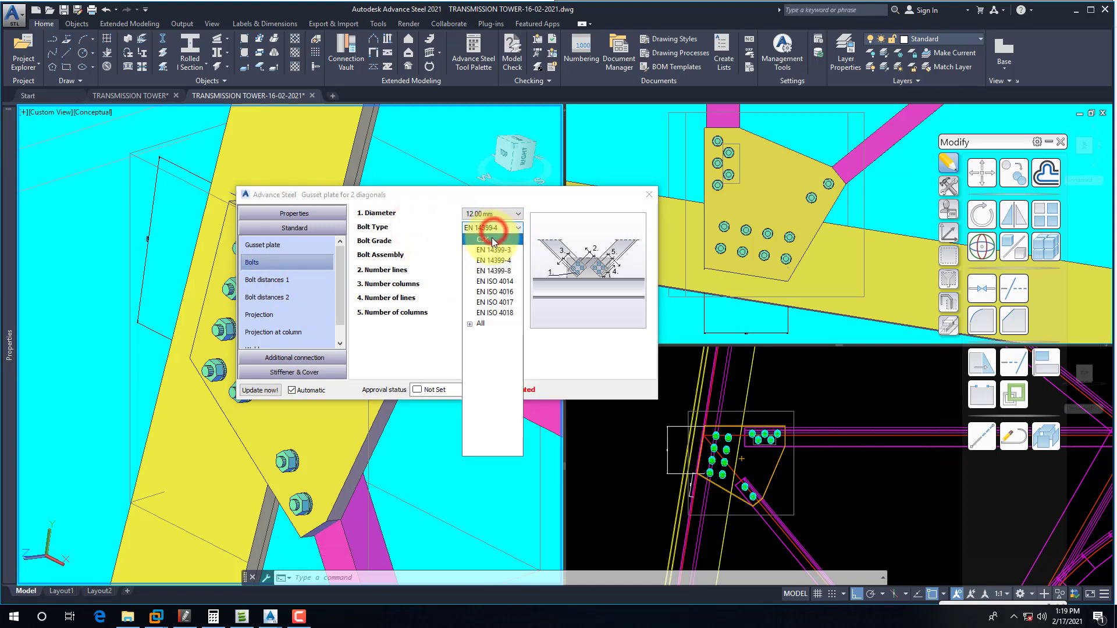
left_click(492, 244)
Check which bolt diameters the gusset plate joint offers and close its properties
left_click_drag(435, 196, 667, 169)
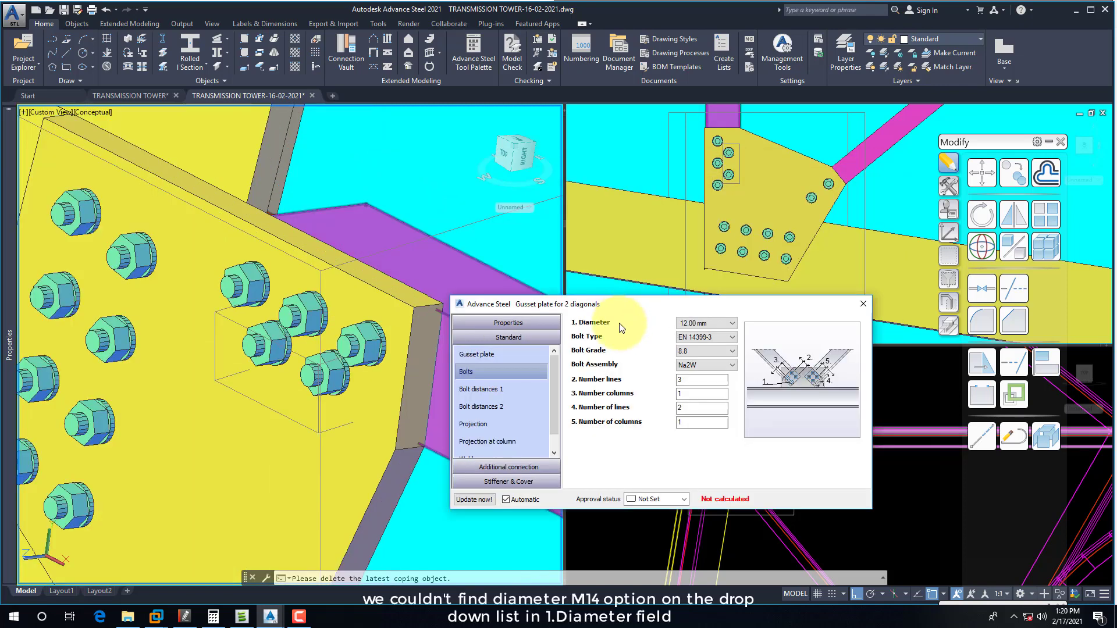
left_click(712, 327)
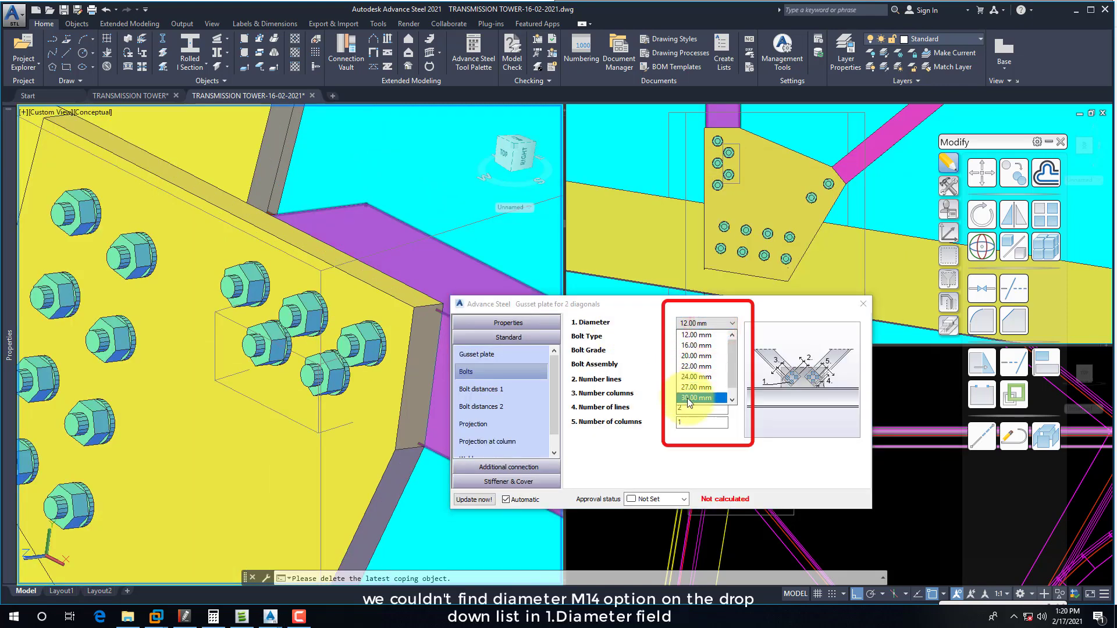
left_click(634, 337)
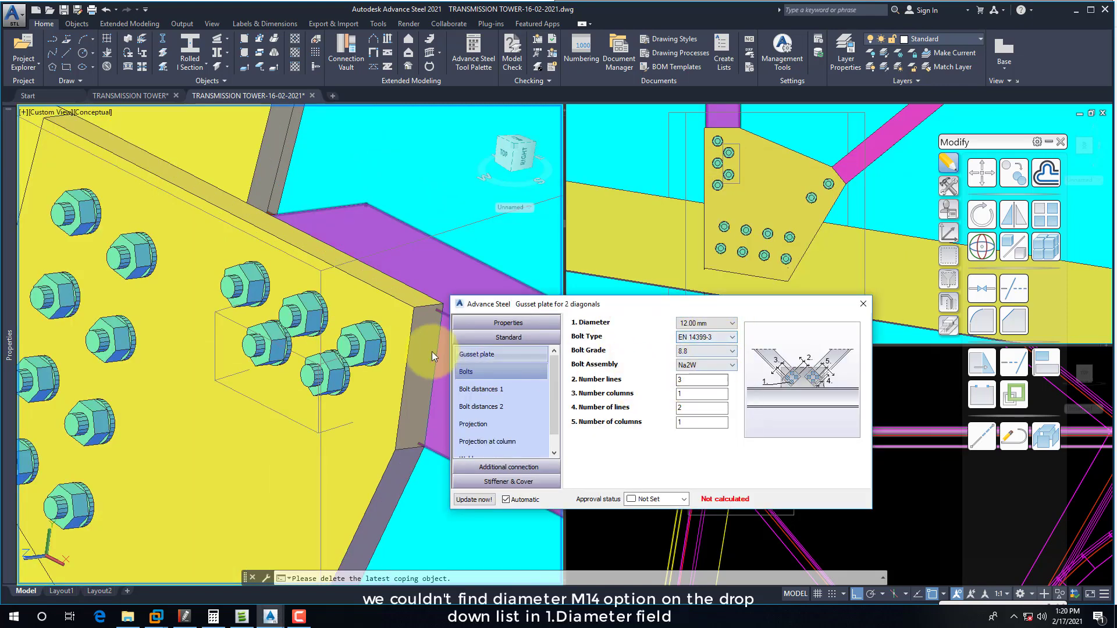
left_click(863, 304)
Open the Advance Properties of the bolt group on the gusset plate and set the bolt type to EN 14399-3
scroll(372, 245, "down", 2)
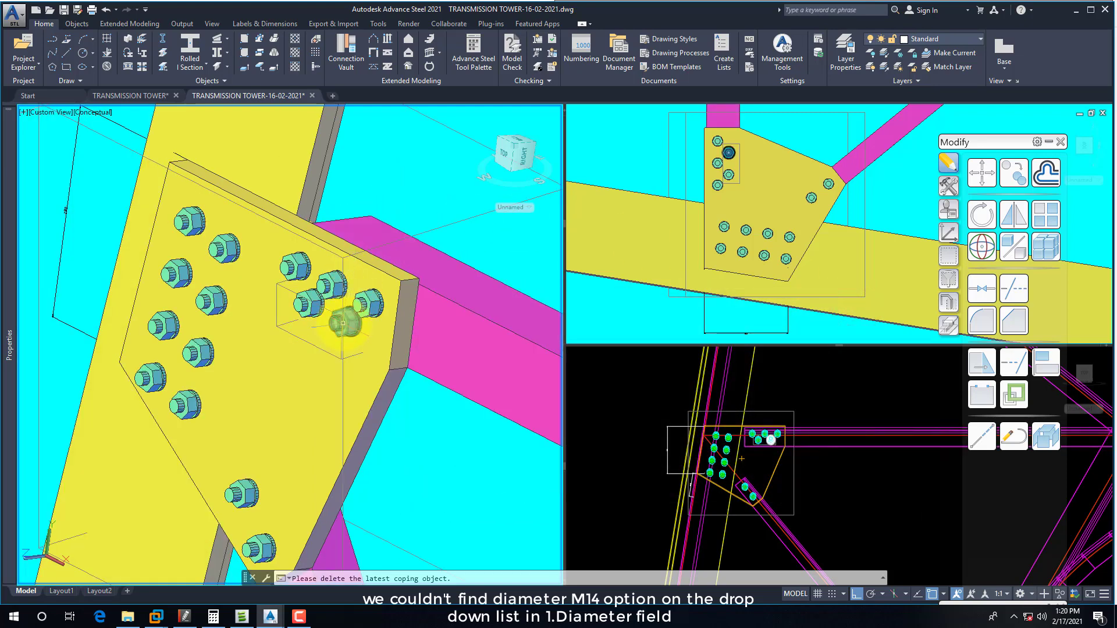
left_click(341, 320)
right_click(339, 322)
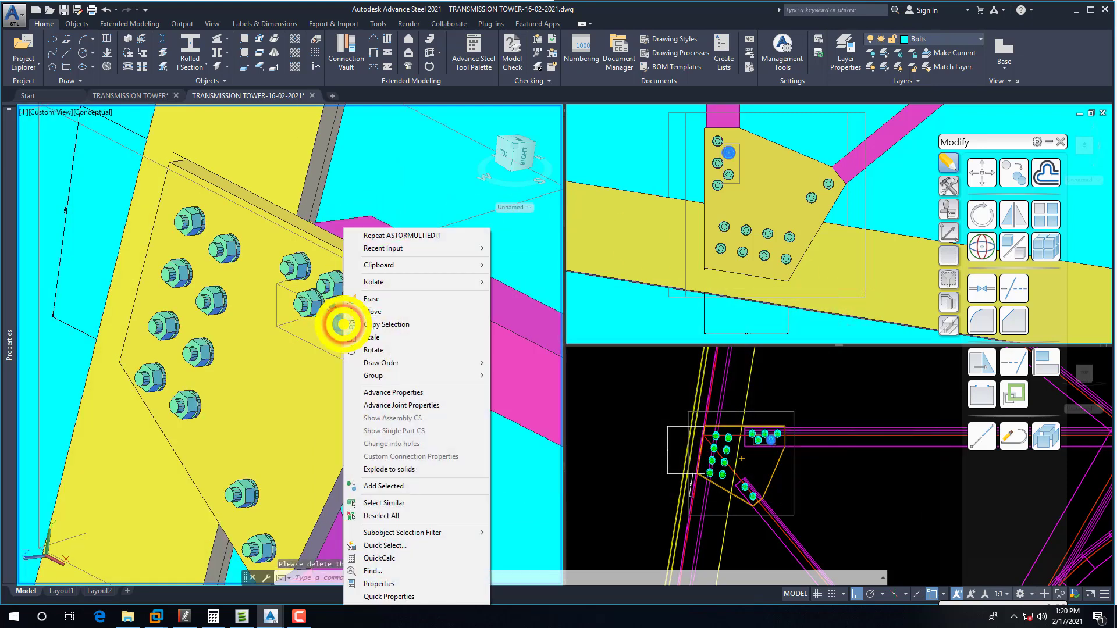
left_click(405, 393)
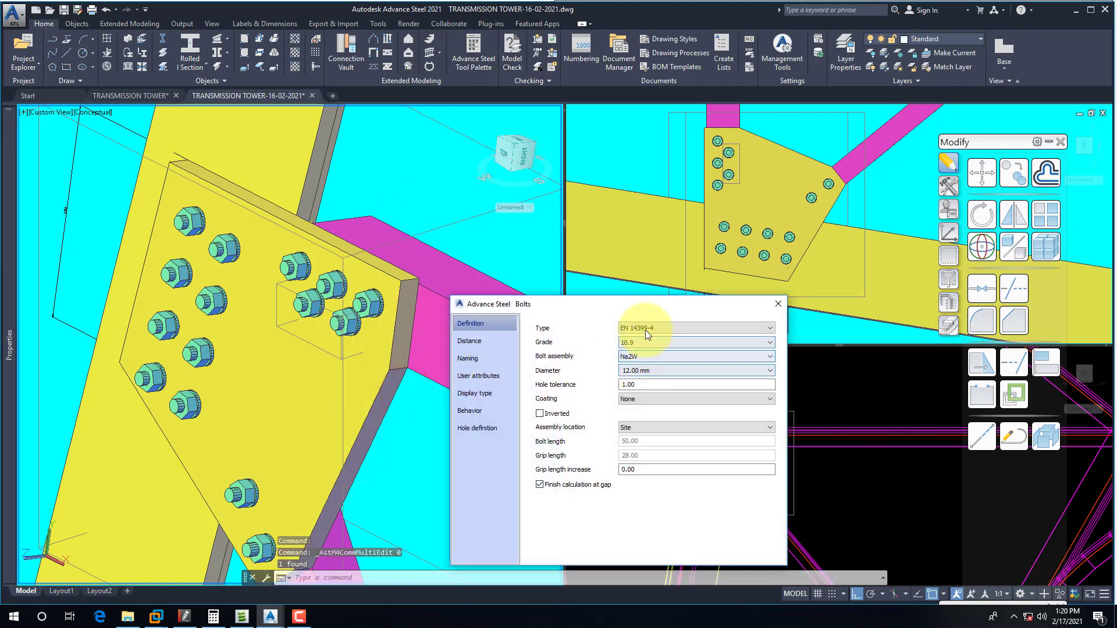
left_click(644, 328)
left_click(653, 352)
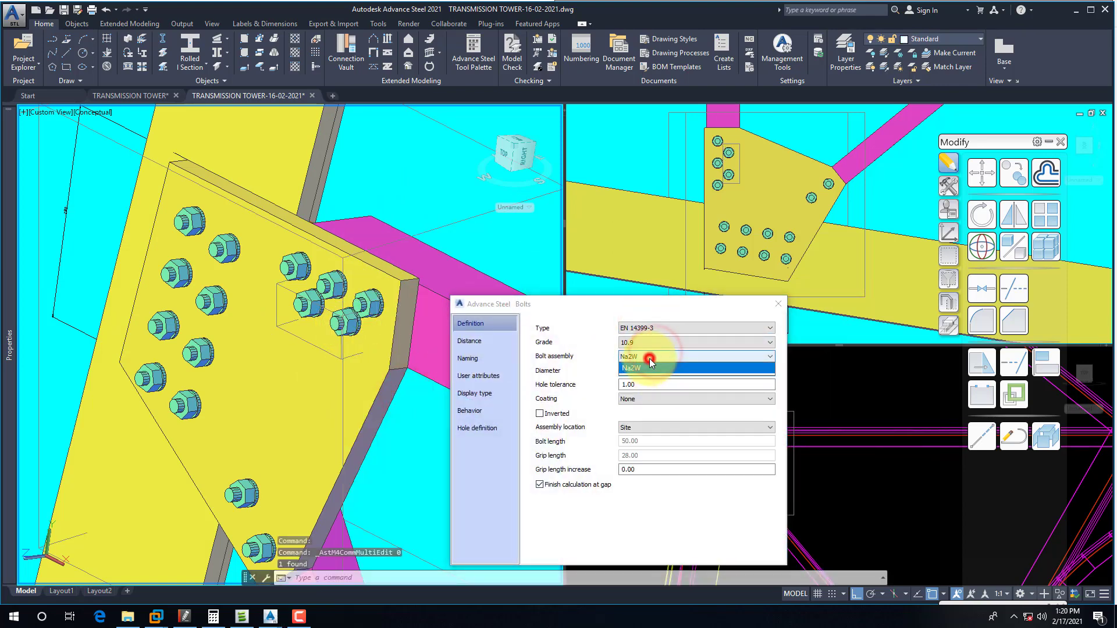
Check the diameters offered for the selected bolt group and close the bolt properties
left_click(572, 384)
left_click(638, 370)
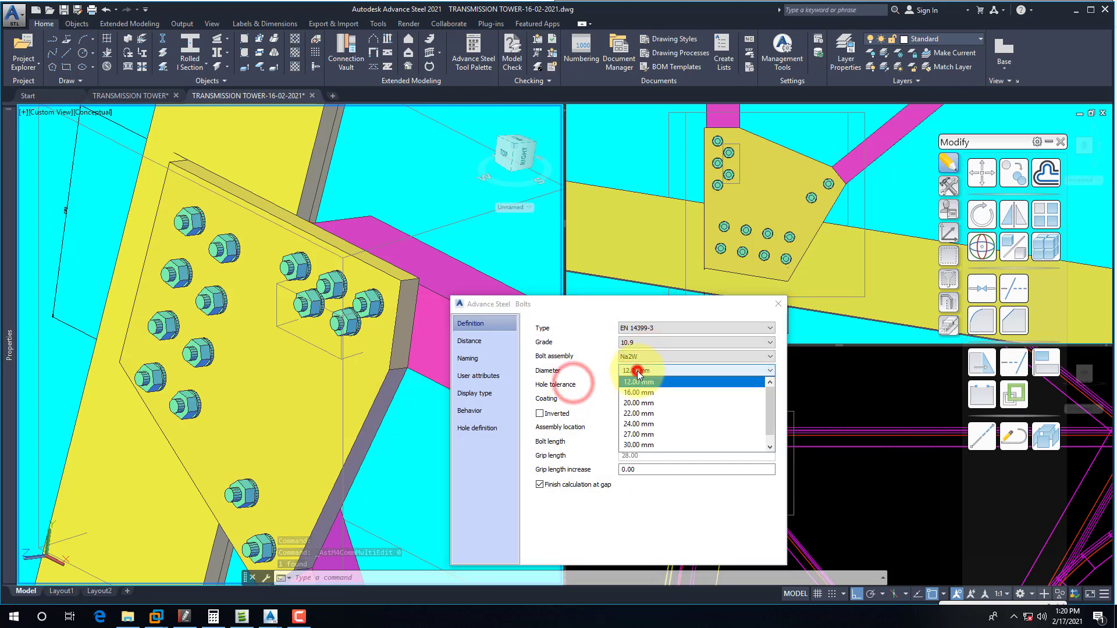
left_click(583, 410)
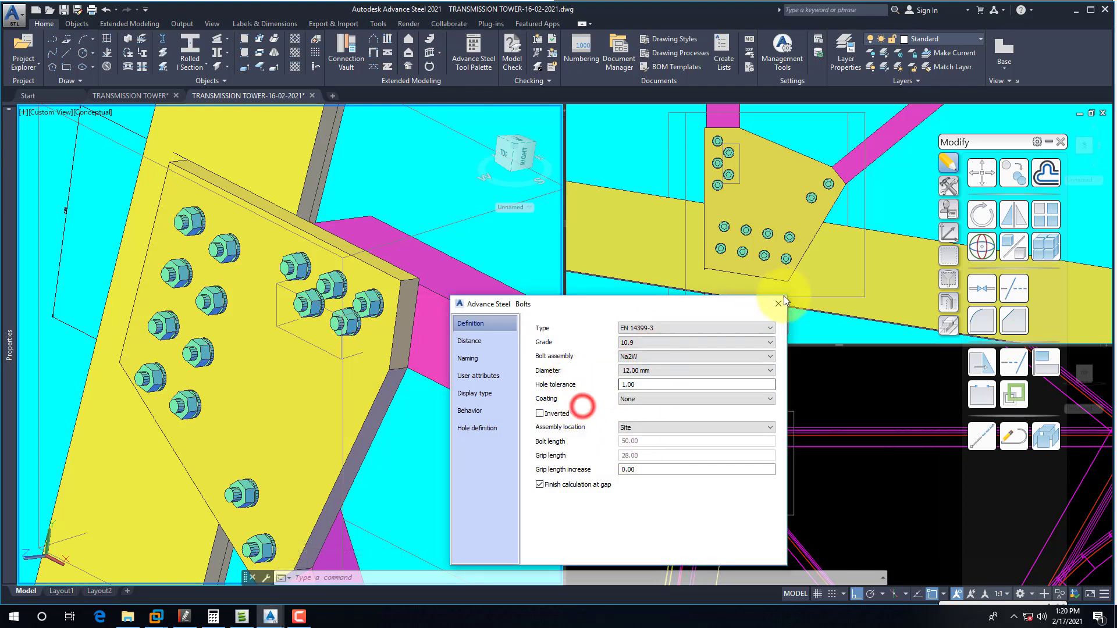
left_click(778, 303)
scroll(287, 266, "up", 2)
scroll(286, 265, "down", 2)
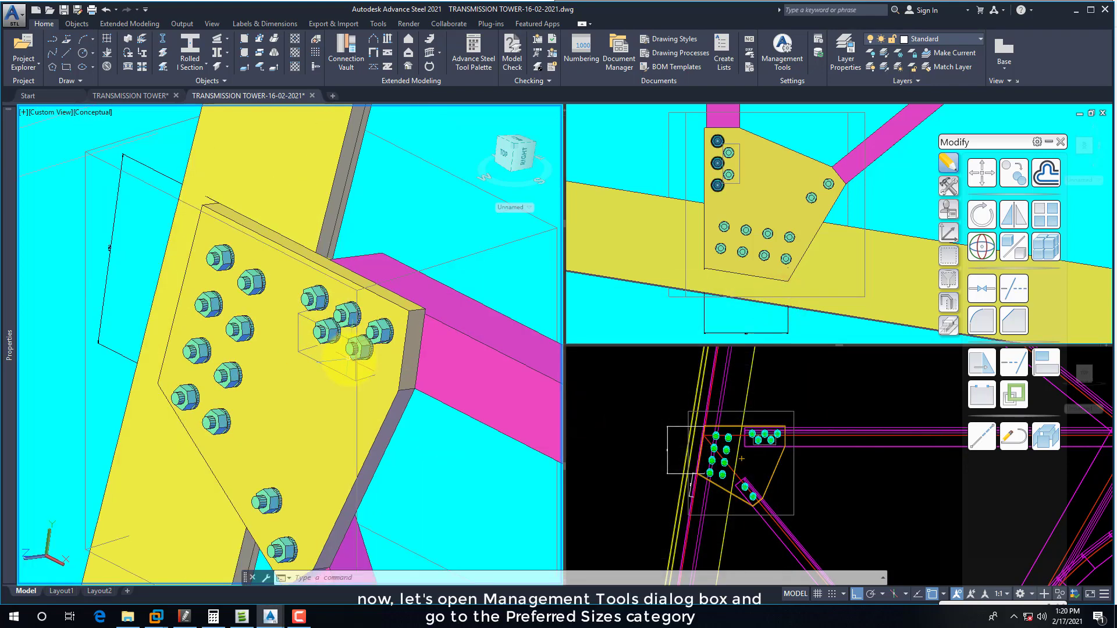
Open the Management Tools and display the bolt diameter classes under Preferred Sizes
left_click(782, 48)
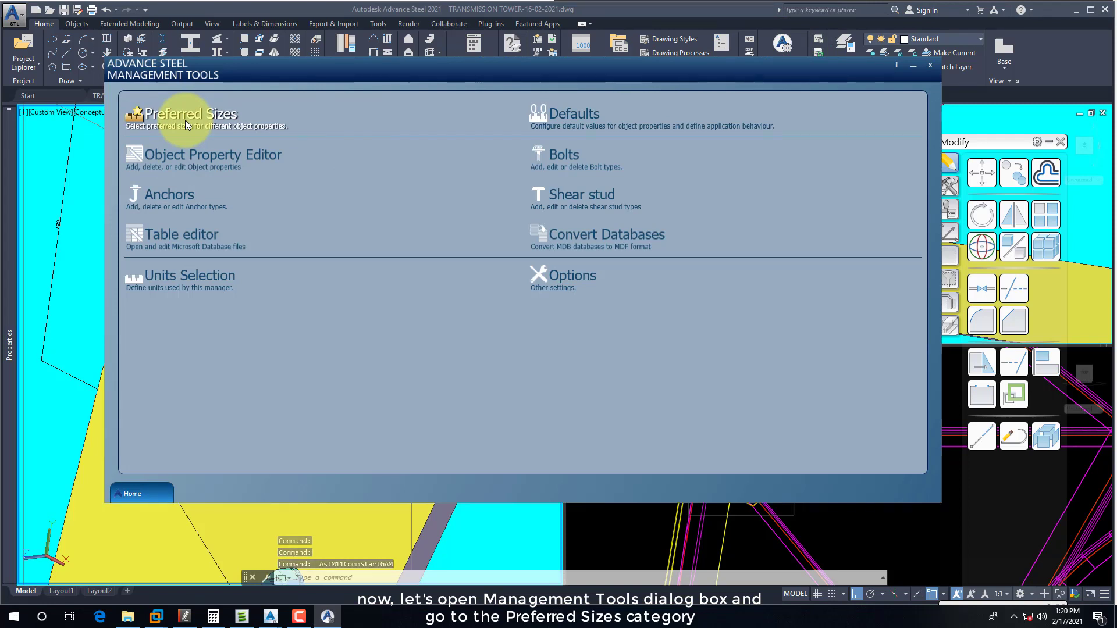
left_click(185, 120)
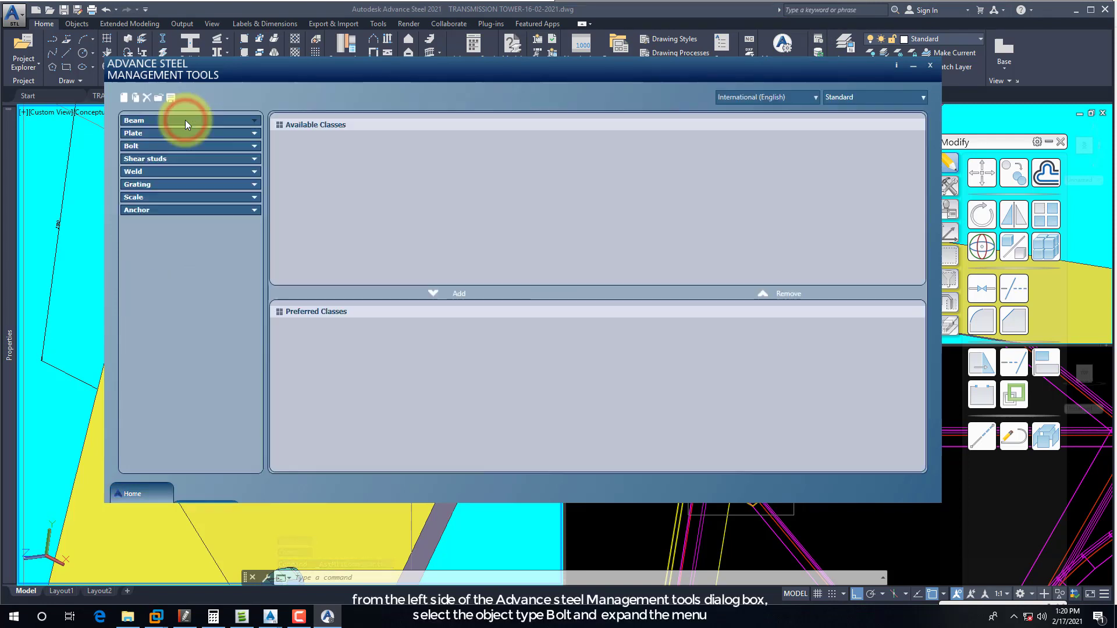
left_click(256, 145)
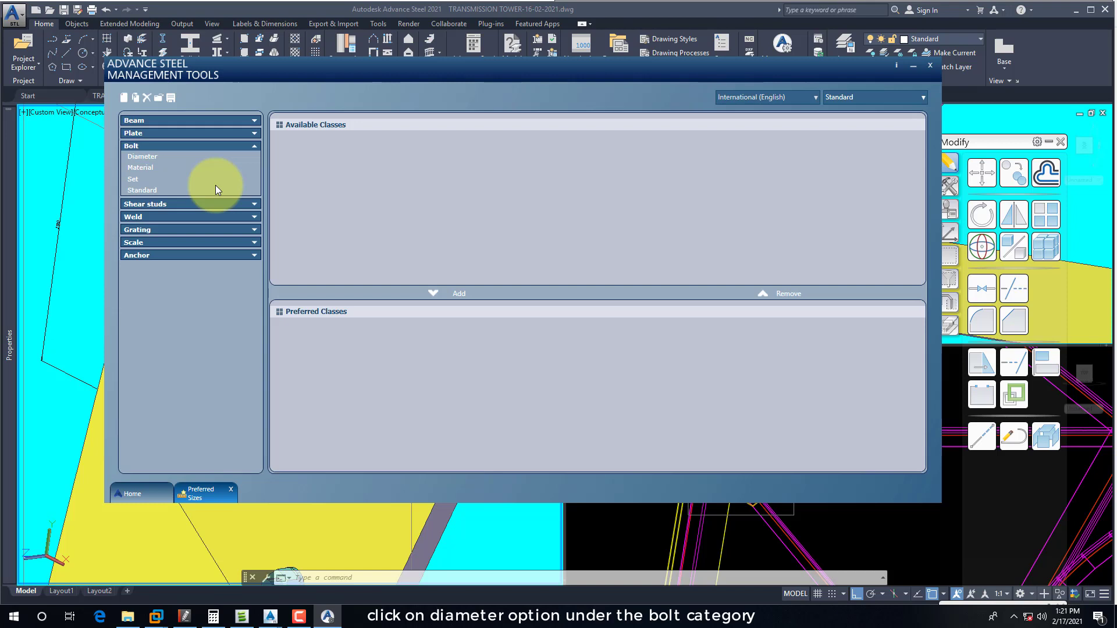
left_click(153, 159)
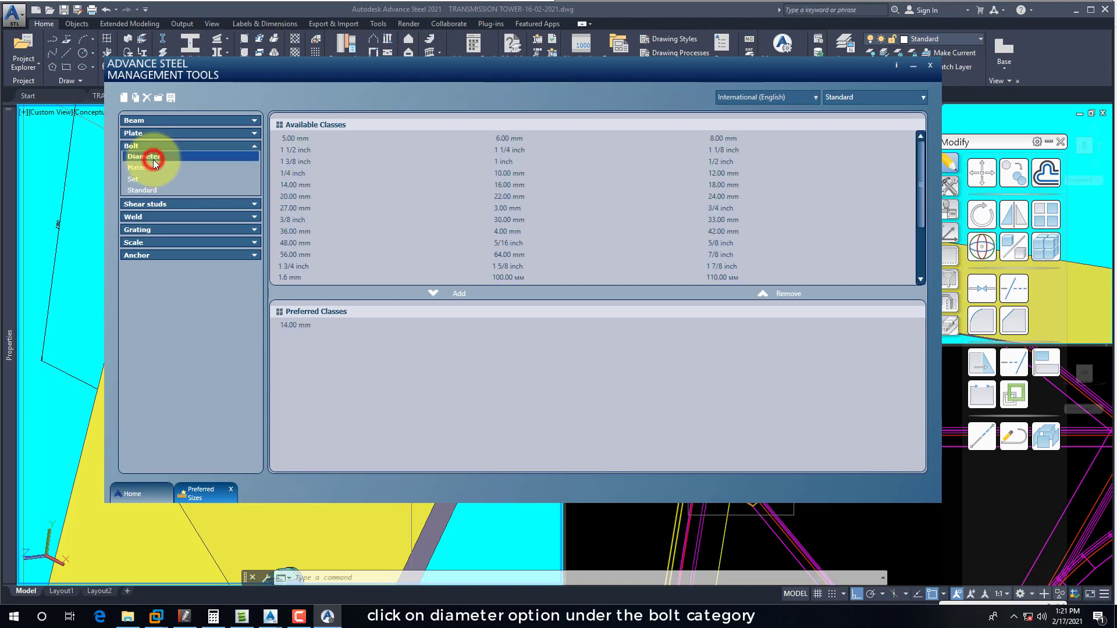
Remove 14.00 mm from the preferred bolt diameters and add it again from the available classes
left_click(295, 327)
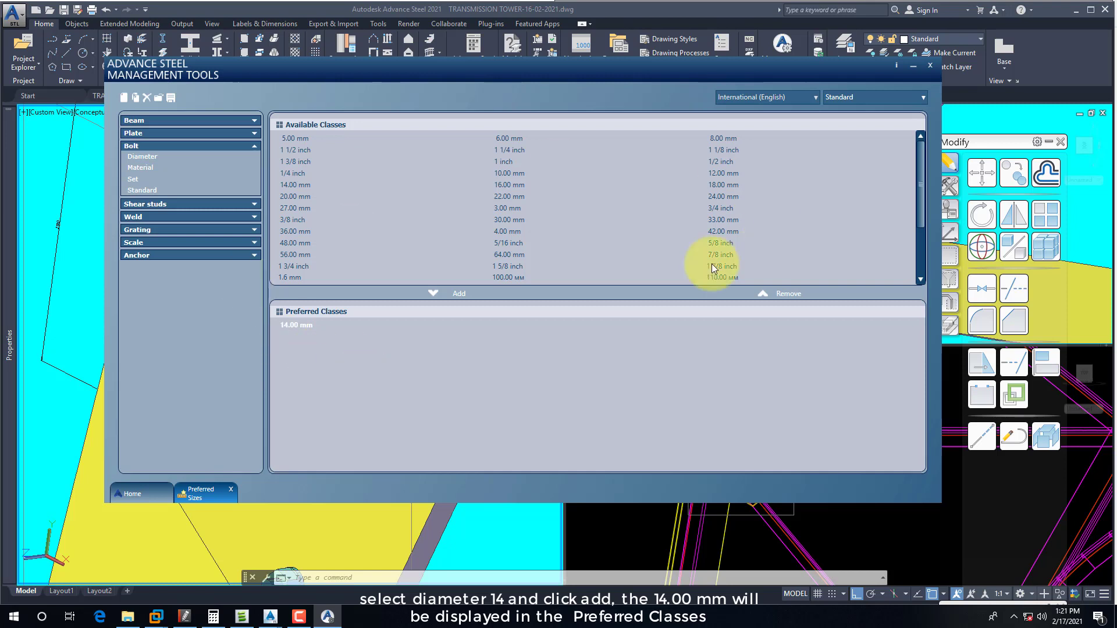
left_click(788, 293)
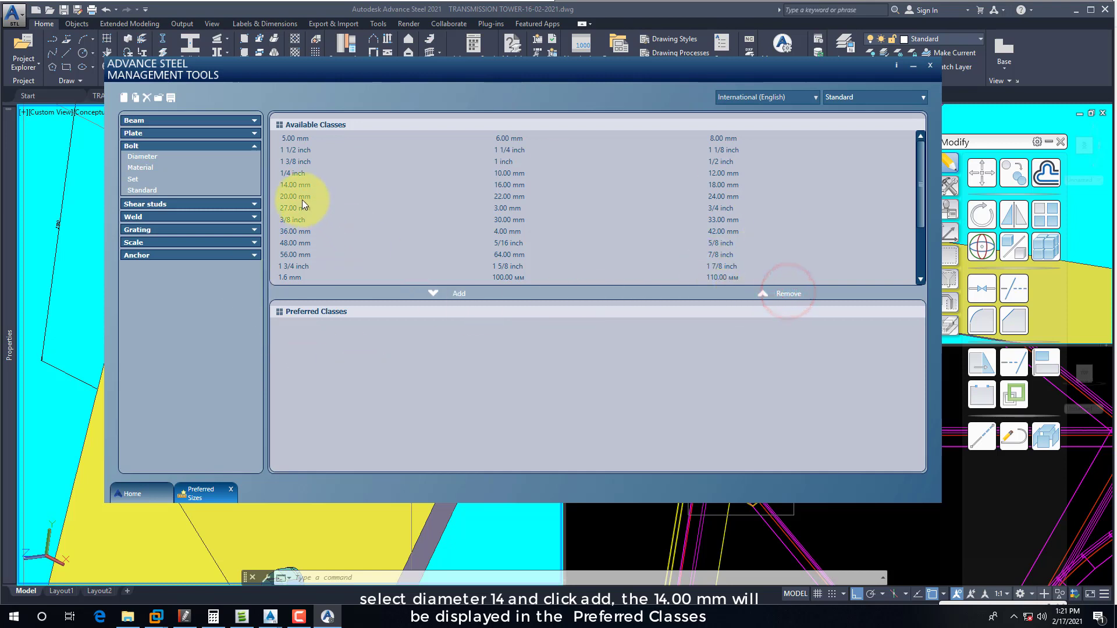
left_click(296, 185)
left_click(457, 294)
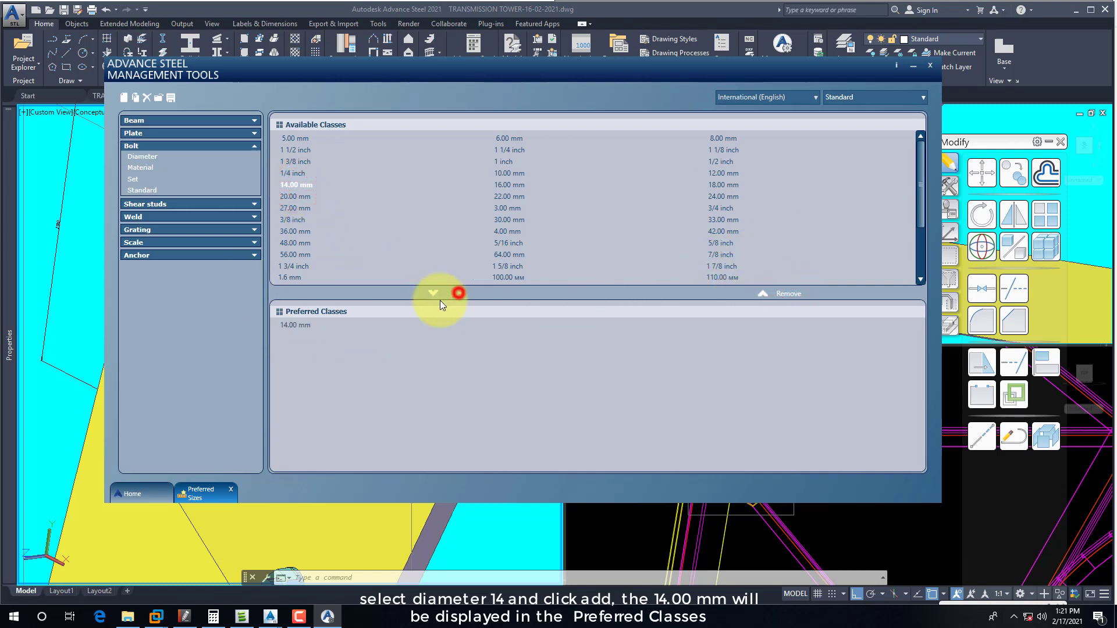
left_click(142, 157)
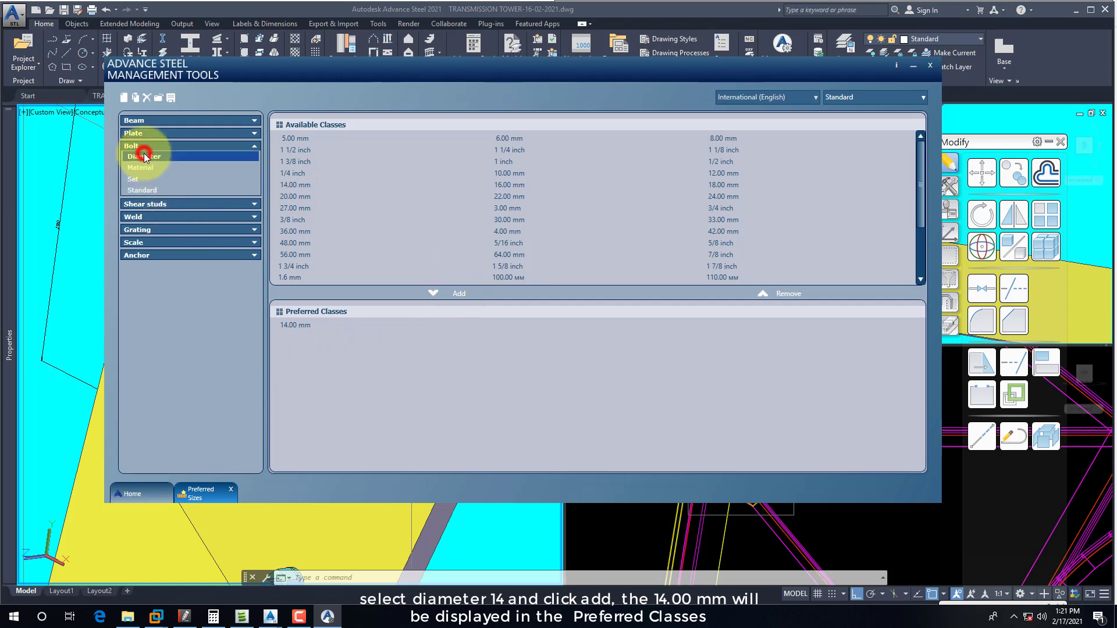
Add material grade 8.8 to the preferred bolt material classes
left_click(142, 167)
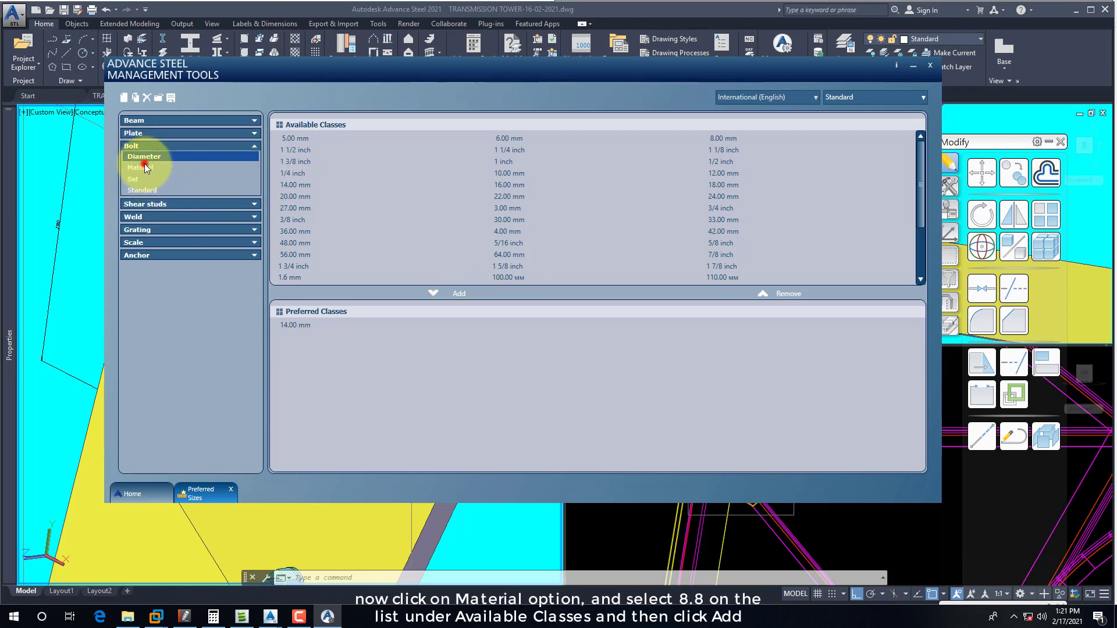
left_click(291, 326)
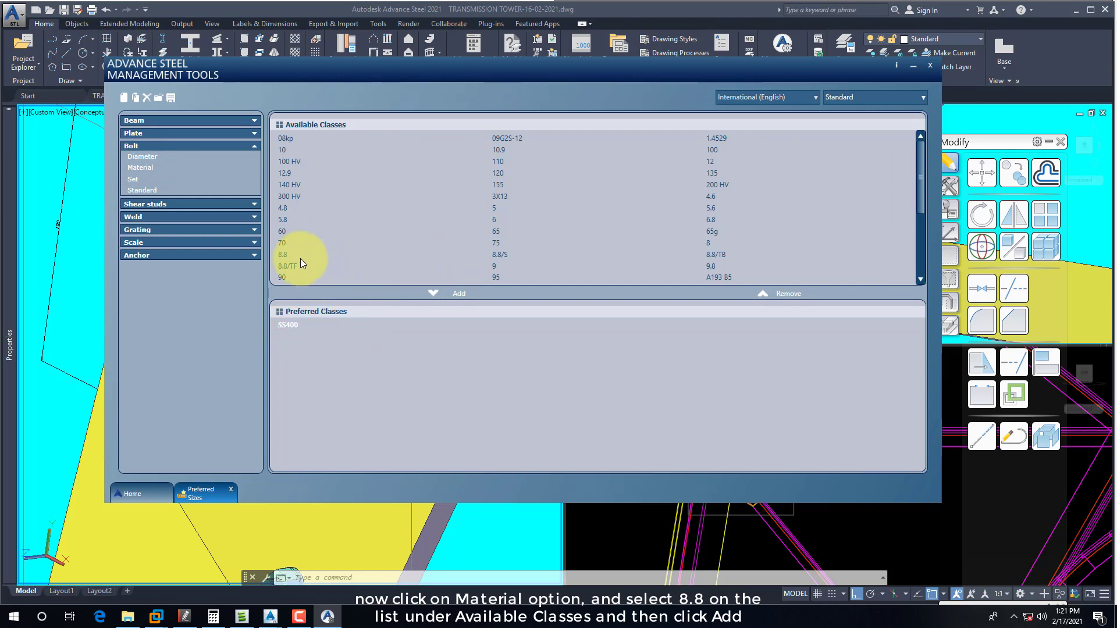
left_click(283, 254)
left_click(434, 294)
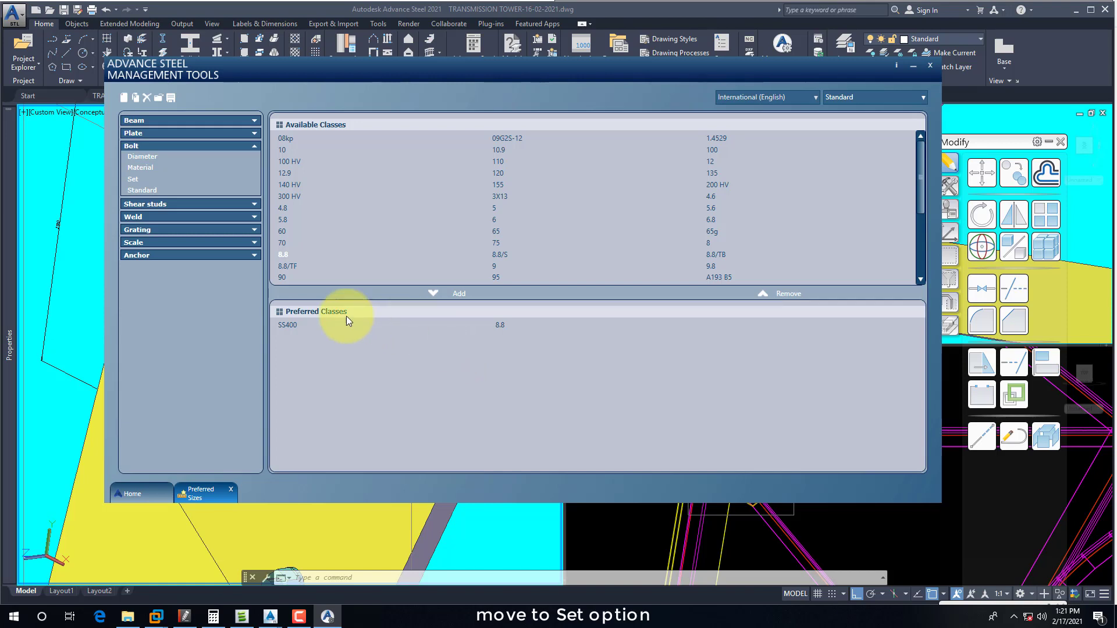
Add the 2NaW set to the preferred bolt set classes alongside Na2W
left_click(132, 179)
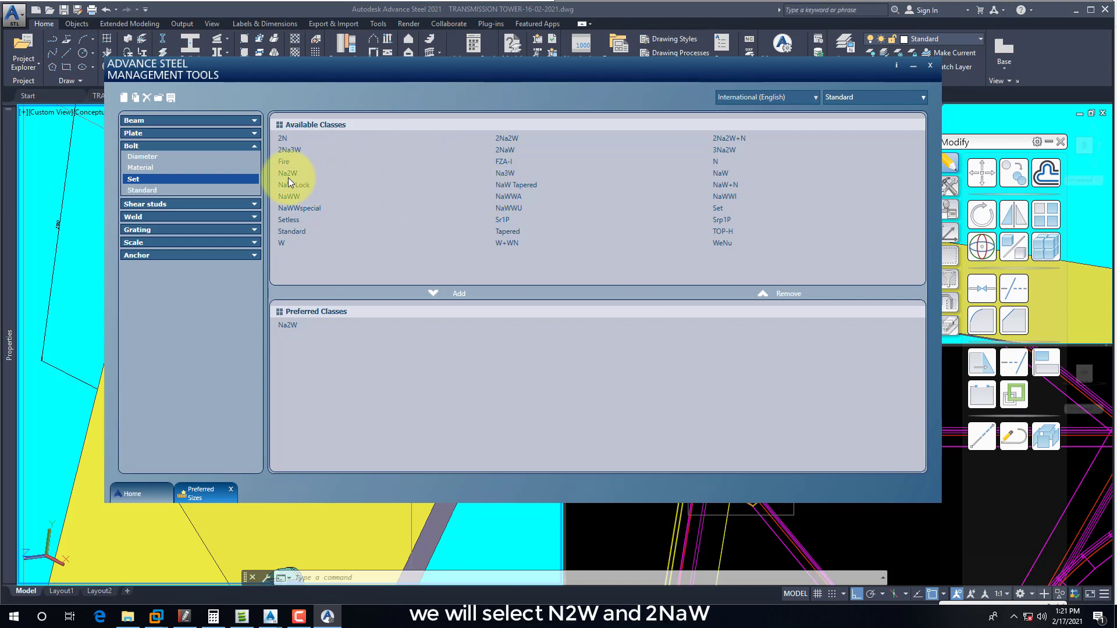
left_click(285, 325)
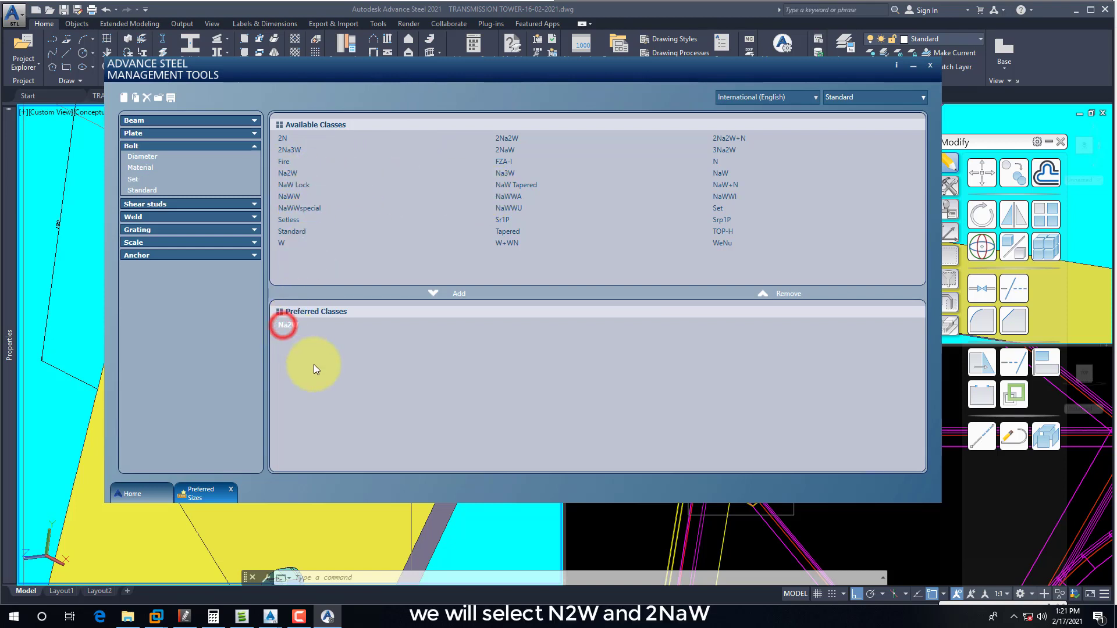
left_click(435, 292)
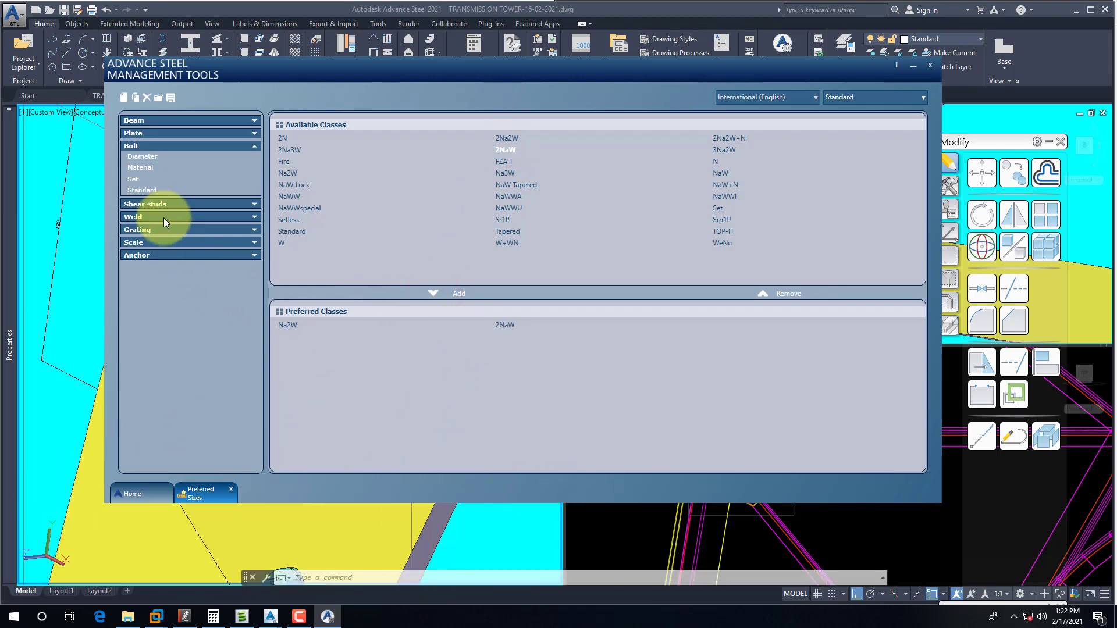
Check EN 14399-3 and EN 14399-4 among the preferred bolt standards and apply the preferred size settings to the database
left_click(144, 190)
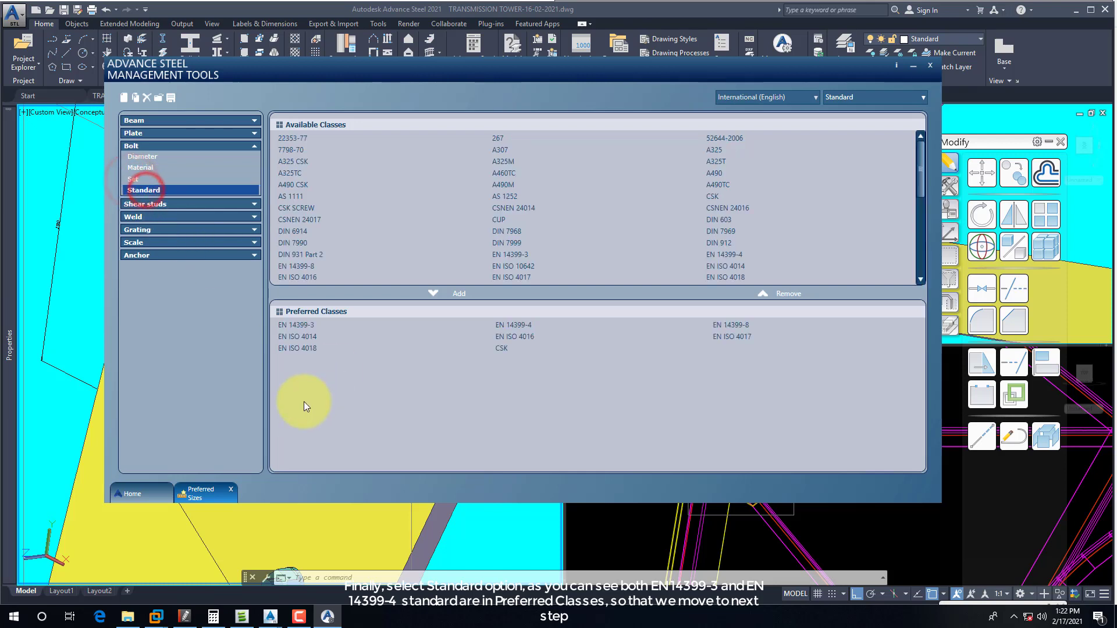
left_click(302, 325)
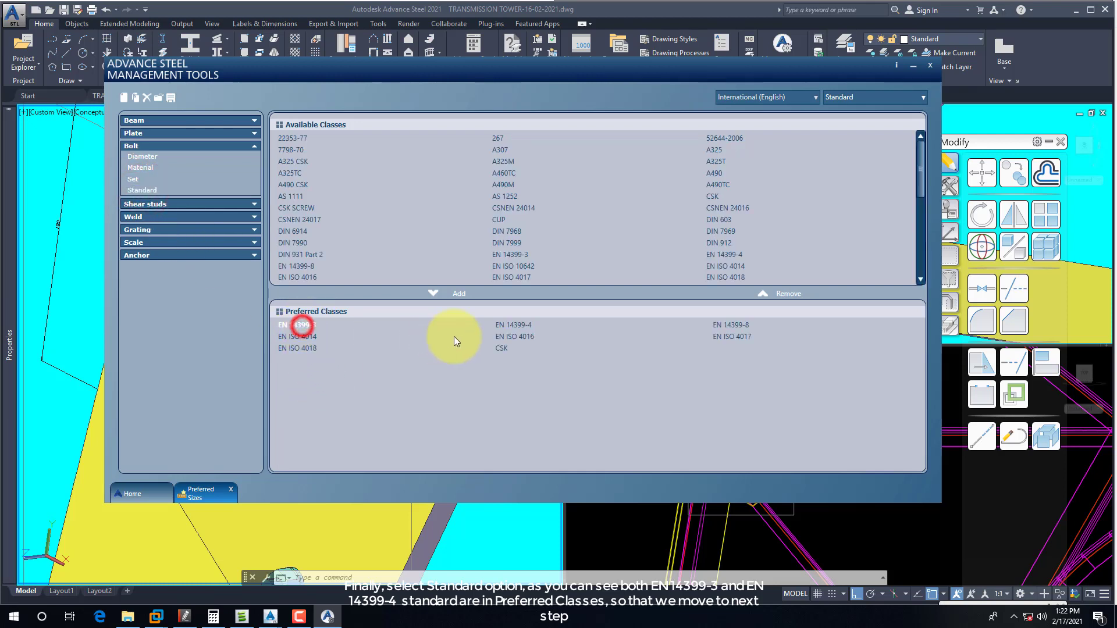
left_click(498, 327)
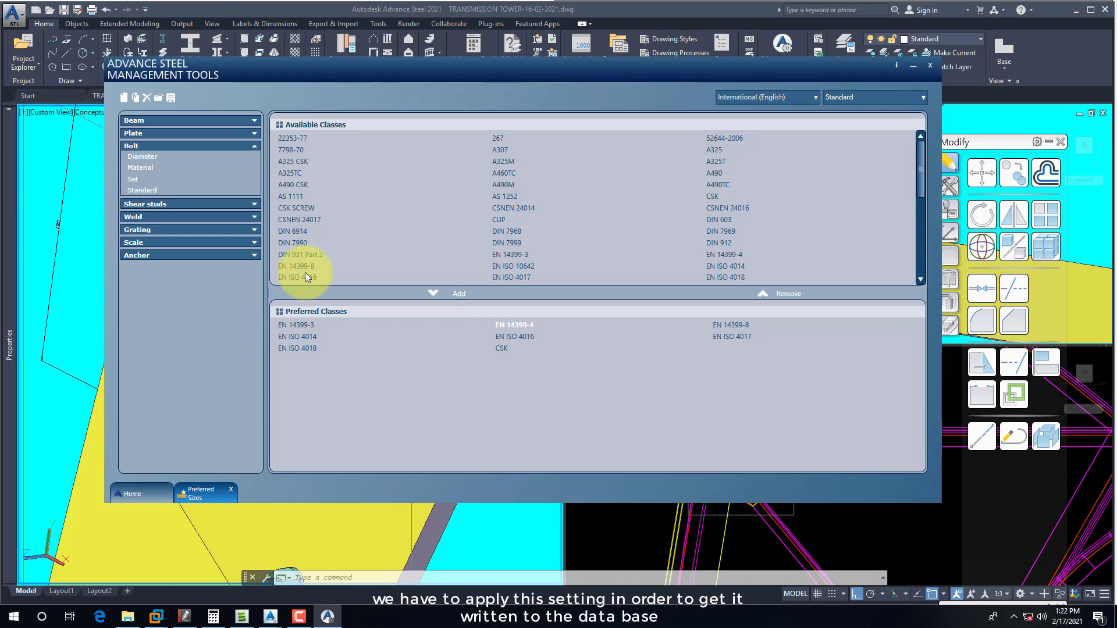
left_click(170, 99)
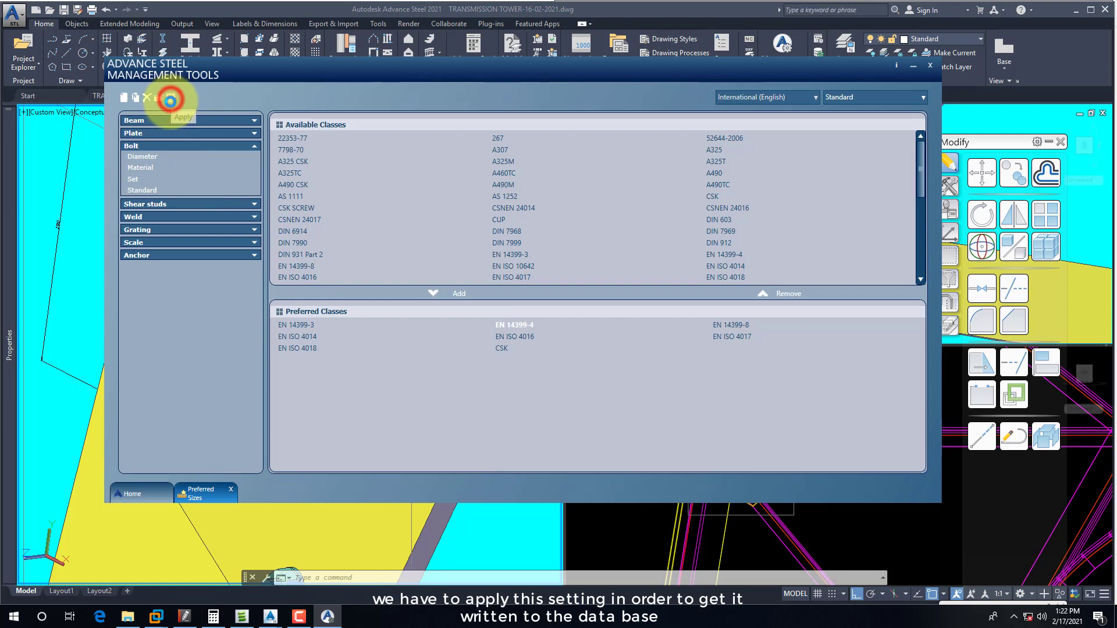
Close Preferred Sizes and open the EN 14399-3 bolt definition in the Bolts category
left_click(231, 490)
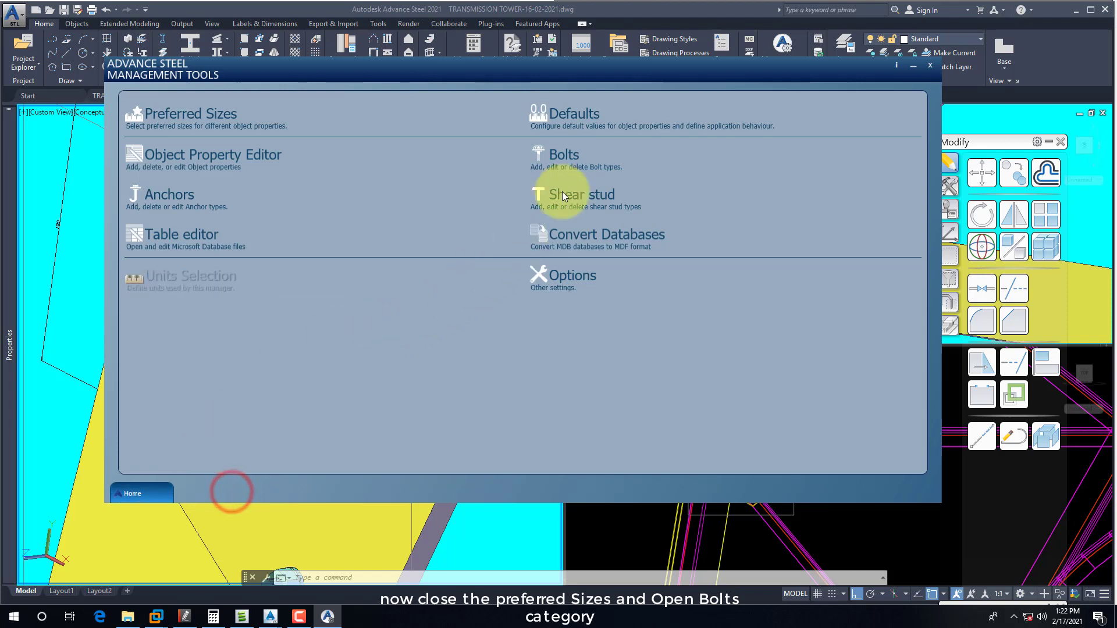
left_click(565, 155)
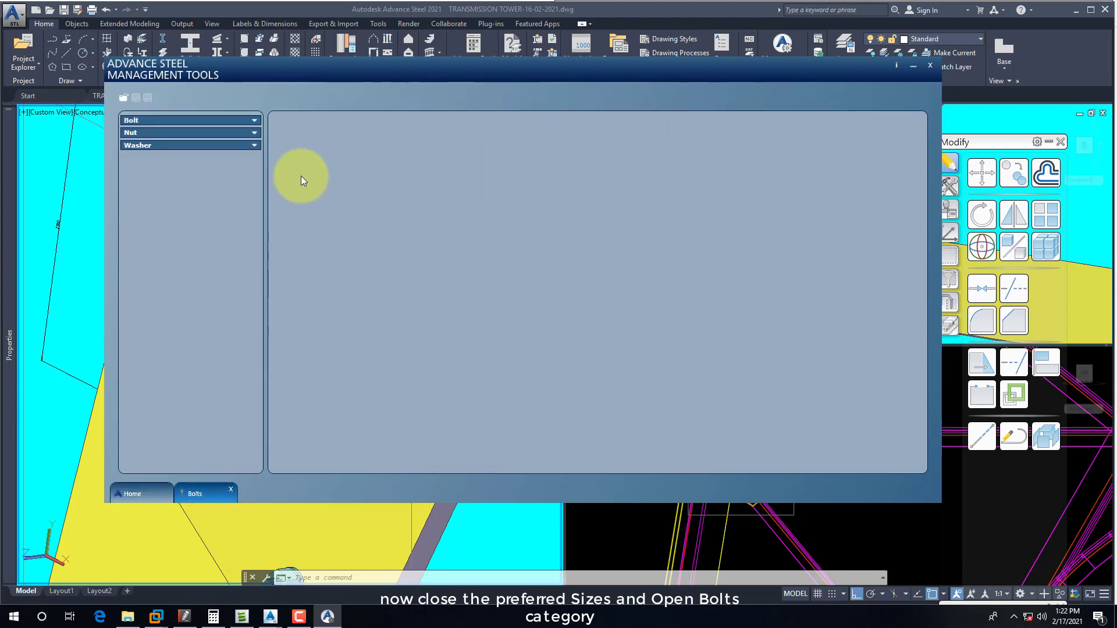
left_click(252, 120)
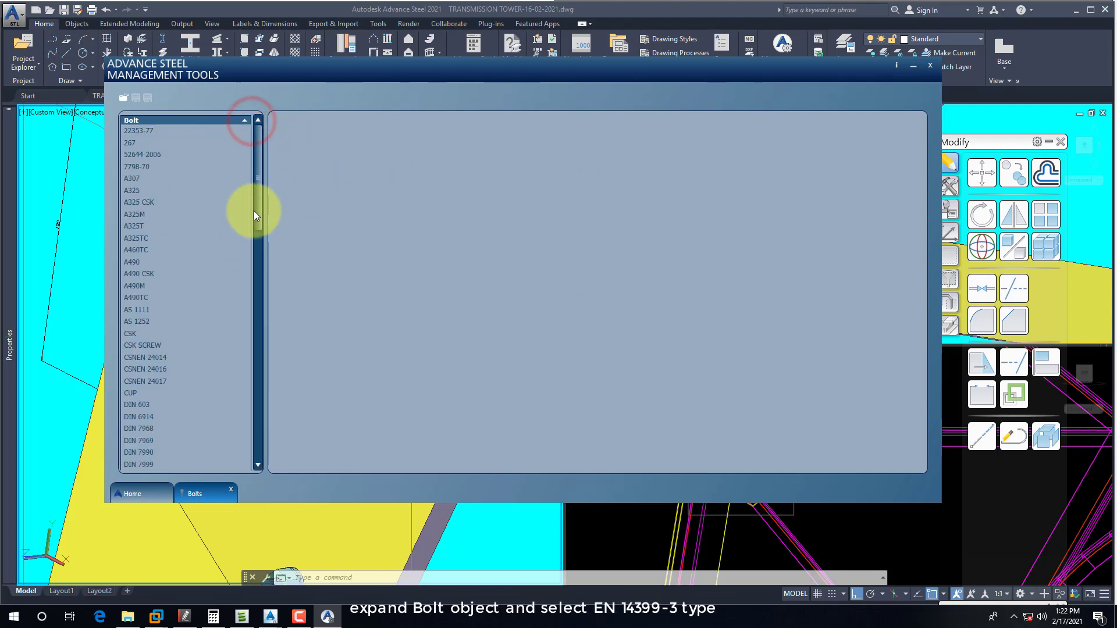
left_click_drag(260, 199, 279, 283)
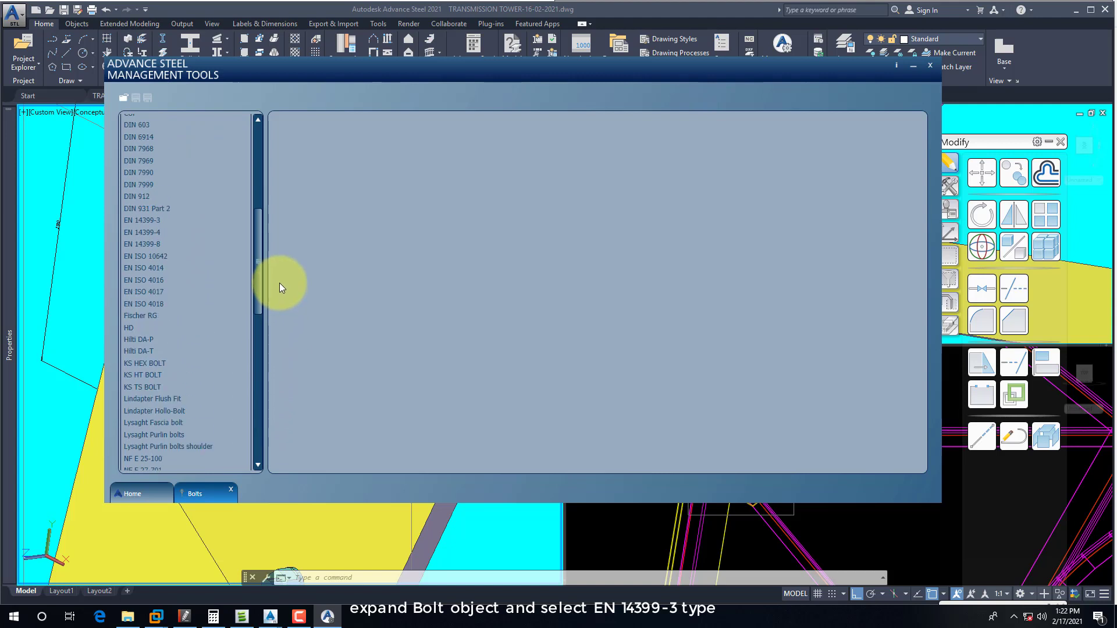
left_click(152, 221)
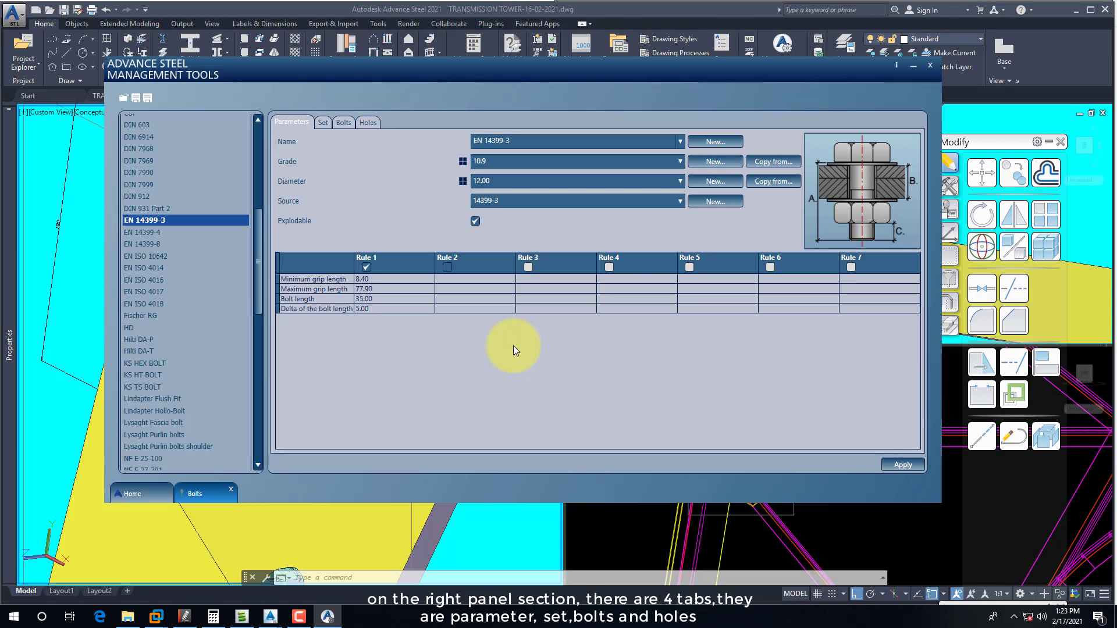
Set the EN 14399-3 bolt's grade to 8.8 and its diameter to 14.00
left_click(680, 162)
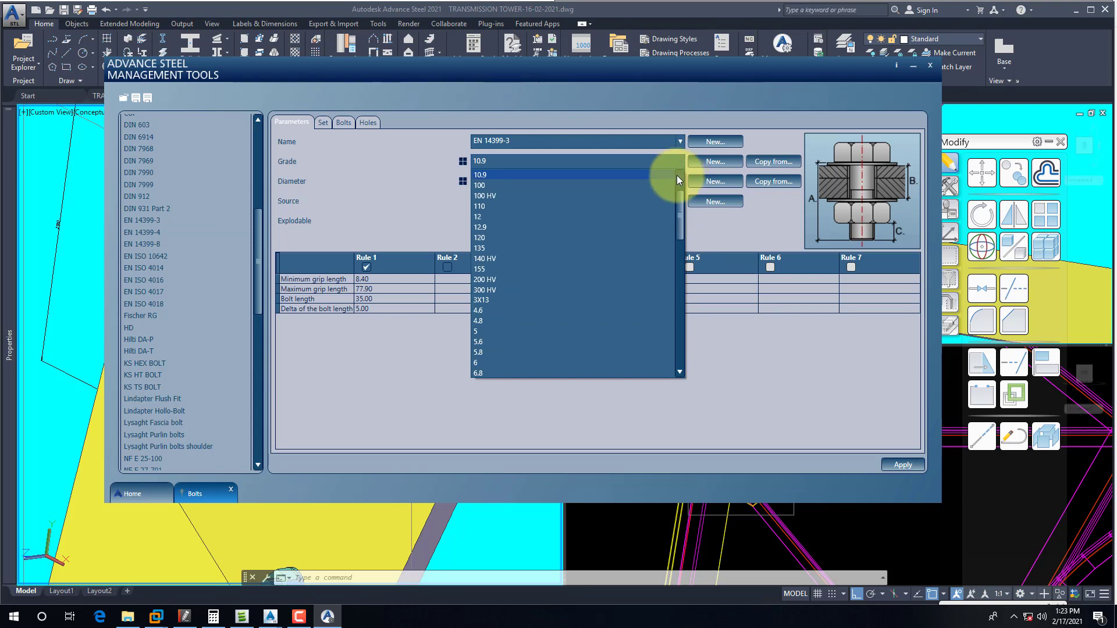
left_click(677, 178)
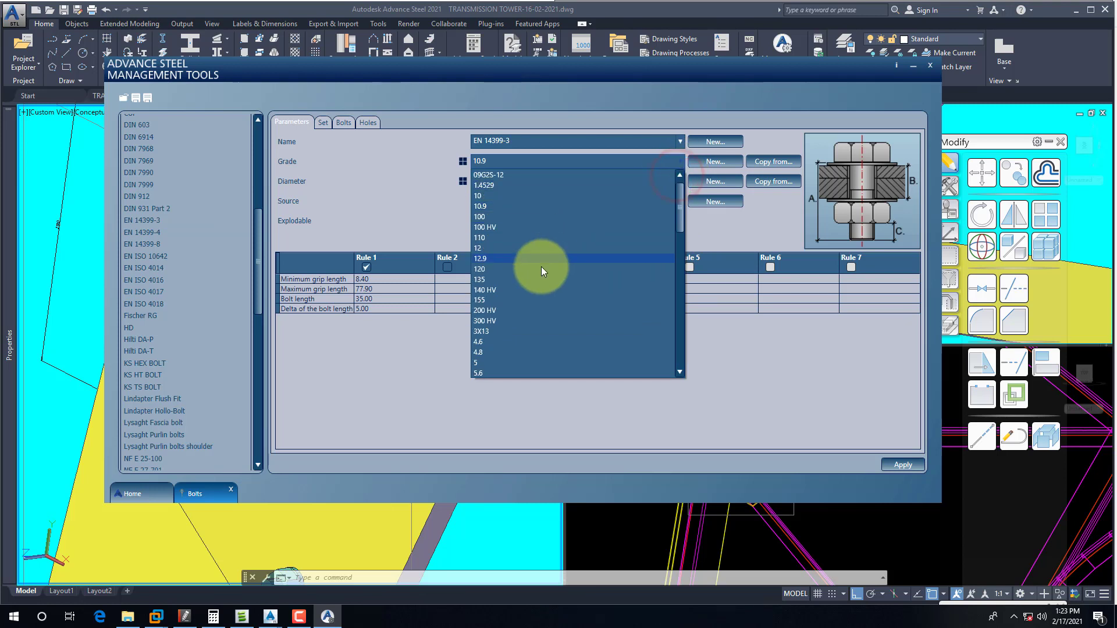
scroll(494, 355, "down", 3)
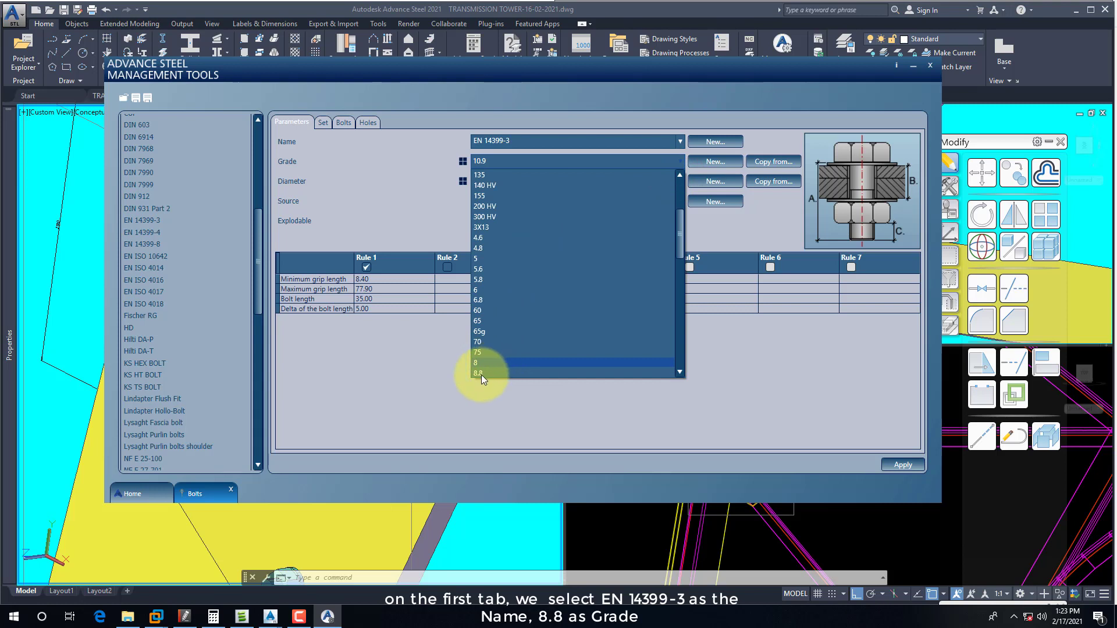
left_click(480, 375)
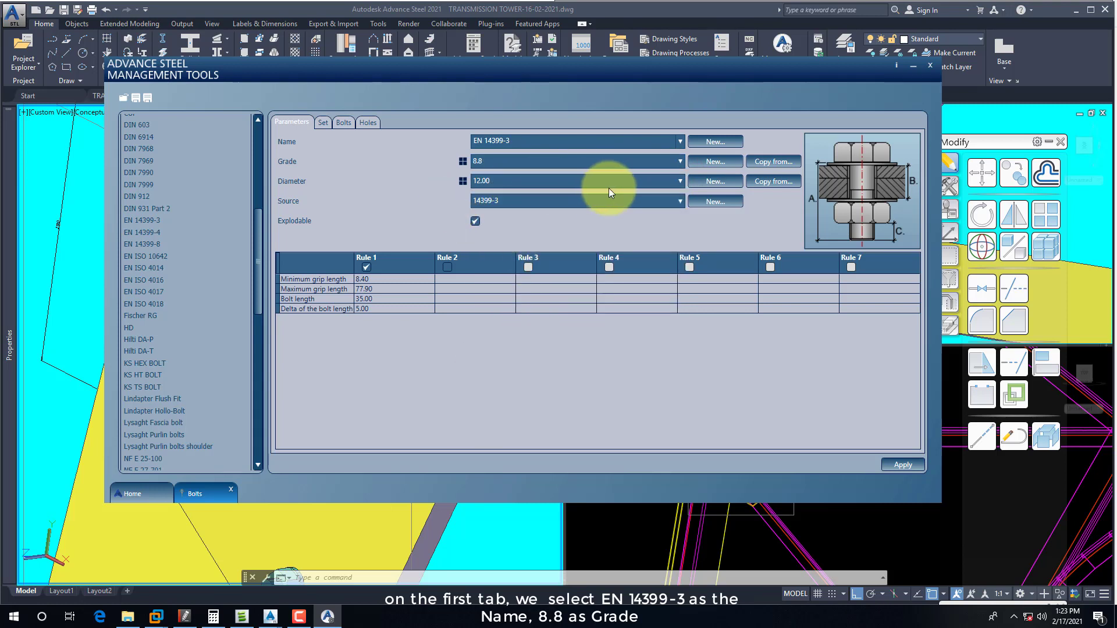
left_click(675, 181)
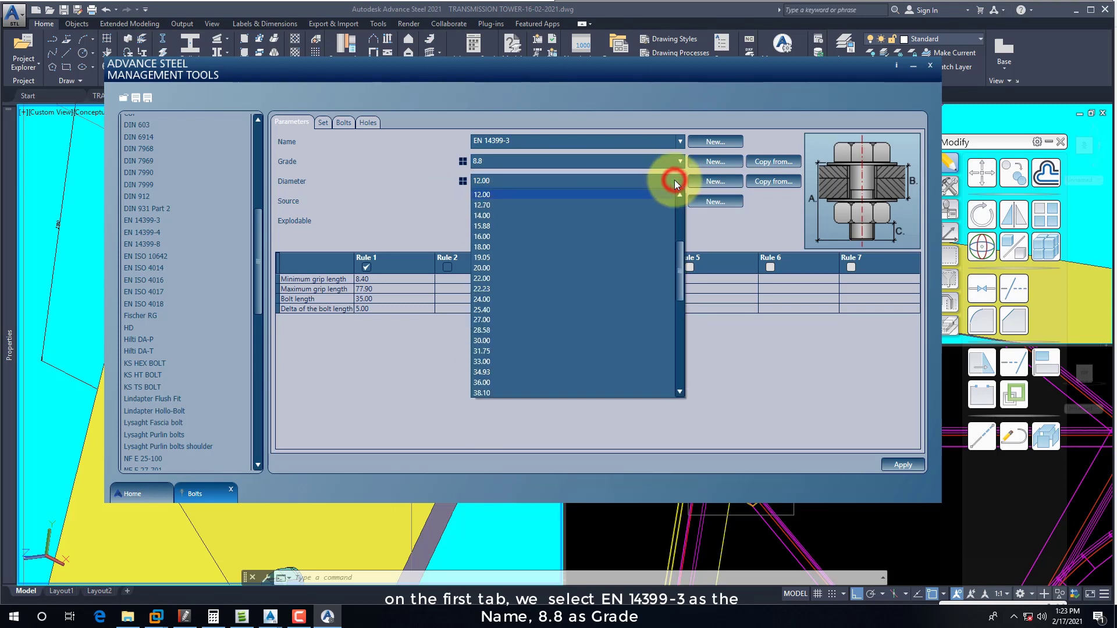
left_click(416, 194)
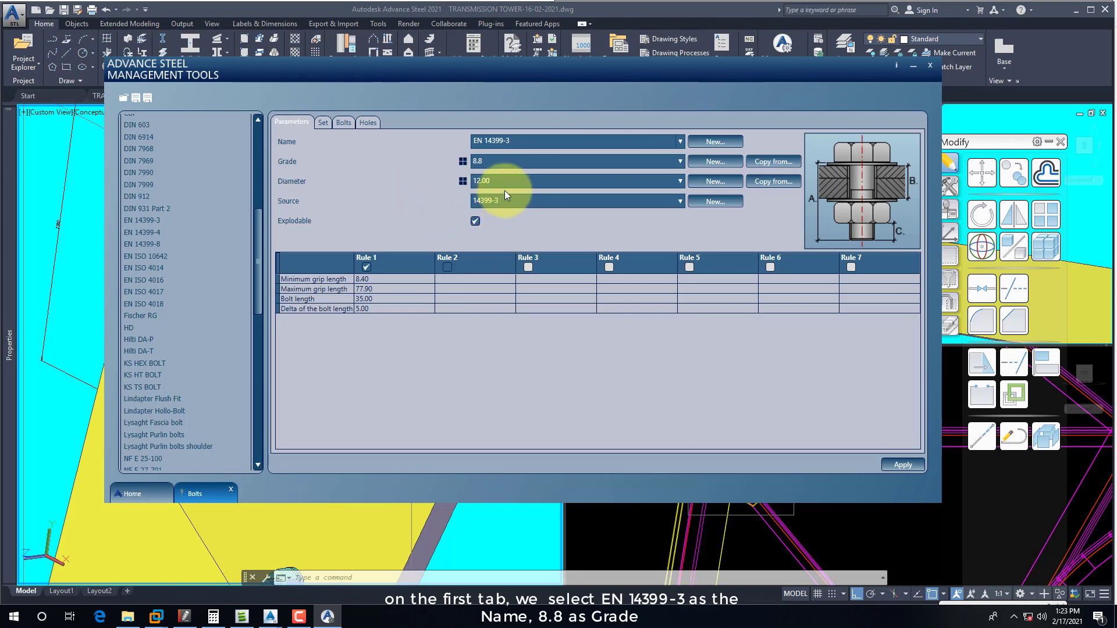
left_click(675, 181)
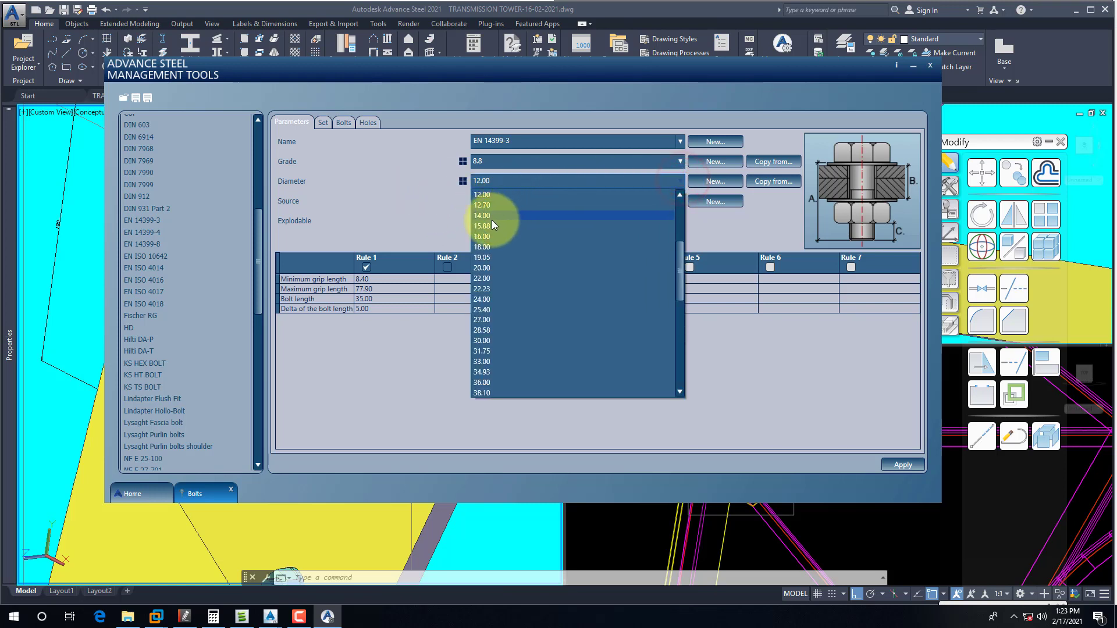
left_click(490, 219)
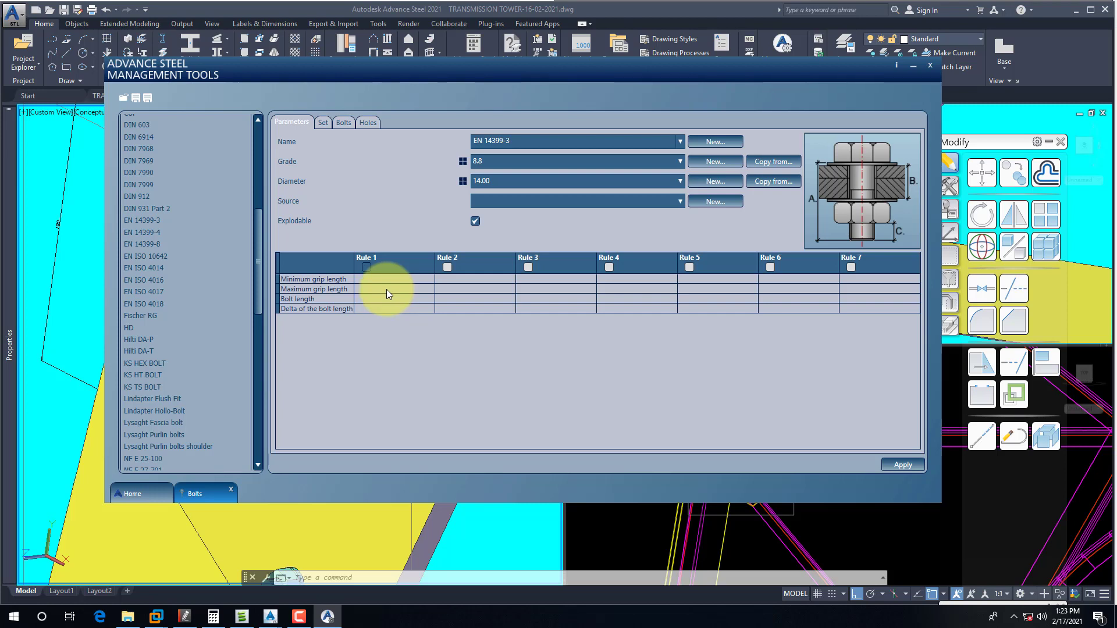
Set the source of the 14.00 diameter bolt to 14399-3
left_click(679, 202)
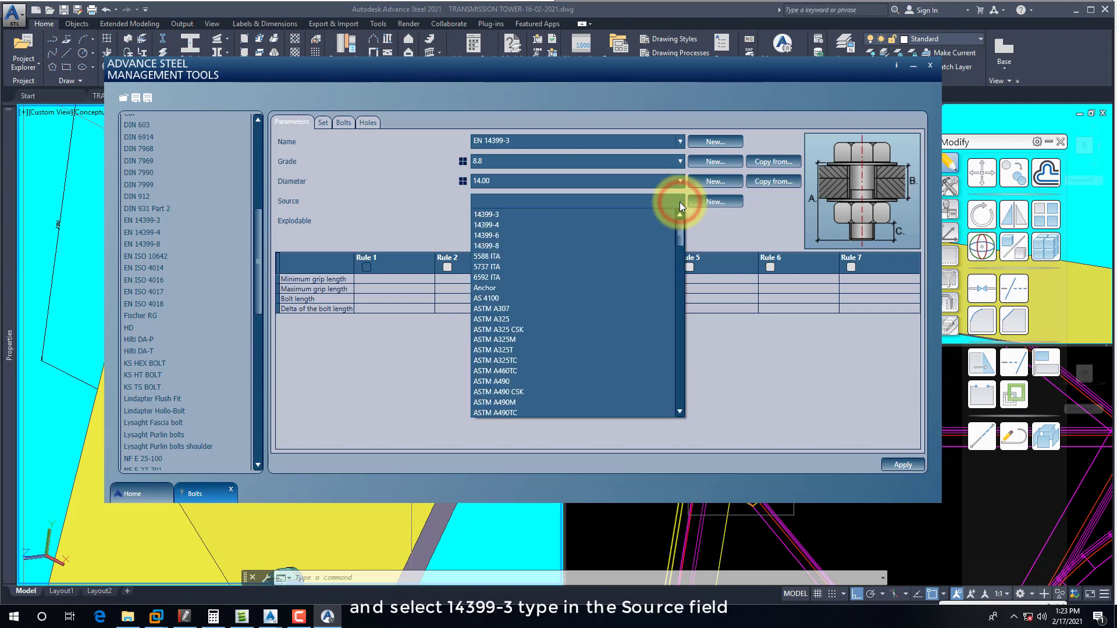
left_click(515, 218)
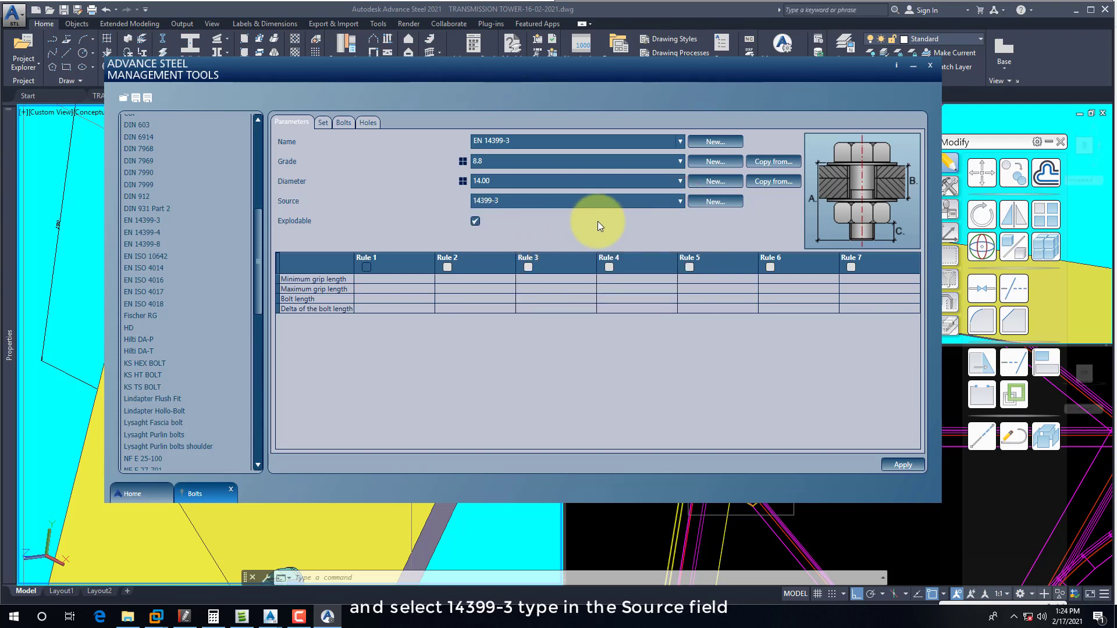
left_click(678, 200)
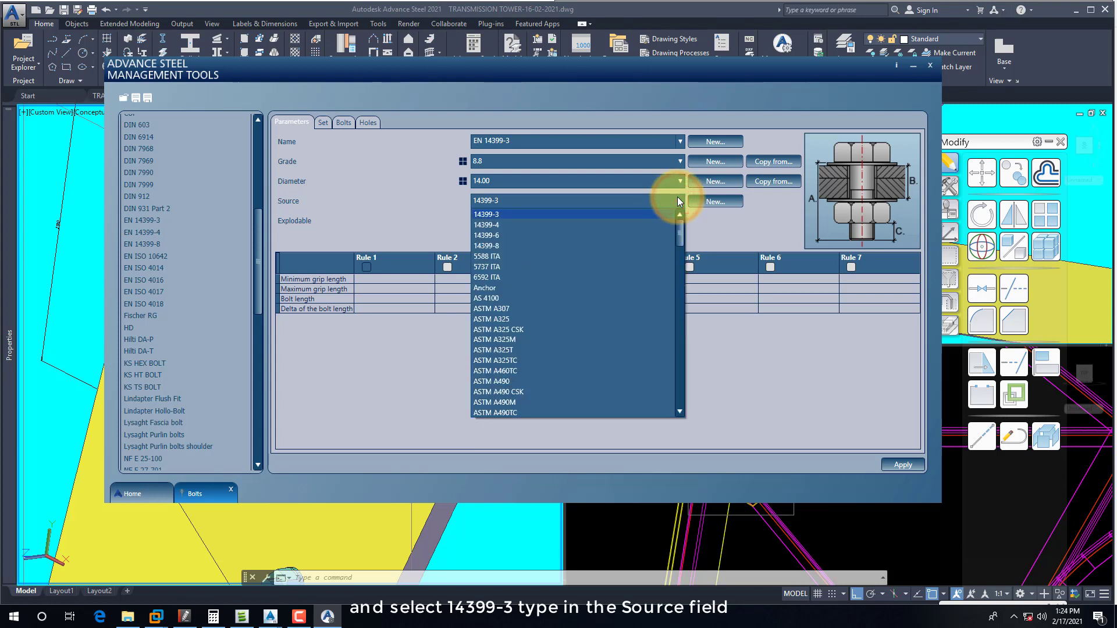
left_click(490, 214)
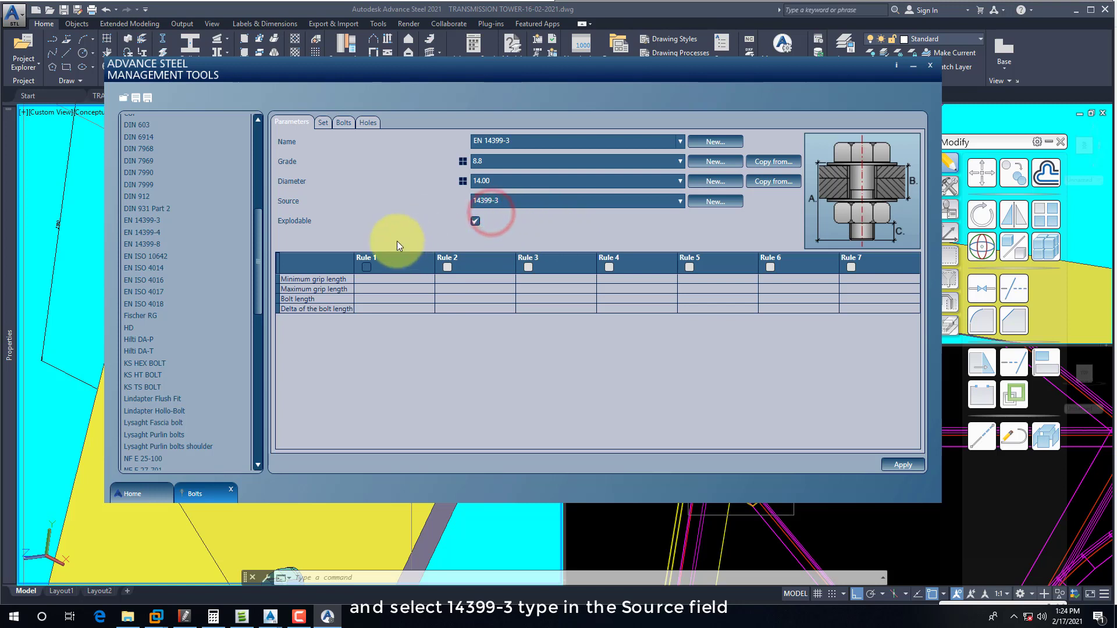
Activate Rule 1 in the grip and bolt length table of the 14.00 diameter bolt
left_click(366, 268)
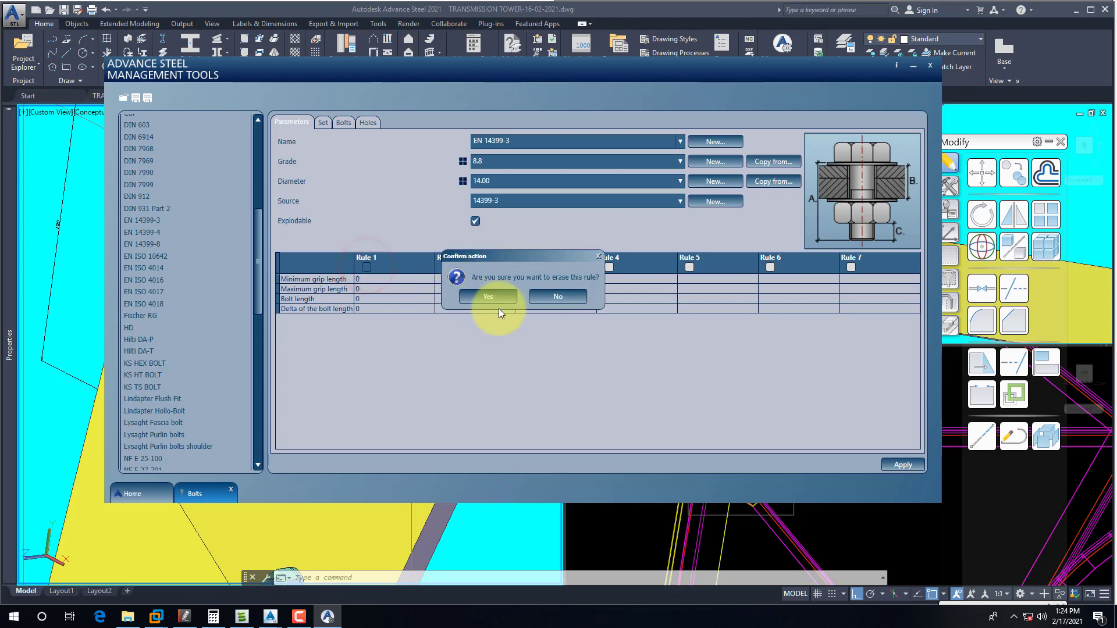
left_click(488, 297)
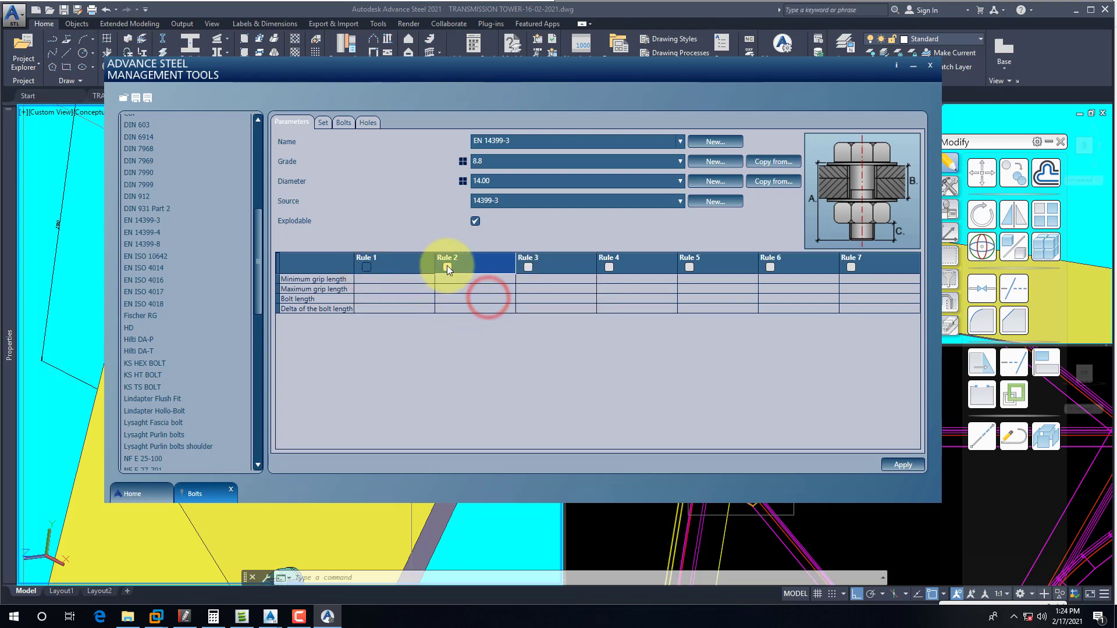
left_click(447, 267)
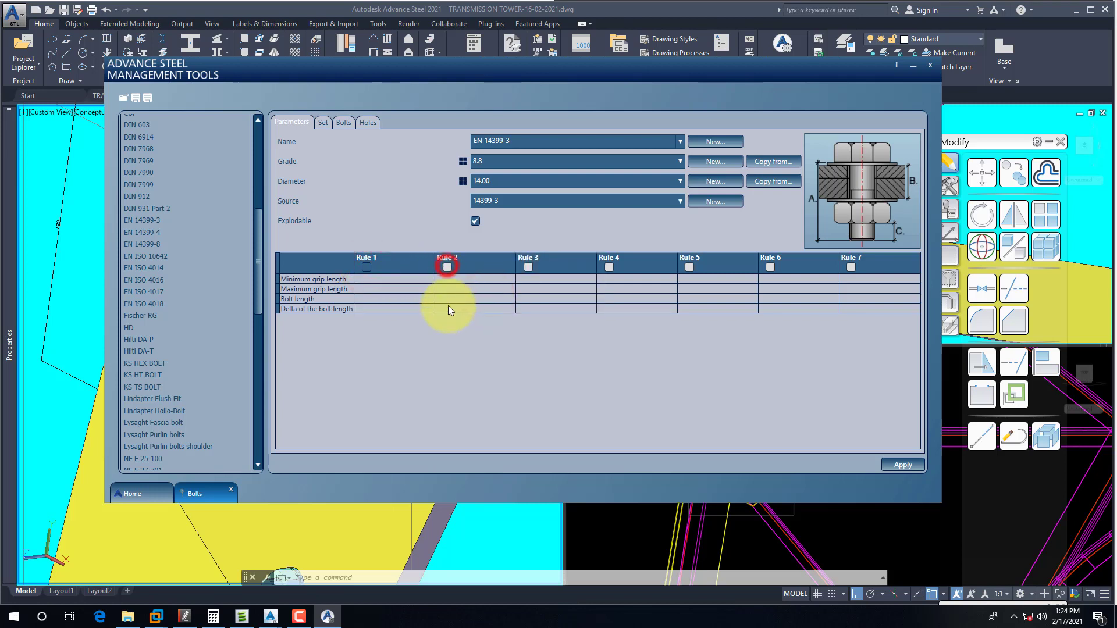
left_click(446, 267)
left_click(367, 267)
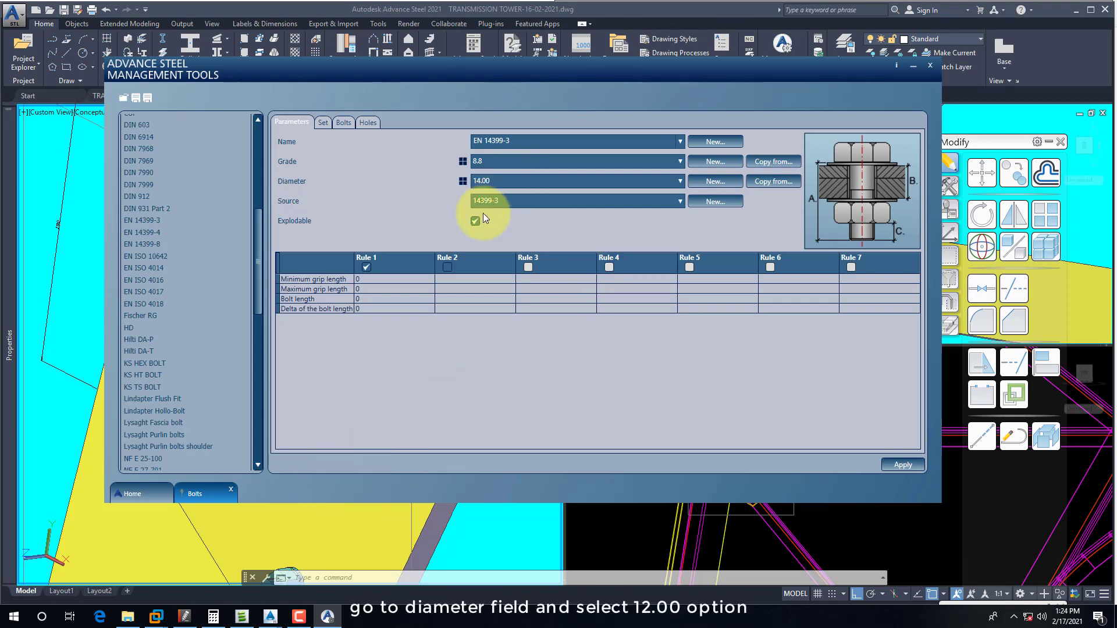
Choose the 12.00 diameter for the EN 14399-3 bolt and display its Na2W set of washers and nut
left_click(494, 180)
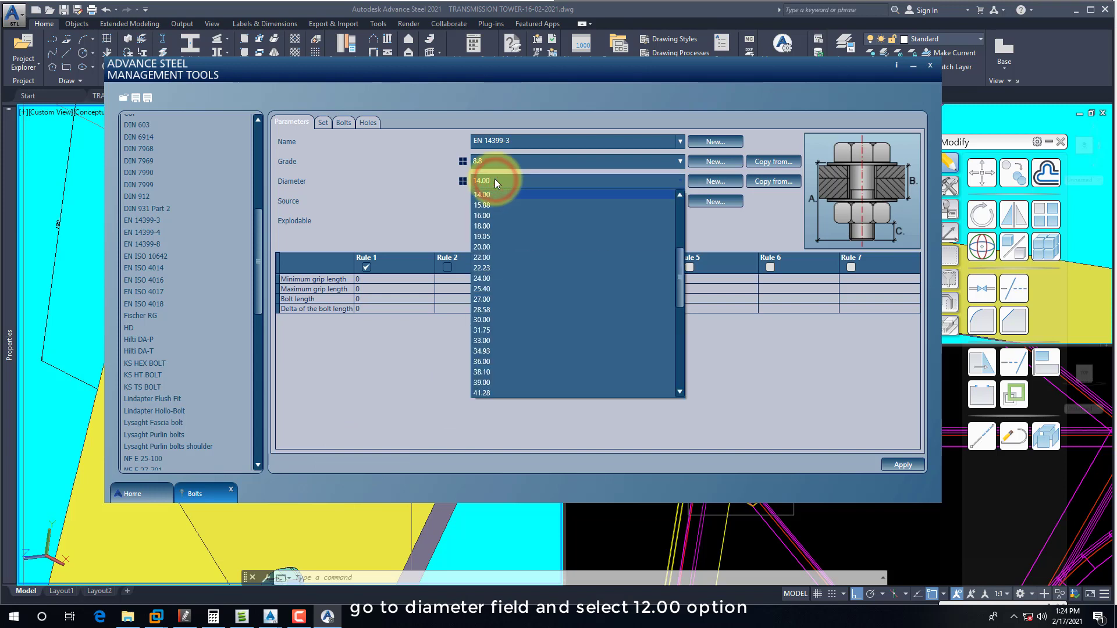
scroll(486, 223, "up", 1)
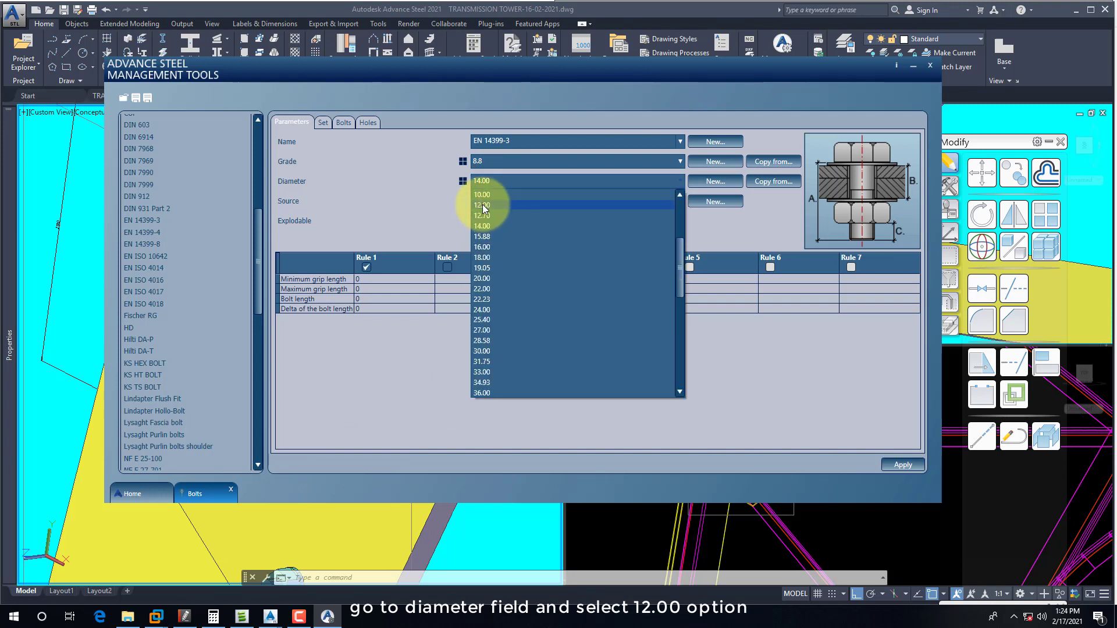
left_click(482, 204)
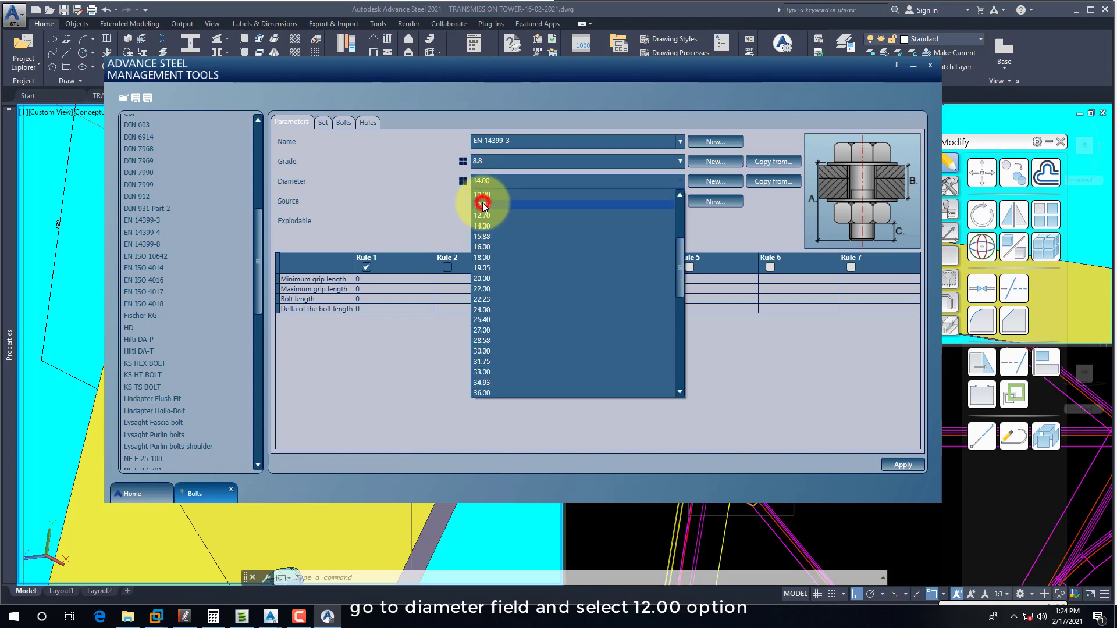
left_click(322, 122)
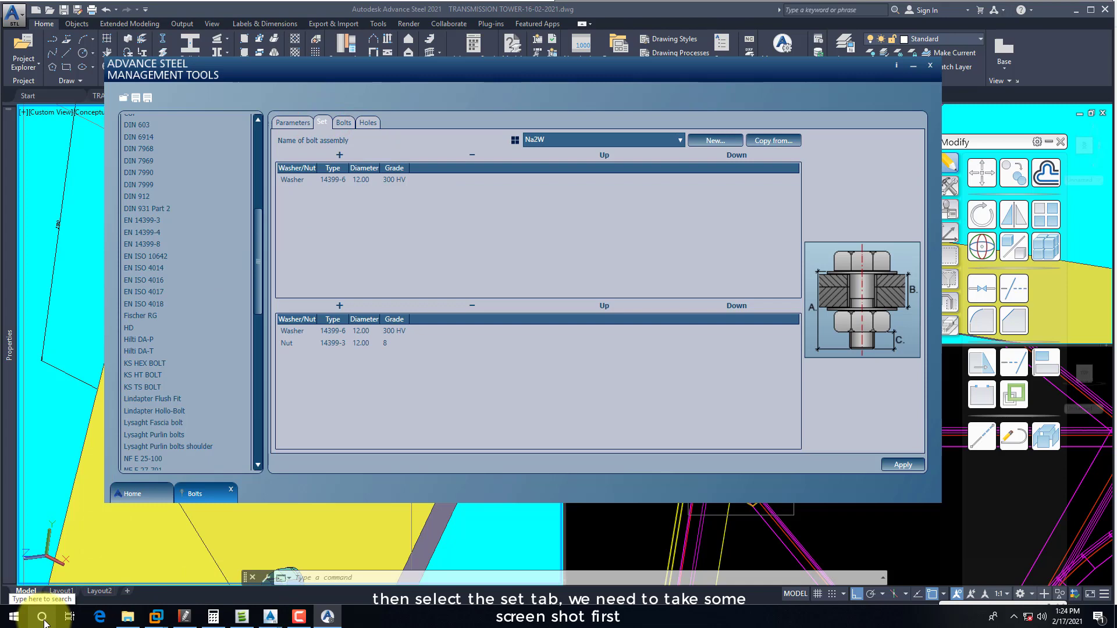
Find WordPad through the Windows search and open it with a blank document
left_click(42, 618)
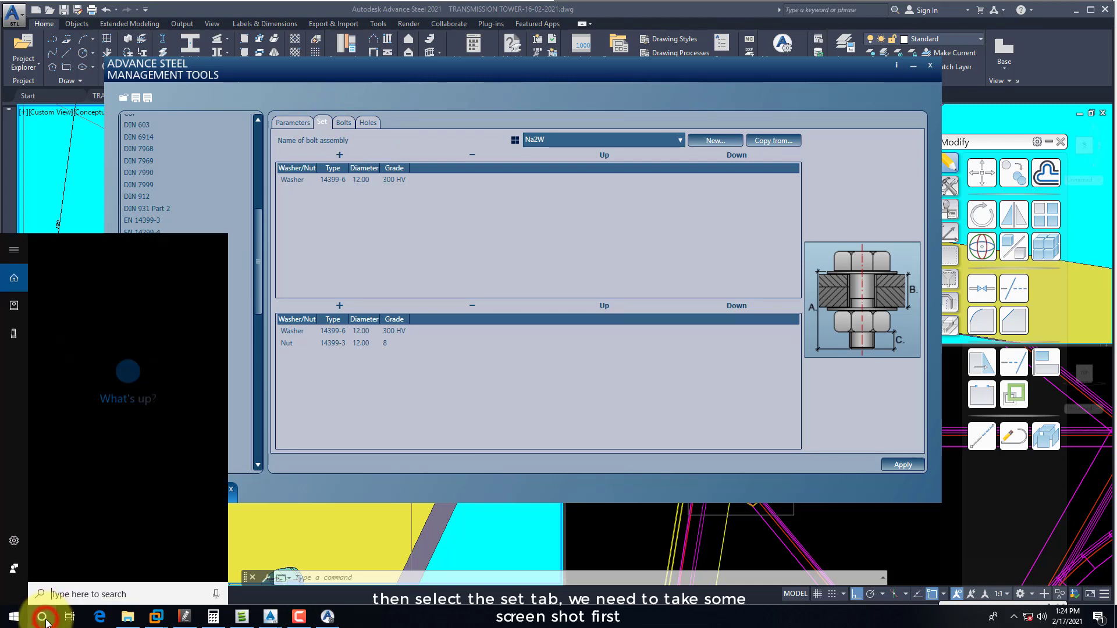
type("Word")
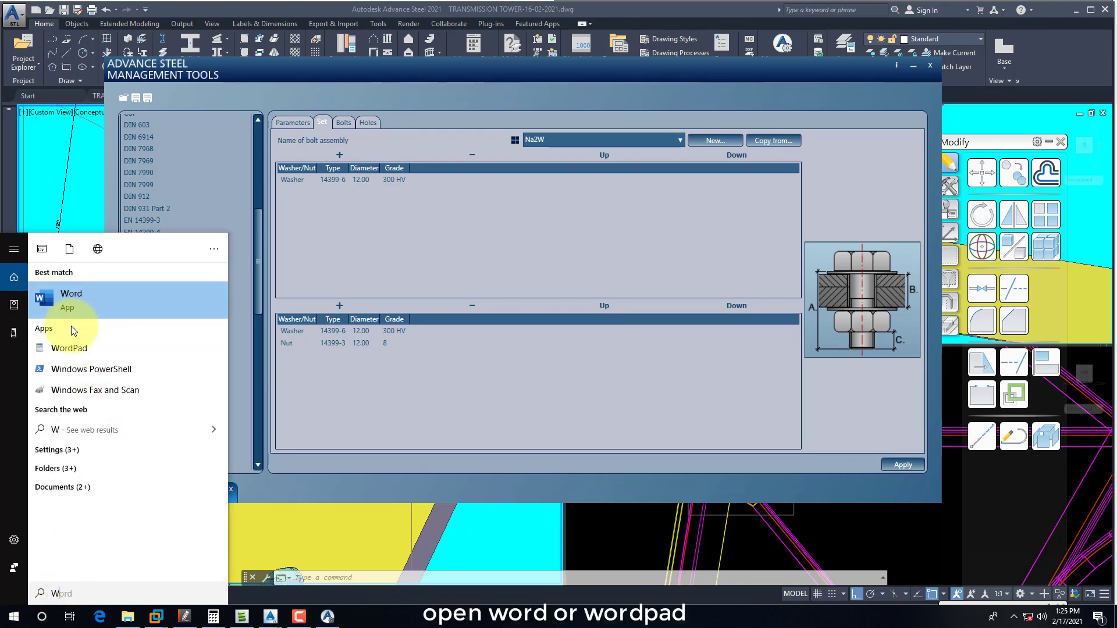
left_click(69, 349)
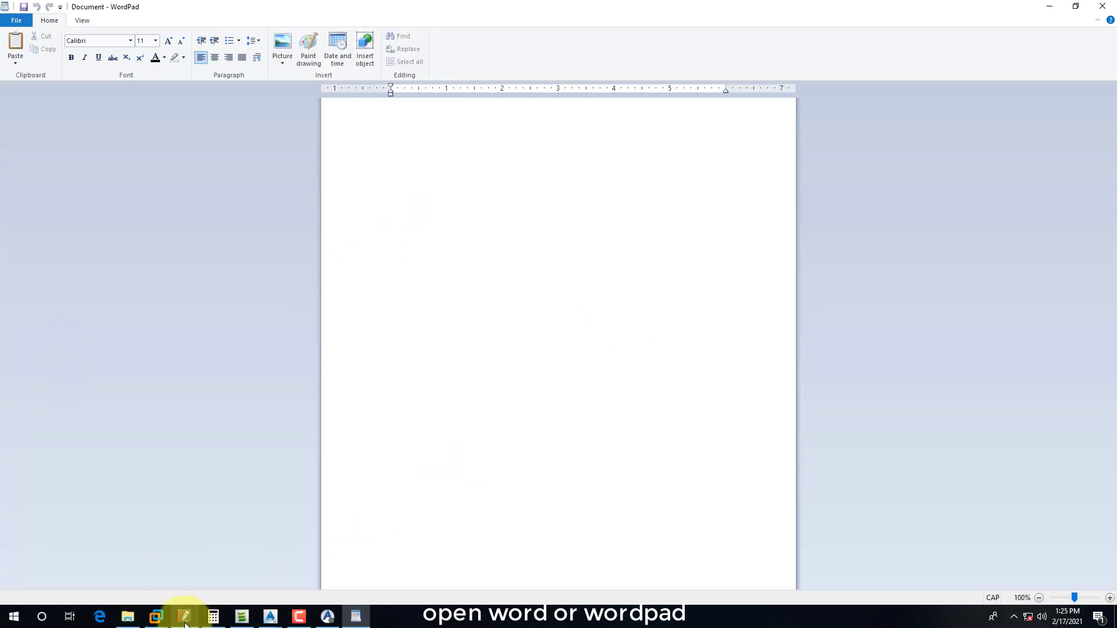
Capture the Na2W washer and nut set of the 12.00 diameter bolt with Snipping Tool and copy the snip
left_click(327, 615)
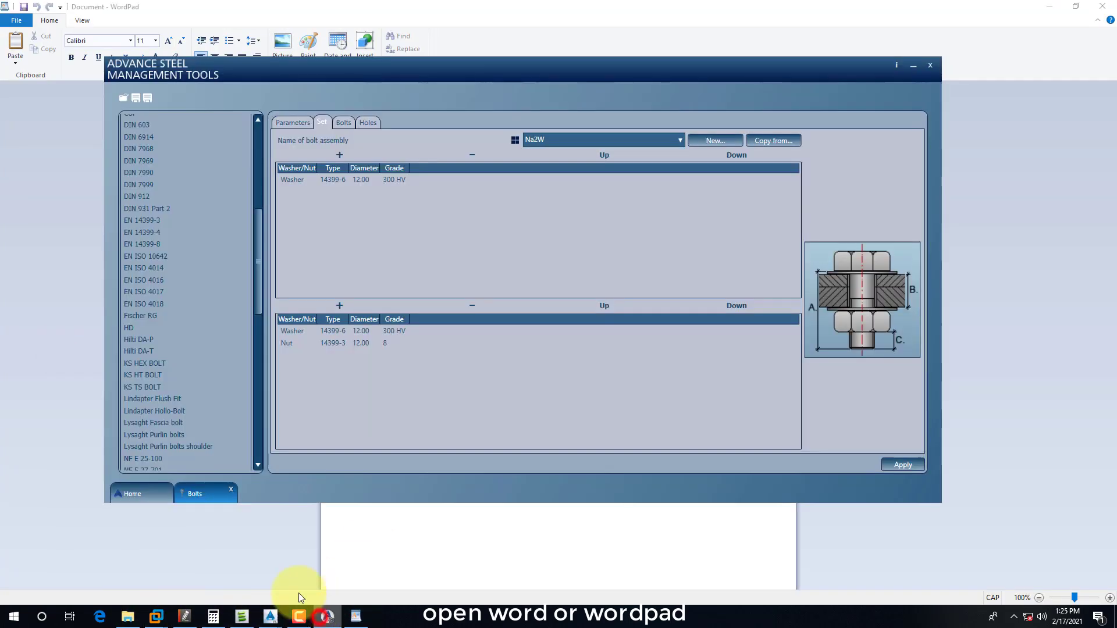
left_click(41, 616)
type("S")
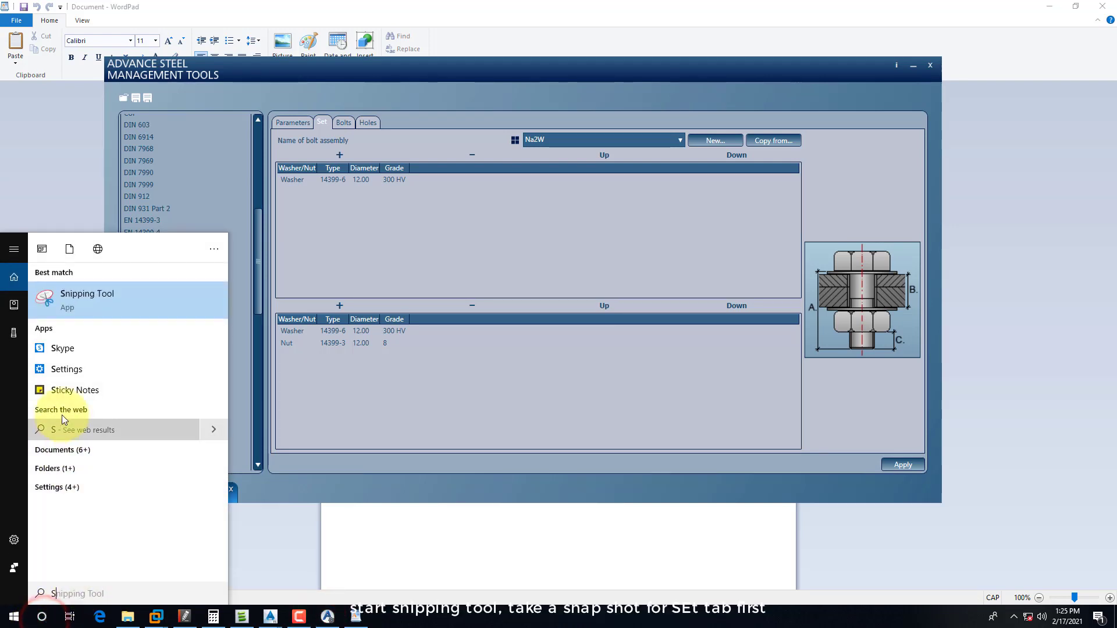
left_click(74, 299)
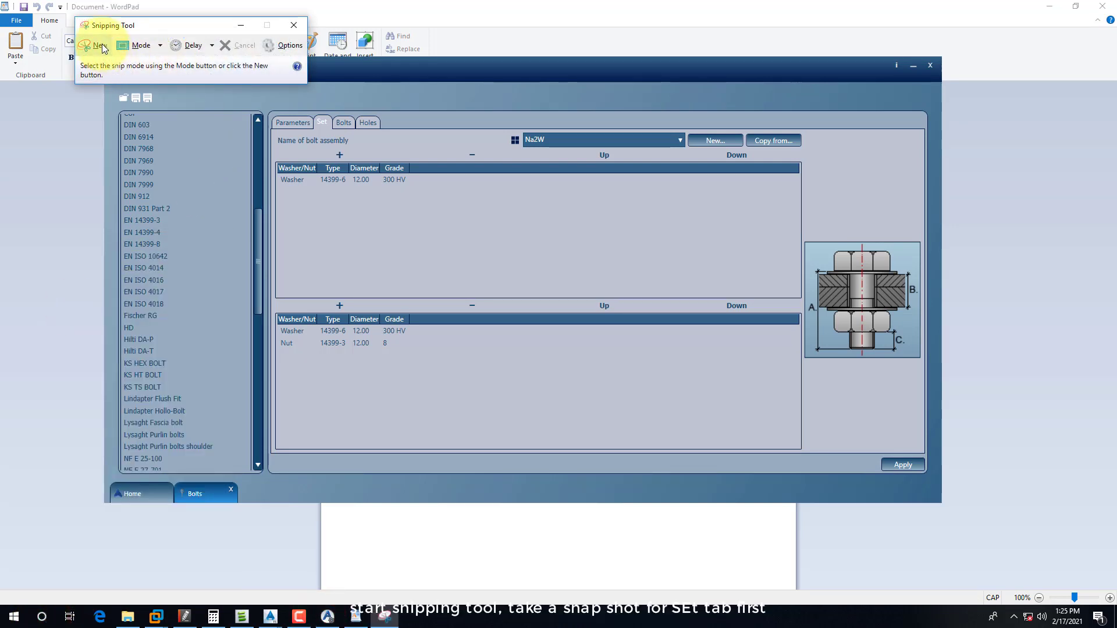
left_click(102, 42)
left_click_drag(249, 99, 927, 411)
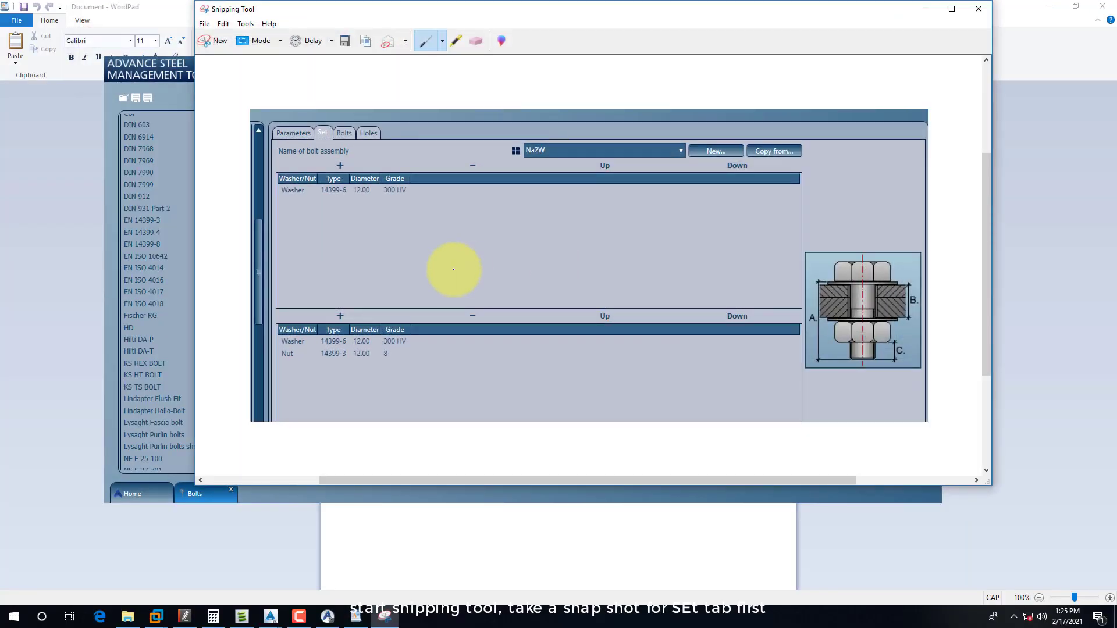
right_click(498, 272)
left_click(523, 294)
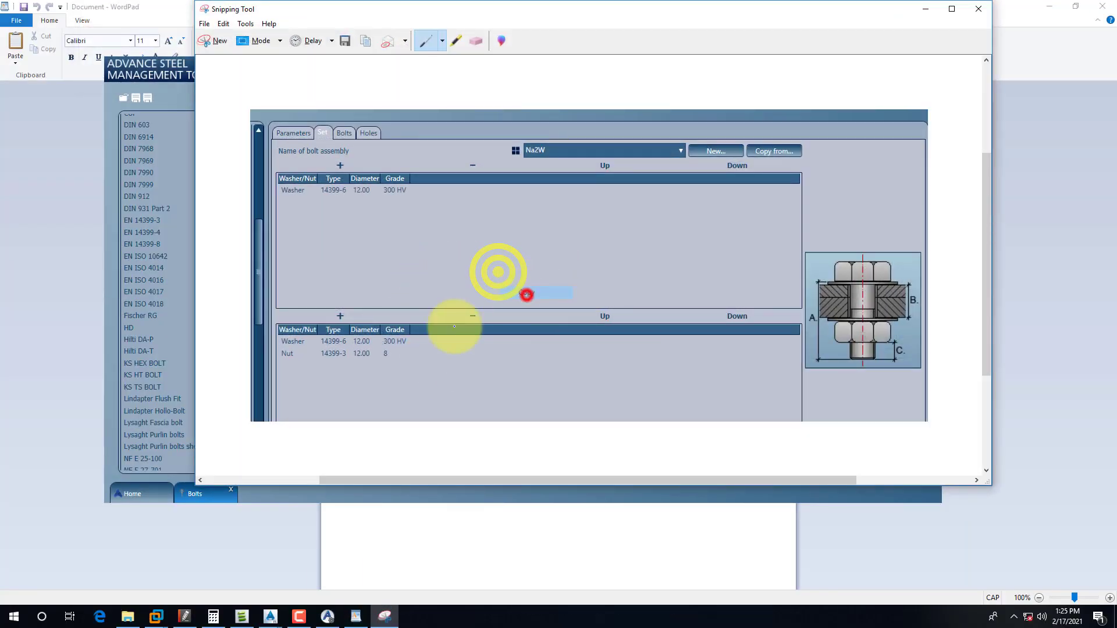
Paste the Na2W set snip into the WordPad document, enlarge it to 220% and add blank lines below it
left_click(356, 616)
key("ctrl+v")
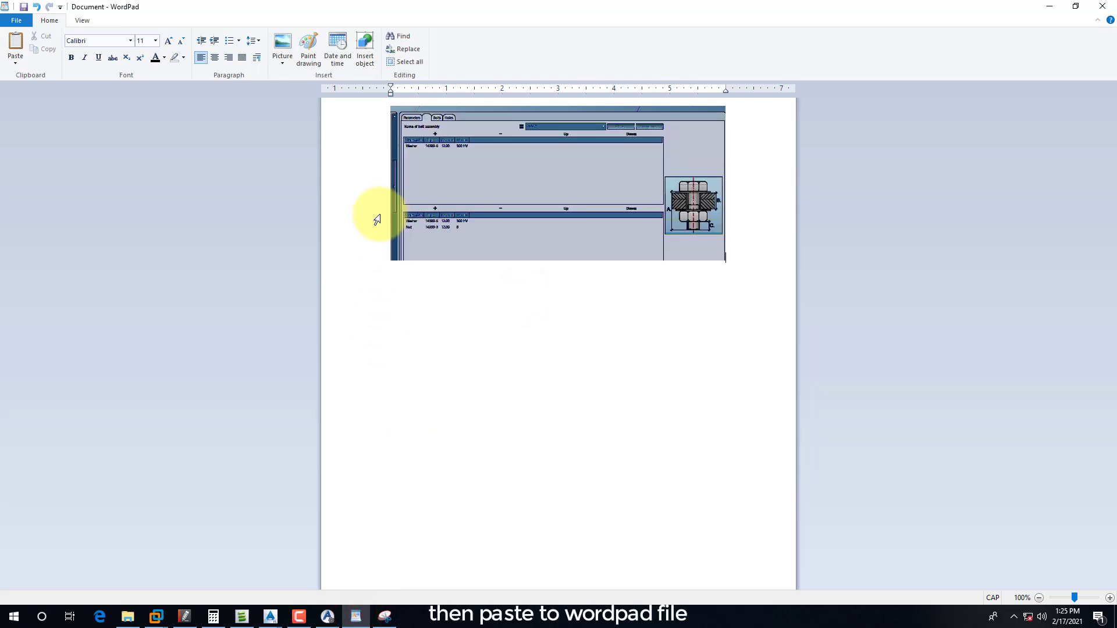
scroll(595, 164, "up", 6, "ctrl")
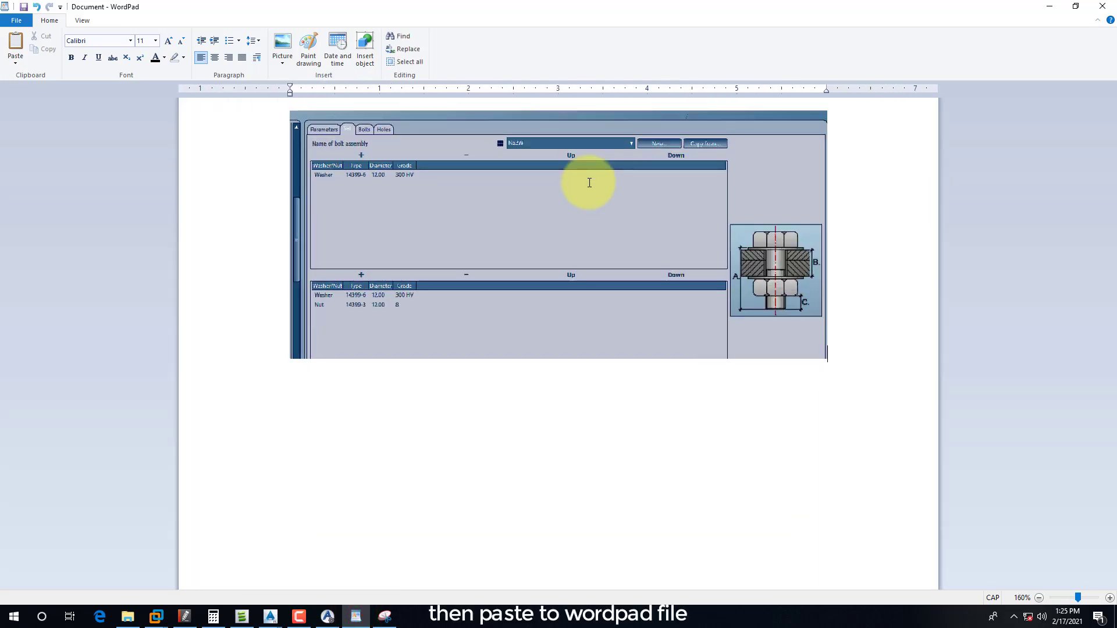
scroll(564, 214, "up", 6, "ctrl")
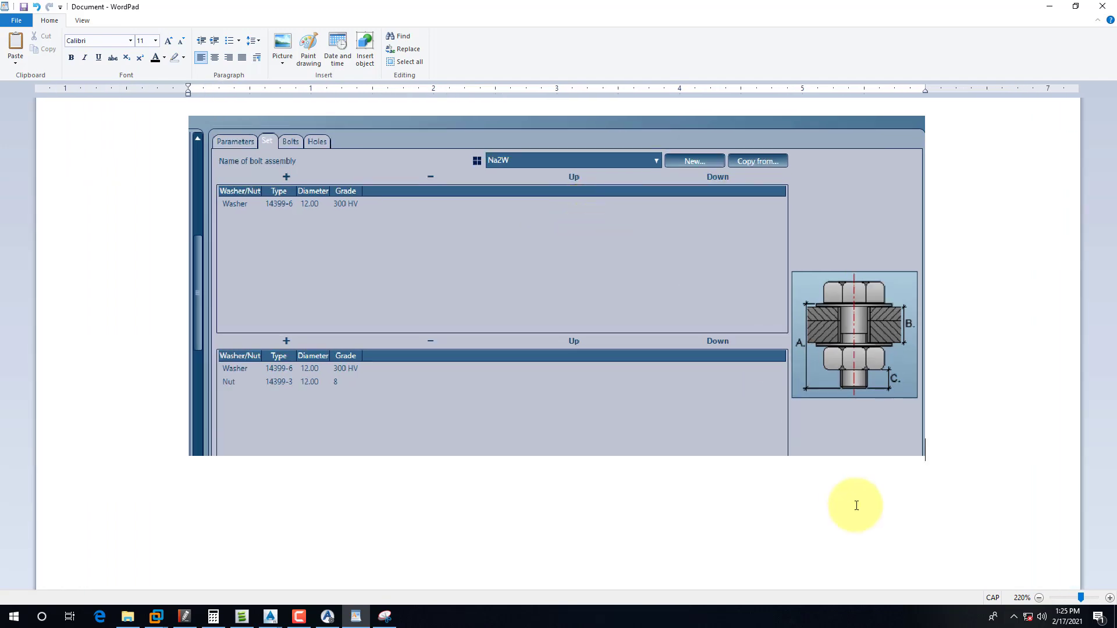
key("Return")
key("Return")
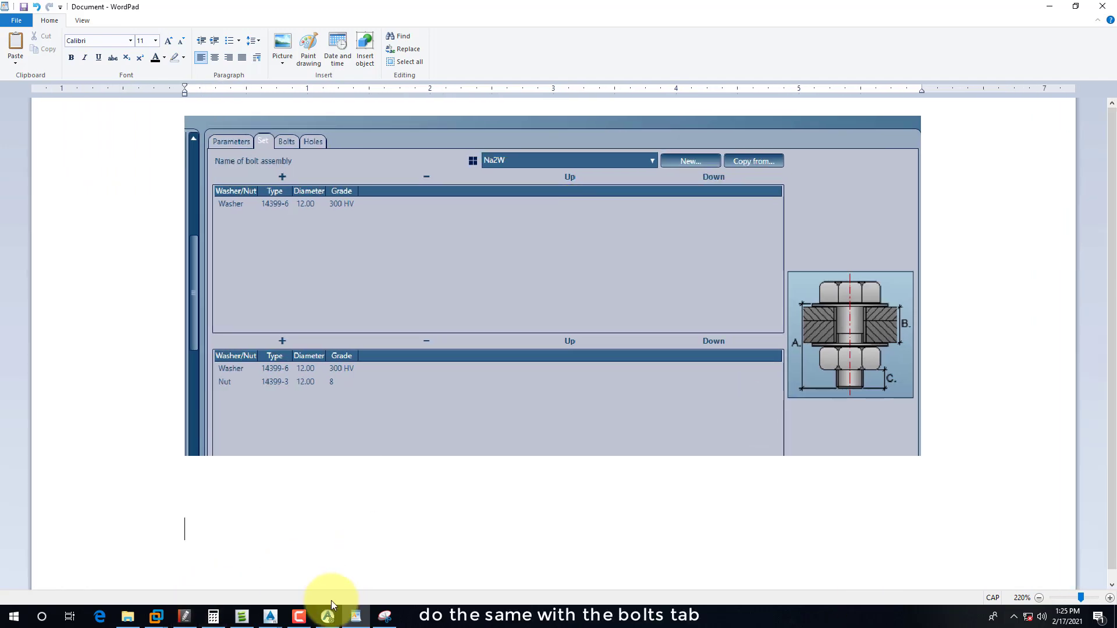
Display the 12.00 diameter's bolt head and length data in Advance Steel Management Tools and enlarge the window to fit its tables
left_click(327, 616)
left_click(344, 123)
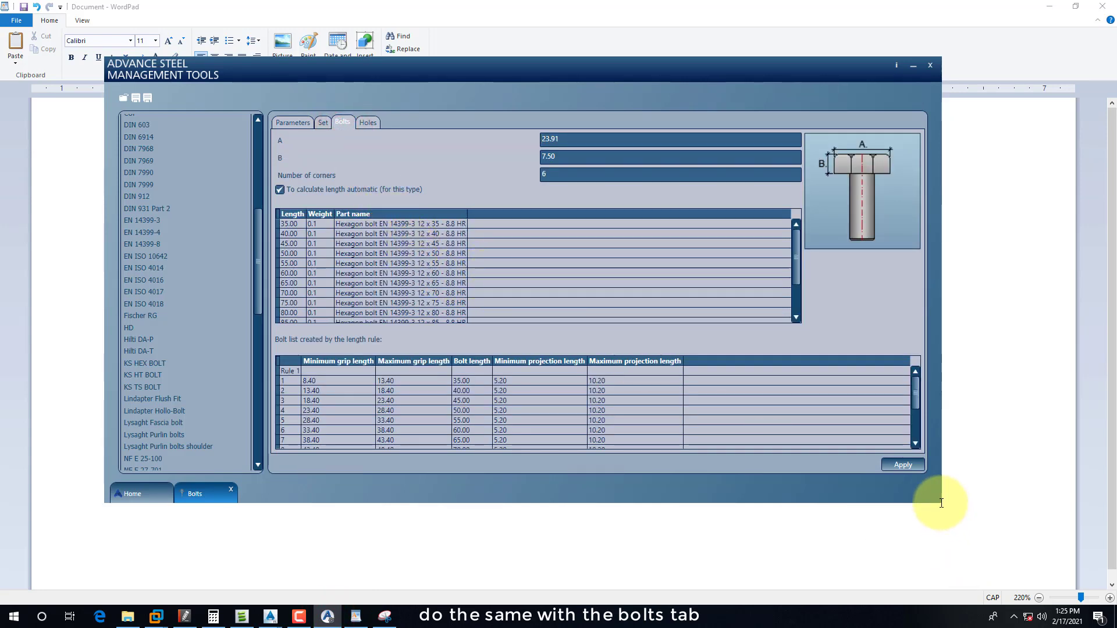
left_click_drag(940, 502, 1021, 599)
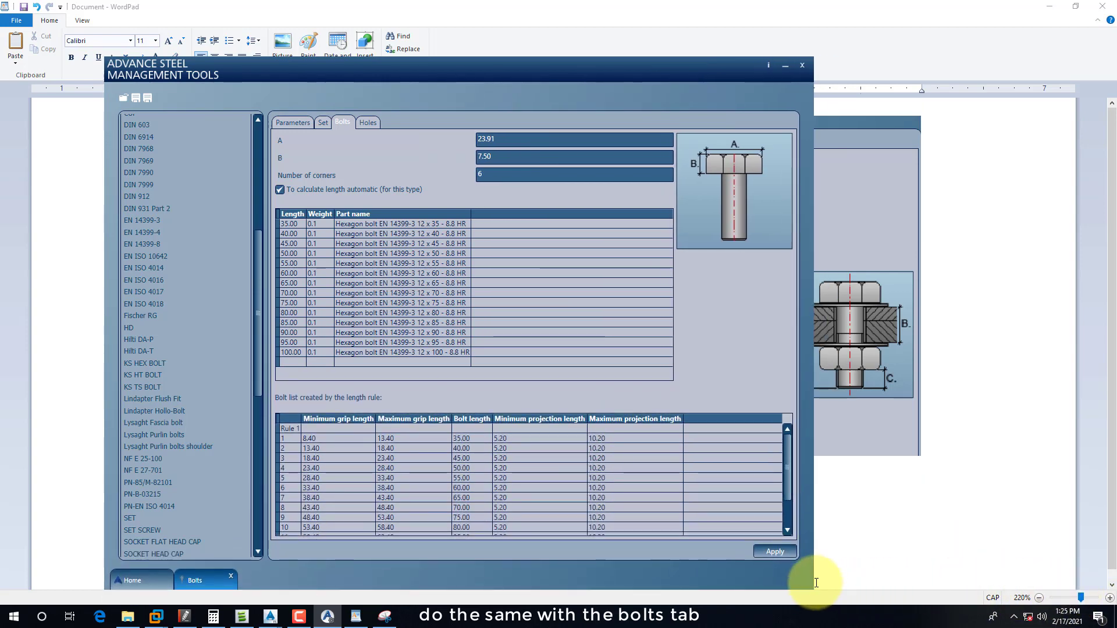
left_click_drag(813, 580, 886, 578)
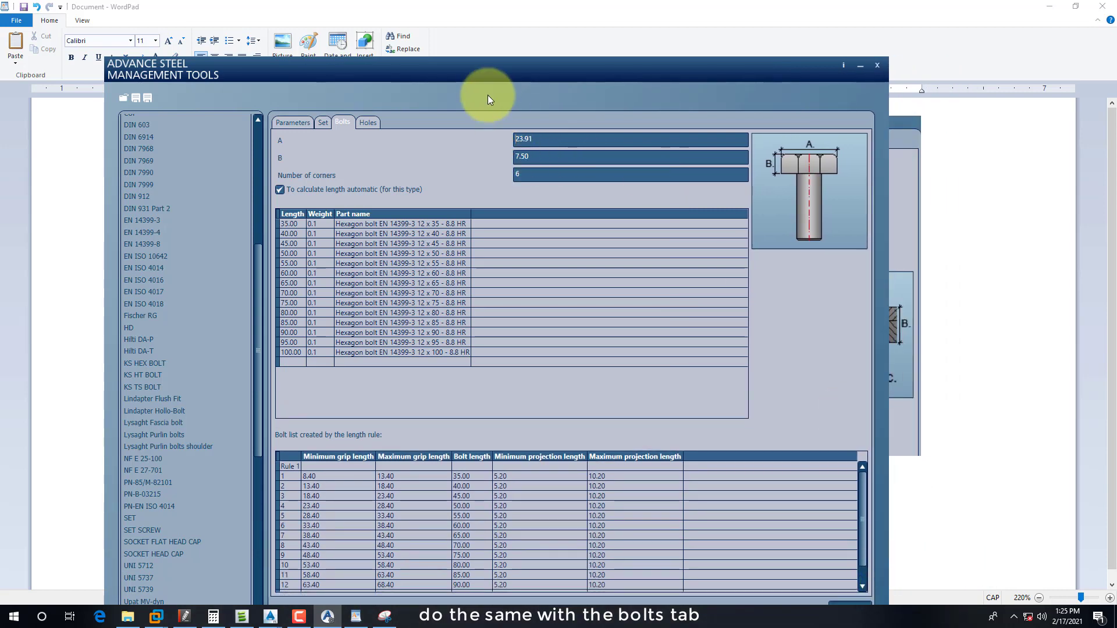
left_click_drag(483, 71, 494, 18)
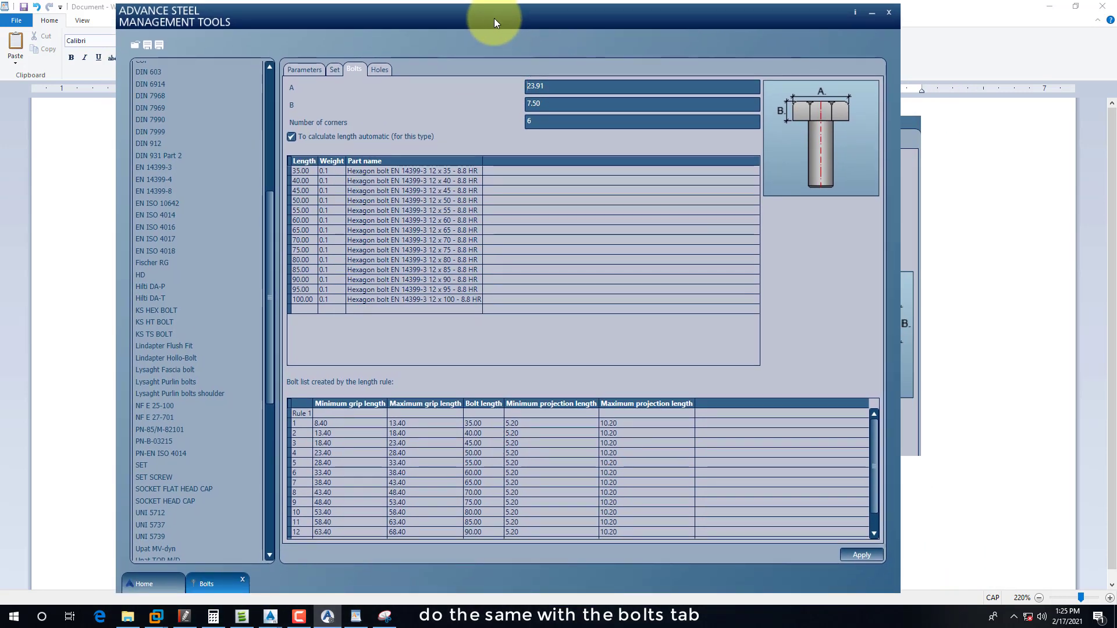
double_click(557, 85)
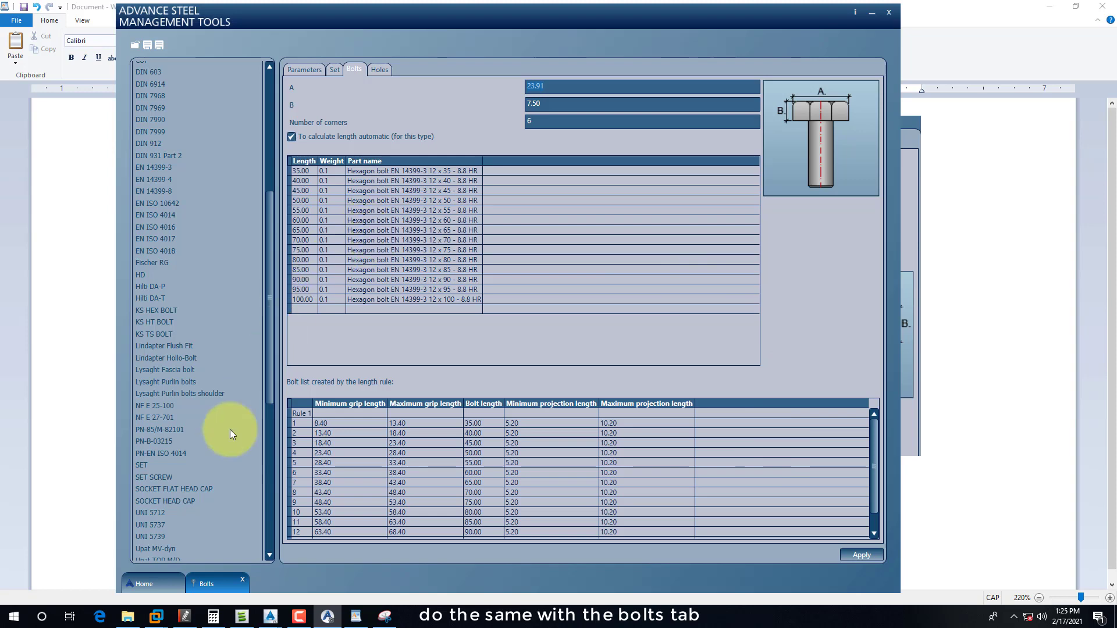
Capture the 12.00 diameter's bolt head dimensions and length tables with Snipping Tool and copy the snip
left_click(385, 616)
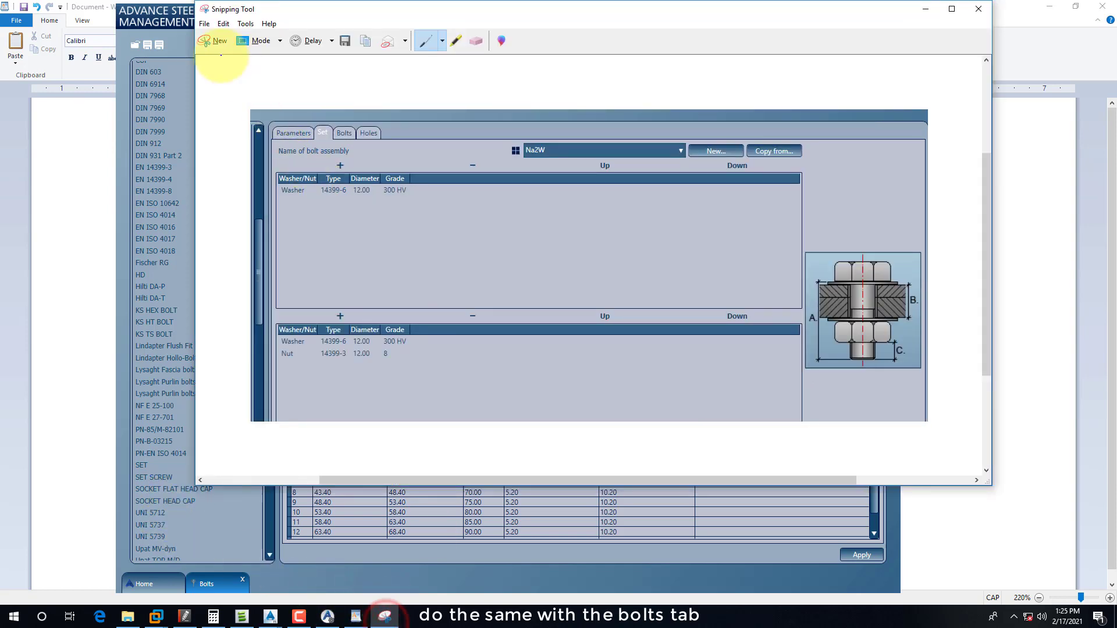
left_click(217, 42)
left_click_drag(123, 12, 886, 556)
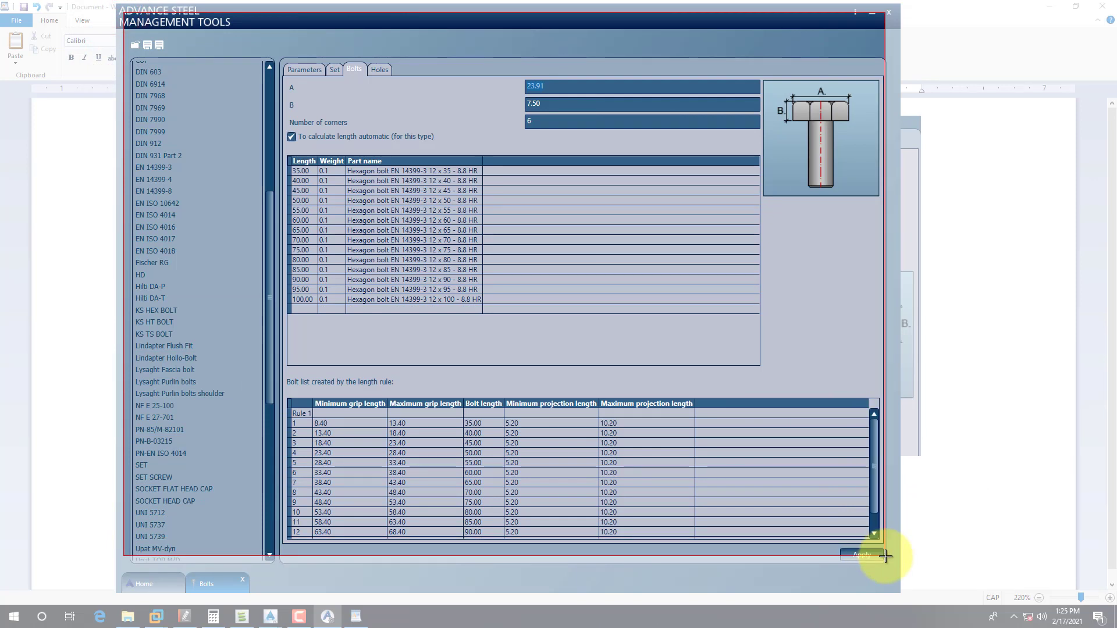
left_click_drag(885, 556, 885, 556)
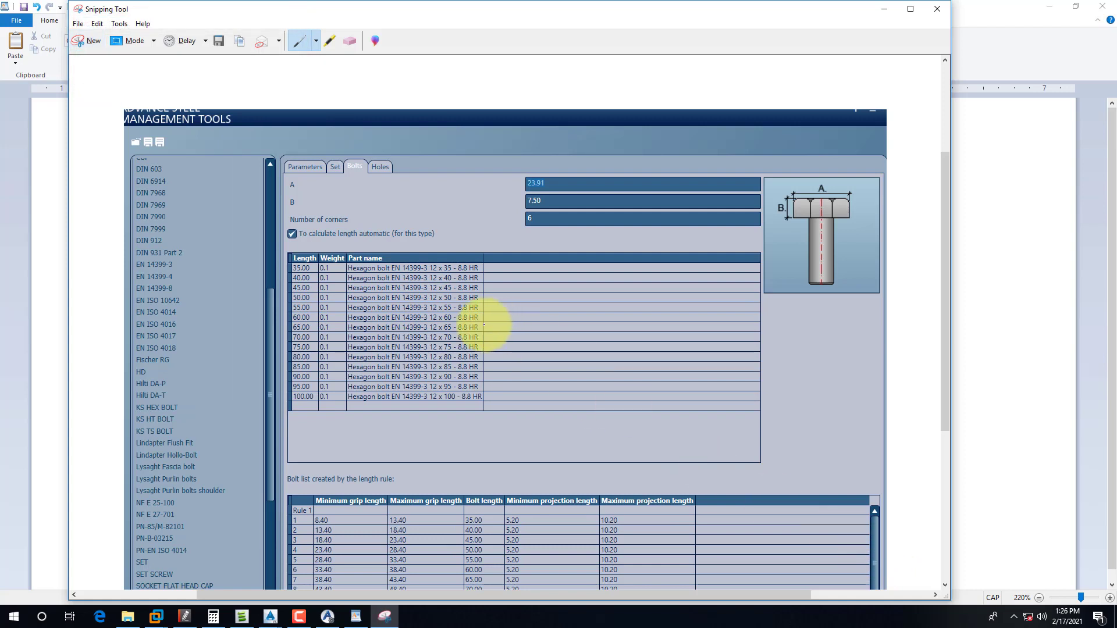
right_click(459, 331)
left_click(500, 354)
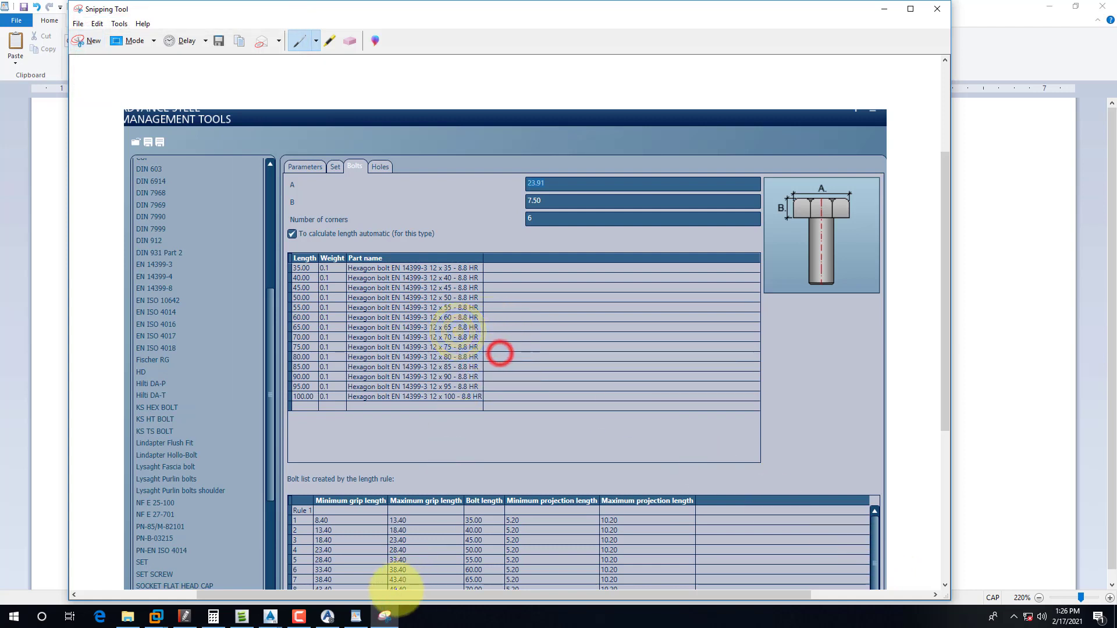
Paste the bolt dimensions and lengths snip into the WordPad document below the Na2W set image
left_click(355, 617)
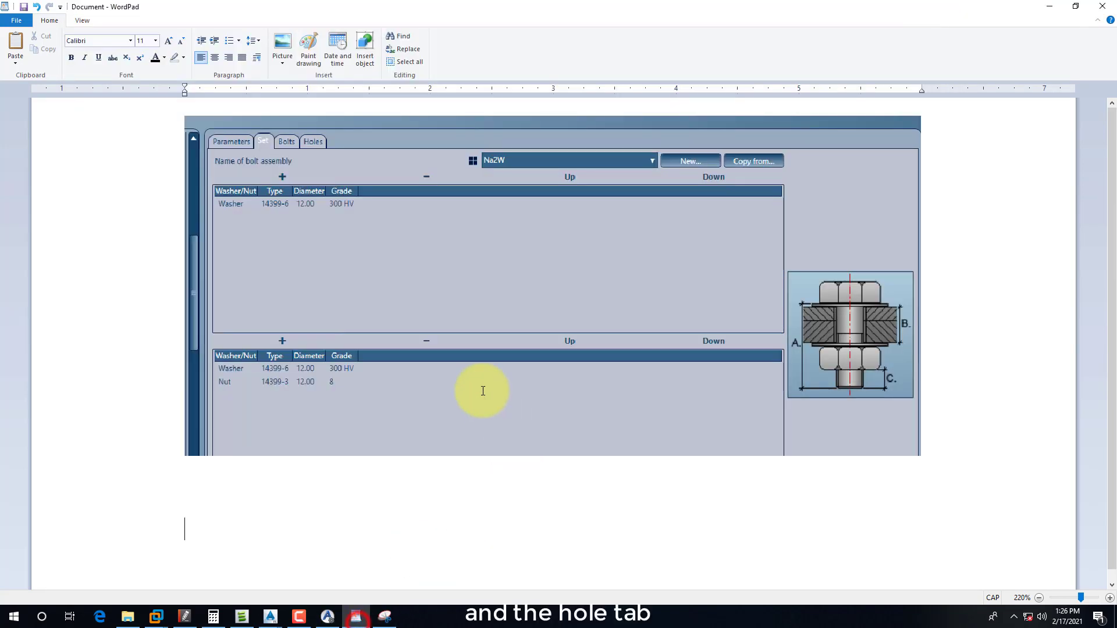
key("ctrl+v")
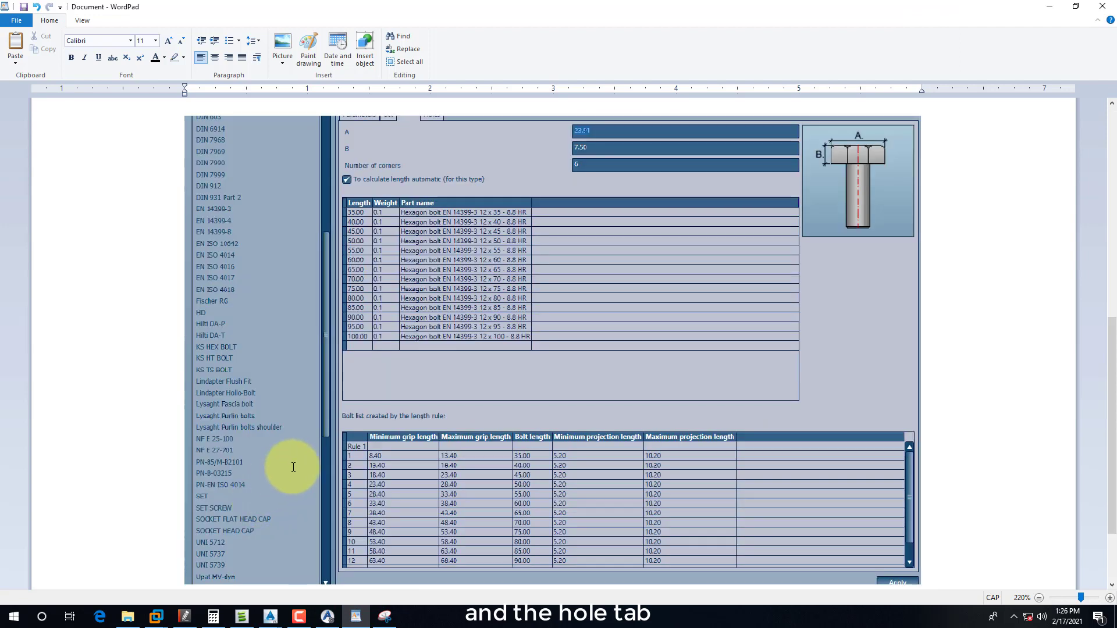
scroll(290, 468, "down", 3)
scroll(289, 498, "up", 1)
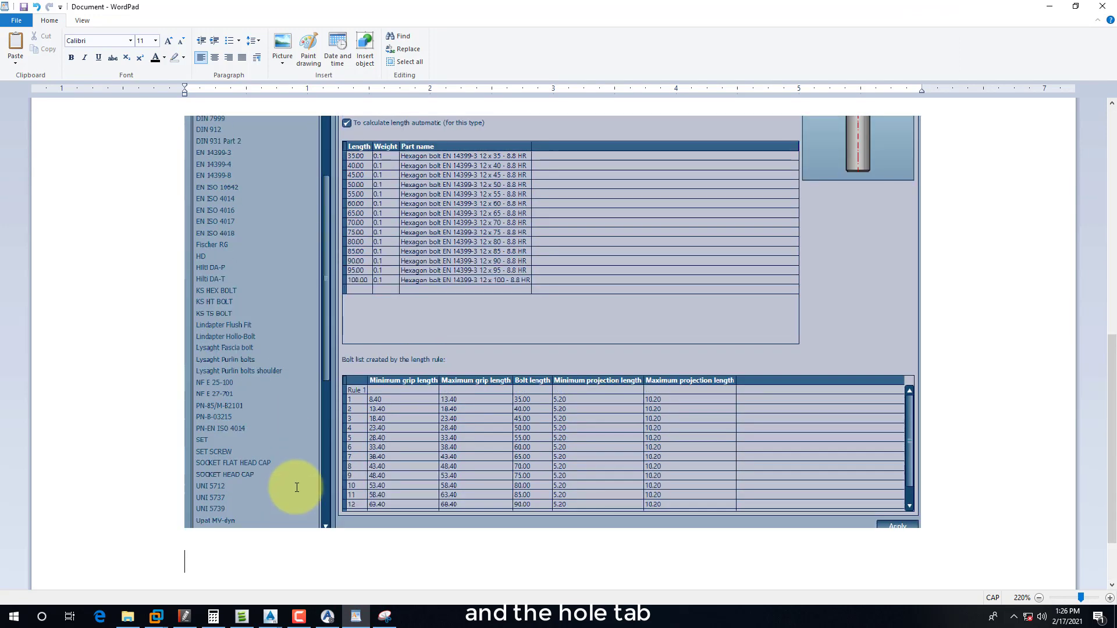
Display the 12.00 diameter's hole settings in Management Tools, capture them with Snipping Tool and copy the snip
left_click(326, 620)
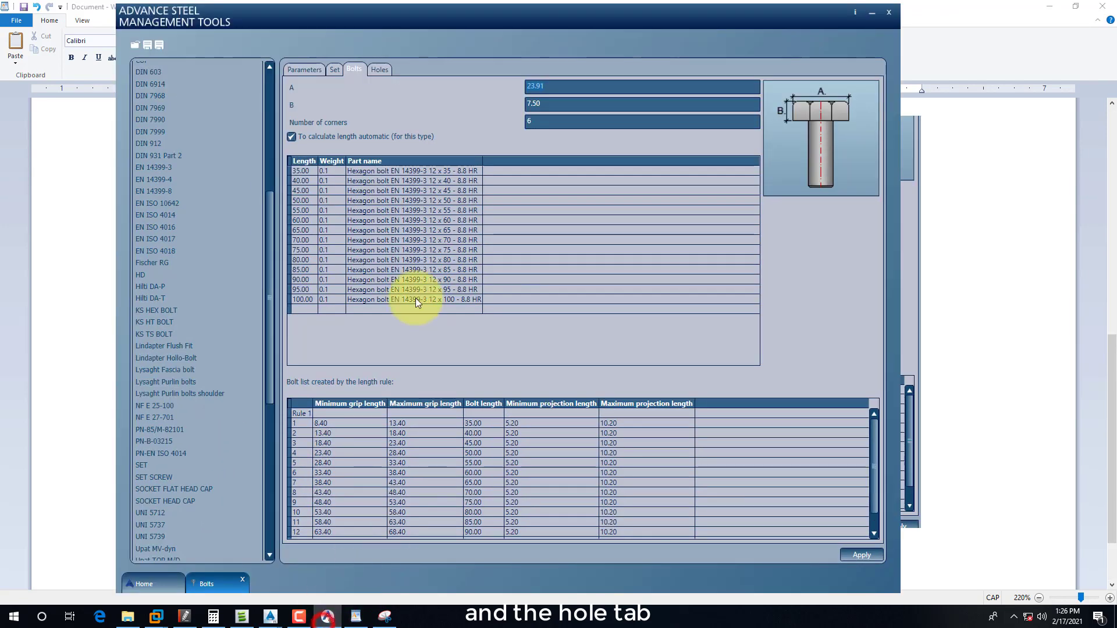
left_click(379, 72)
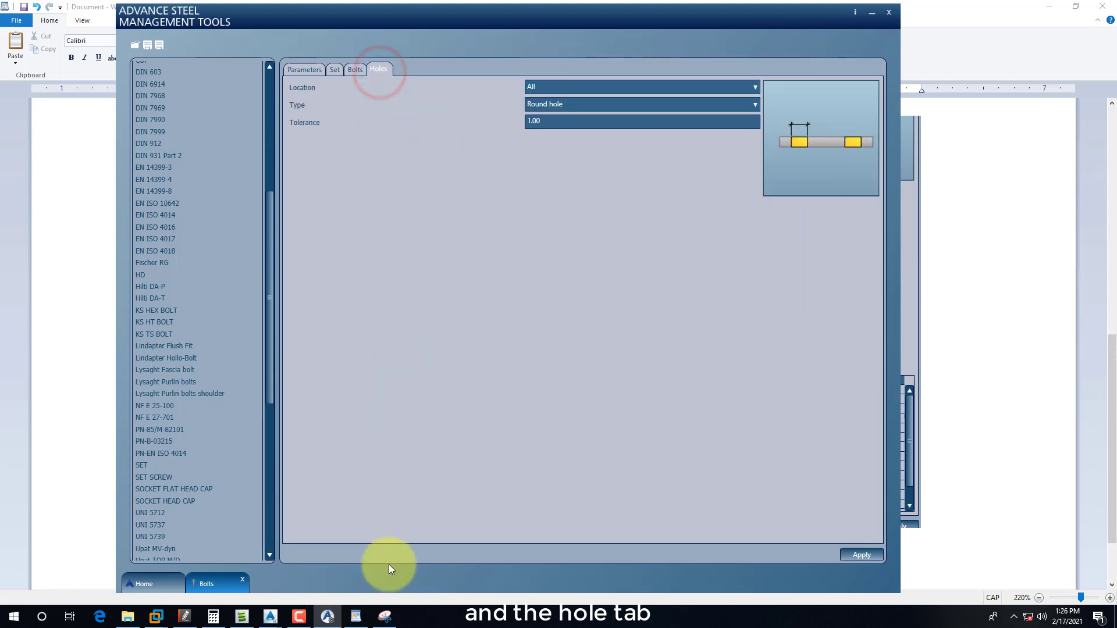
left_click(385, 616)
left_click(90, 41)
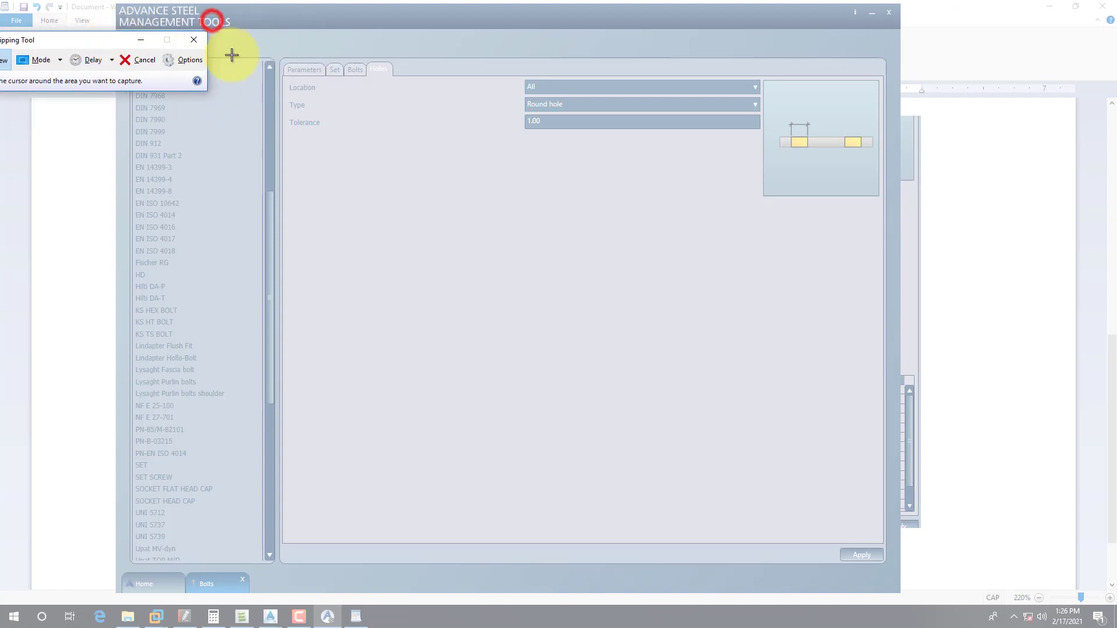
left_click_drag(254, 41, 901, 239)
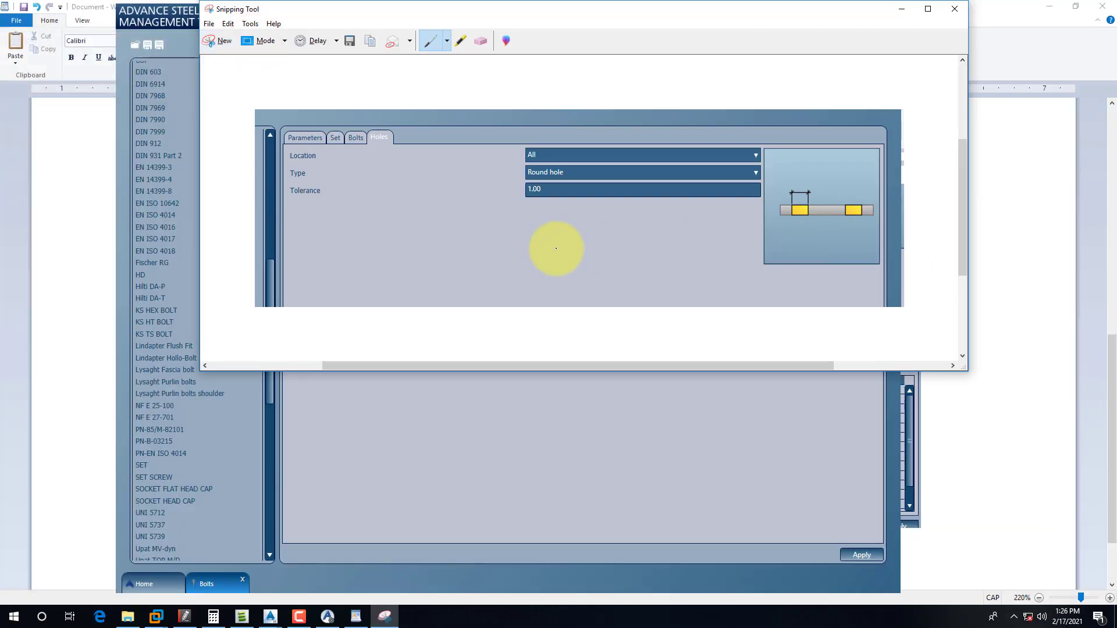
right_click(560, 244)
left_click(599, 267)
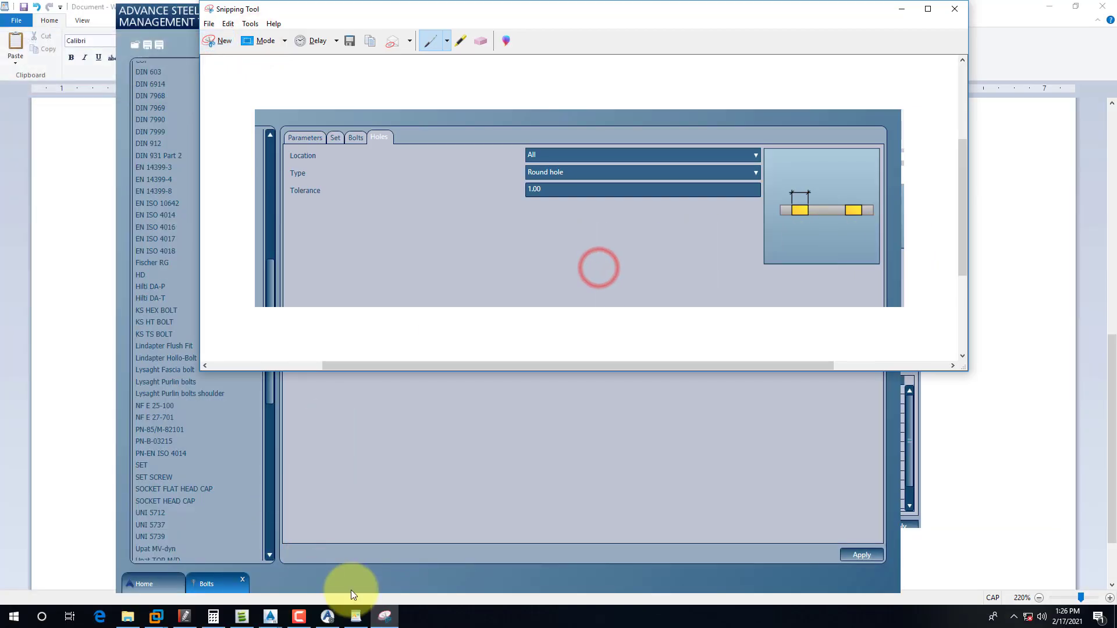
Paste the hole settings snip at the end of the WordPad document and review the collected reference images
left_click(356, 617)
scroll(514, 547, "down", 5)
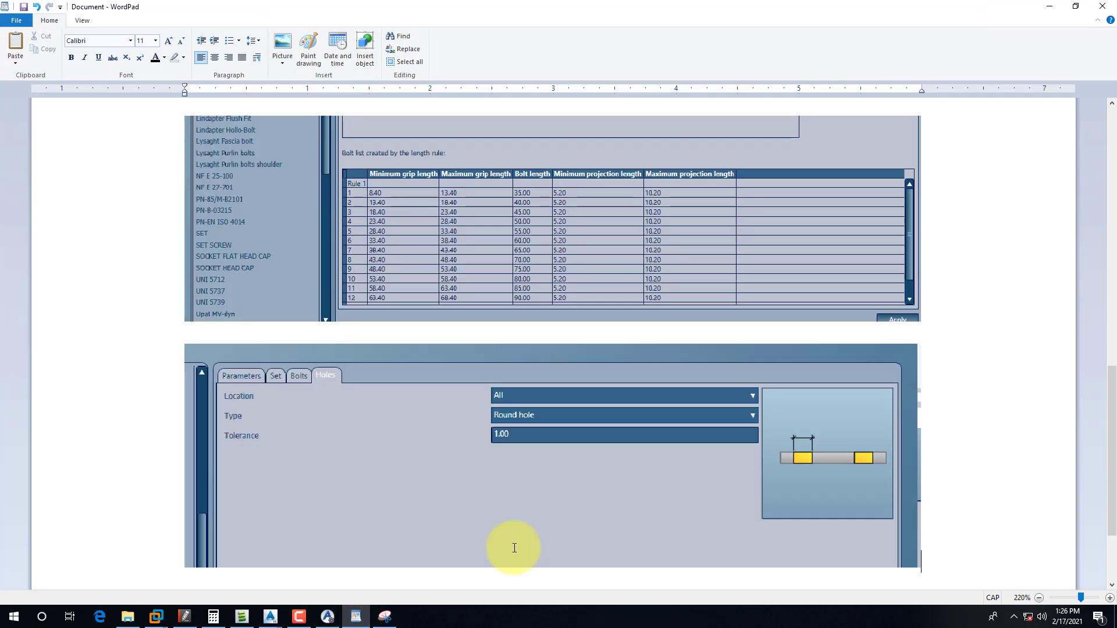
scroll(449, 488, "up", 2)
scroll(449, 452, "down", 12)
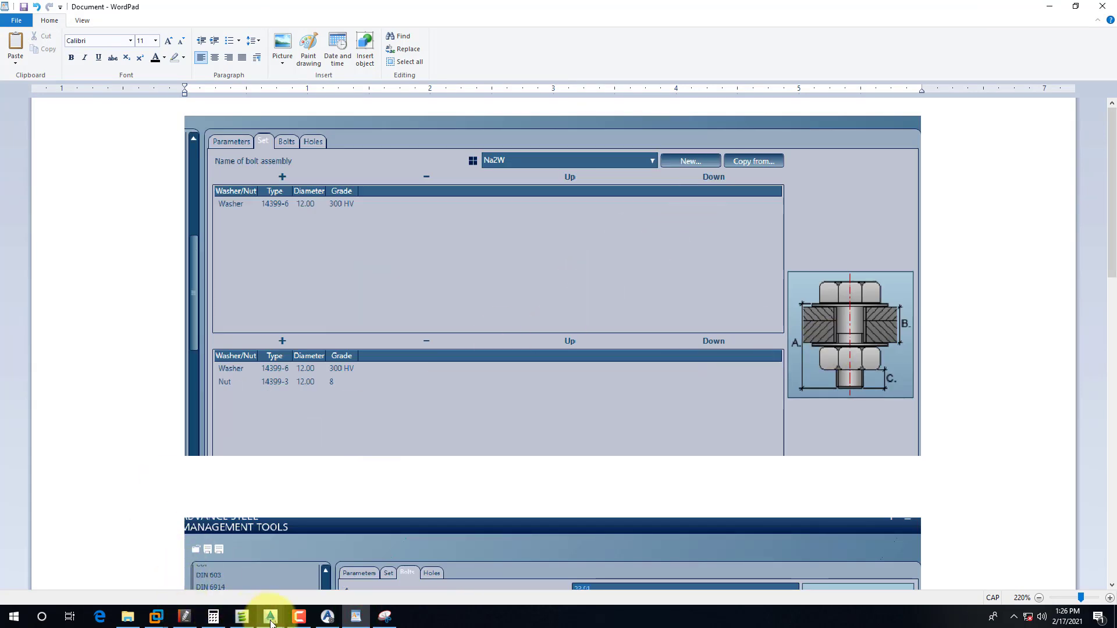
Return to the EN 14399-3 bolt parameters in Management Tools, choose the 14.00 diameter and set its source to 14399-3
left_click(328, 616)
left_click(305, 69)
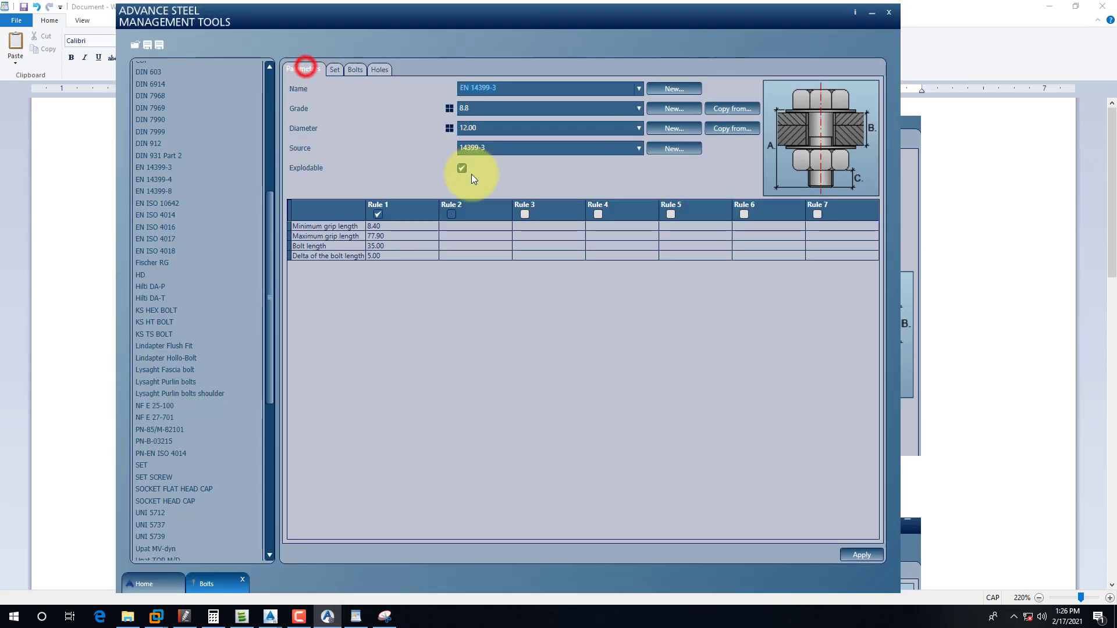
left_click(636, 128)
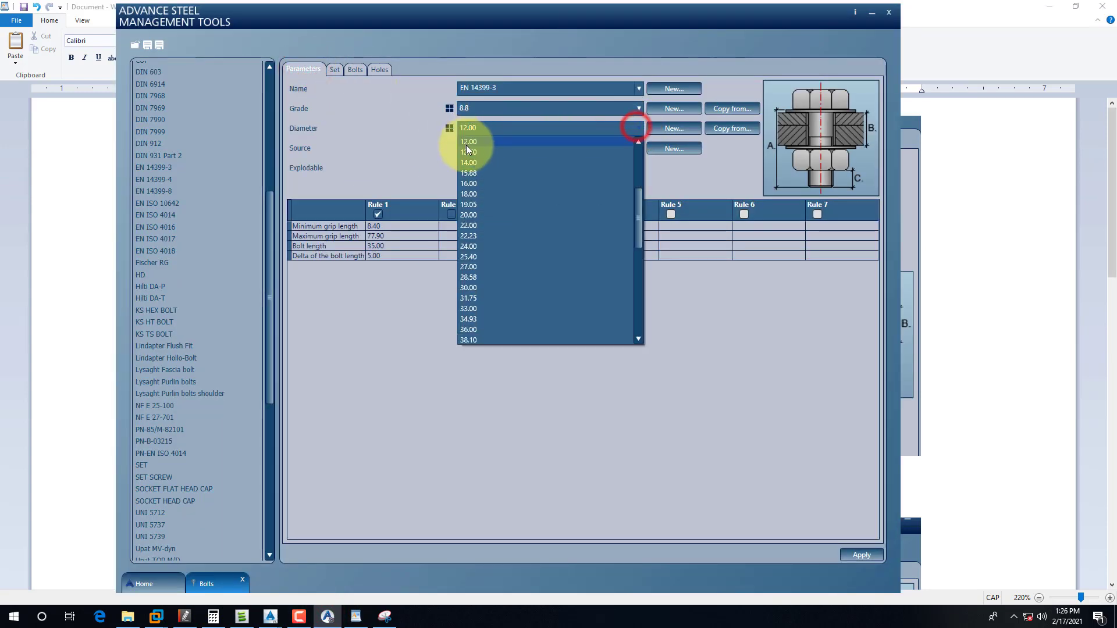
left_click(466, 165)
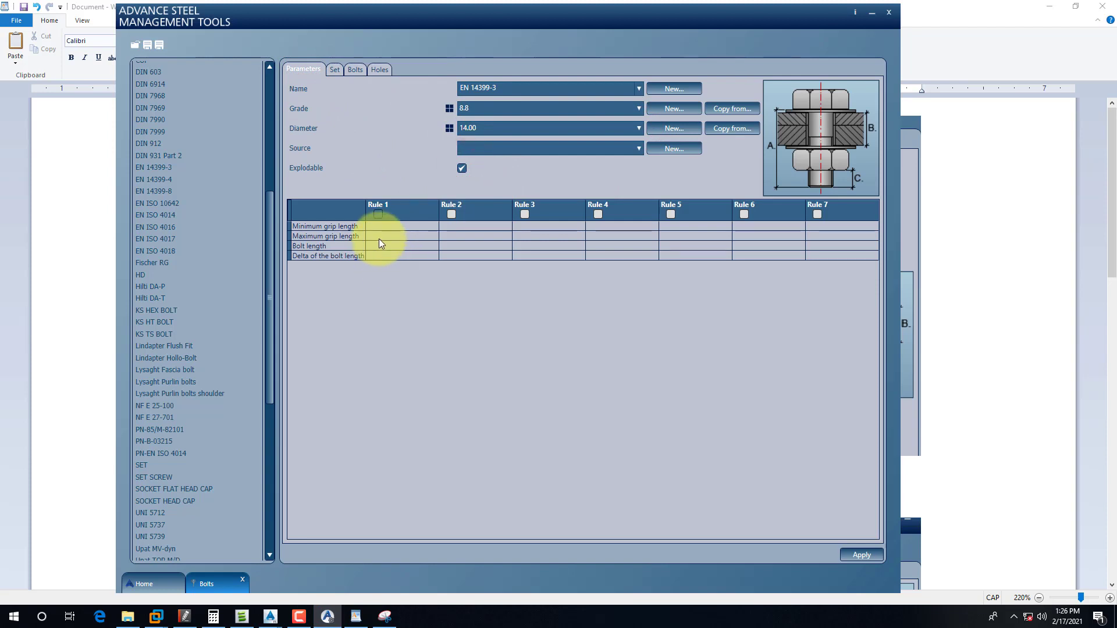
left_click(635, 149)
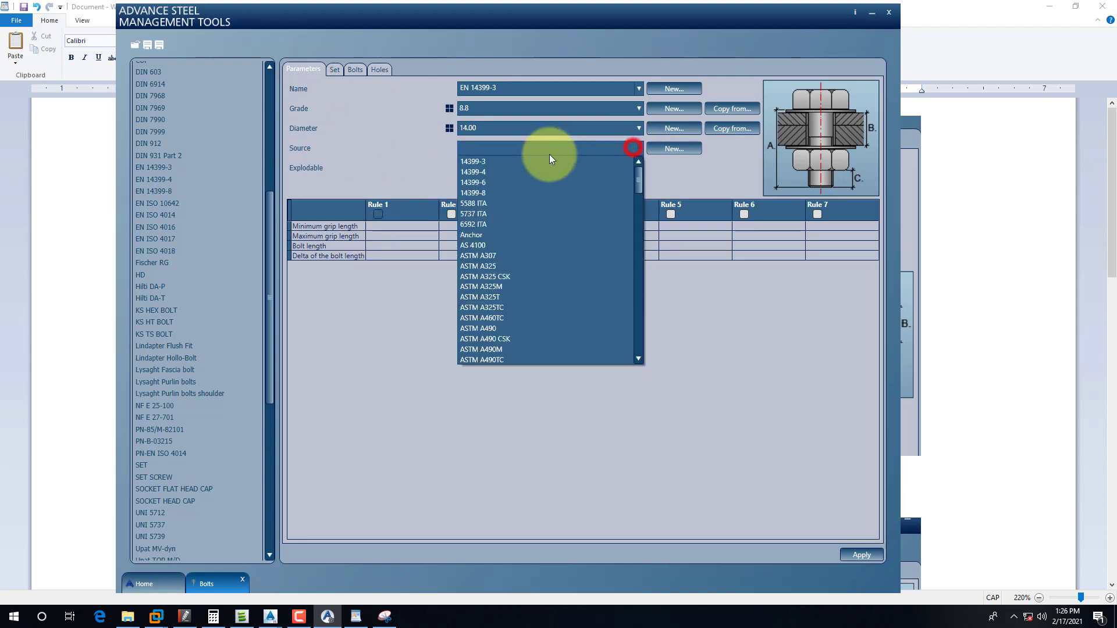
left_click(488, 163)
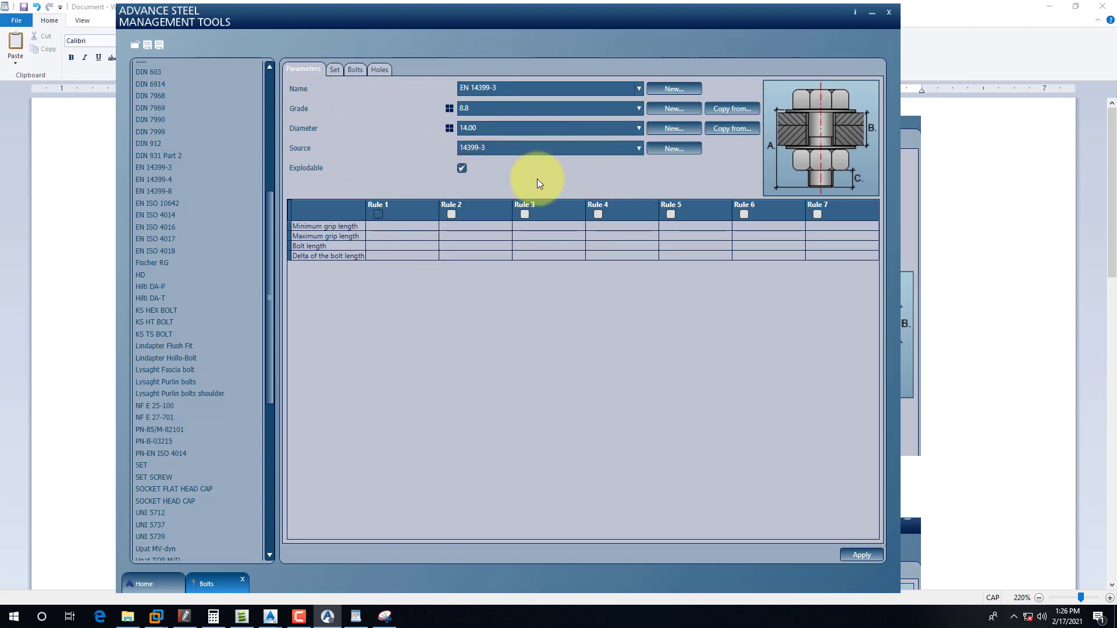
Activate Rule 1 for the 14.00 diameter and bring up Table A.3, grip lengths with two washers, in the EN 14399-3 PDF
left_click(378, 214)
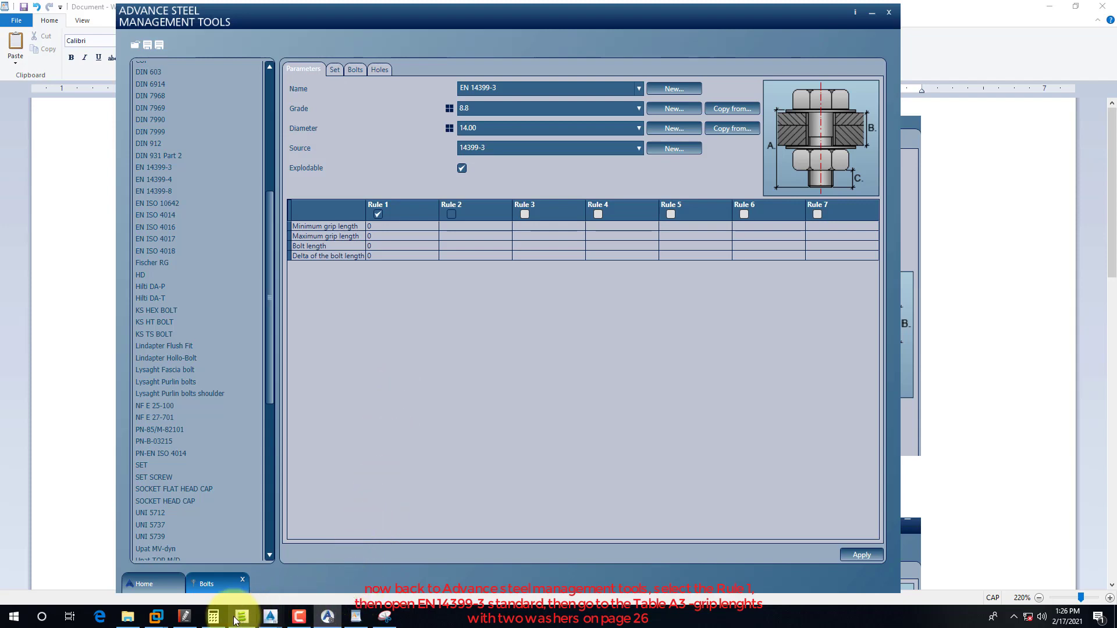
left_click(213, 616)
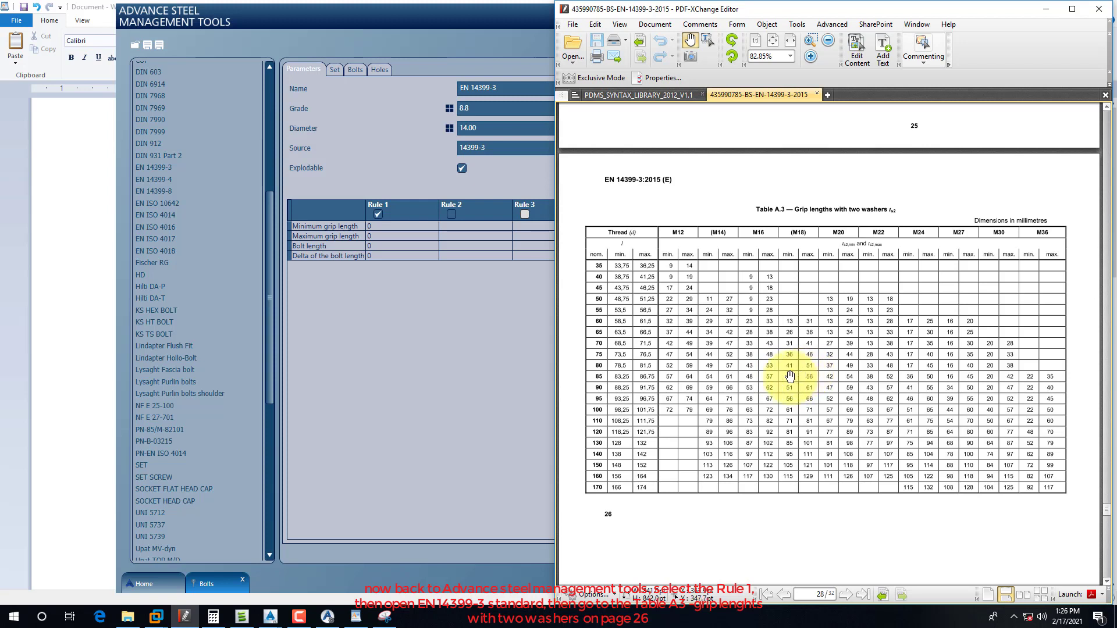
Consult the M14 column of Table A.3 in the PDF and set Rule 1's minimum grip length to 11 in Management Tools
left_click(661, 309)
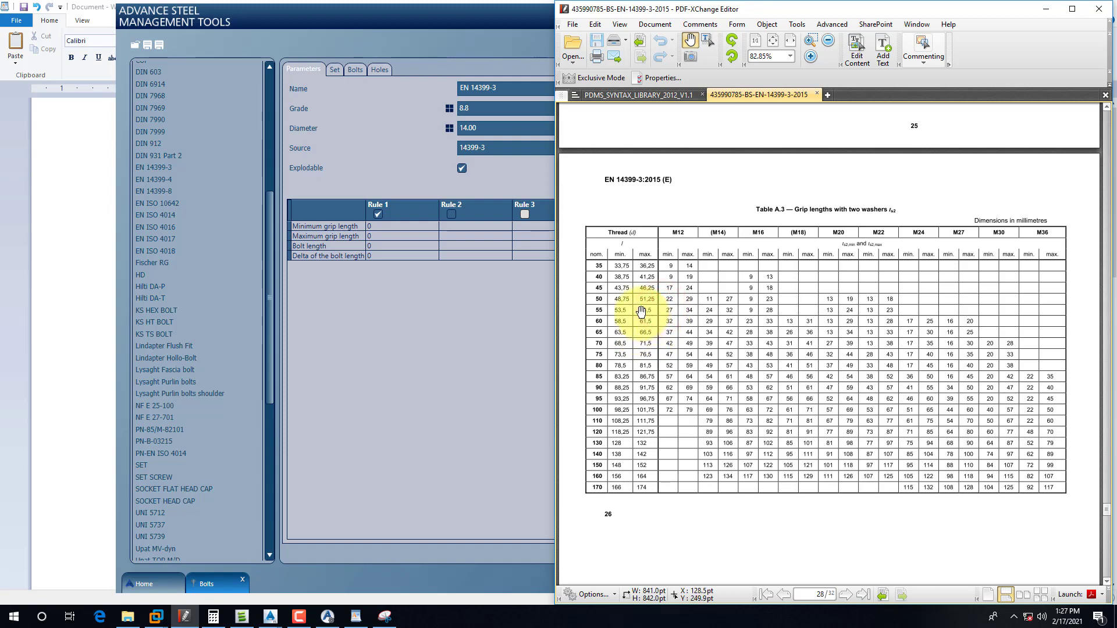
scroll(643, 314, "up", 1, "ctrl")
scroll(659, 315, "up", 1, "ctrl")
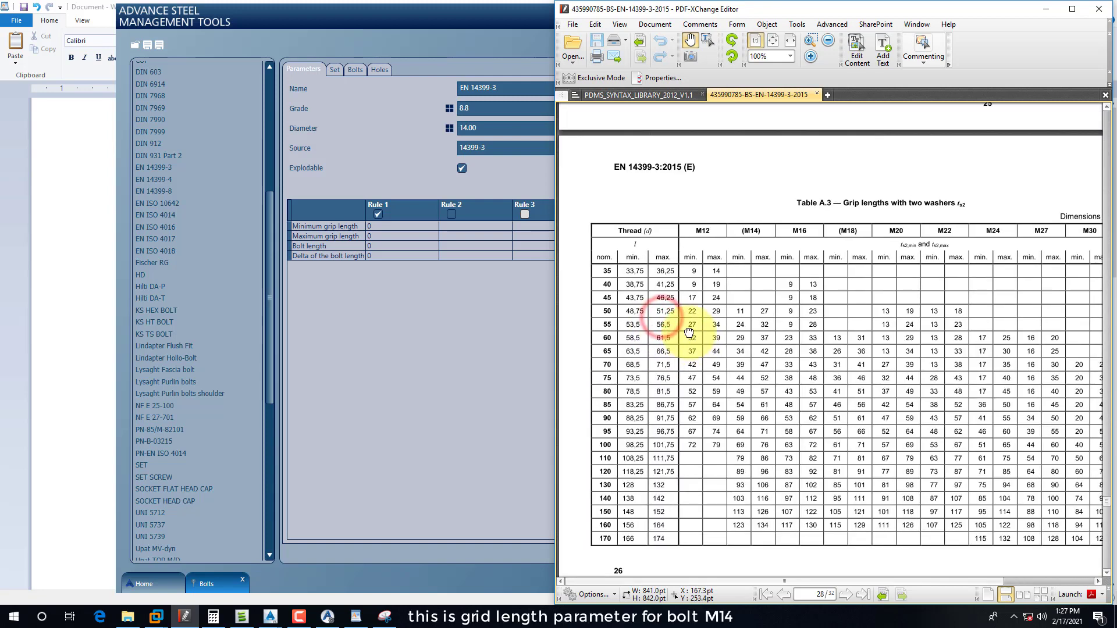
left_click_drag(673, 329, 691, 340)
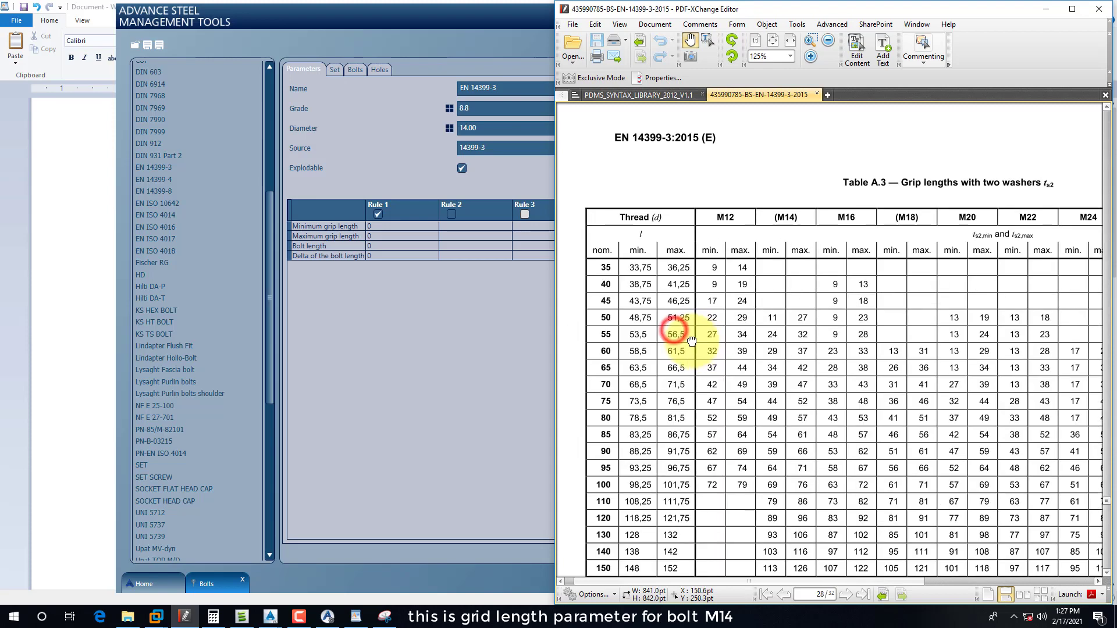
left_click_drag(775, 327, 787, 317)
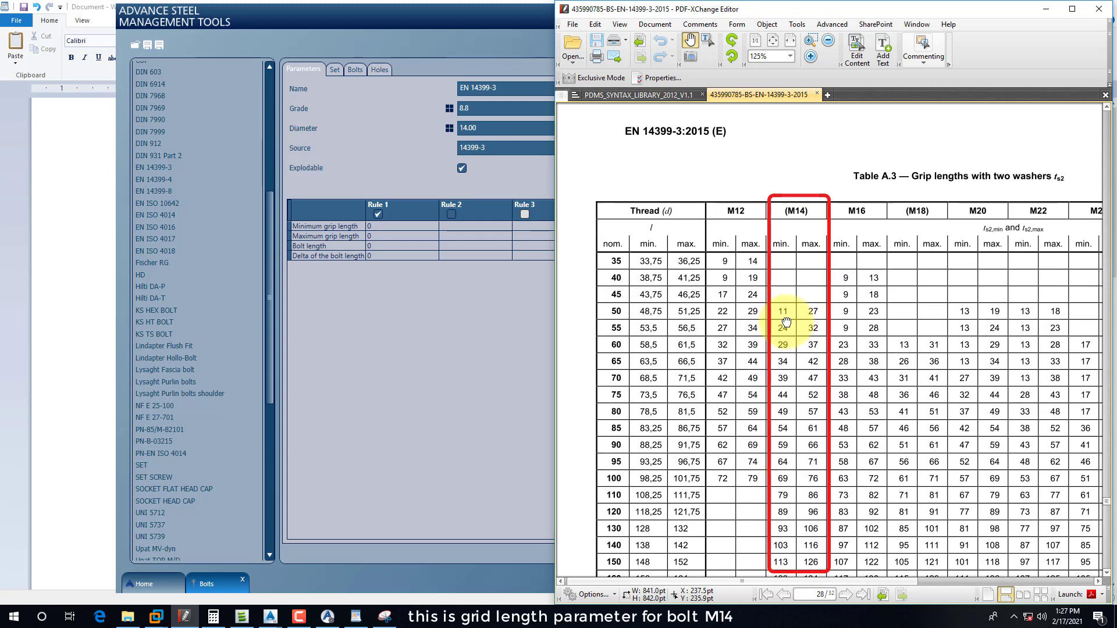
left_click_drag(787, 318, 784, 335)
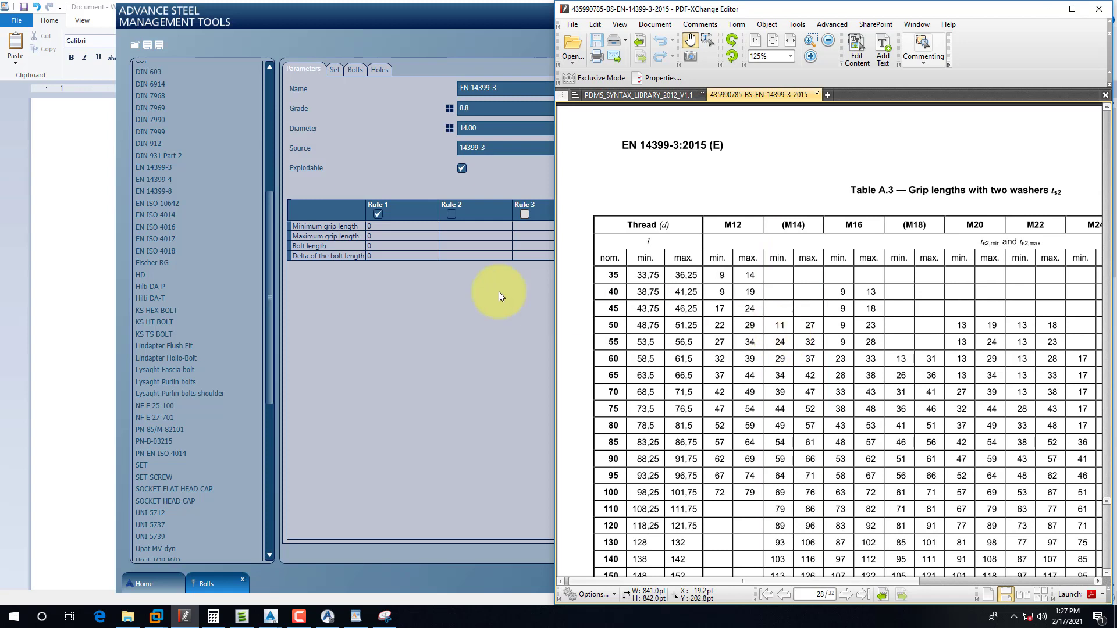
left_click(380, 225)
left_click(381, 225)
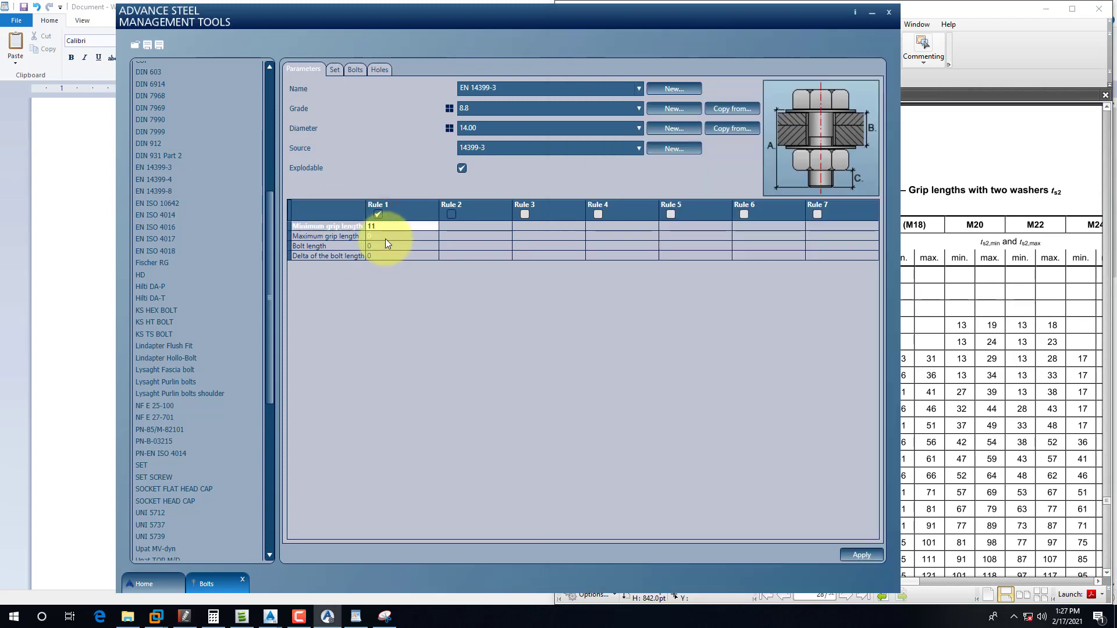
Check the M14 row for nominal length 50 in Table A.3 and set Rule 1's maximum grip length to 27
left_click(386, 238)
left_click(1023, 381)
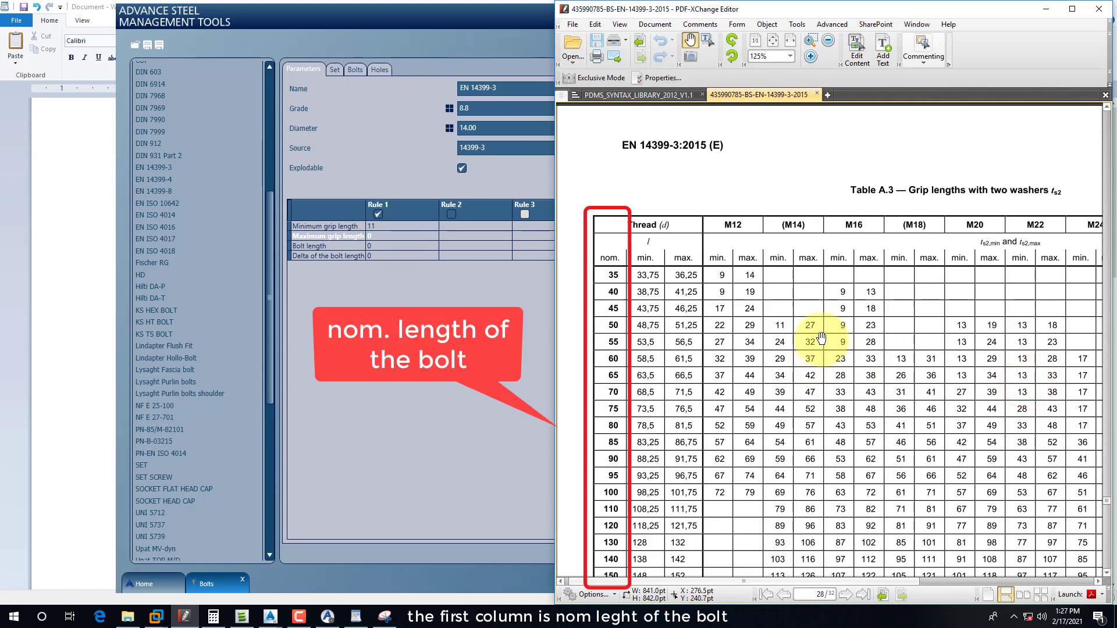
left_click(376, 235)
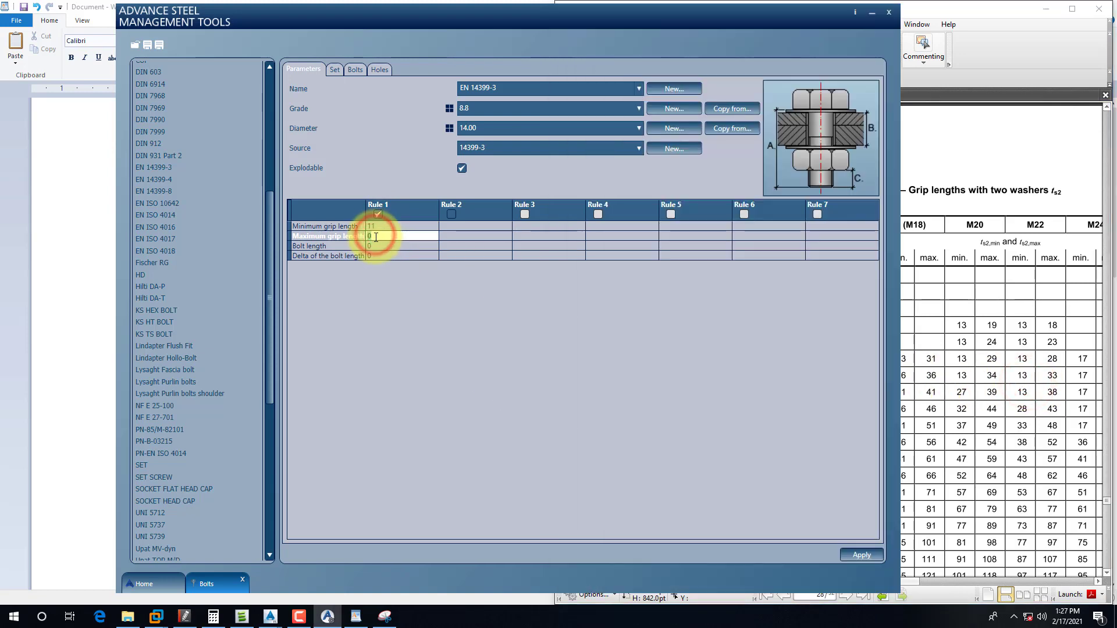
type("27")
left_click(383, 244)
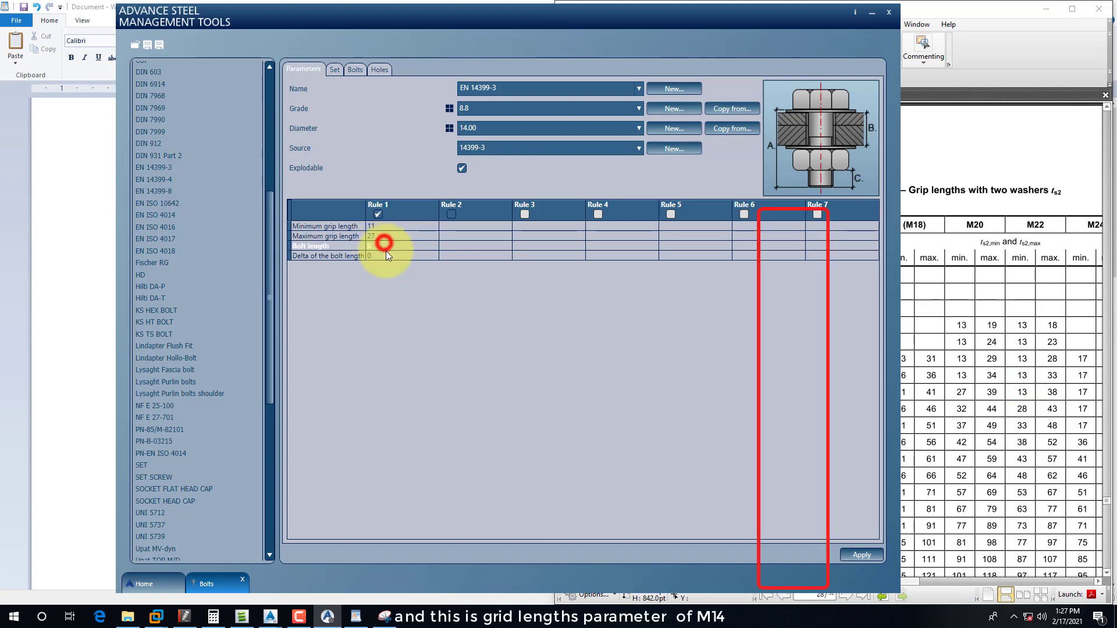
Consult the nominal length column of Table A.3 and set Rule 1's bolt length to 50
left_click(967, 361)
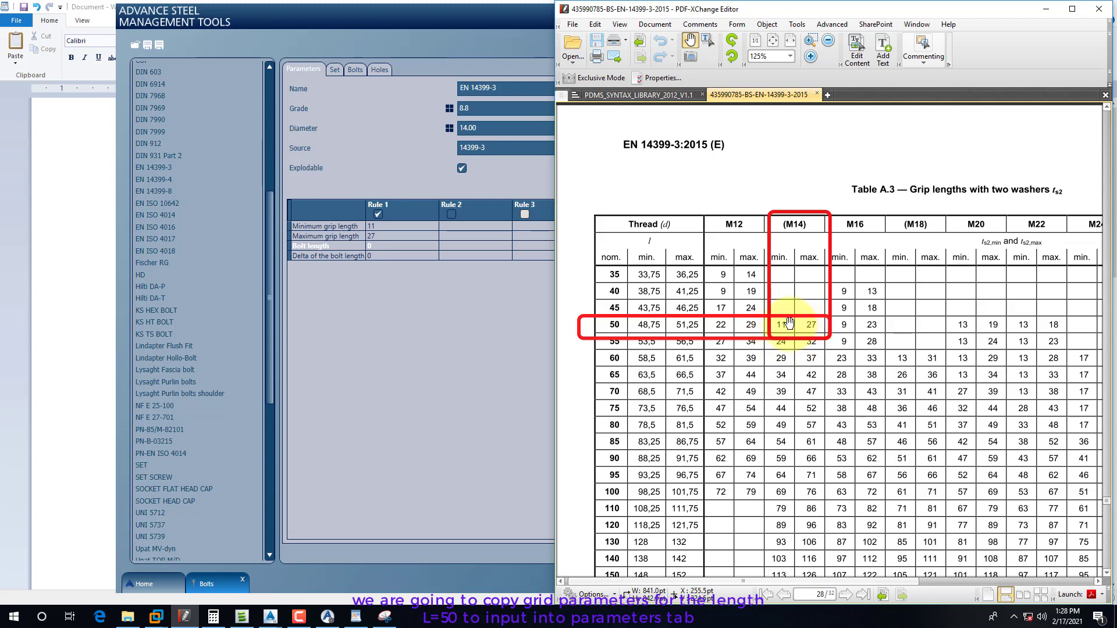
left_click_drag(792, 326, 795, 331)
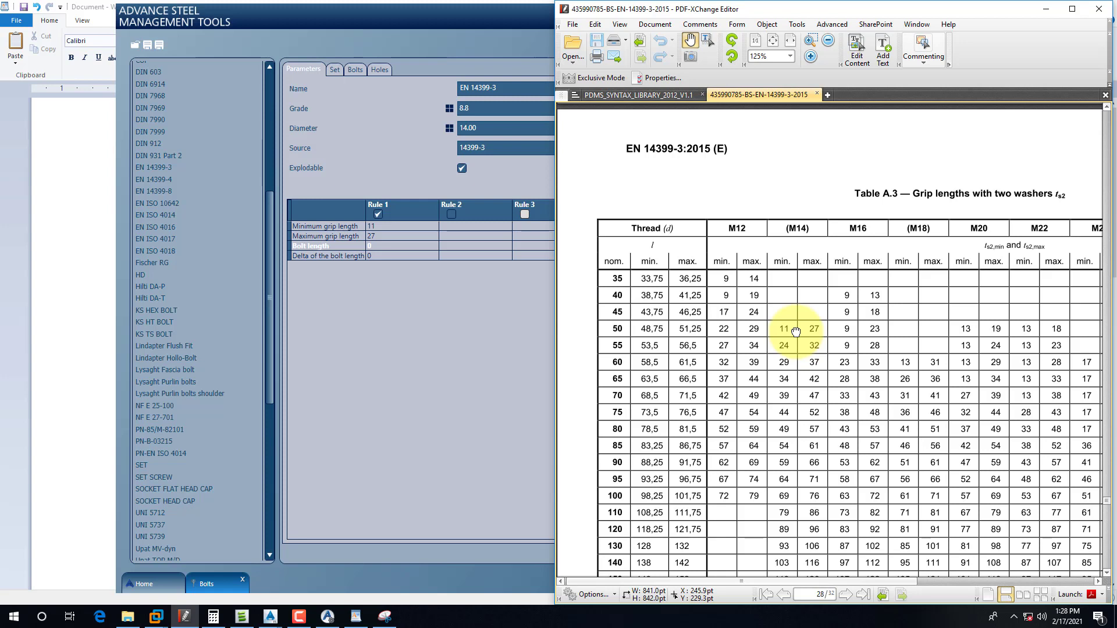
left_click(390, 249)
type("5")
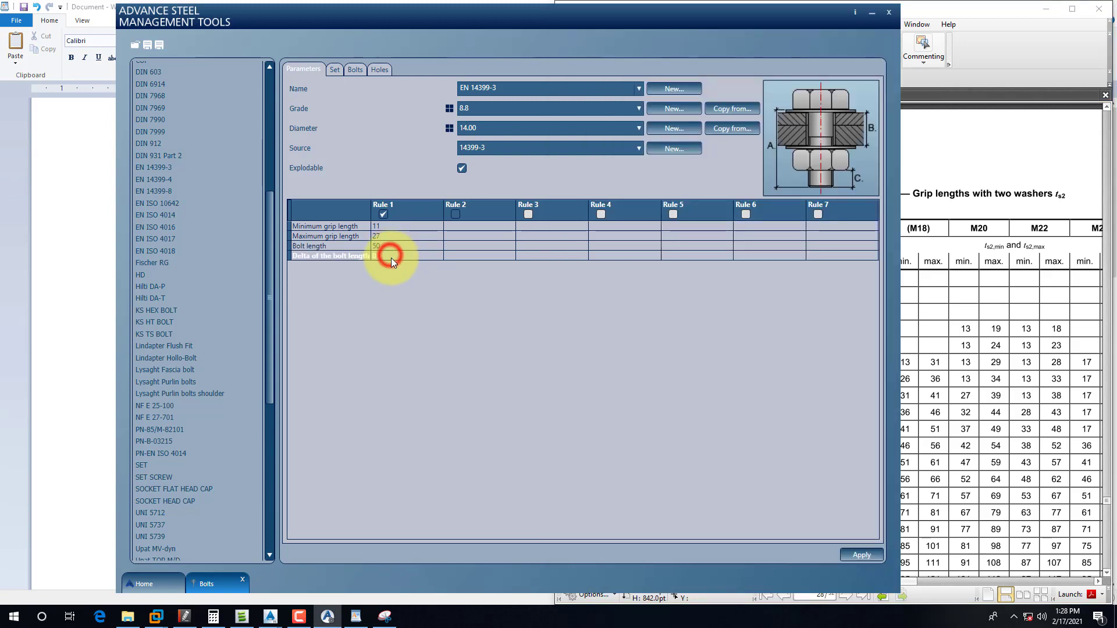
left_click(391, 257)
Recheck the M14 grip lengths in the PDF and set Rule 1's delta of the bolt length to 10
left_click(942, 378)
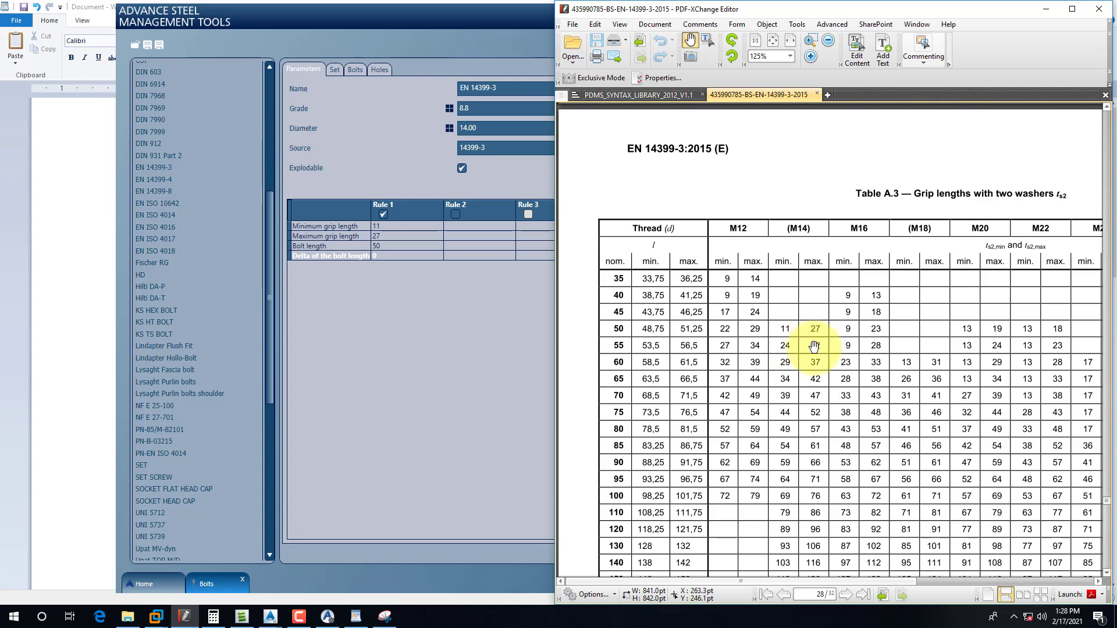
left_click(385, 256)
type("10")
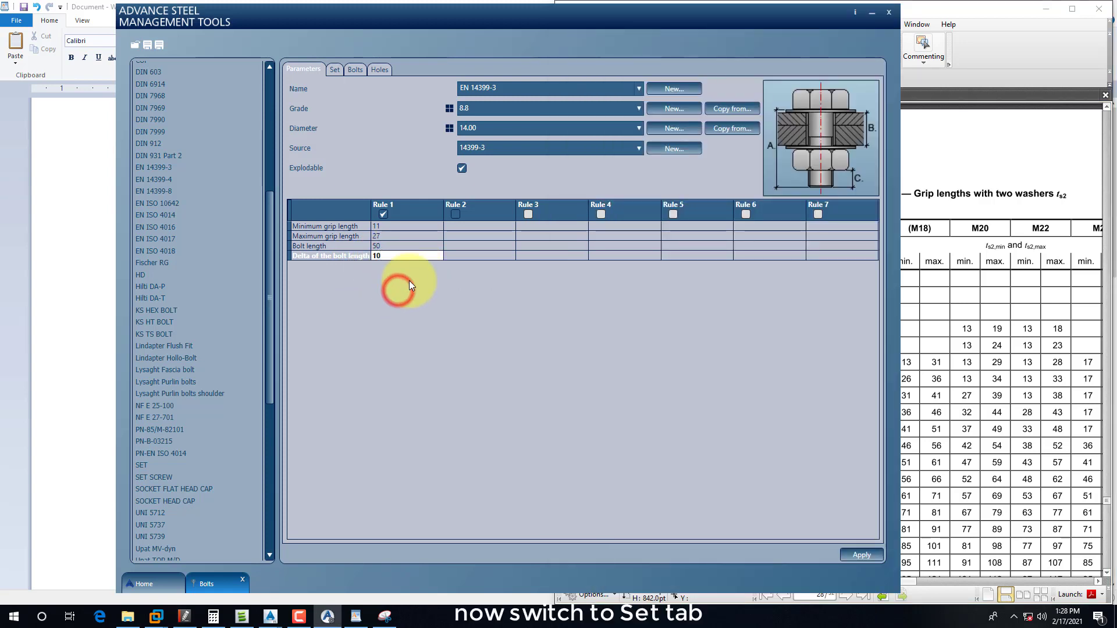
left_click(395, 245)
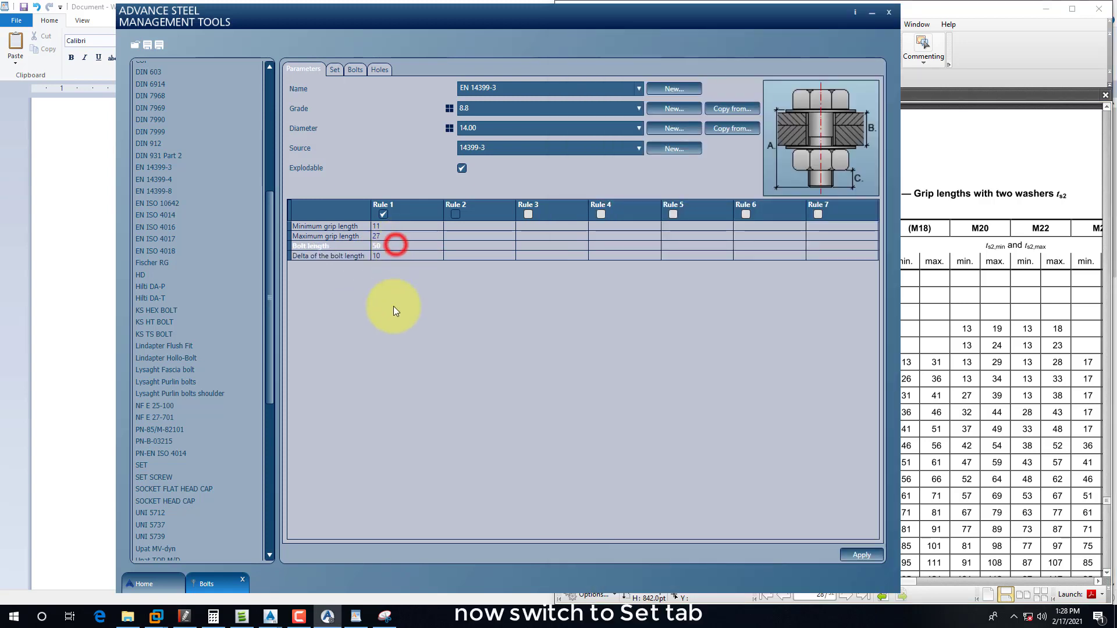
Display the 14.00 diameter's set settings, consult the 12.00 set snip in WordPad and choose Na2W as the bolt assembly name
left_click(334, 70)
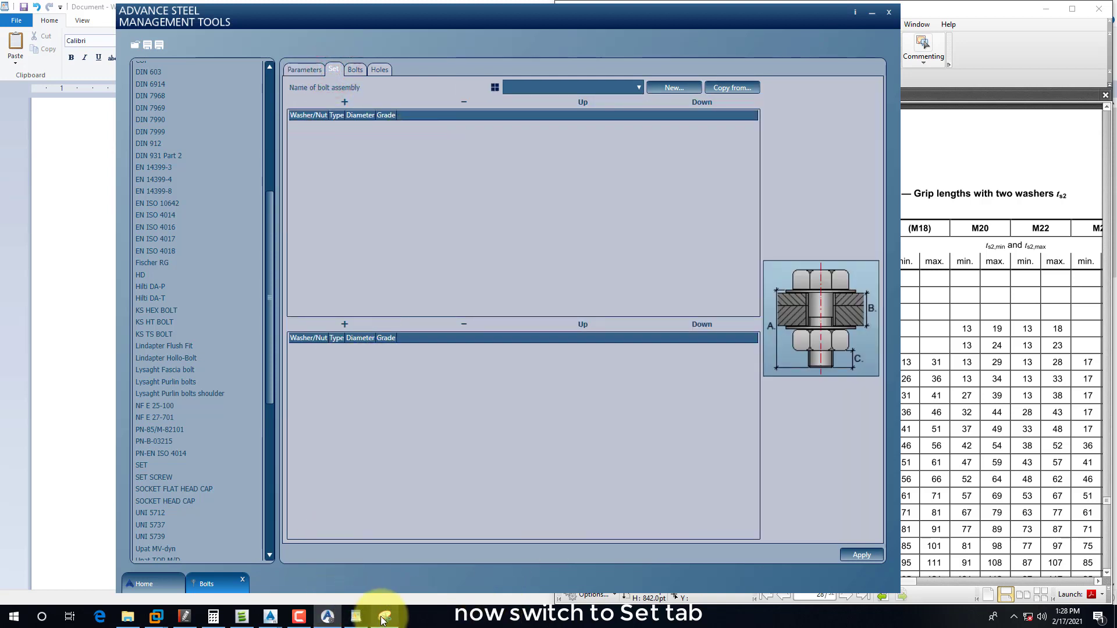
left_click(356, 616)
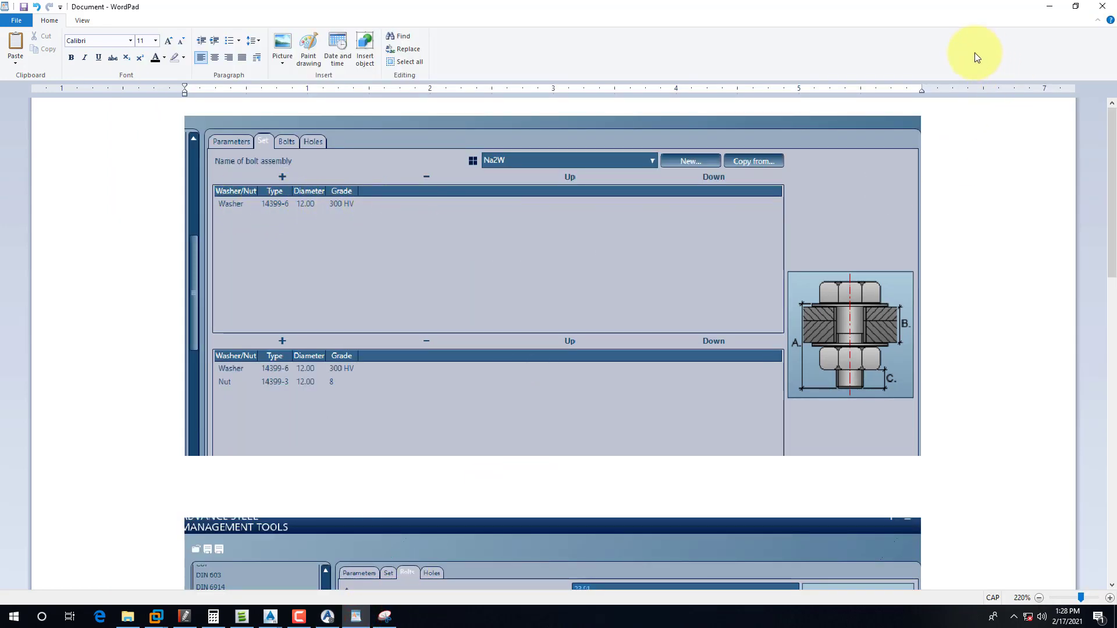
left_click(1049, 6)
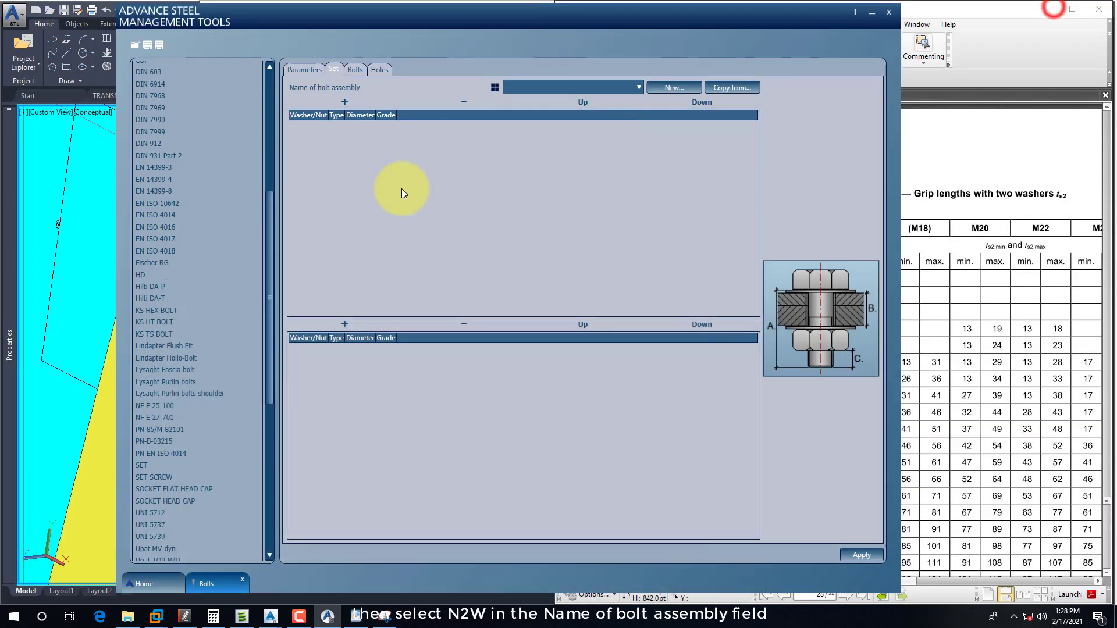
left_click(638, 88)
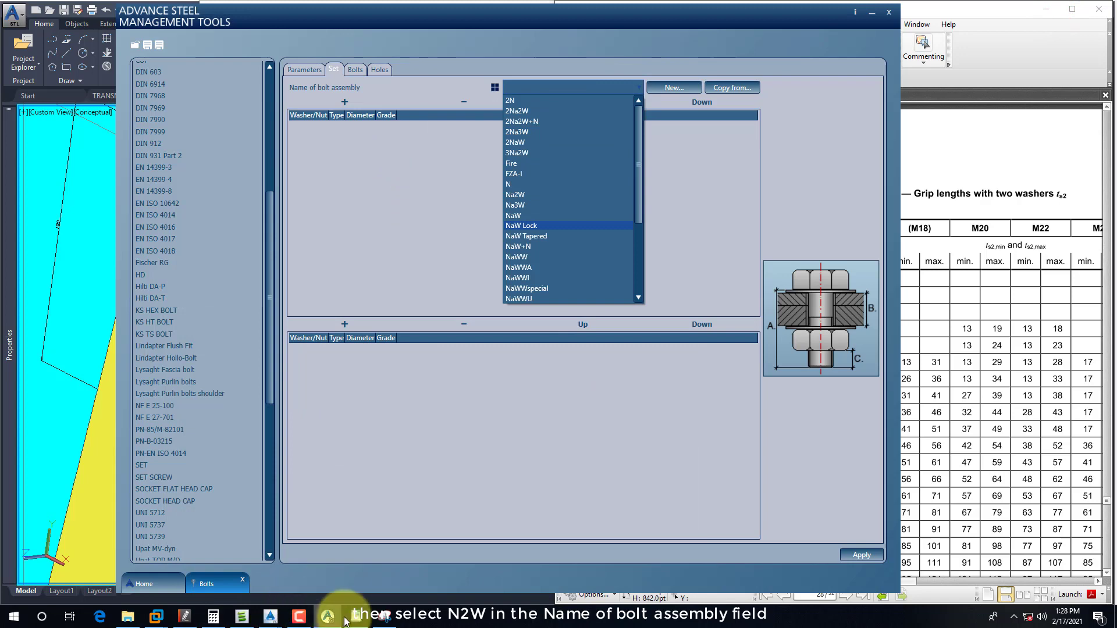
left_click(355, 618)
left_click(355, 617)
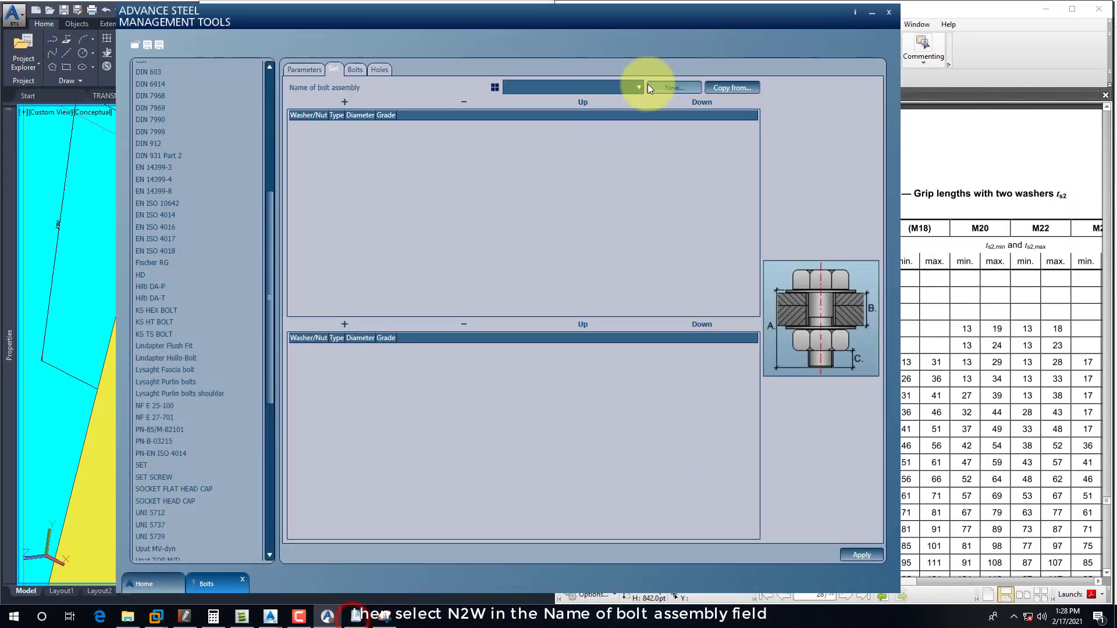
left_click(637, 86)
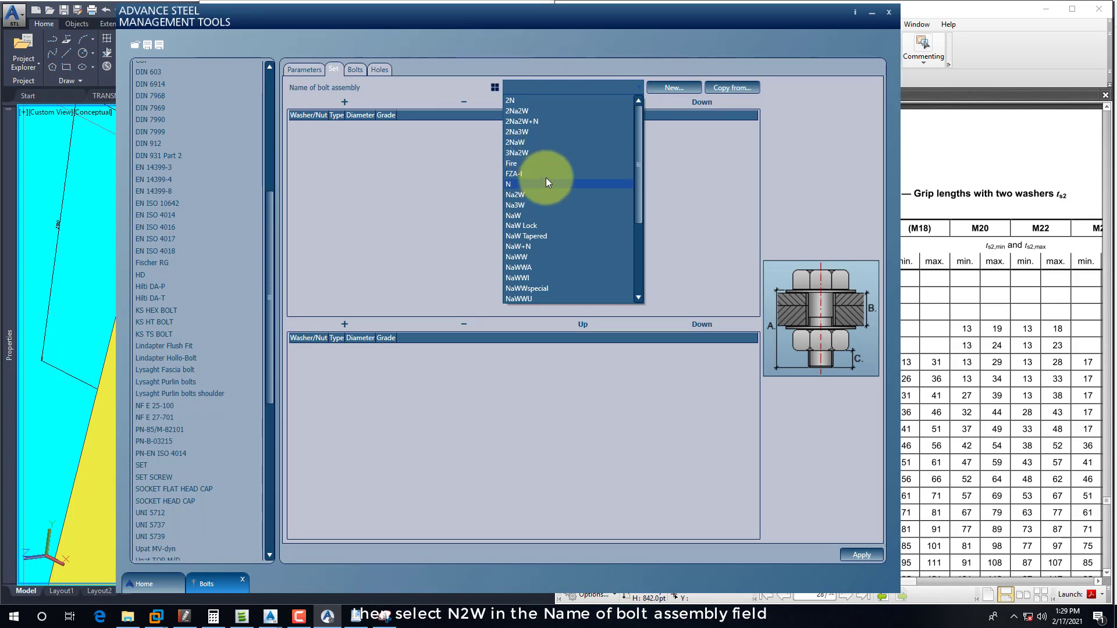
left_click(522, 195)
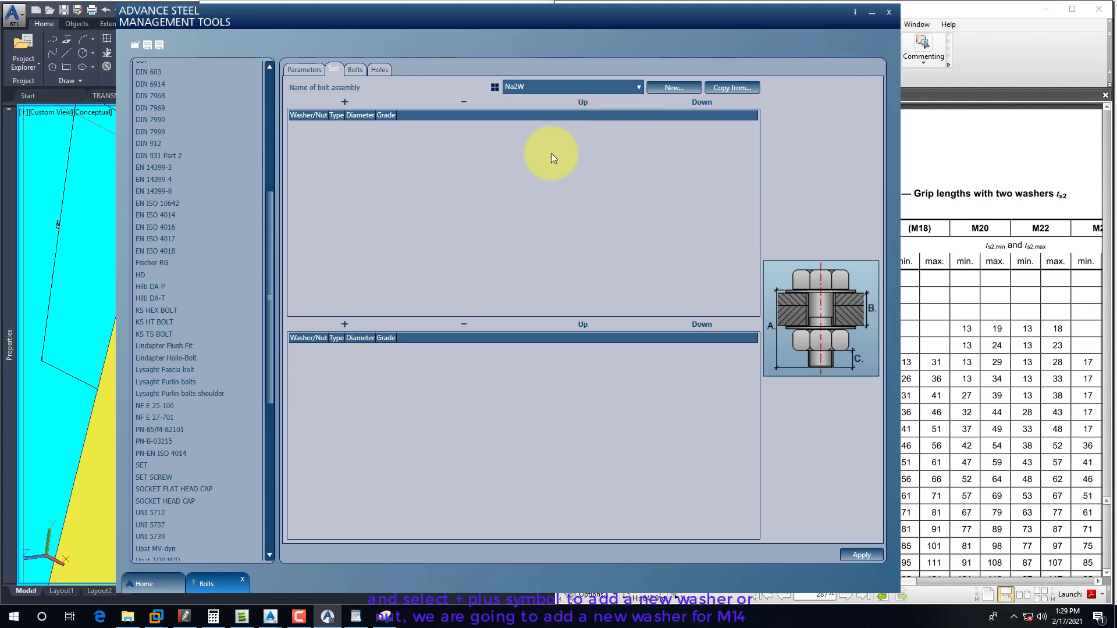
Begin a new washer entry in the upper list of the Na2W set with type 14399-6 and grade 8.8, using the WordPad snip as reference
left_click(345, 102)
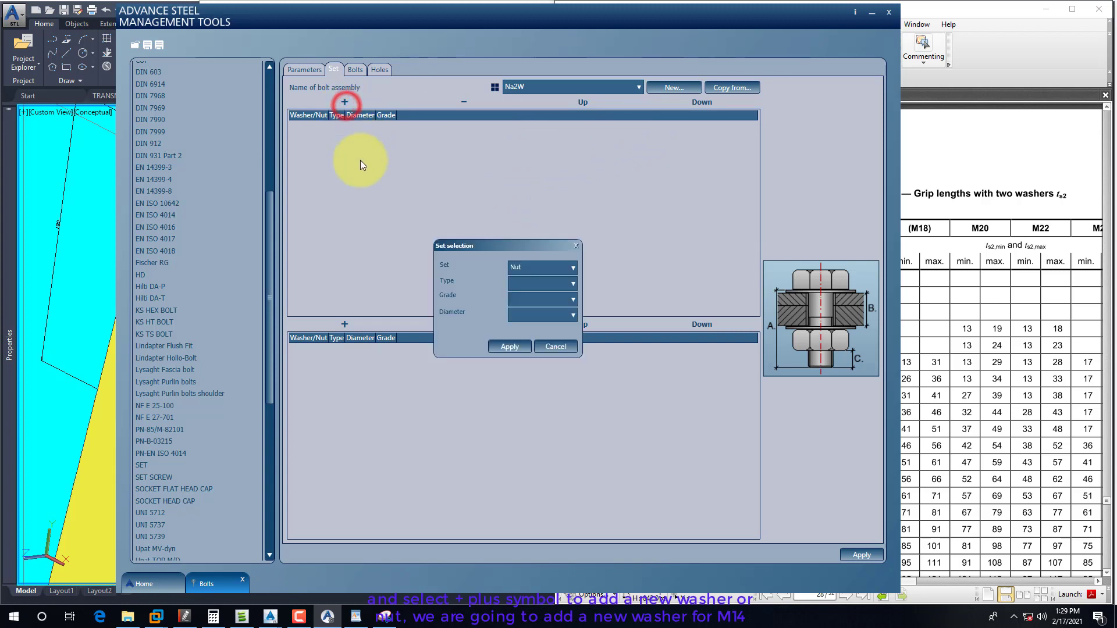
left_click(556, 271)
left_click(525, 289)
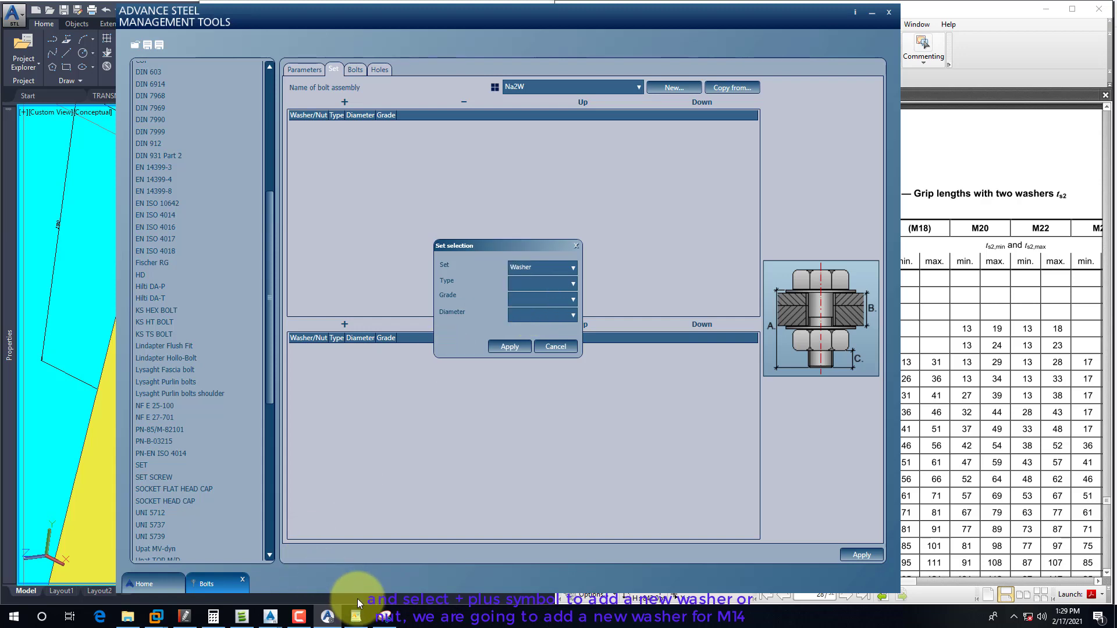
left_click(357, 616)
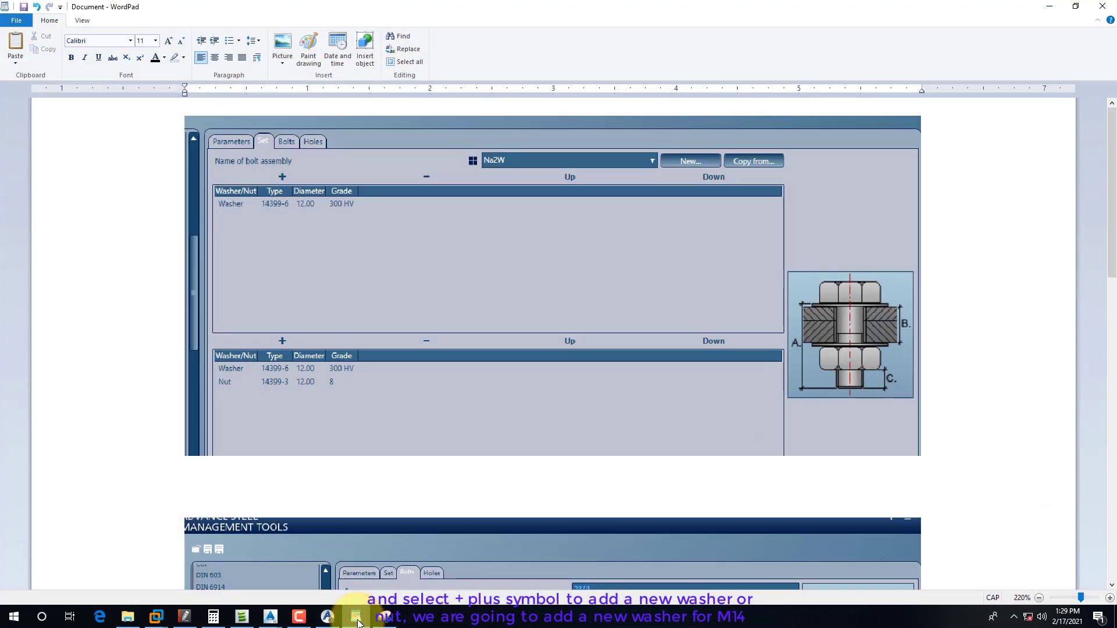
left_click(357, 619)
left_click(574, 285)
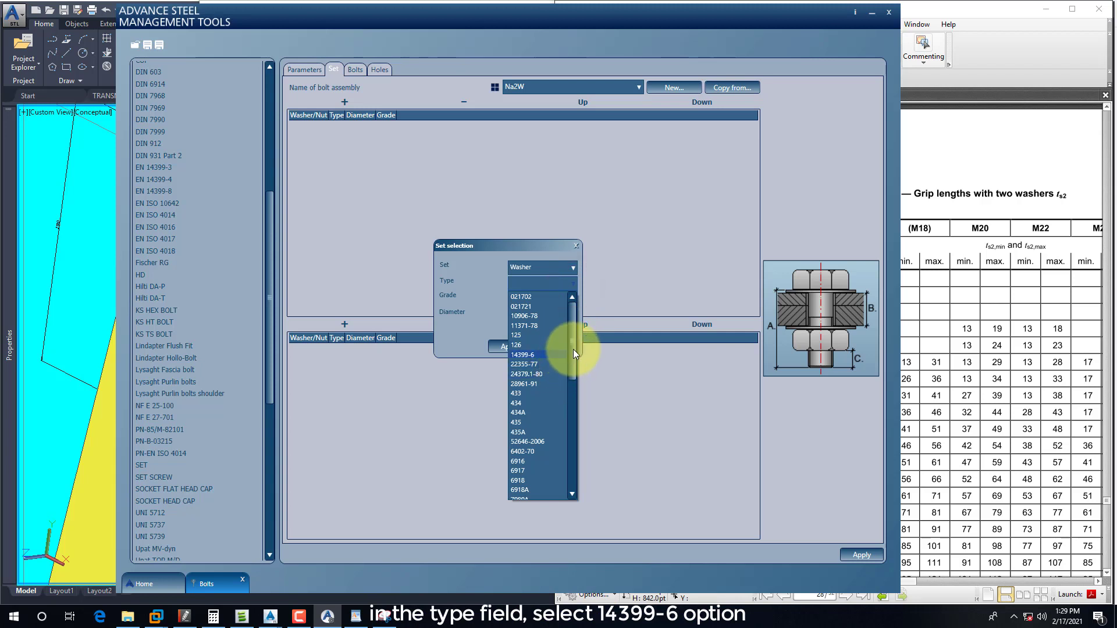
mouse_move(571, 356)
left_mouse_down()
mouse_move(583, 480)
mouse_move(585, 351)
left_mouse_up()
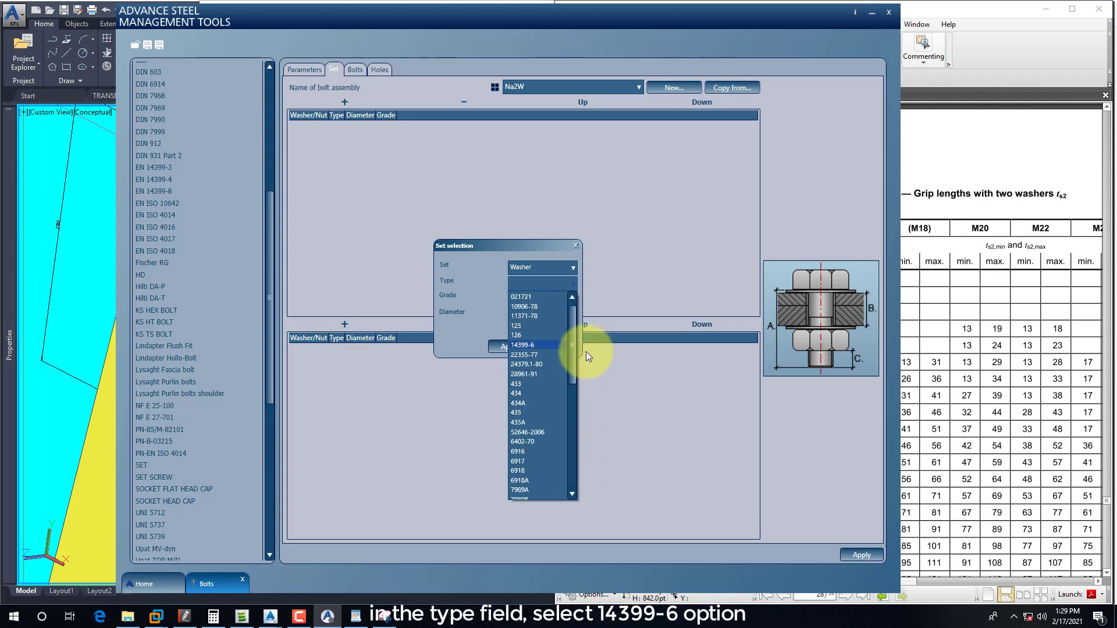
left_click(533, 346)
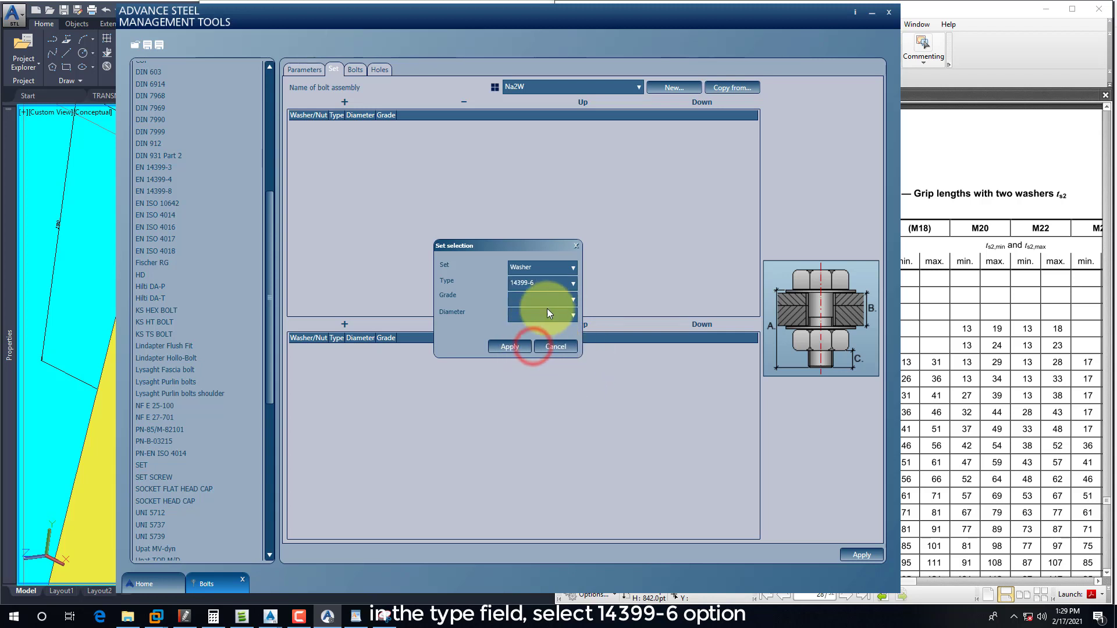
left_click(573, 299)
left_click(512, 322)
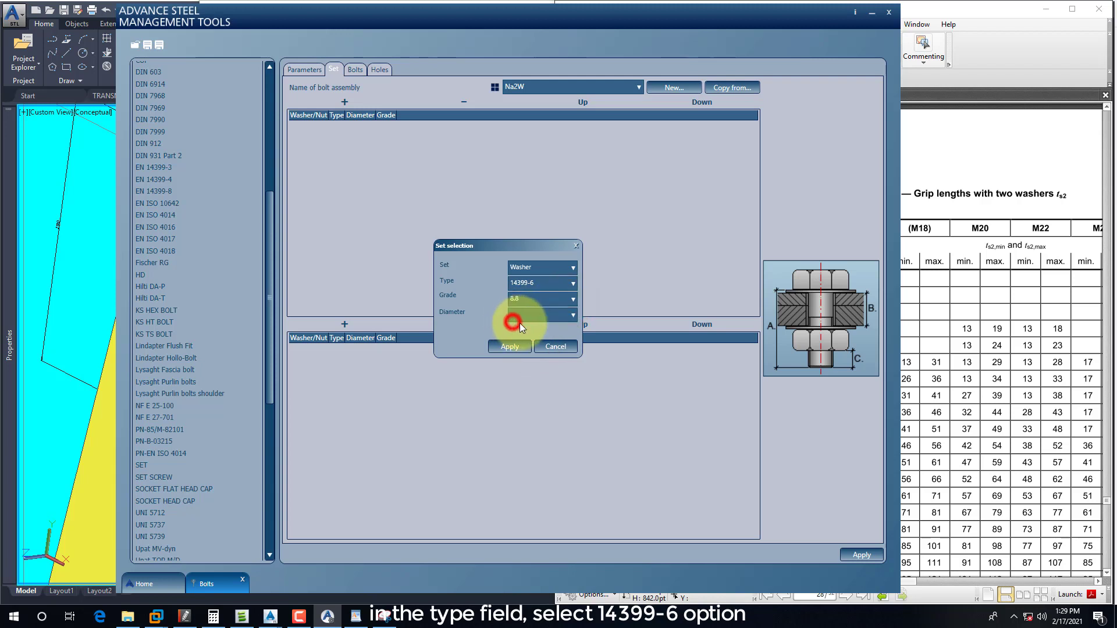
Check which diameters are offered for the 14399-6 washer of grade 8.8 in the set selection
left_click(570, 316)
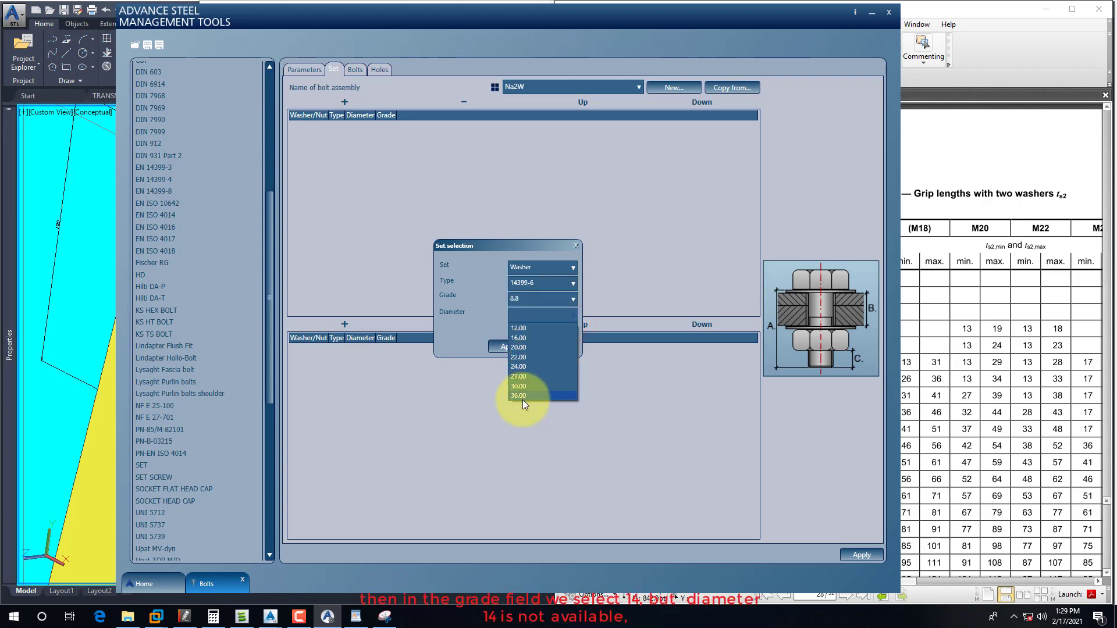
left_click(476, 318)
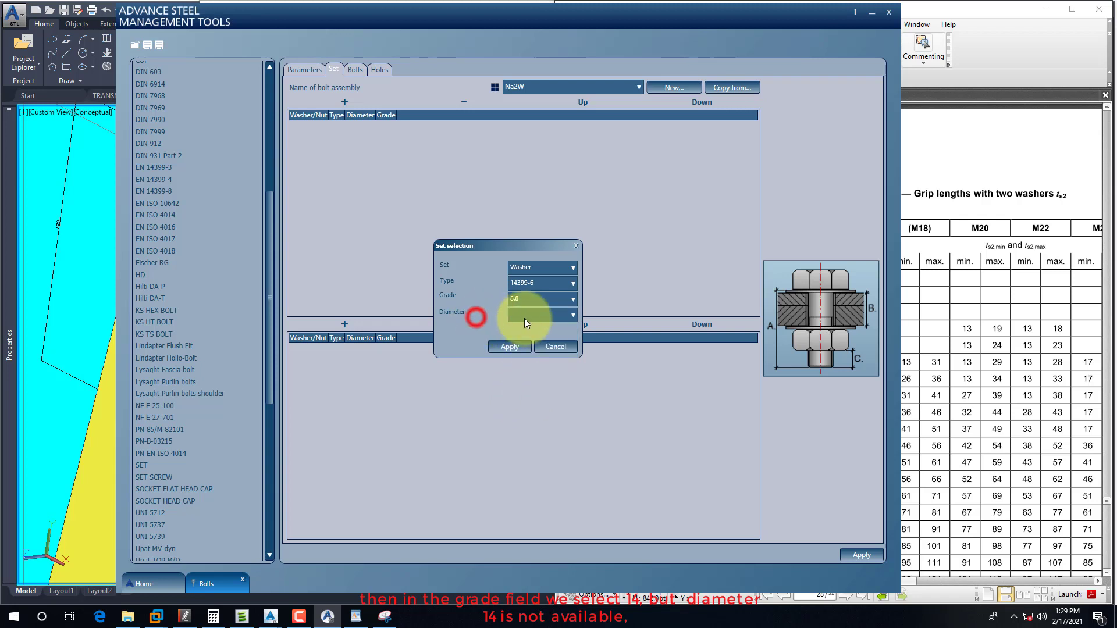
left_click(524, 319)
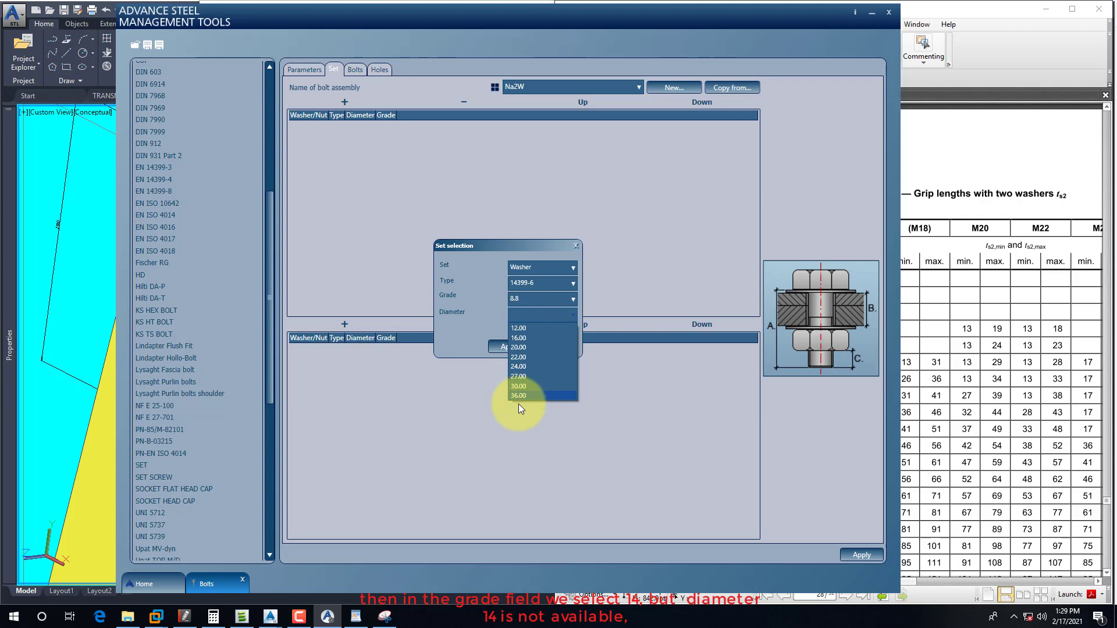
left_click(477, 333)
left_click(523, 317)
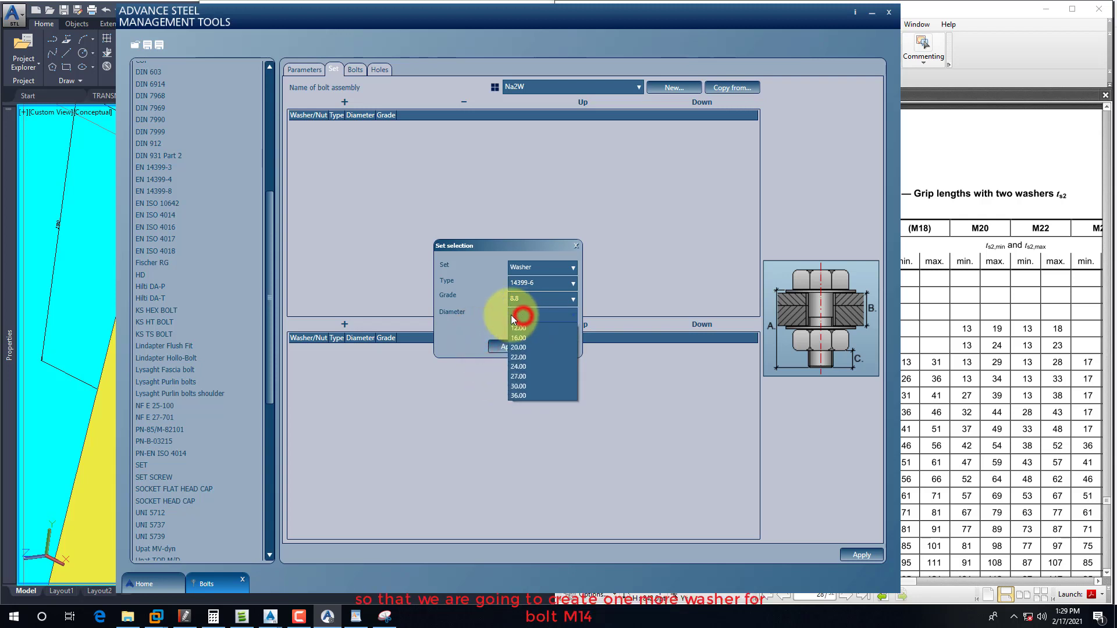
left_click(469, 333)
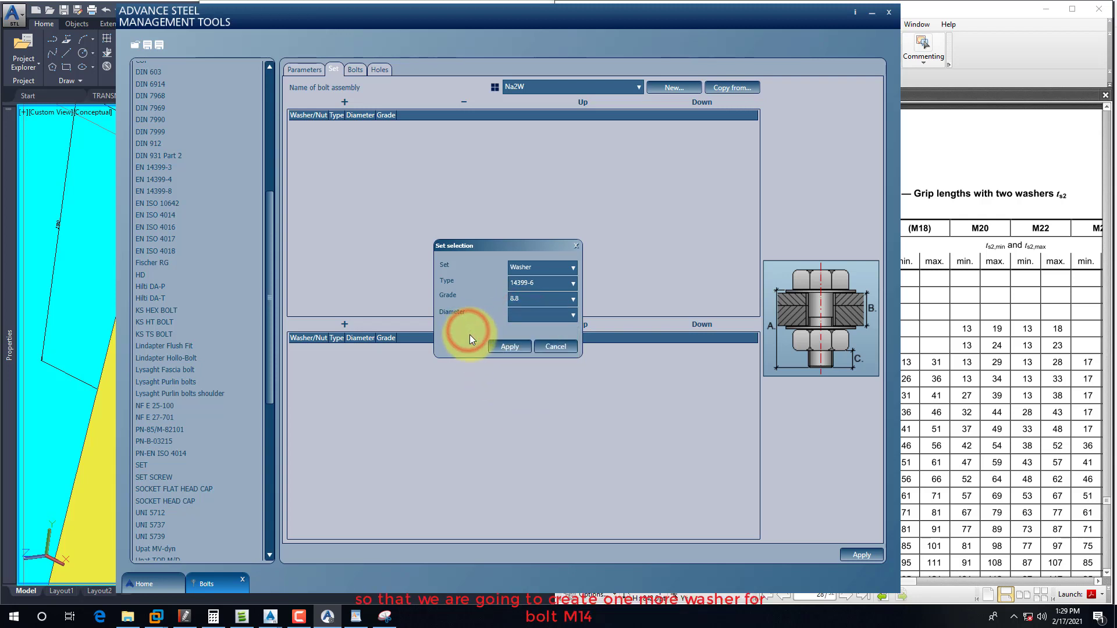
left_click(545, 283)
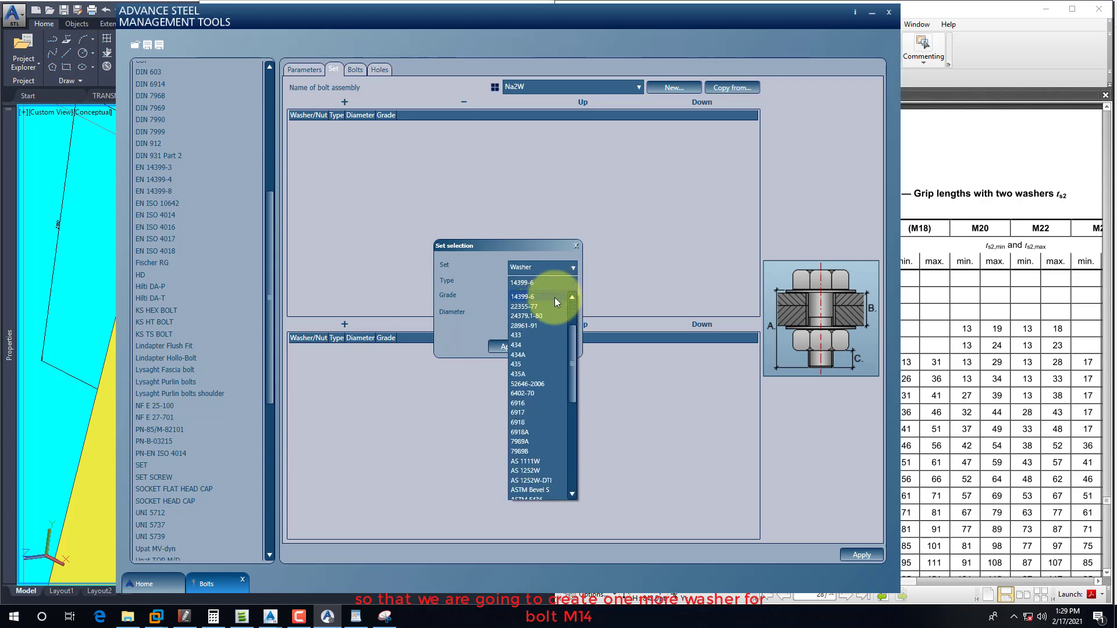
scroll(553, 320, "up", 3)
left_click(533, 298)
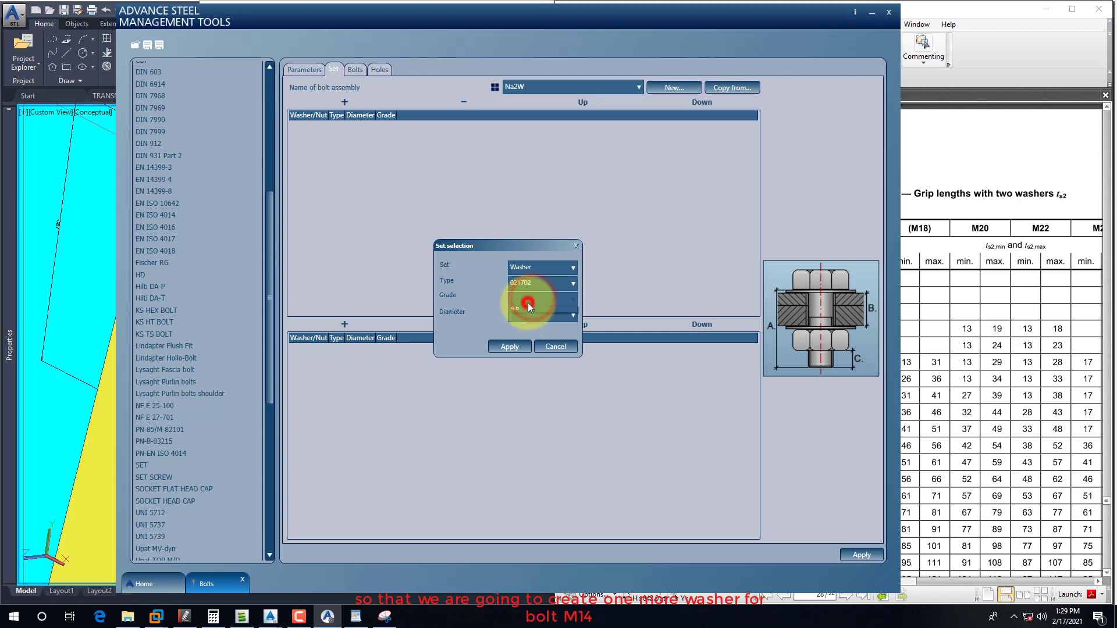
left_click(531, 316)
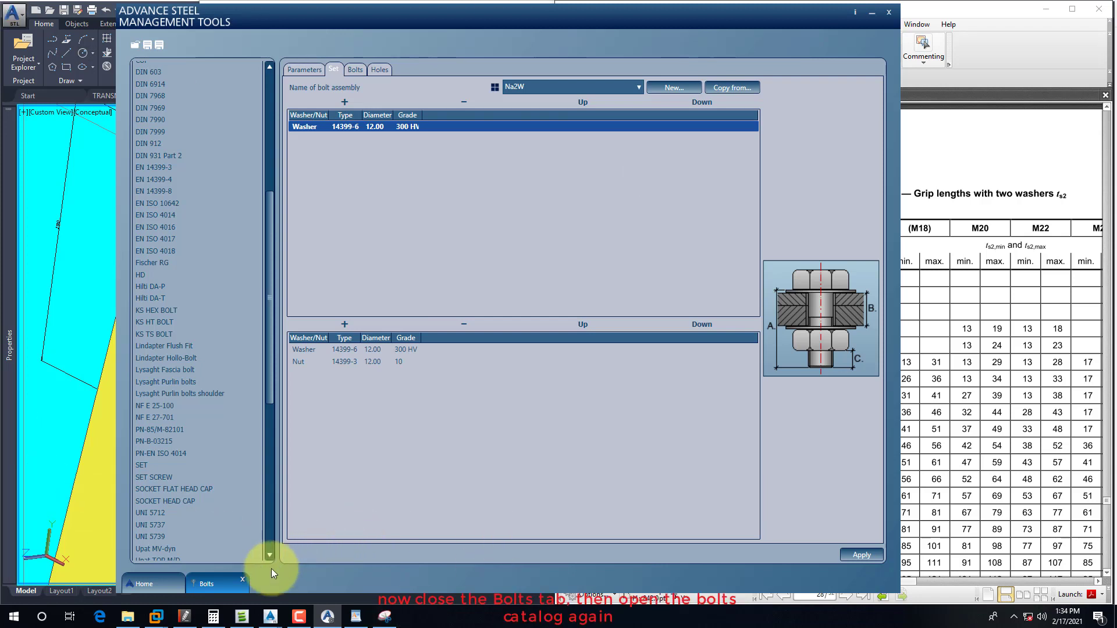
Close and reopen the bolts catalog, and display the settings of washer type 14399-6
left_click(244, 579)
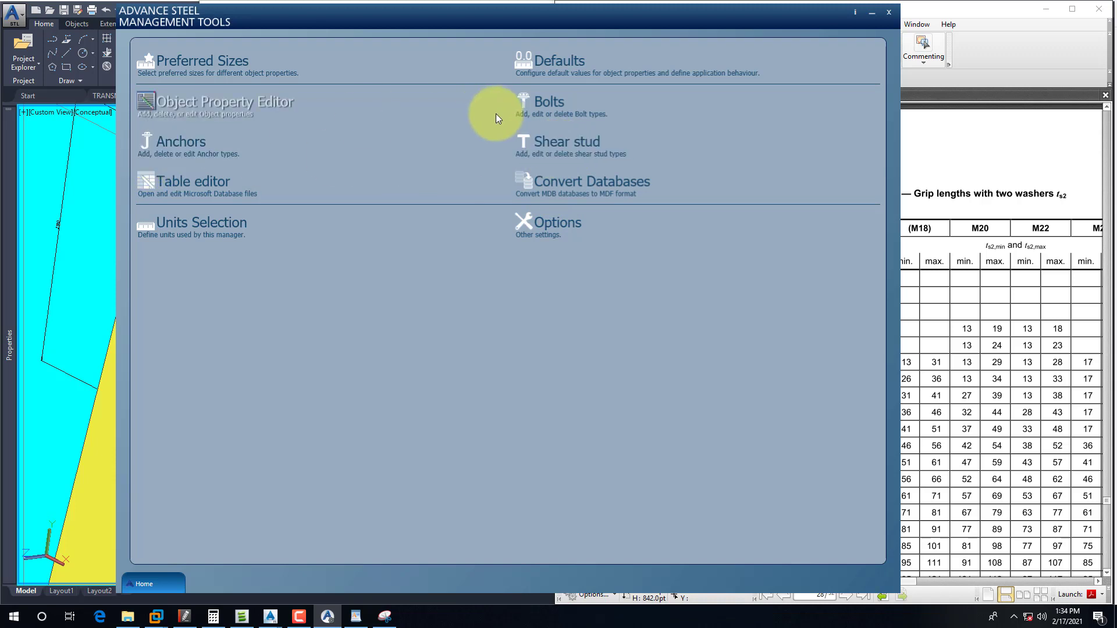
left_click(541, 104)
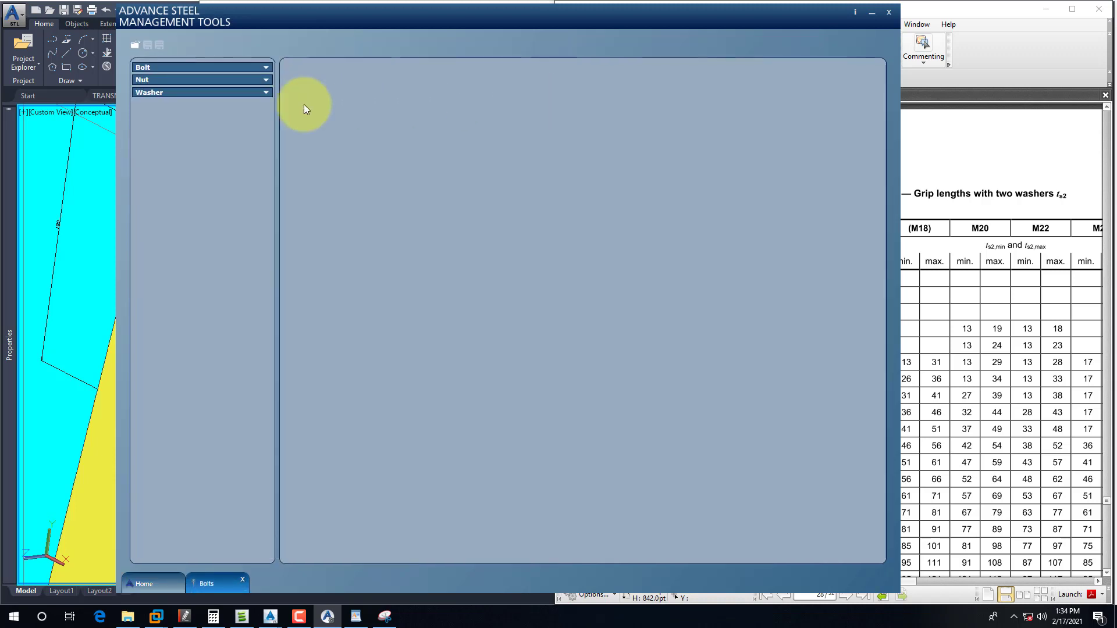
left_click(265, 93)
left_click_drag(271, 178, 279, 264)
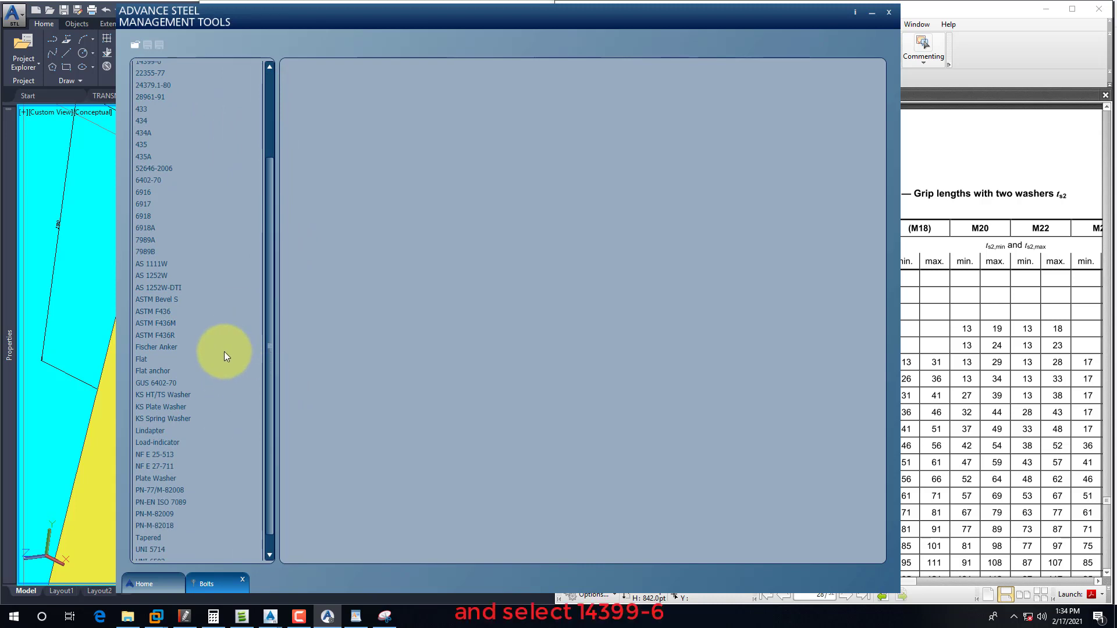
scroll(227, 361, "up", 2)
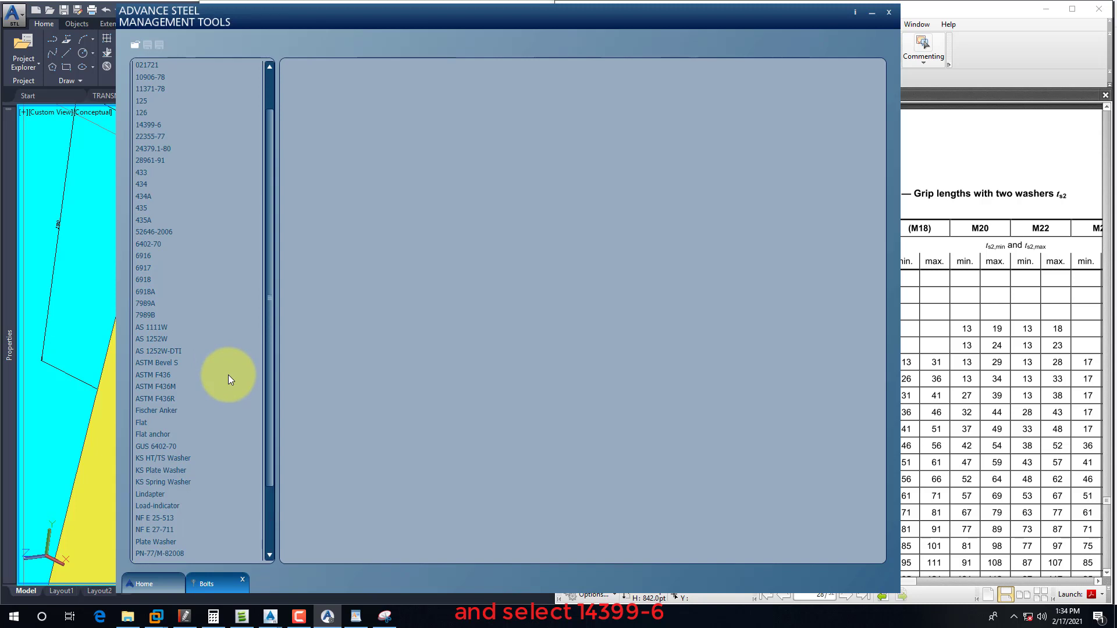
left_click(153, 124)
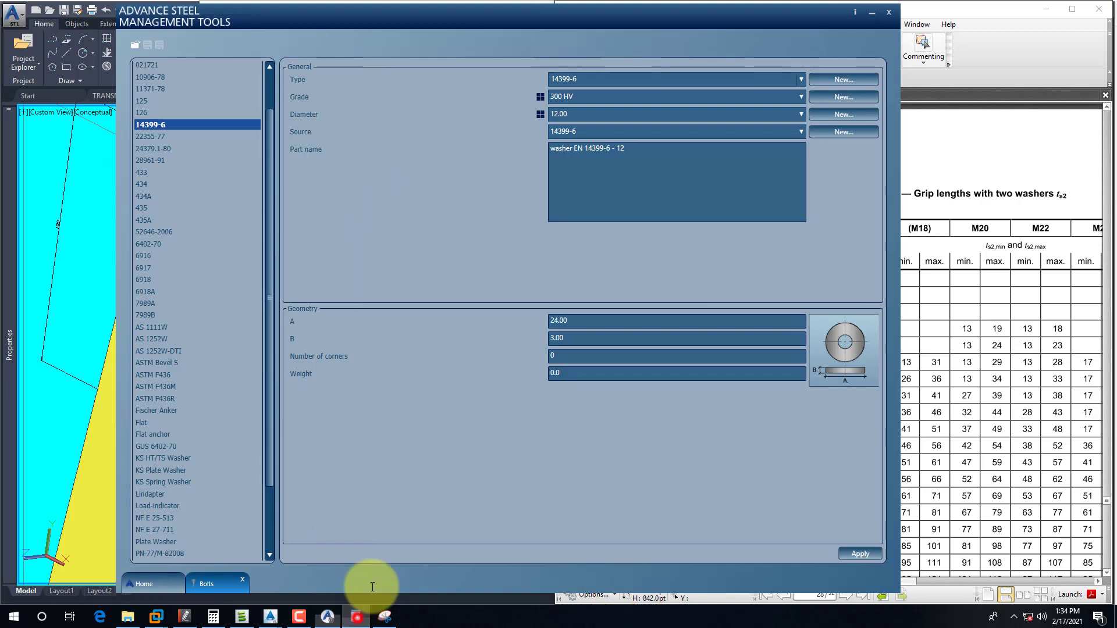
Capture the General and Geometry settings of the 12.00 diameter 14399-6 washer with Snipping Tool and copy the snip
left_click(356, 616)
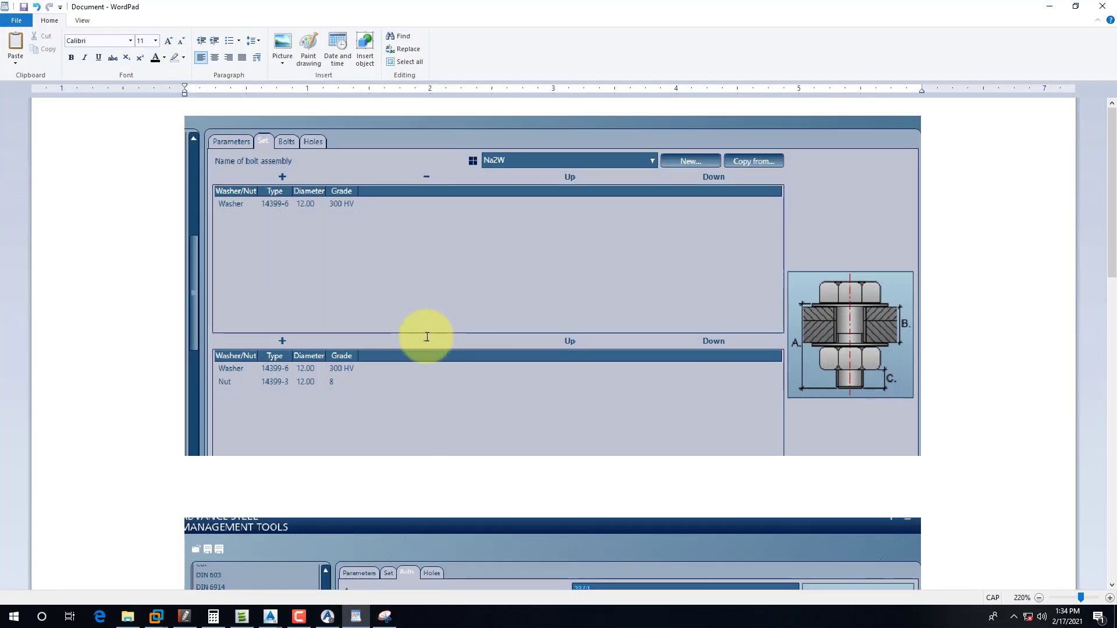
left_click(1059, 9)
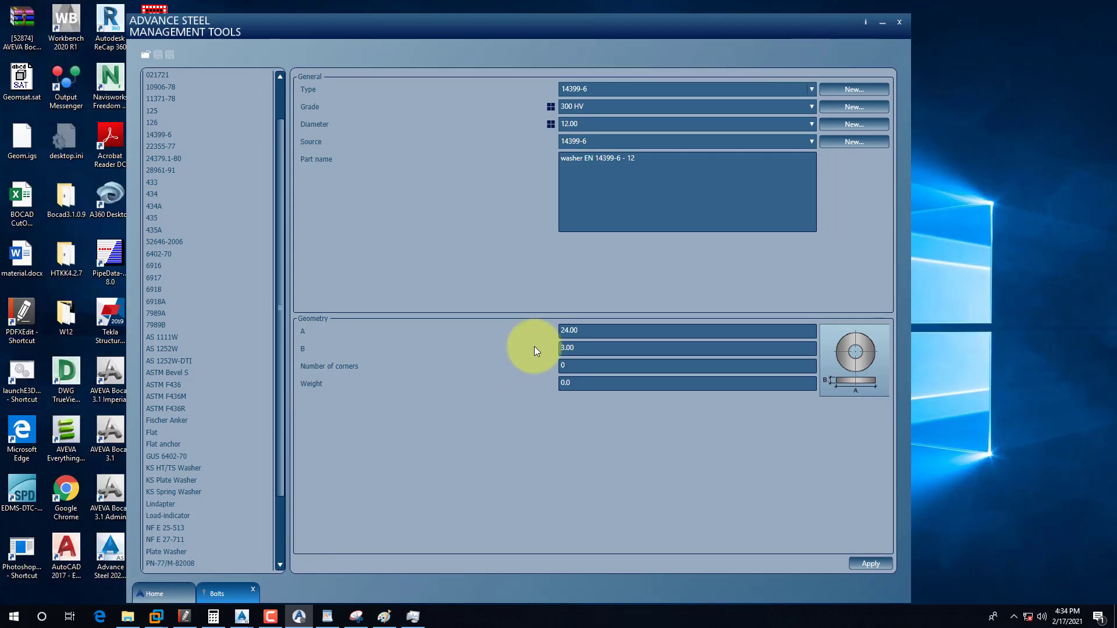
left_click(356, 616)
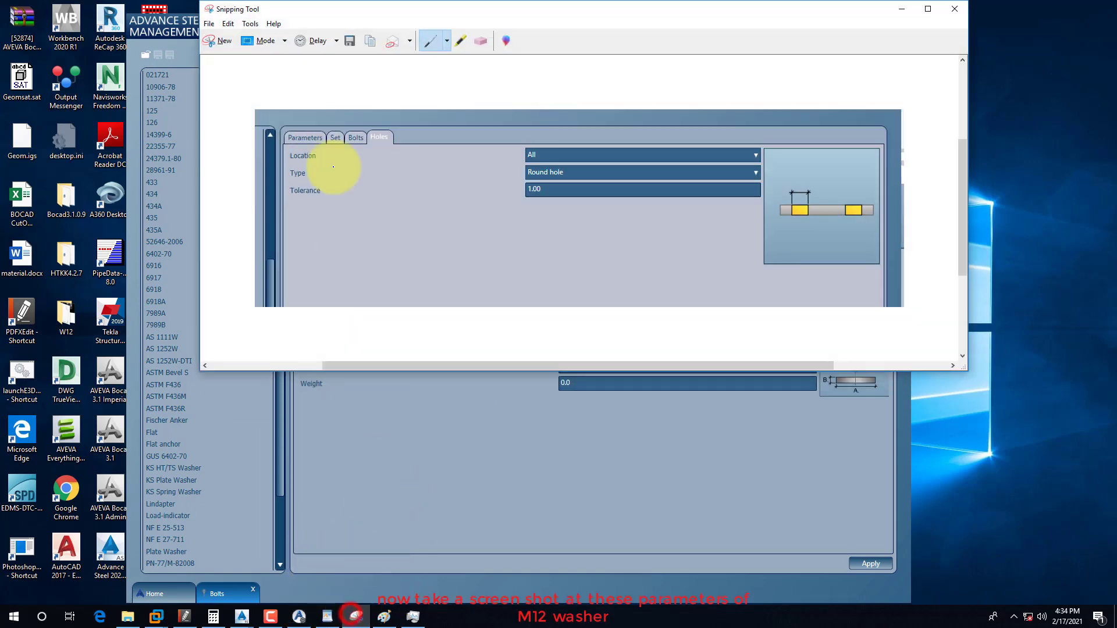
left_click(231, 44)
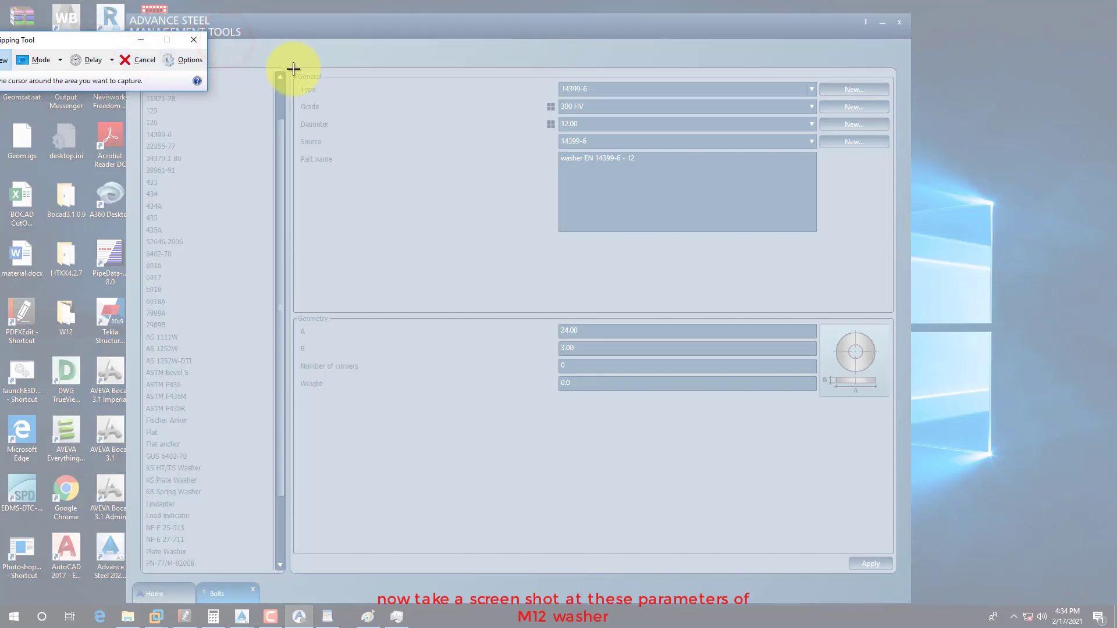
left_click_drag(279, 64, 898, 430)
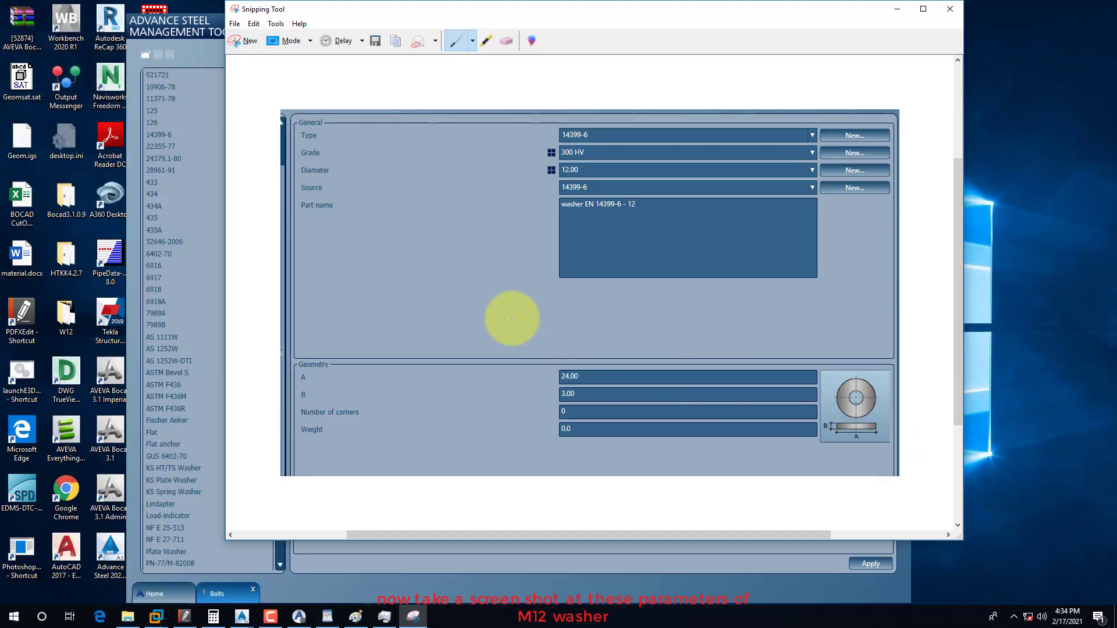
right_click(483, 288)
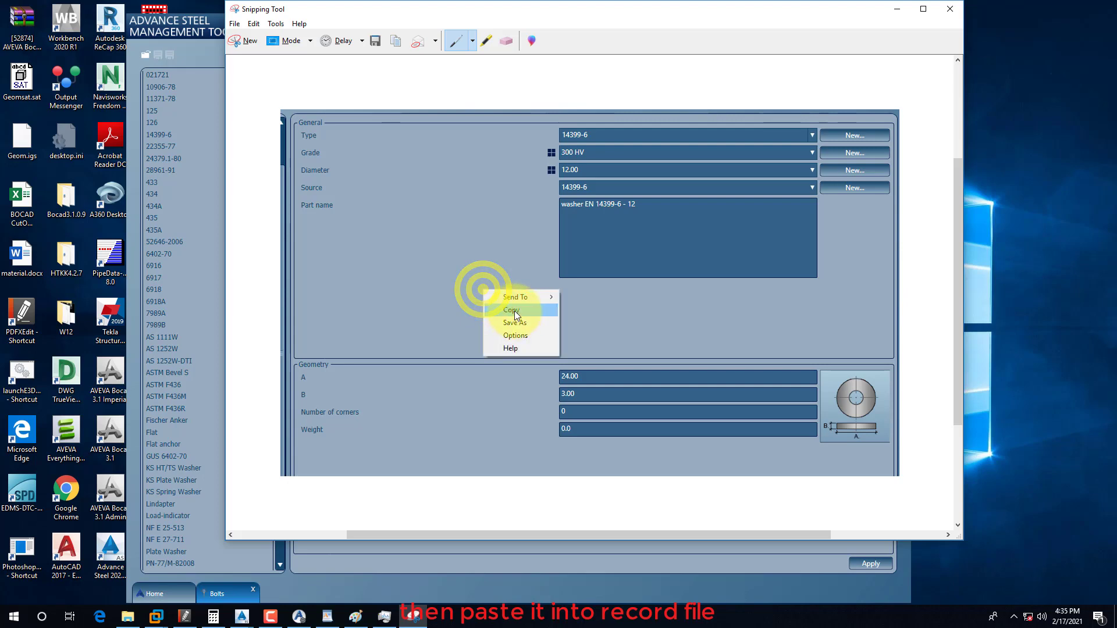
left_click(511, 310)
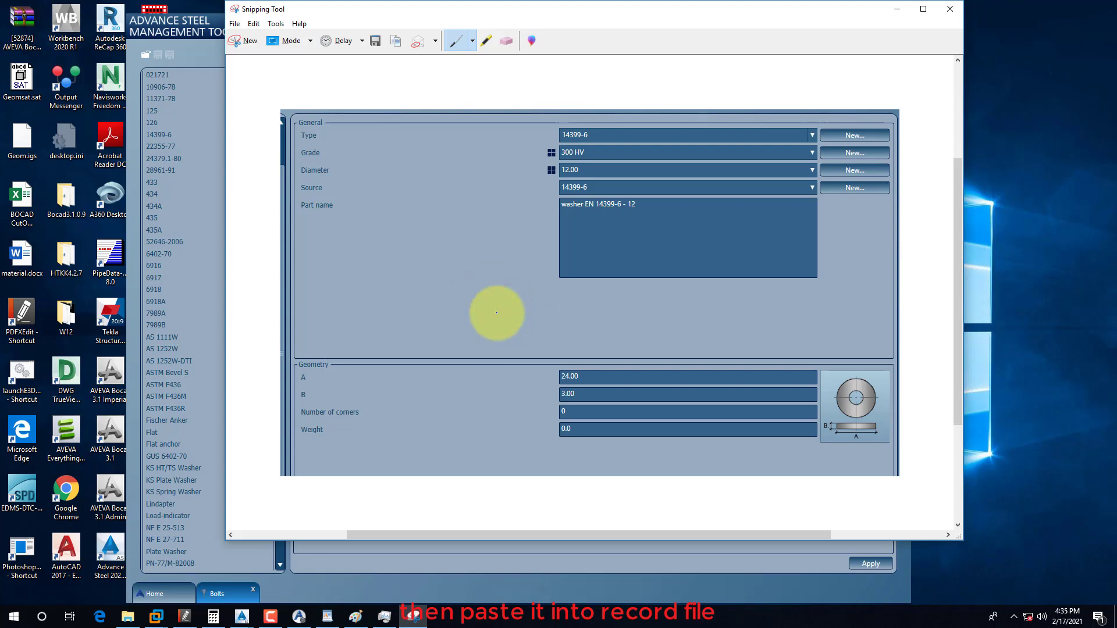
Paste the washer snip below the hole settings picture at the end of the WordPad record document
left_click(328, 616)
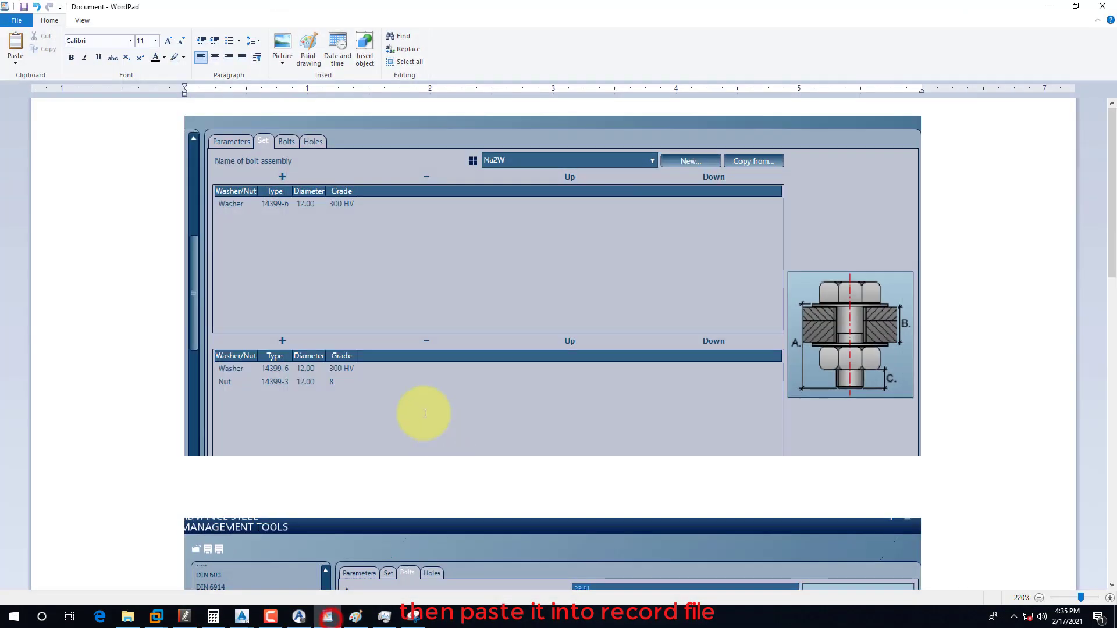
scroll(855, 456, "down", 6)
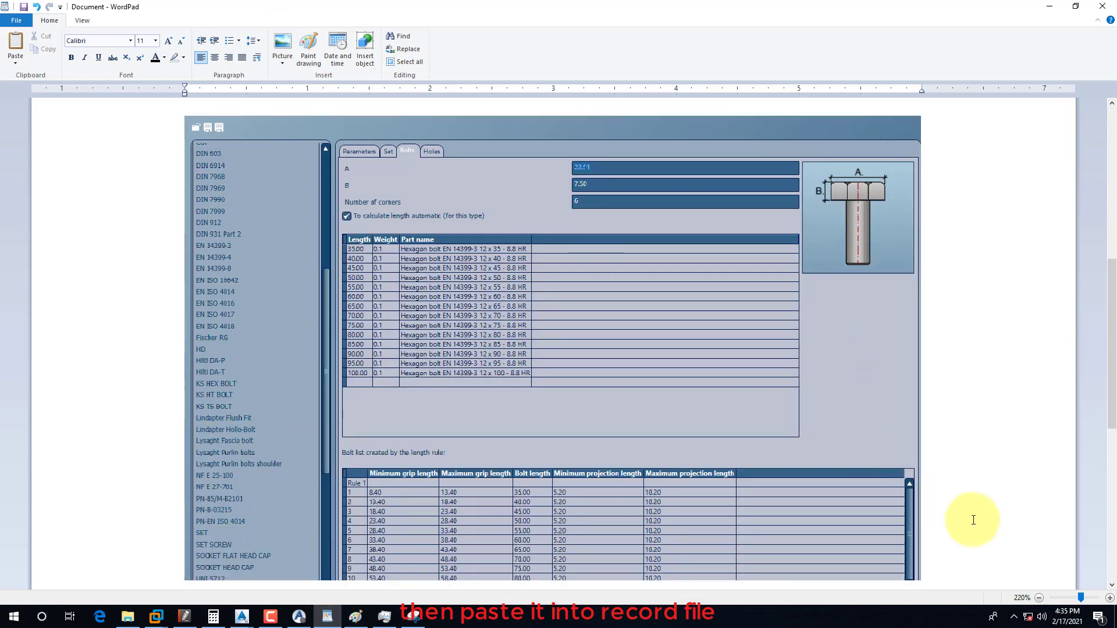
scroll(973, 519, "down", 6)
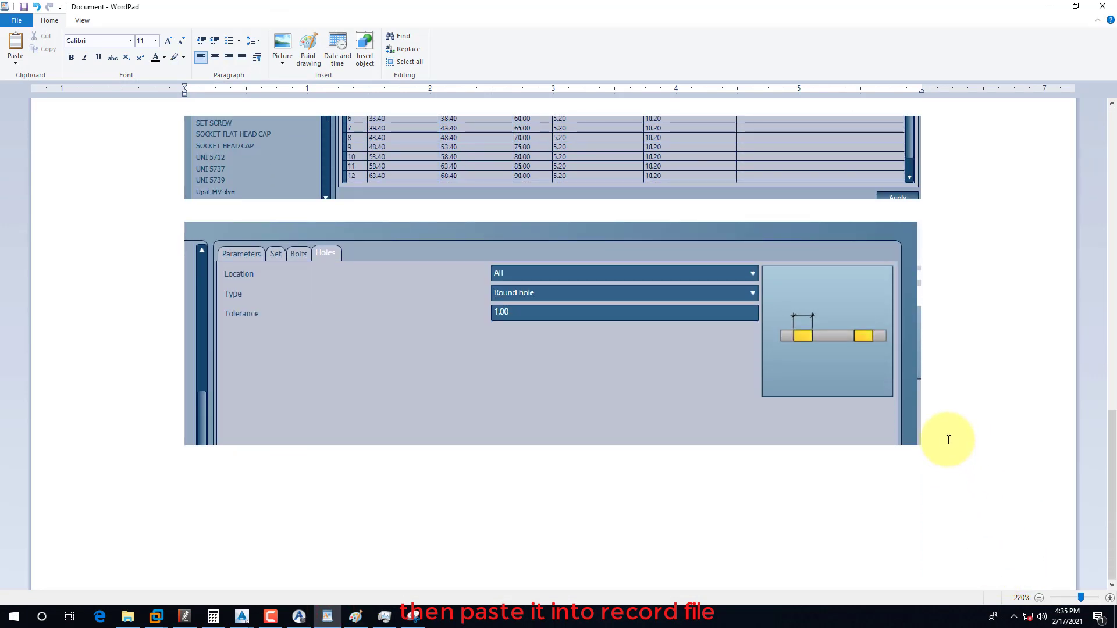
key("Return")
key("ctrl+v")
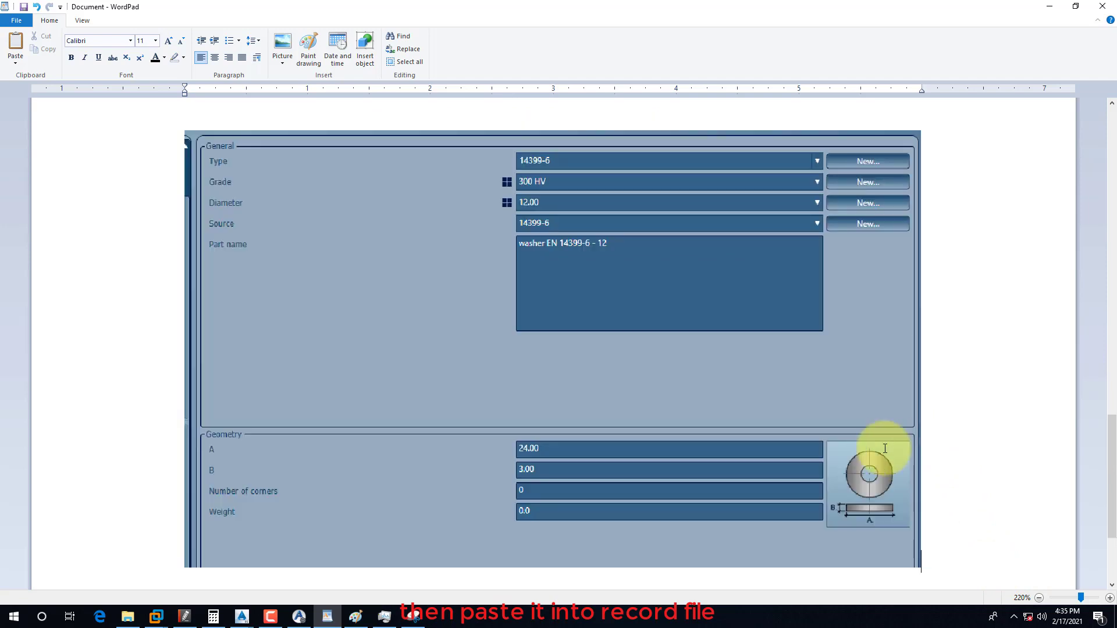
left_click(1045, 6)
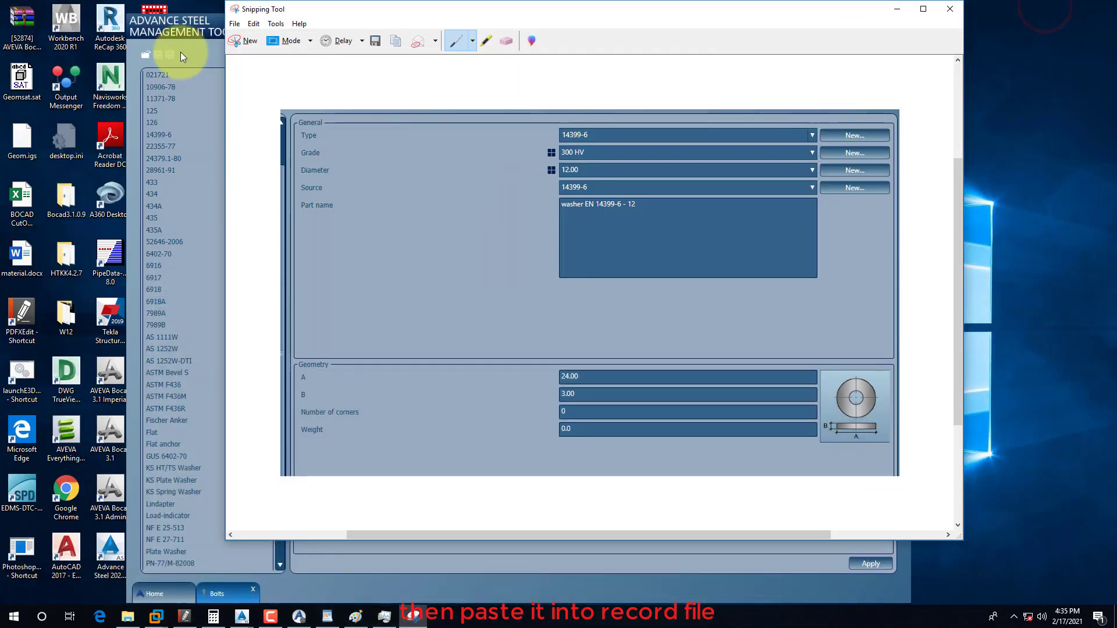
In Management Tools, set the 14399-6 washer's diameter to 14.00 and its source to 14399-6
left_click(199, 25)
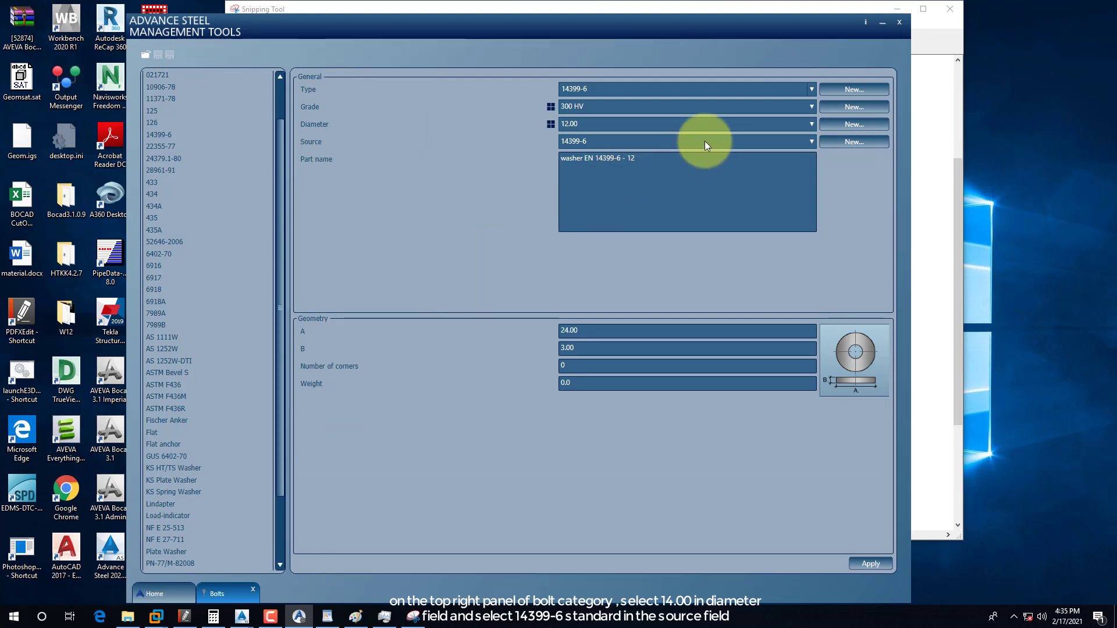
left_click(812, 124)
left_click(571, 154)
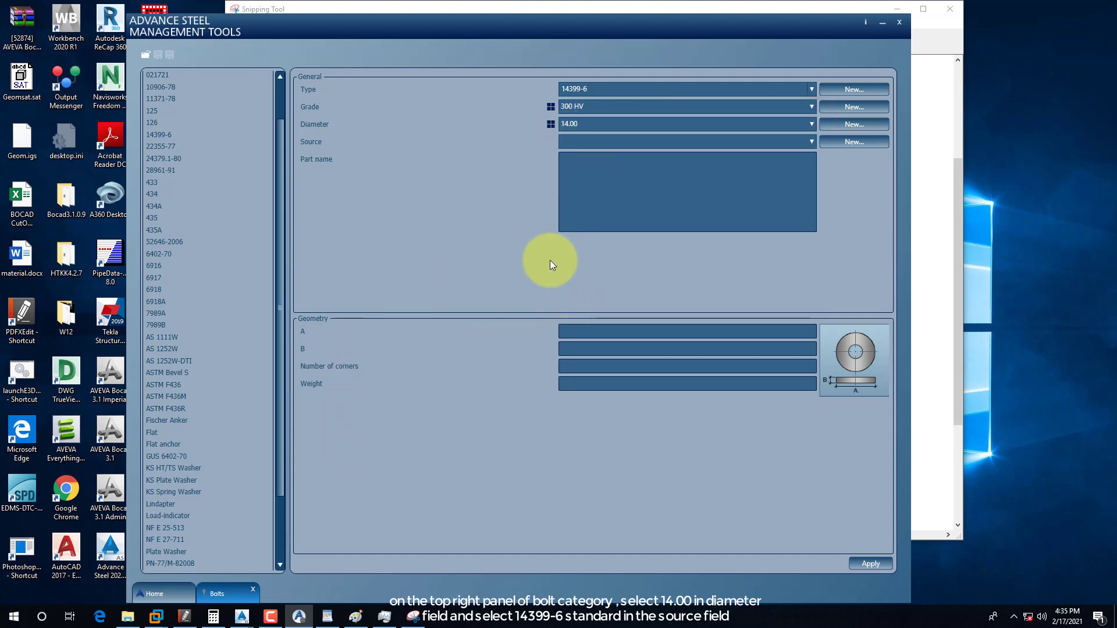
left_click(811, 142)
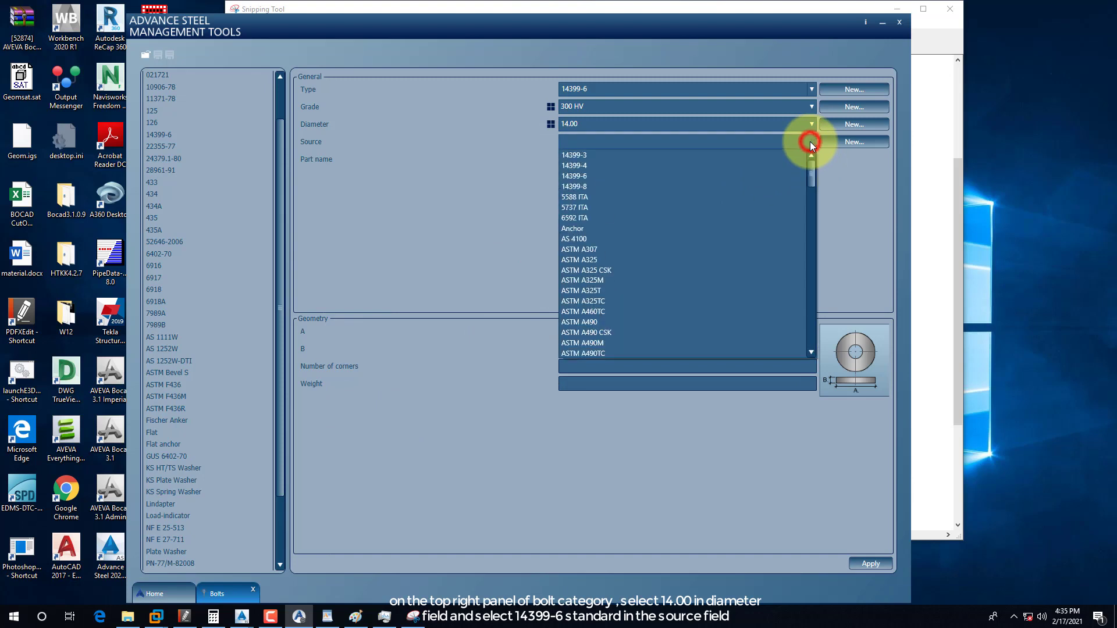
left_click(581, 175)
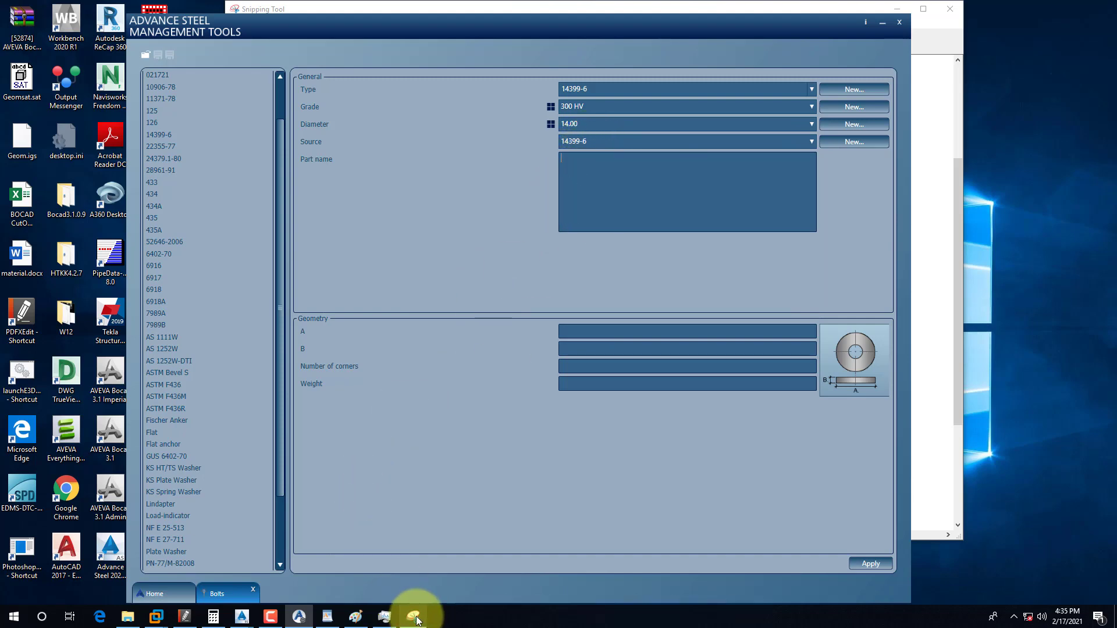
Arrange the WordPad record and the Management Tools window side by side to compare the 12.00 washer snip with the washer settings
left_click(327, 616)
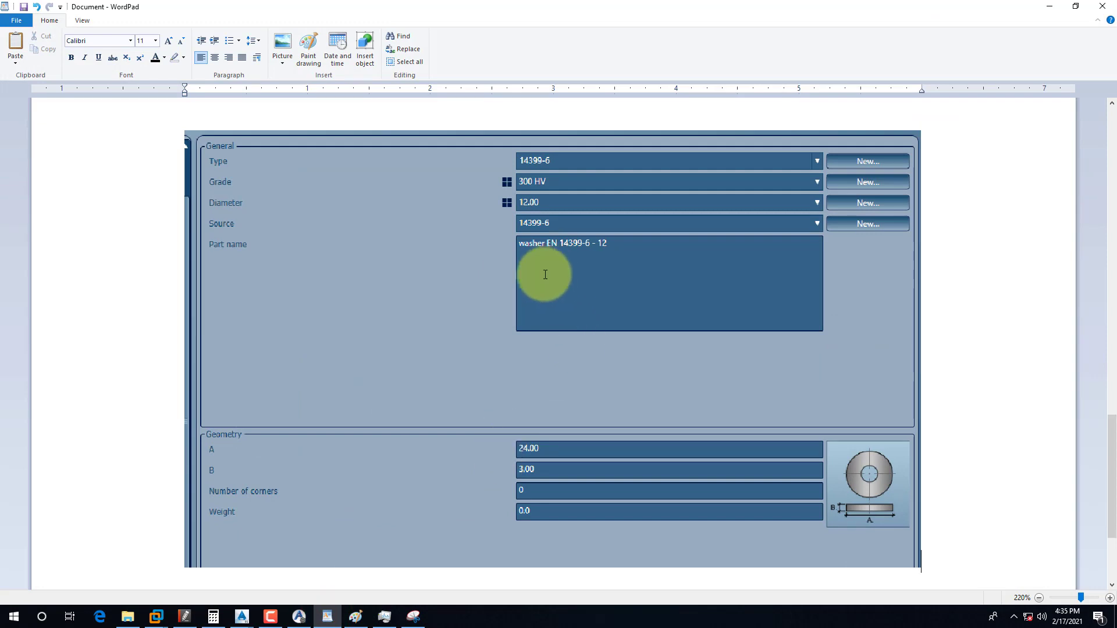
key("super+Right")
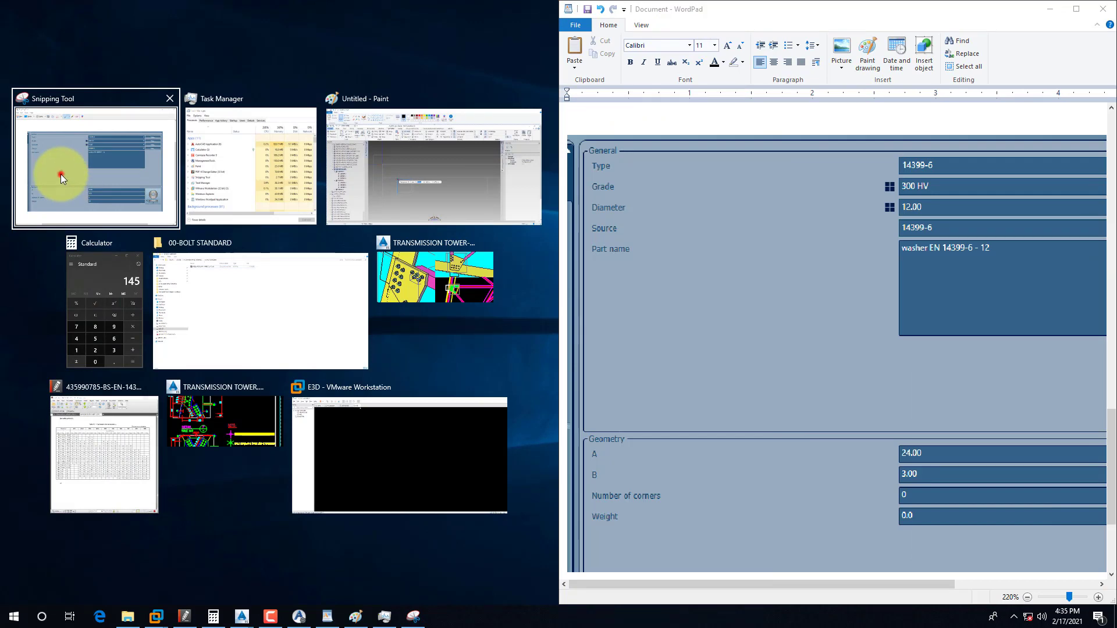
left_click(60, 173)
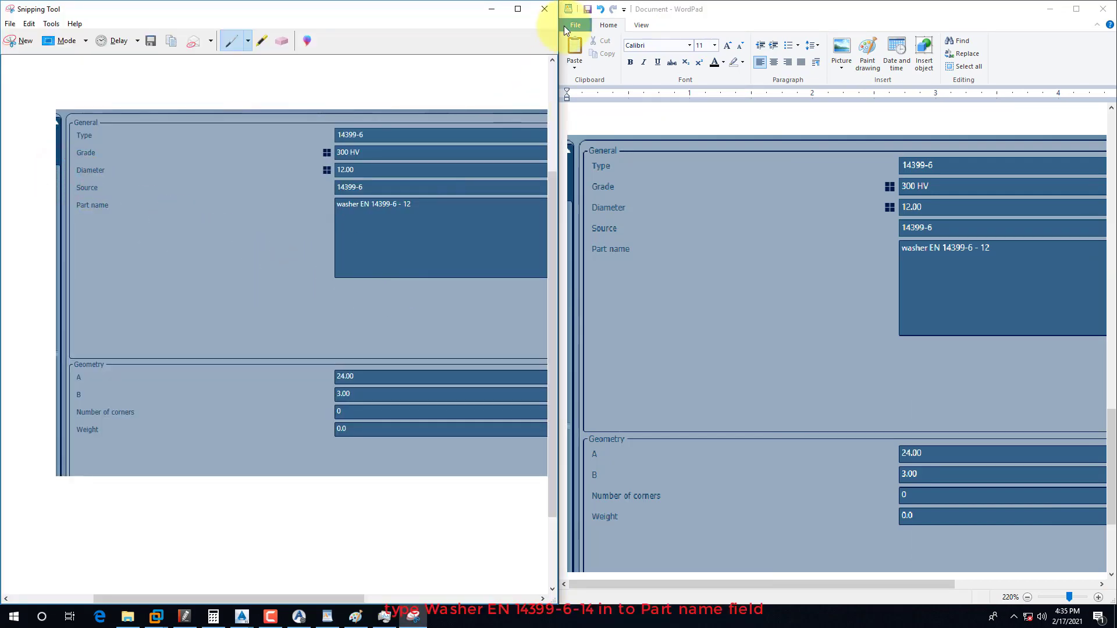
left_click(490, 8)
left_click(399, 229)
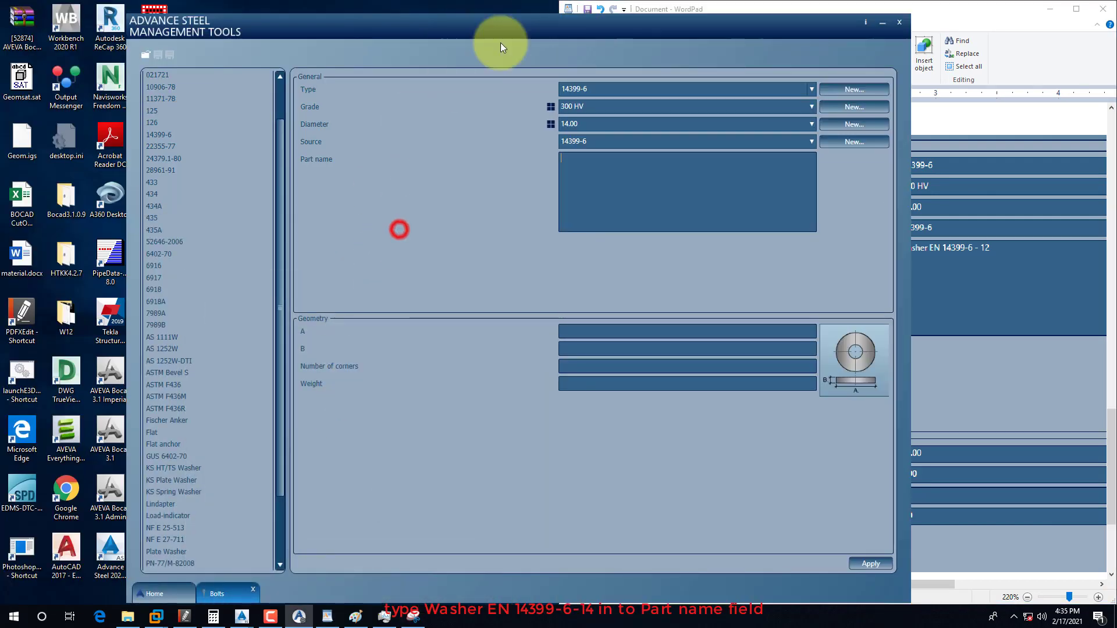
left_click_drag(519, 27, 339, 37)
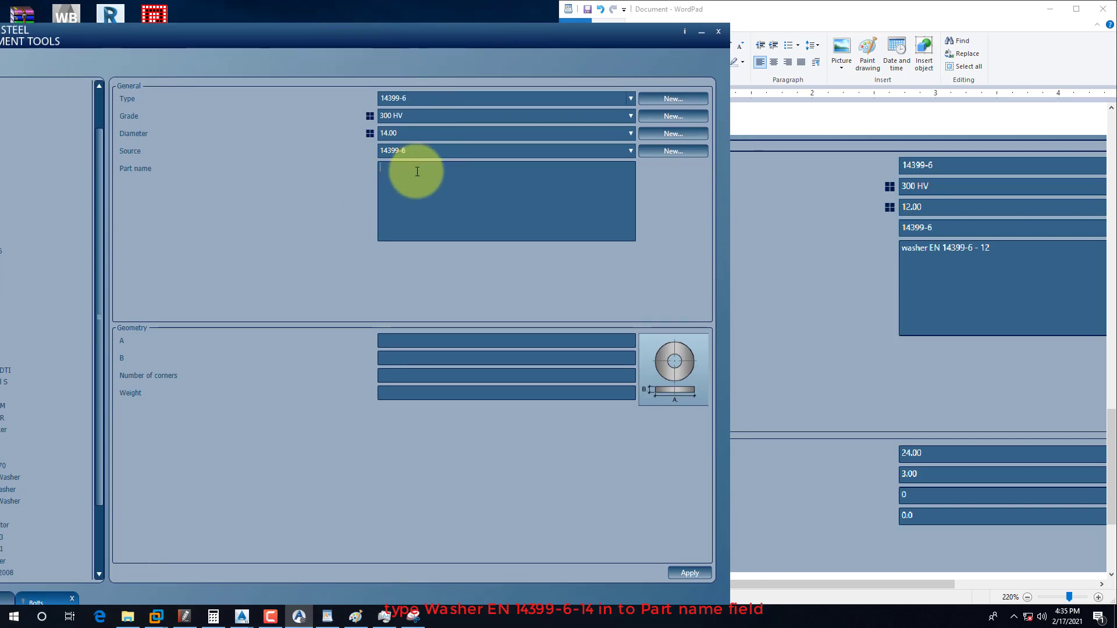
left_click_drag(471, 48, 293, 52)
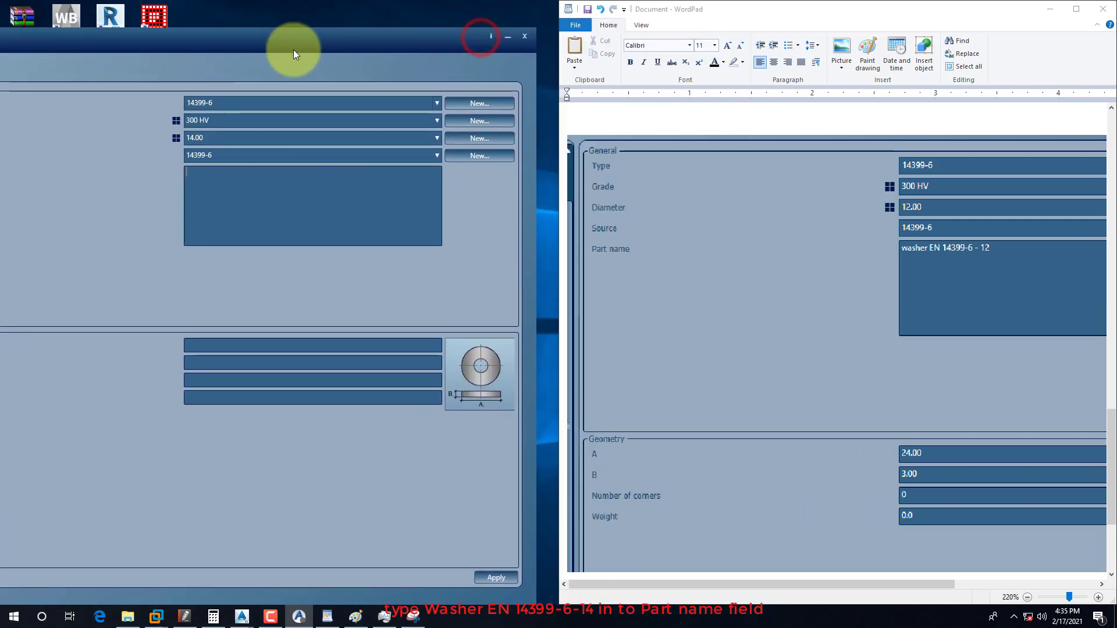
Enter "washer EN 14399-6-14" as the part name of the diameter 14.00 washer
left_click(238, 178)
type("w")
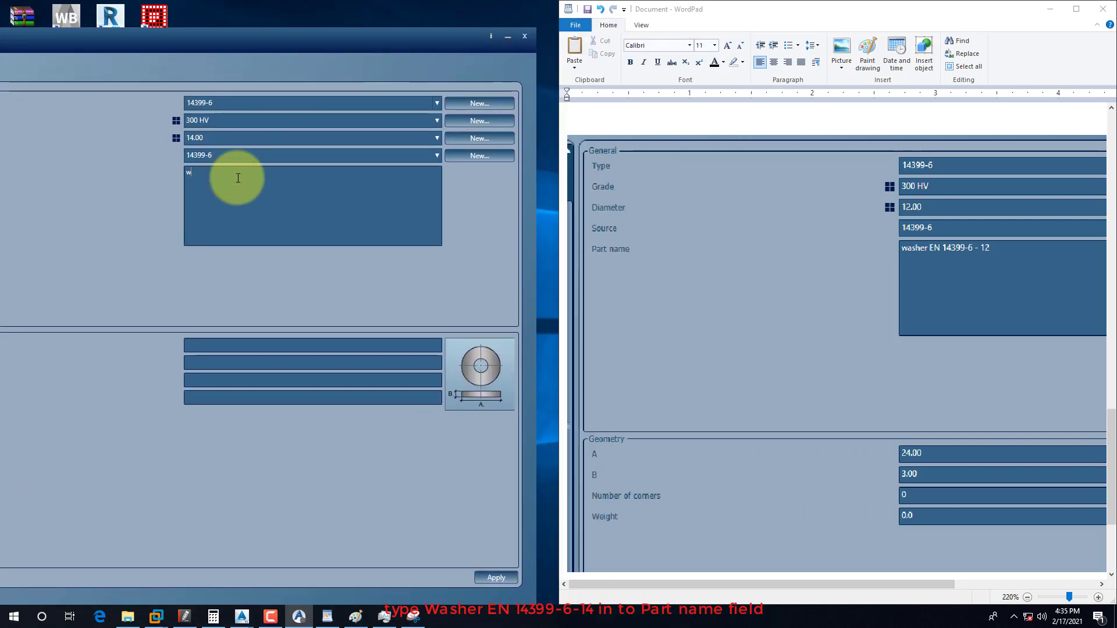
type("asher EN")
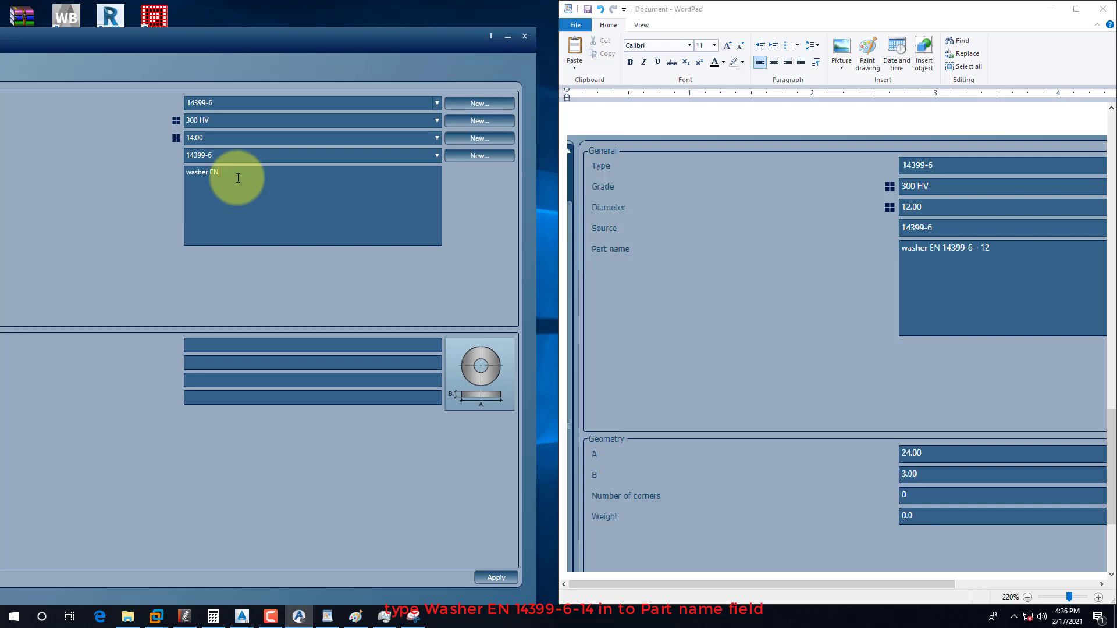
type("14399-6-14")
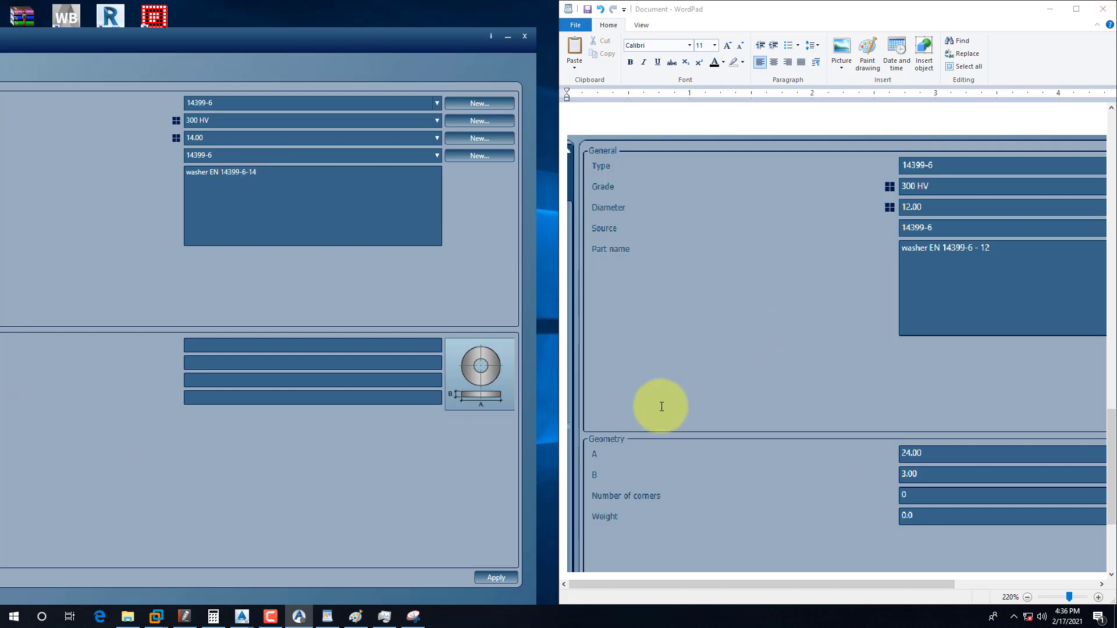
Set the washer's geometry to A 28, B 3, number of corners 0 and weight 0, and apply the new washer
left_click_drag(400, 61, 769, 71)
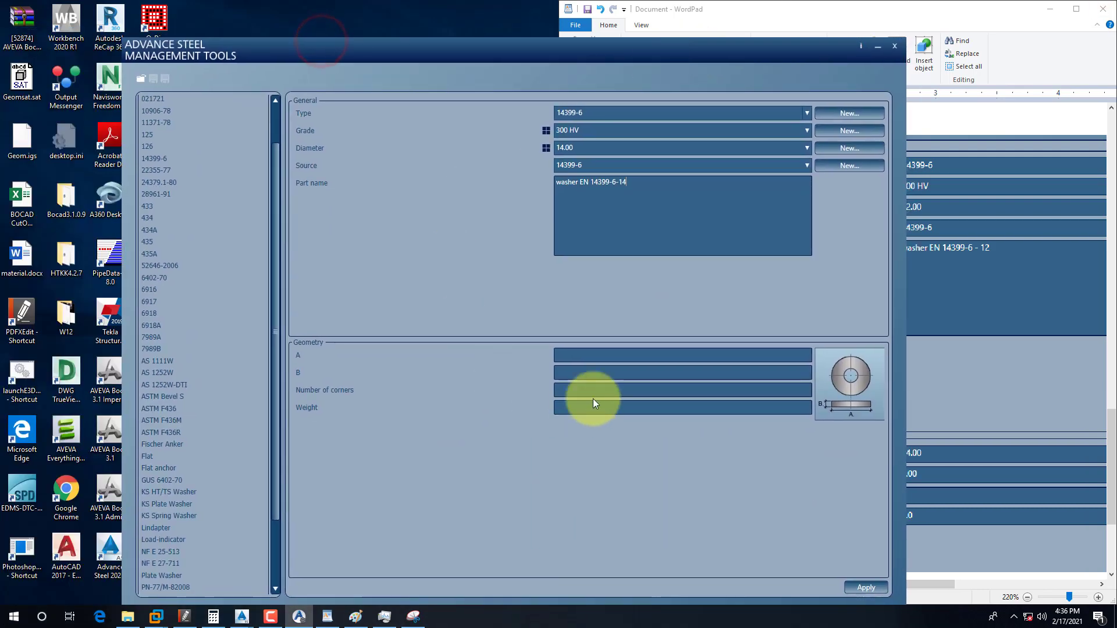
left_click(728, 357)
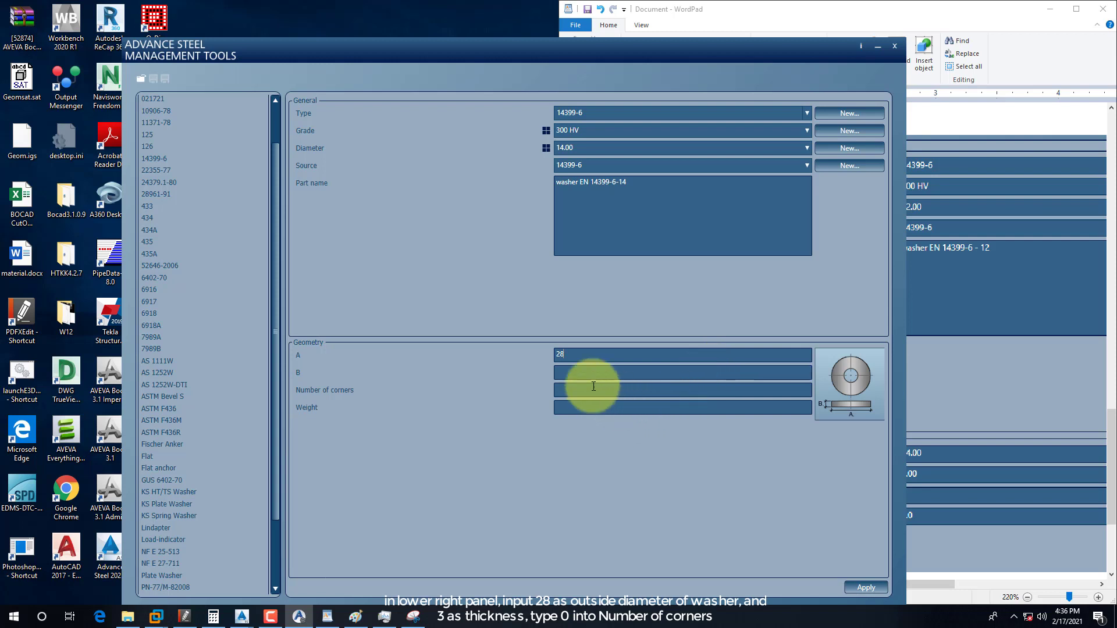
left_click(585, 369)
type("3")
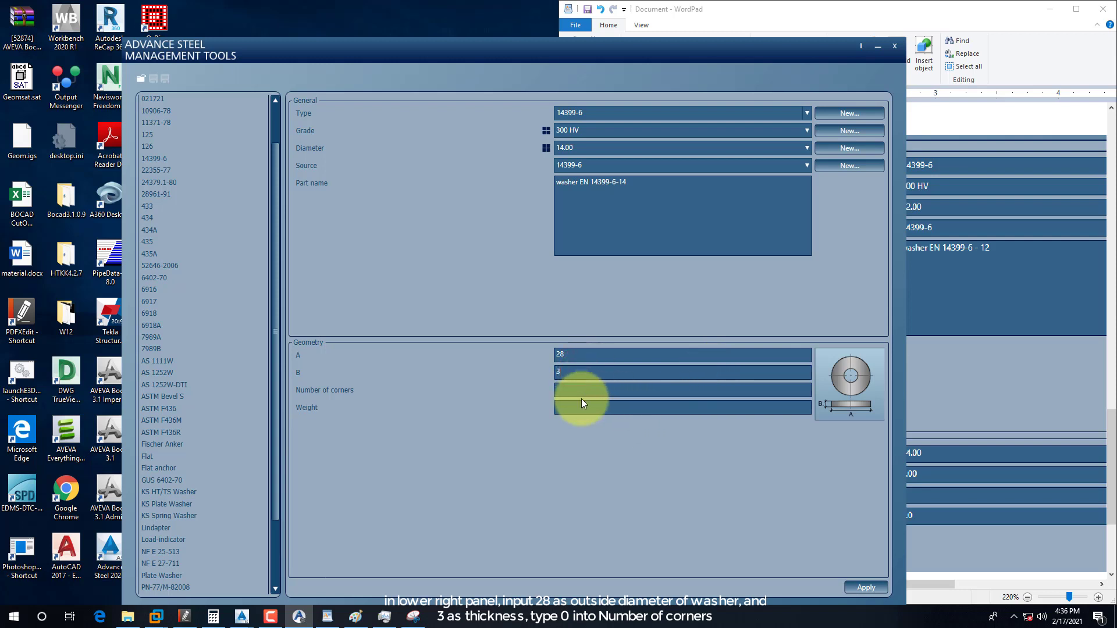
left_click(588, 390)
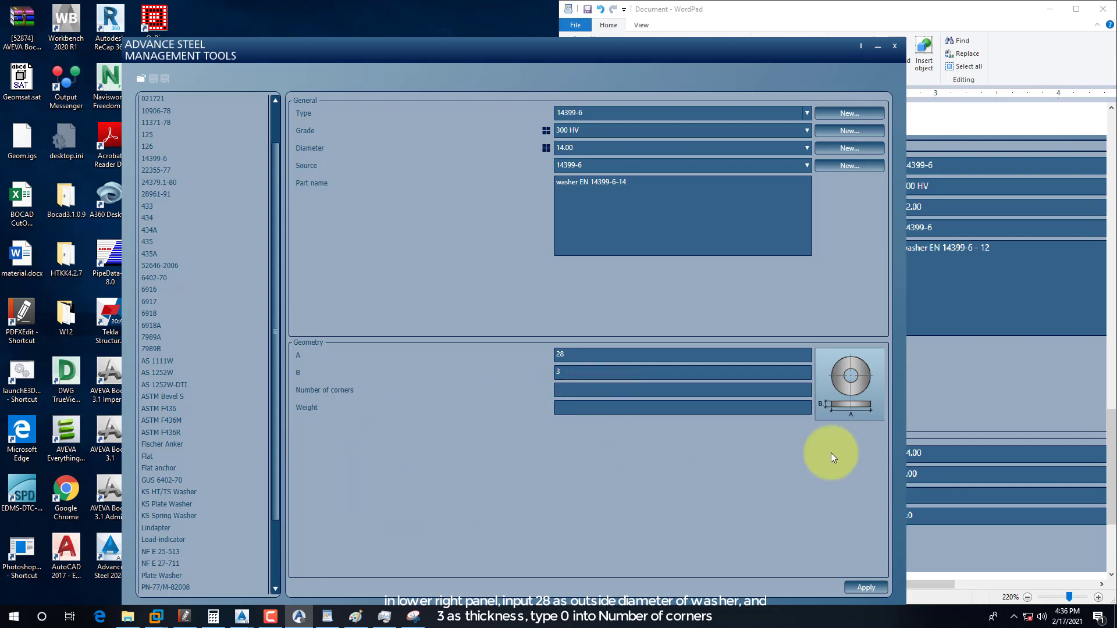
left_click(975, 383)
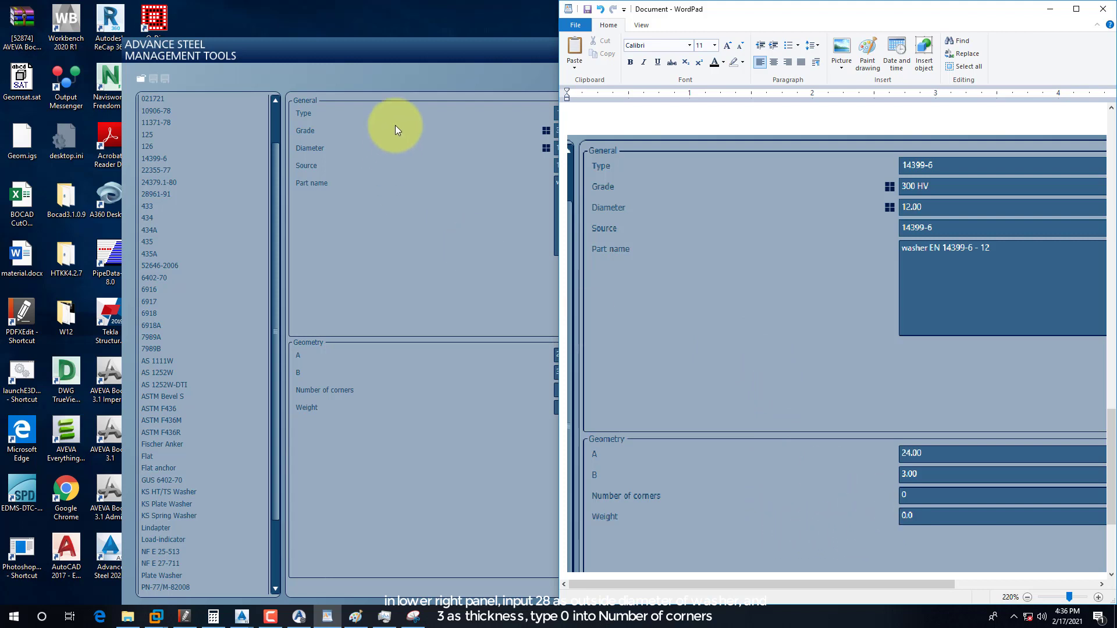
left_click(409, 53)
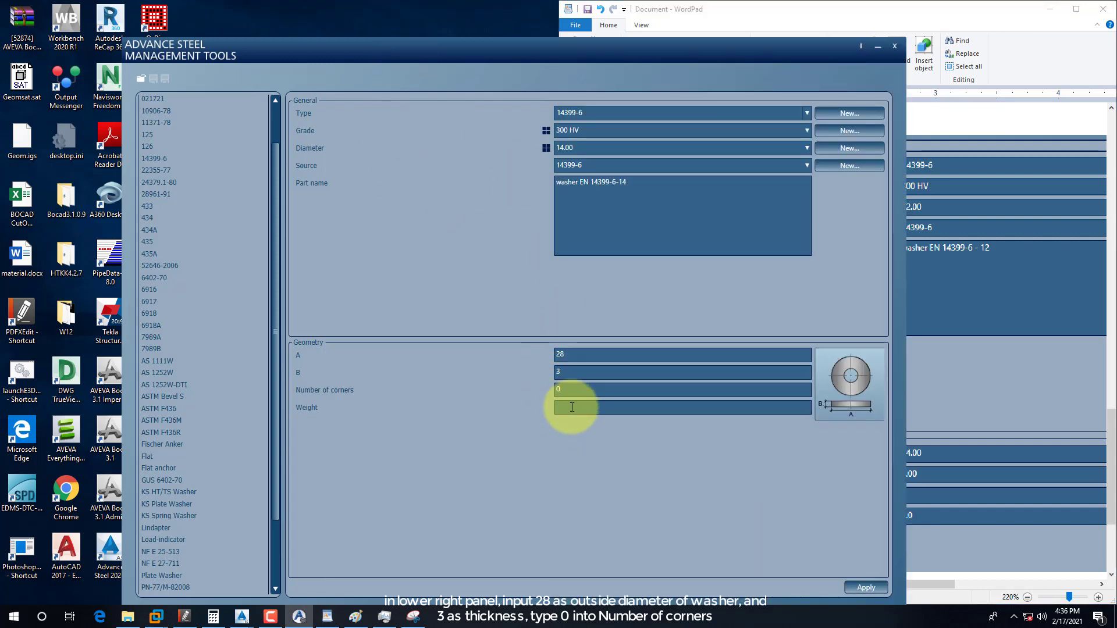
left_click(570, 407)
type("0")
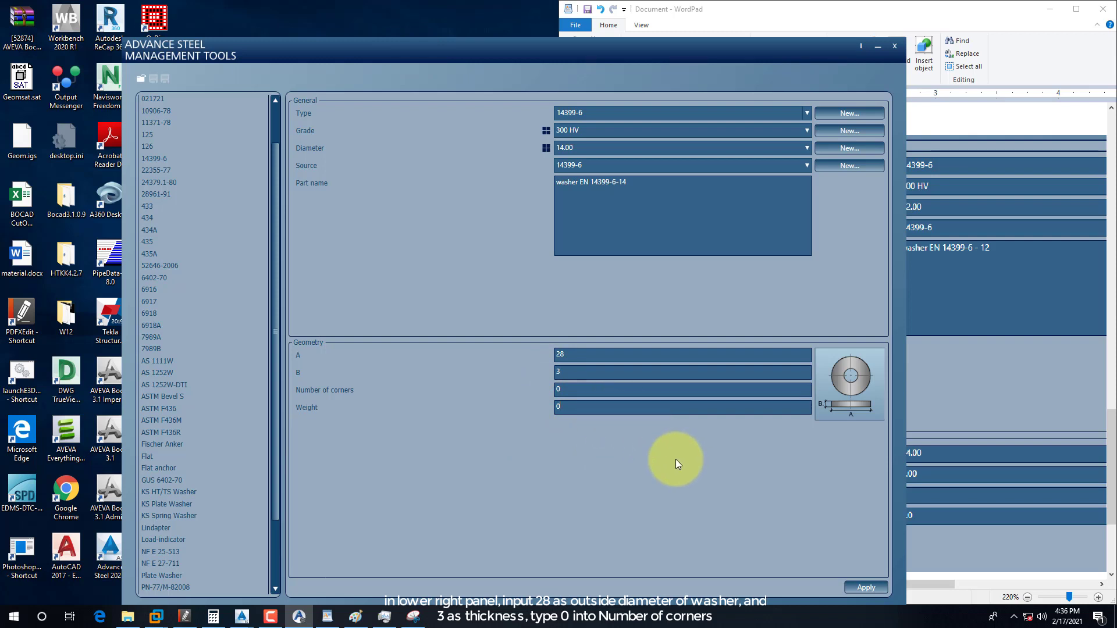
left_click(872, 589)
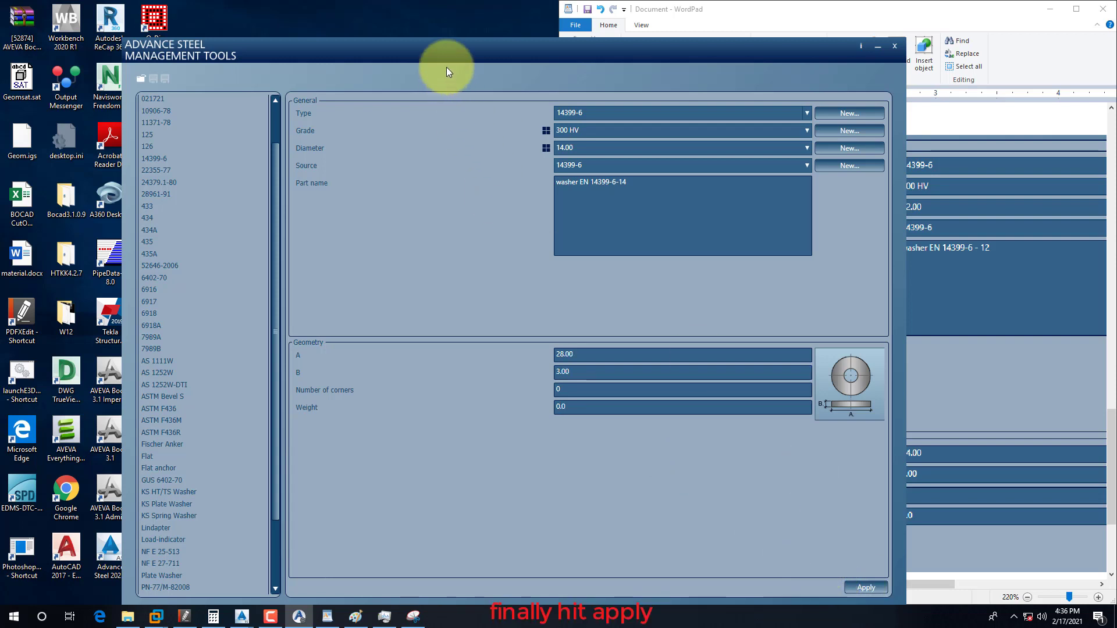
Collapse the Washer category, expand the Nut category and open the 14399-3 nut
left_click_drag(451, 58, 485, 42)
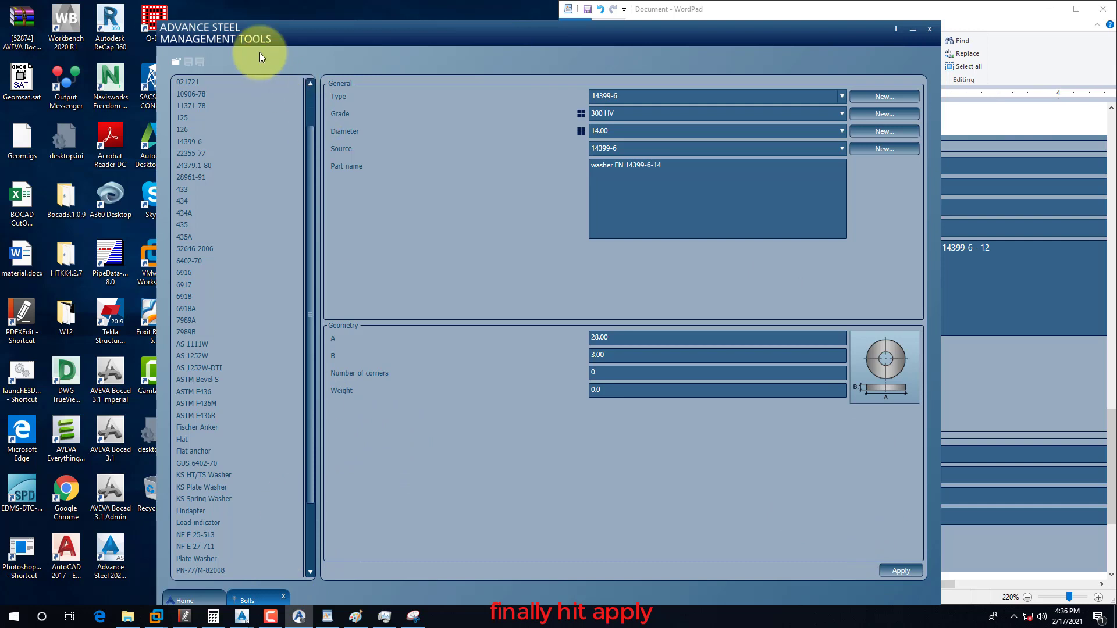
left_click_drag(339, 38, 321, 17)
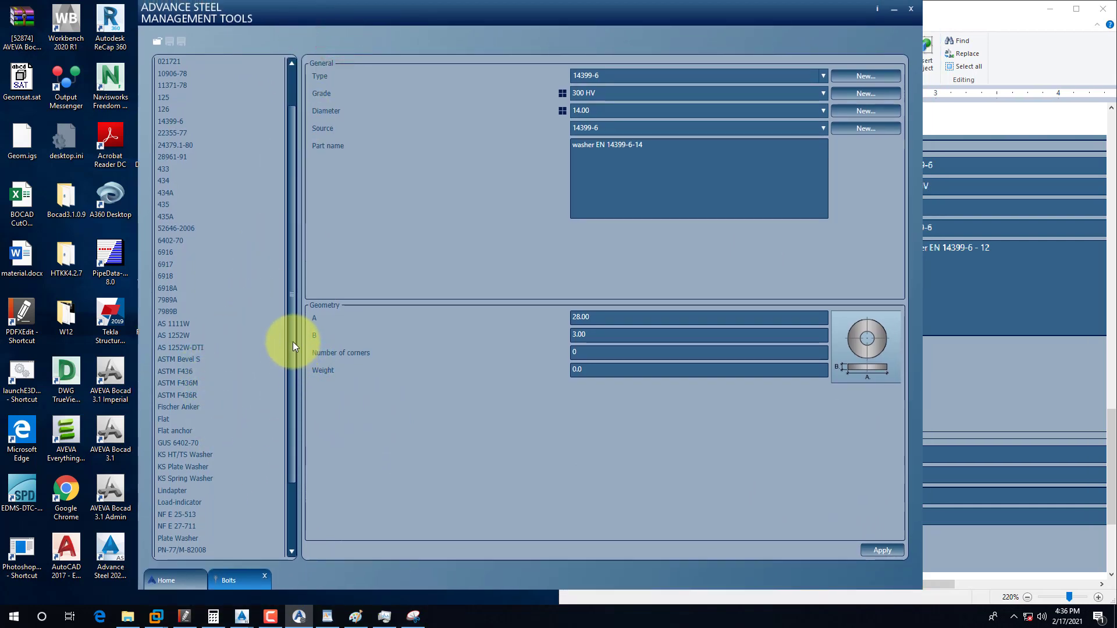
left_click_drag(288, 347, 279, 413)
scroll(284, 372, "up", 4)
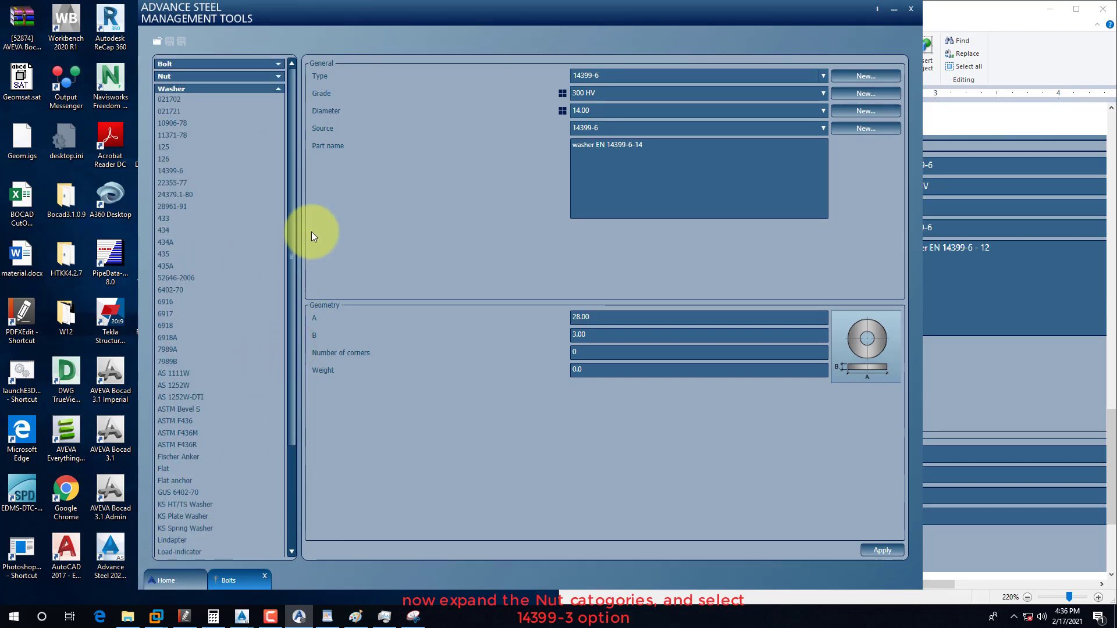
left_click(281, 90)
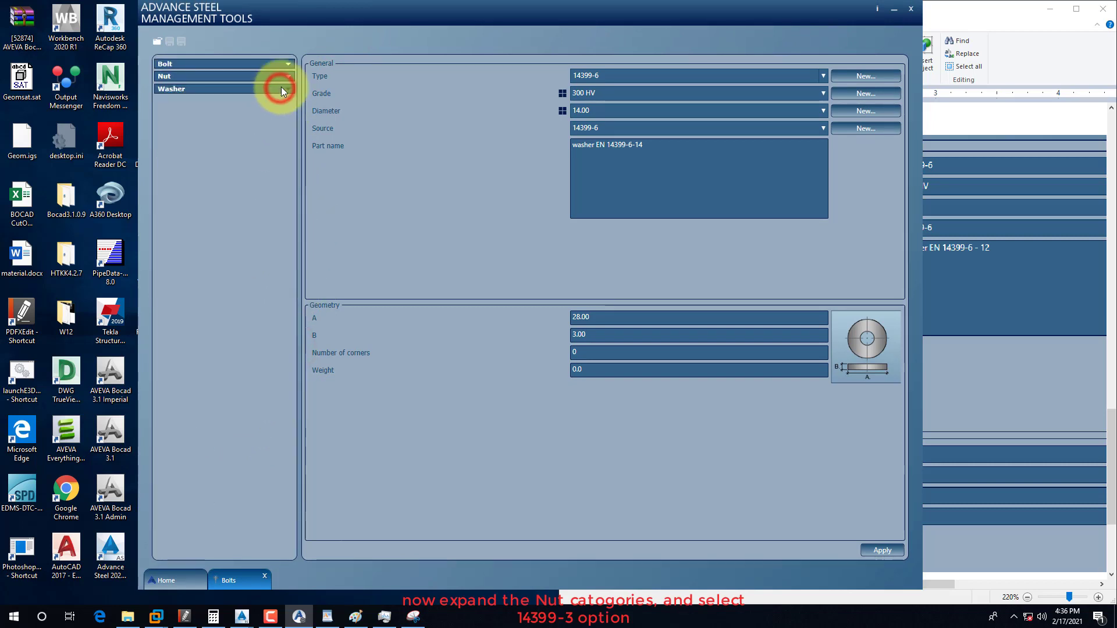
left_click(285, 77)
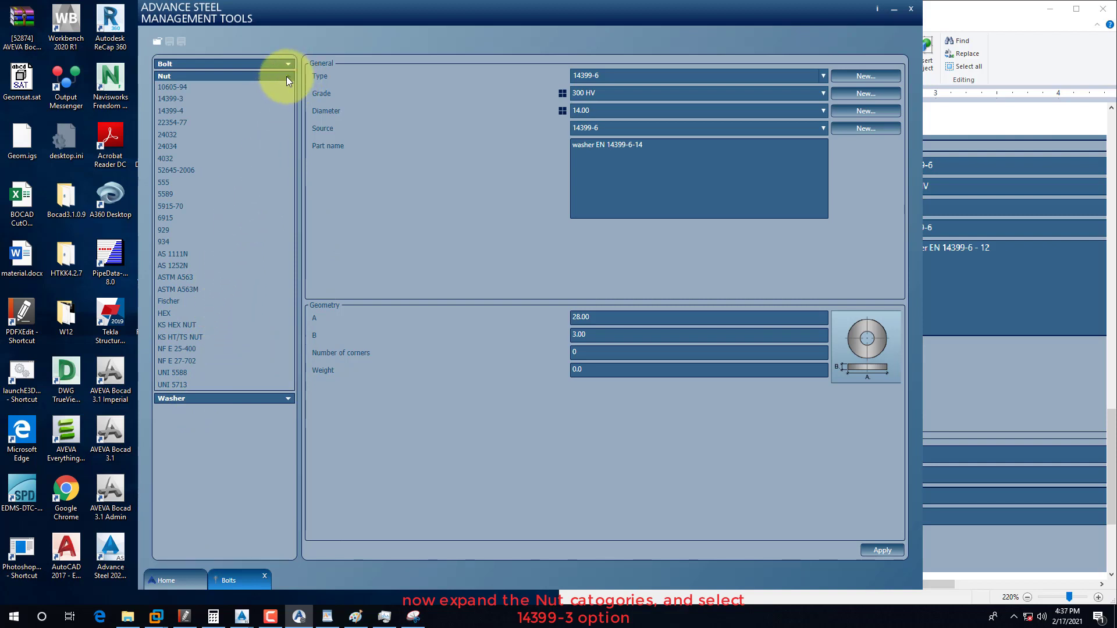
left_click(185, 99)
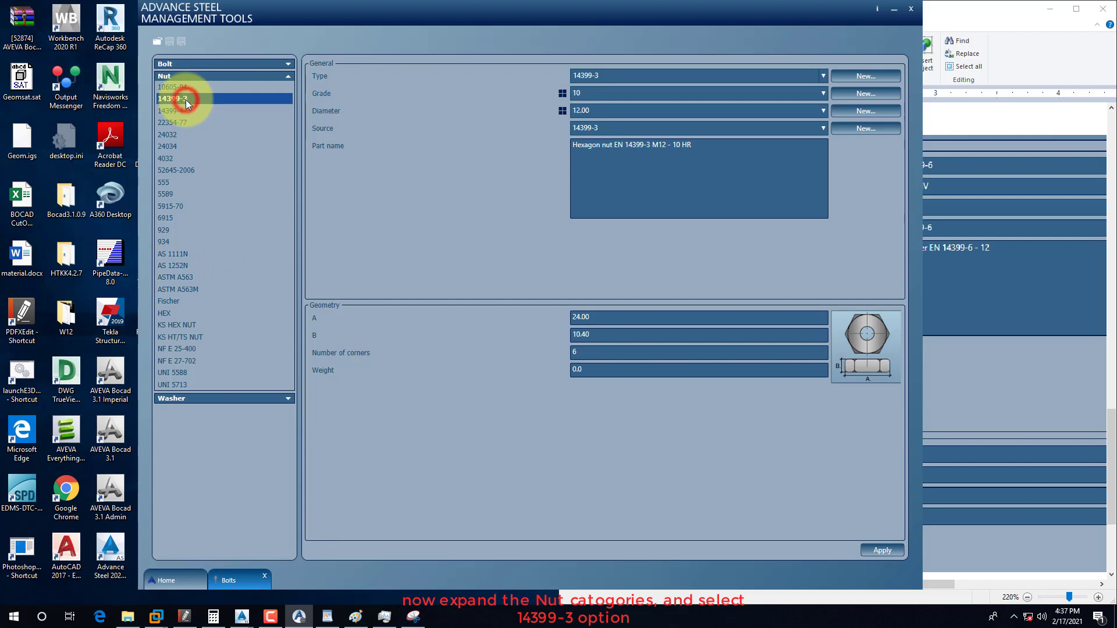
Check the 14399-3 nut's settings for diameter 14.00 and return to diameter 12.00
left_click(788, 117)
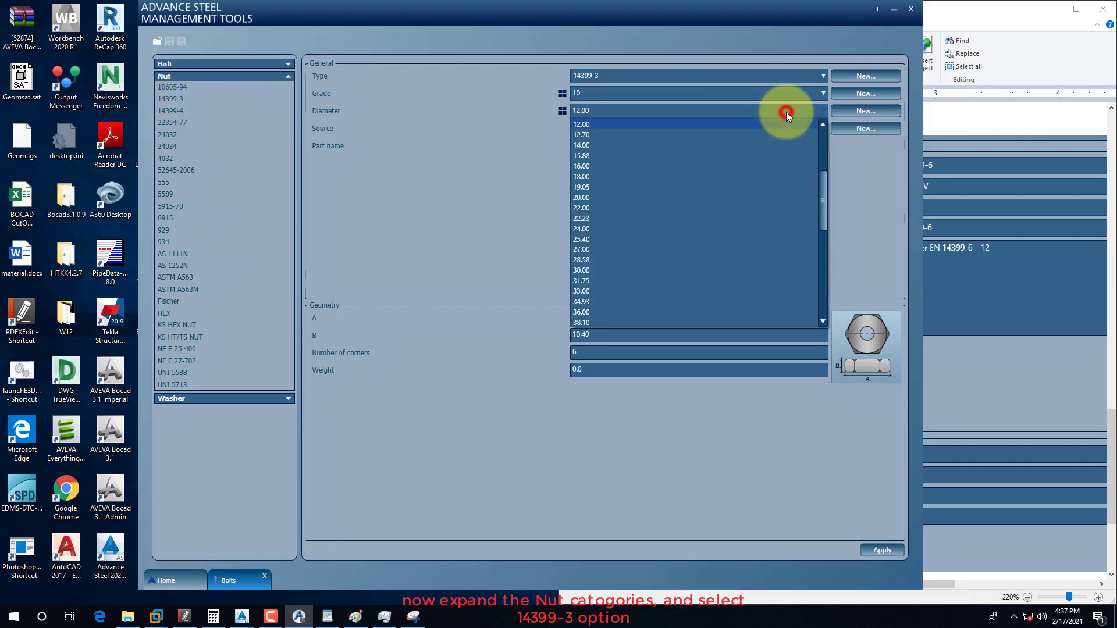
left_click(587, 146)
left_click(597, 111)
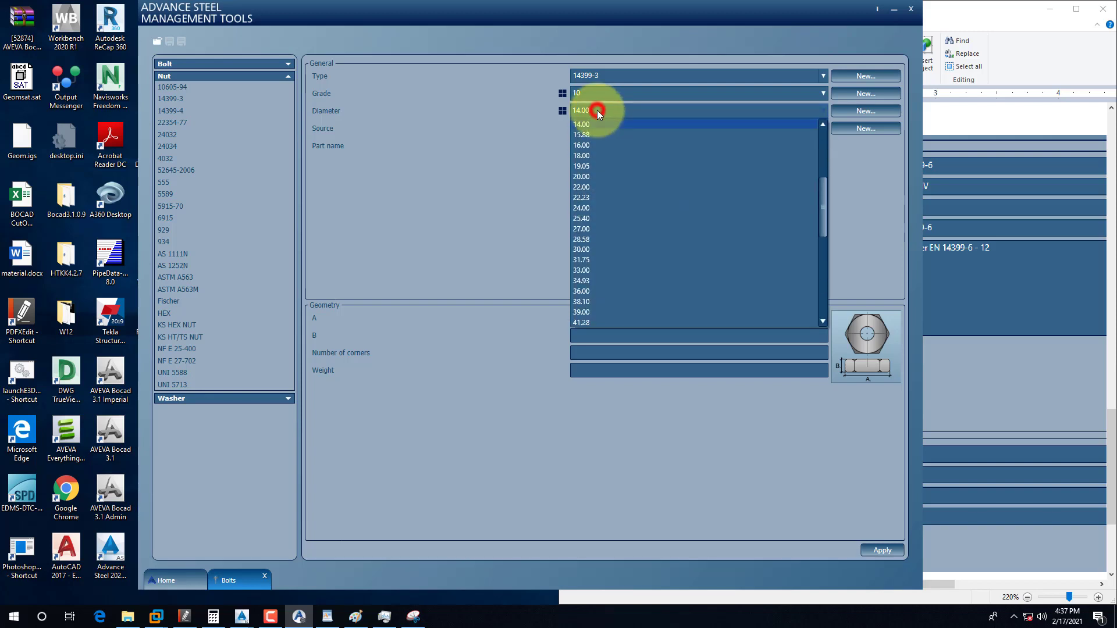
scroll(582, 140, "up", 1)
left_click(586, 137)
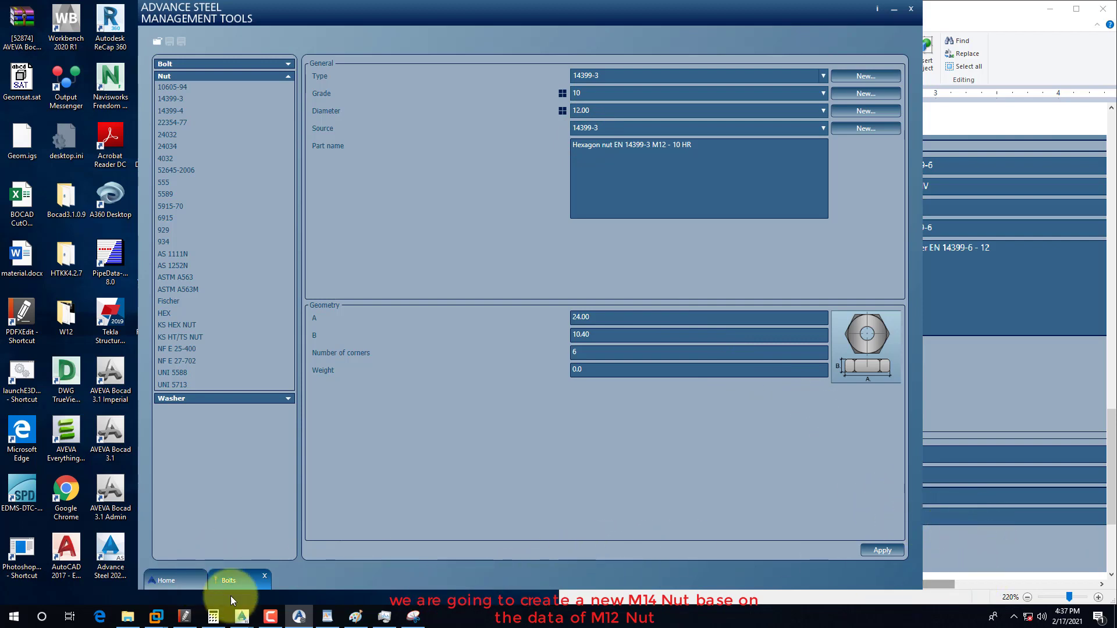
Capture the General and Geometry settings of the 12.00 diameter 14399-3 nut with Snipping Tool and copy the snip
left_click(270, 617)
left_click(1059, 564)
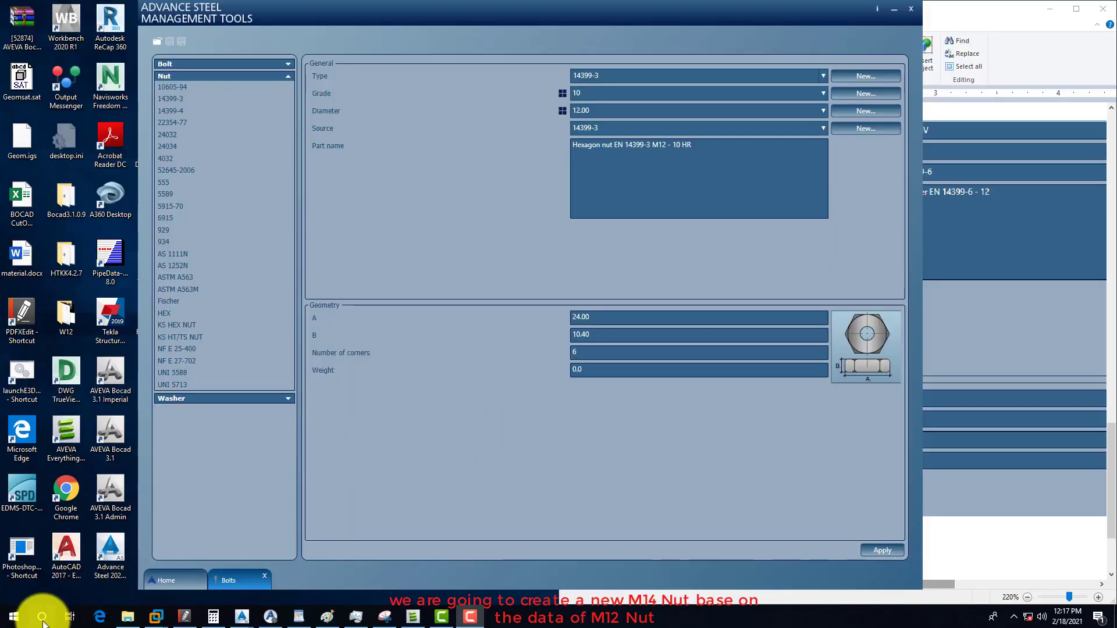
left_click(42, 617)
type("s")
left_click(72, 309)
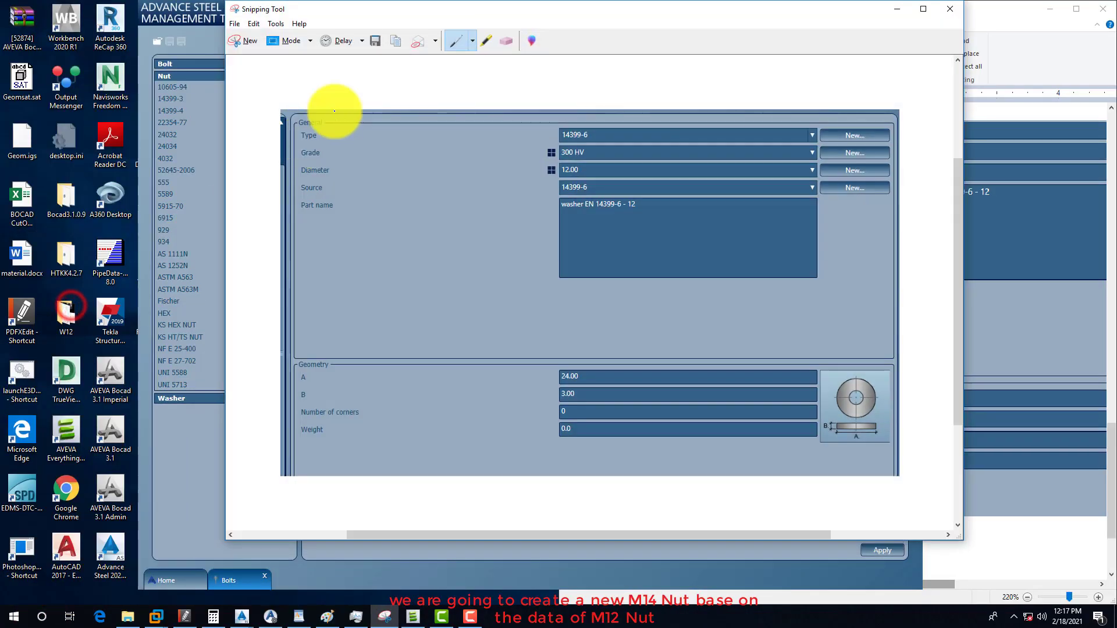
left_click(250, 45)
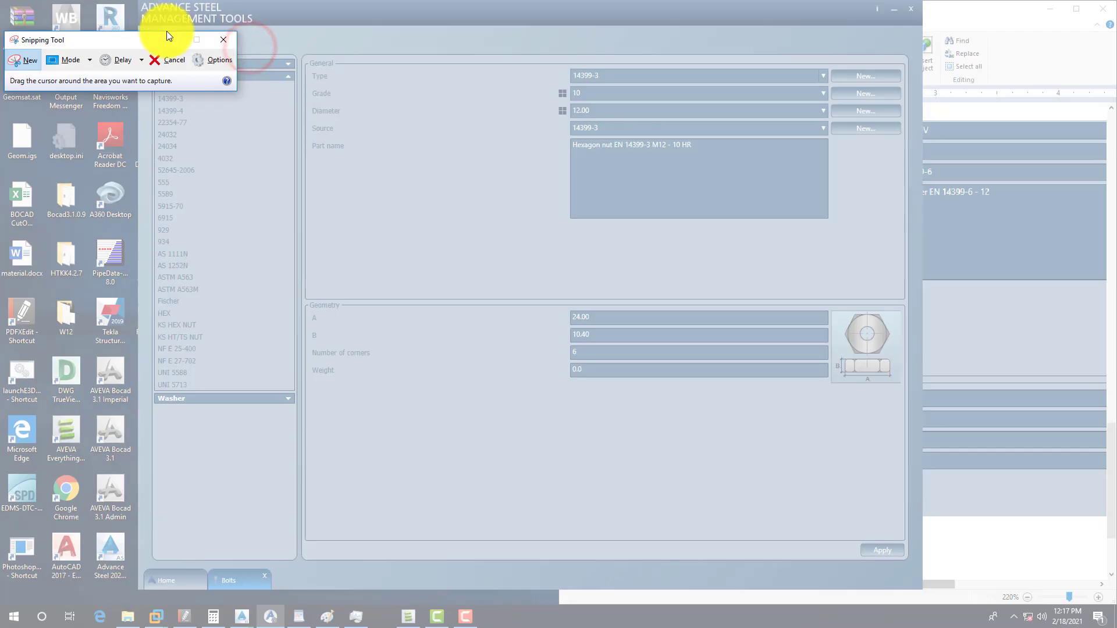
left_click_drag(286, 37, 901, 438)
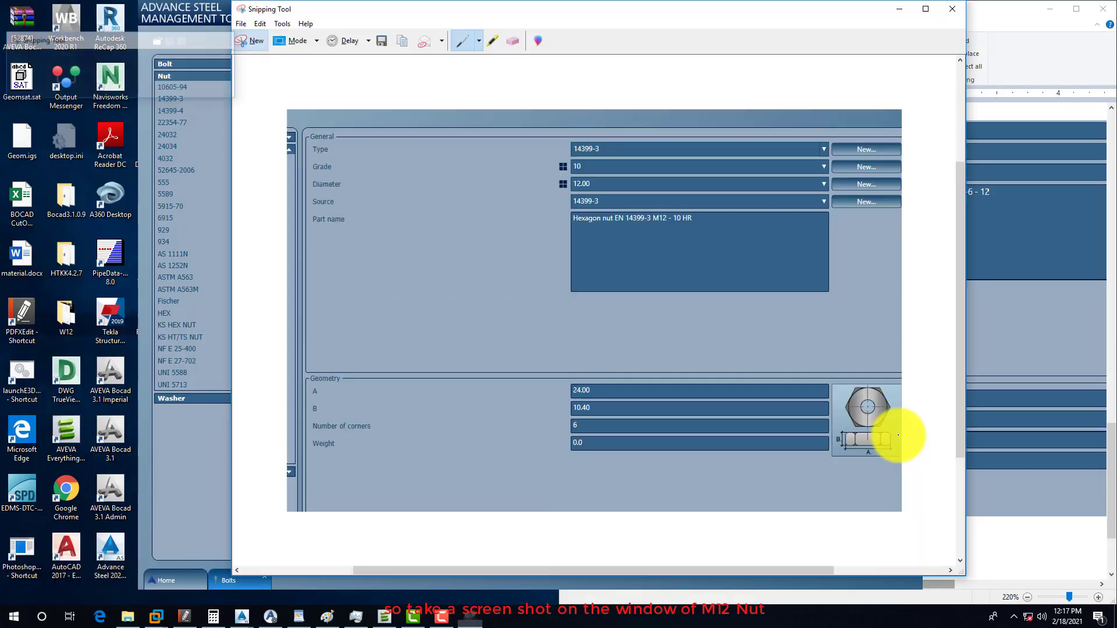
right_click(478, 270)
left_click(511, 289)
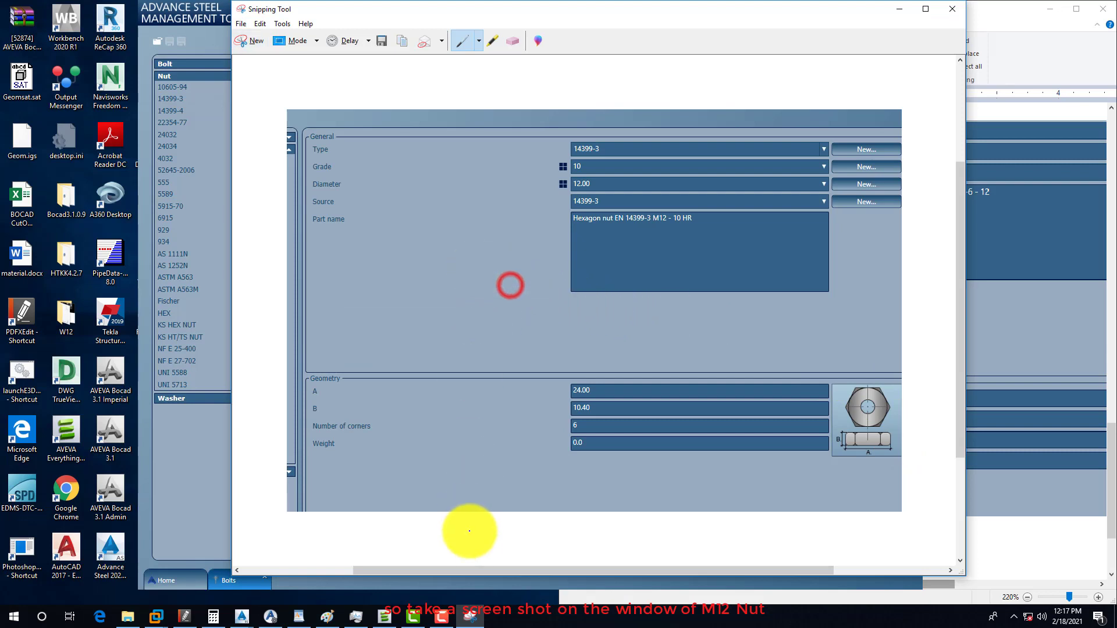
Paste the nut snip below the washer picture at the end of the WordPad record document
left_click(297, 617)
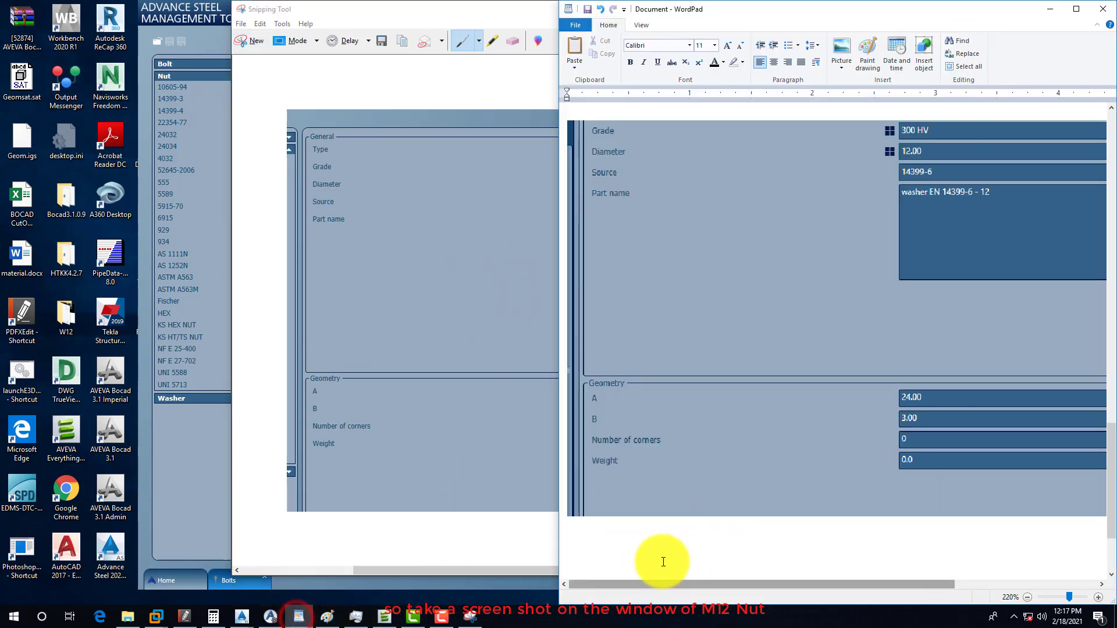
left_click(646, 547)
key("ctrl+v")
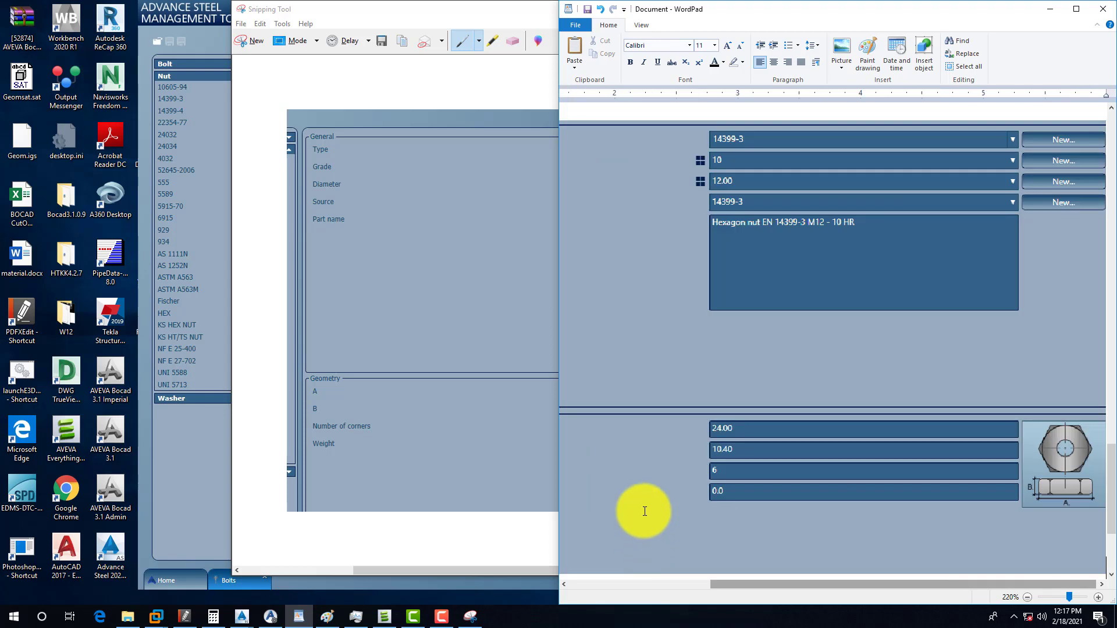
scroll(676, 461, "up", 1)
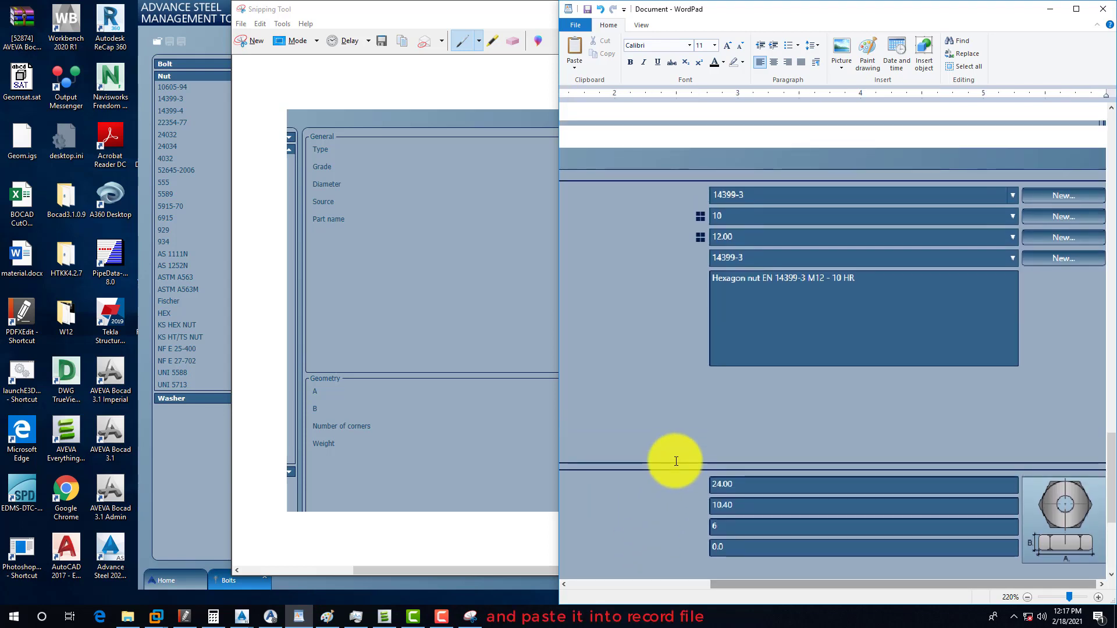
In Management Tools, set the 14399-3 nut's diameter to 14.00 with grade 10, and bring up the WordPad record for reference
left_click(185, 13)
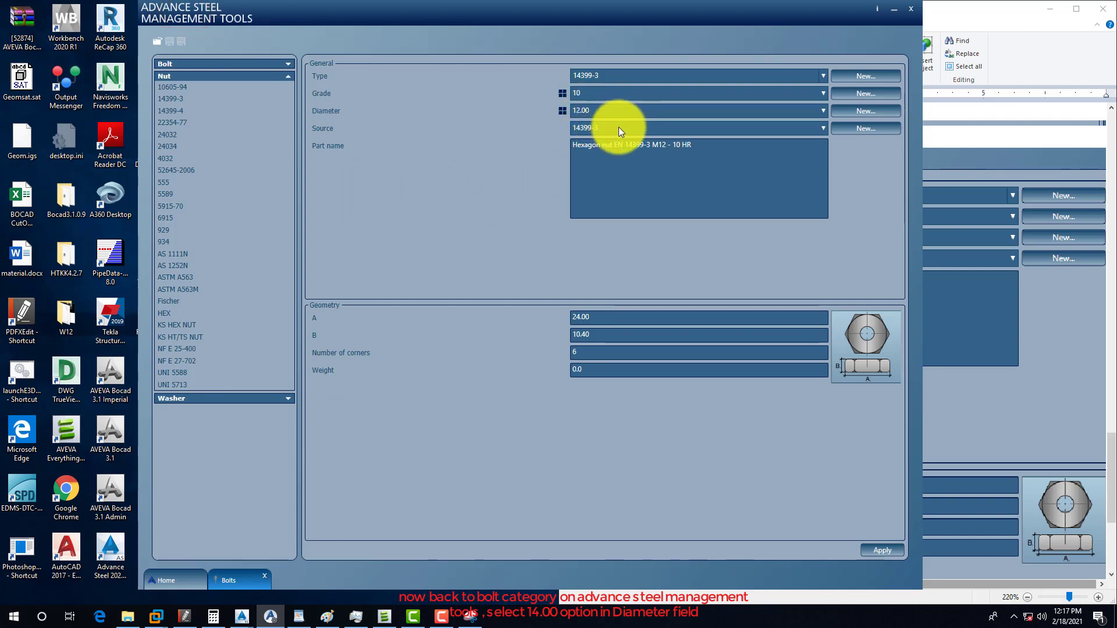
left_click(624, 111)
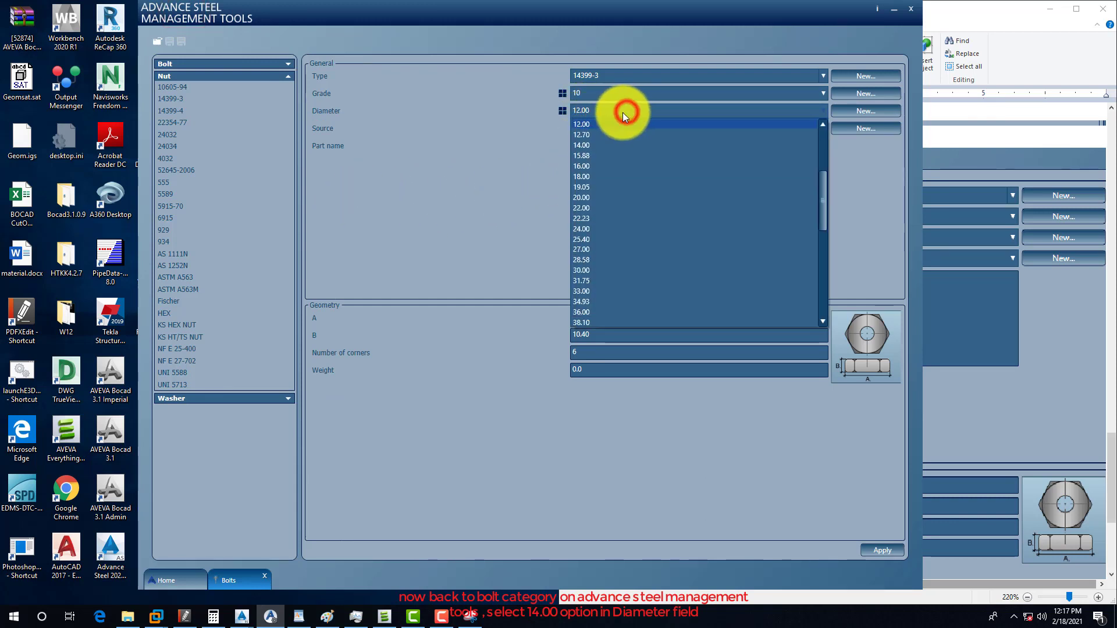
left_click(588, 147)
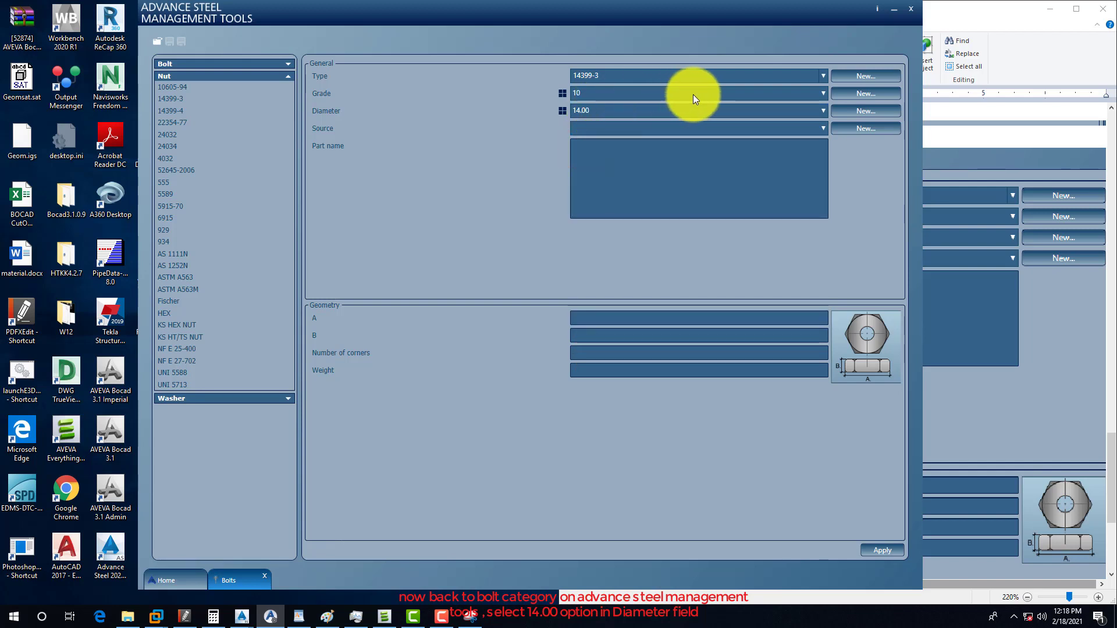
left_click(709, 94)
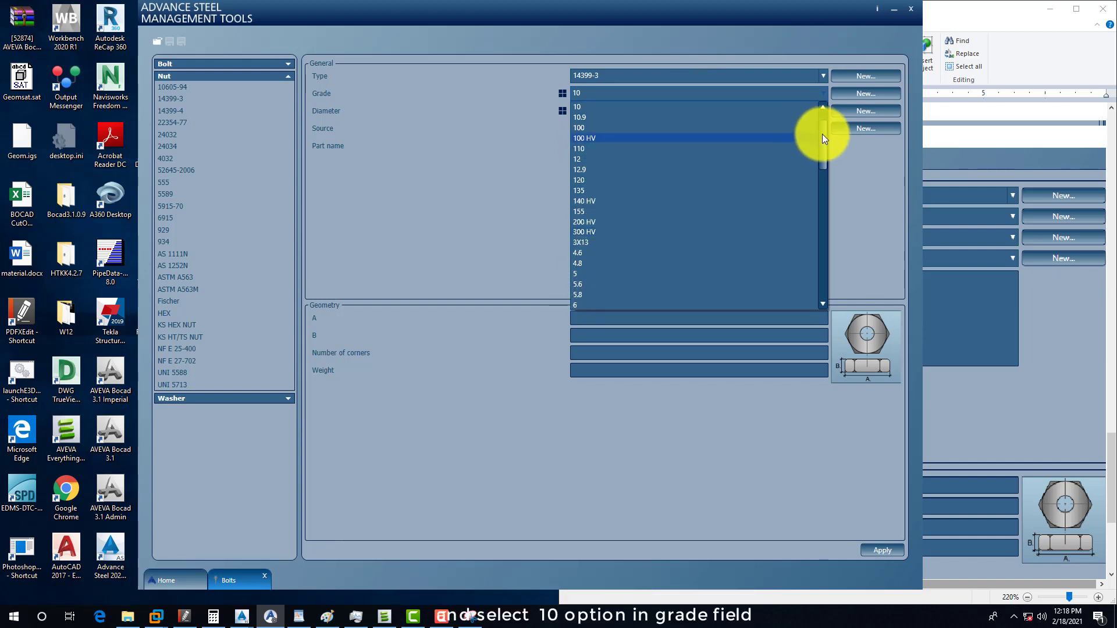
left_click_drag(823, 136, 824, 125)
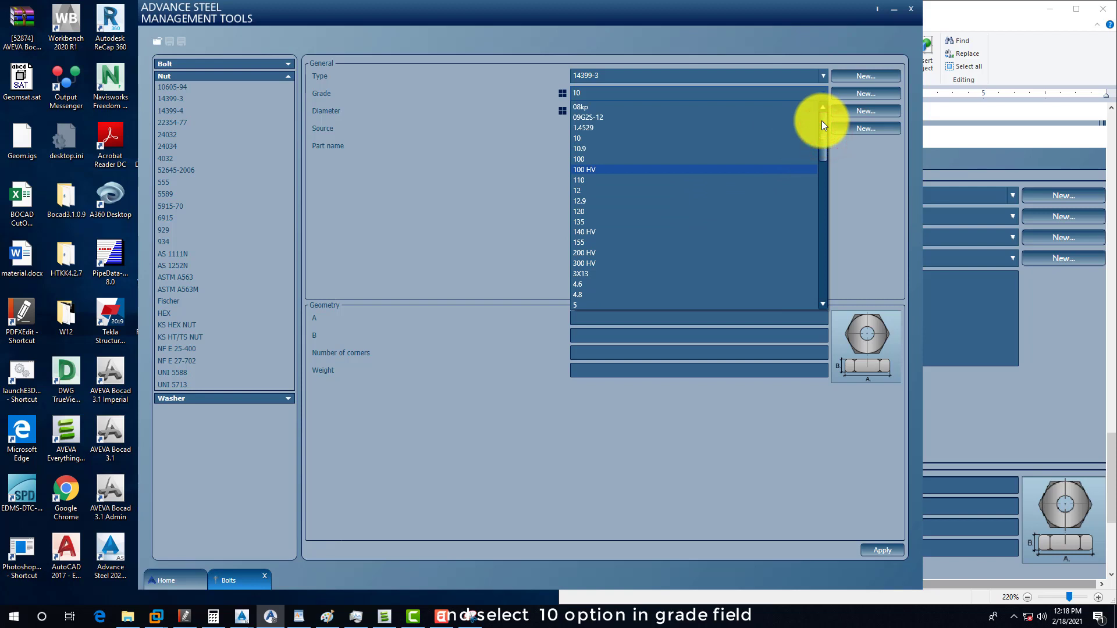
left_click(496, 129)
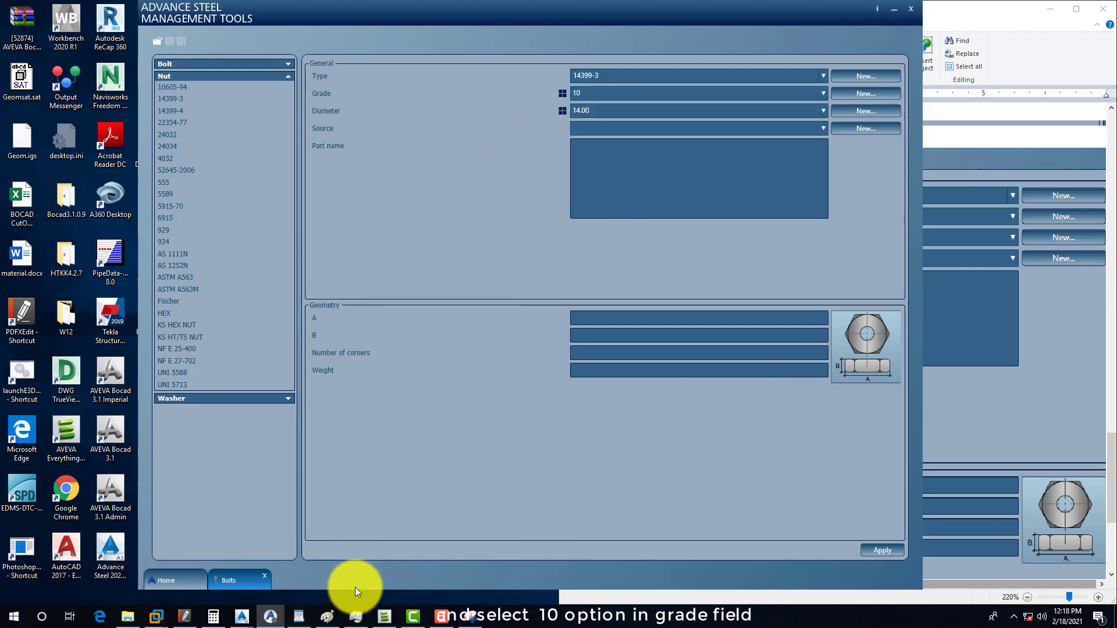
left_click(299, 616)
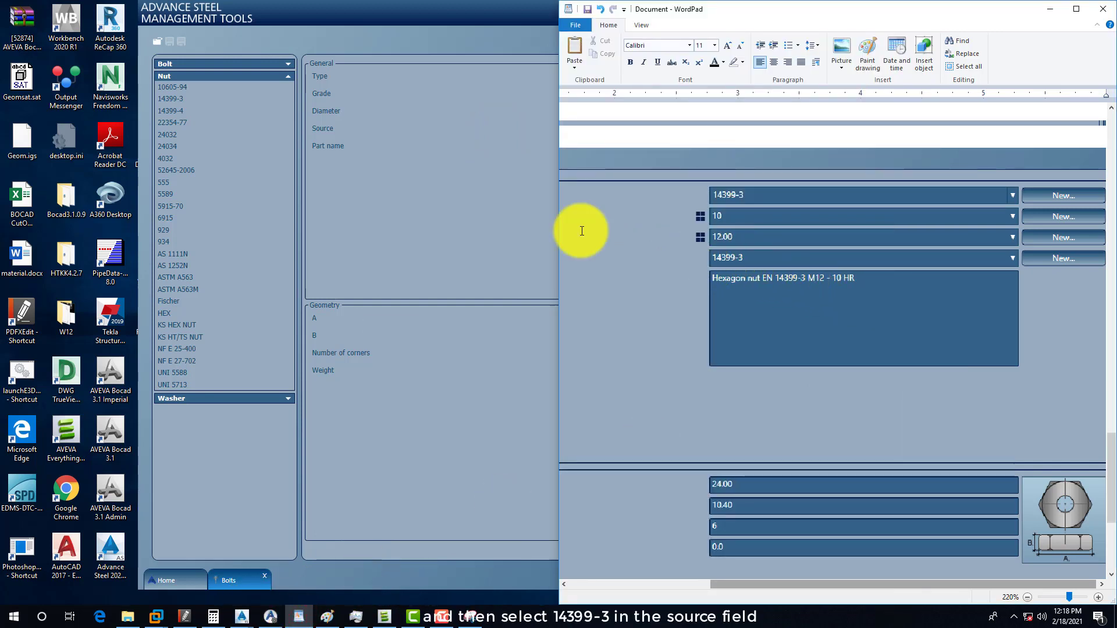
Return to Management Tools and set the source of the 14.00 diameter nut to 14399-3
left_click(463, 197)
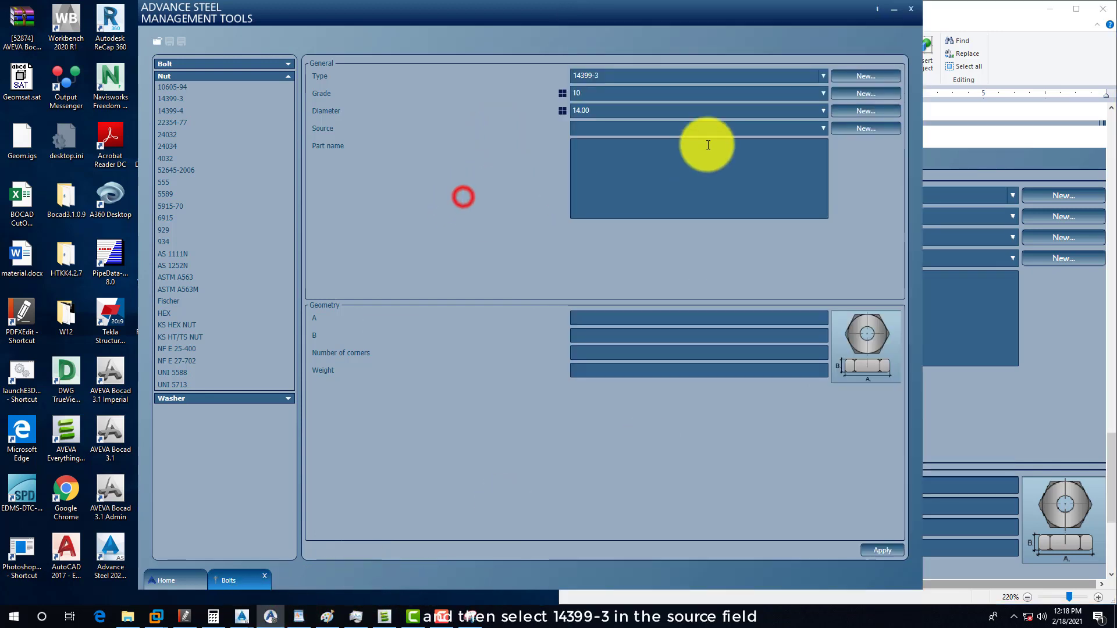
left_click(823, 128)
left_click(604, 143)
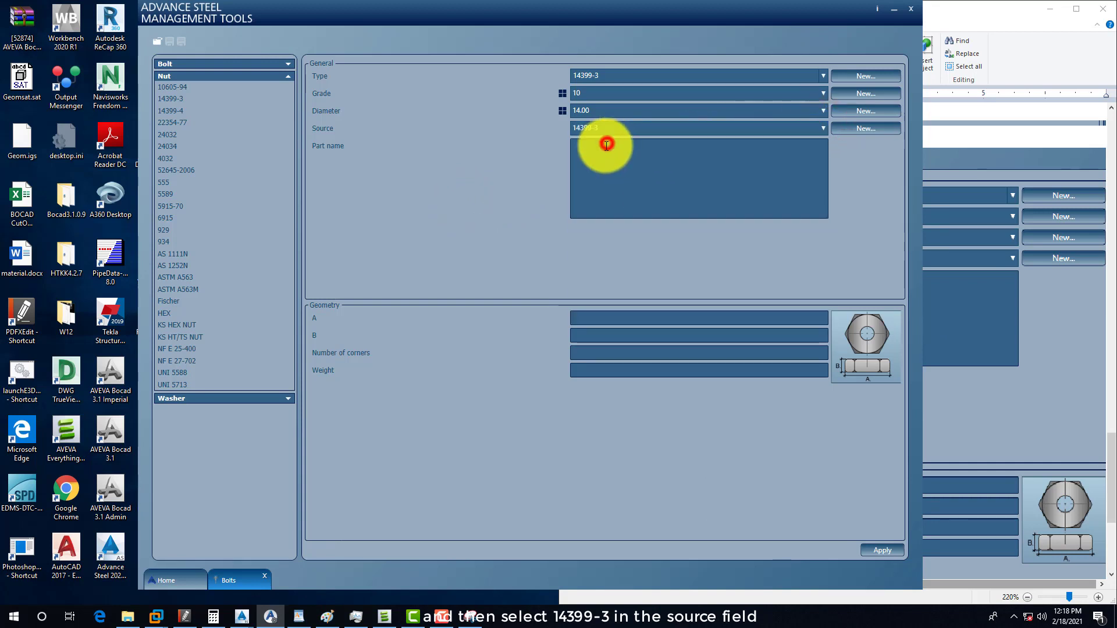
Enter the part name "Hexzgon nut EN 14399-3 M14 - 10 HR" for the 14.00 diameter nut, following the M12 nut in the WordPad record
left_click(588, 161)
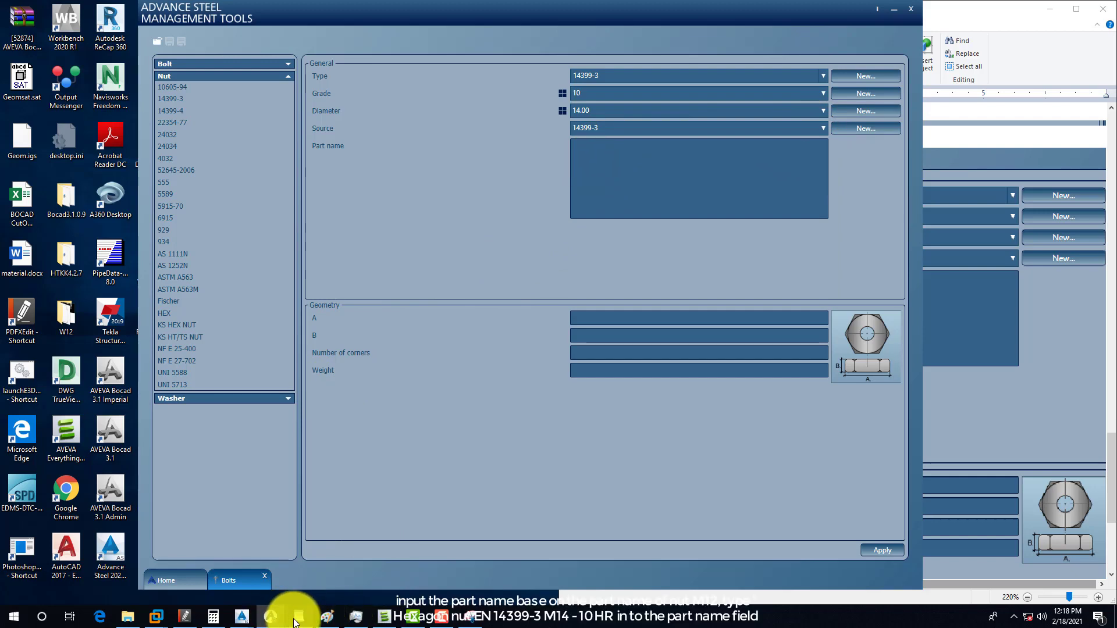
left_click(297, 617)
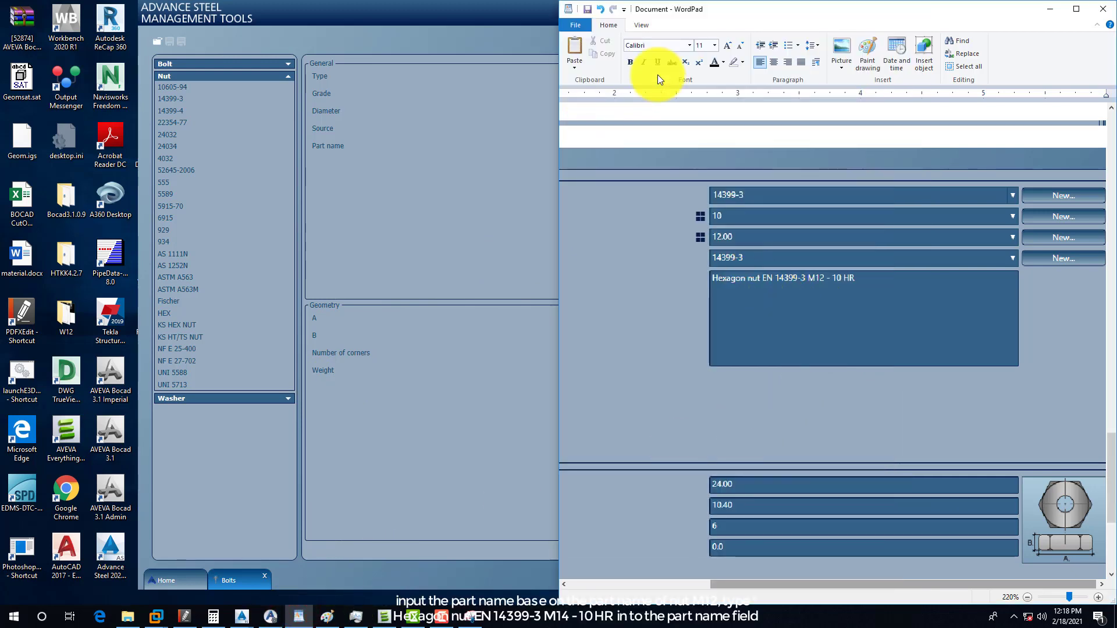
left_click_drag(438, 23, 133, 32)
left_click(254, 174)
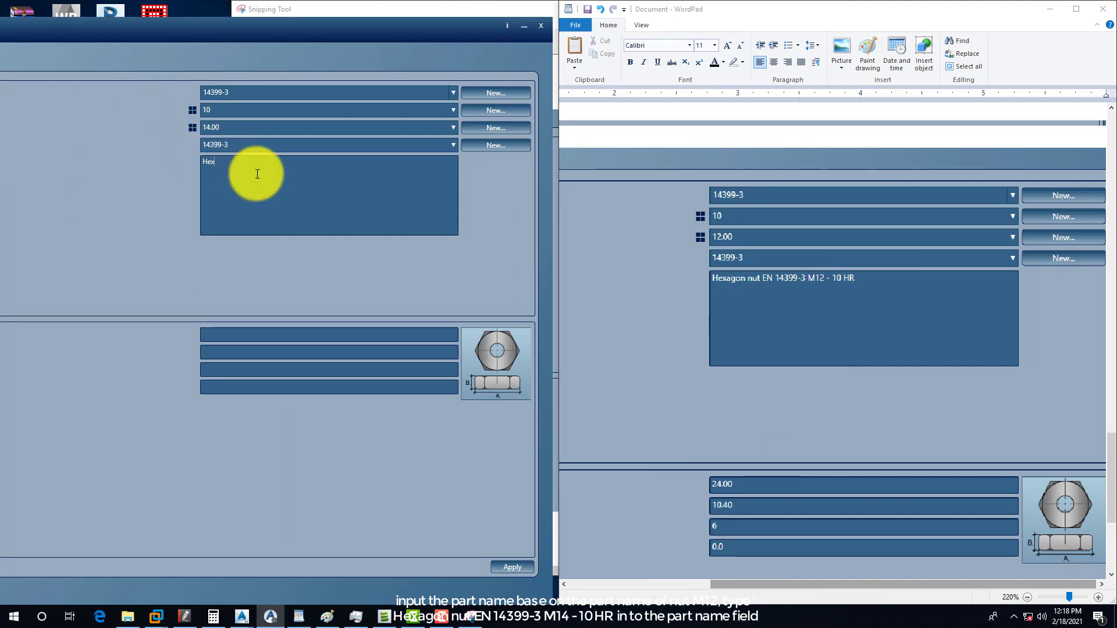
type("Hexzgon nut EN 14399-3 M14 - 10 HR")
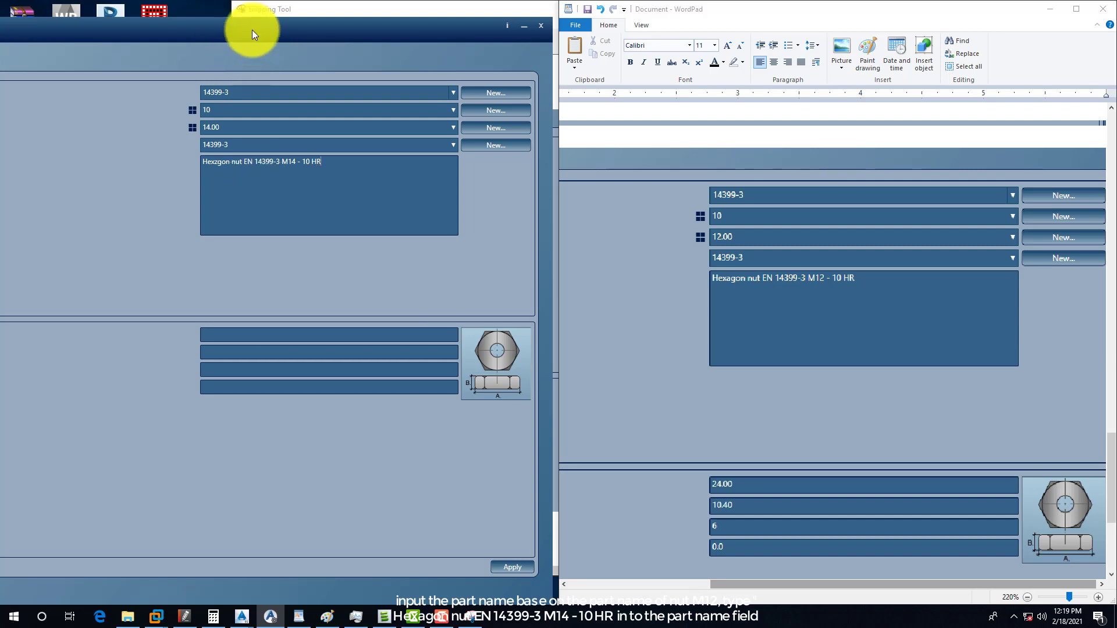
Compare the empty Geometry fields of the 14.00 diameter nut with the M12 nut's geometry values in the WordPad record
left_click_drag(252, 30, 372, 50)
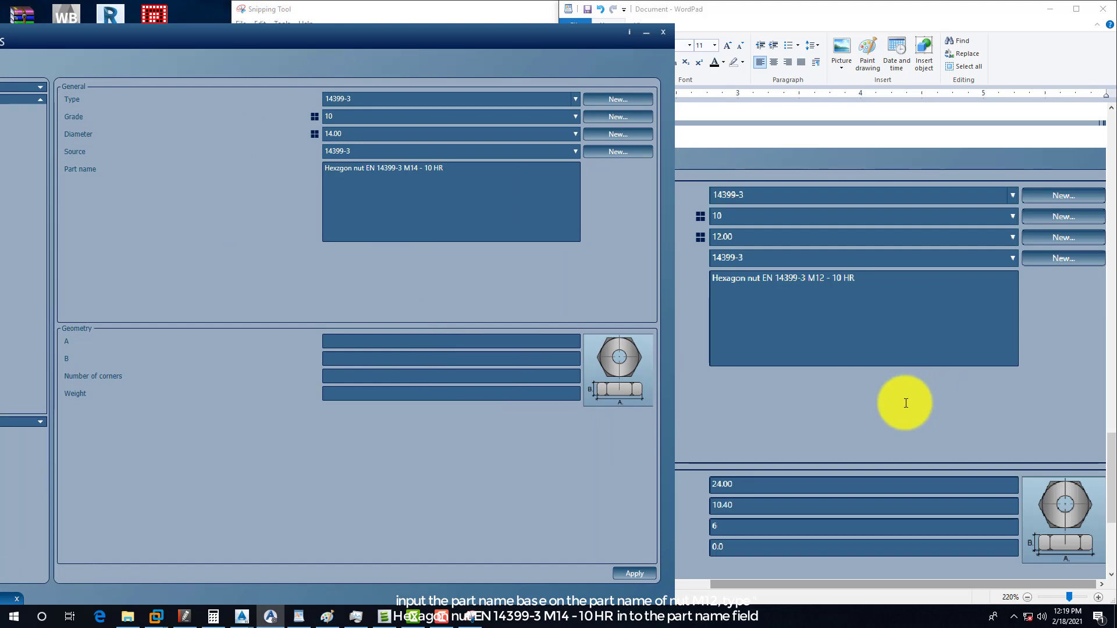
left_click(820, 401)
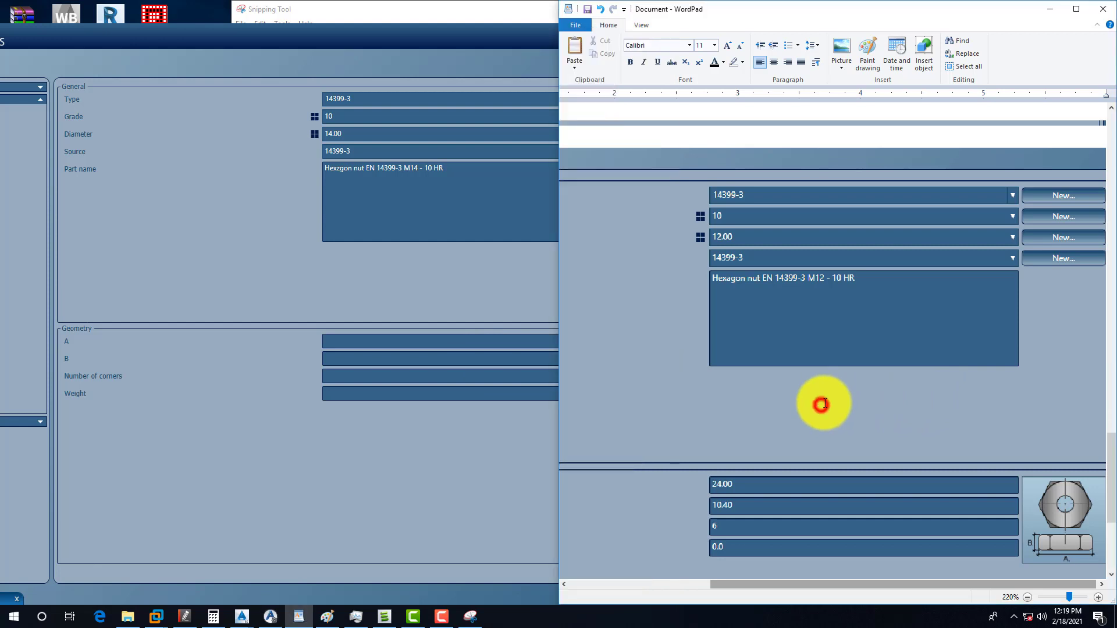
scroll(808, 411, "down", 2)
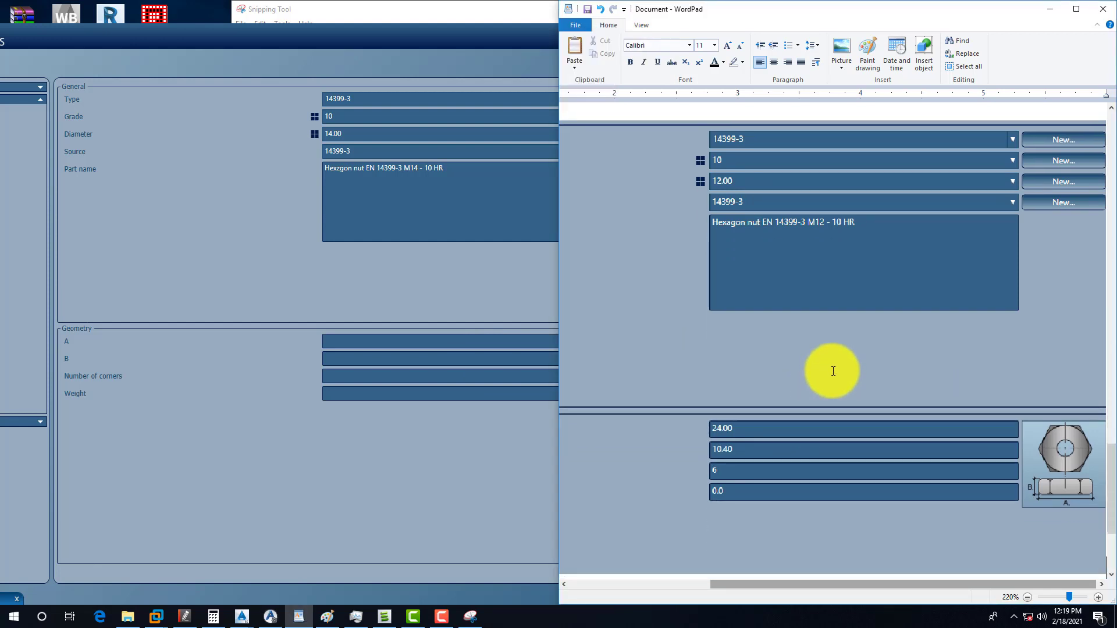
scroll(830, 371, "down", 2, "ctrl")
scroll(833, 371, "down", 1, "ctrl")
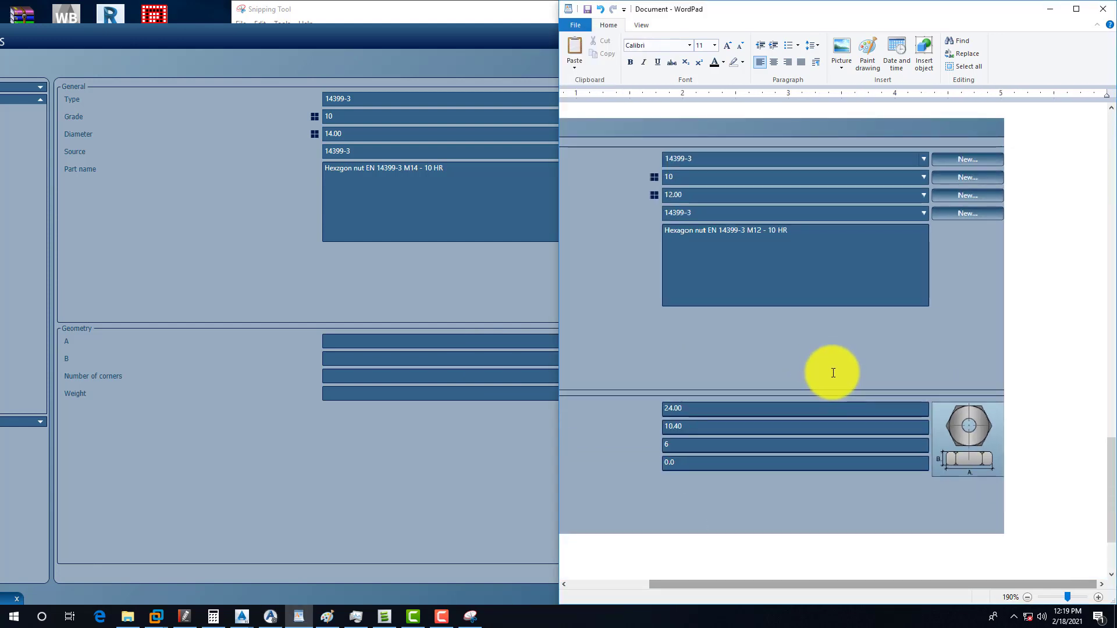
left_click(242, 254)
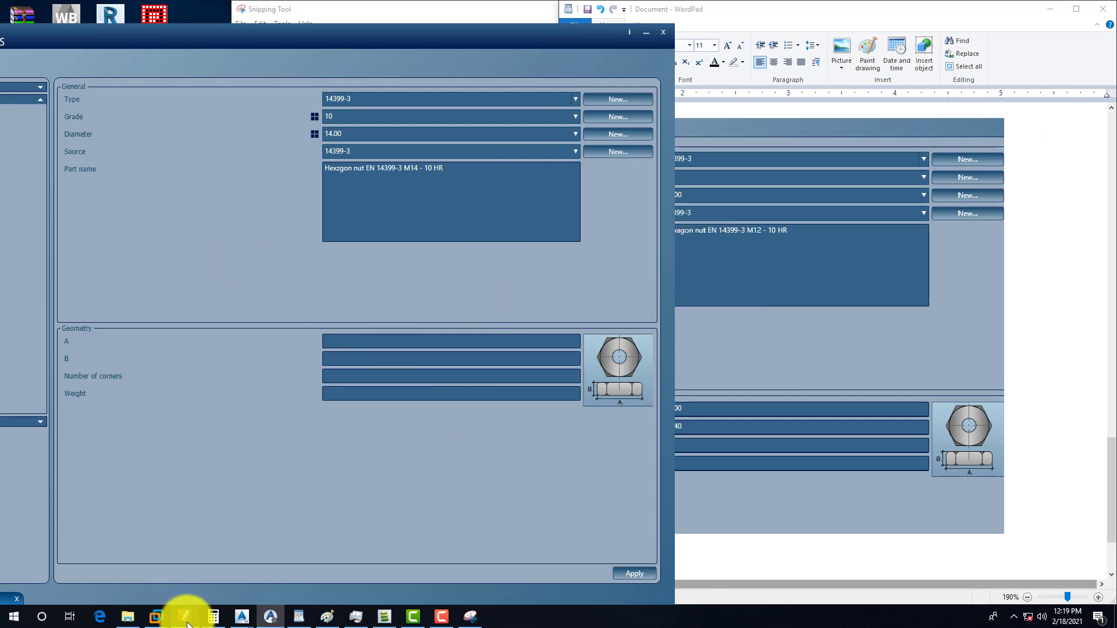
mouse_move(184, 620)
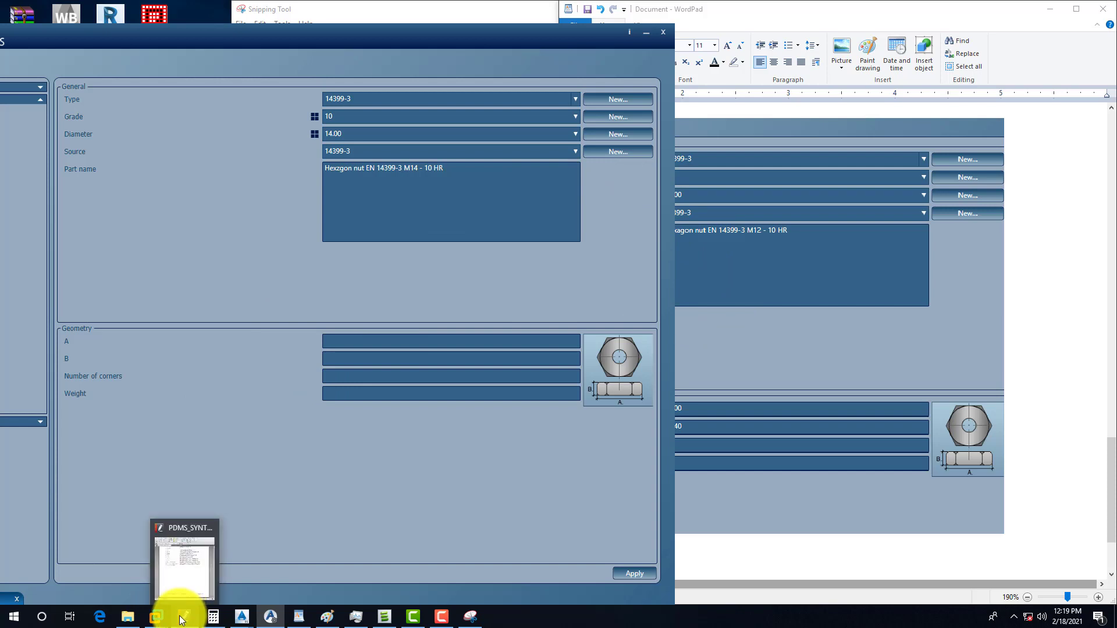
left_click(722, 506)
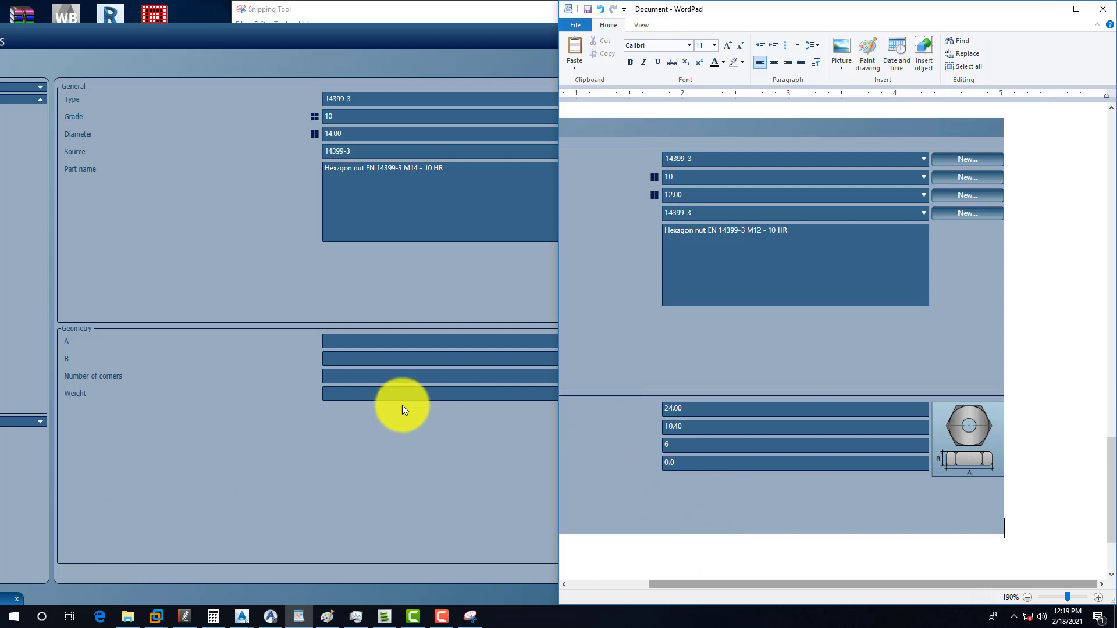
left_click(184, 616)
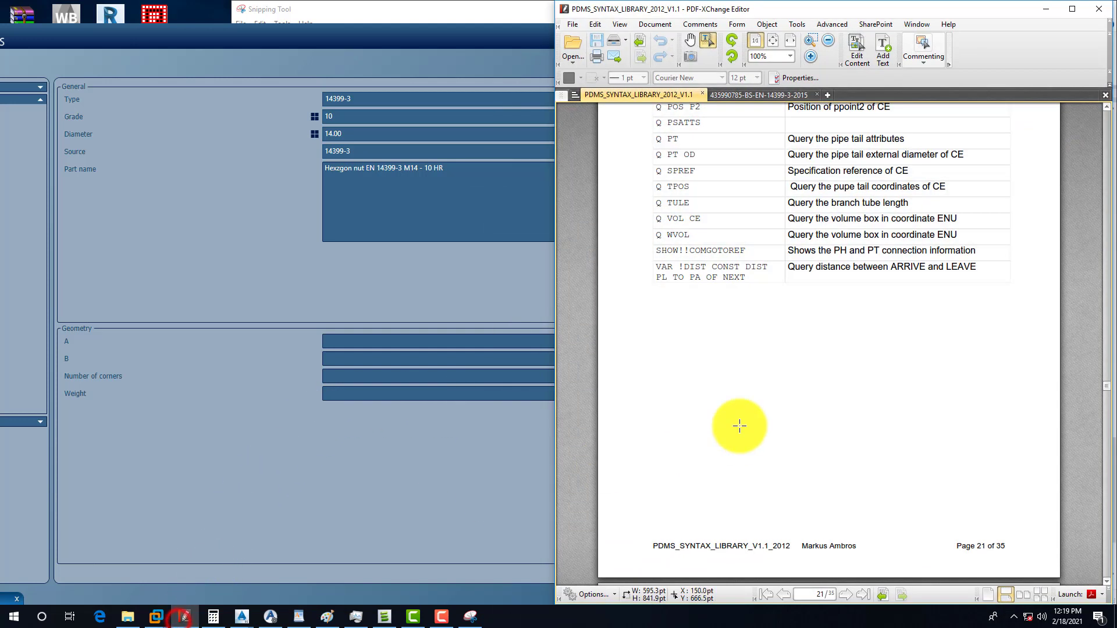
left_click(733, 93)
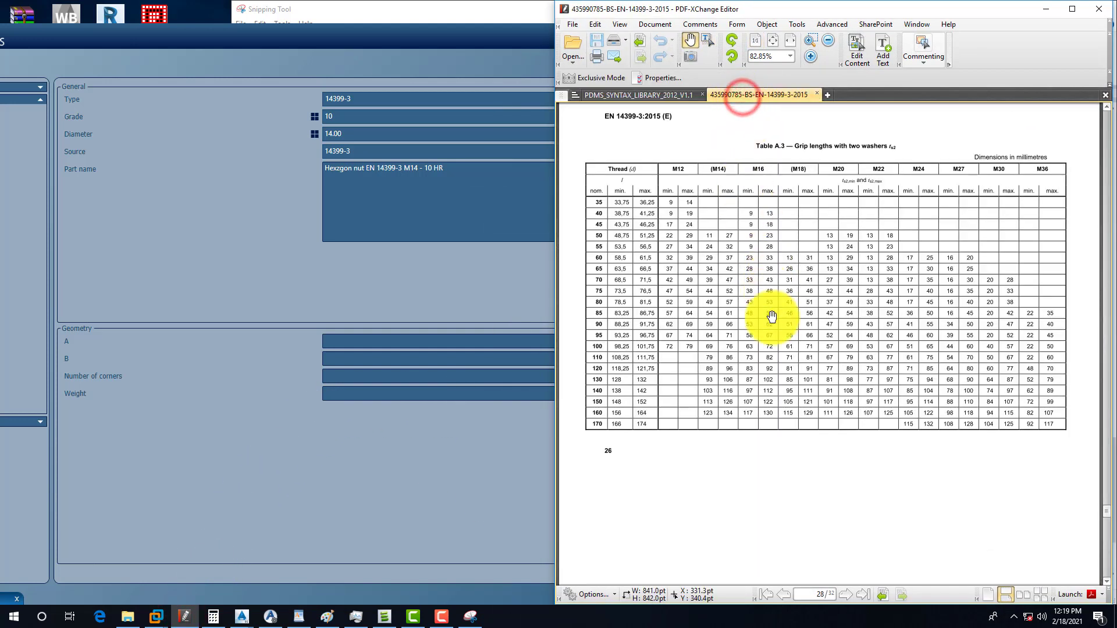
left_click_drag(815, 273, 816, 330)
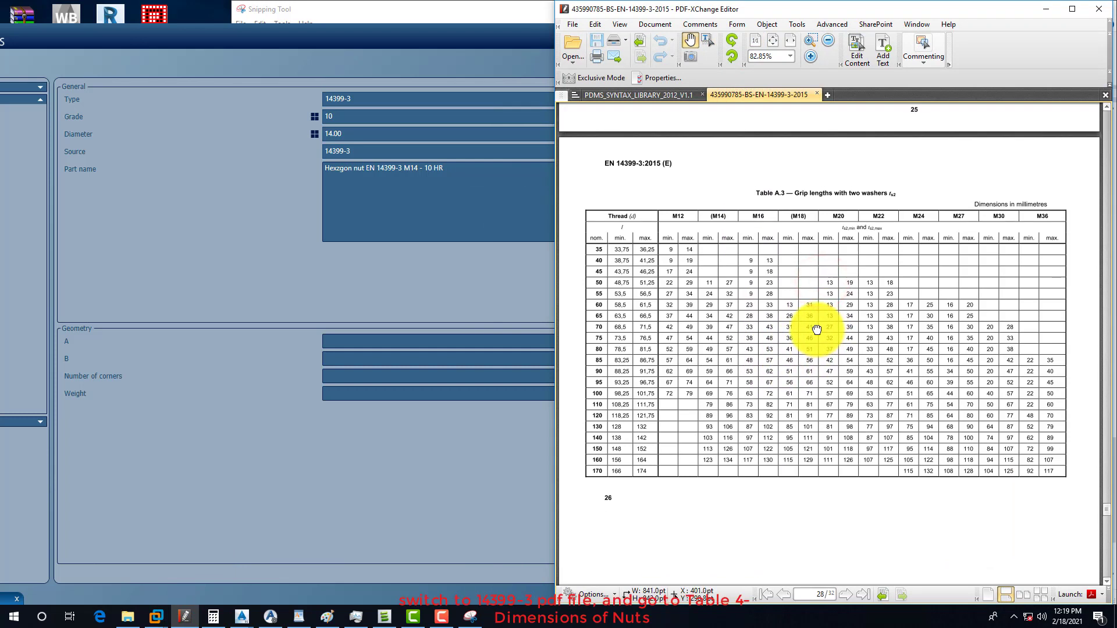
left_click_drag(816, 329, 785, 522)
left_click_drag(808, 269, 787, 381)
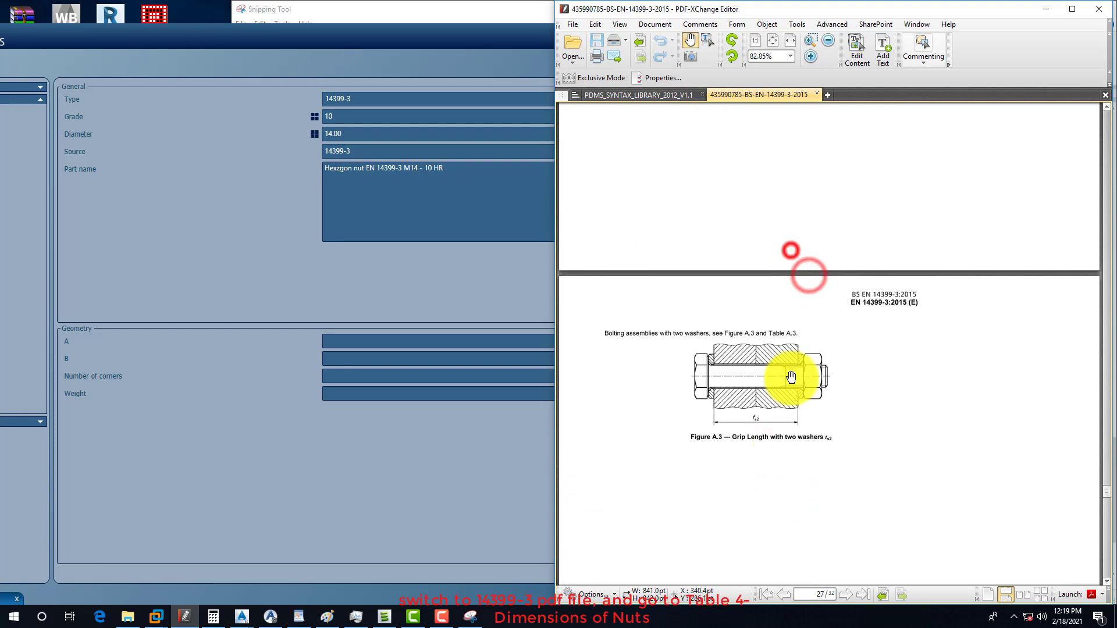
left_click_drag(787, 245, 793, 512)
left_click_drag(785, 302, 761, 553)
left_click_drag(756, 204, 738, 451)
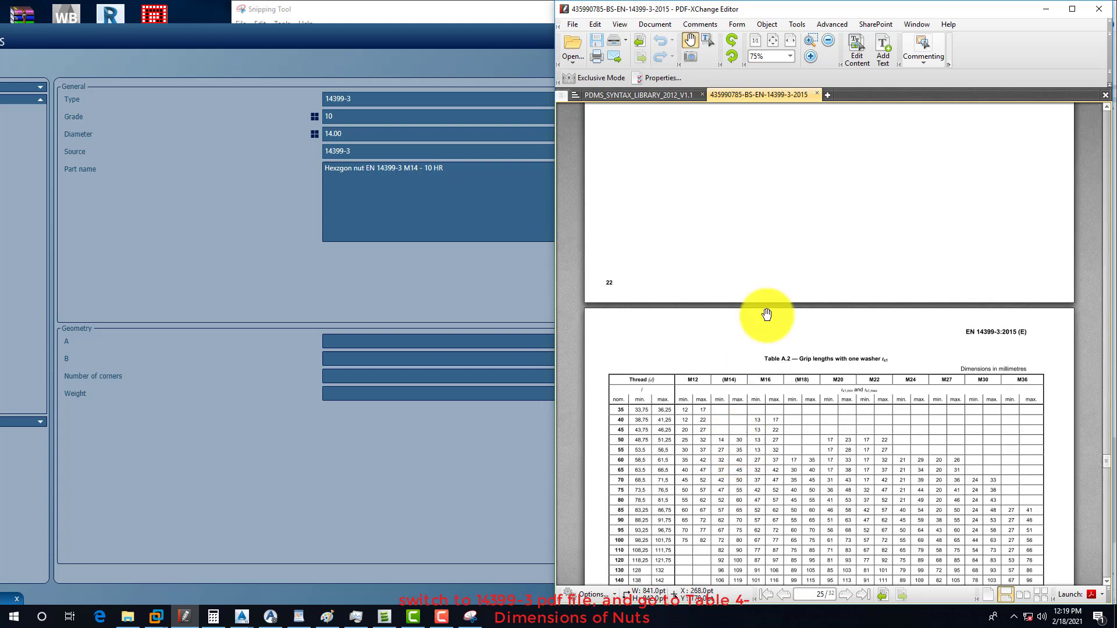
scroll(765, 312, "down", 1, "ctrl")
left_click_drag(770, 239, 756, 523)
left_click_drag(760, 287, 723, 524)
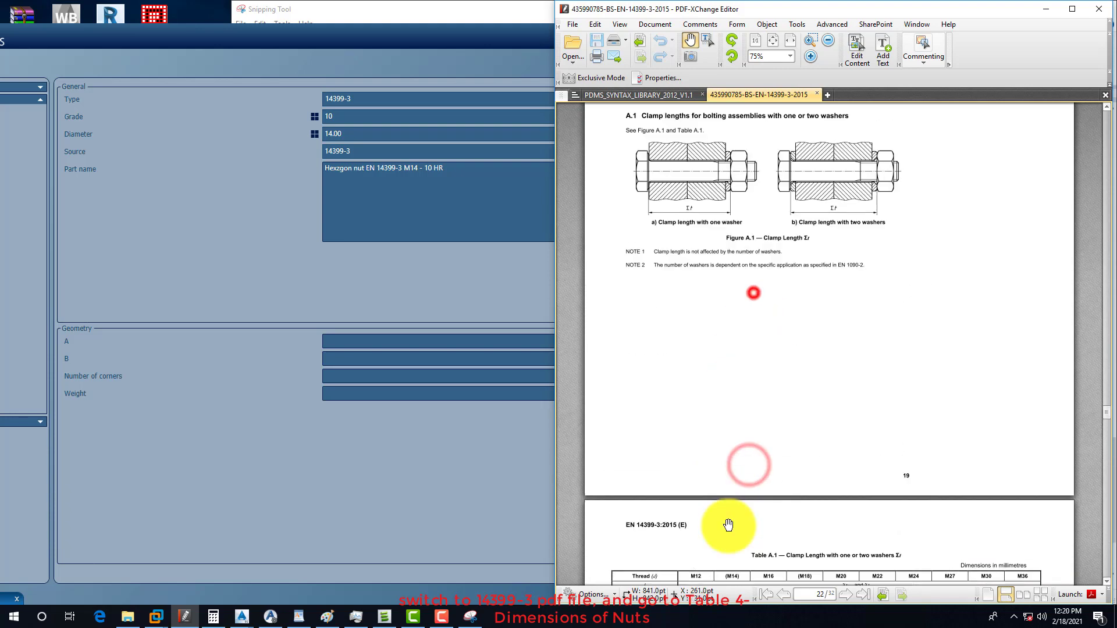
left_click_drag(738, 256, 721, 568)
left_click_drag(727, 233, 734, 568)
left_click_drag(726, 304, 736, 582)
left_click_drag(748, 269, 777, 429)
left_click_drag(775, 257, 823, 429)
left_click_drag(838, 285, 768, 403)
left_click_drag(752, 296, 753, 471)
left_click_drag(739, 270, 793, 460)
left_click_drag(793, 279, 743, 491)
left_click_drag(756, 291, 743, 491)
left_click_drag(770, 266, 741, 491)
left_click_drag(760, 304, 743, 443)
left_click_drag(759, 265, 749, 331)
left_click_drag(780, 424, 777, 229)
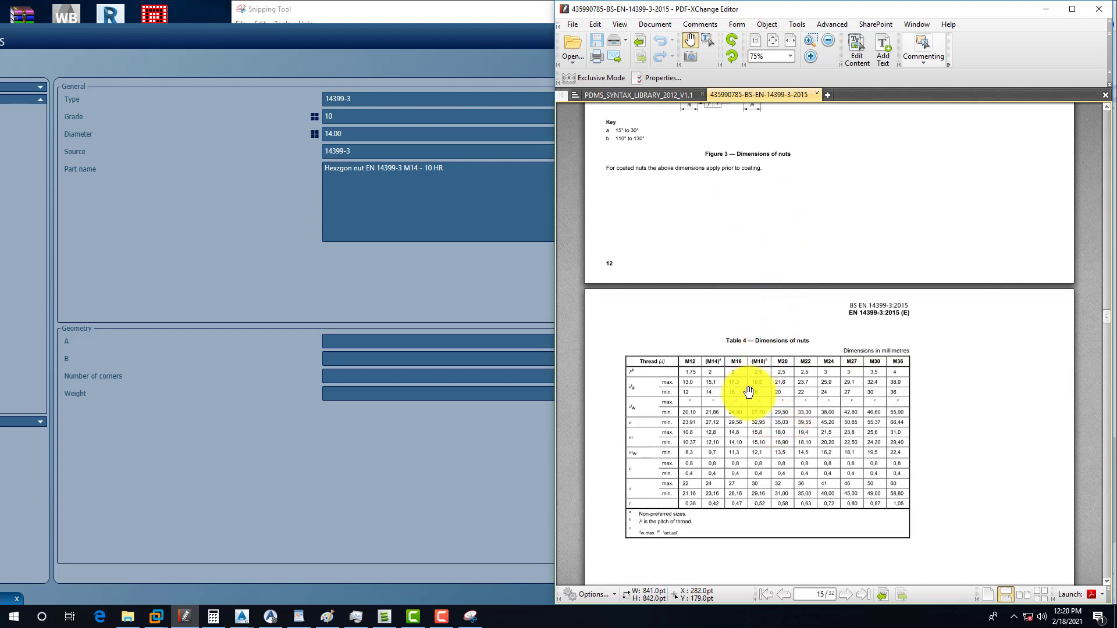
left_click_drag(740, 409, 741, 394)
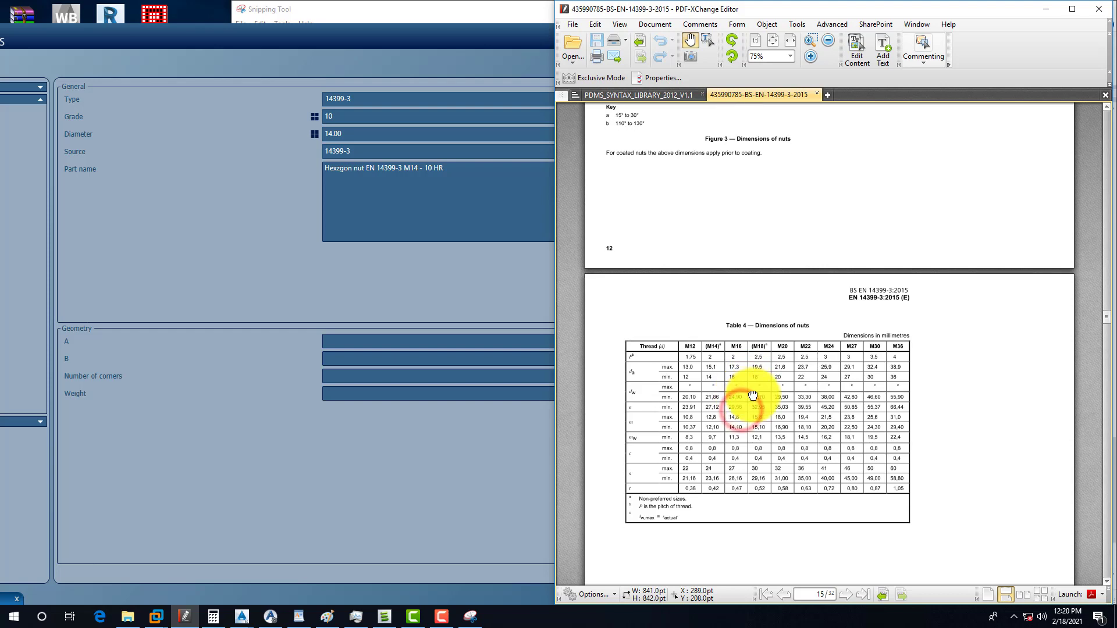
Examine the nut dimensions in Figure 3 against the Management Tools nut preview and the M14 column of Table 4
left_click_drag(749, 297, 730, 478)
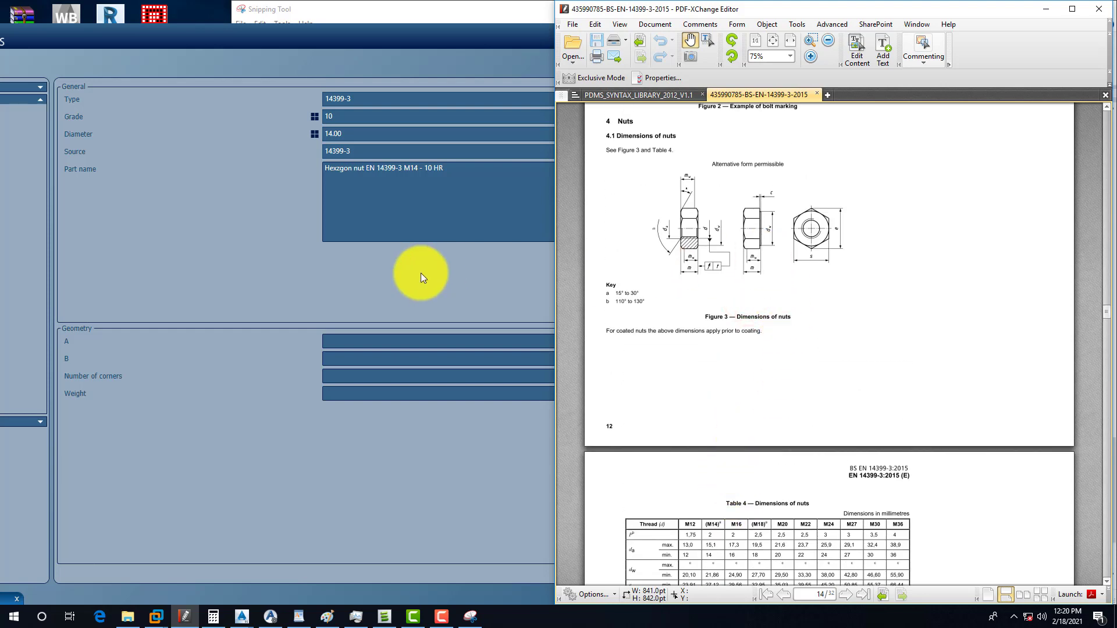
left_click(394, 271)
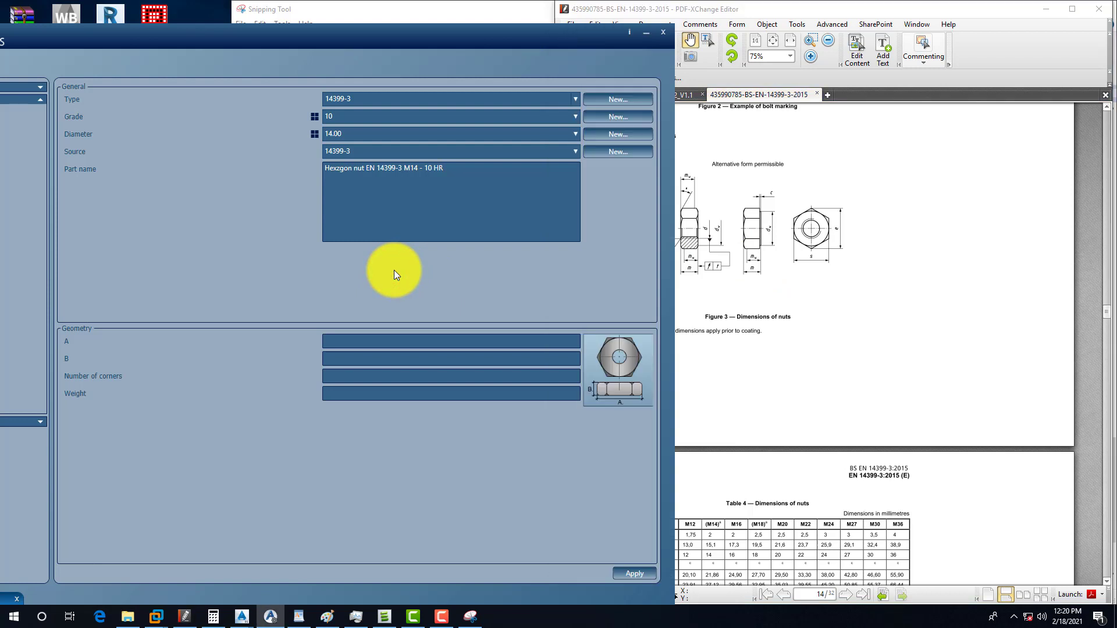
left_click(798, 272)
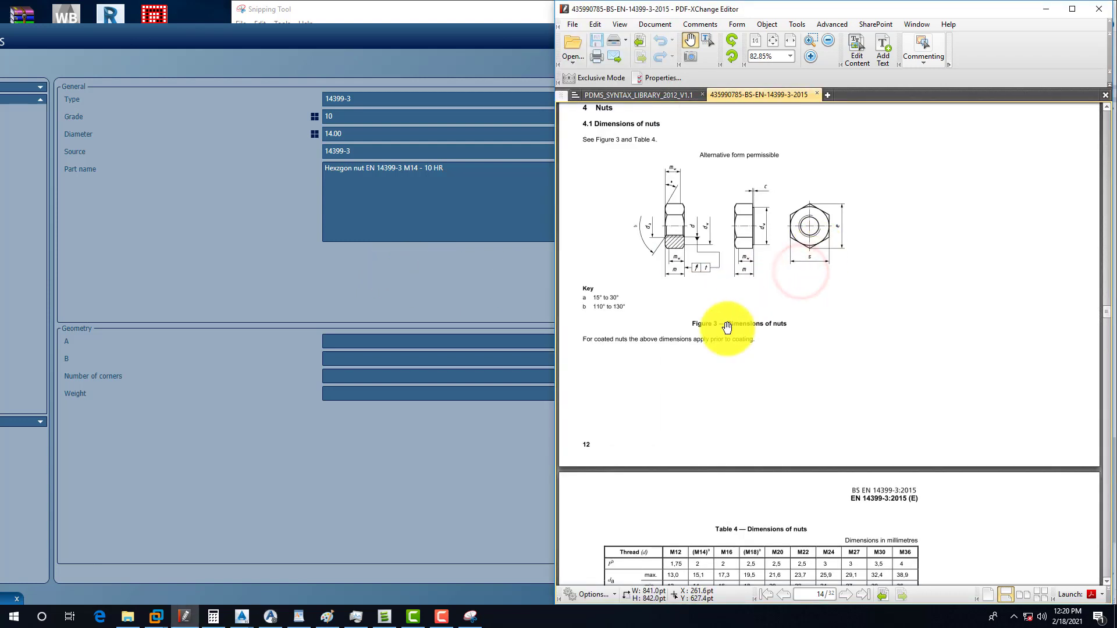
left_click_drag(727, 328, 785, 297)
left_click_drag(803, 221, 822, 154)
left_click_drag(722, 439, 722, 416)
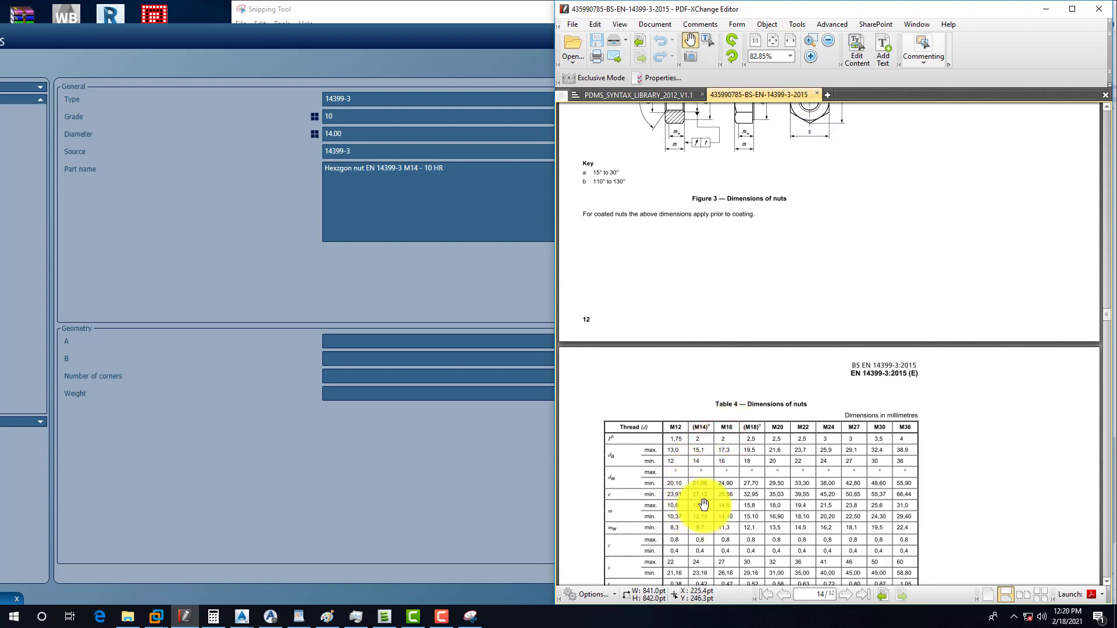
left_click_drag(704, 504, 704, 496)
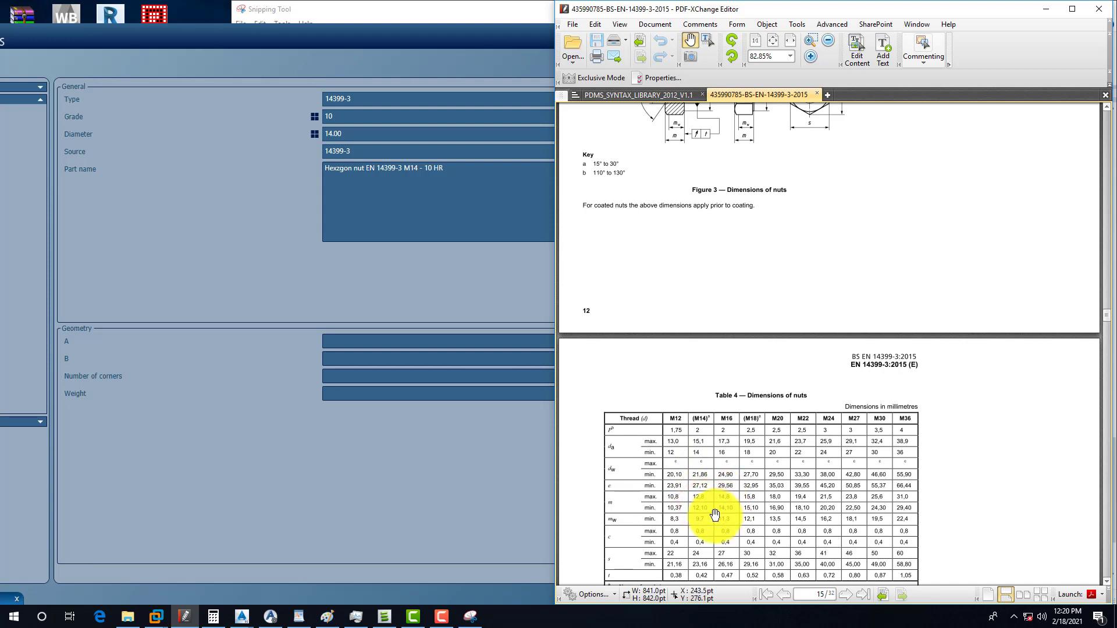
left_click_drag(702, 521, 700, 504)
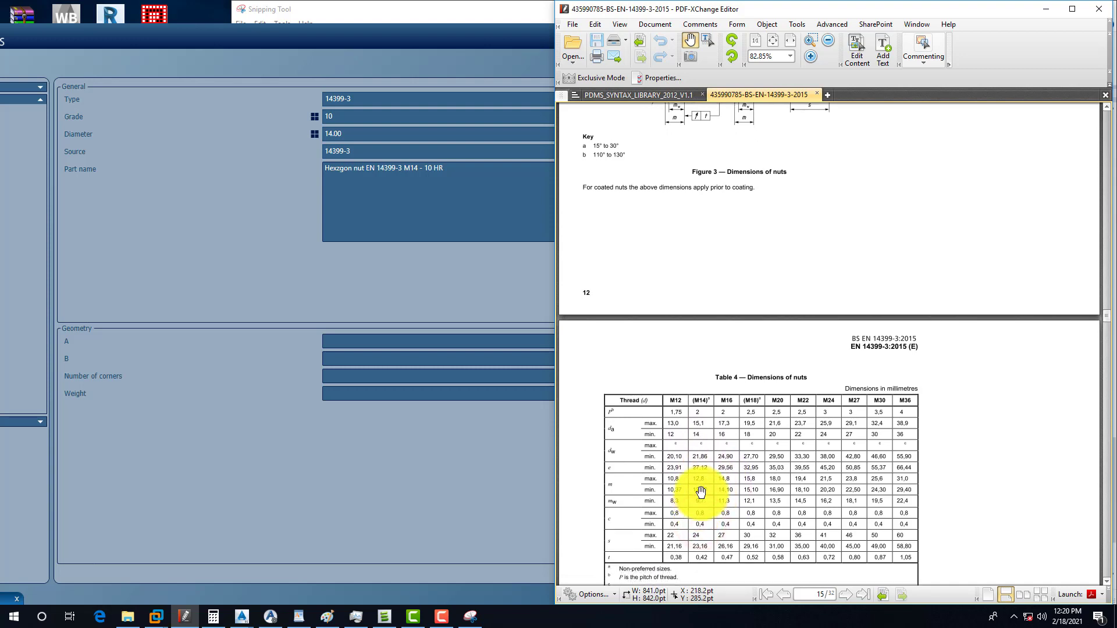
scroll(720, 429, "up", 3)
left_click_drag(724, 427, 722, 273)
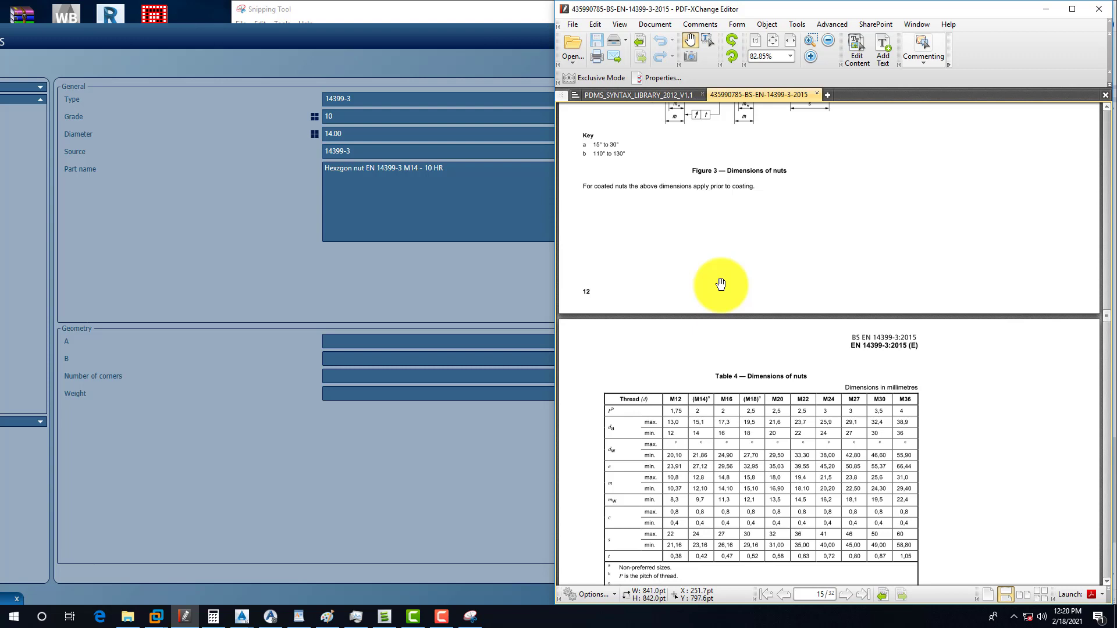
Set the nut's geometry dimension A to 27.12, the M14 value e from Table 4
left_click(701, 470)
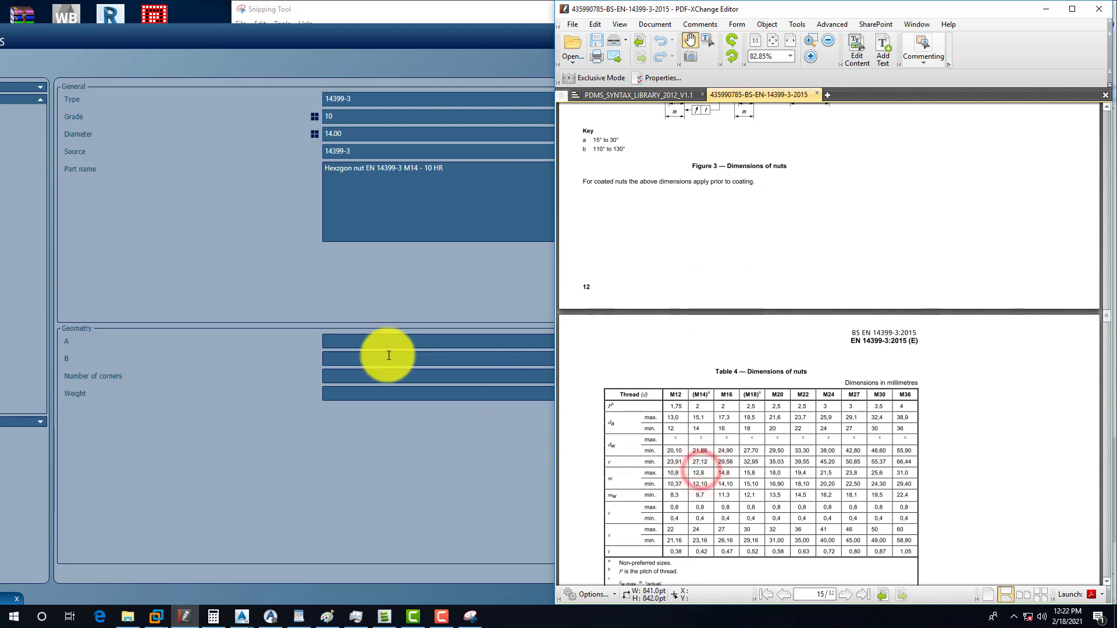
left_click(699, 468)
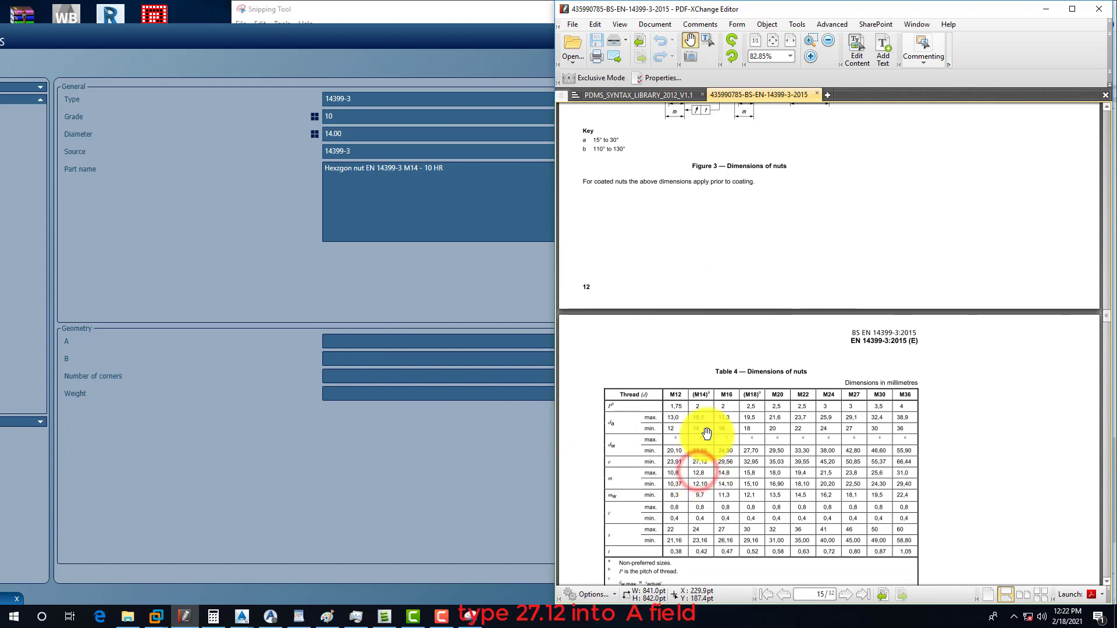
scroll(707, 433, "up", 1)
left_click(361, 341)
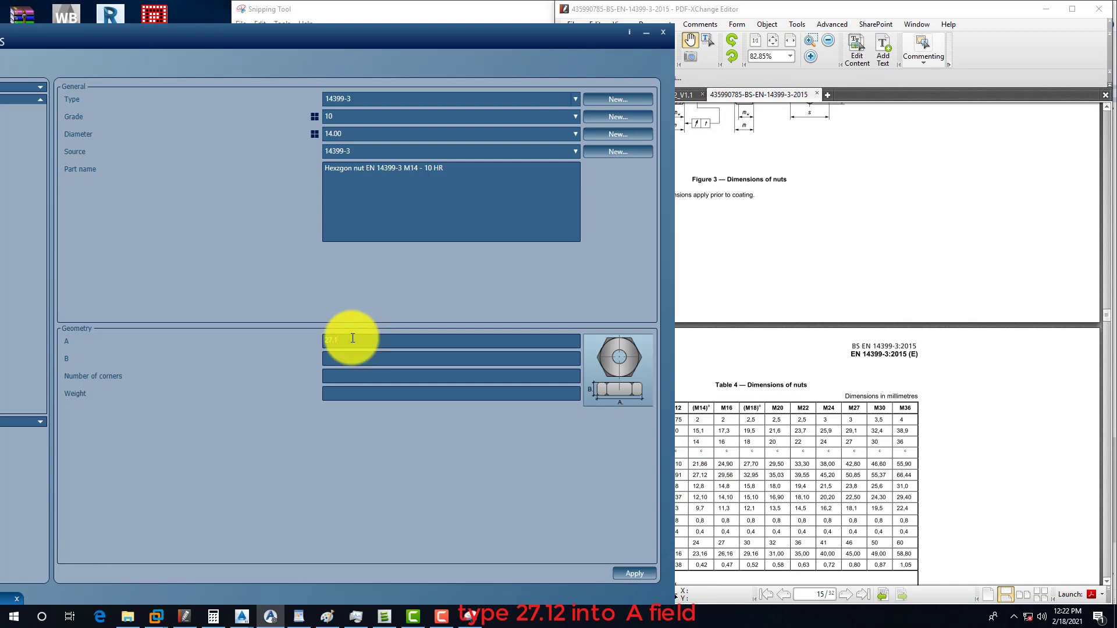
type("27.12")
left_click(336, 358)
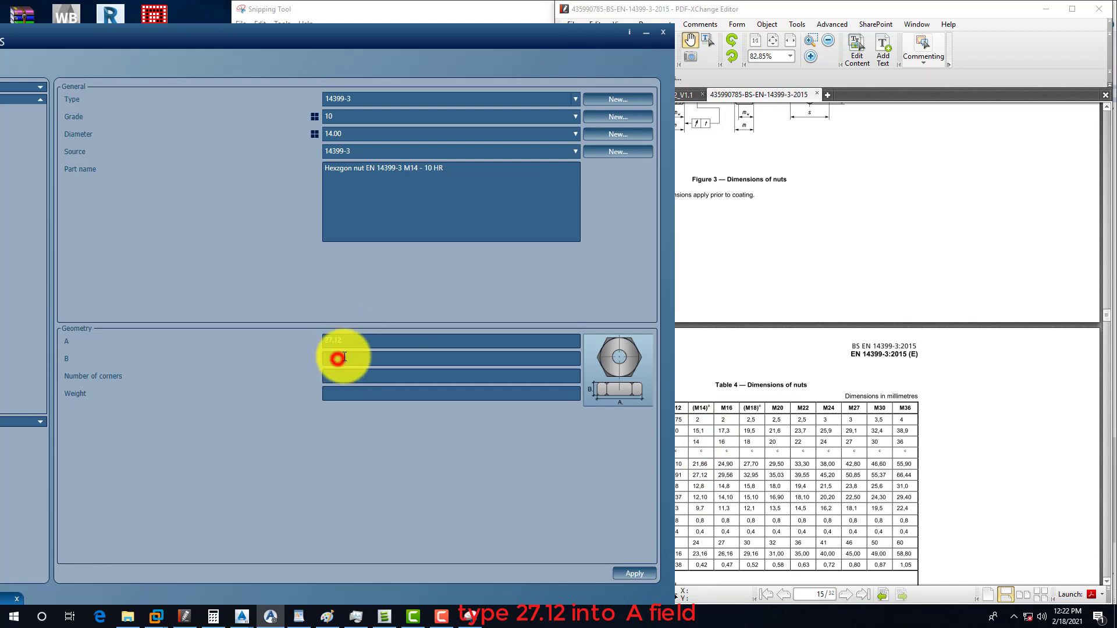
left_click(878, 465)
scroll(662, 274, "up", 5)
left_click(666, 275)
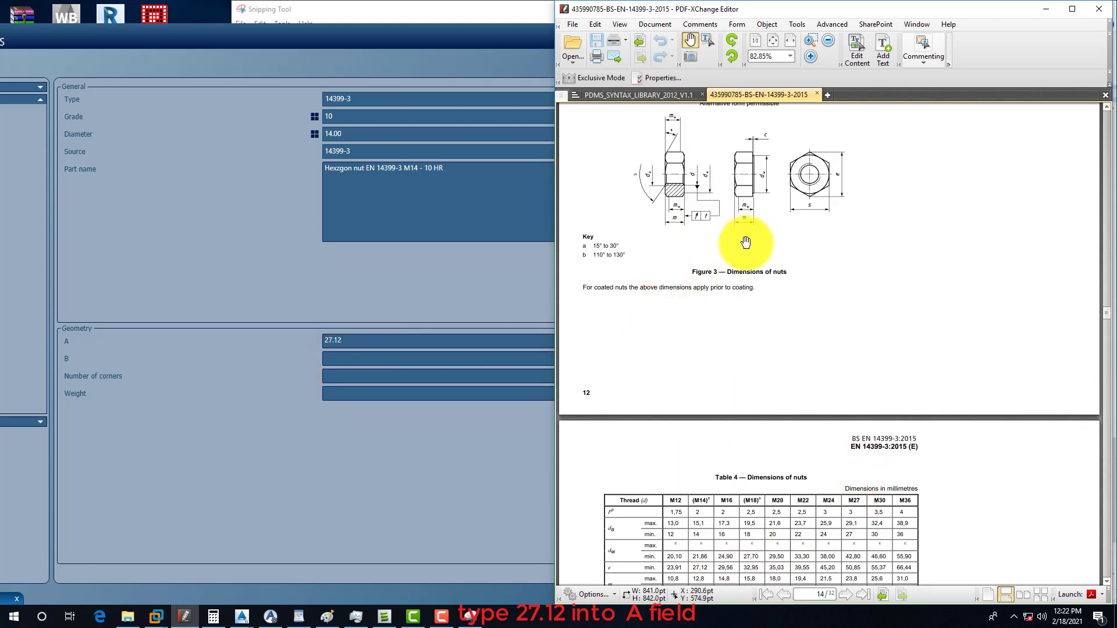
left_click(666, 220)
left_click_drag(673, 229, 678, 224)
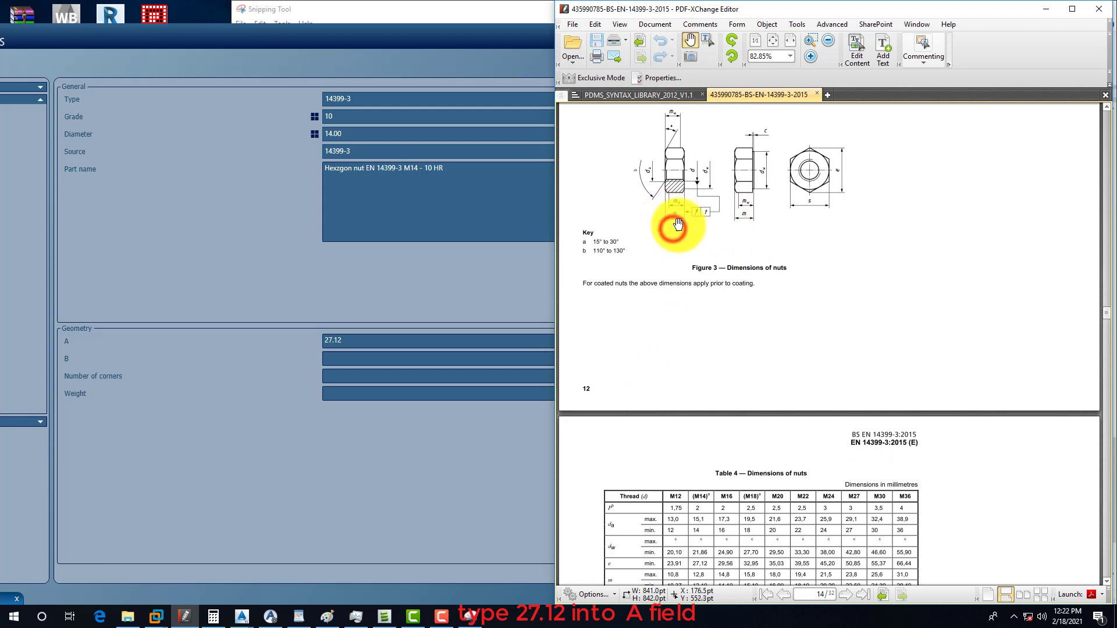
left_click_drag(678, 425, 698, 291)
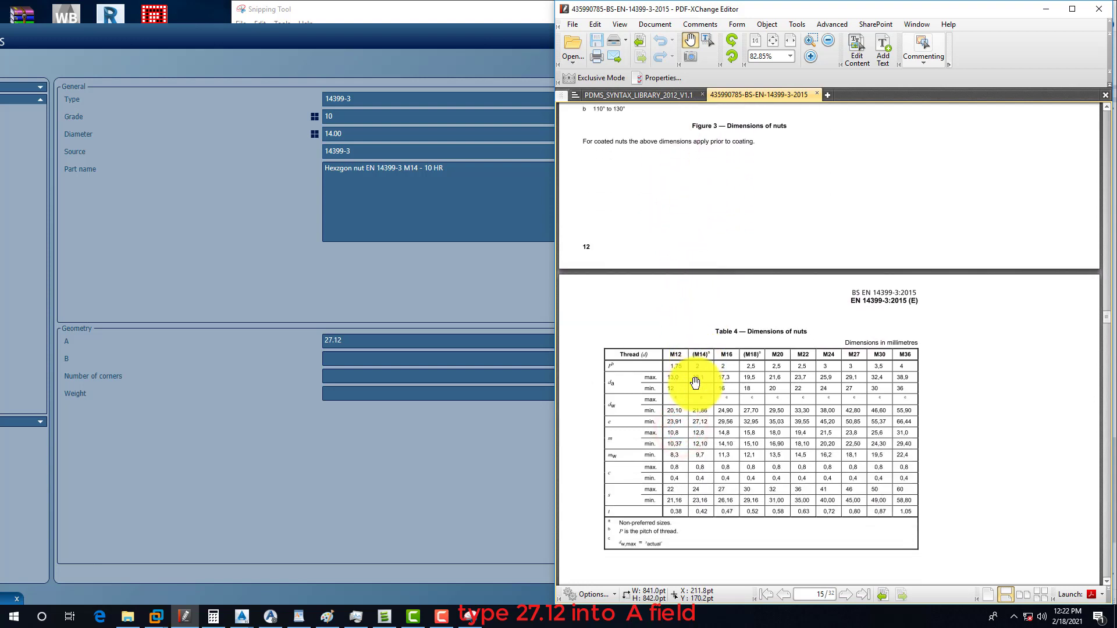
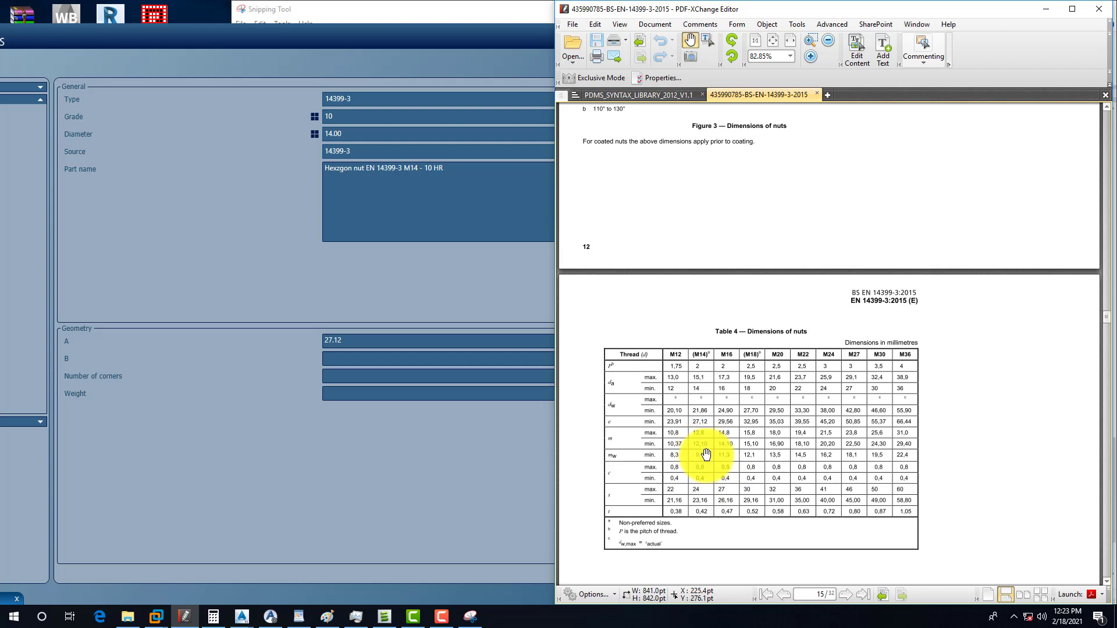
Set the nut's geometry dimension B to 12 and check the M12 nut's geometry values in the WordPad record
left_click(339, 361)
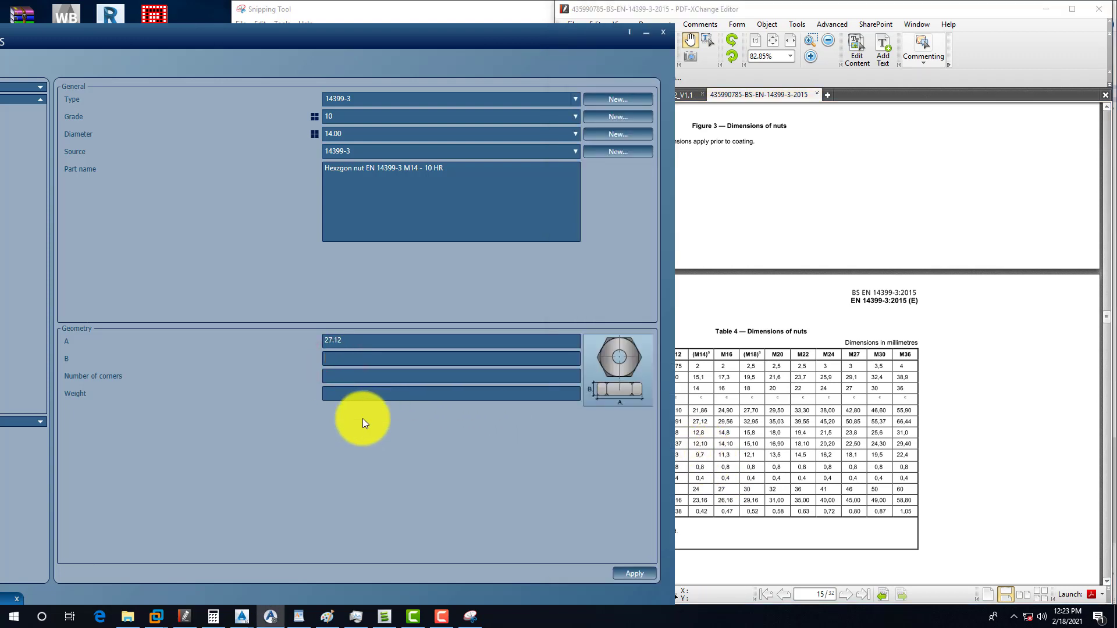
type("12")
left_click(328, 371)
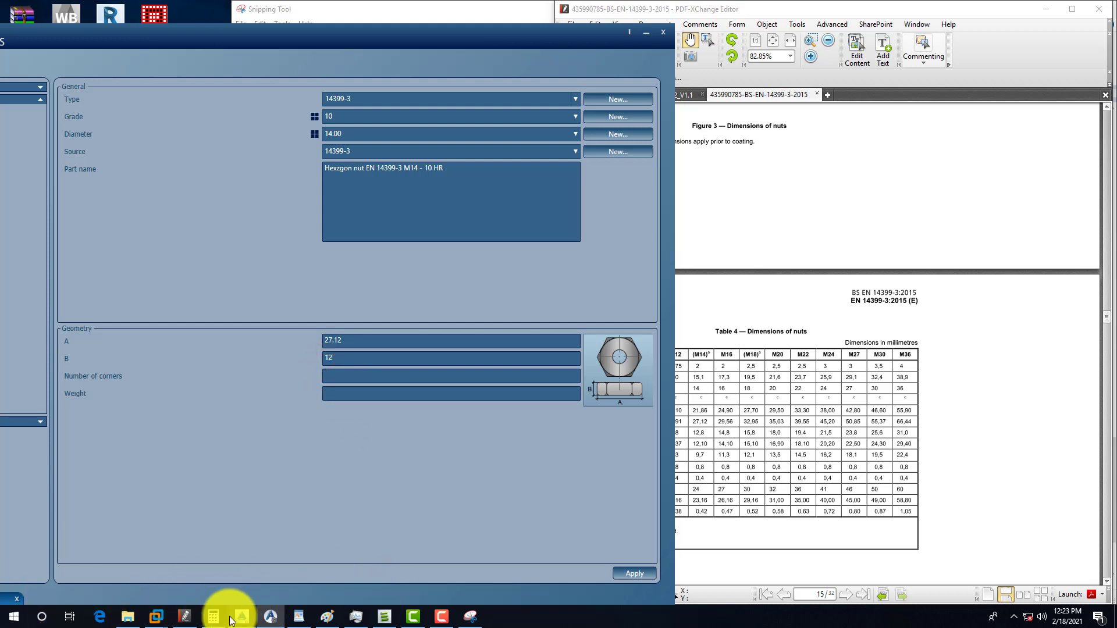
left_click(298, 616)
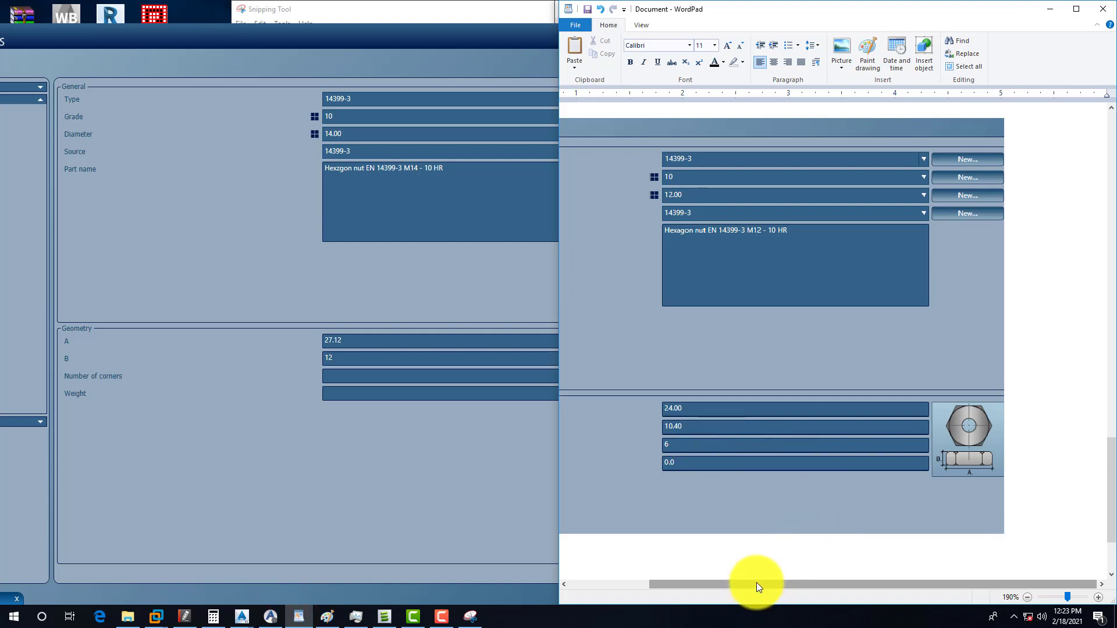
left_click_drag(756, 581, 665, 583)
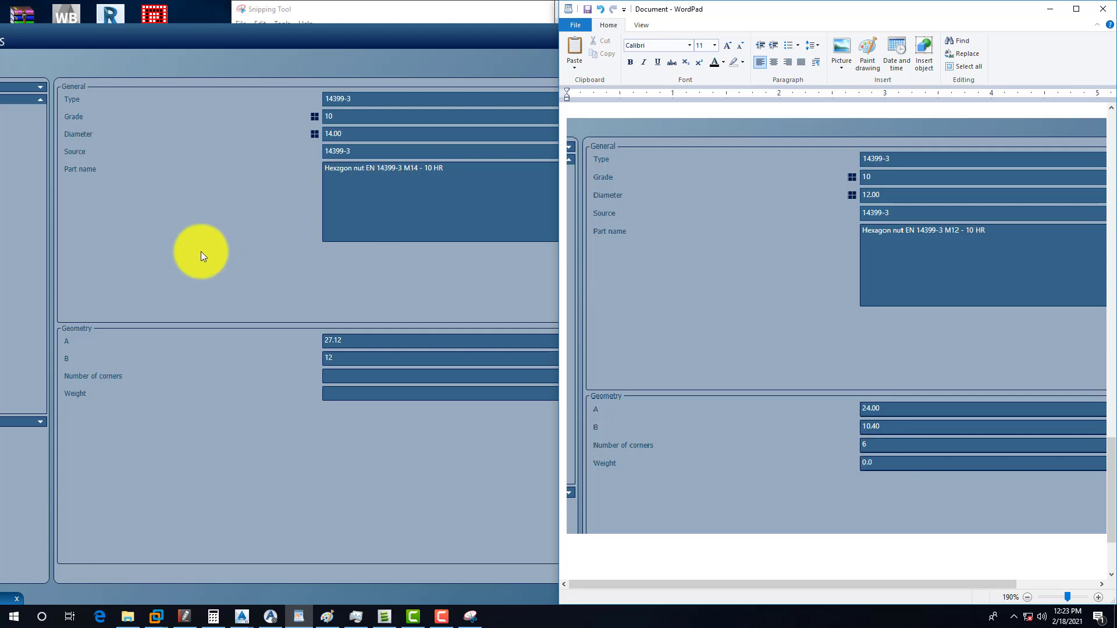
left_click(287, 444)
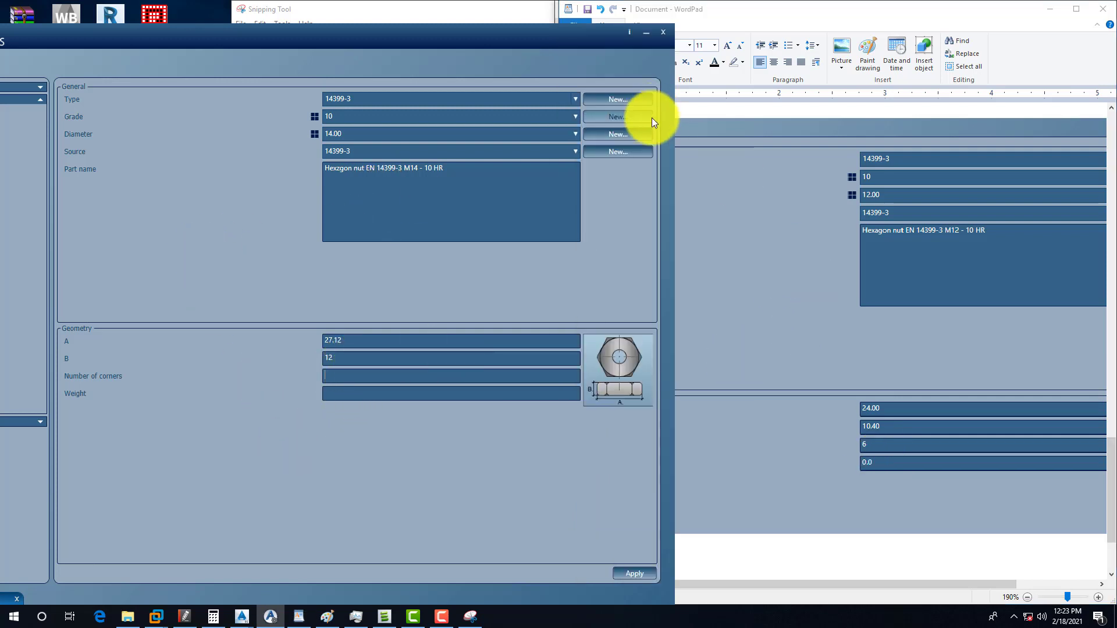
Recheck the M14 column of Table 4 in PDF-XChange Editor and set the nut's geometry dimension B to 12.1
left_click(185, 616)
scroll(745, 477, "down", 1)
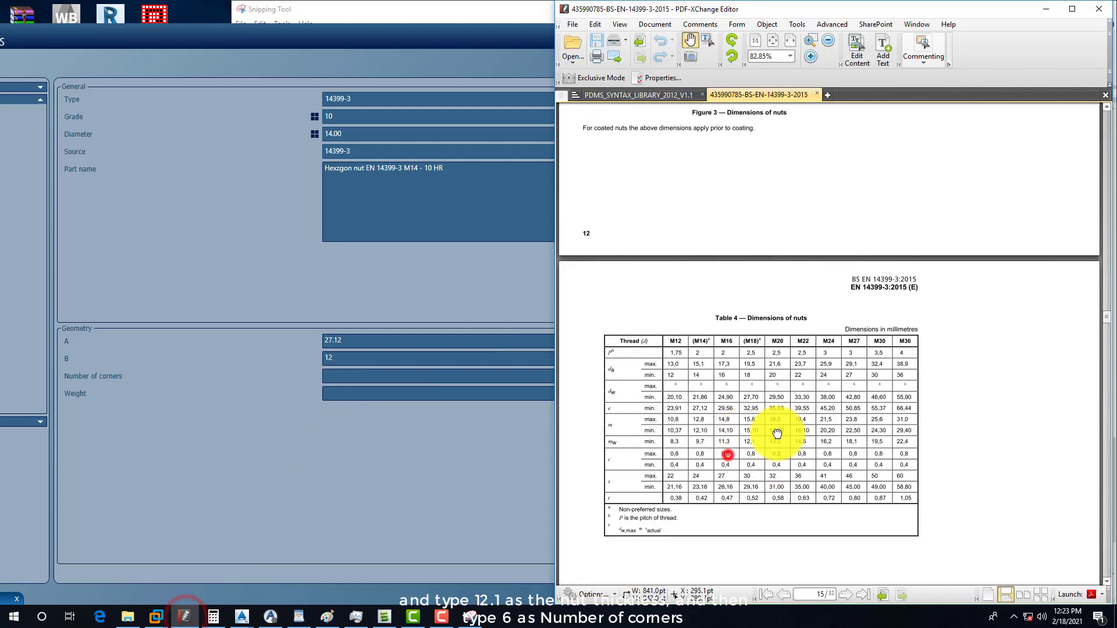
left_click(721, 422)
left_click(340, 357)
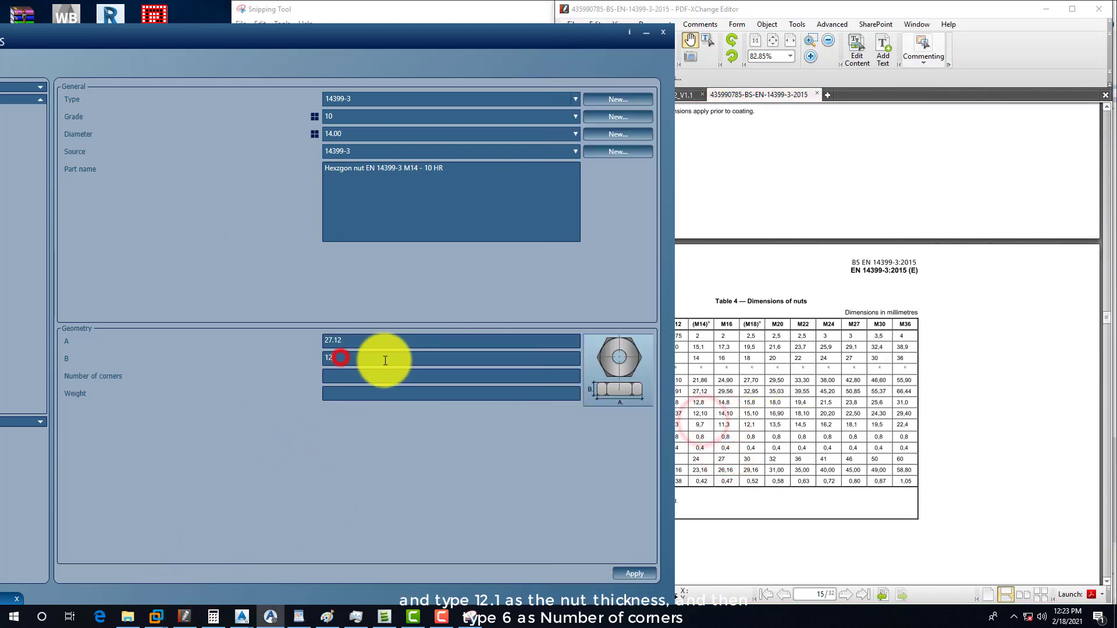
type(".1")
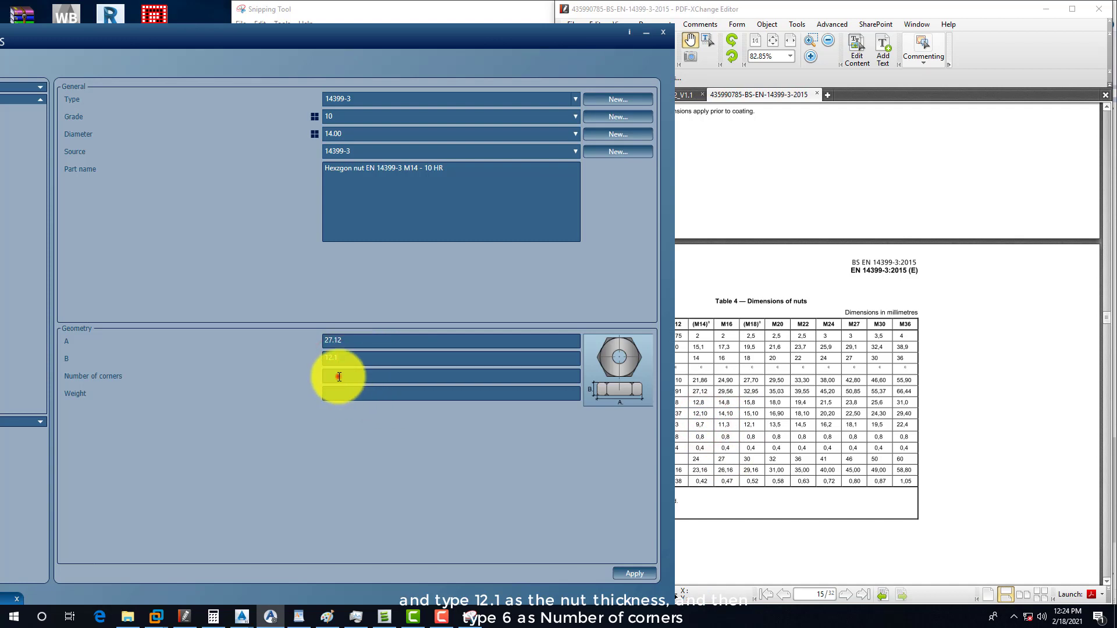
Set the nut's number of corners to 6 and weight to 0, following the WordPad record, and apply the nut data
left_click(338, 377)
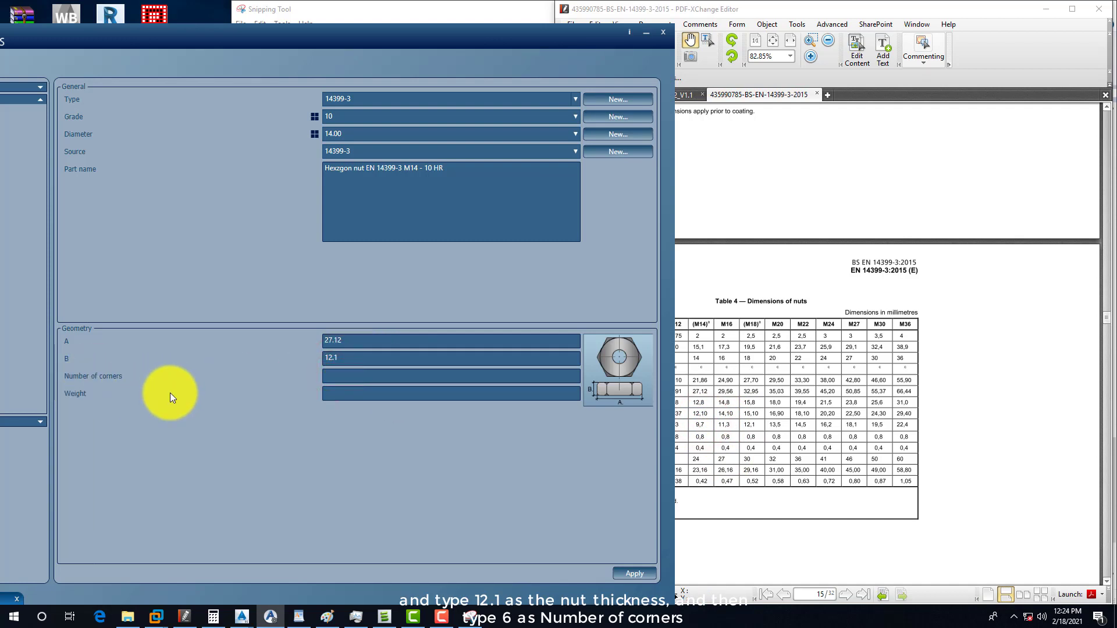
type("6")
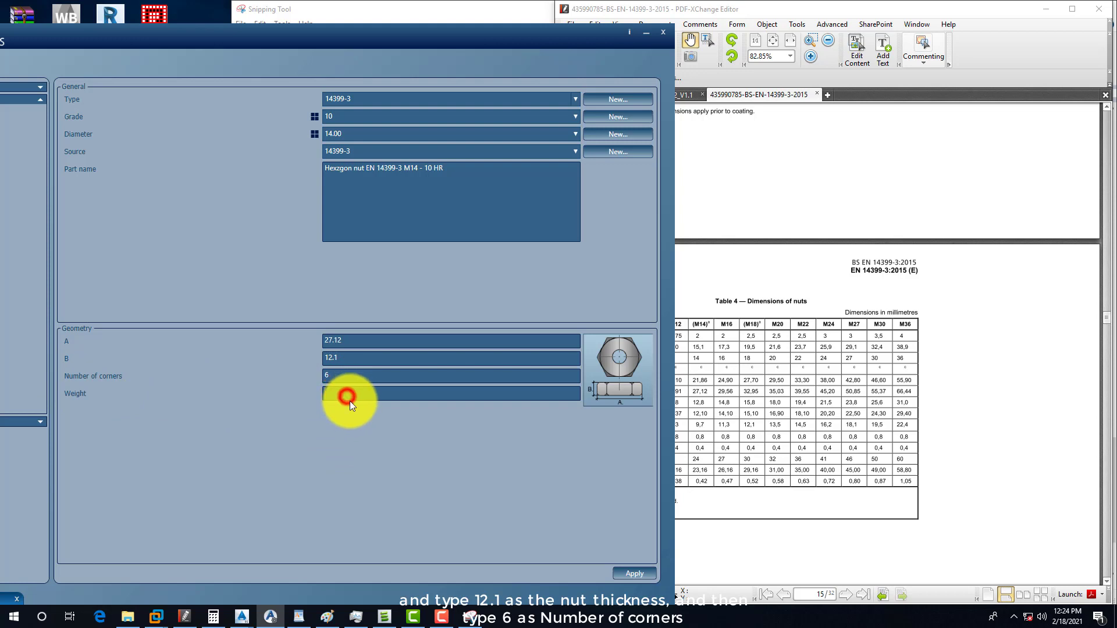
left_click(853, 479)
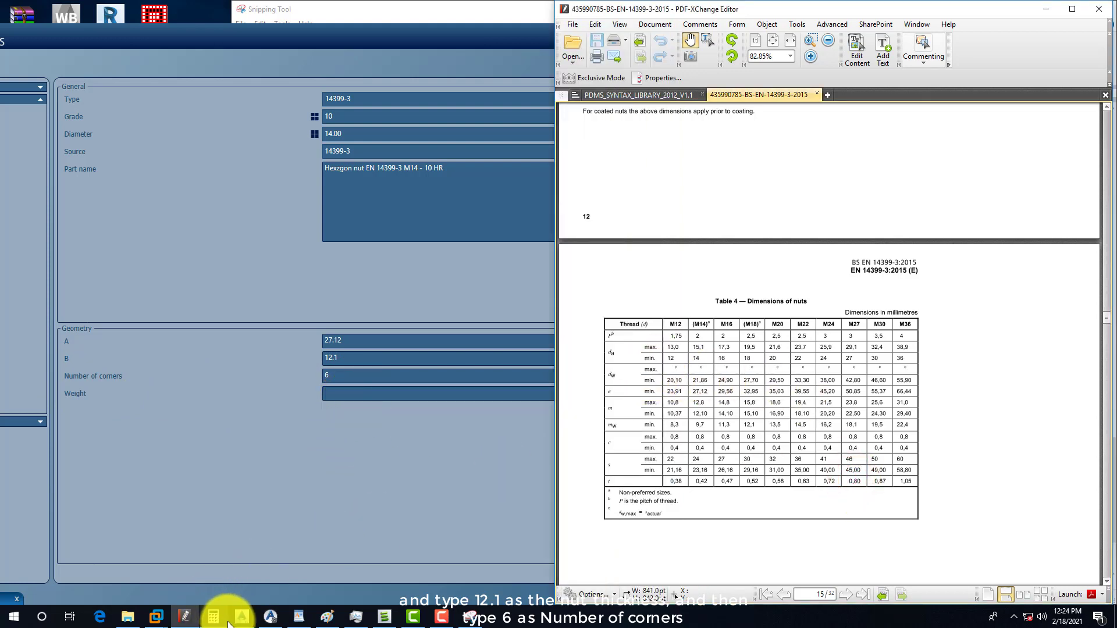
left_click(299, 617)
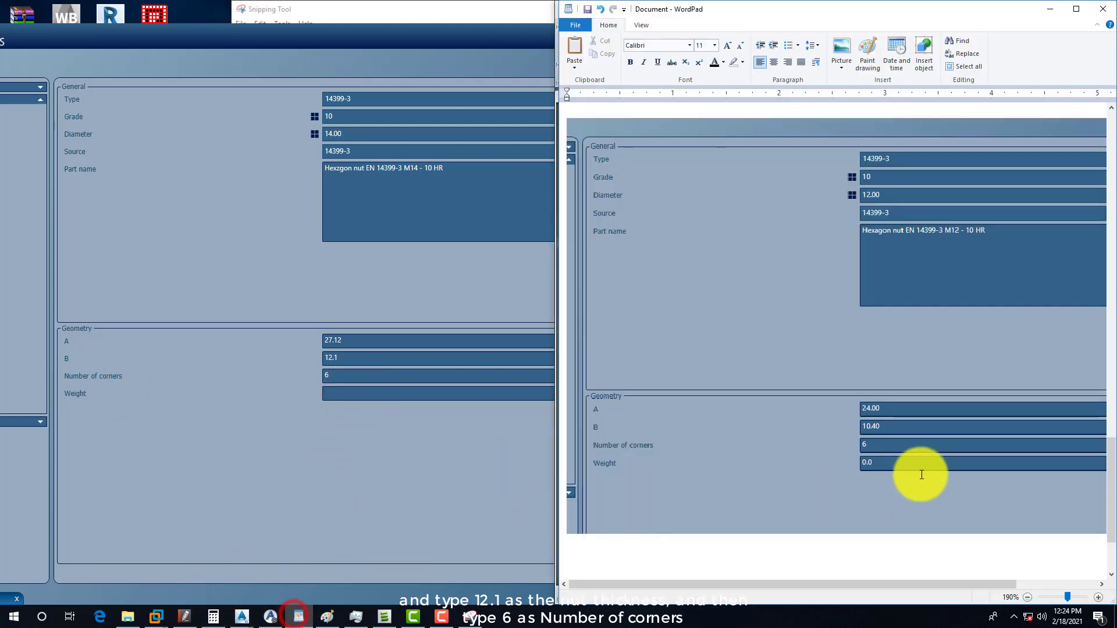
left_click(338, 396)
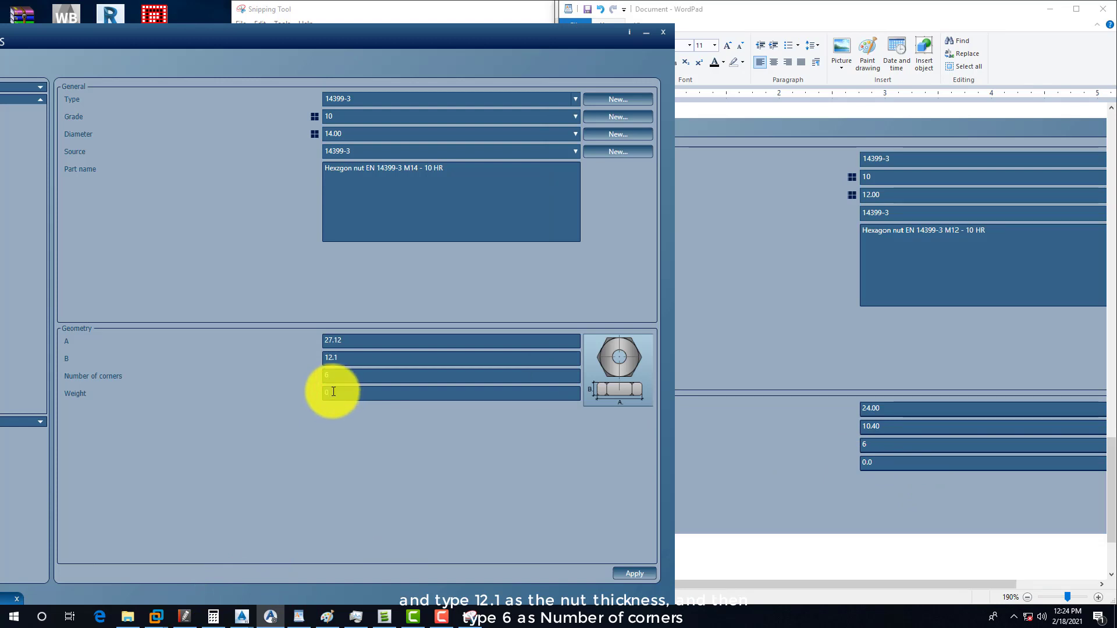
left_click(351, 380)
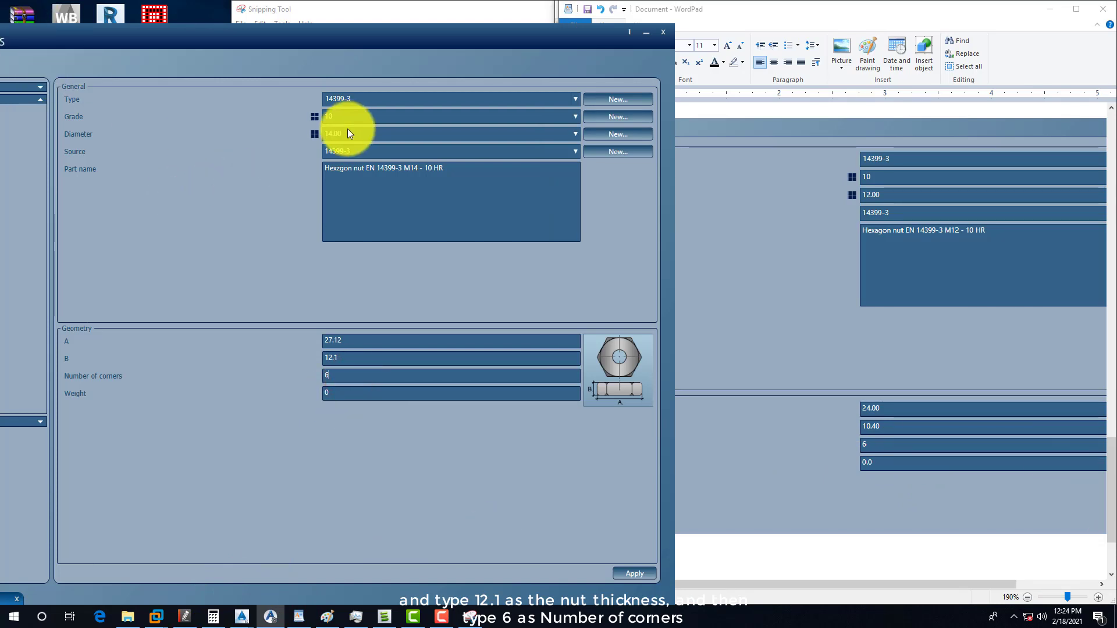
left_click_drag(197, 40, 445, 38)
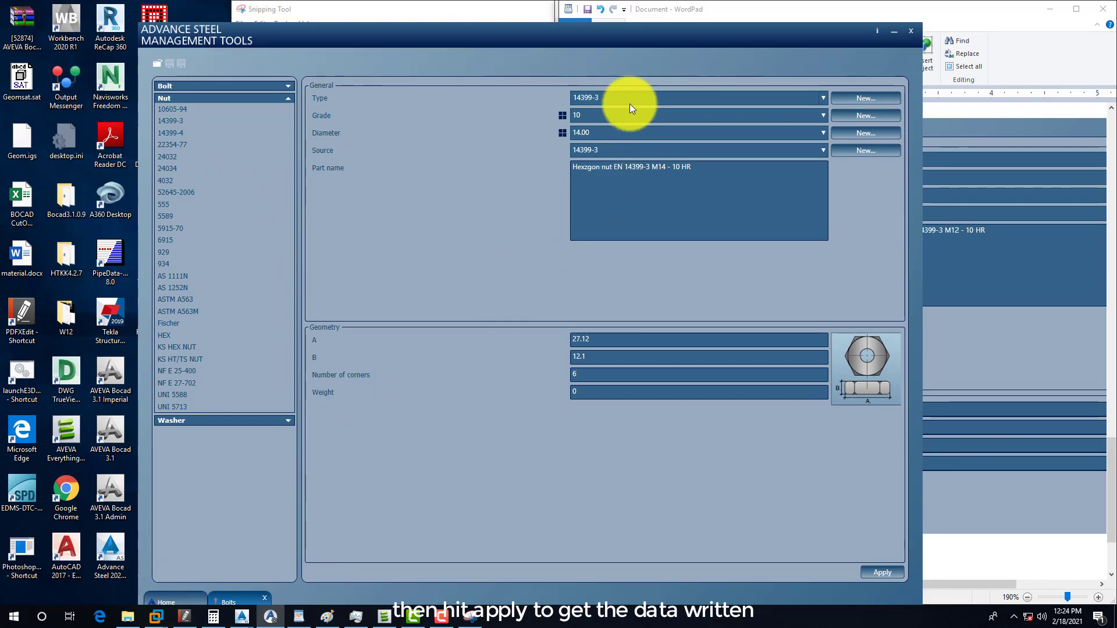
left_click(882, 572)
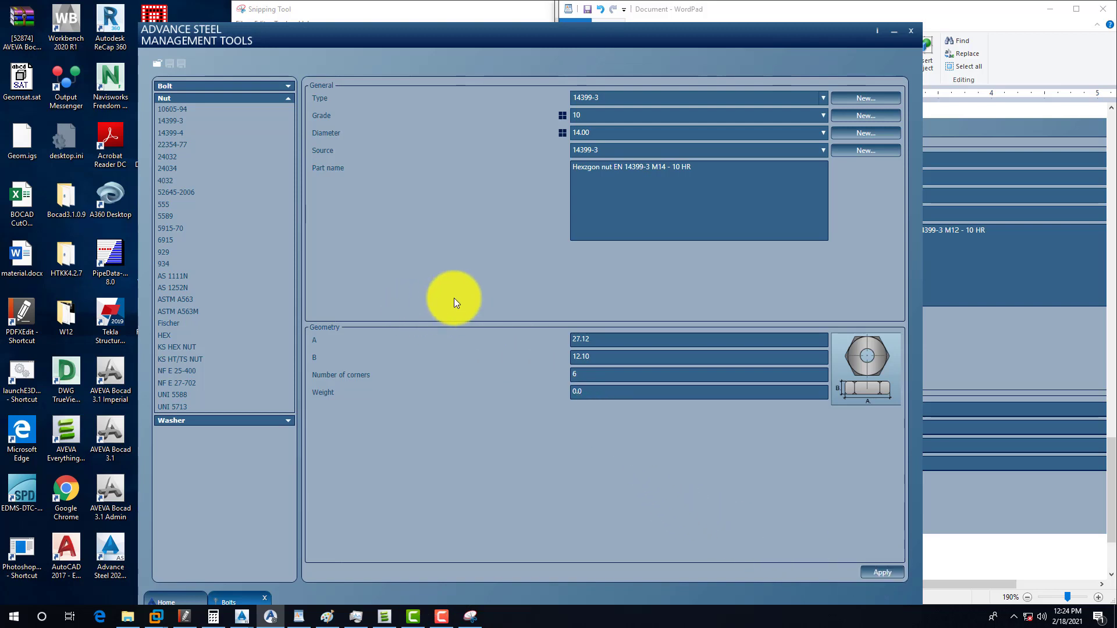
Leave the nut category and open the EN 14399-3 standard in the bolt category
left_click(287, 98)
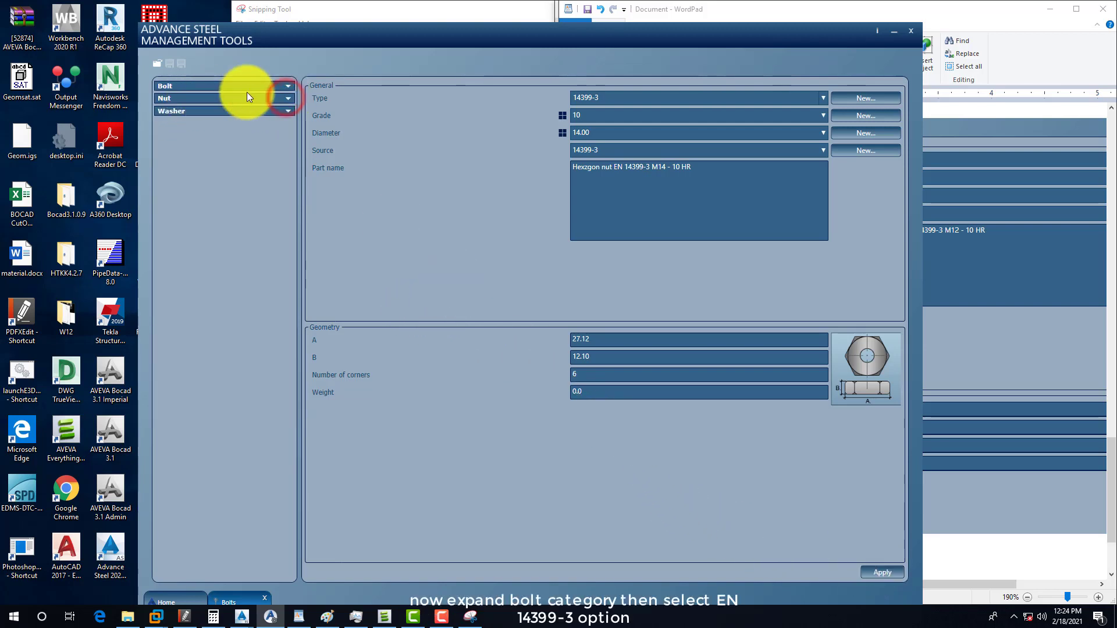
left_click(288, 87)
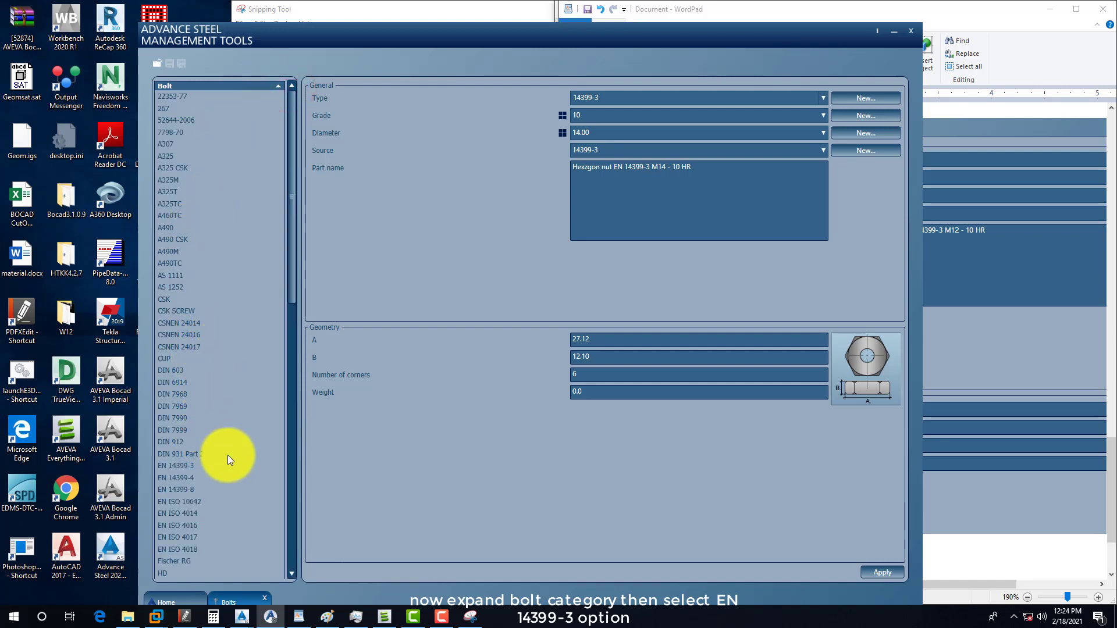
left_click(180, 466)
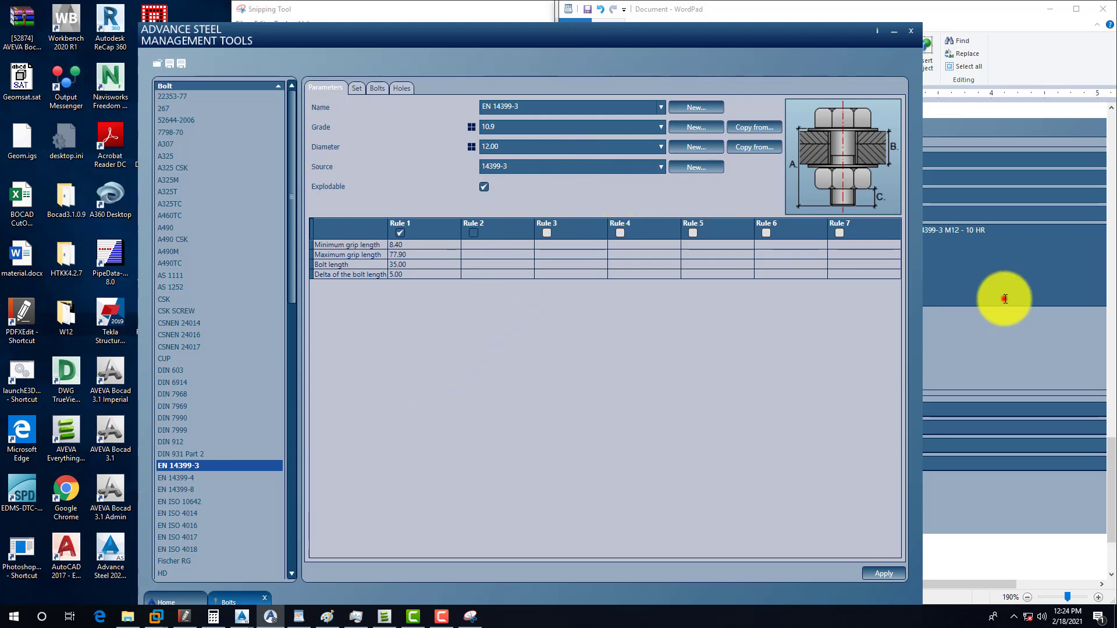
Switch to WordPad and review the recorded M12 bolt assembly and bolt screenshots against the EN 14399-3 bolt parameters
left_click(1004, 298)
scroll(762, 334, "down", 6, "ctrl")
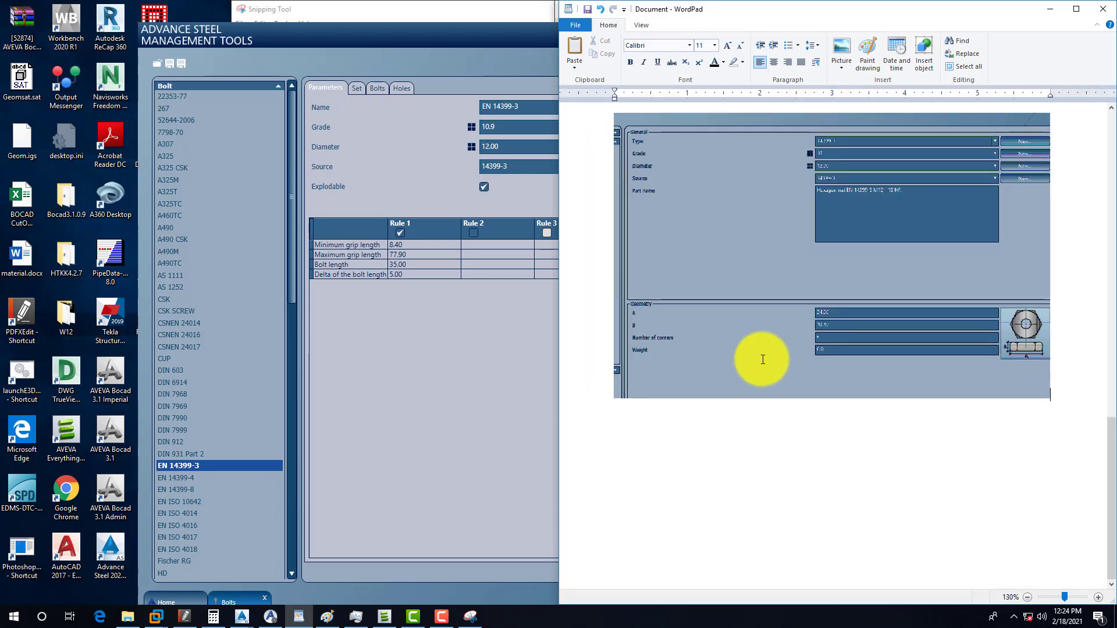
scroll(901, 441, "up", 3)
scroll(901, 442, "up", 10)
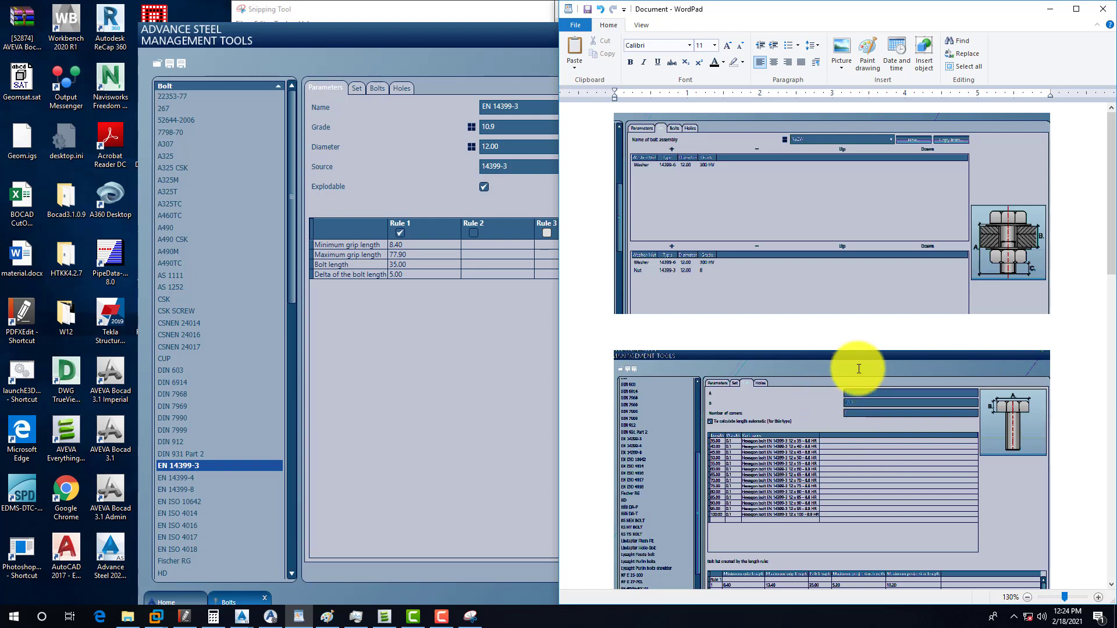
left_click(421, 158)
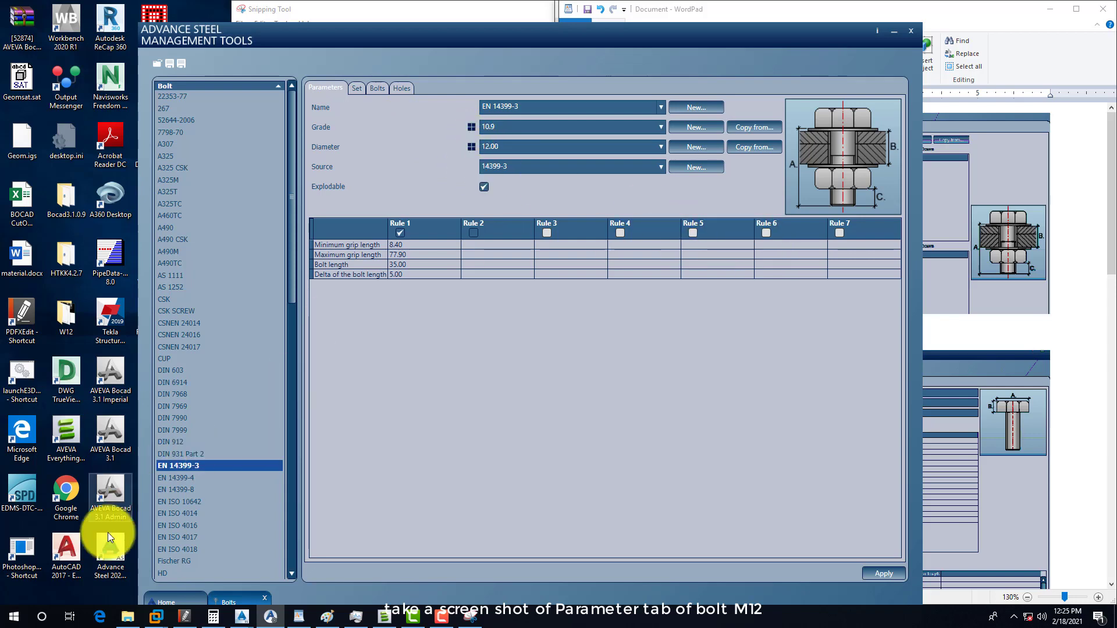
Capture the parameters and length rule of the EN 14399-3 grade 10.9, 12.00 diameter bolt with Snipping Tool and copy the image
left_click(470, 615)
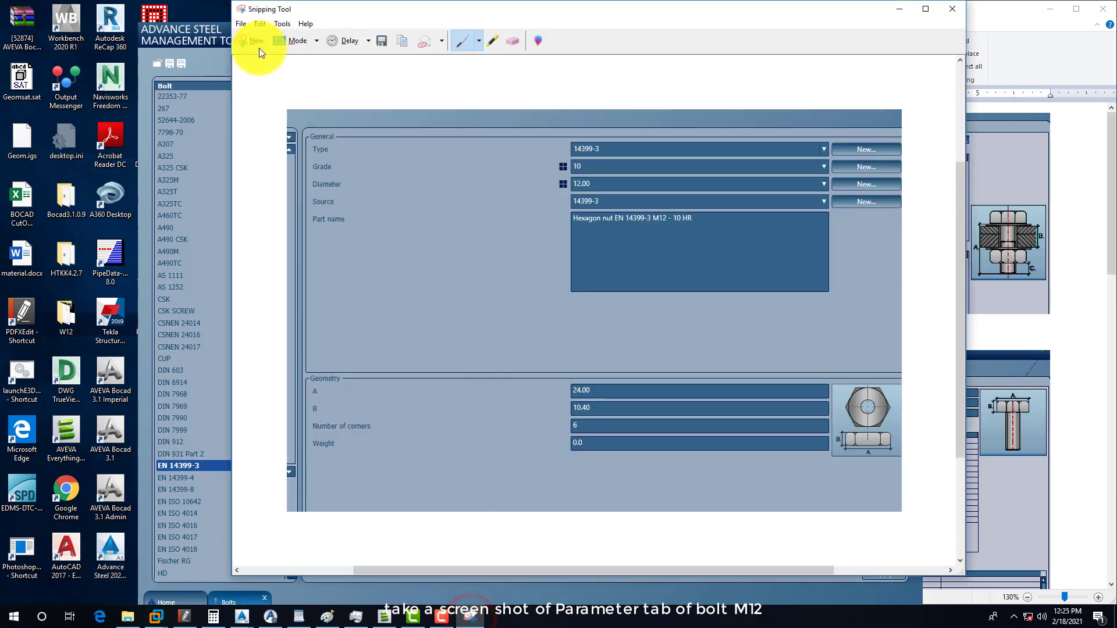
left_click(260, 52)
left_click_drag(301, 80, 906, 286)
right_click(578, 222)
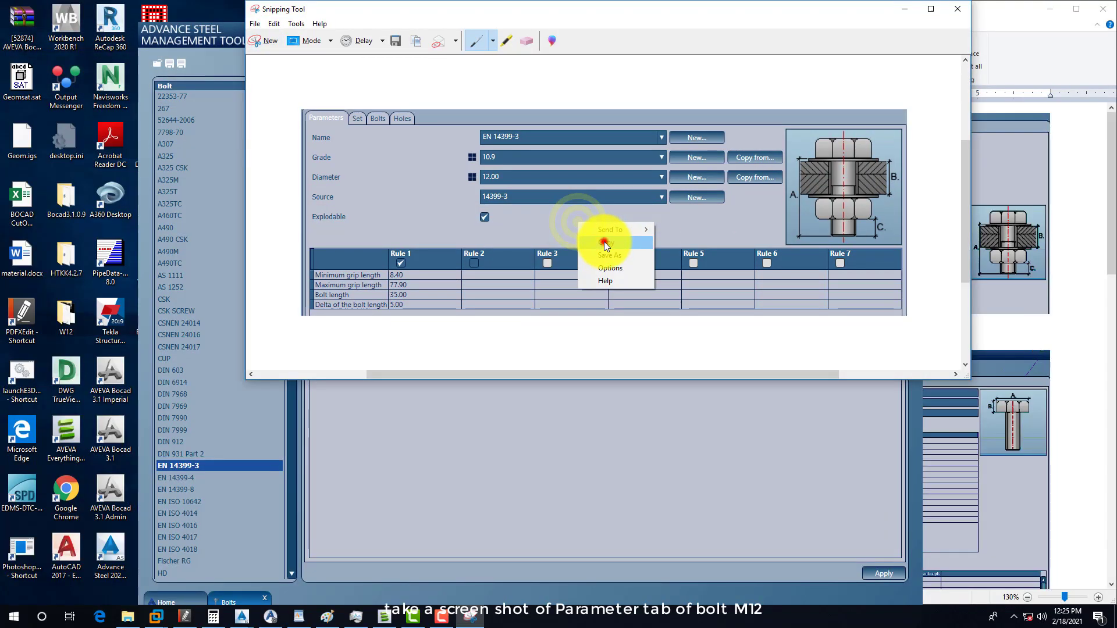
left_click(605, 245)
Paste the bolt parameters screenshot on a new line below the bolt assembly image in the WordPad record
left_click(1025, 191)
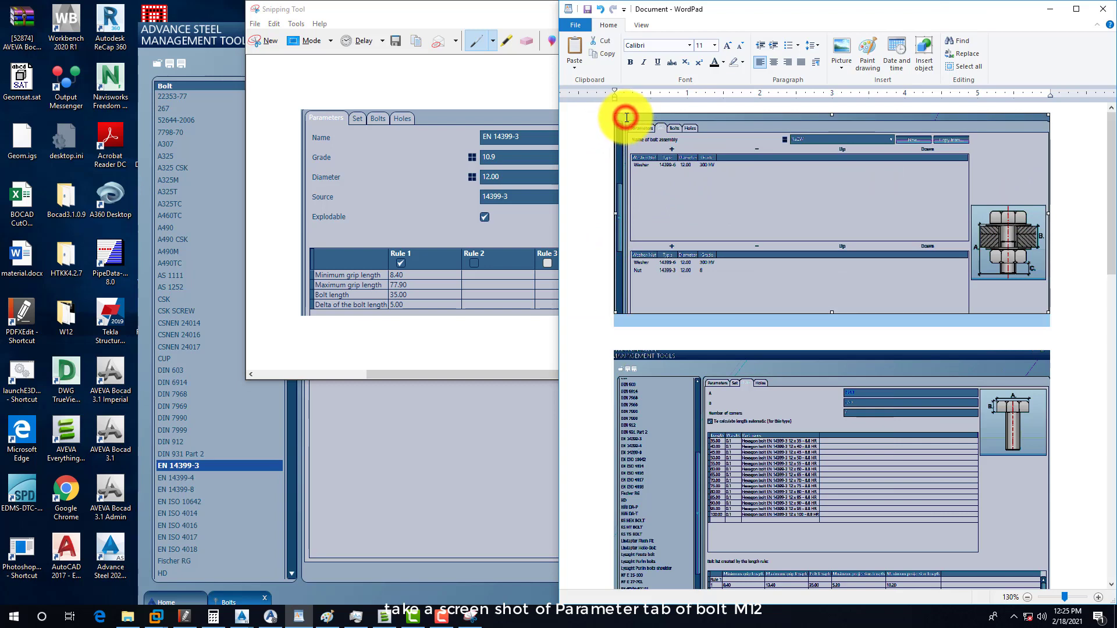
left_click(603, 123)
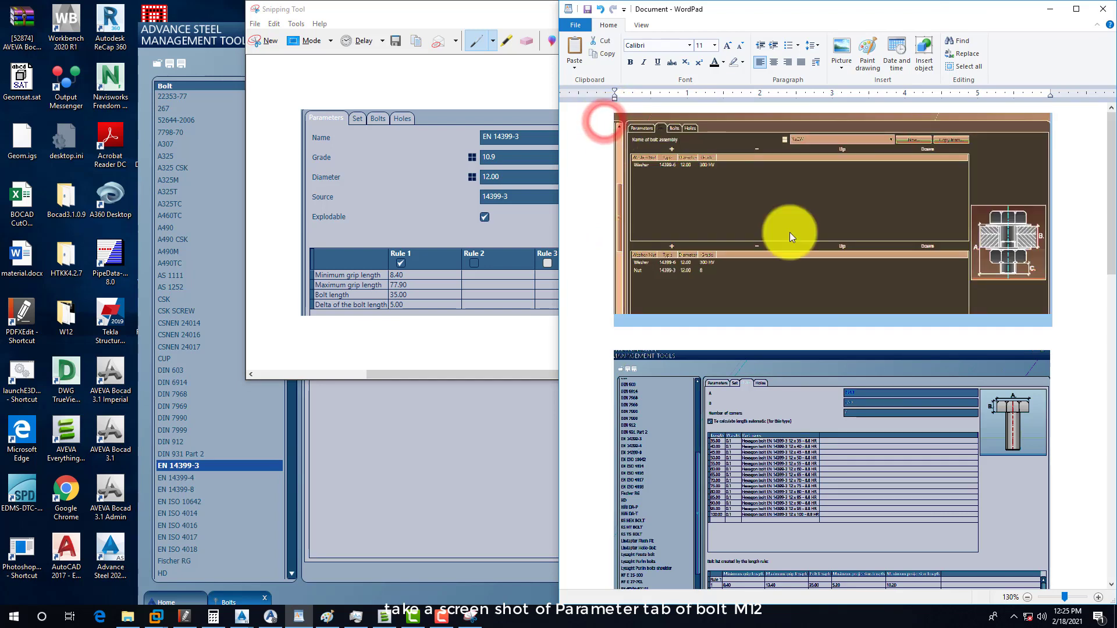
left_click(620, 335)
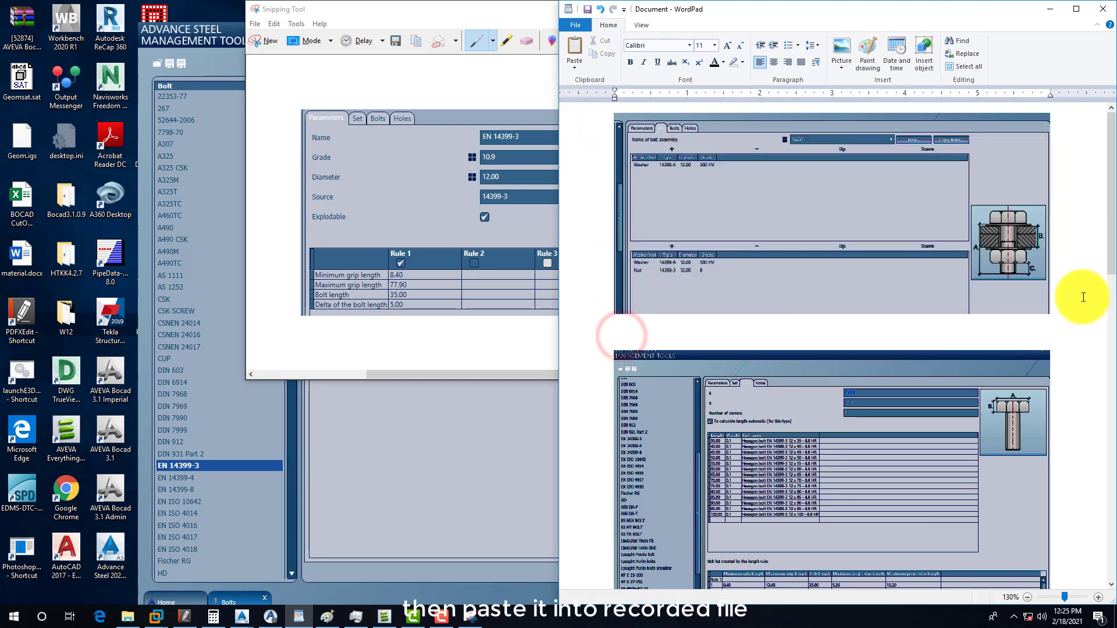
left_click(1064, 291)
key("Return")
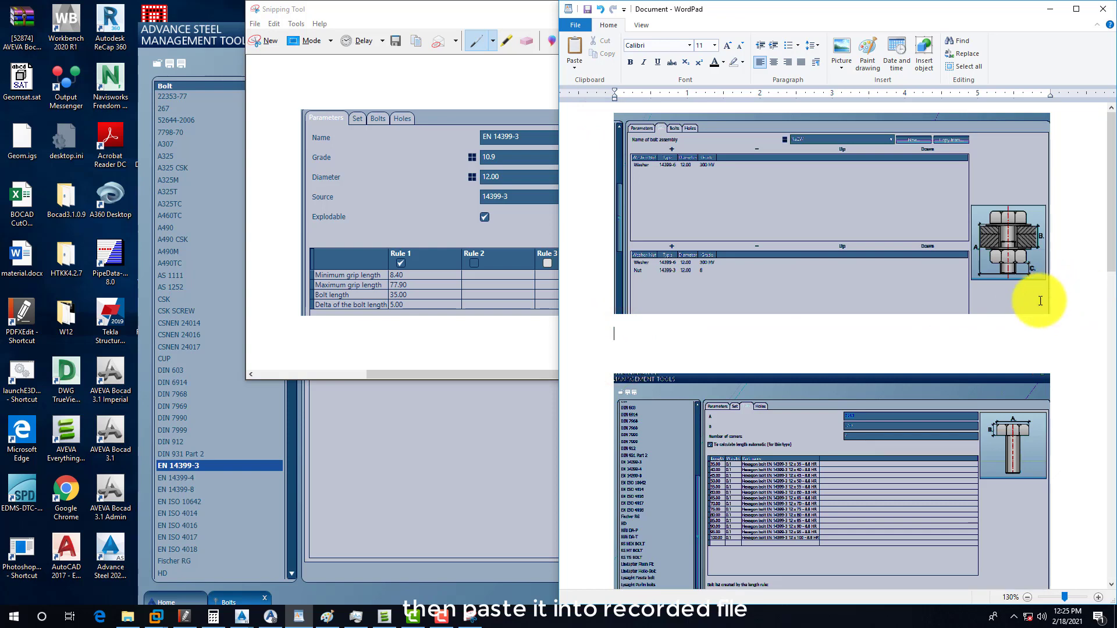
key("ctrl+v")
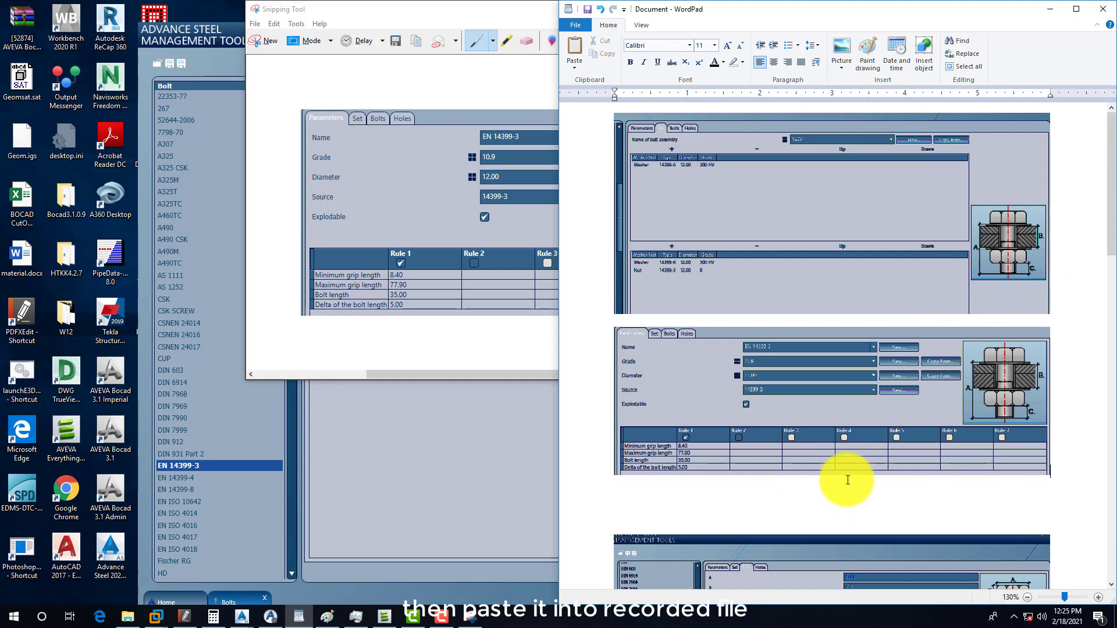
scroll(785, 408, "up", 3, "ctrl")
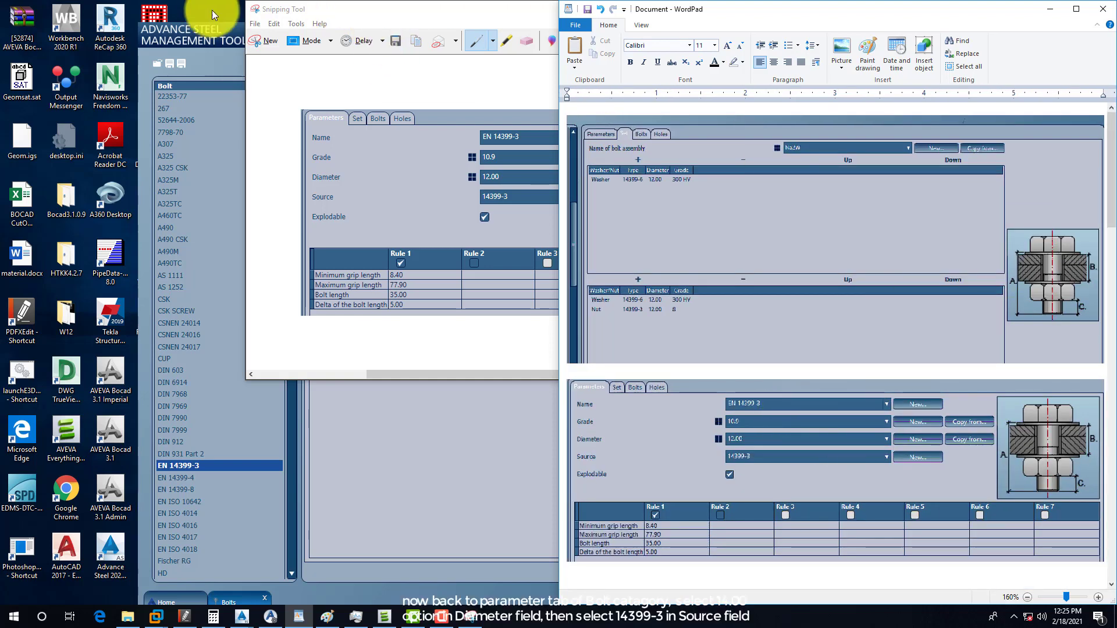
Switch to Advance Steel Management Tools, set the EN 14399-3 bolt's diameter to 14.00 and source to 14399-3, and enable Rule 1
left_click(221, 34)
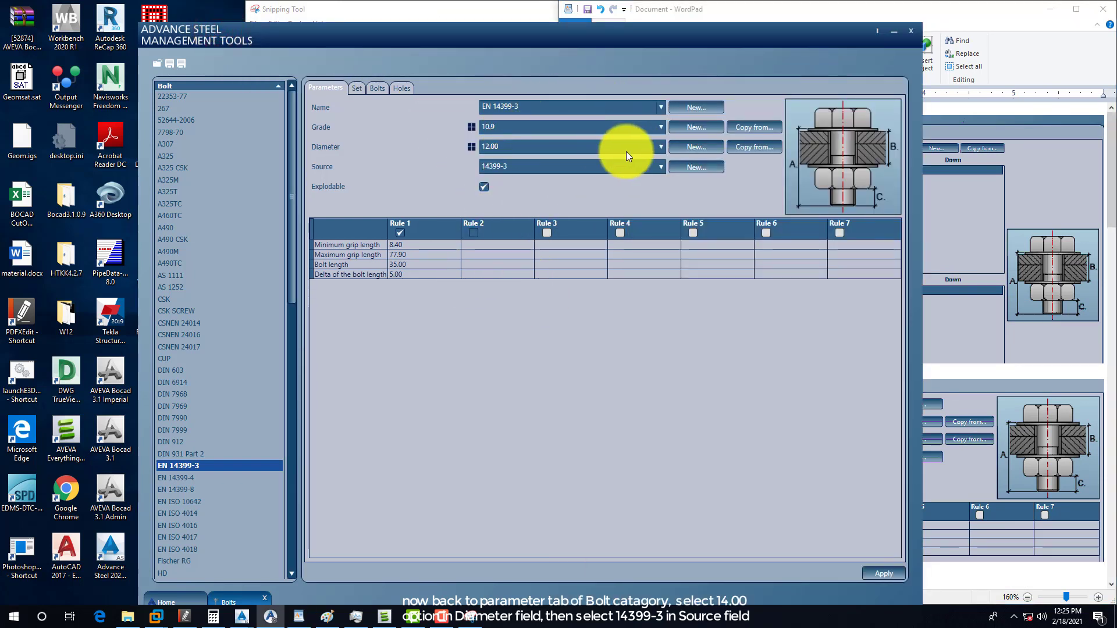
left_click(655, 147)
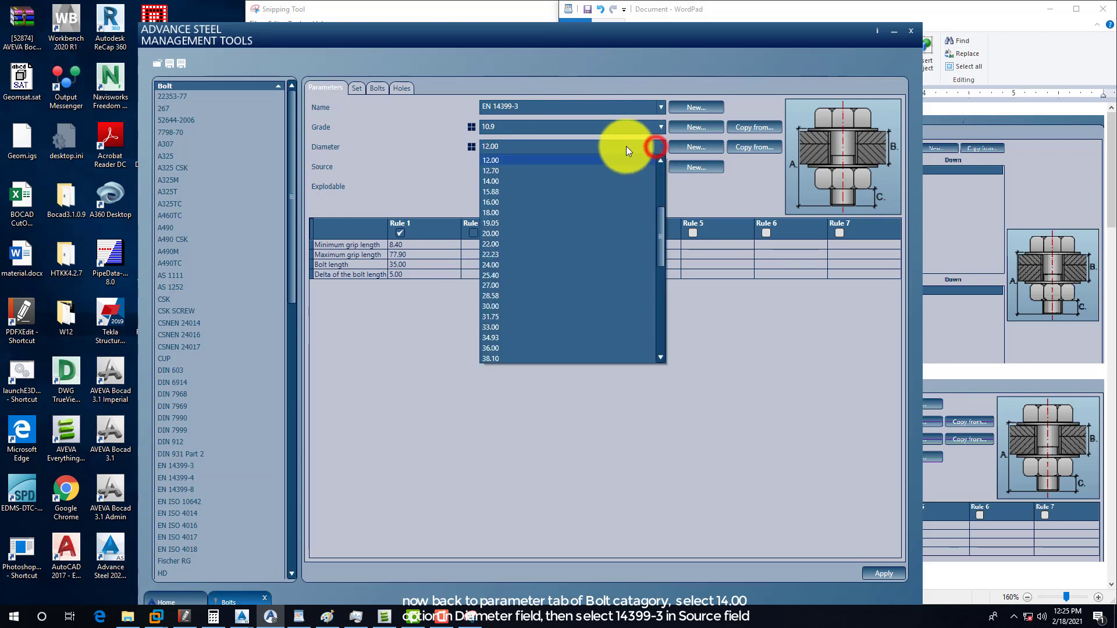
left_click(499, 182)
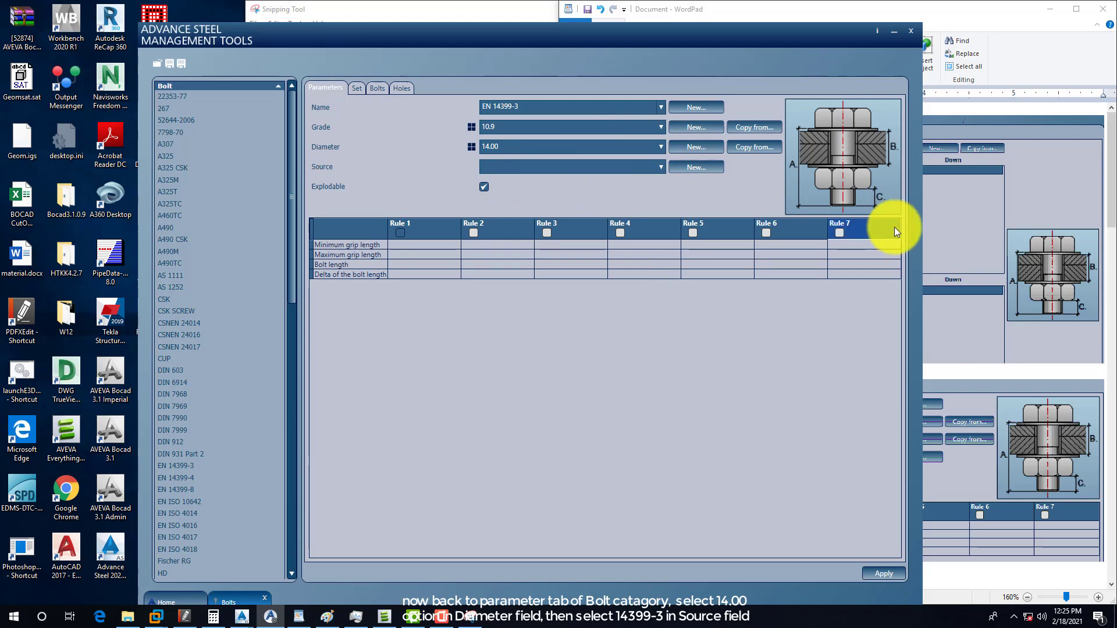
left_click(972, 221)
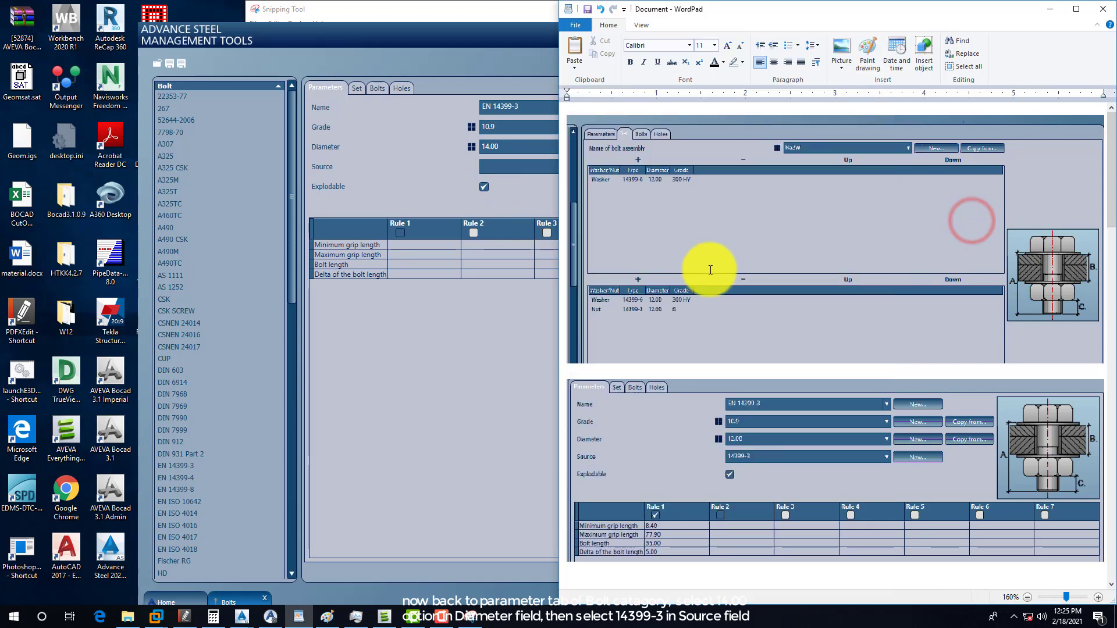
left_click(409, 156)
left_click(661, 169)
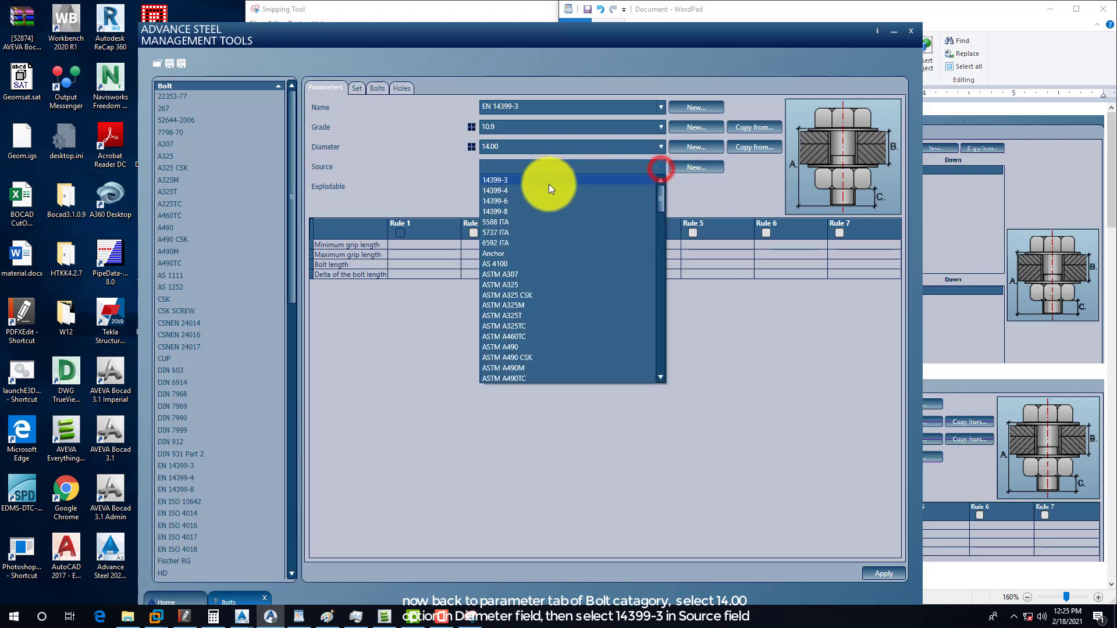
left_click(510, 182)
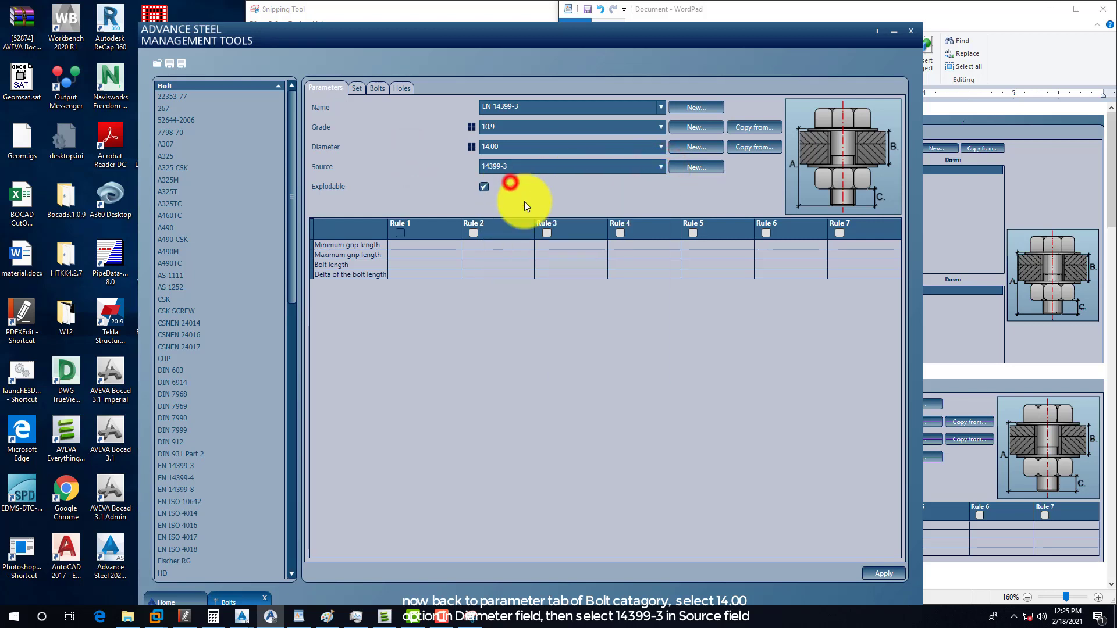
left_click(400, 233)
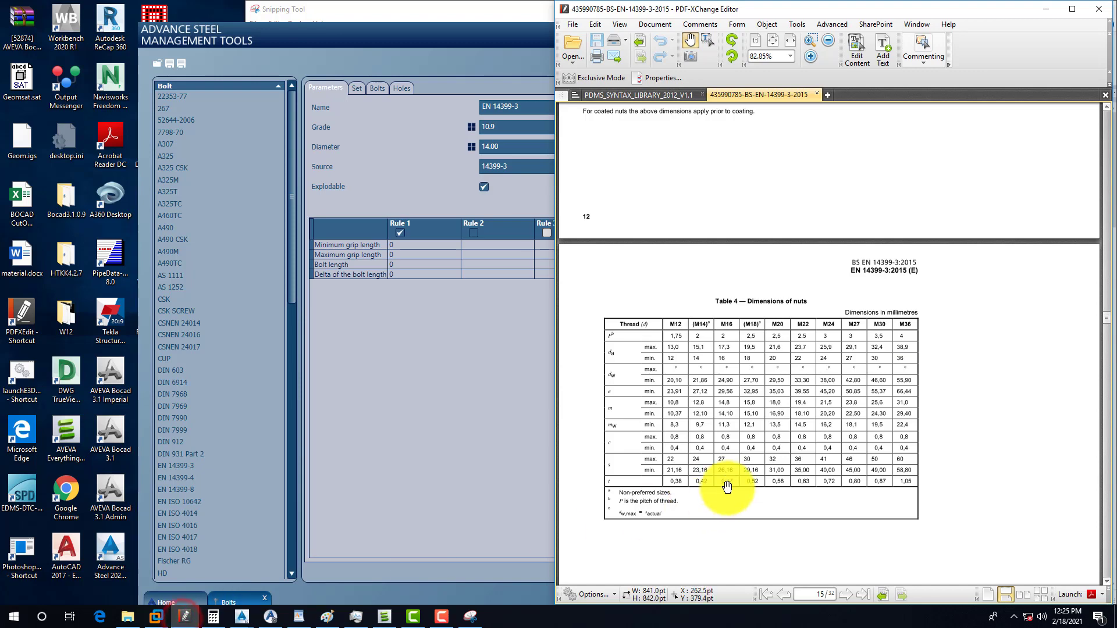
Find Table A.3, Grip lengths with two washers, in the EN 14399-3 PDF in PDF-XChange Editor and examine the M14 column
left_click_drag(730, 492, 793, 232)
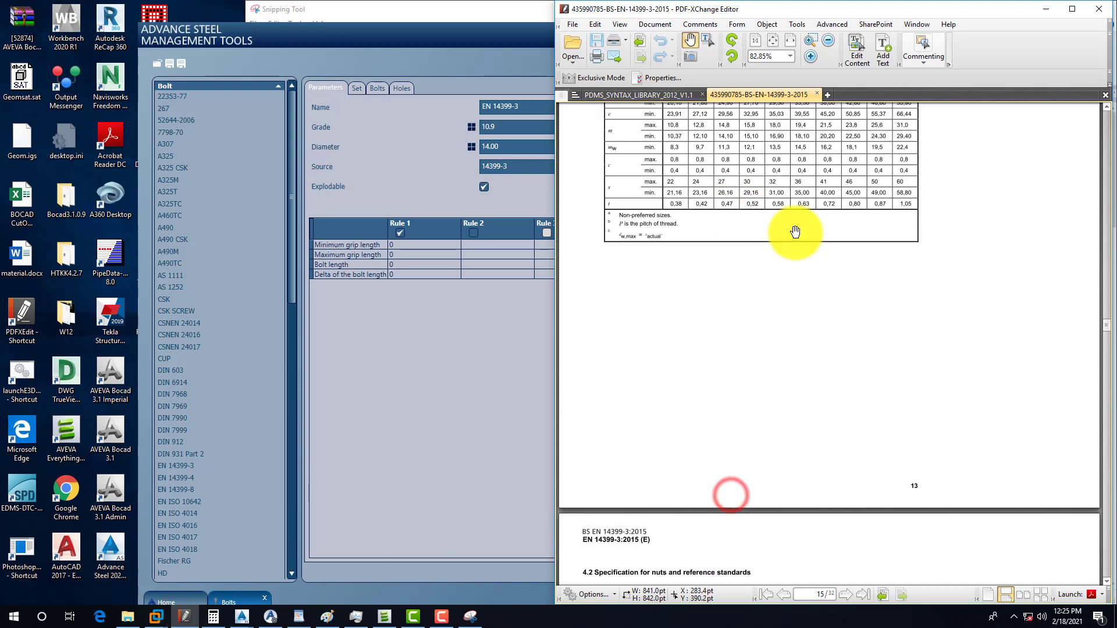
left_click(1107, 303)
scroll(931, 438, "down", 3)
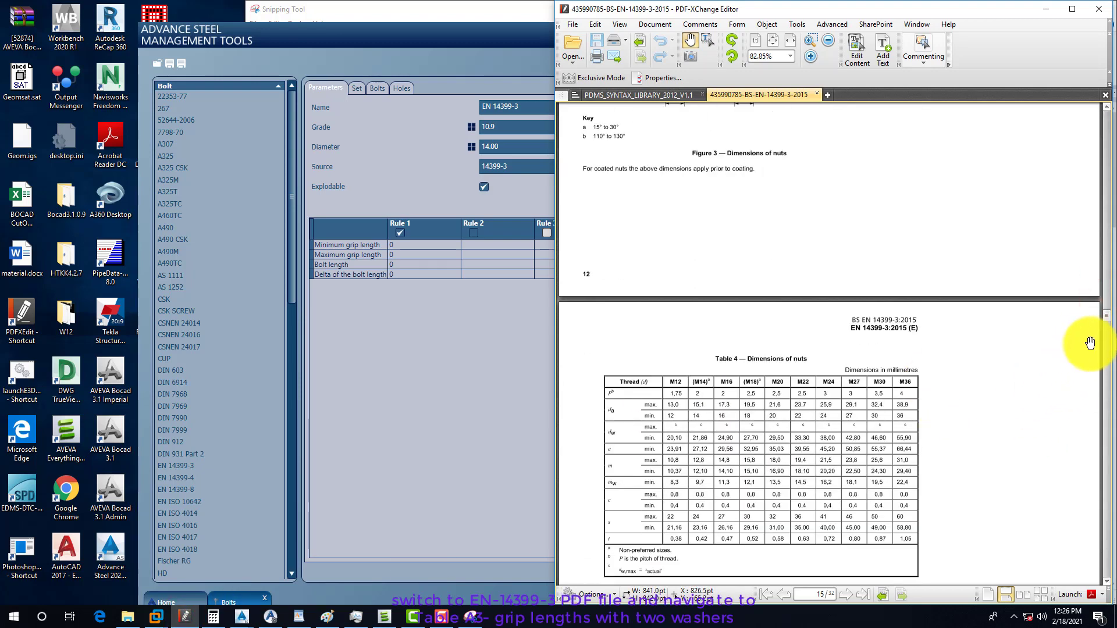
scroll(1094, 349, "down", 10)
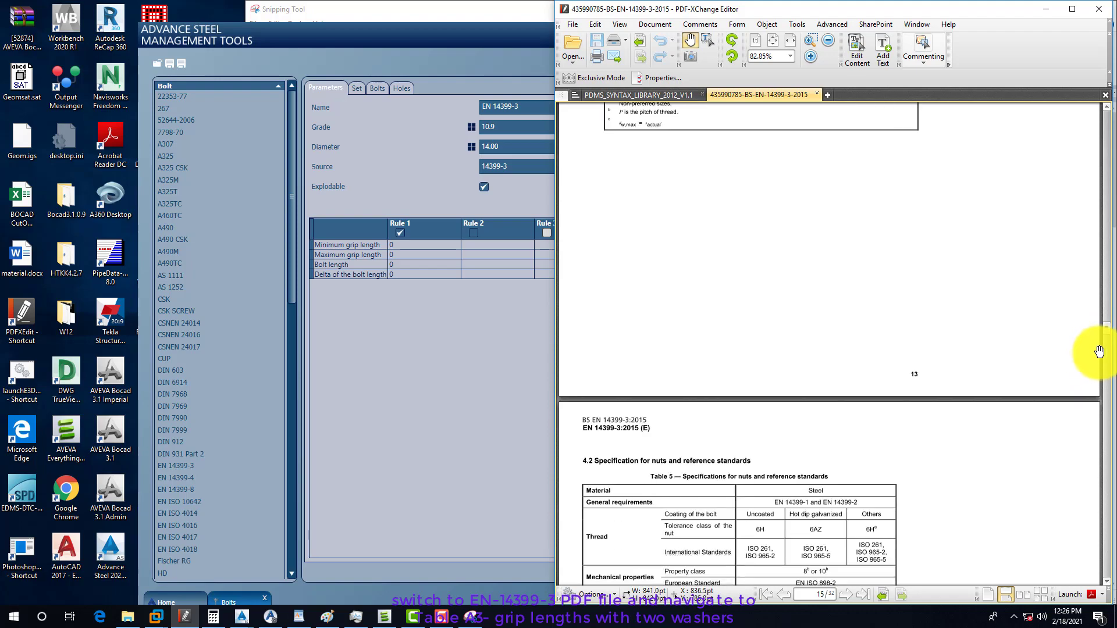
left_click_drag(1108, 324, 1104, 514)
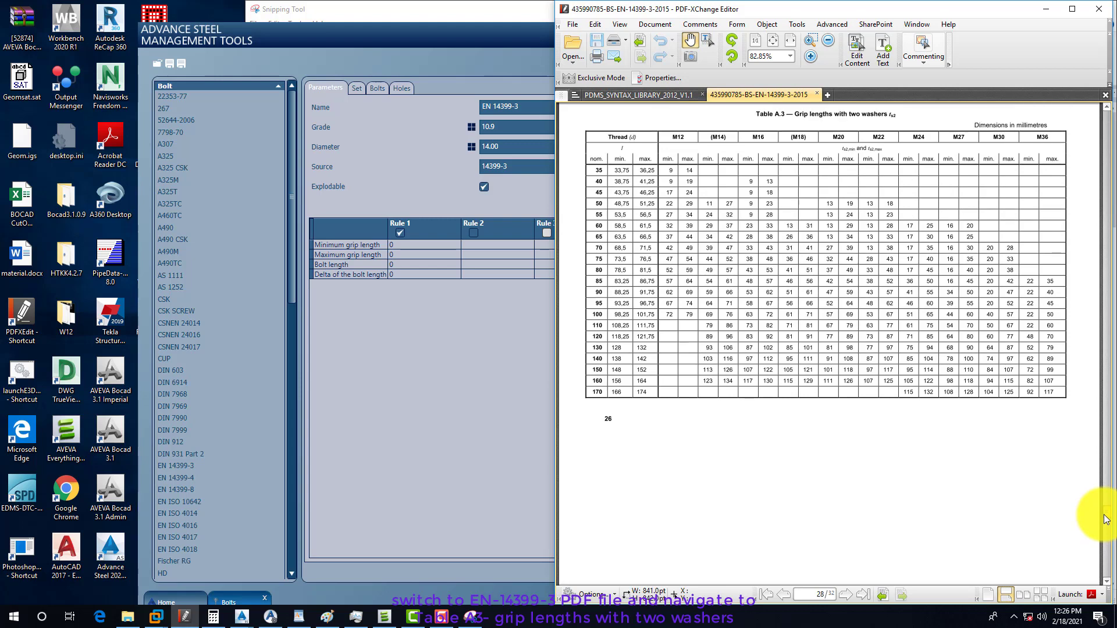
left_click_drag(674, 249, 687, 320)
scroll(658, 296, "up", 1, "ctrl")
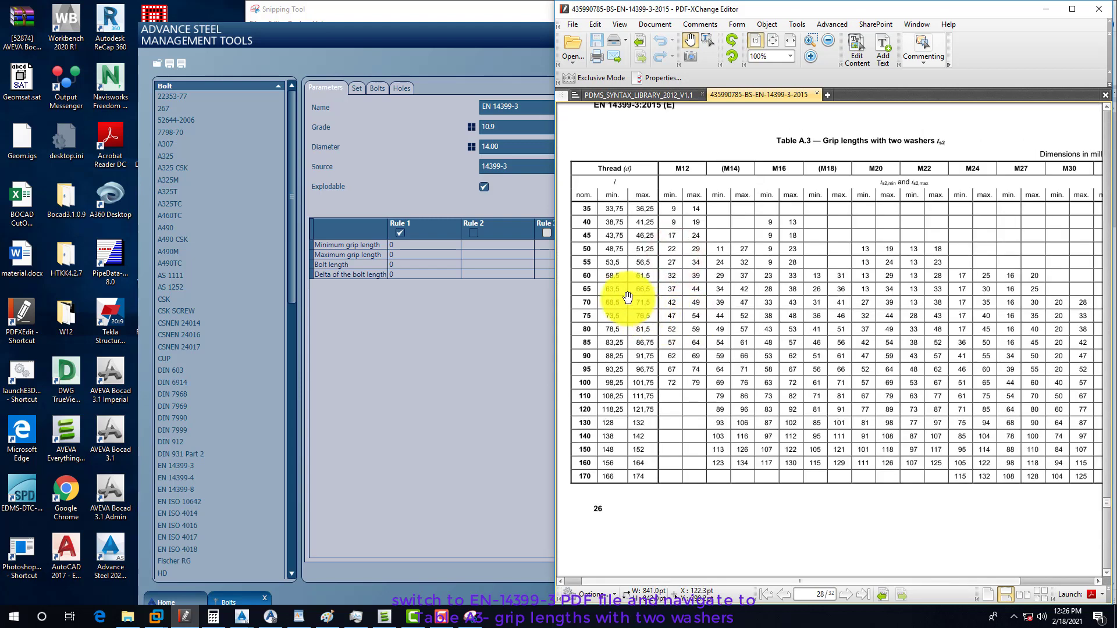
left_click_drag(618, 295, 682, 363)
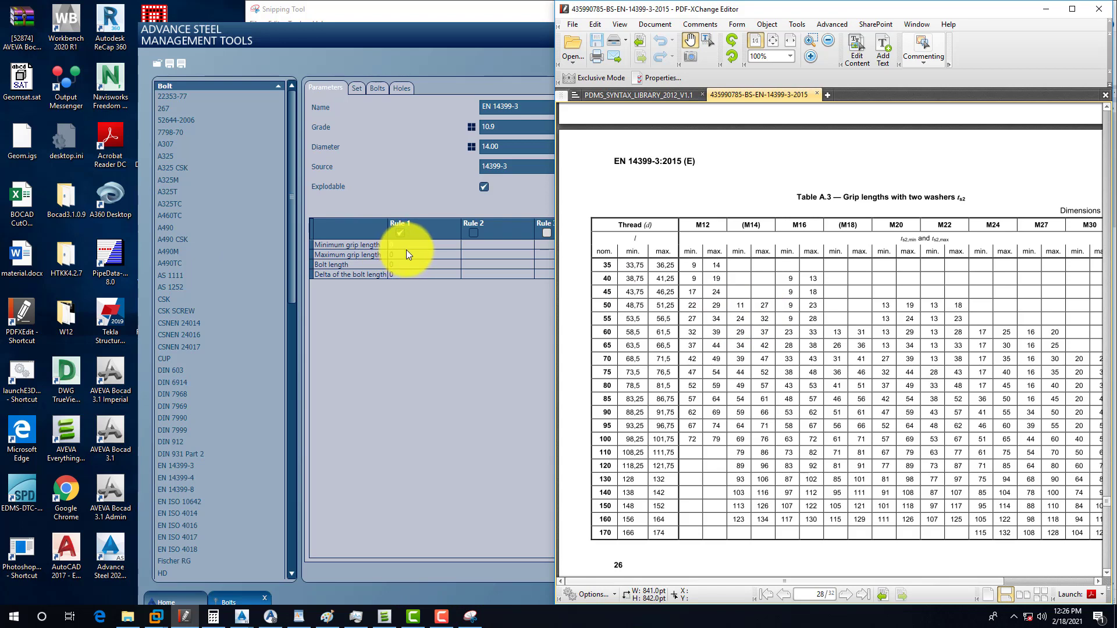
Switch to WordPad and review the grip lengths, bolt length and delta in Rule 1 of the recorded M12 bolt parameters
left_click(299, 616)
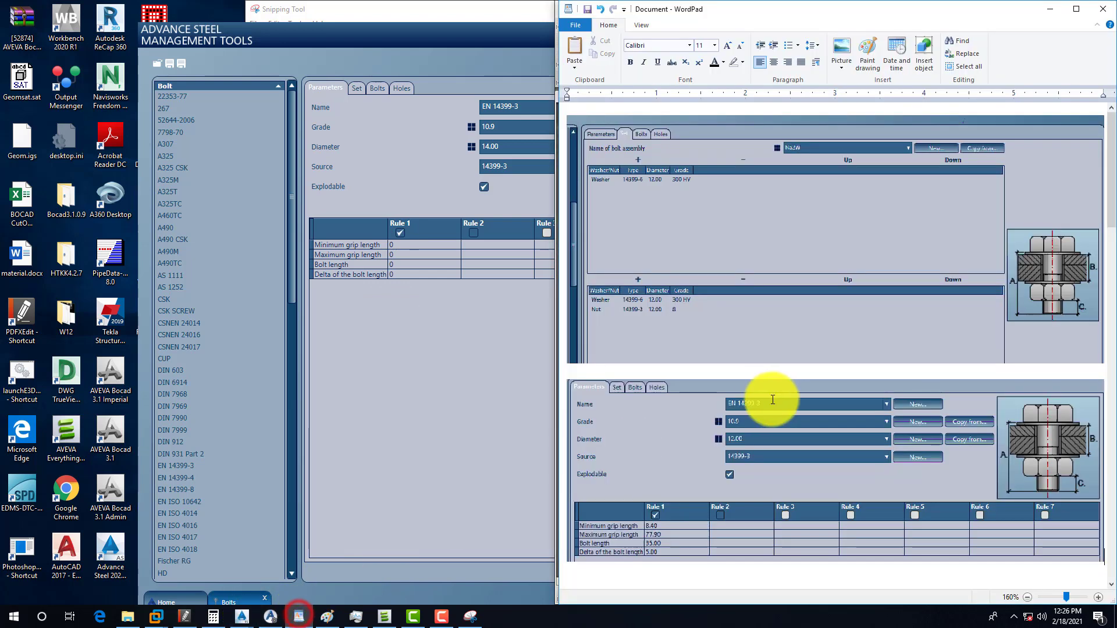
scroll(691, 452, "down", 2)
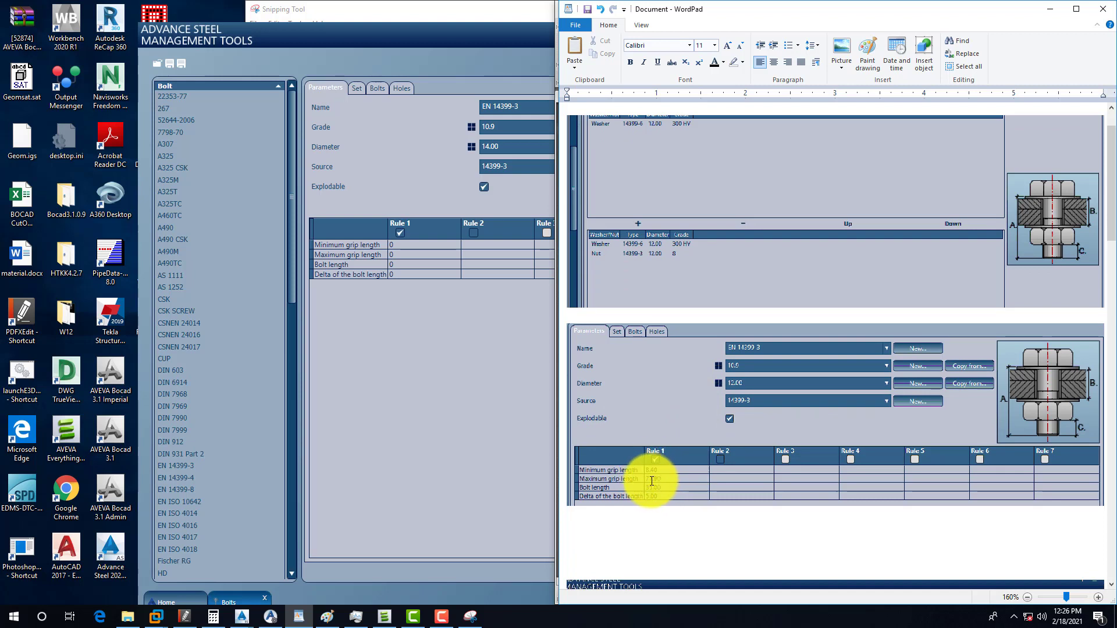
scroll(650, 485, "down", 2)
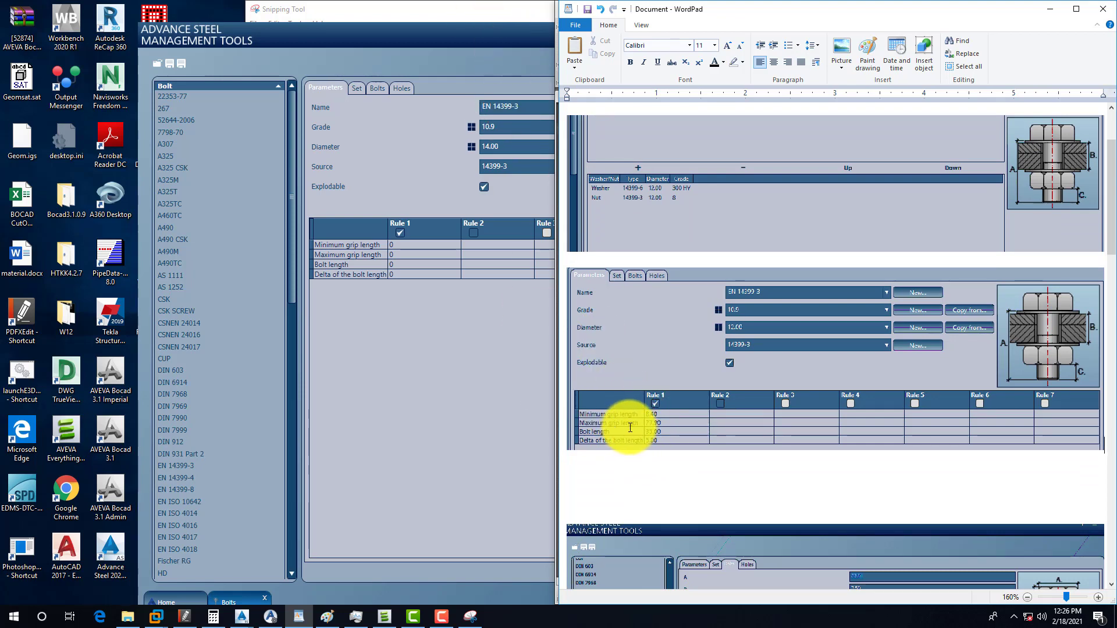
scroll(630, 428, "up", 2, "ctrl")
scroll(661, 434, "down", 2)
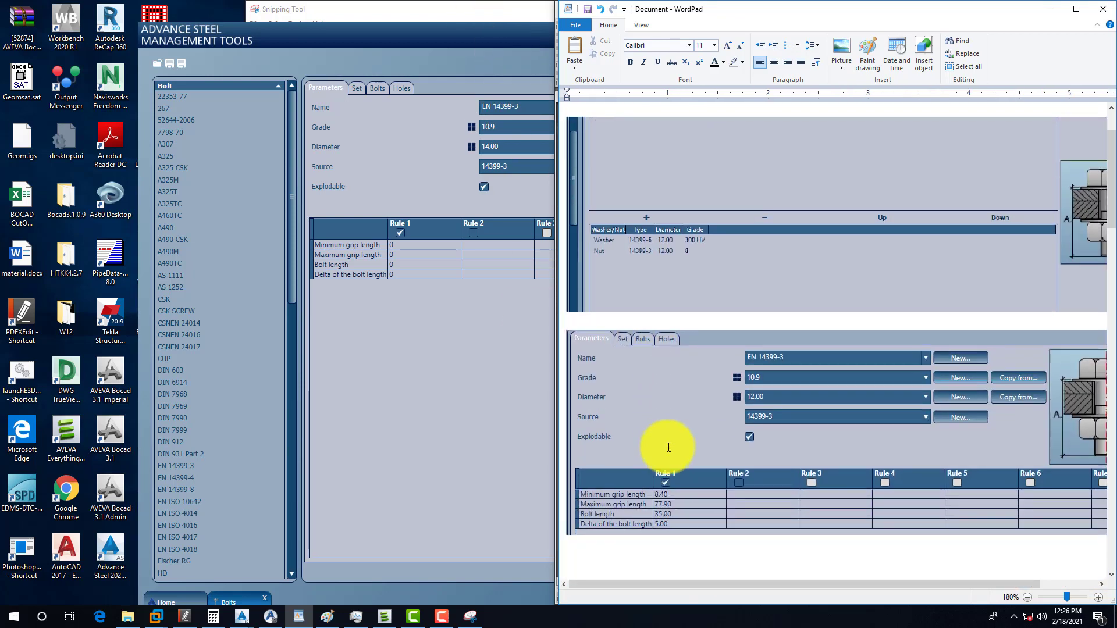
scroll(653, 493, "up", 1, "ctrl")
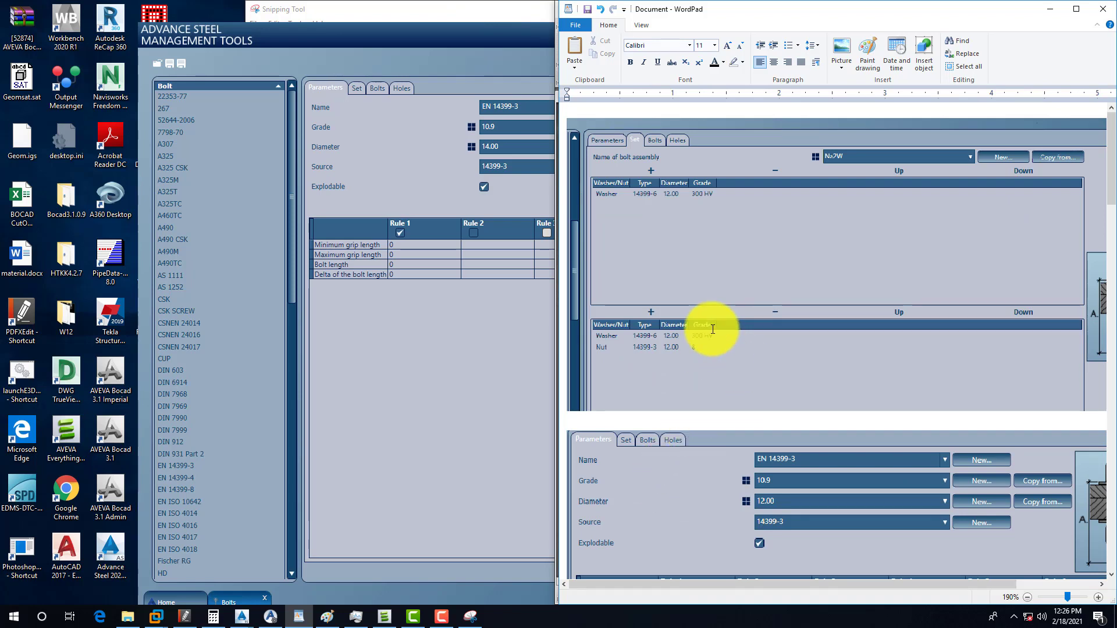
scroll(707, 370, "down", 2)
scroll(706, 370, "down", 2)
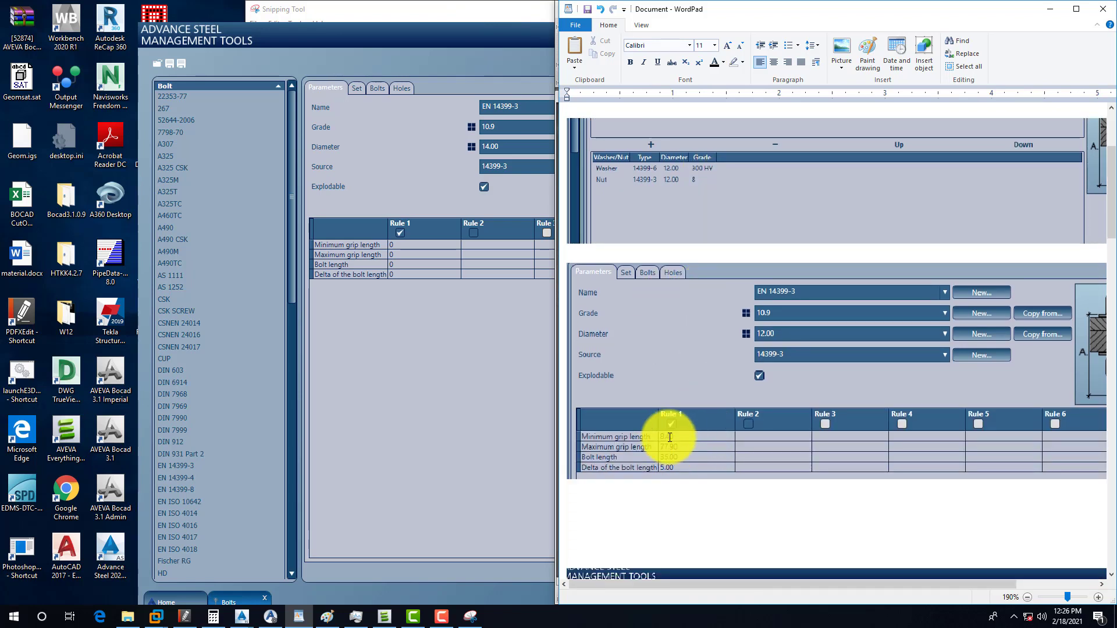
left_click(406, 336)
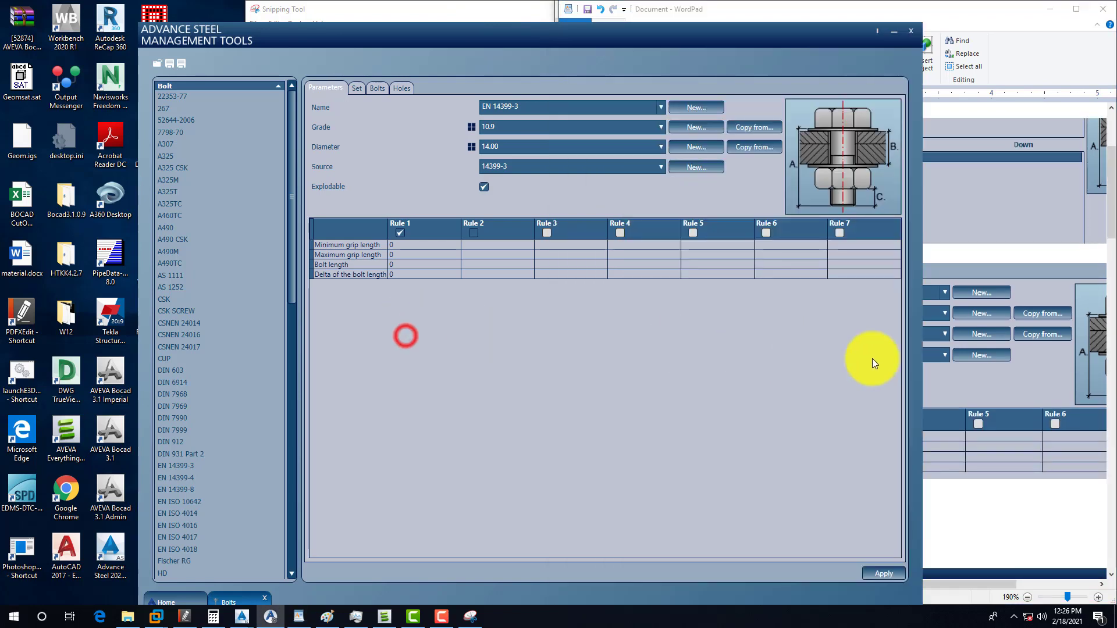
left_click(965, 381)
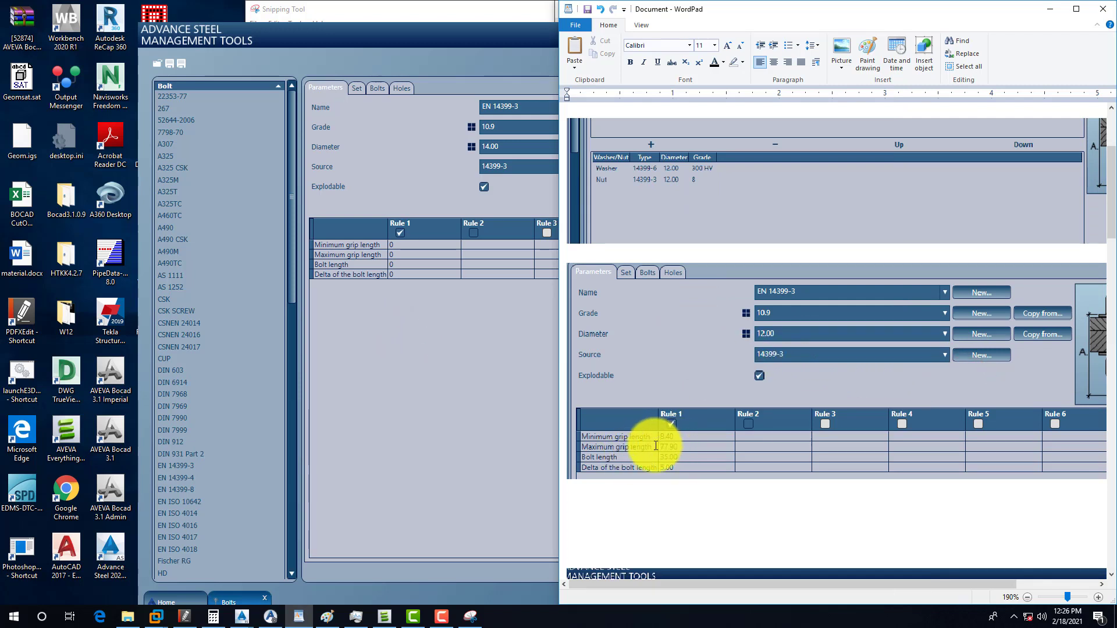
Set Rule 1's minimum grip length to 11 and maximum grip length to 134, following the M14 column of Table A.3
left_click(400, 246)
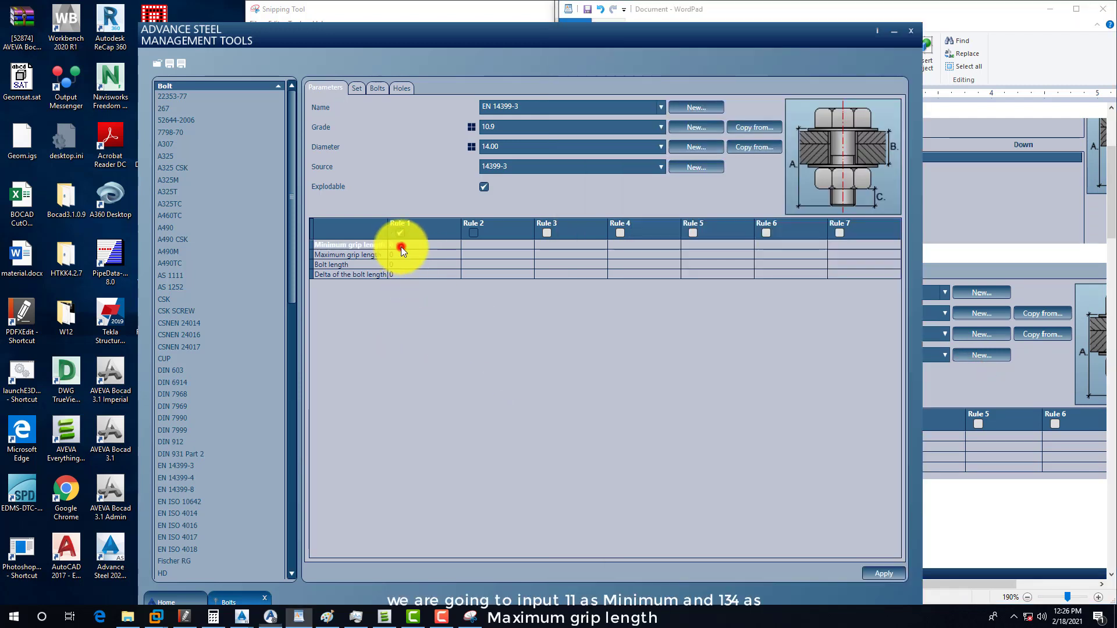
left_click(408, 247)
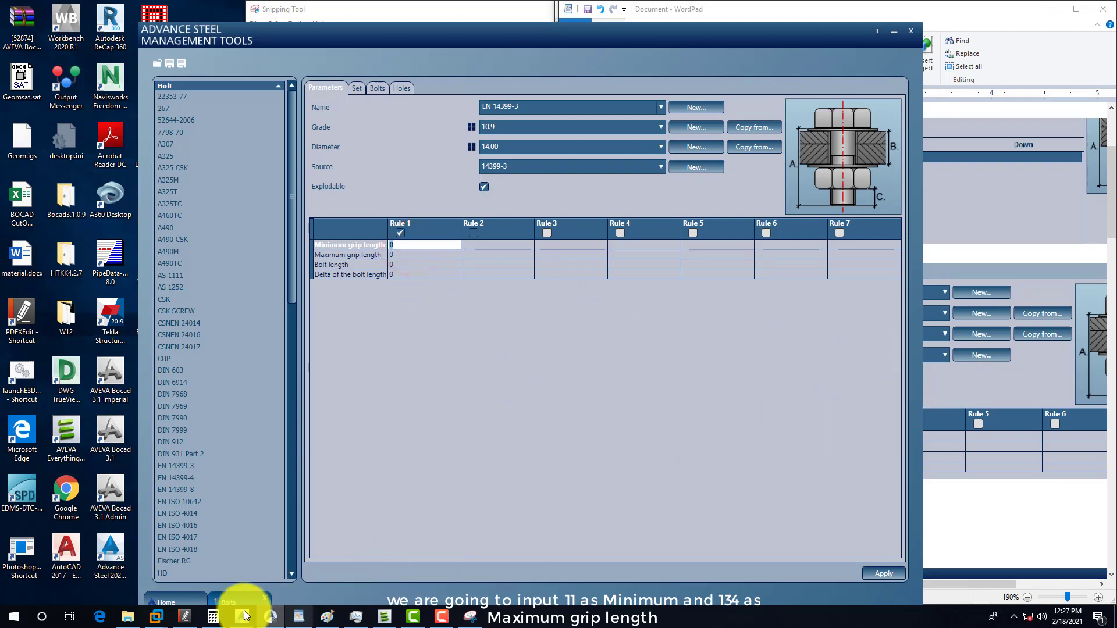
left_click(186, 617)
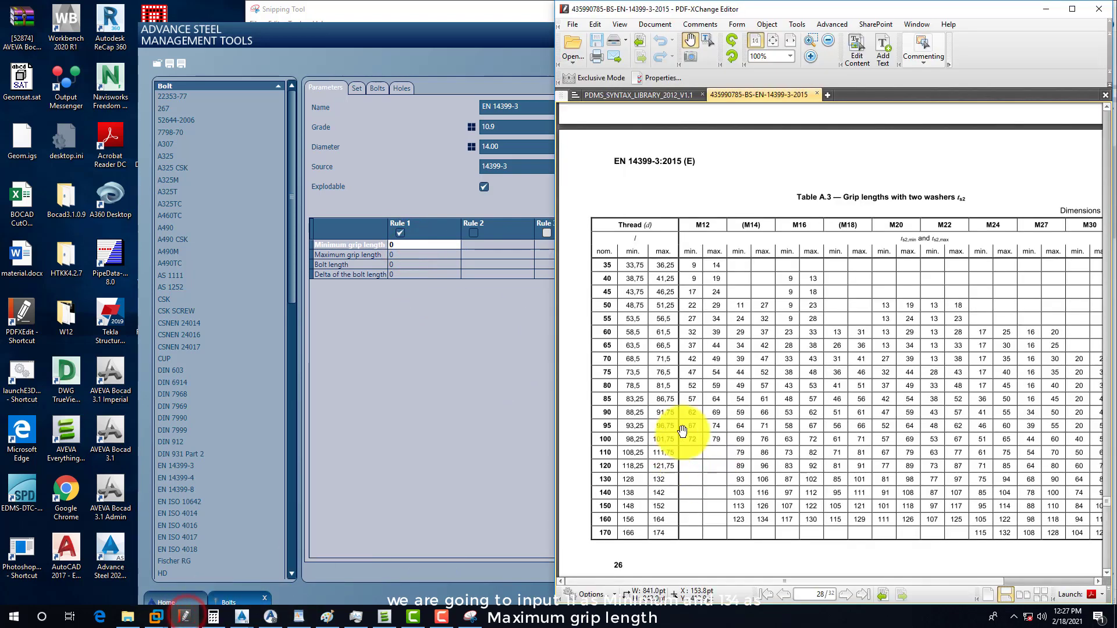
left_click(403, 245)
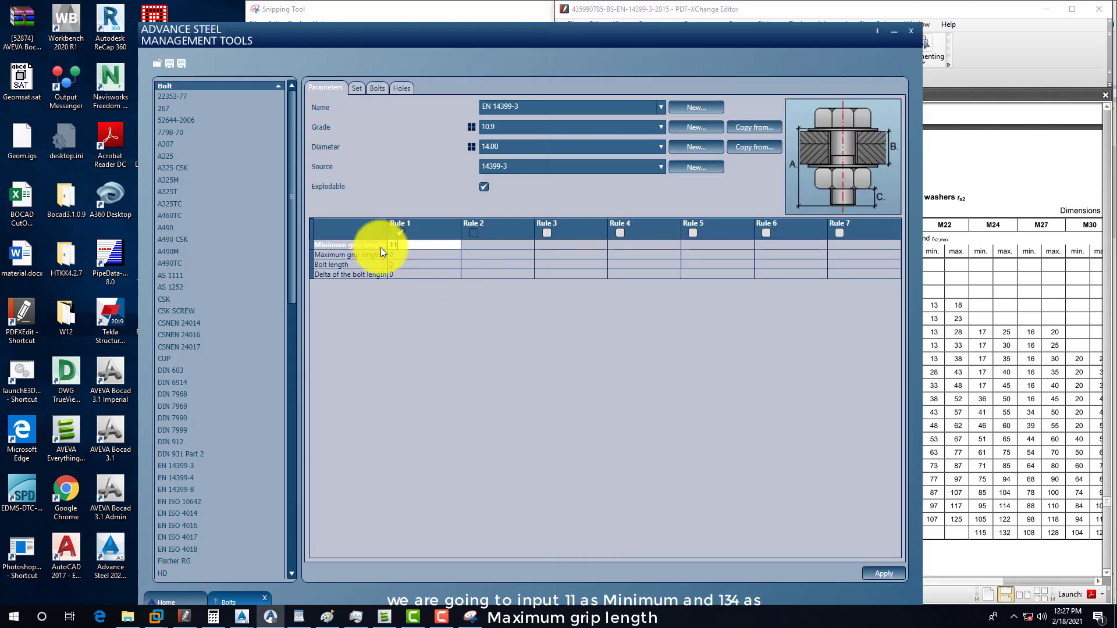
left_click(973, 325)
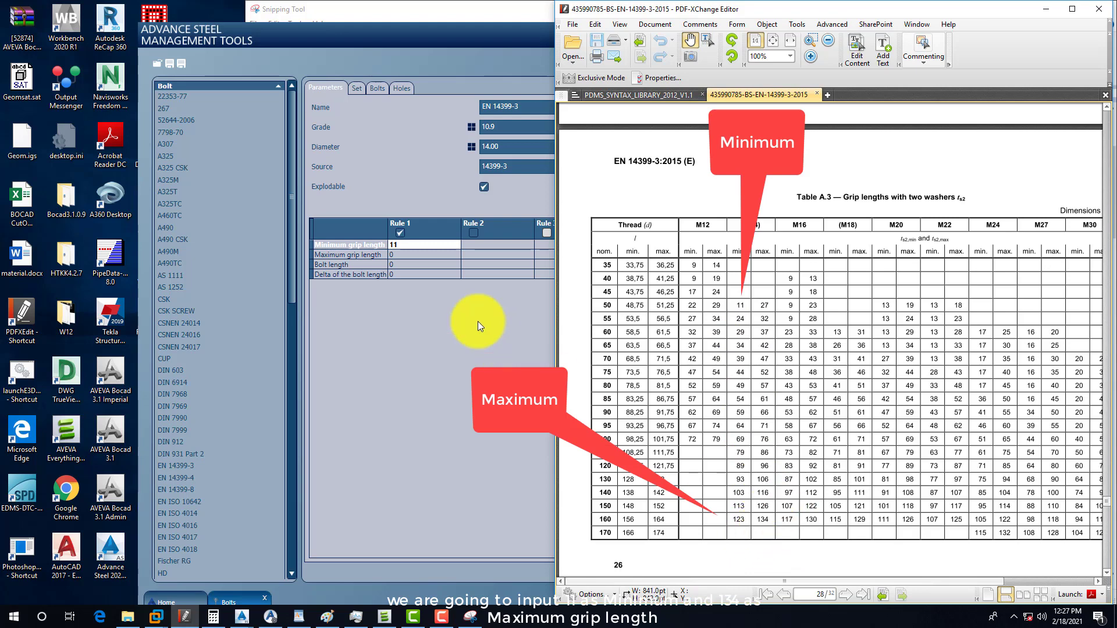
left_click(400, 255)
type("13")
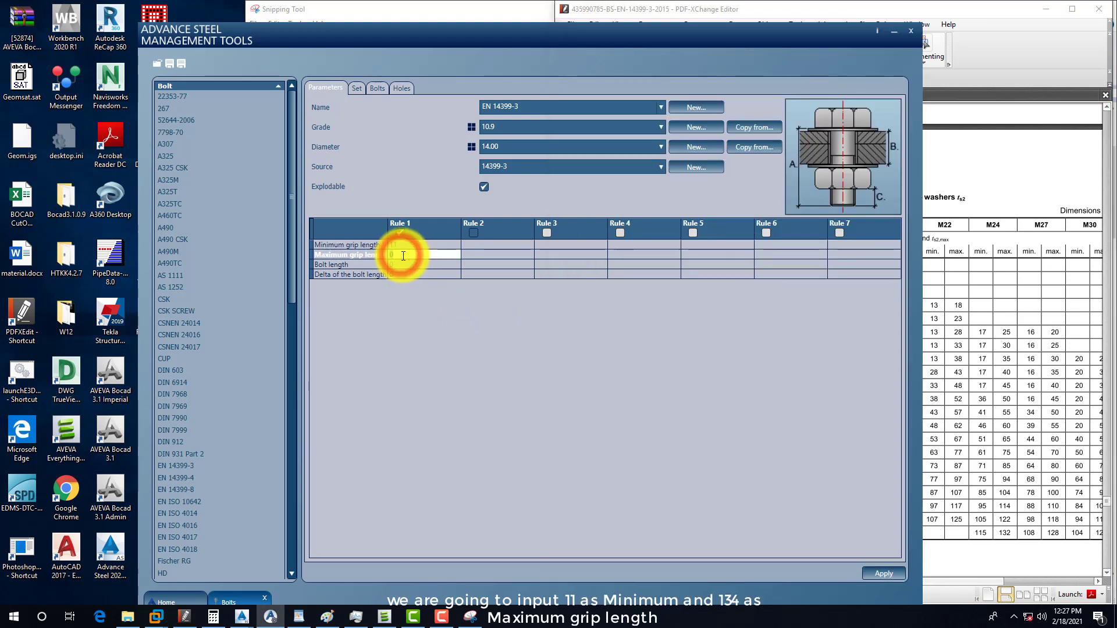
type("4")
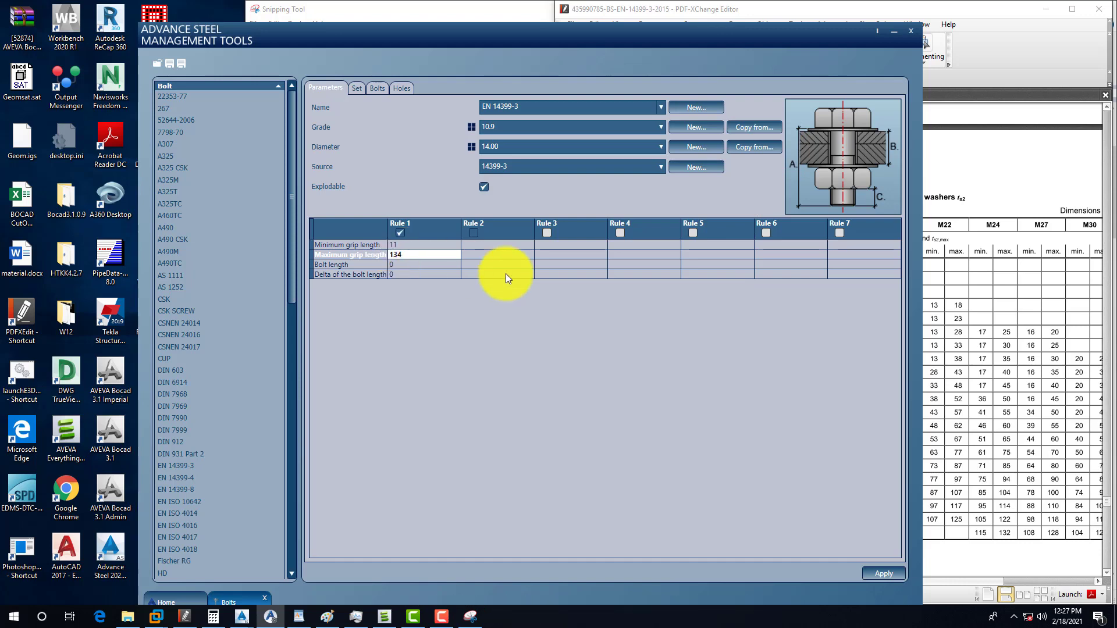
Compare the recorded M12 rule with the M14 grip length table and set Rule 1's bolt length to 50
left_click(971, 327)
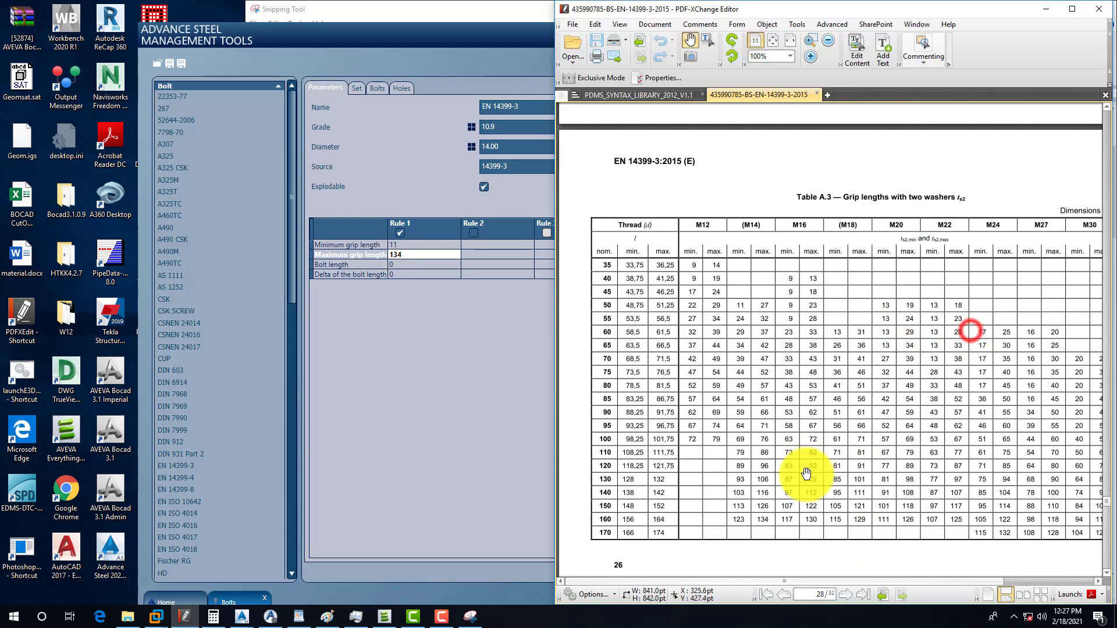
left_click(395, 267)
left_click(984, 317)
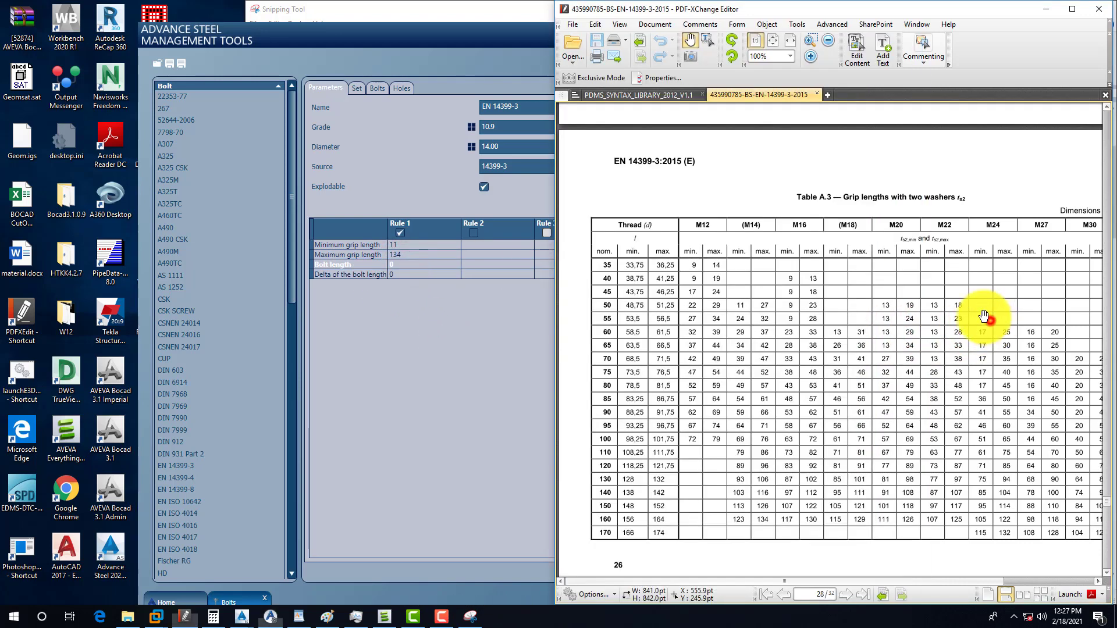
left_click(297, 617)
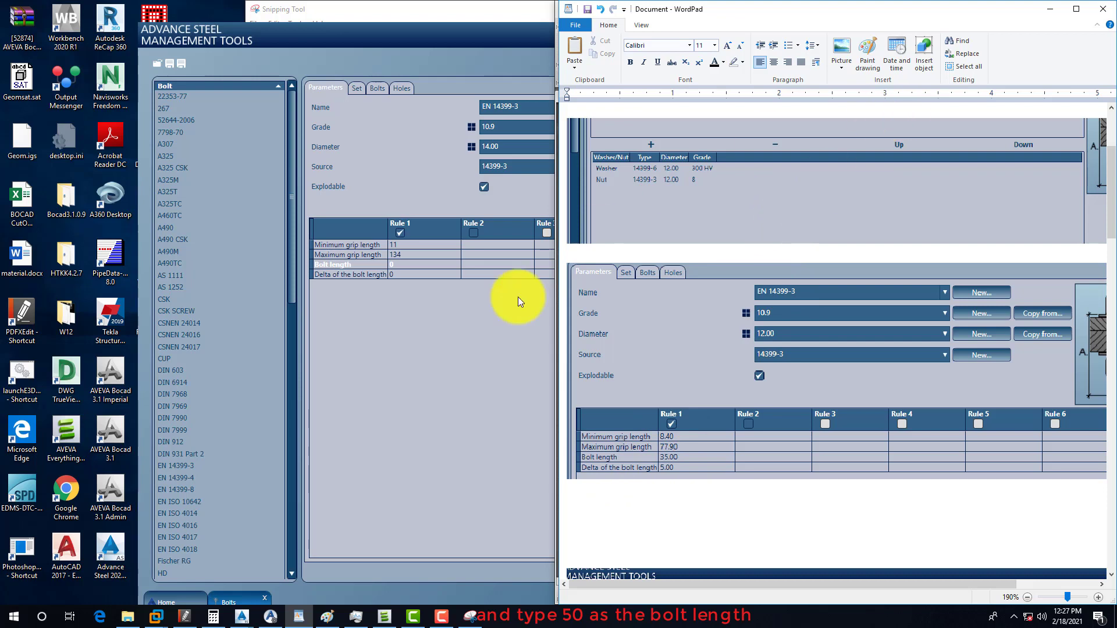
left_click(442, 395)
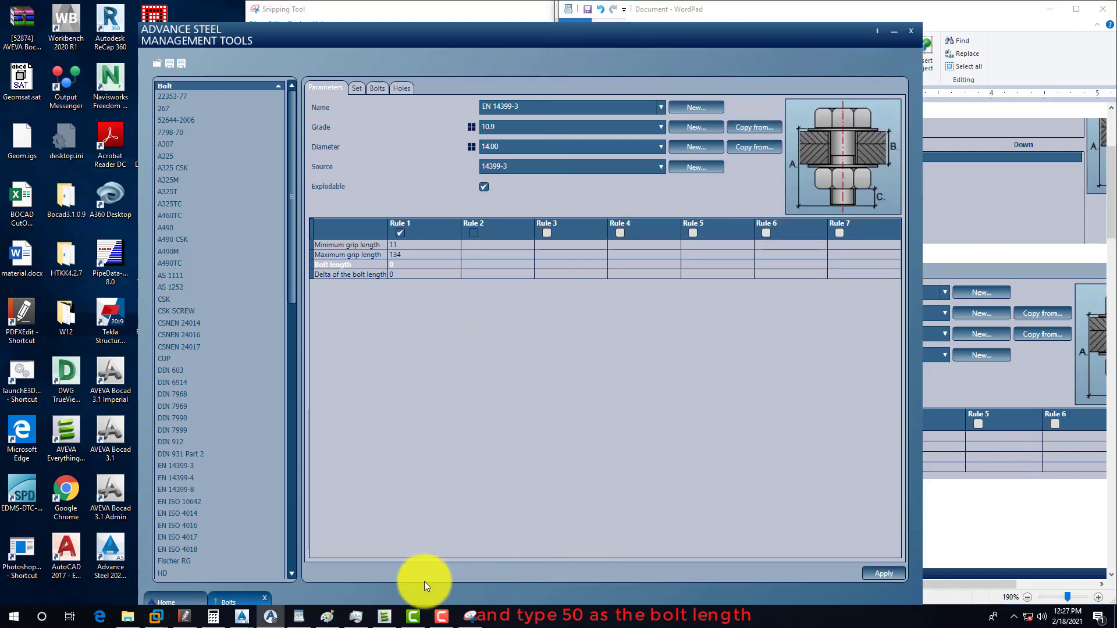
left_click(184, 617)
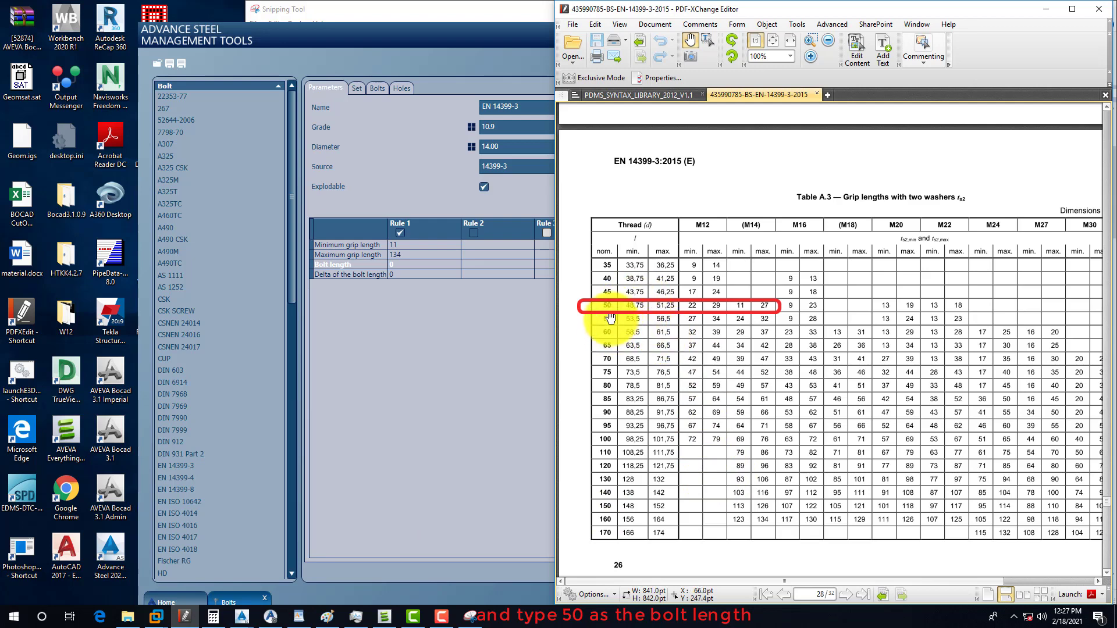
left_click(404, 265)
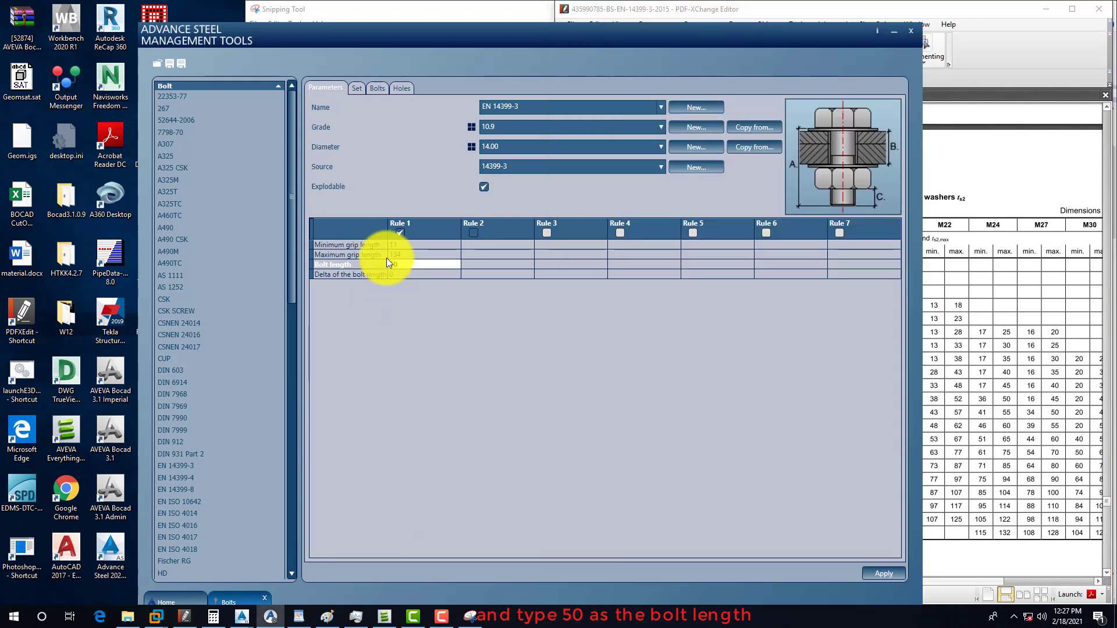
left_click(421, 336)
Check the length increments in Table A.3 of the EN 14399-3 PDF and set Rule 1's delta of the bolt length to 10
left_click(402, 274)
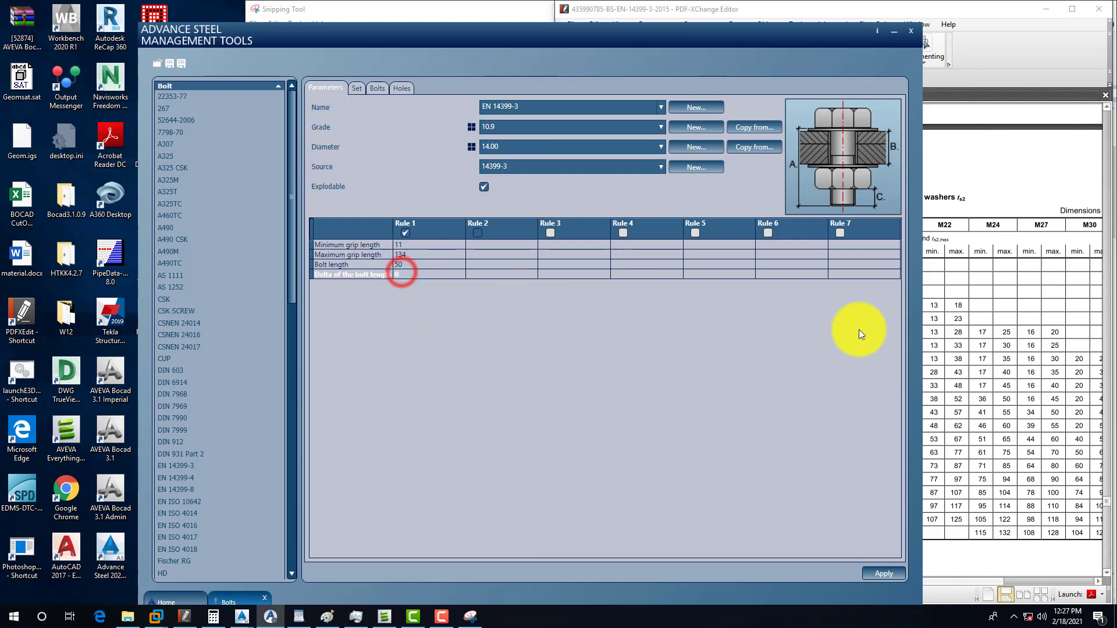
left_click(957, 319)
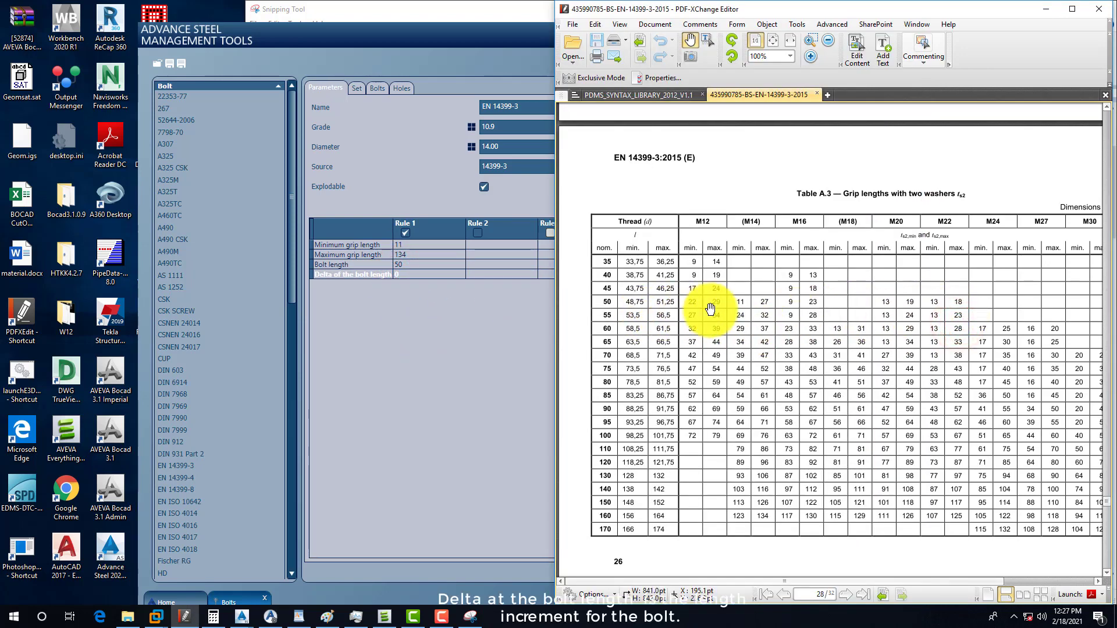
left_click(411, 275)
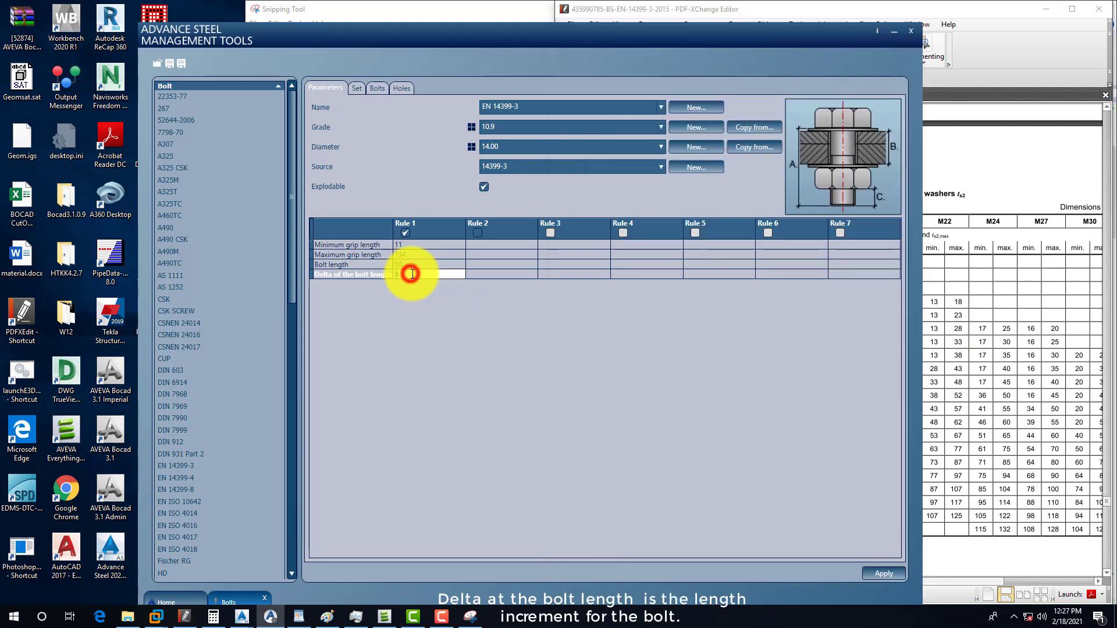
type("10")
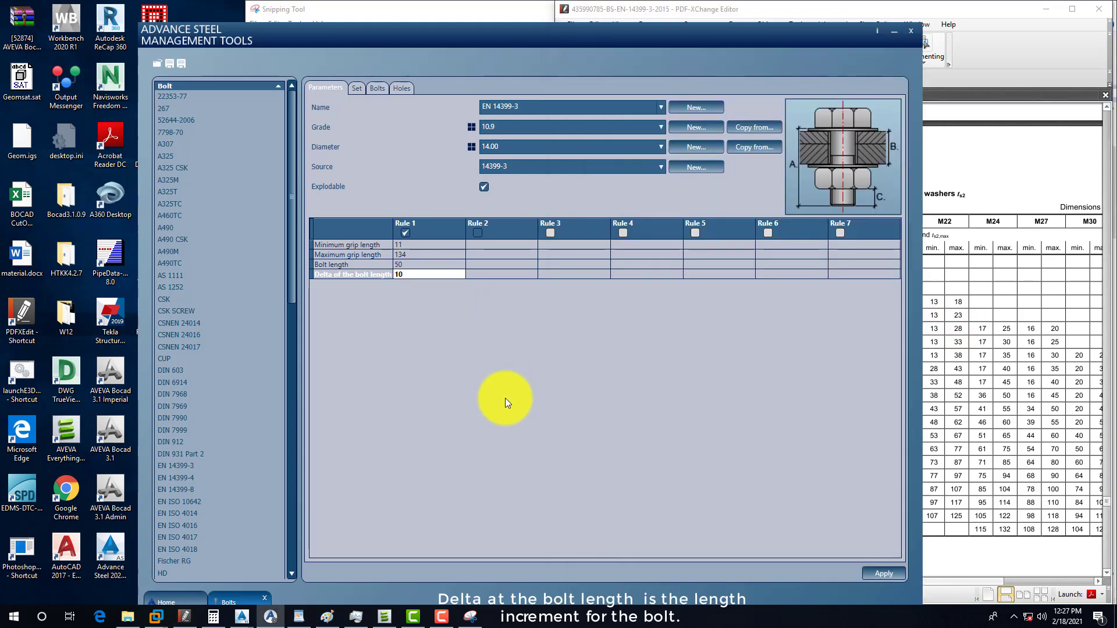
left_click(499, 386)
left_click(478, 273)
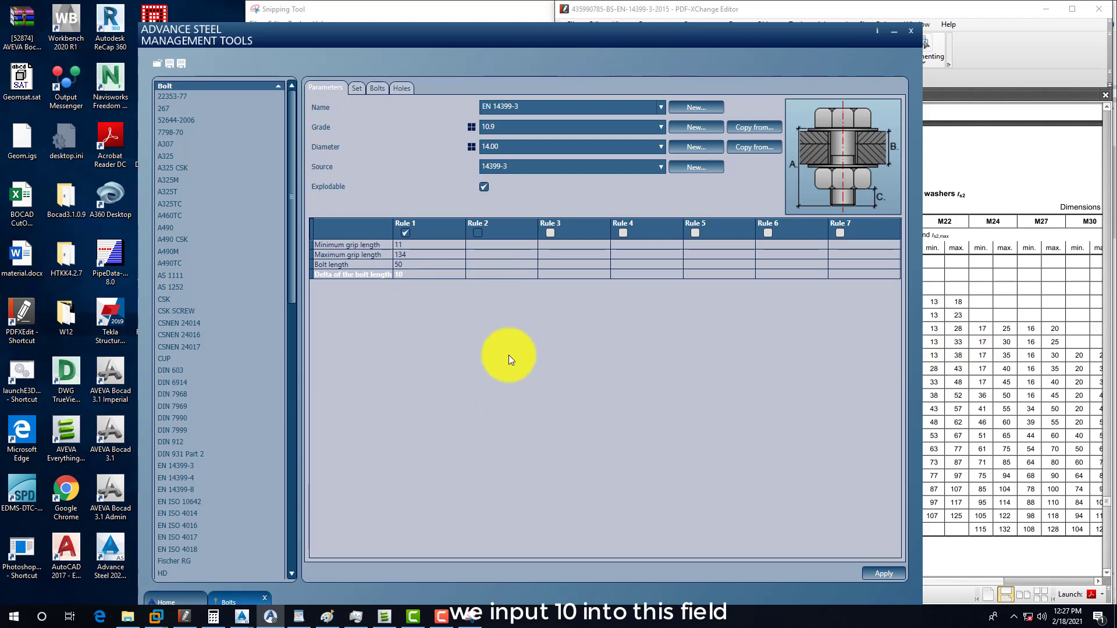
Open the M14 bolt's set definition, and switch to WordPad to review the recorded M12 assembly name, washers and nut
left_click(356, 89)
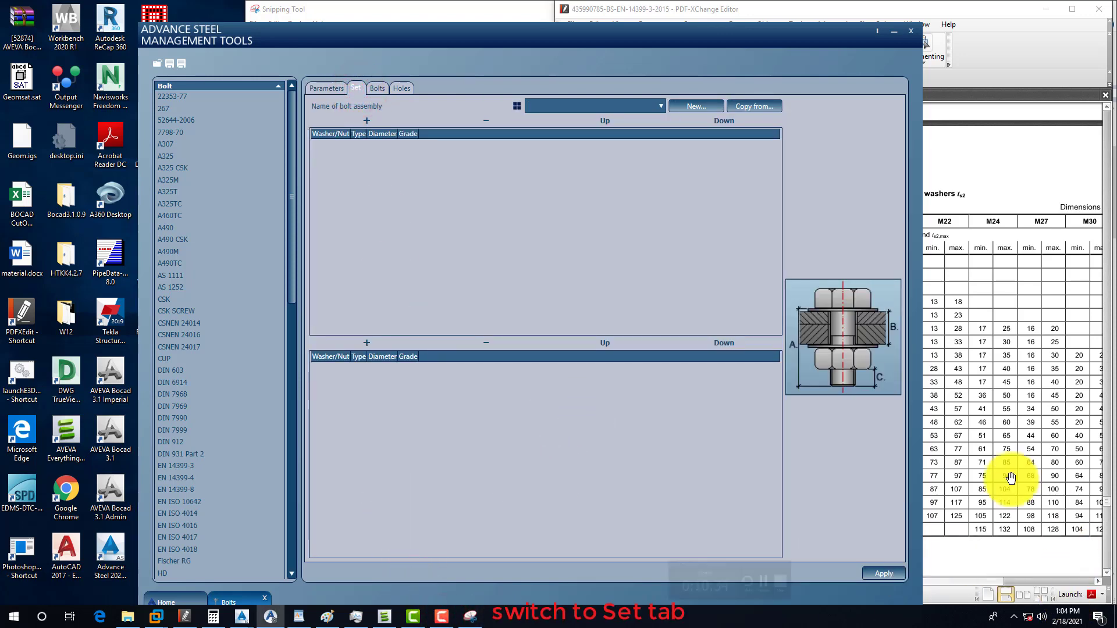
left_click(1004, 428)
left_click(298, 616)
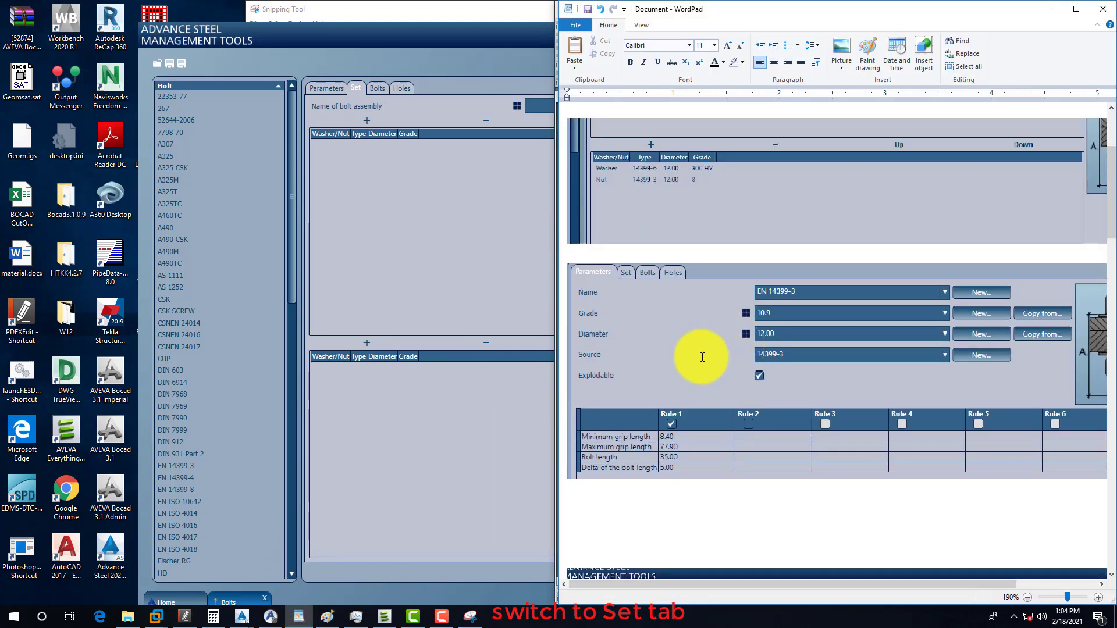
scroll(702, 358, "down", 5)
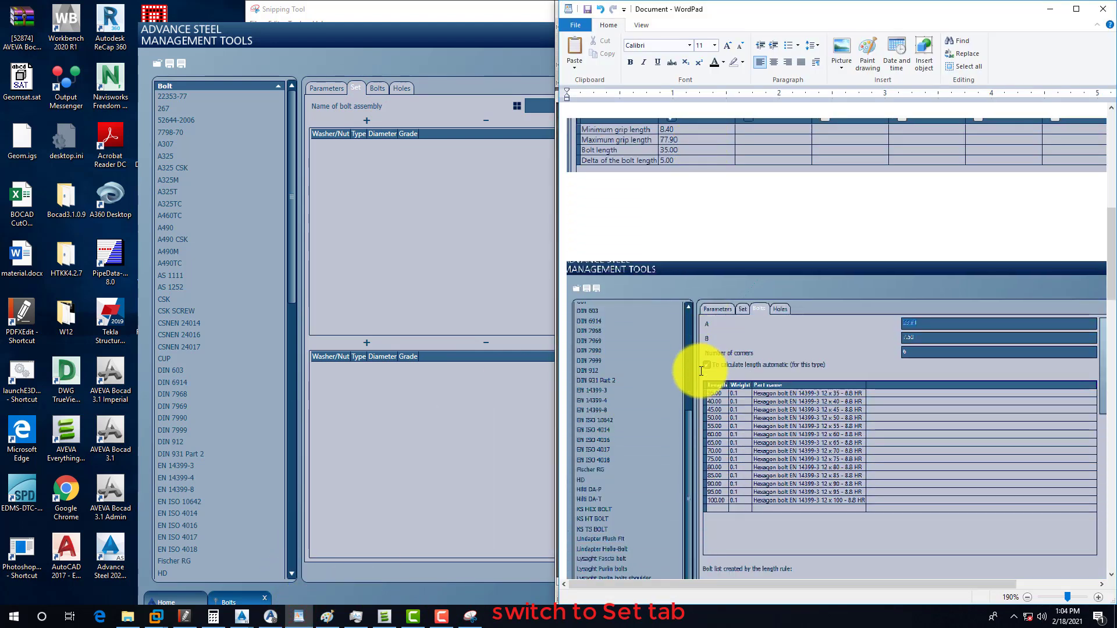
scroll(702, 375, "down", 10)
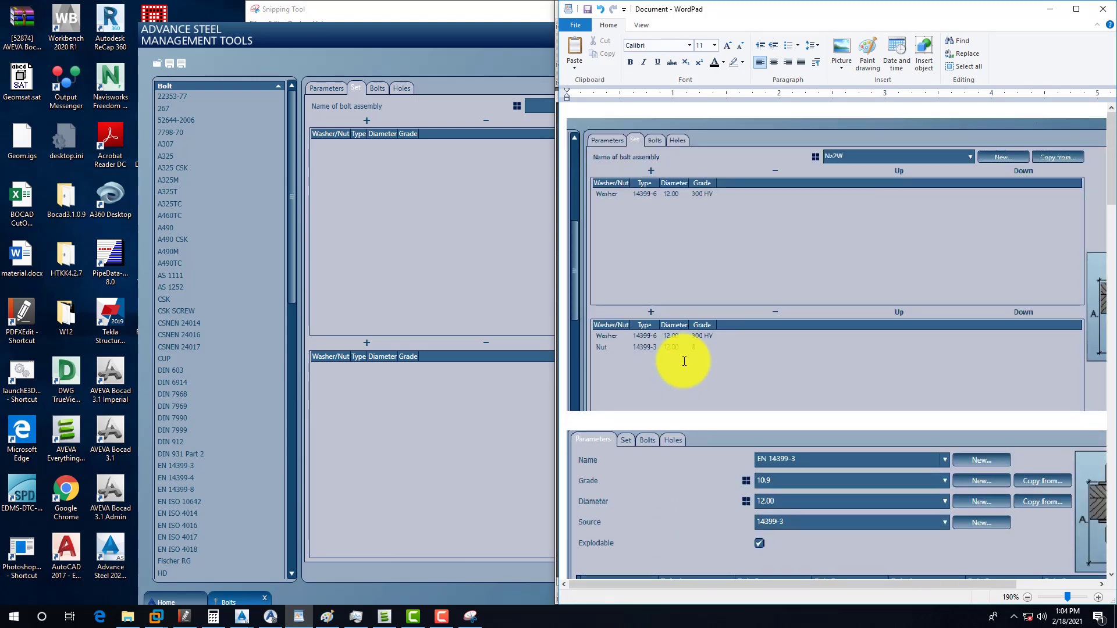
Return to Advance Steel Management Tools and choose Na2W as the name of the M14 bolt assembly
left_click(454, 233)
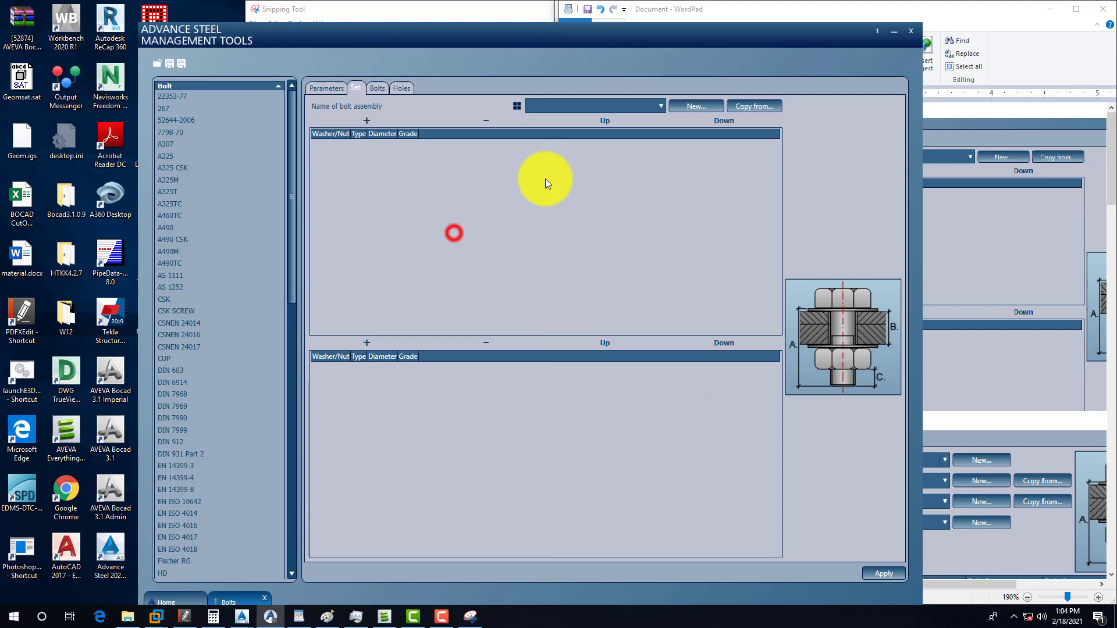
left_click(658, 107)
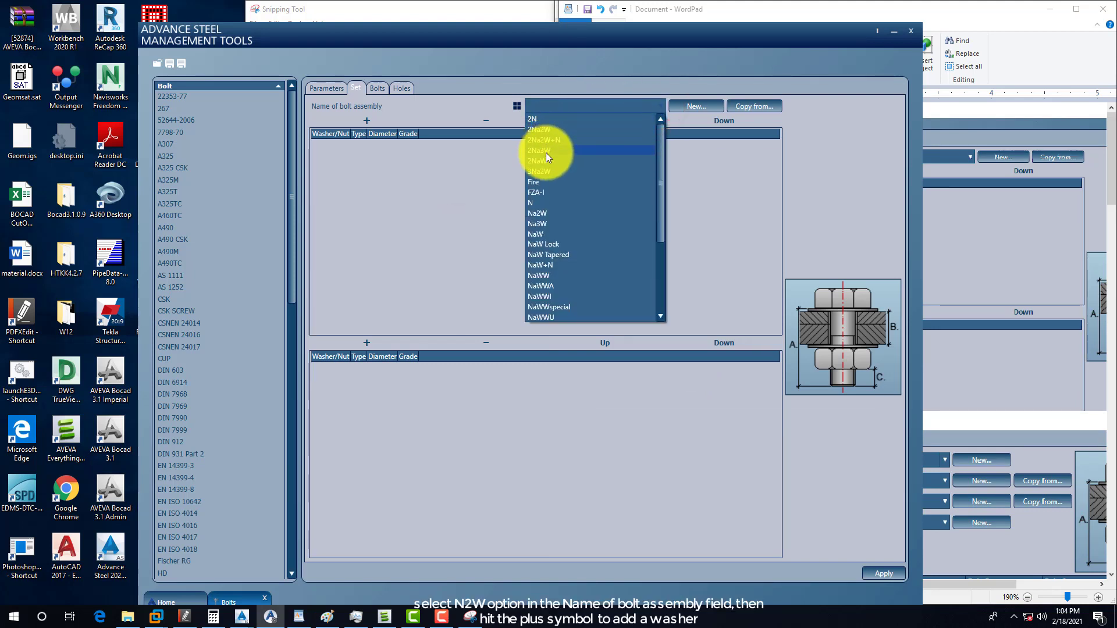
left_click(539, 213)
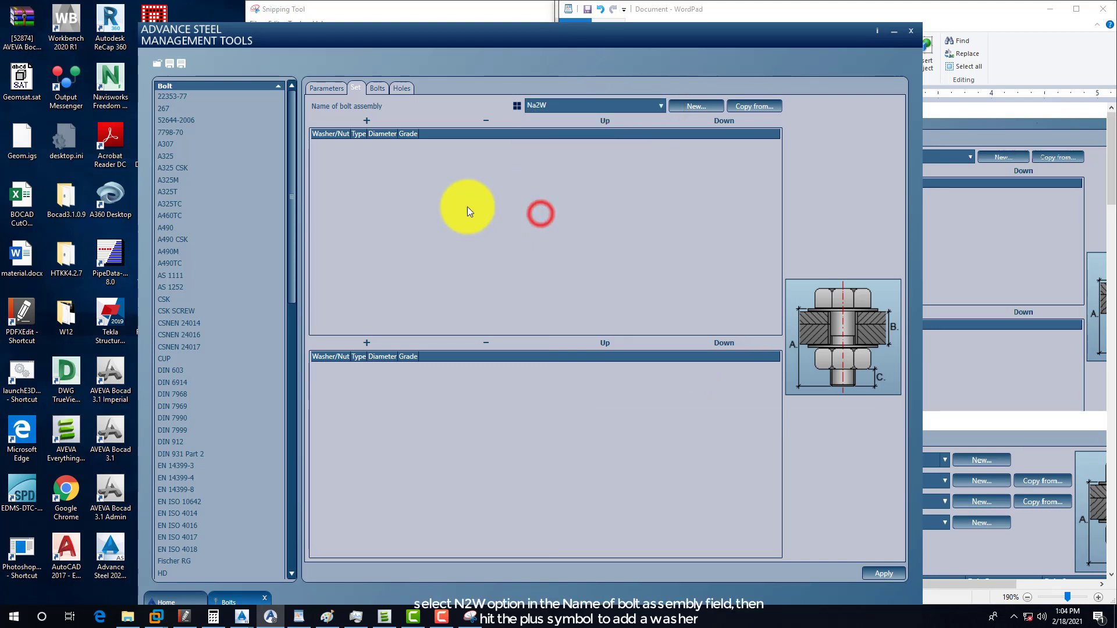
Add a washer to the upper component list of the Na2W bolt assembly
left_click(365, 121)
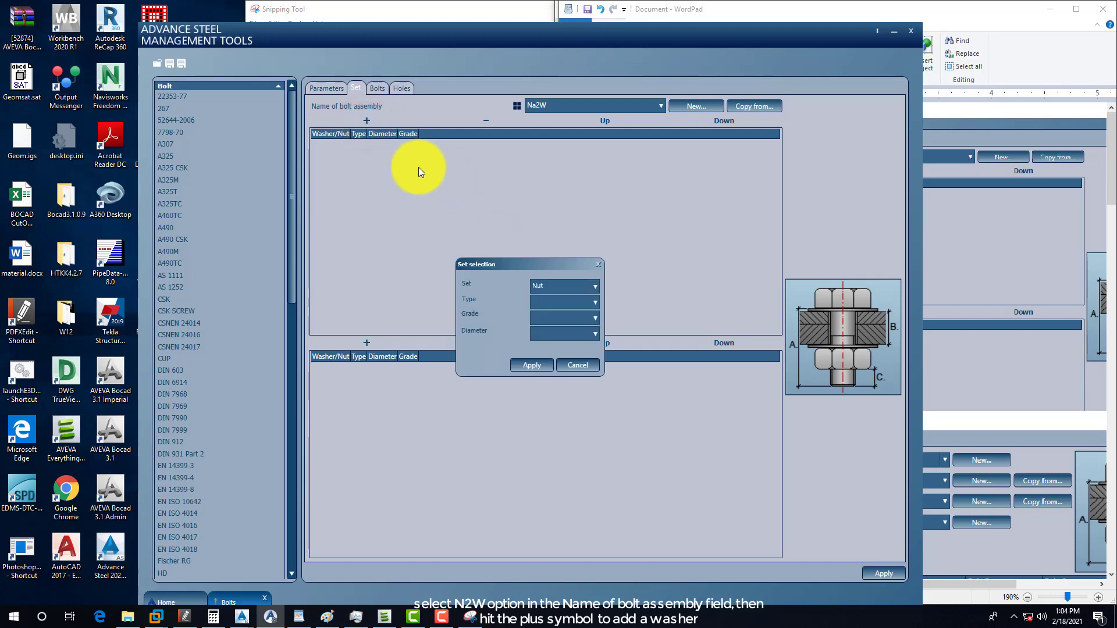
left_click_drag(495, 266, 388, 207)
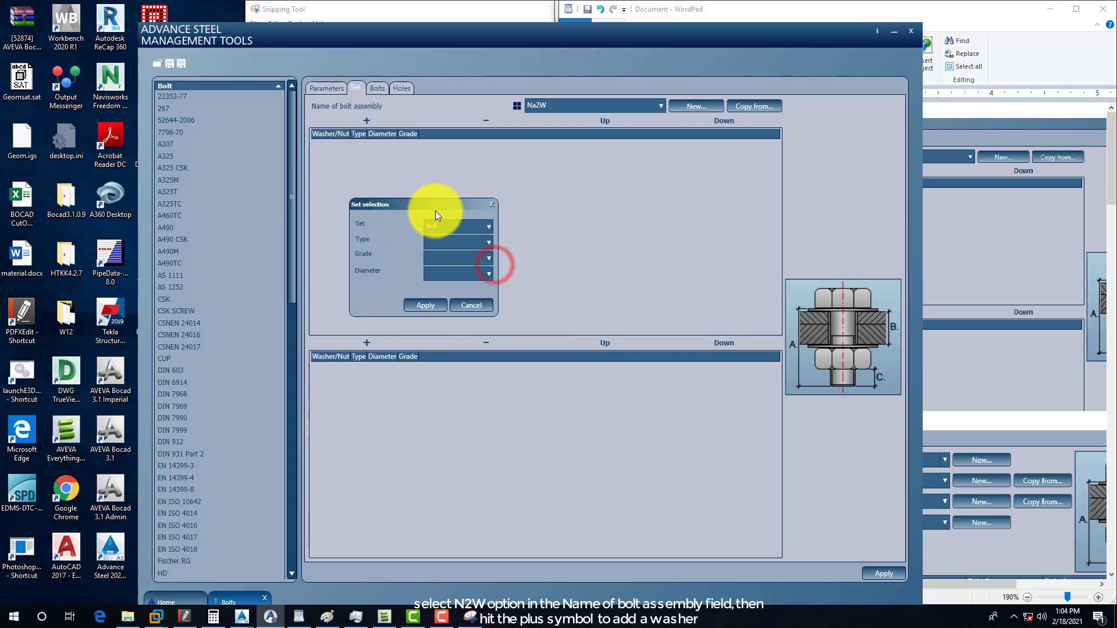
Configure the new upper-side entry of the Na2W assembly as a washer of type 14399-6
left_click(480, 226)
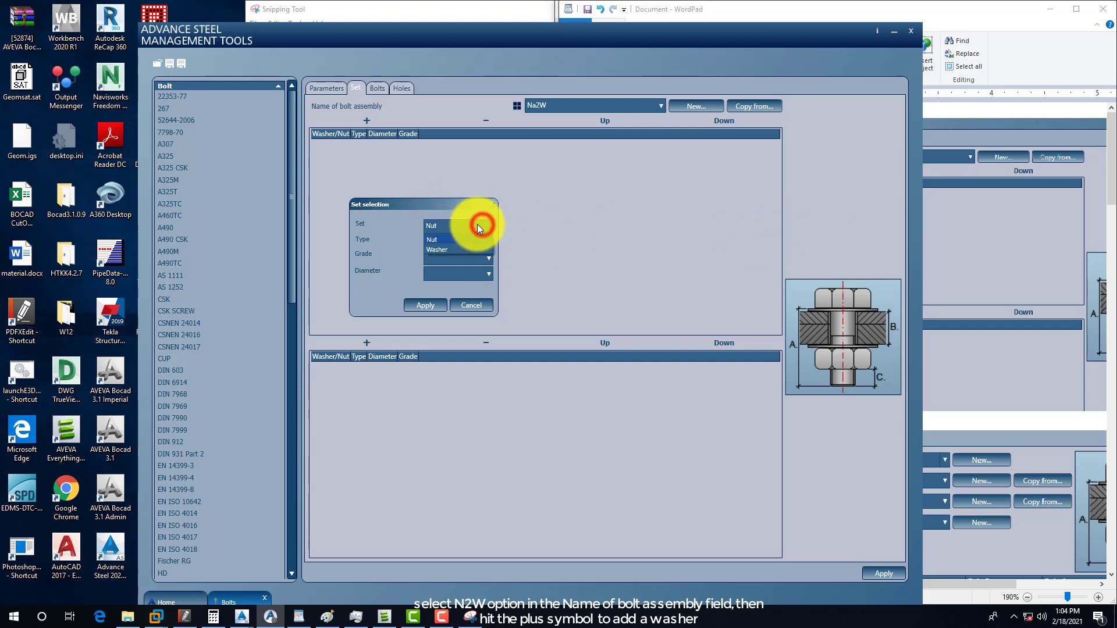
left_click(445, 249)
left_click(480, 244)
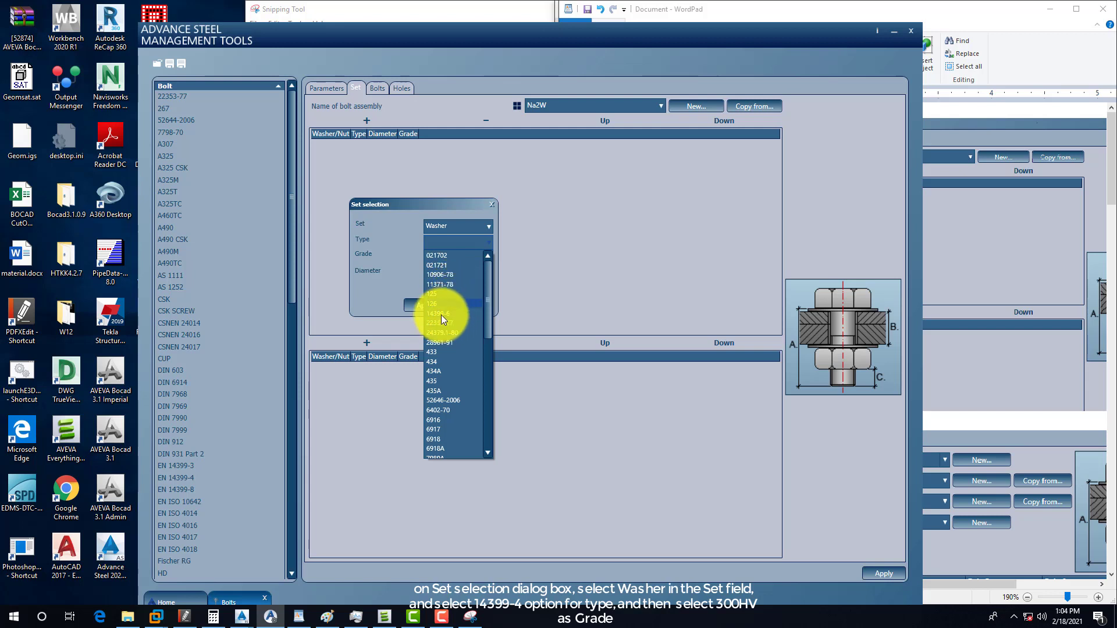
left_click(440, 314)
Try grade 8.8 for the washer, review its available diameters and compare with the reference image in WordPad
left_click(489, 260)
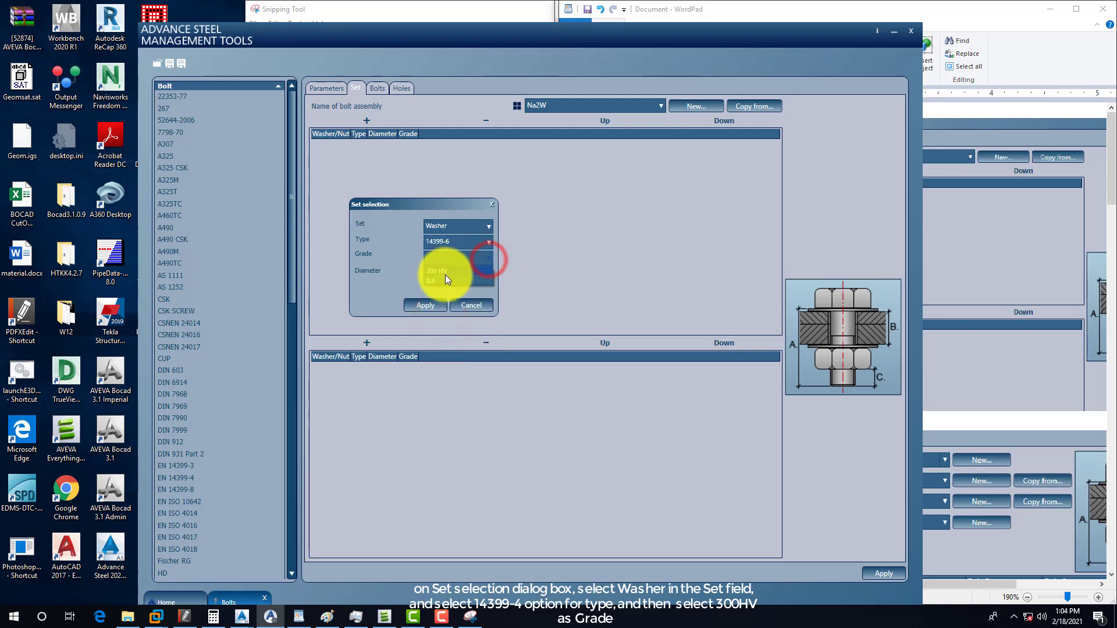
left_click(434, 282)
left_click(448, 272)
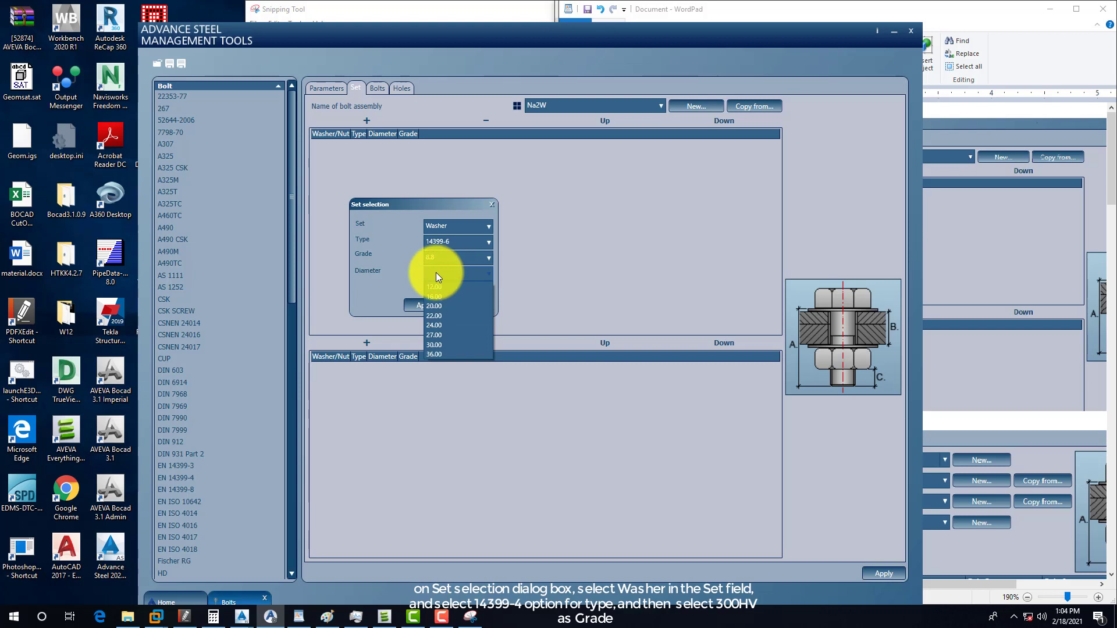
left_click(399, 270)
left_click(441, 260)
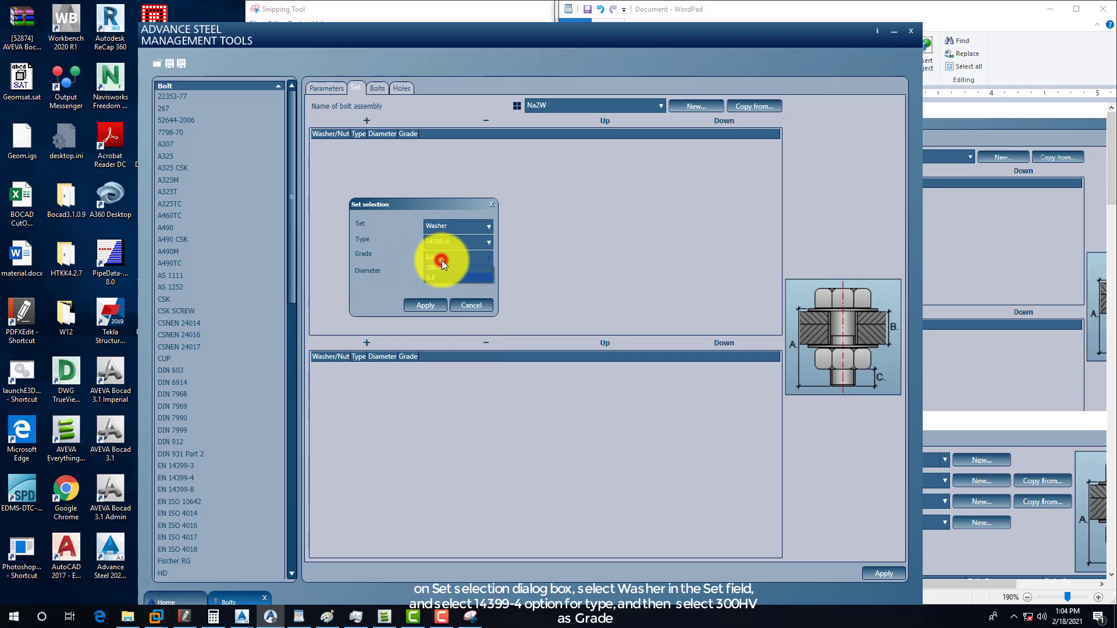
left_click(442, 260)
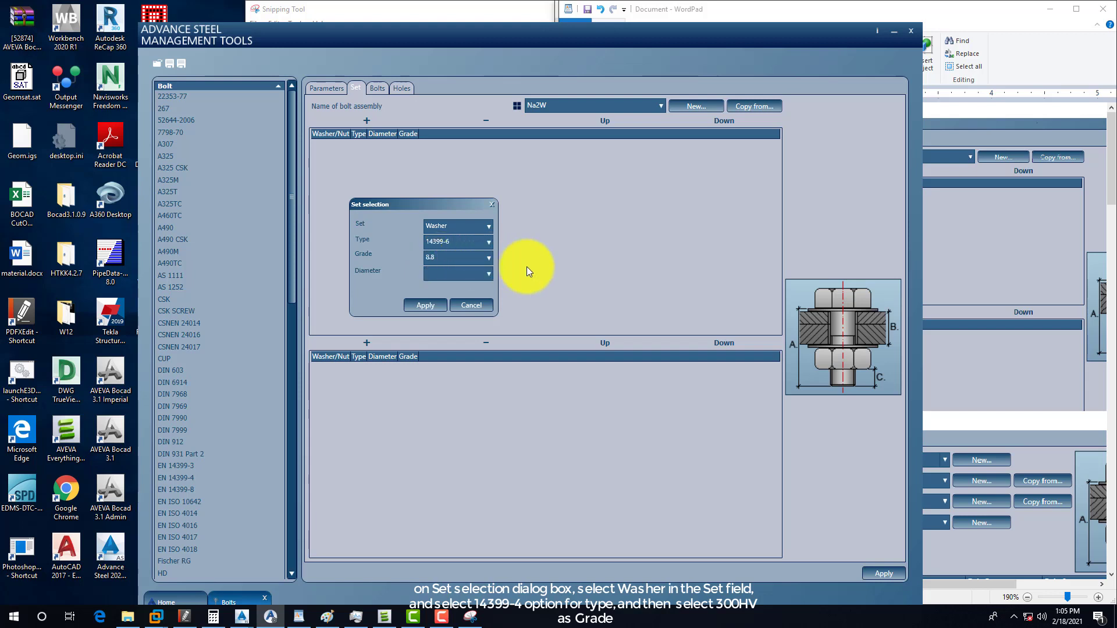
left_click(449, 260)
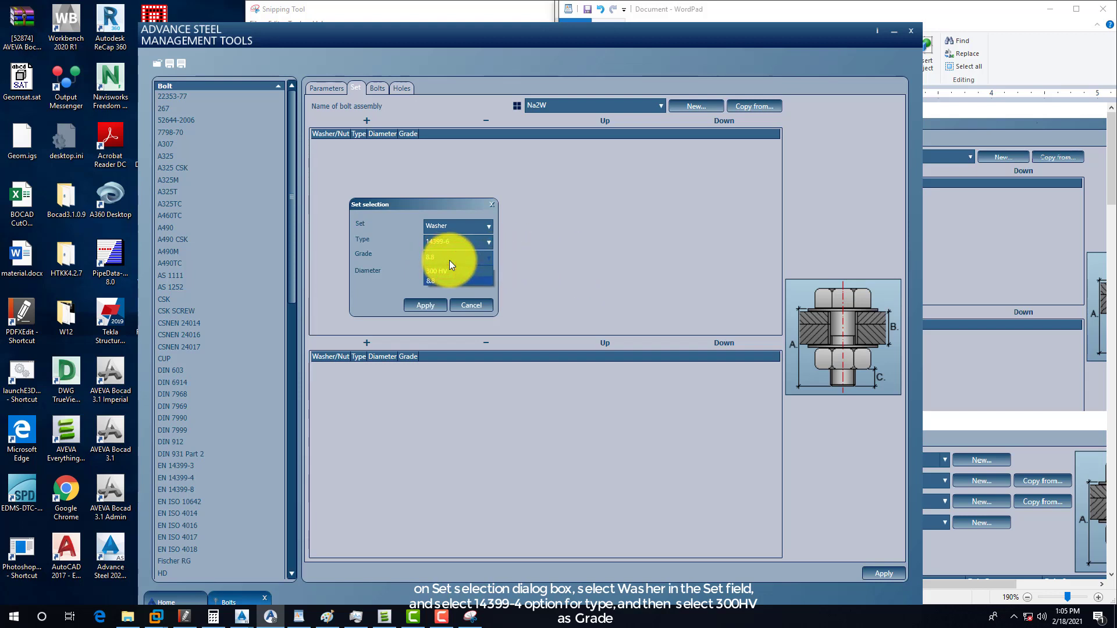
left_click(392, 284)
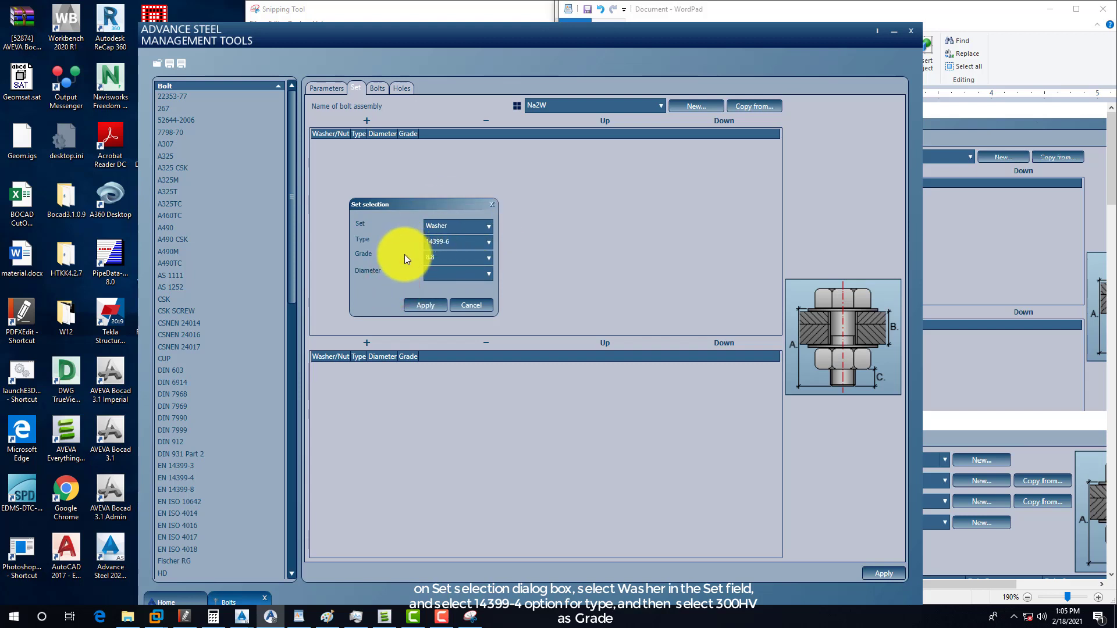
left_click(437, 258)
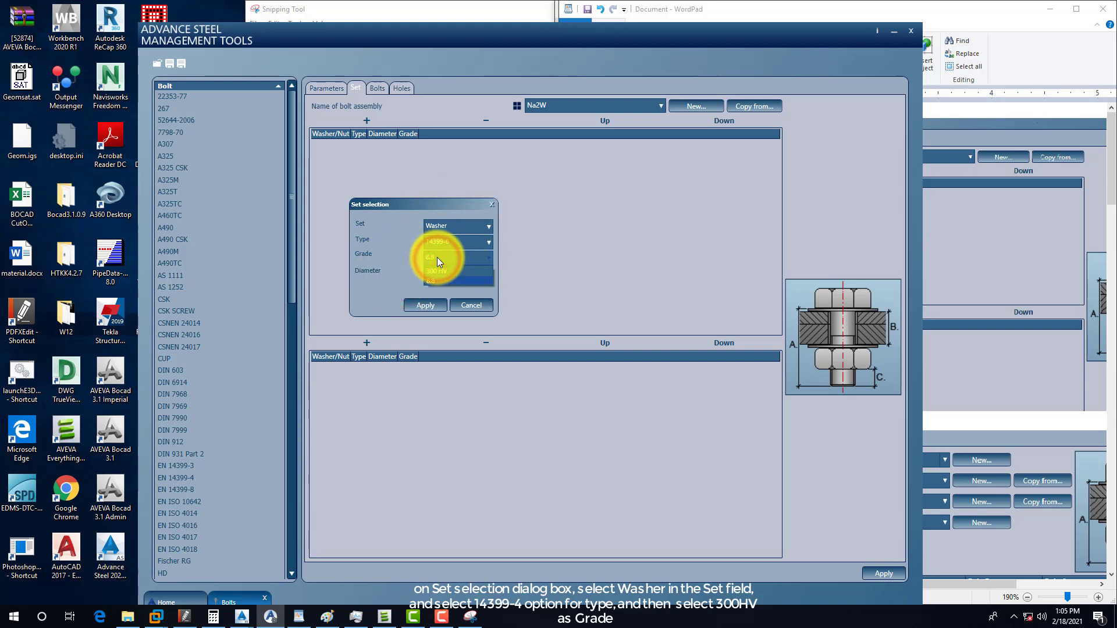
left_click(395, 272)
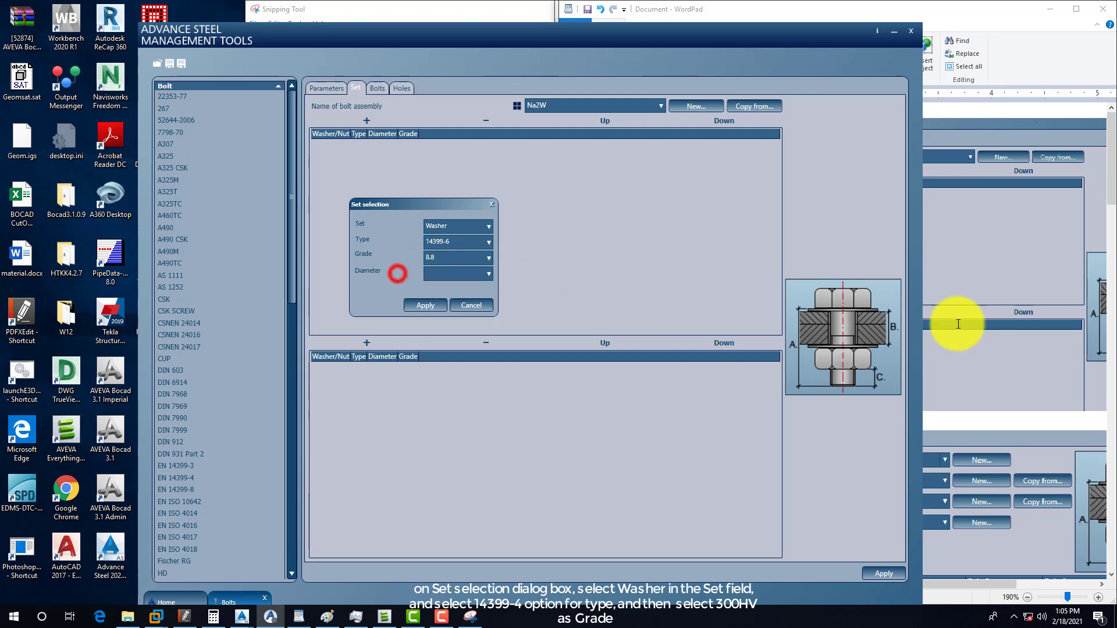
left_click(1022, 286)
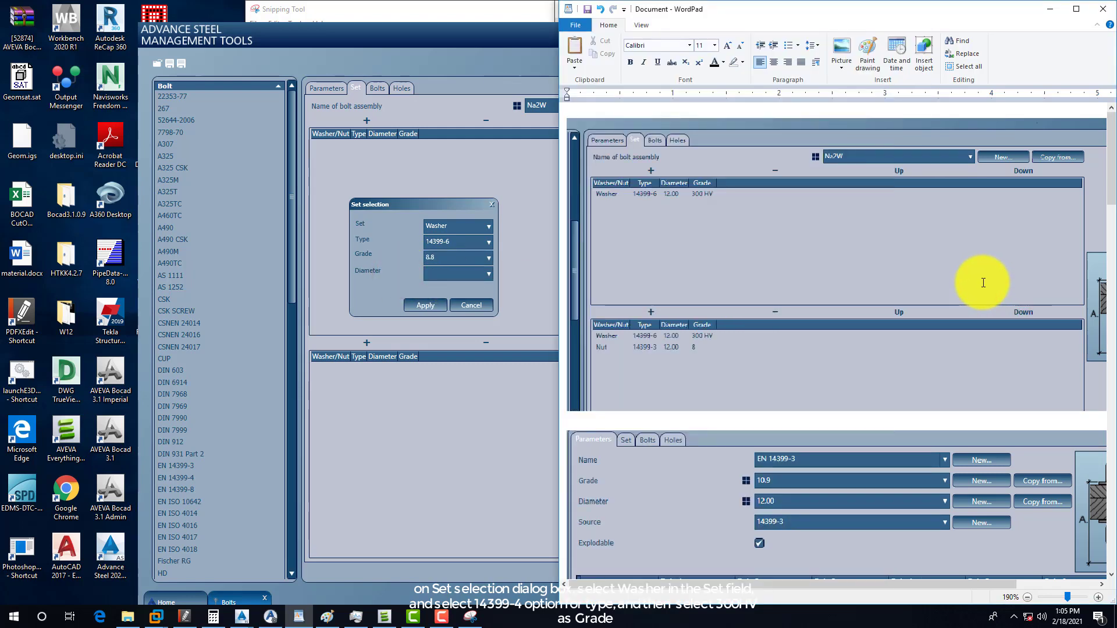
Set the washer's grade to 300 HV and its diameter to 14.00, and add it to the upper set list
left_click(439, 257)
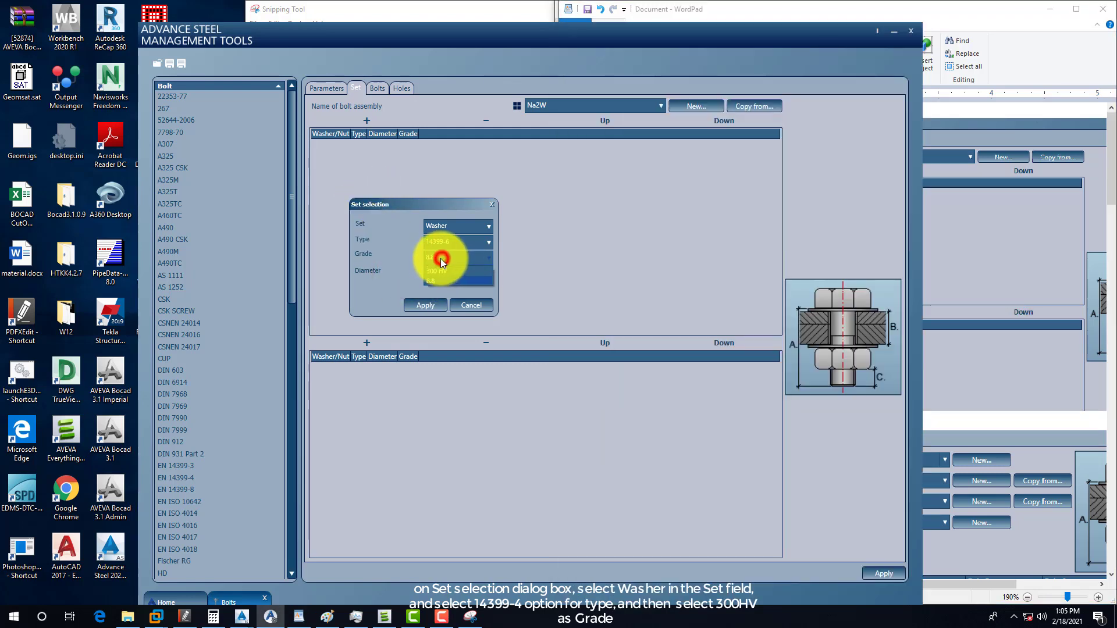
left_click(436, 268)
left_click(435, 271)
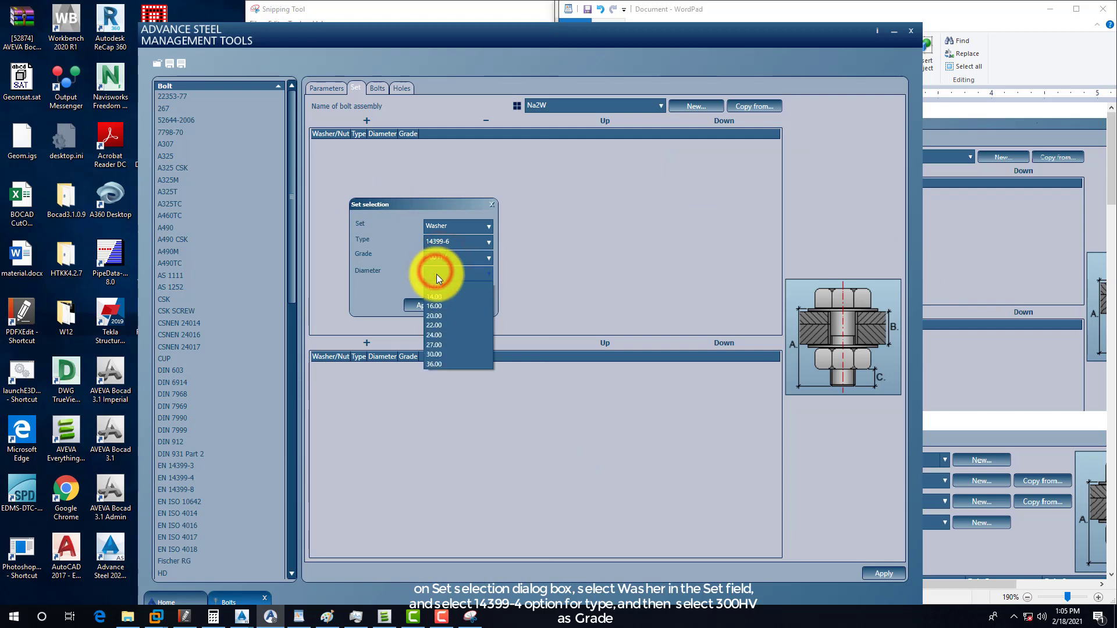
left_click(388, 284)
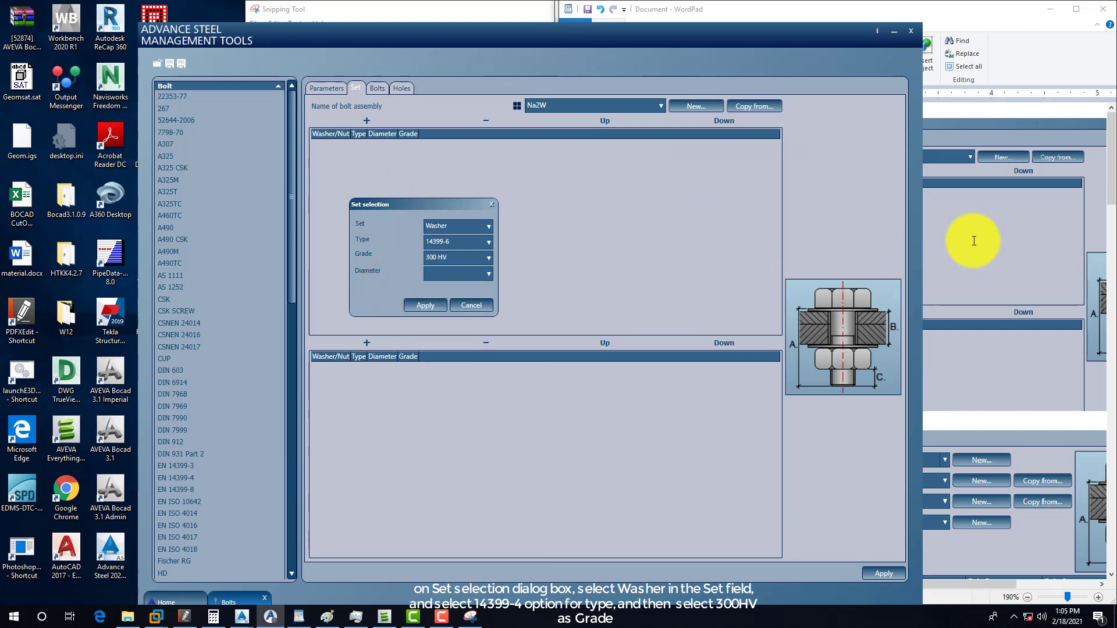
left_click(972, 241)
left_click(321, 258)
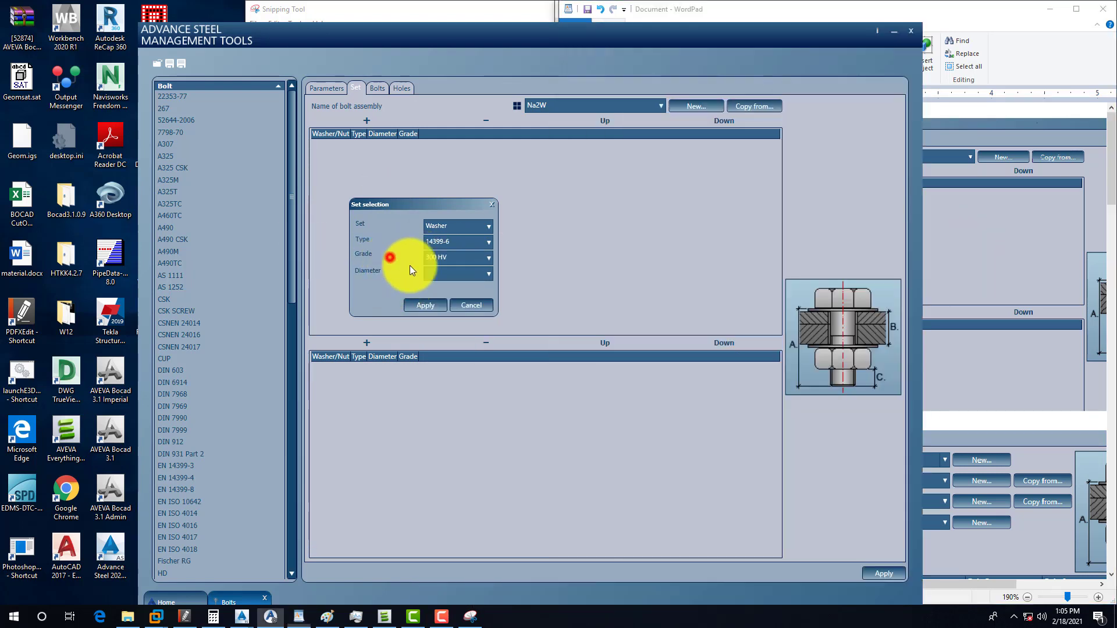
left_click(458, 274)
left_click(432, 296)
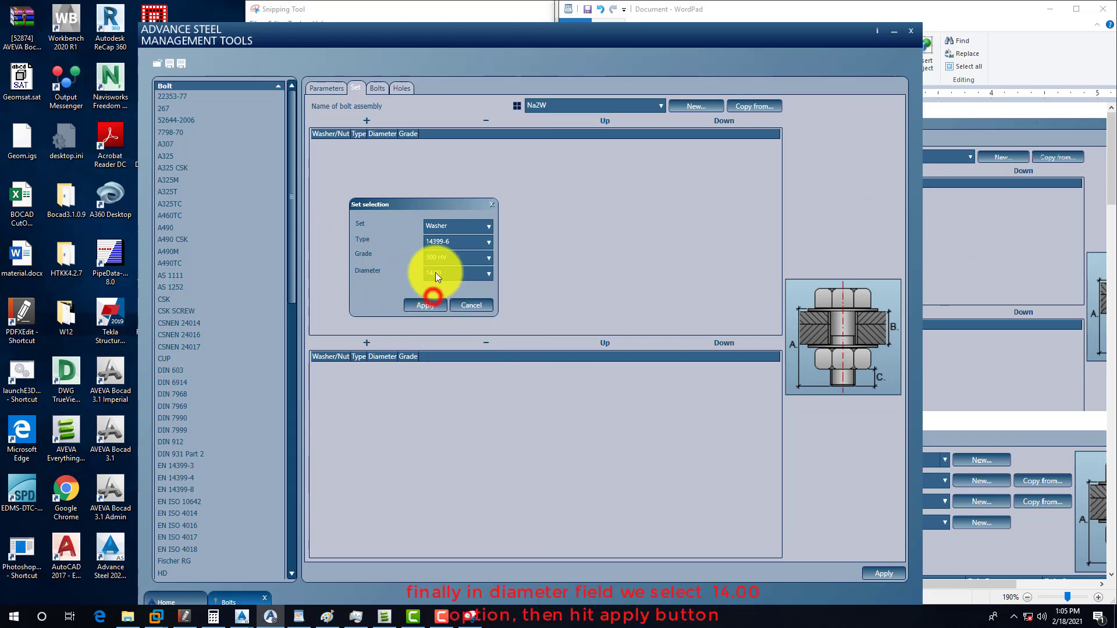
left_click(423, 308)
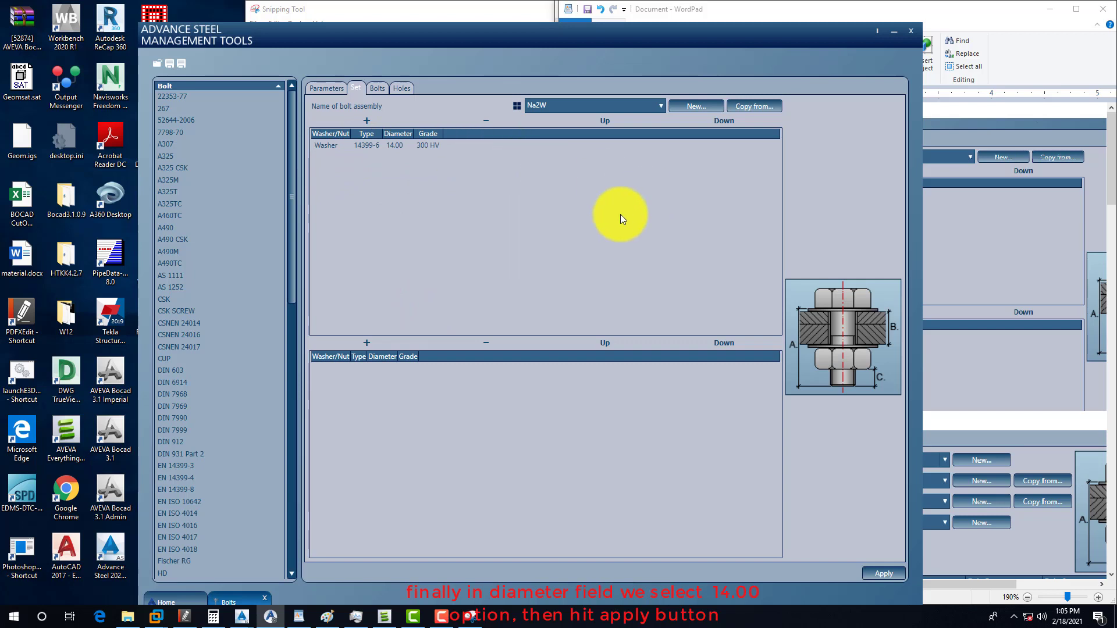
Consult the WordPad reference and start a lower-side entry for Na2W as a washer of type 14399-6
left_click(1000, 251)
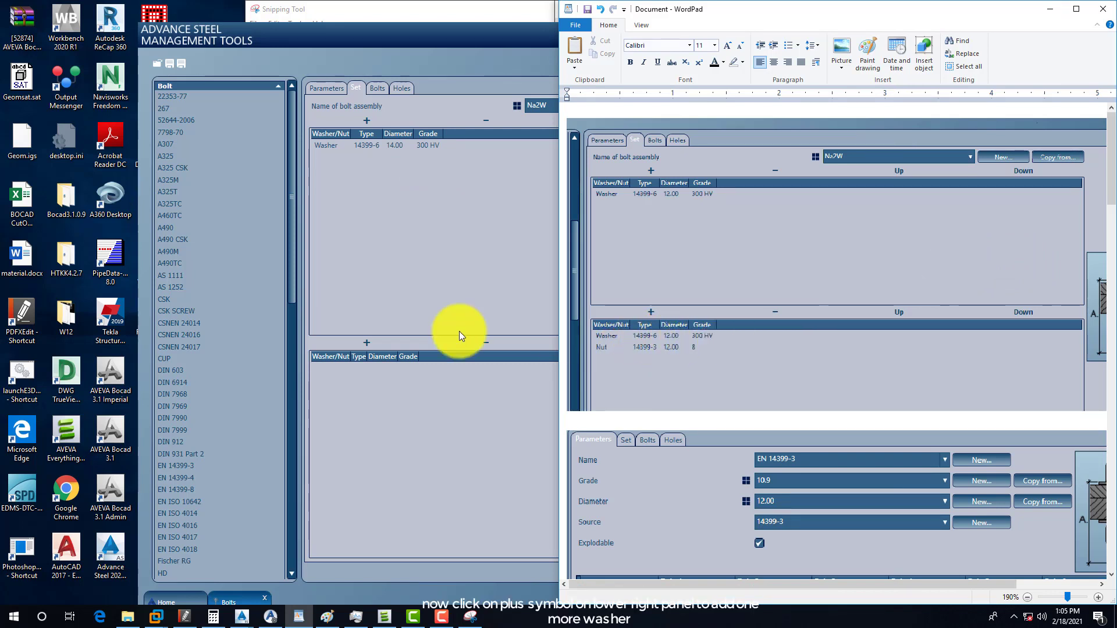
left_click(417, 397)
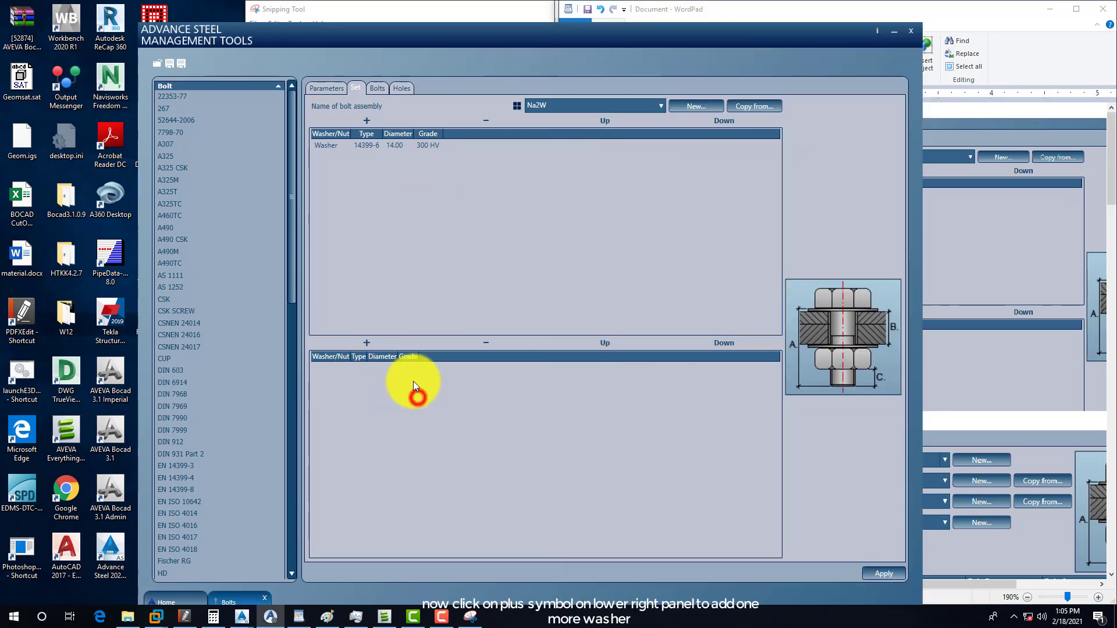
left_click(366, 344)
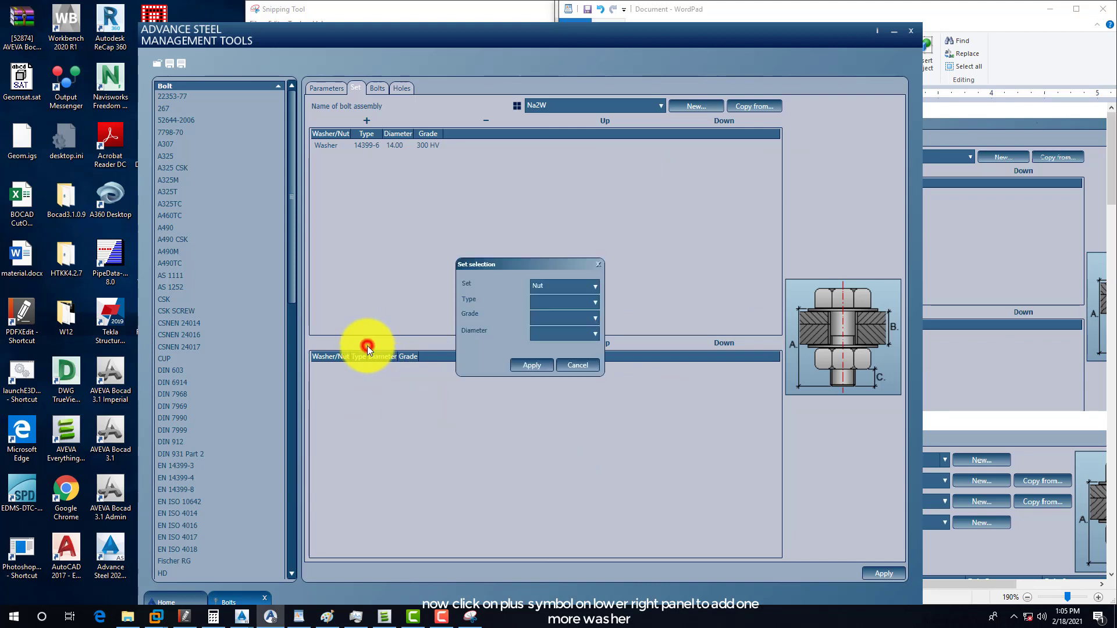
left_click(557, 288)
left_click(544, 309)
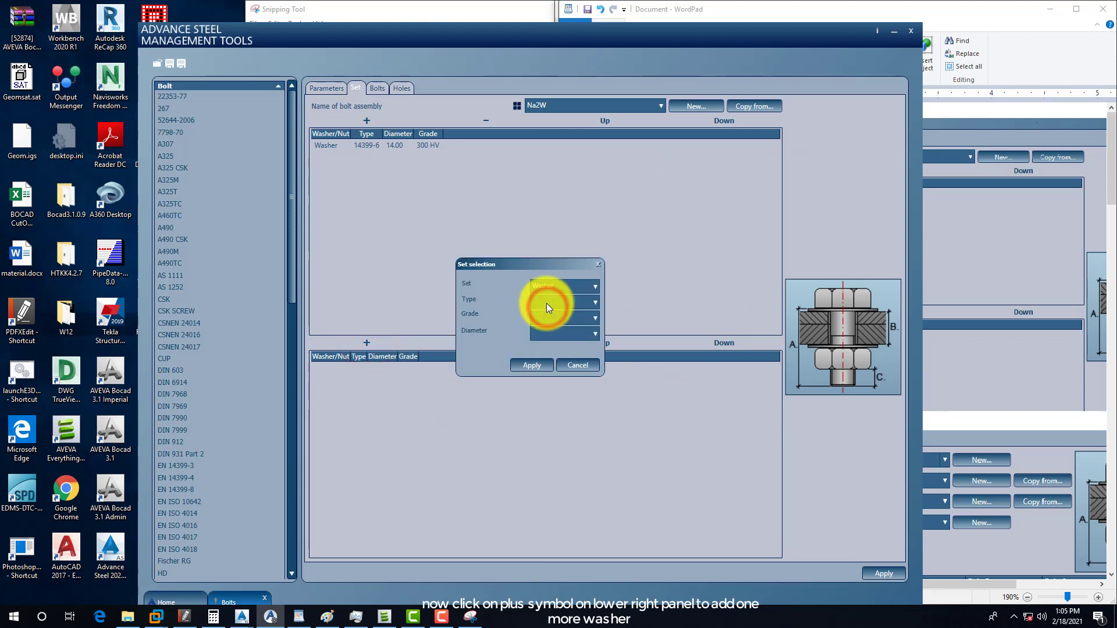
left_click(546, 302)
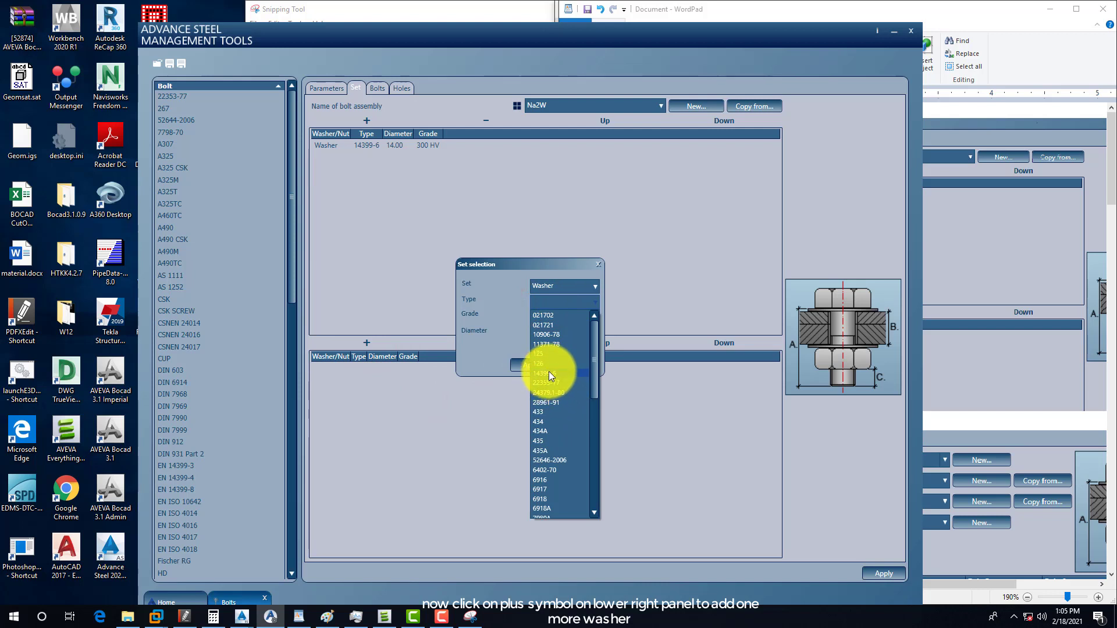
left_click(549, 372)
Give the lower washer grade 300 HV and diameter 14.00, and add it to the lower set list
left_click(545, 319)
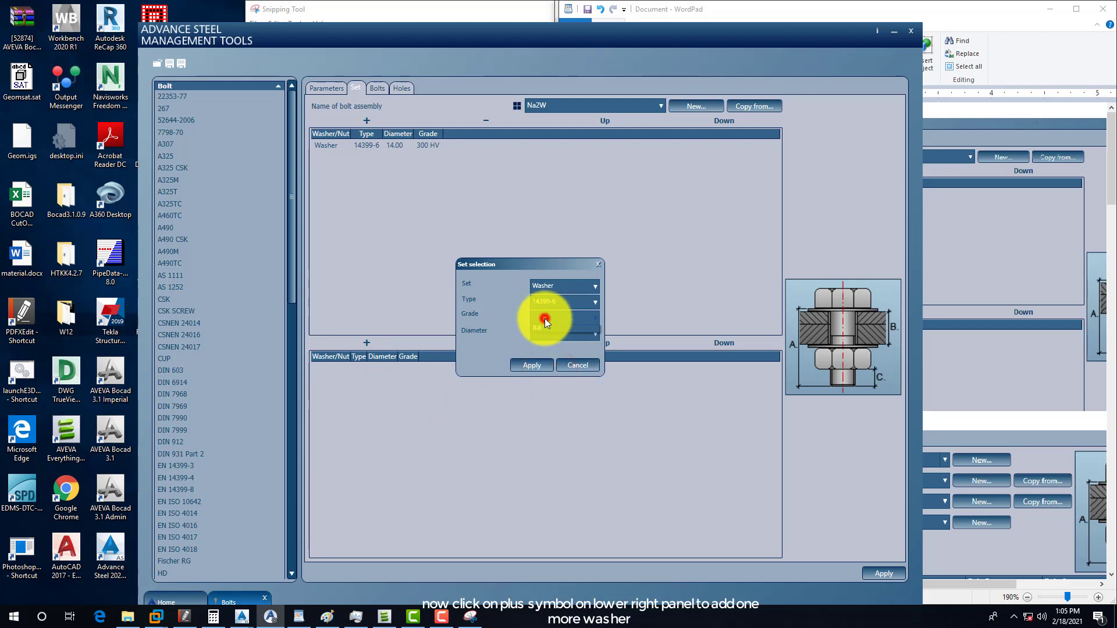
left_click(548, 333)
left_click(550, 333)
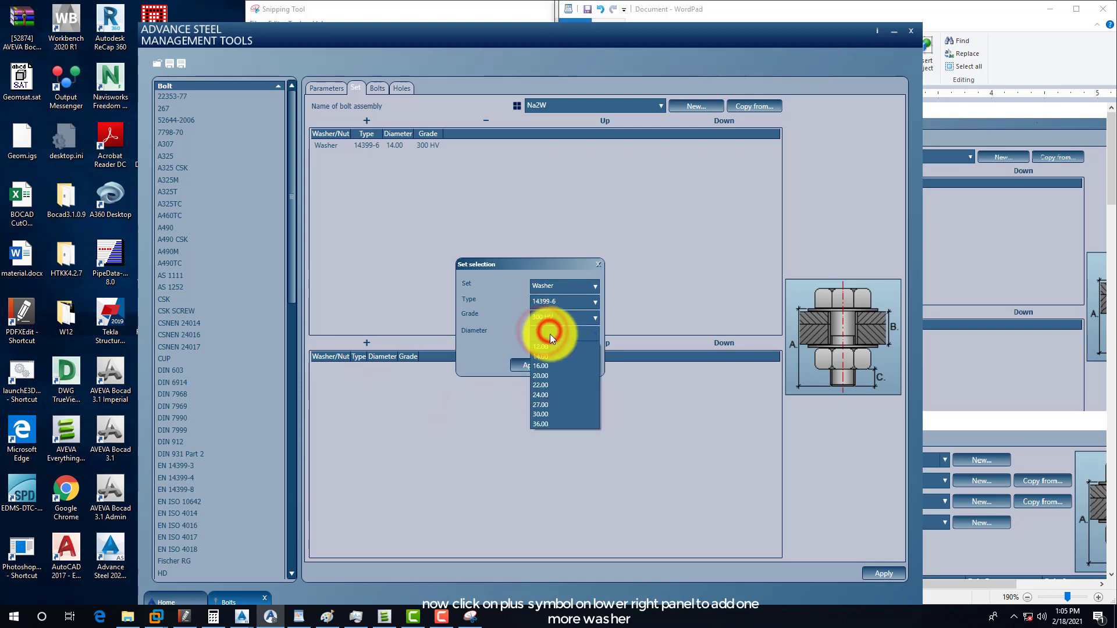
left_click(540, 356)
left_click(534, 366)
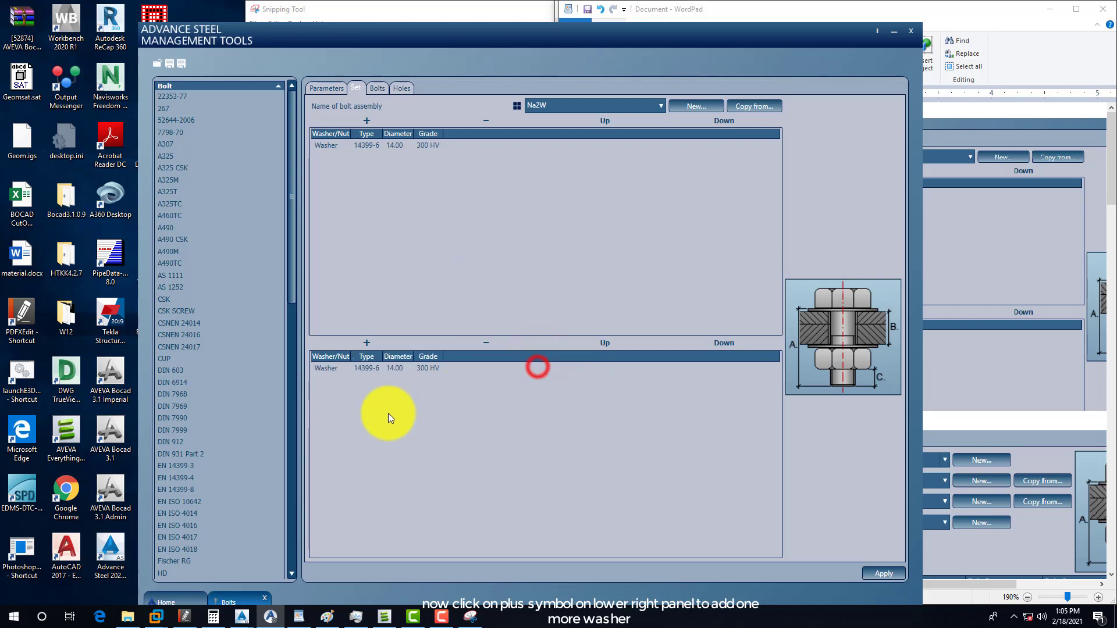
Start another lower-side entry as a nut of type 14399-3, matching the reference image in WordPad
left_click(366, 343)
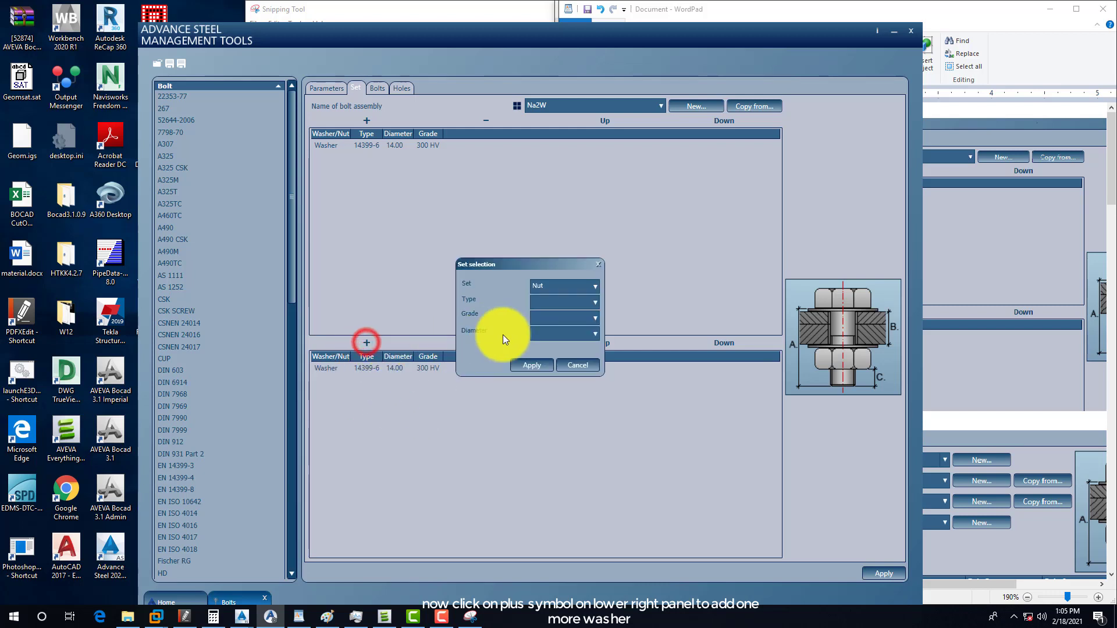
left_click(938, 366)
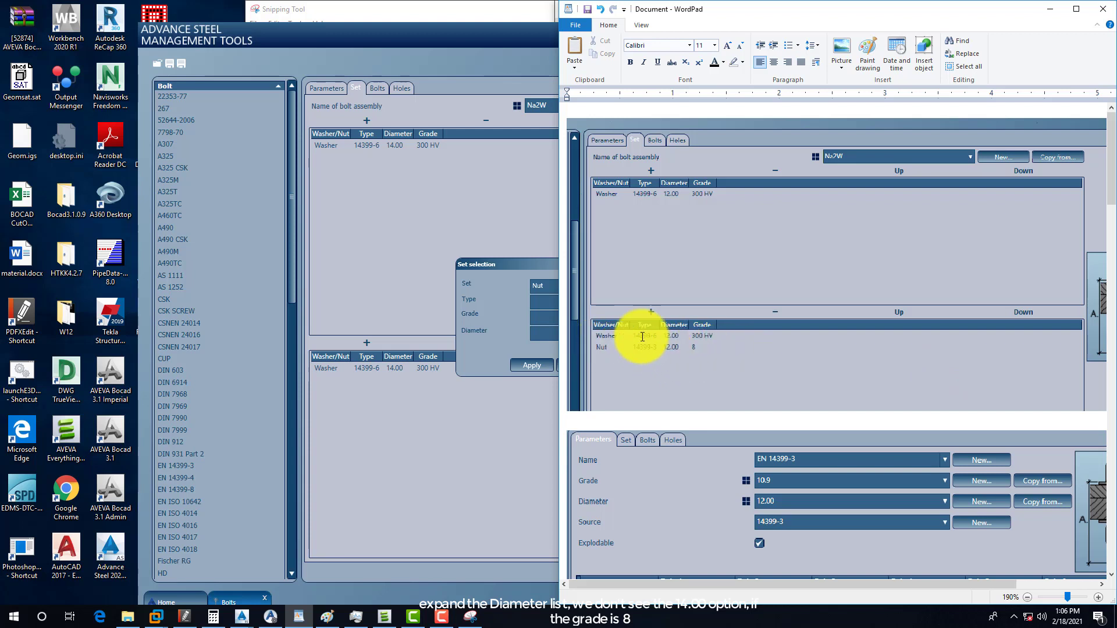
left_click(480, 256)
left_click(562, 303)
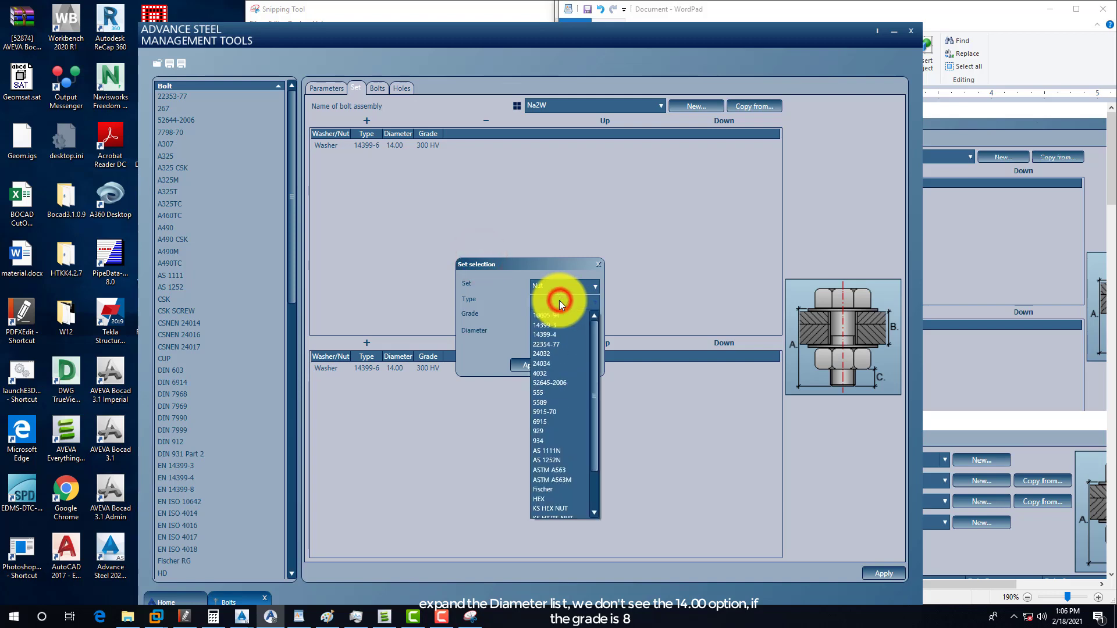
left_click(499, 299)
left_click(927, 356)
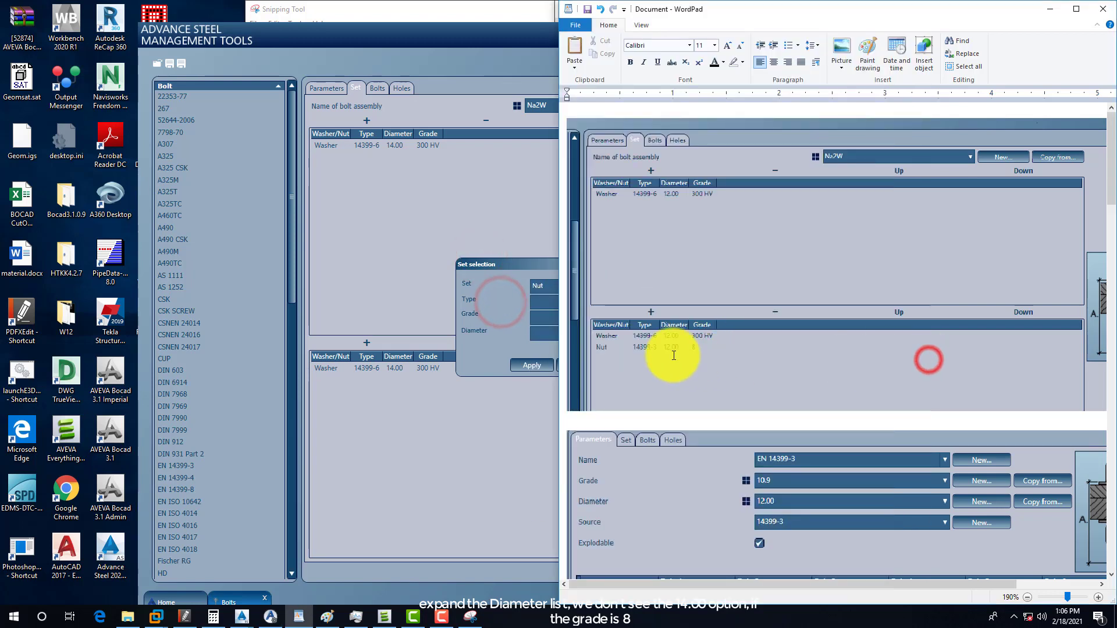
left_click(499, 323)
left_click(561, 302)
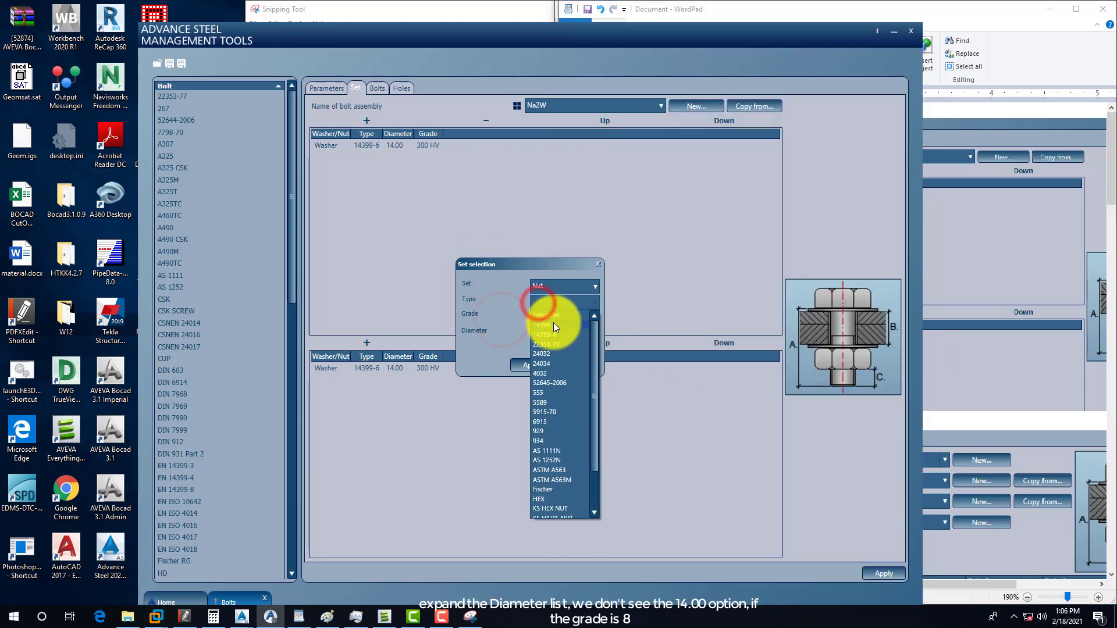
left_click(552, 322)
Set the nut's grade to 8 and check whether diameter 14.00 is available
left_click(549, 319)
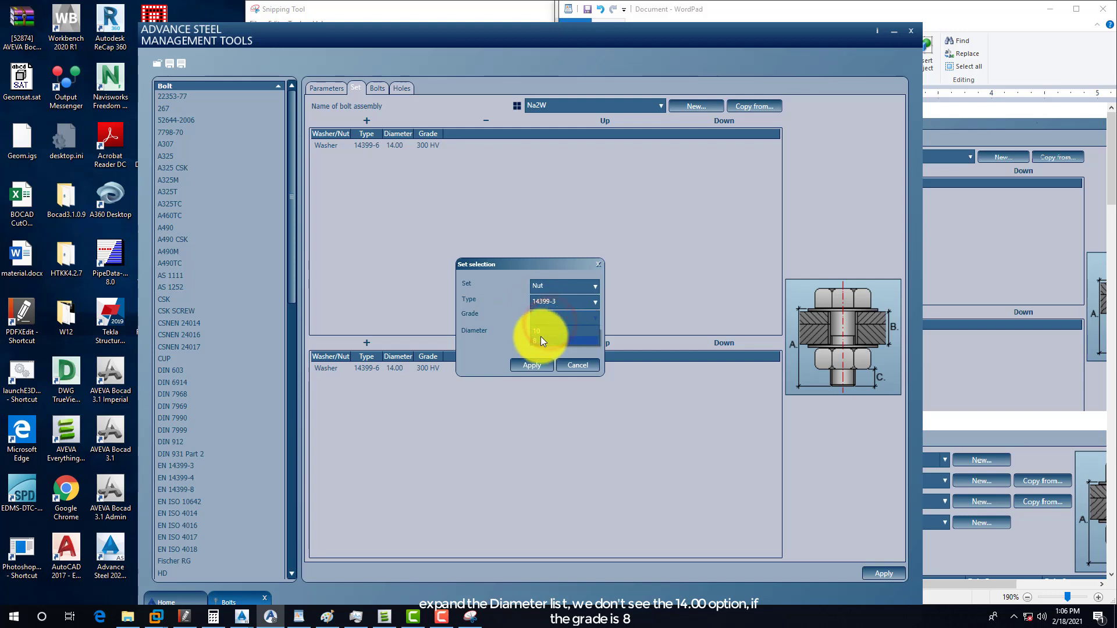
left_click(540, 341)
left_click(564, 333)
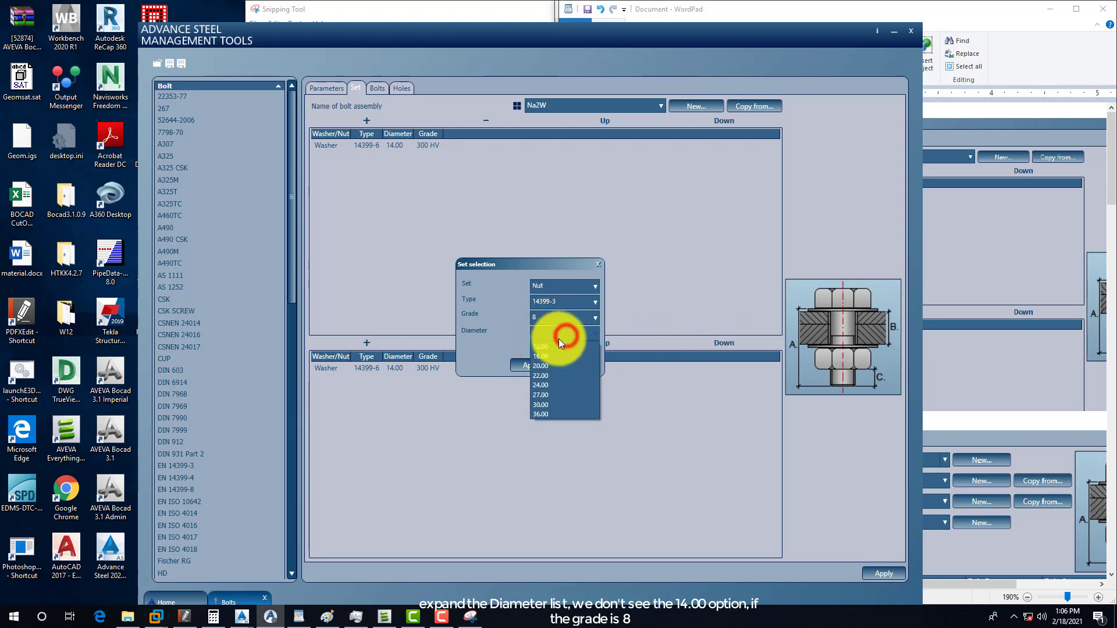
left_click(498, 340)
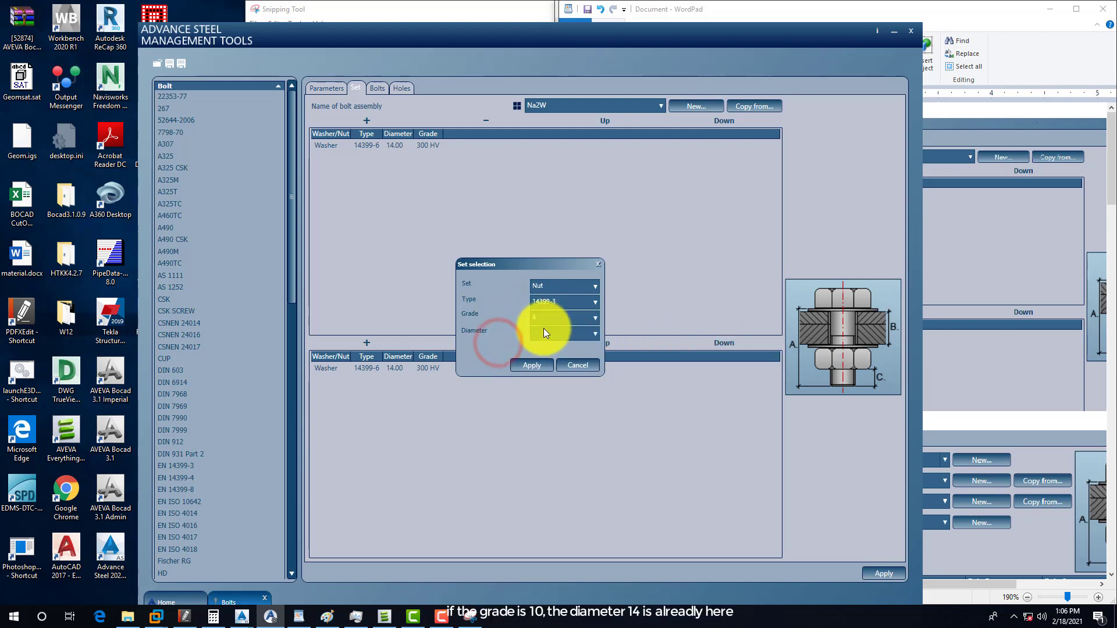
Change the nut's grade to 10, check its available diameters and compare with the WordPad reference
left_click(541, 319)
left_click(536, 330)
left_click(538, 333)
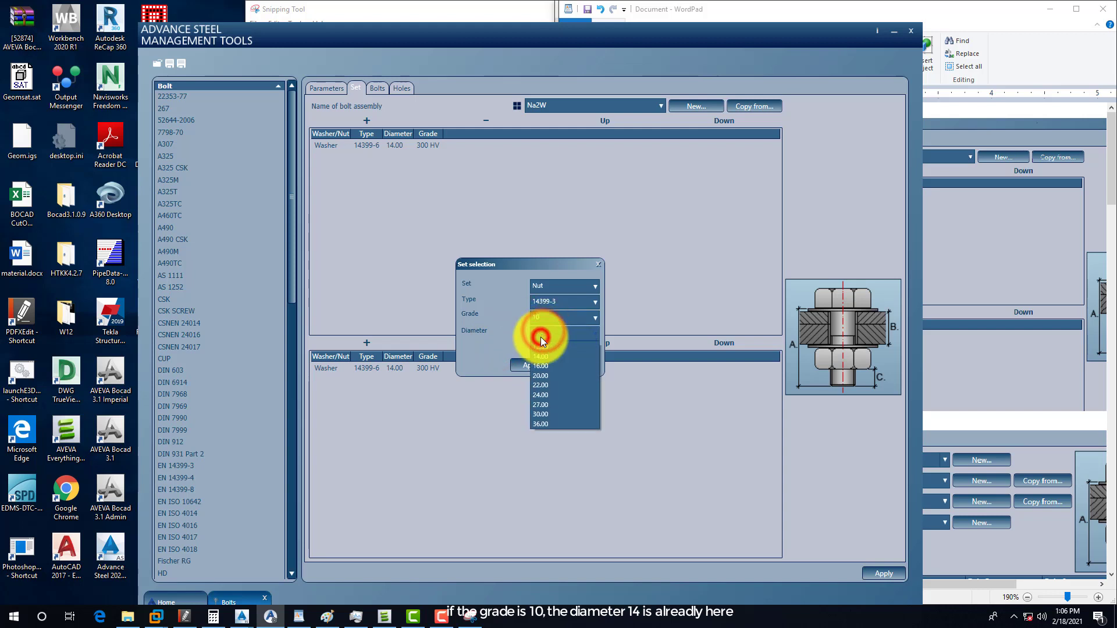
left_click(1022, 374)
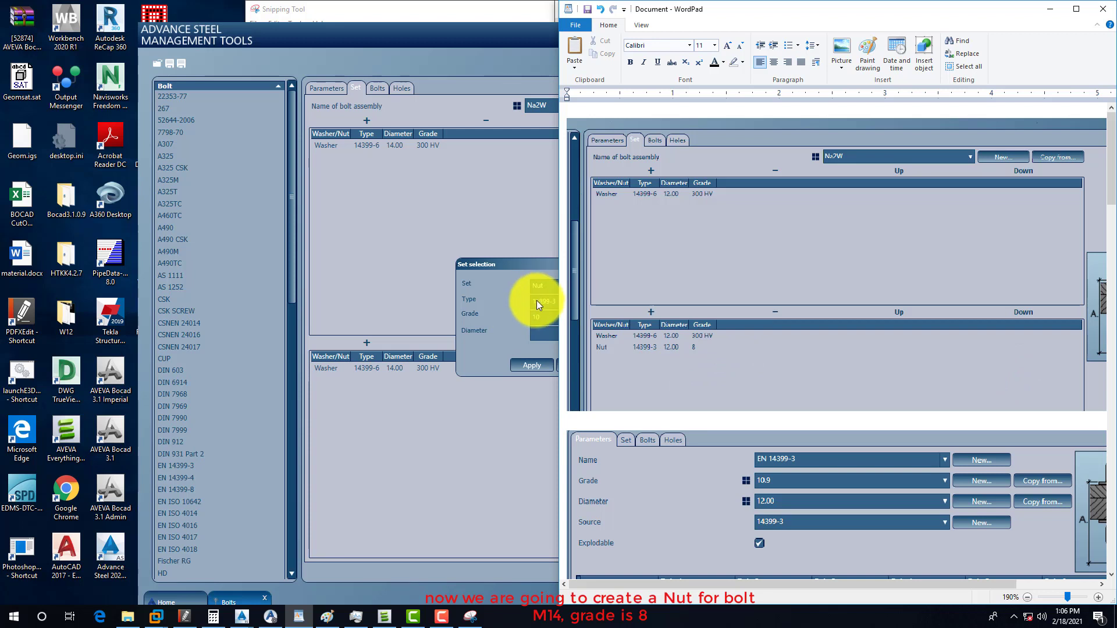
Cancel the unfinished set entry and open the 14399-3 definition in the Nut category
left_click(516, 272)
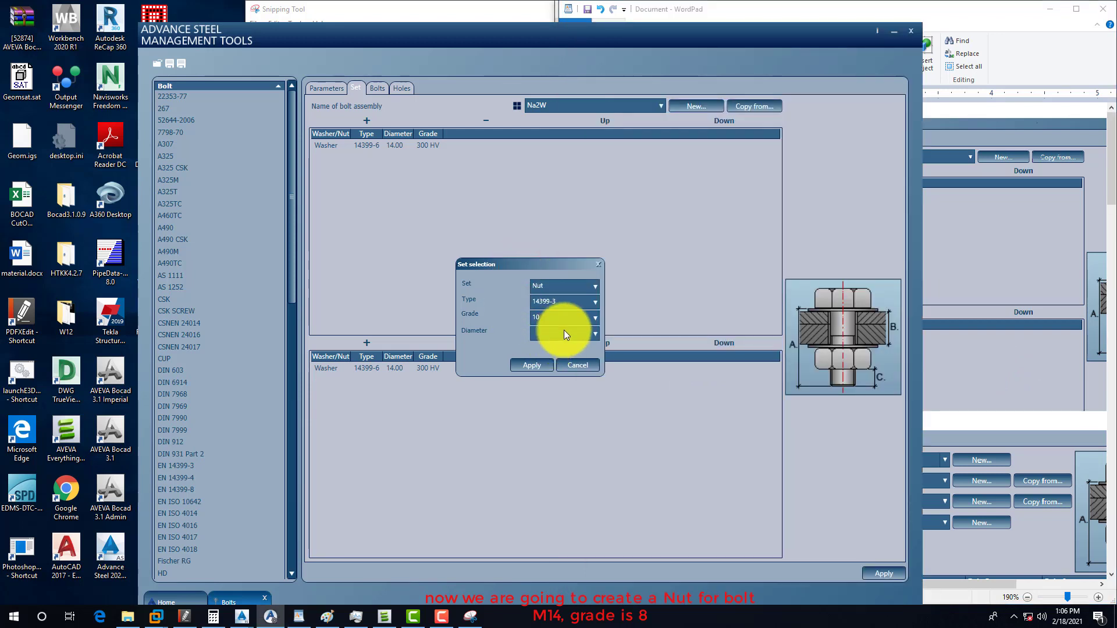
left_click(597, 263)
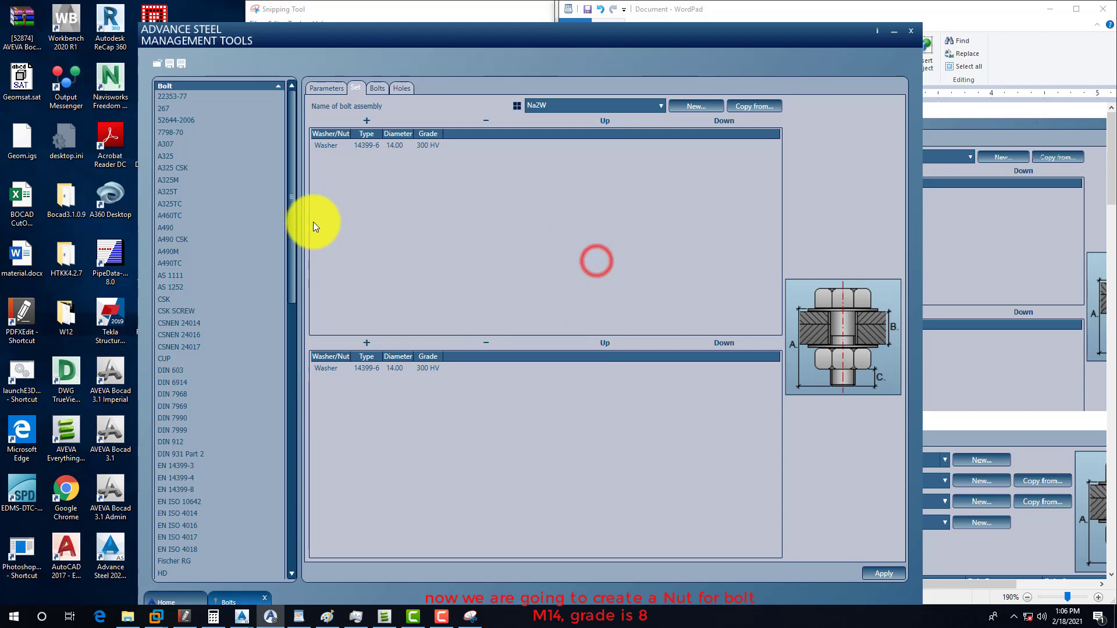
left_click(277, 87)
left_click(286, 99)
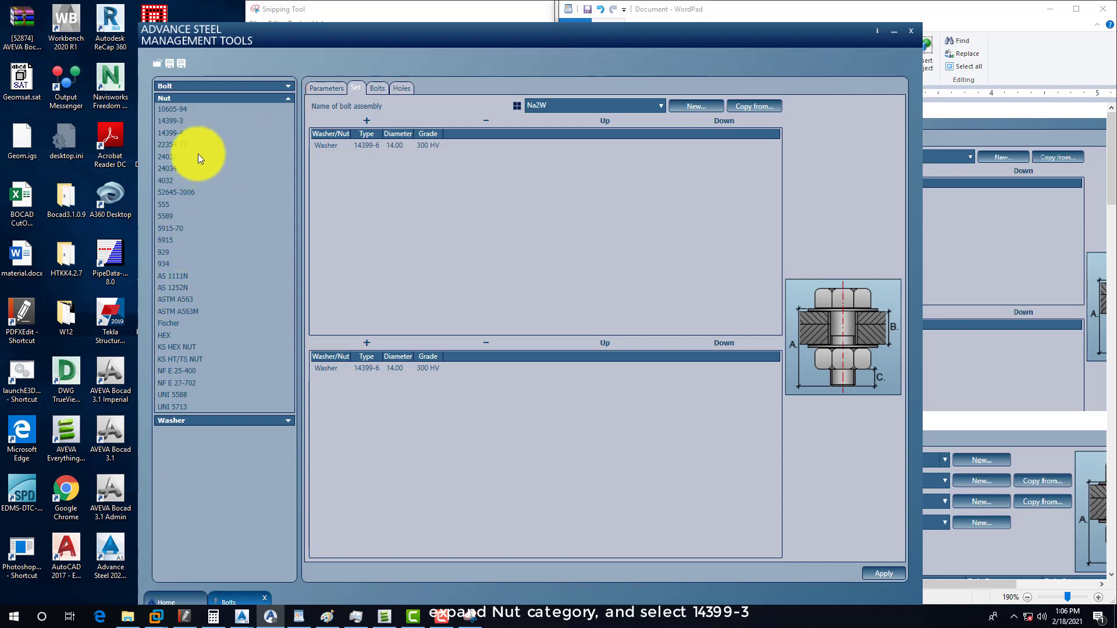
left_click(174, 122)
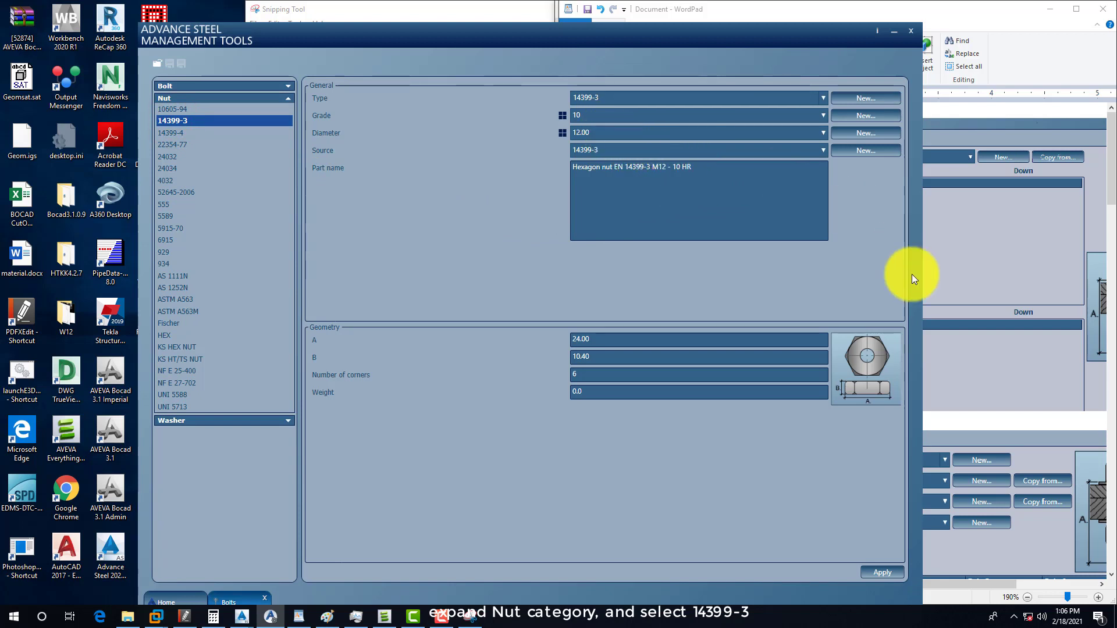
Compare the nut with the WordPad reference and display its grade 10 variant with diameter 14.00
left_click(990, 374)
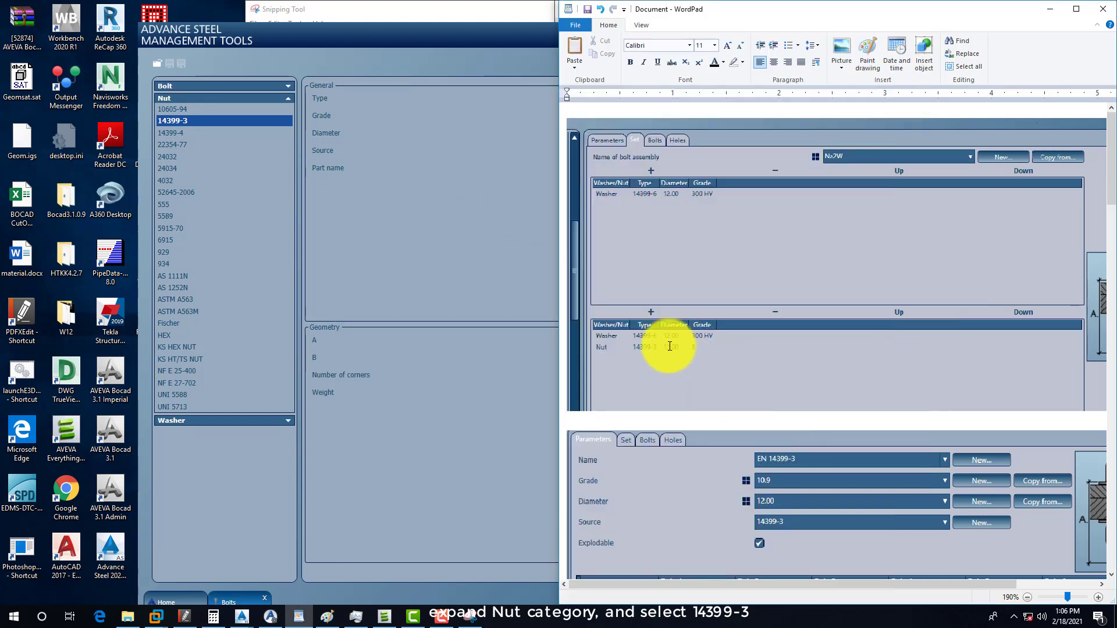
left_click(453, 193)
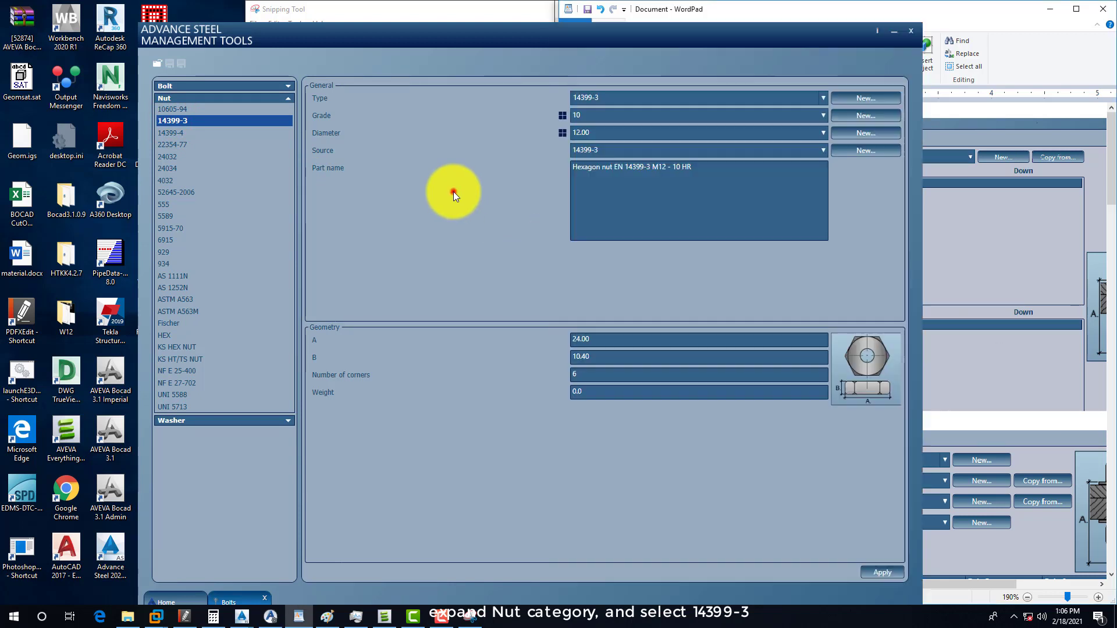
left_click(599, 135)
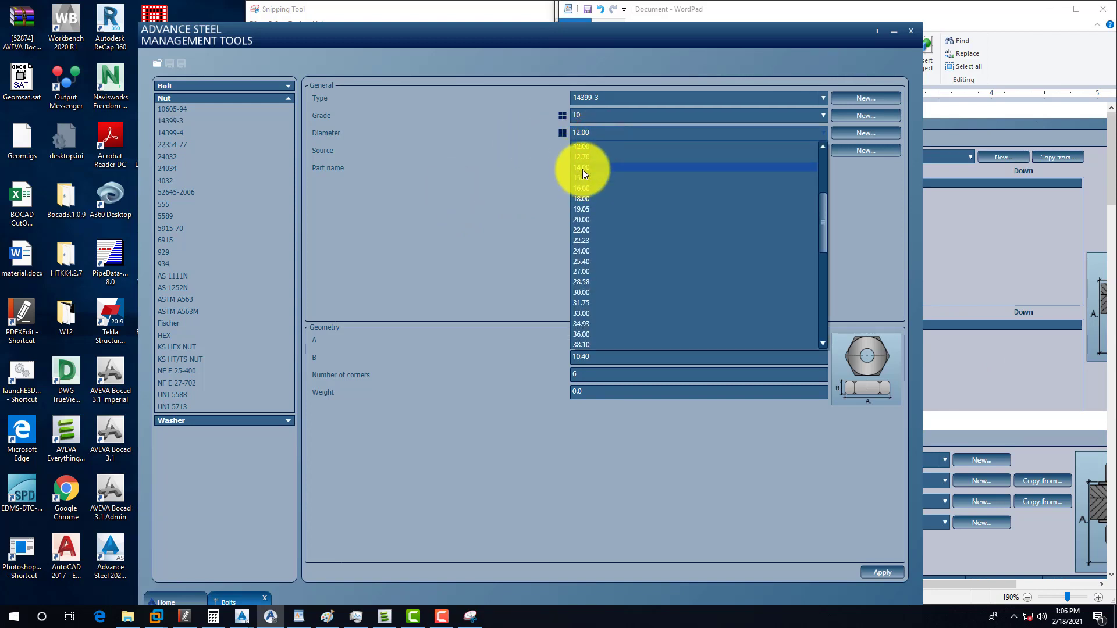
left_click(582, 168)
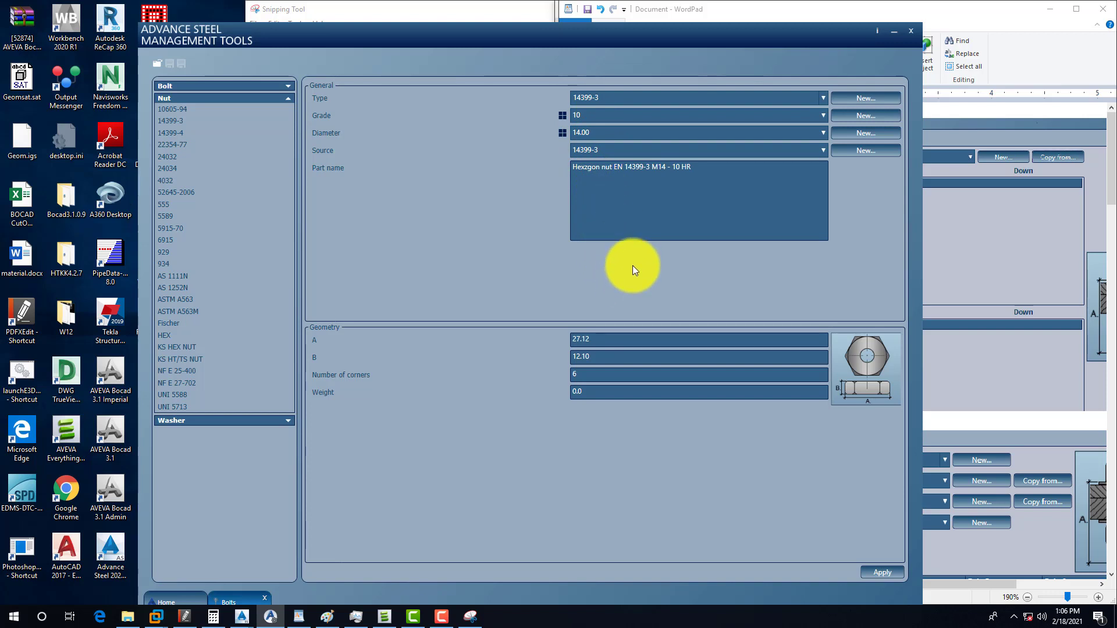
Set the 14399-3 nut's grade to 8, diameter to 14.00 and source to 14399-3
left_click(591, 116)
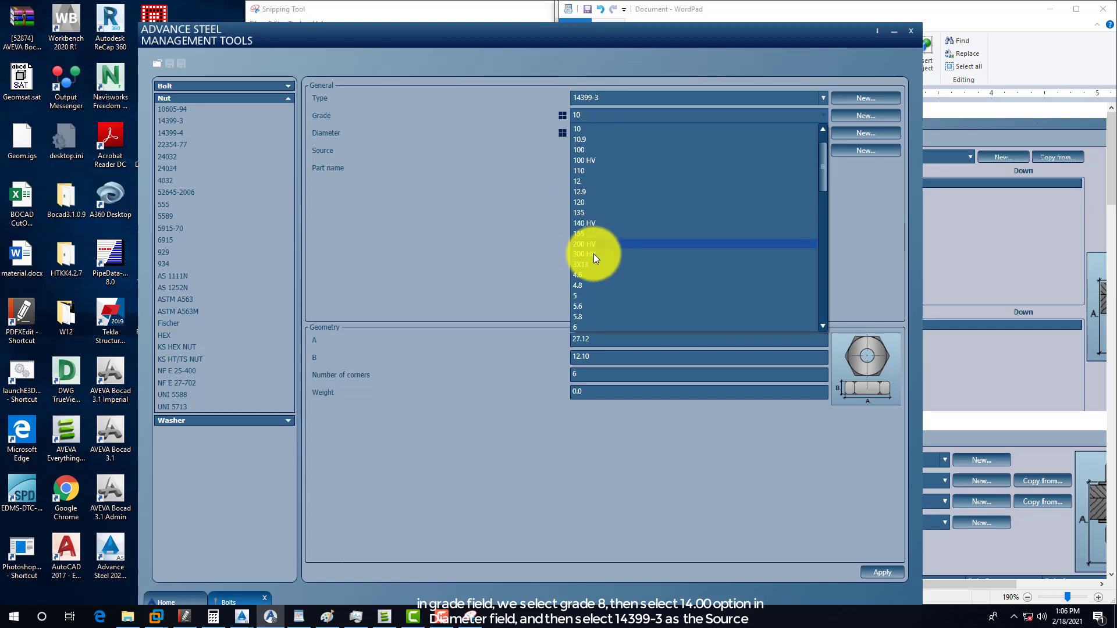
scroll(605, 256, "up", 1)
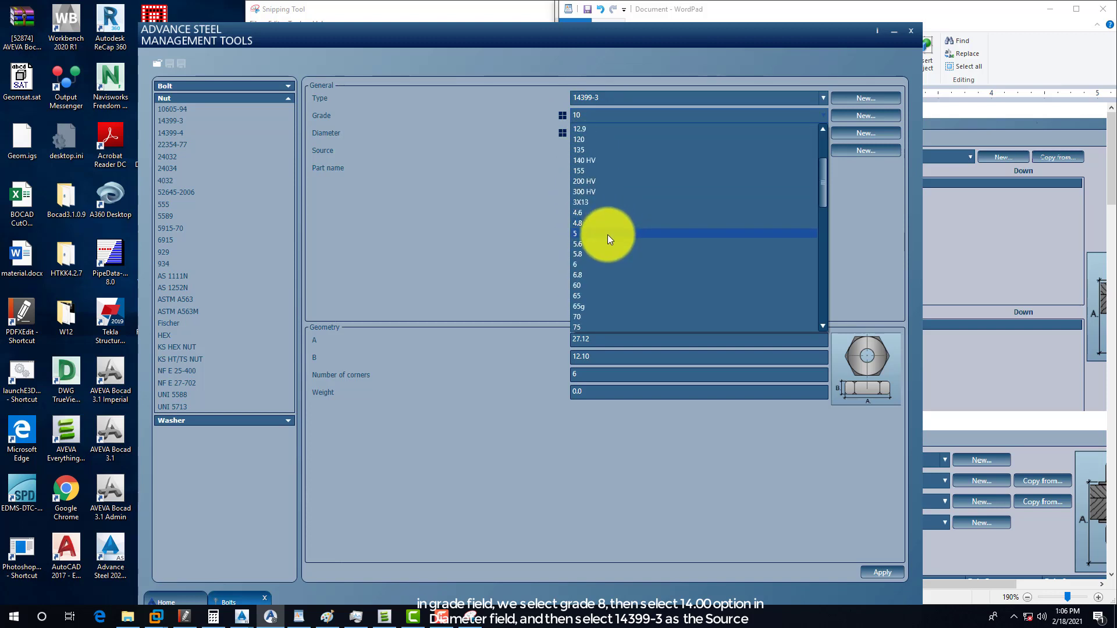
scroll(587, 268, "down", 3)
scroll(584, 285, "down", 1)
left_click(585, 303)
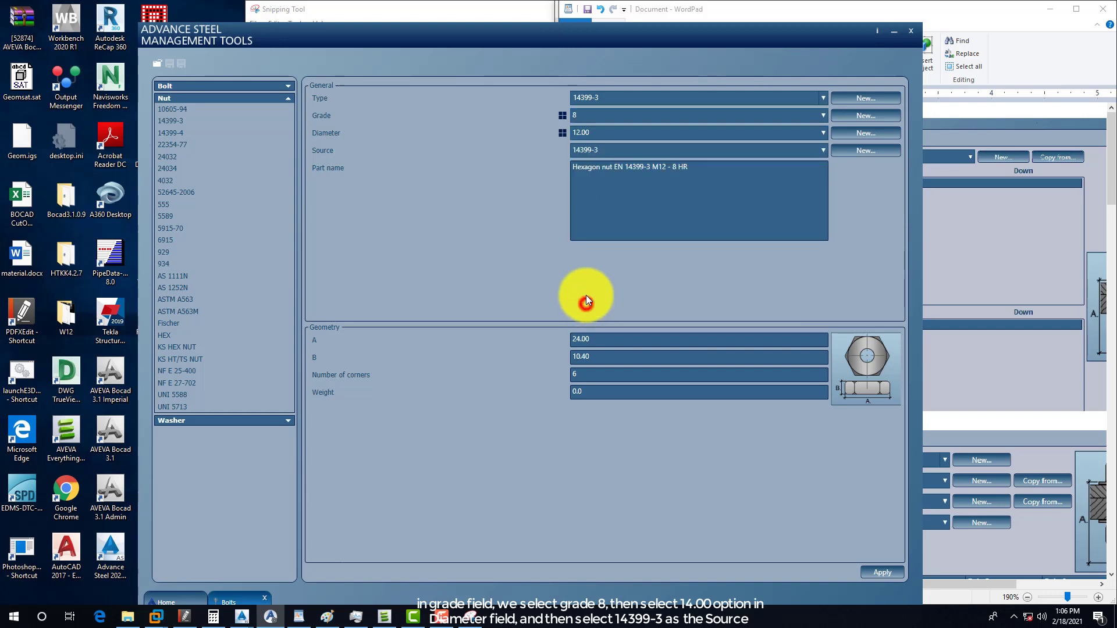
left_click(599, 133)
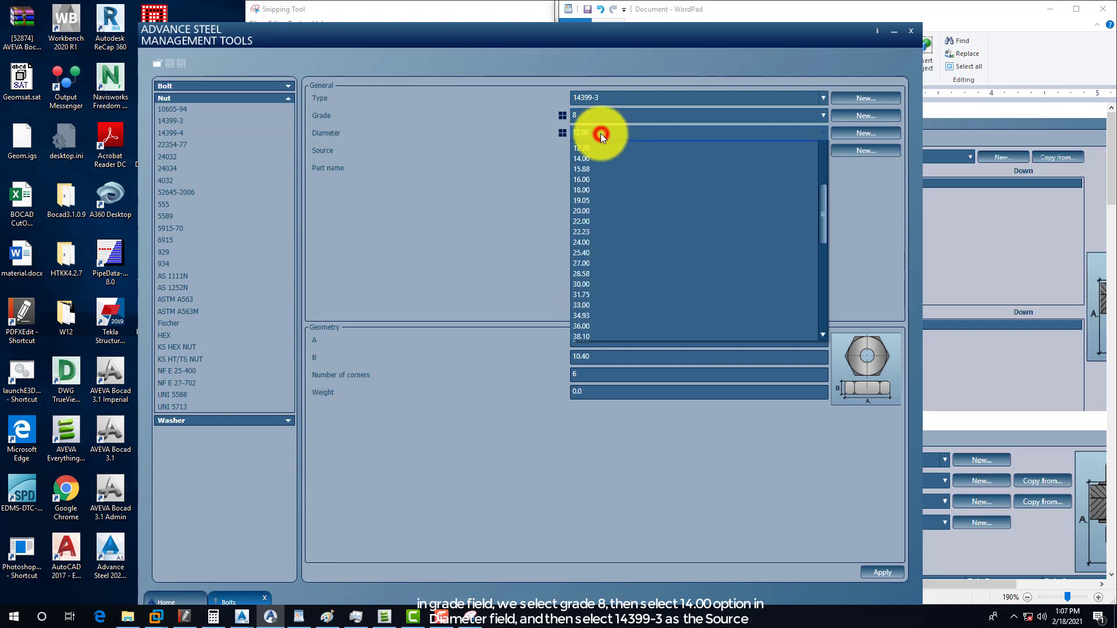
left_click(582, 167)
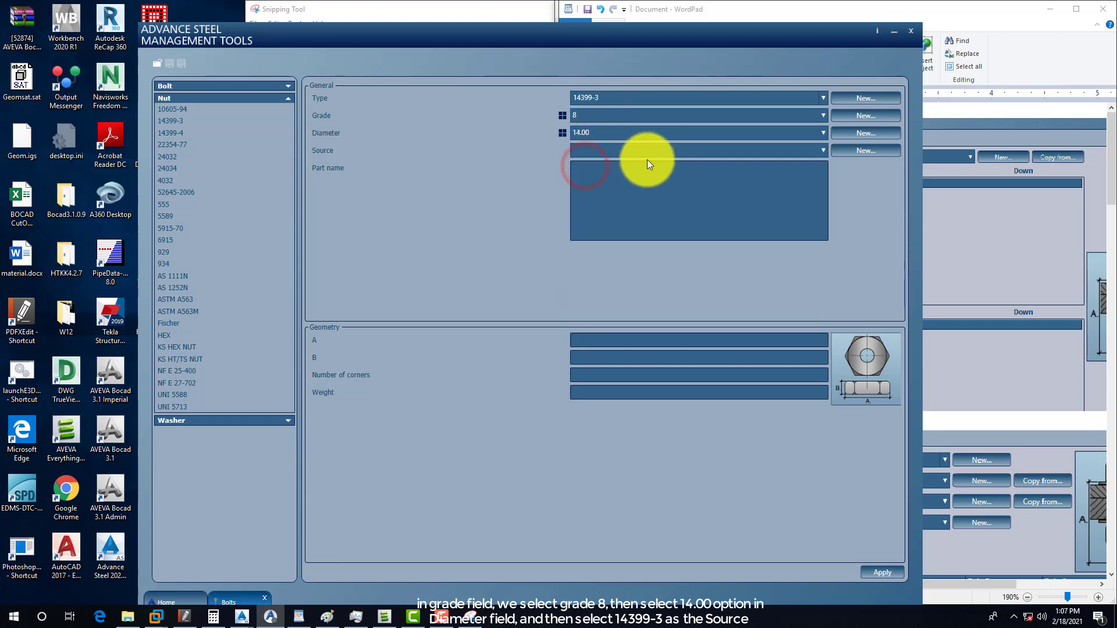
left_click(623, 152)
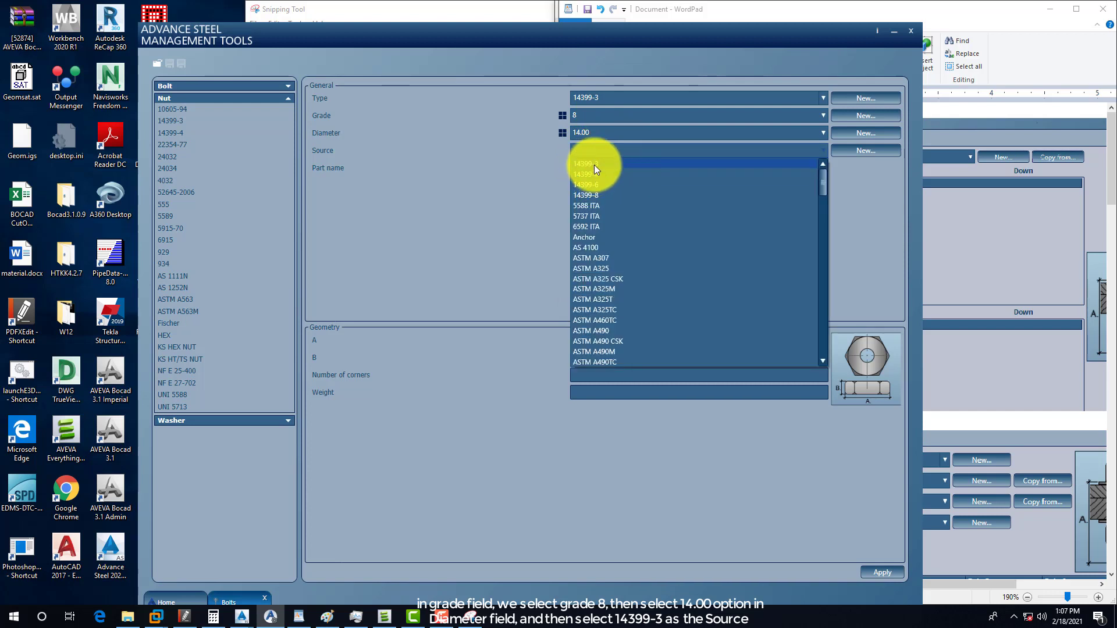
left_click(593, 164)
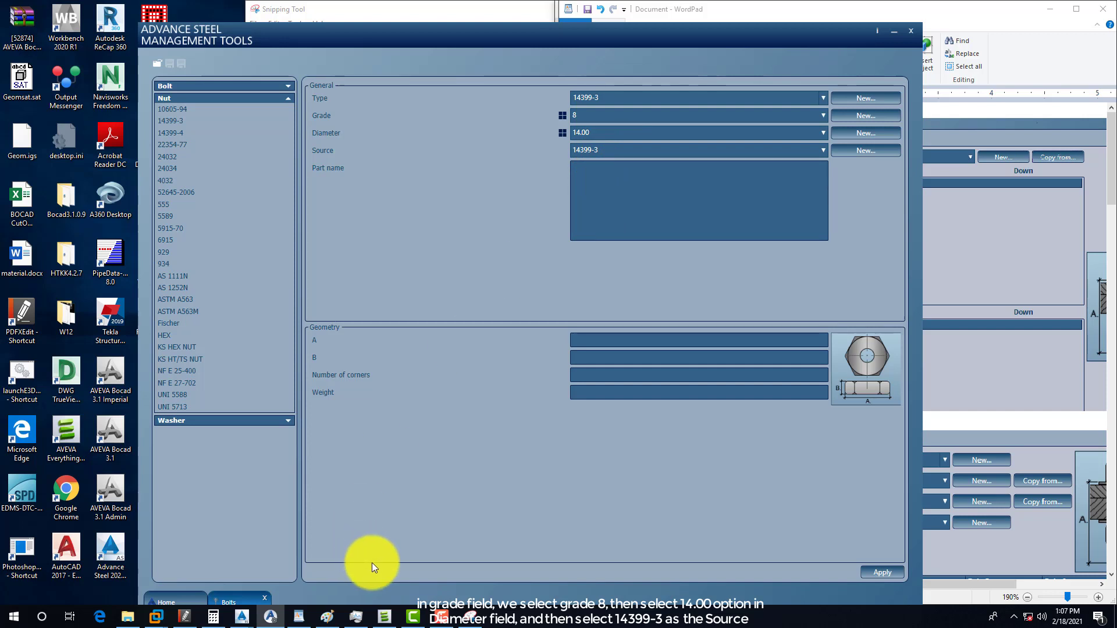
Look through the WordPad reference for the nut's part name and geometry values
left_click(954, 270)
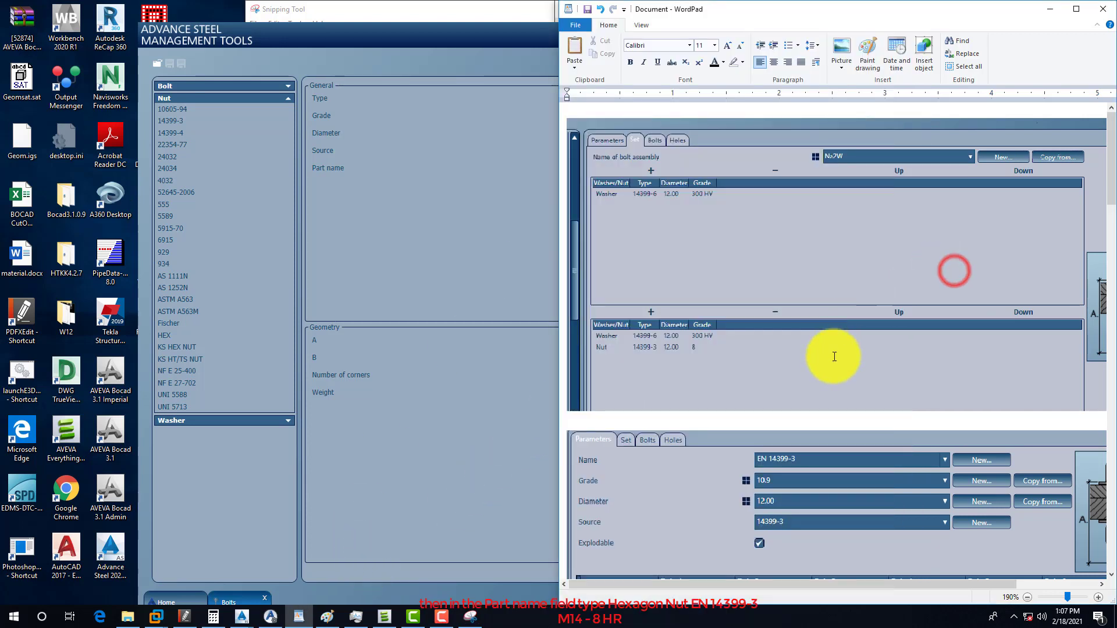
scroll(791, 431, "down", 2)
scroll(734, 358, "up", 2)
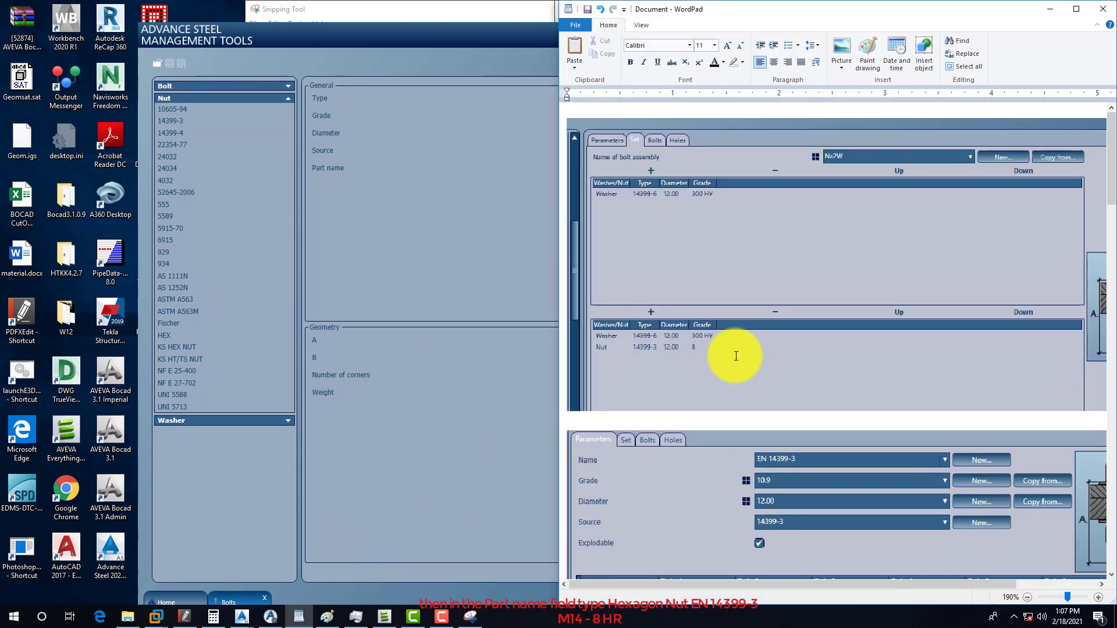
scroll(738, 358, "down", 3)
scroll(745, 365, "down", 6)
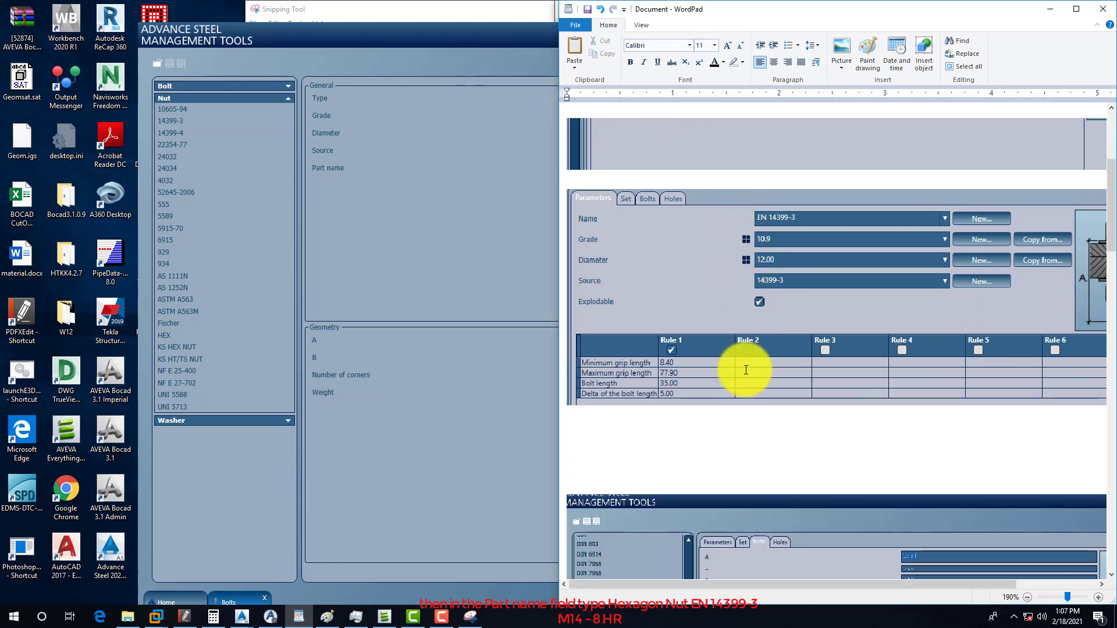
scroll(747, 343, "up", 5)
scroll(744, 343, "up", 4)
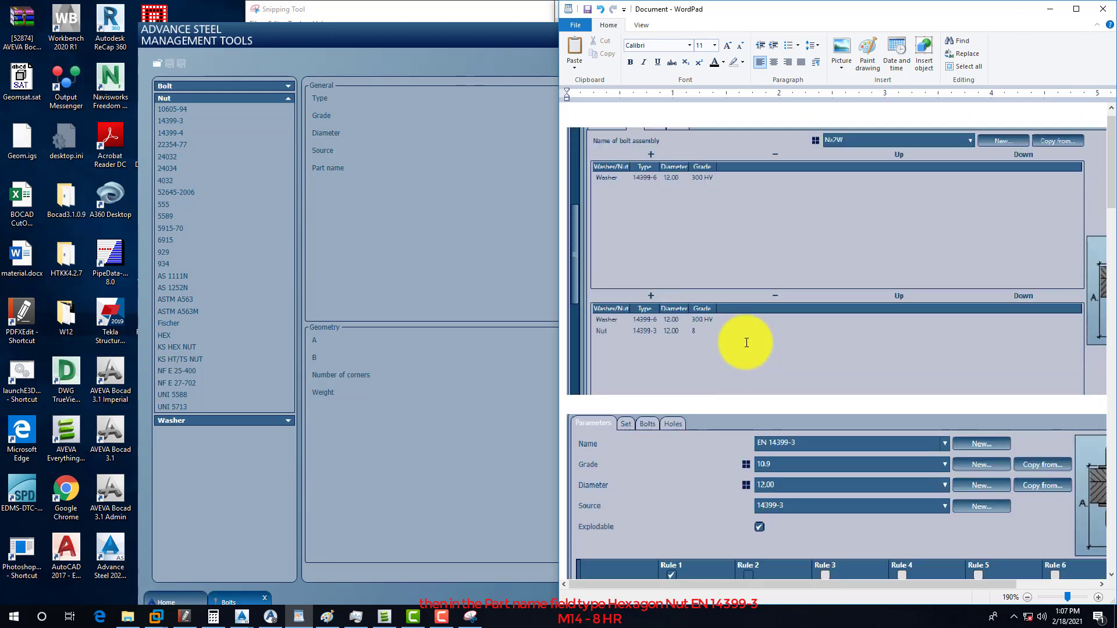
scroll(746, 352, "down", 2)
scroll(743, 366, "down", 8)
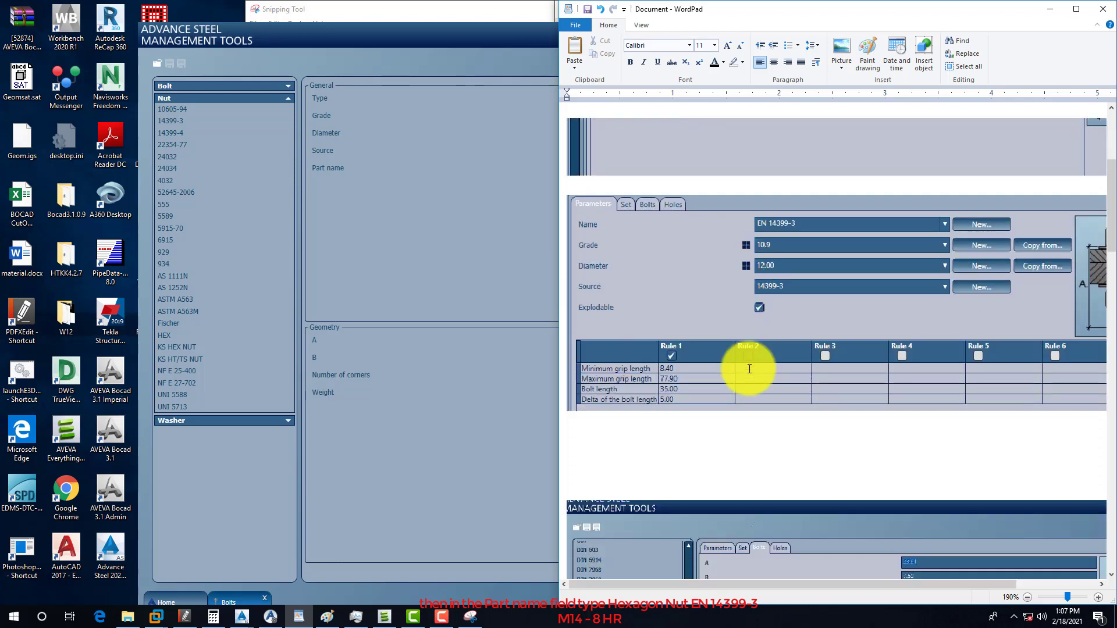
left_click_drag(1112, 266, 1083, 518)
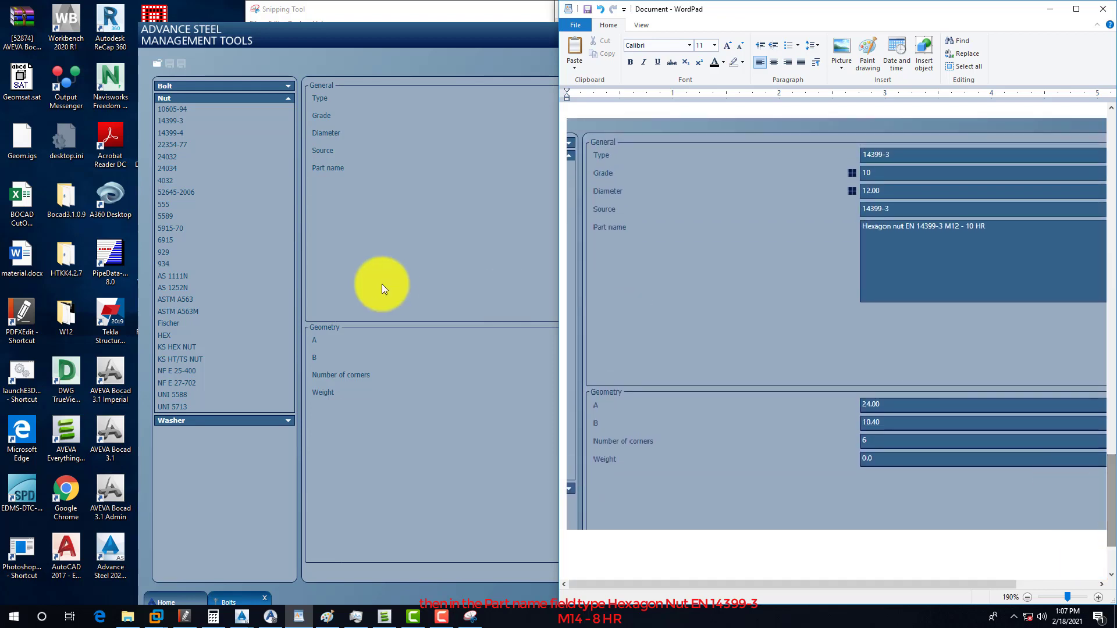
Back in Advance Steel Management Tools, enter the nut's part name as "Hexagon Nut EN 14399-3 M14 - 8 HR"
left_click(440, 243)
left_click_drag(574, 36, 378, 47)
left_click(374, 178)
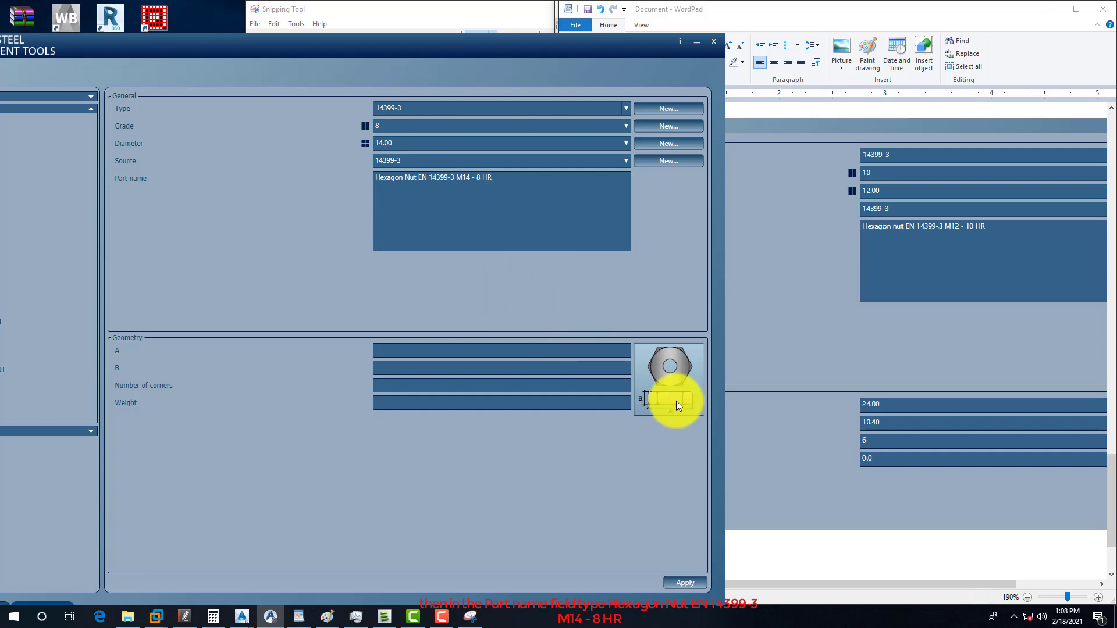
Set the nut geometry to A 27.12, B 12.1, 6 corners and weight 0, and apply it
left_click(400, 350)
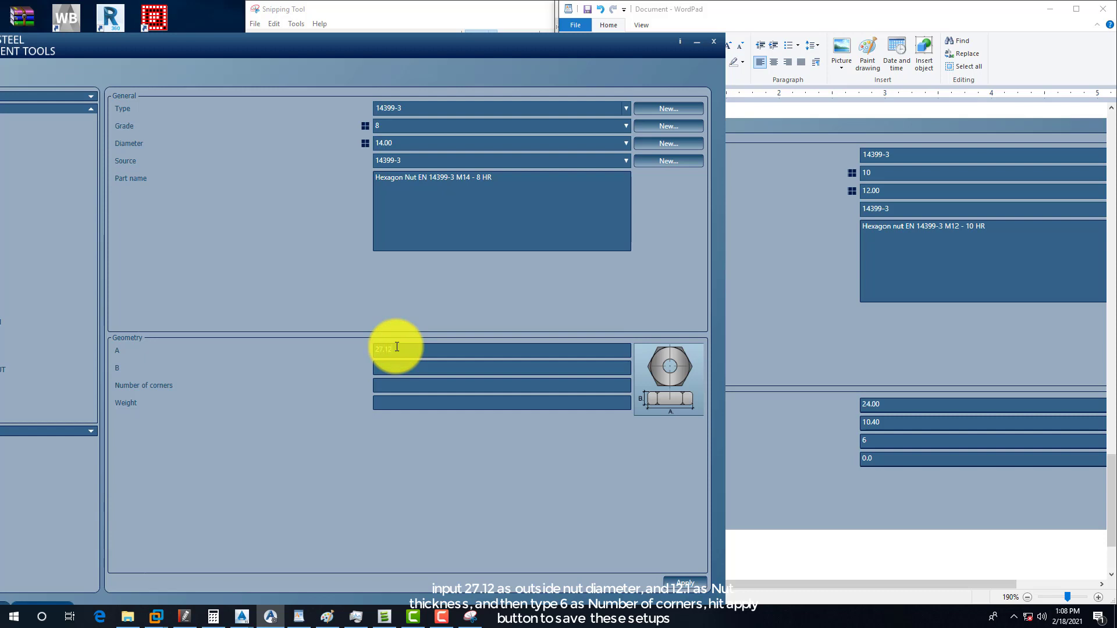
left_click(408, 373)
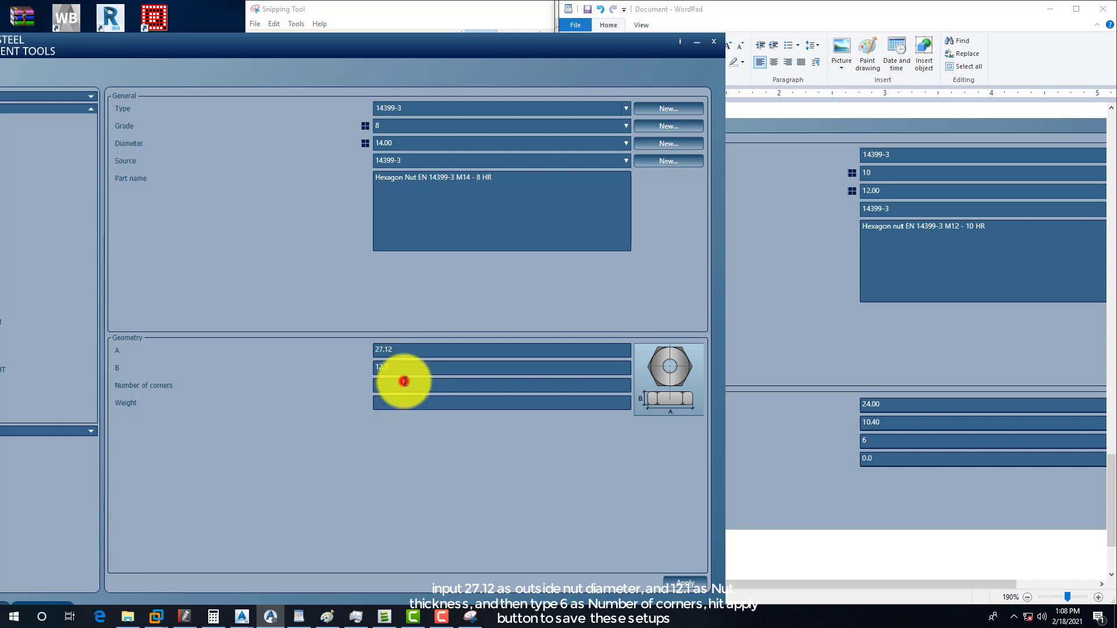
left_click(402, 384)
type("6")
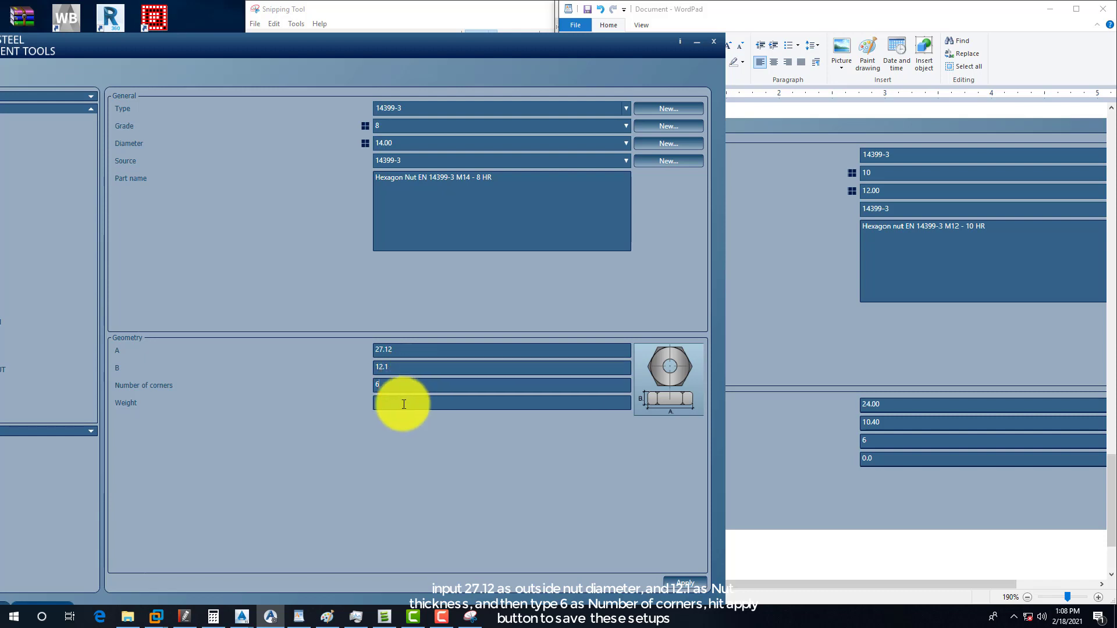
left_click(400, 405)
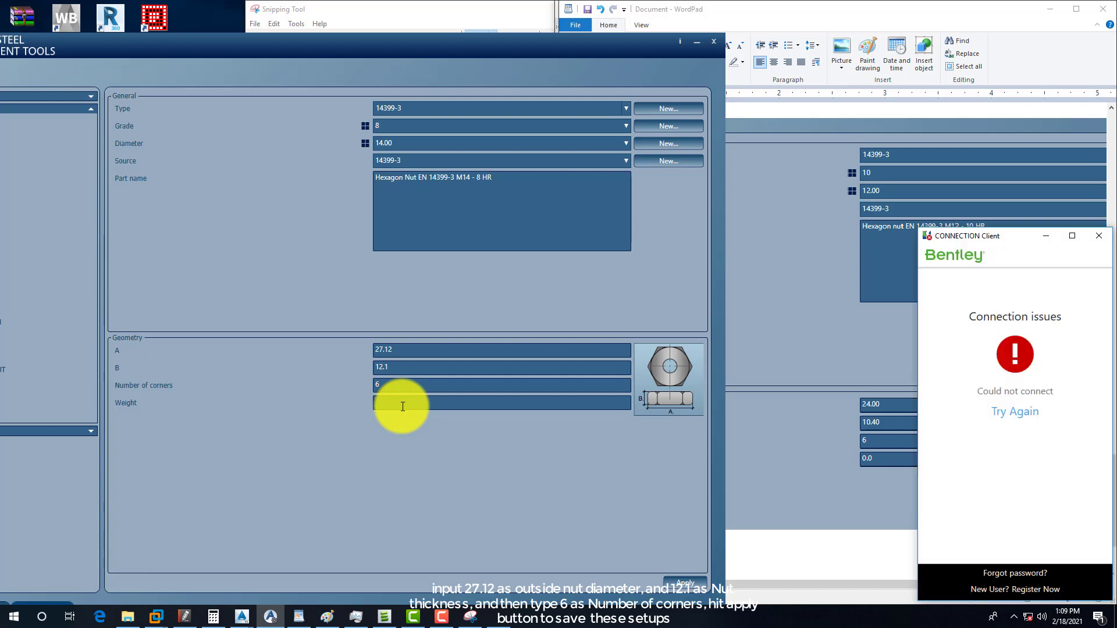
left_click(386, 402)
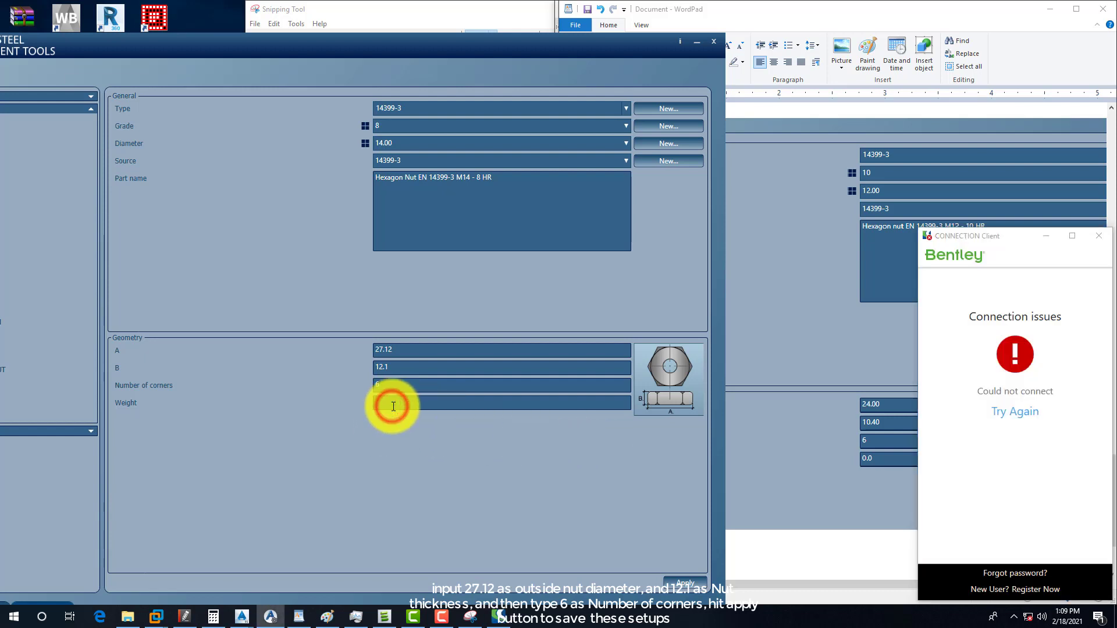
type("0")
left_click(689, 587)
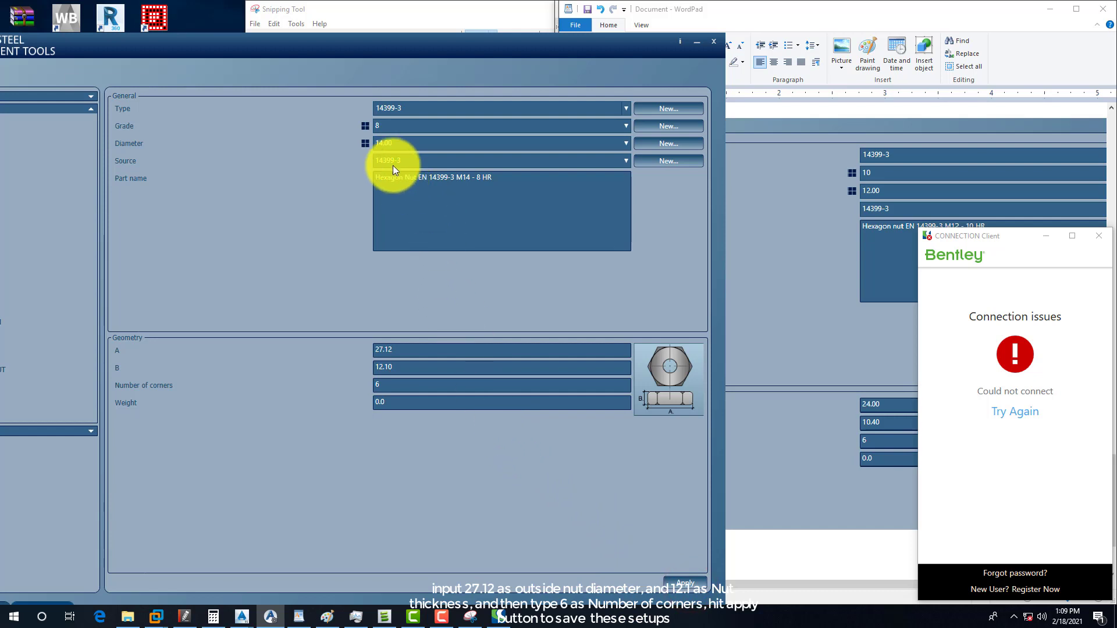
Reapply the nut definition and dismiss the Bentley connection window
left_click_drag(261, 47, 467, 22)
left_click(888, 558)
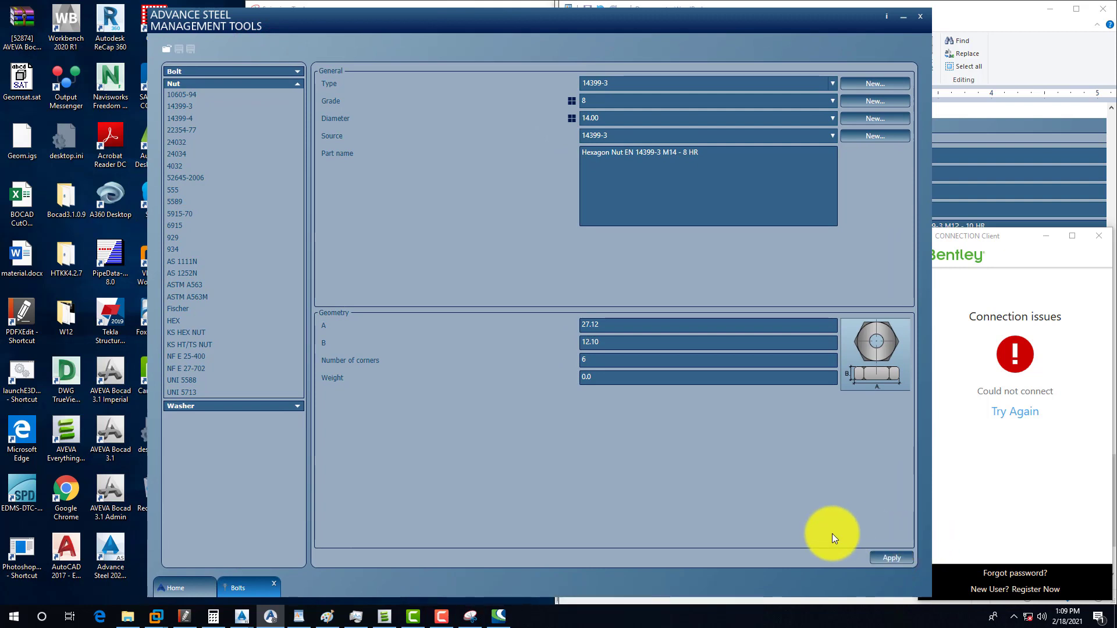
left_click(1098, 236)
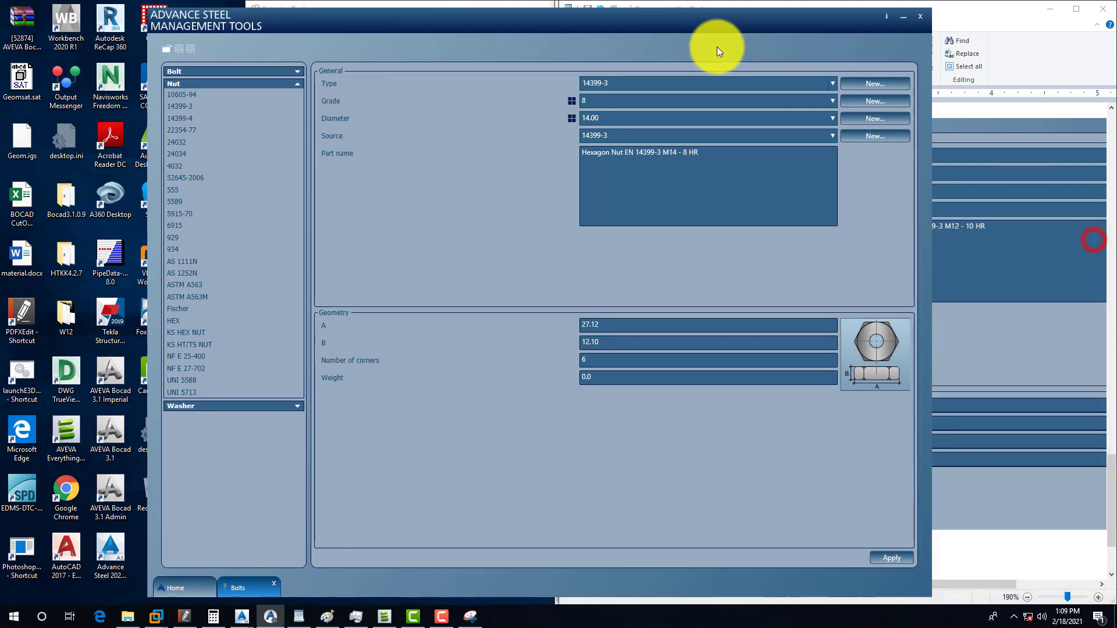
left_click_drag(668, 25, 727, 25)
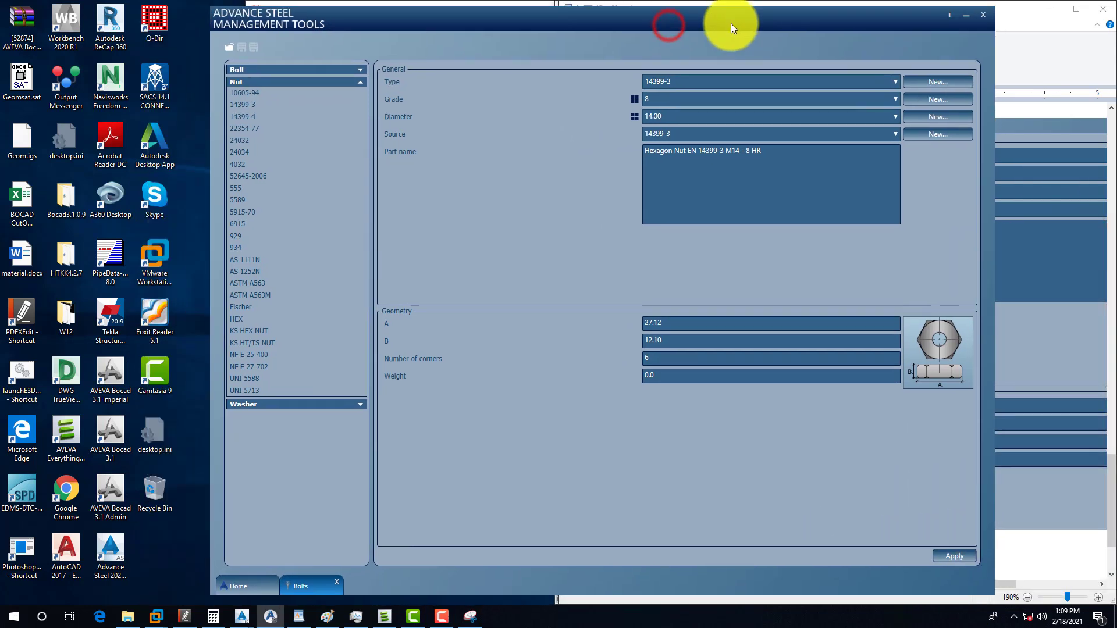
left_click(952, 556)
left_click_drag(517, 18, 374, 11)
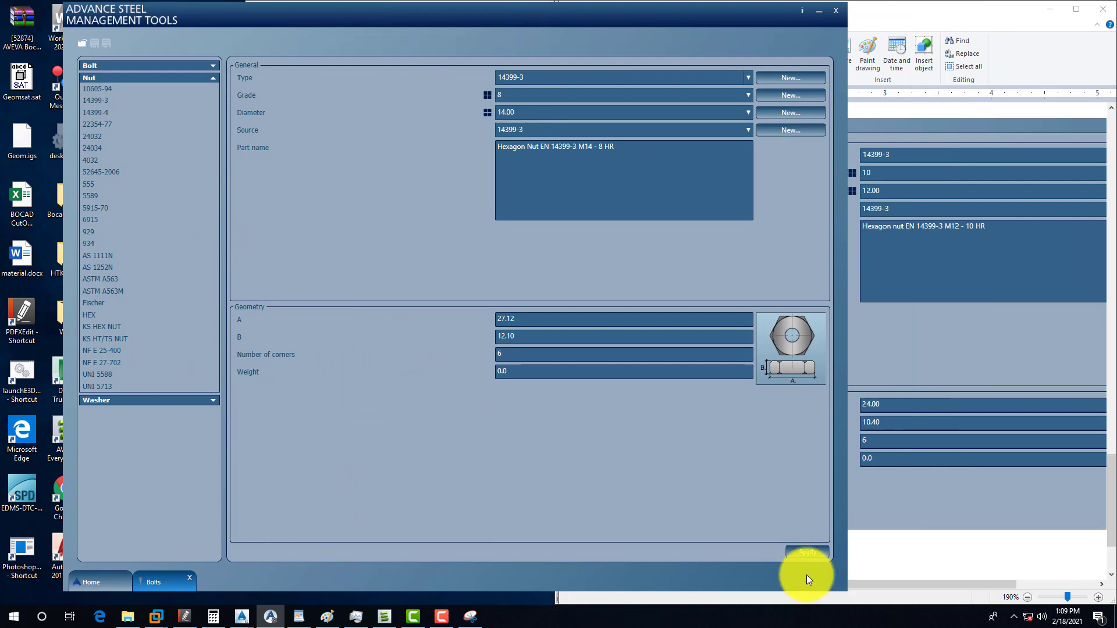
left_click(801, 554)
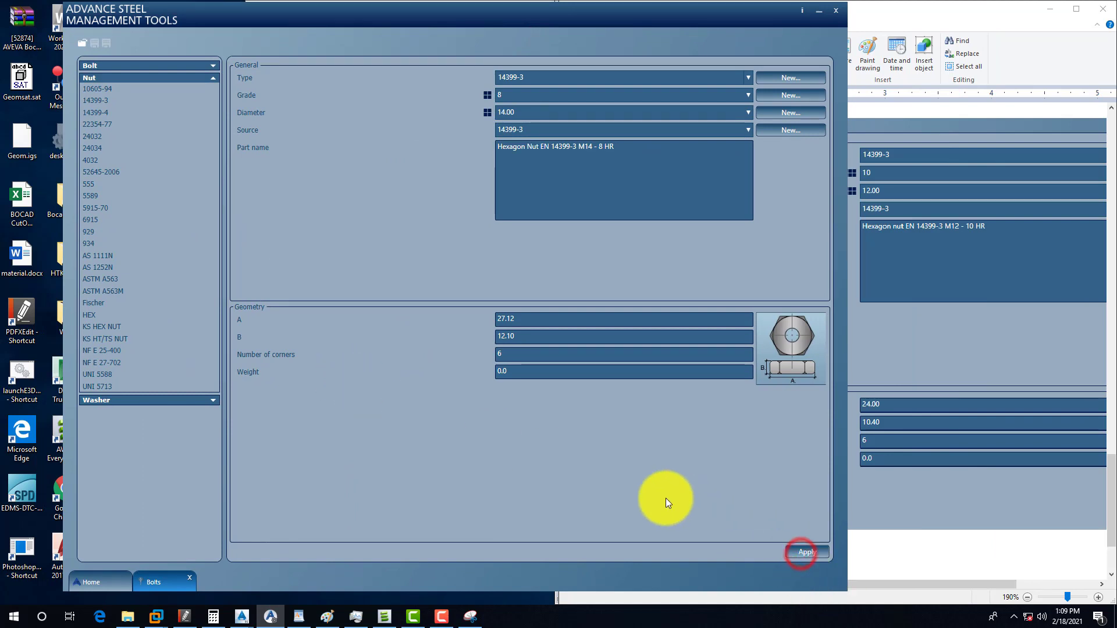
Return to the Bolt category and open the EN 14399-3 bolt definition
left_click(213, 78)
left_click(214, 66)
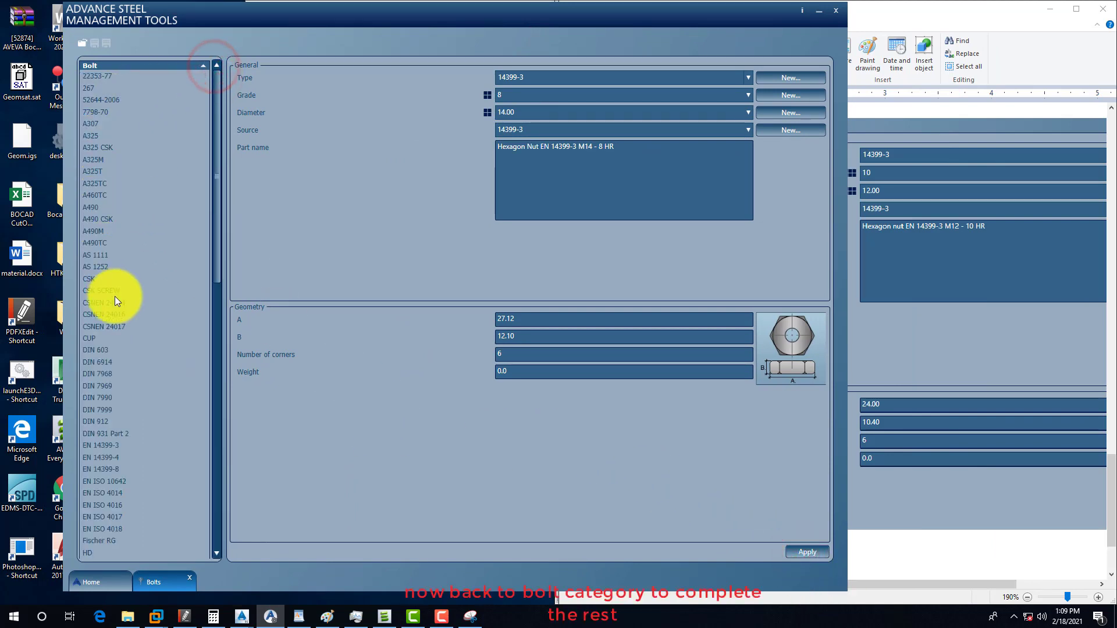
left_click(116, 445)
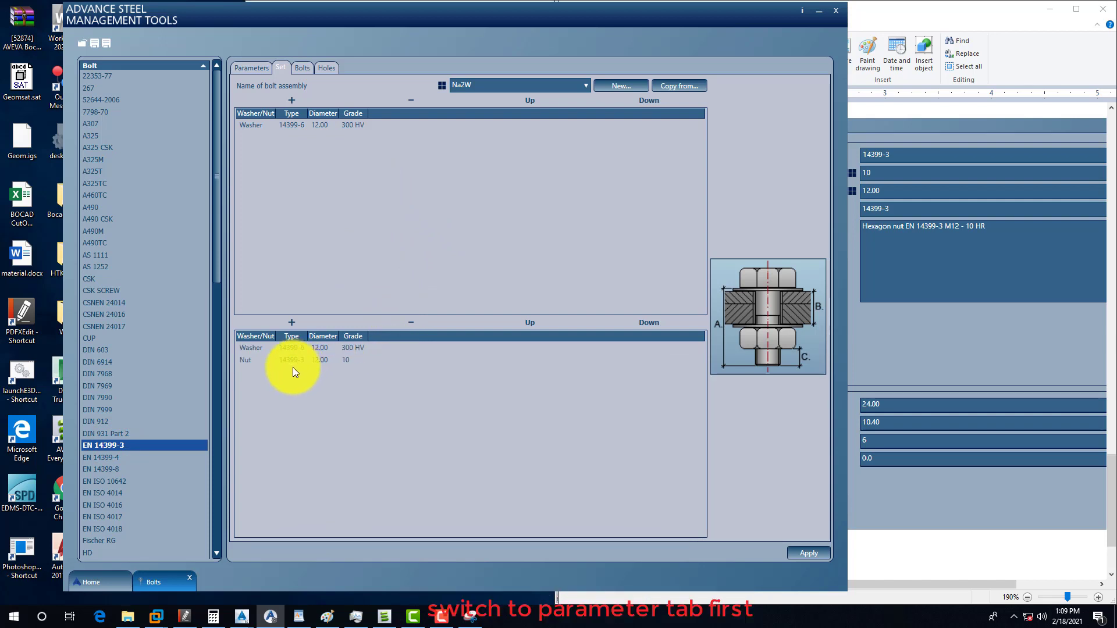
In the EN 14399-3 bolt parameters, select the 14.00 diameter and set its source to 14399-3
left_click(247, 68)
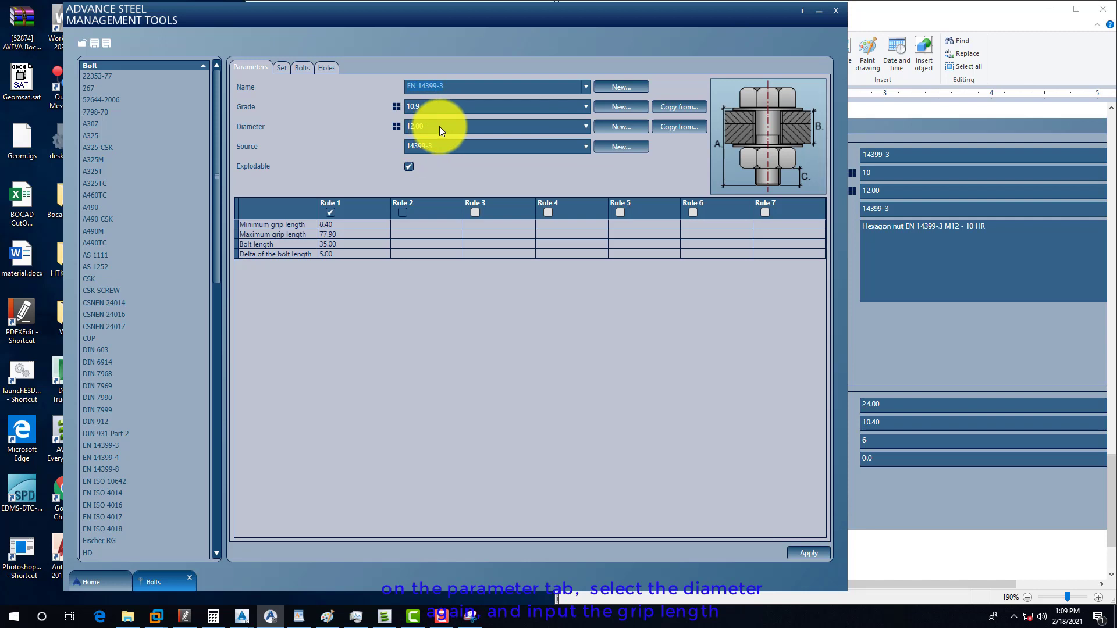
left_click(568, 126)
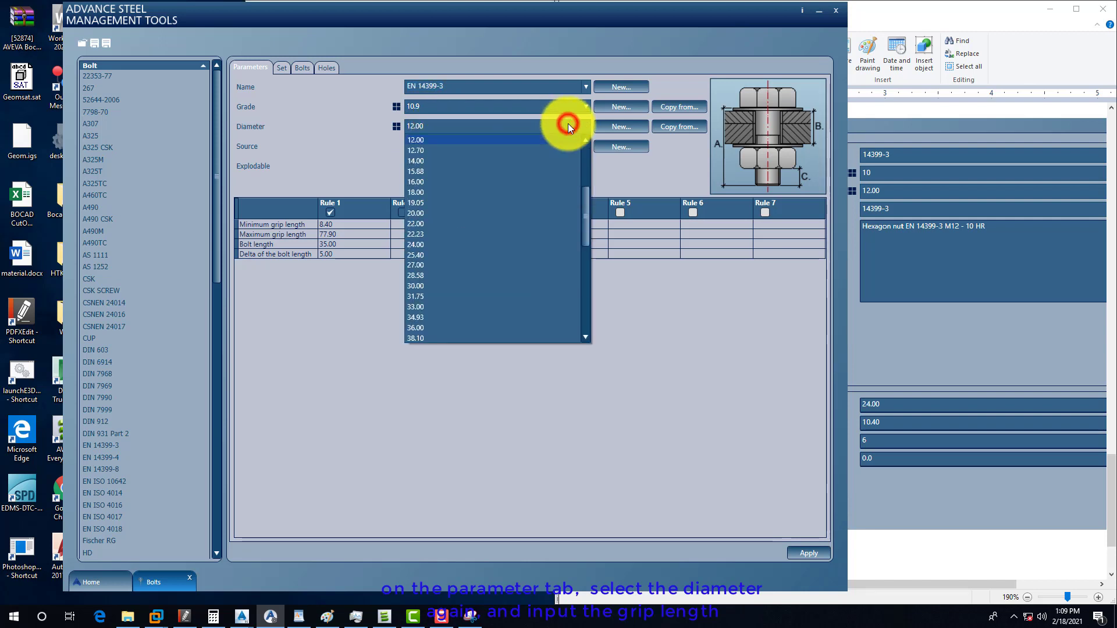
left_click(417, 158)
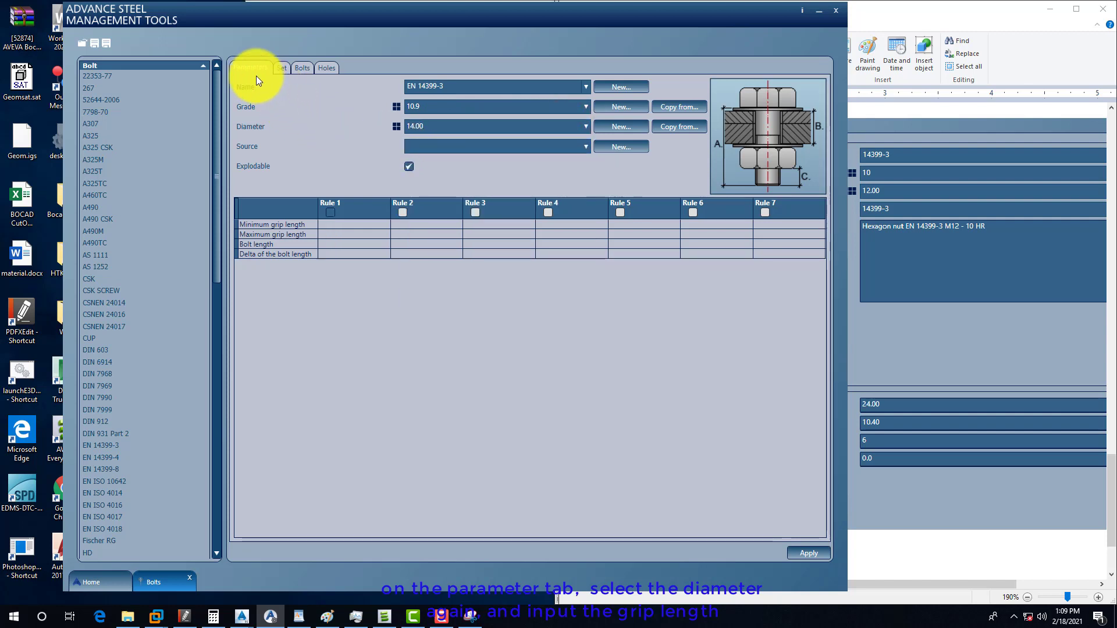
left_click(434, 148)
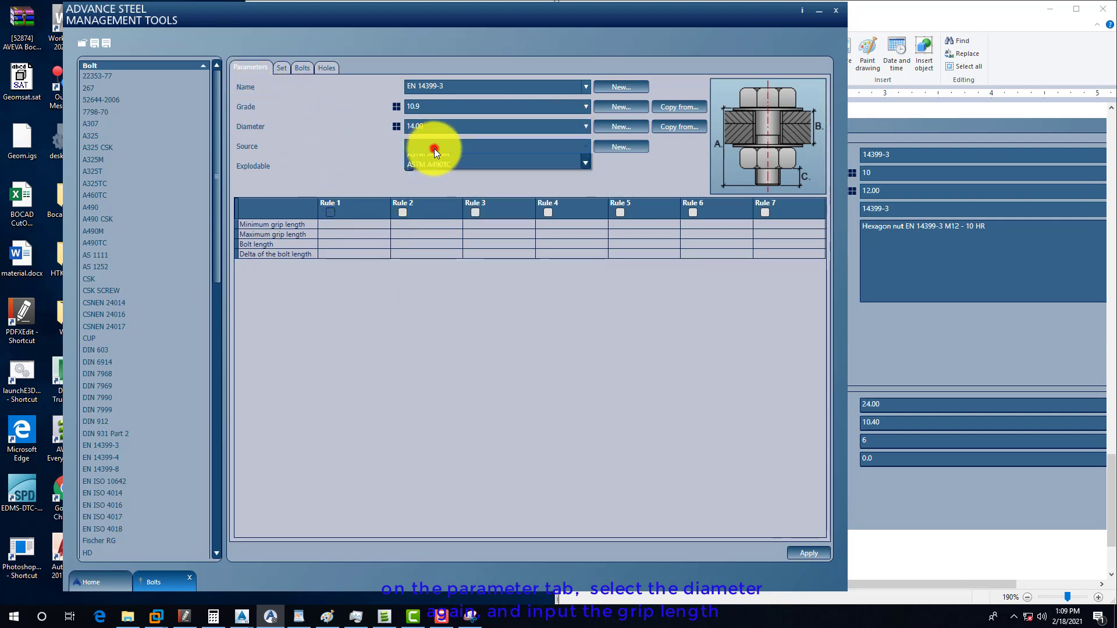
left_click(436, 160)
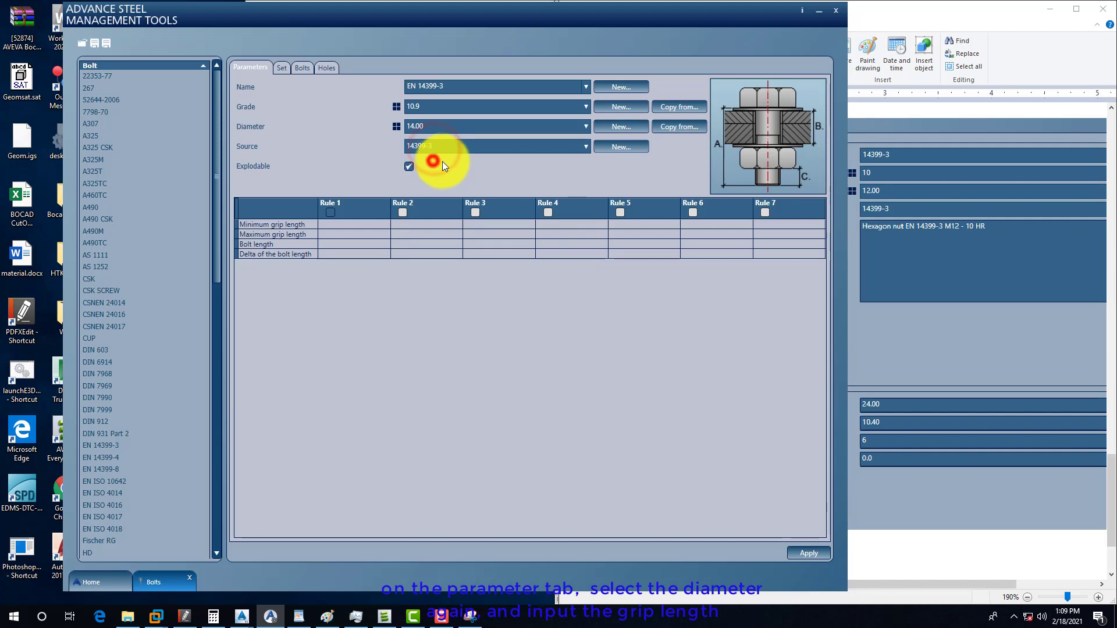
Enable Rule 1 and, using the M14 column of the grip length table in PDF-XChange Editor, set minimum grip length 11 and maximum 134
left_click(331, 212)
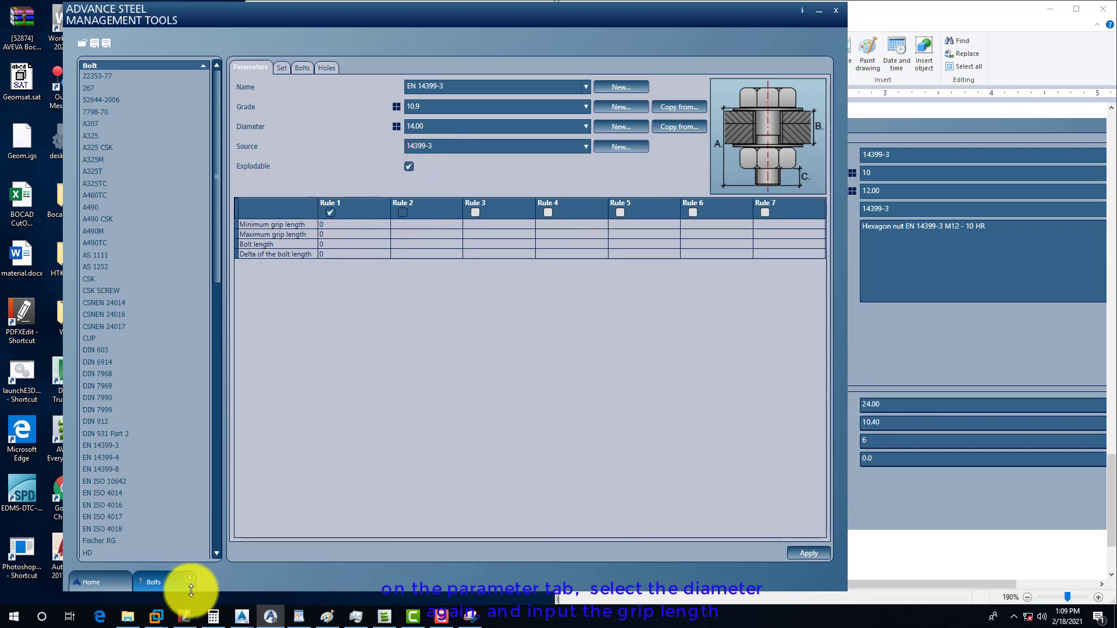
left_click(179, 622)
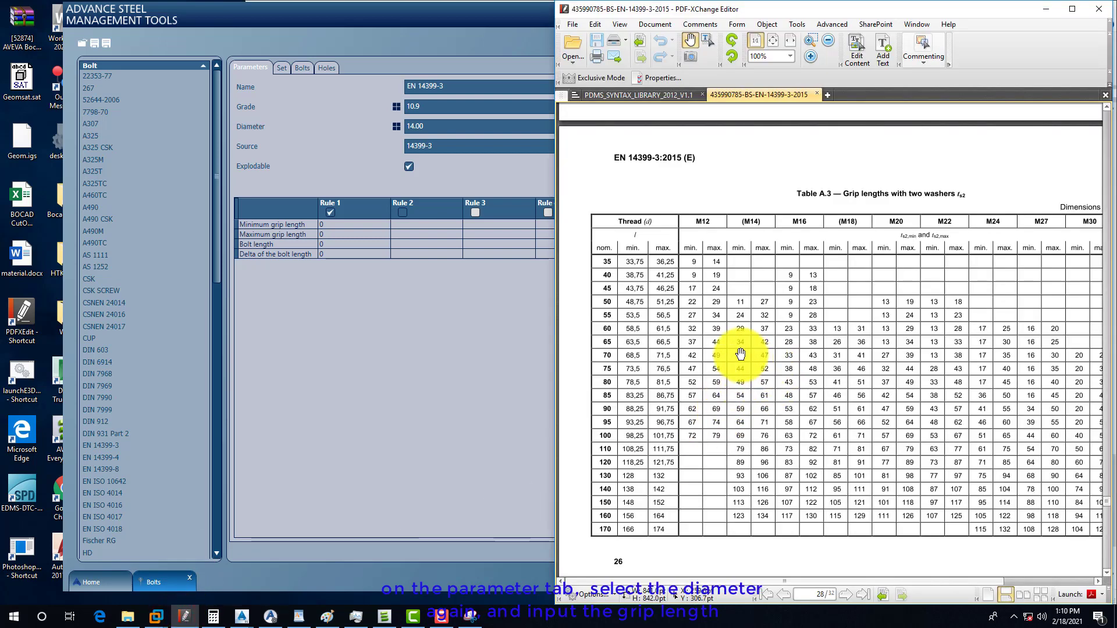
left_click(337, 227)
left_click(341, 227)
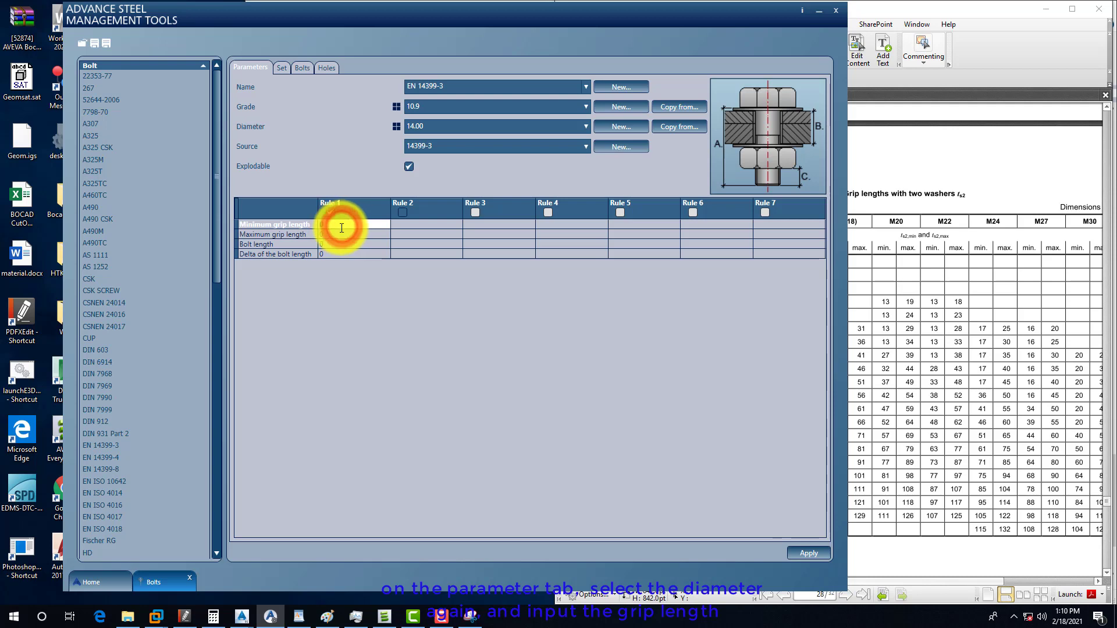
type("11")
left_click(897, 373)
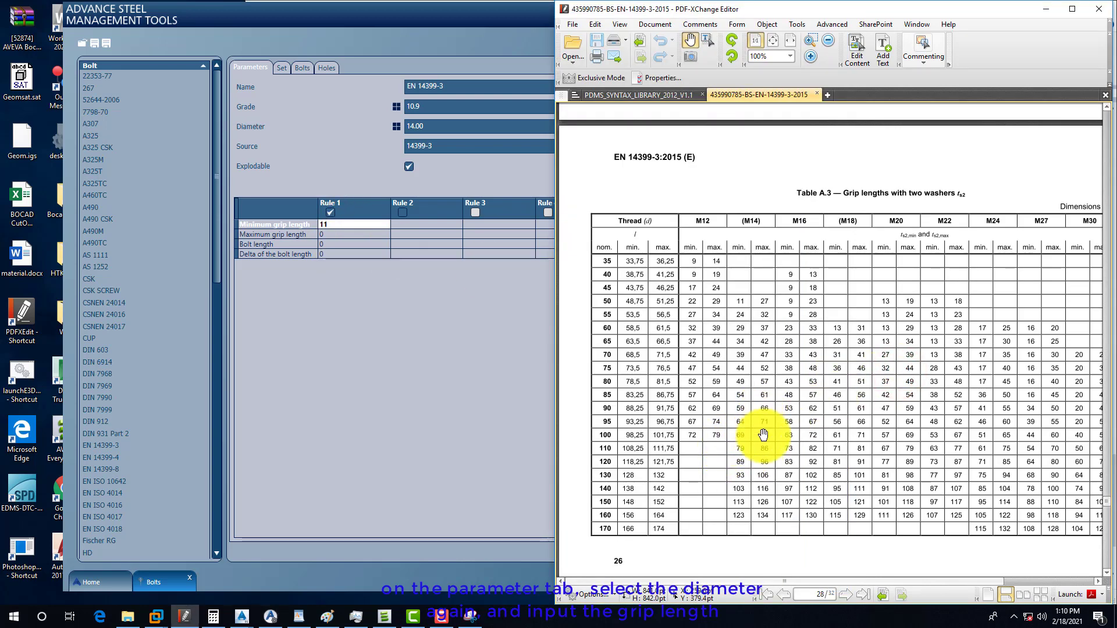
left_click(337, 235)
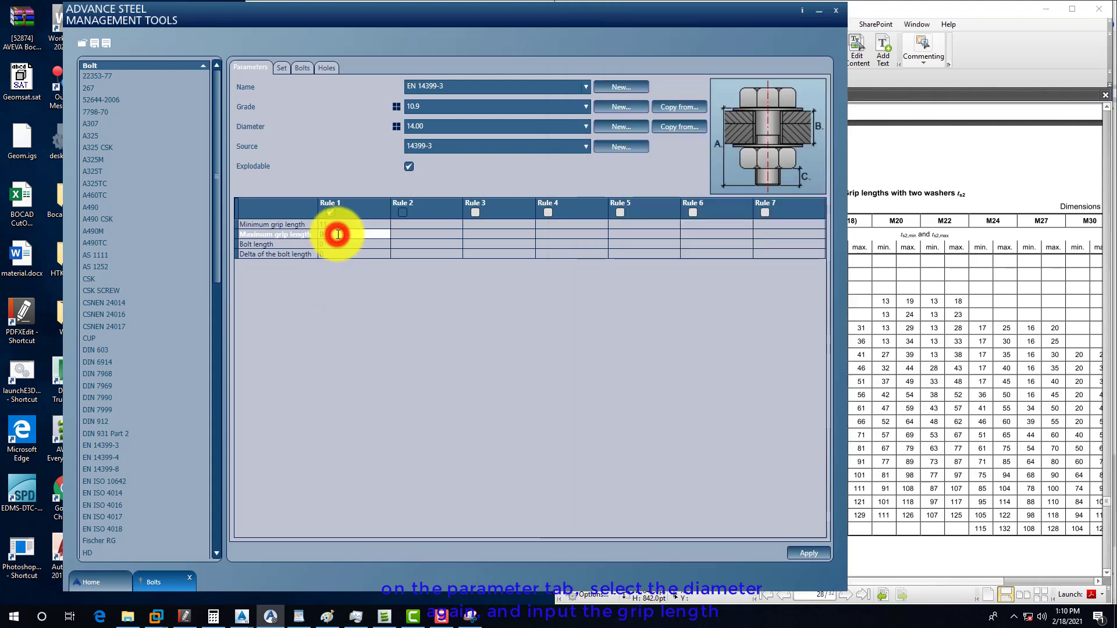
type("134")
Consult the M14 rows of the PDF table and set Rule 1's bolt length to 50 and delta of the bolt length to 10
left_click(919, 346)
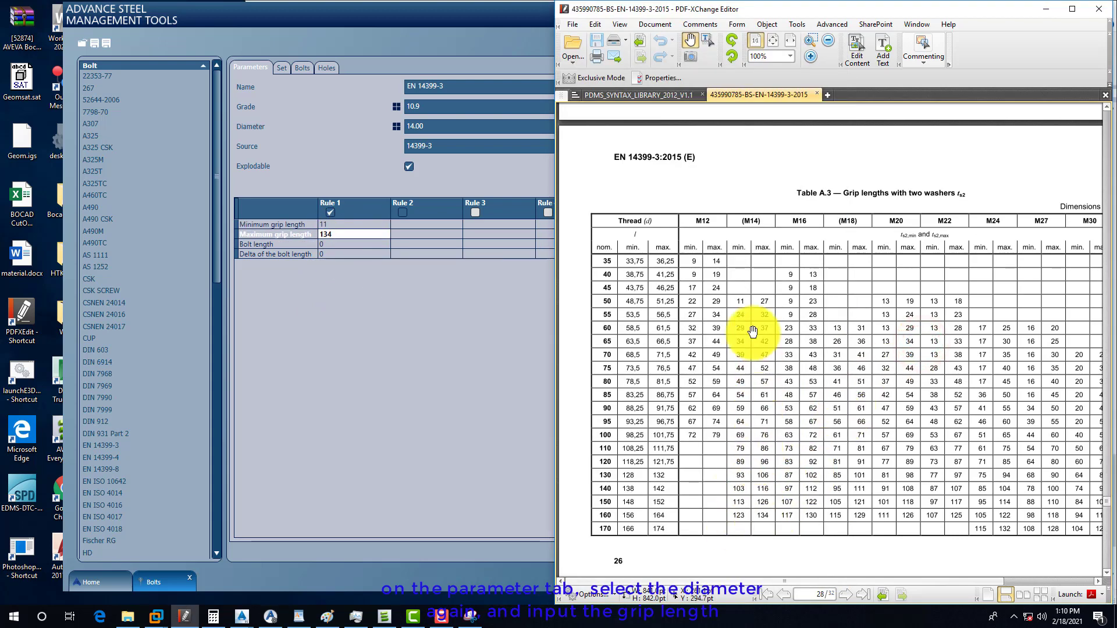
left_click(338, 244)
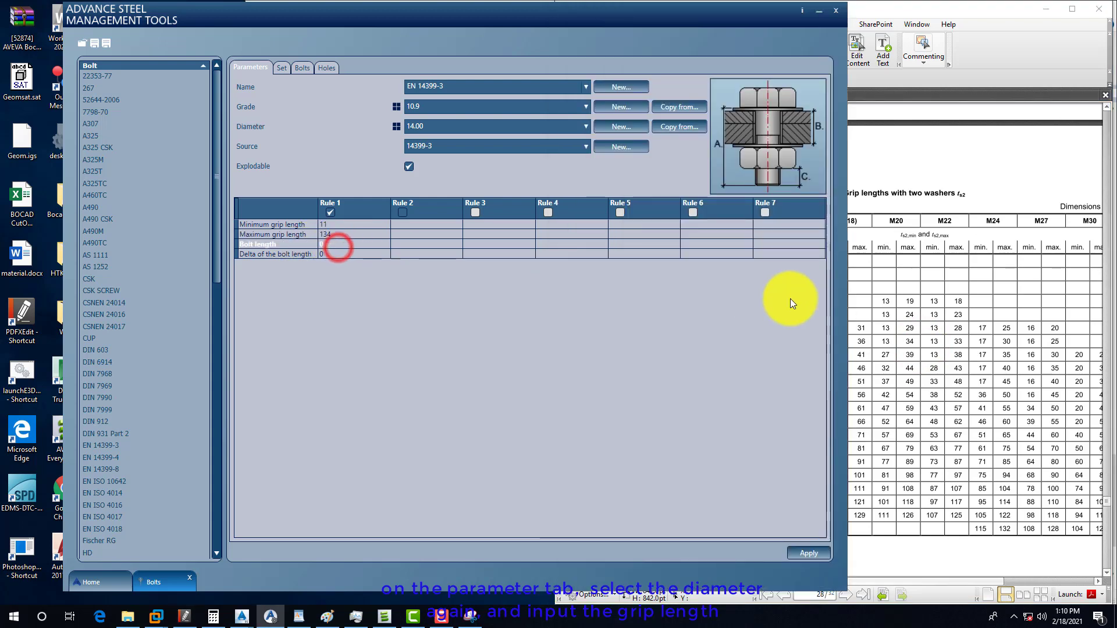
left_click(904, 291)
scroll(969, 302, "down", 1)
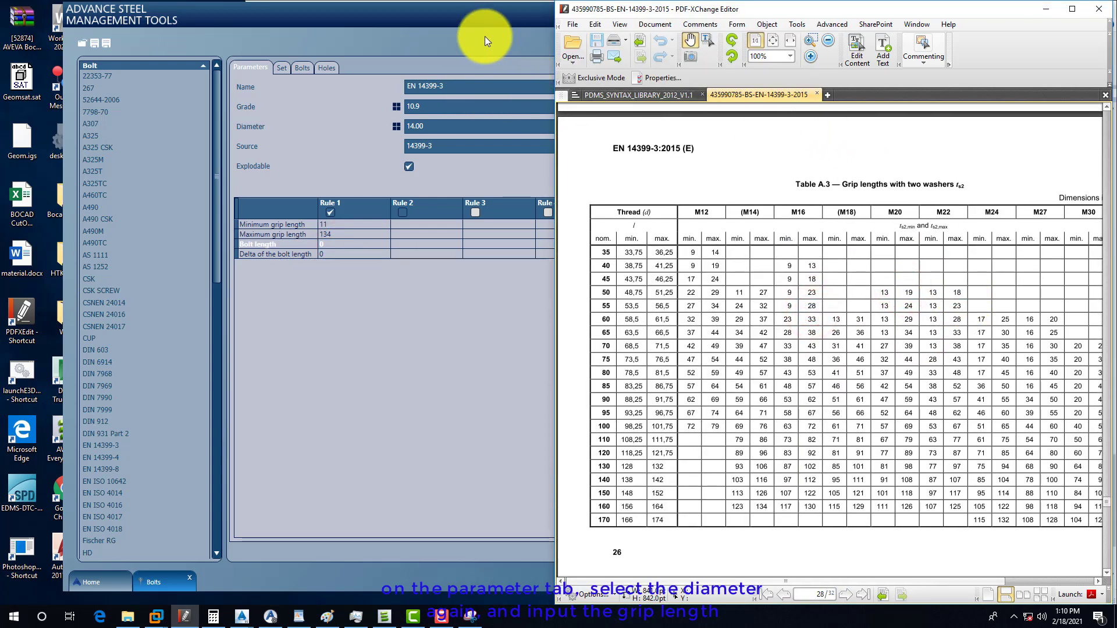
left_click_drag(513, 16, 437, 16)
left_click(911, 303)
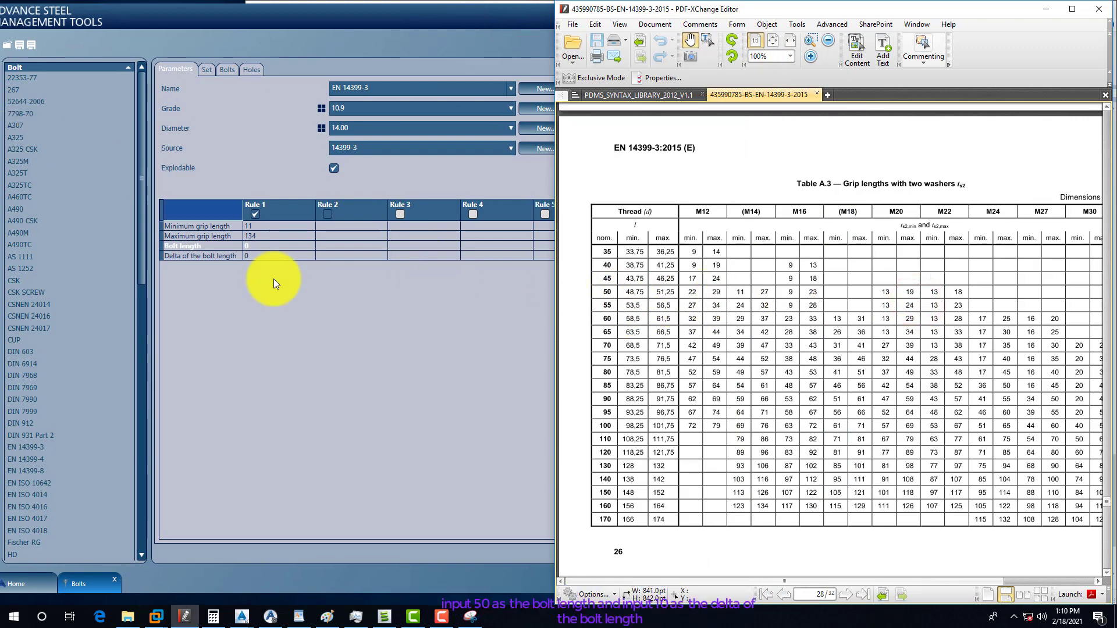
left_click(254, 244)
left_click(257, 245)
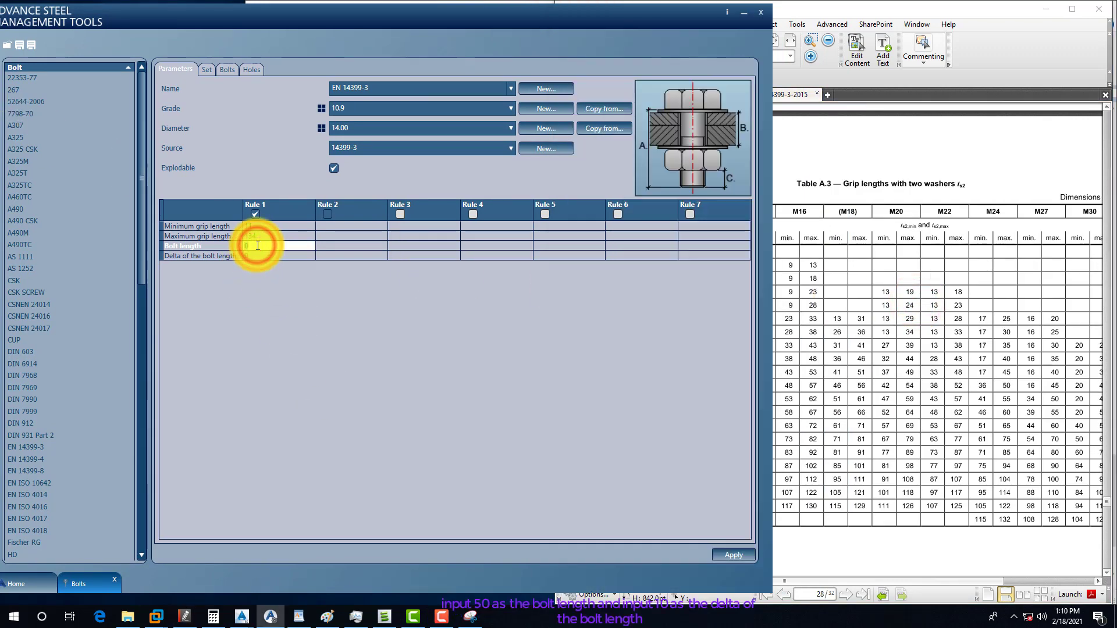
left_click(255, 256)
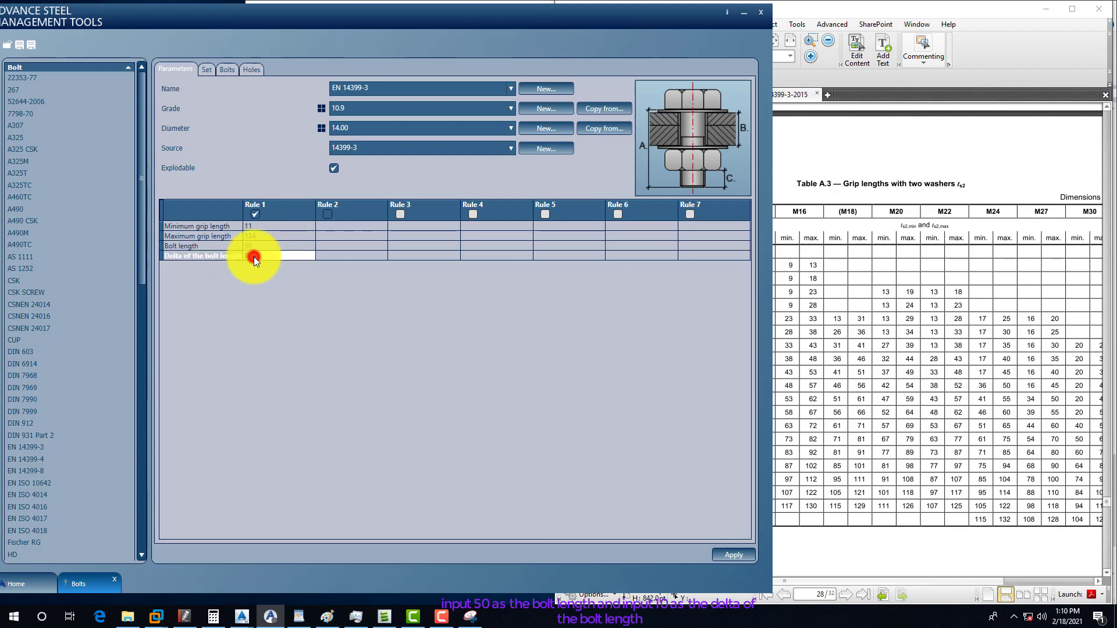
type("10")
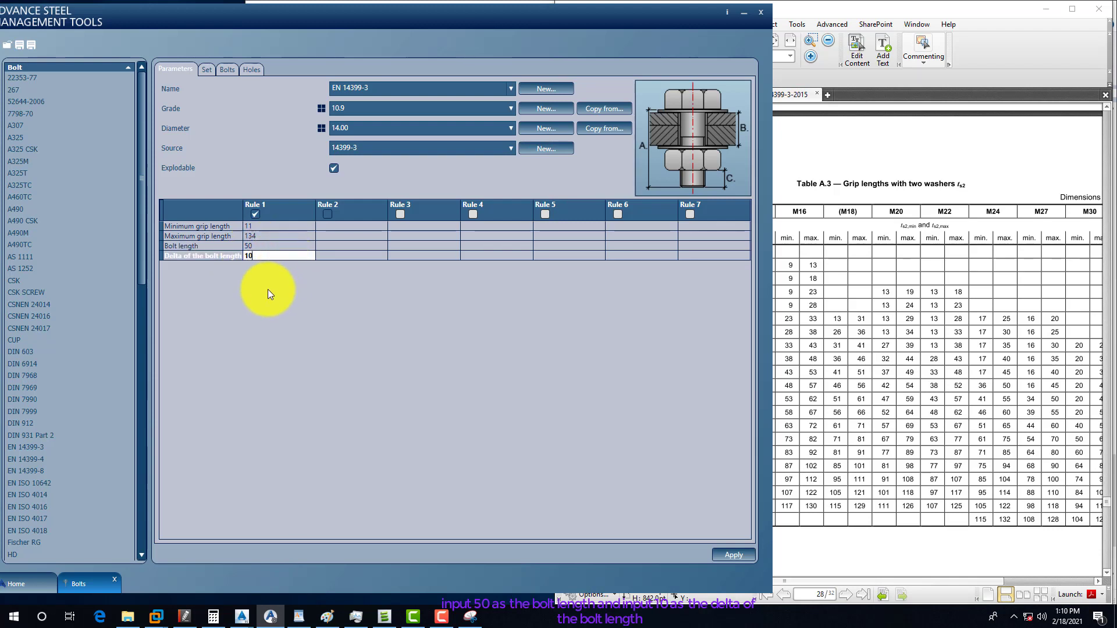
left_click(337, 255)
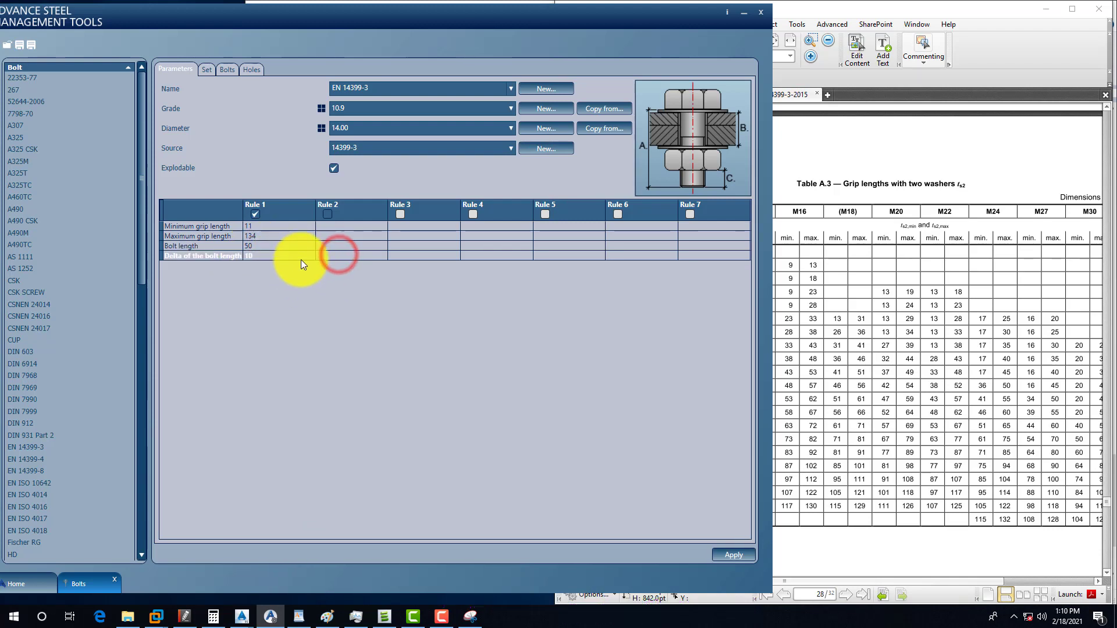
Choose Na2W as the bolt assembly name for the 14 mm bolt's set
left_click(207, 70)
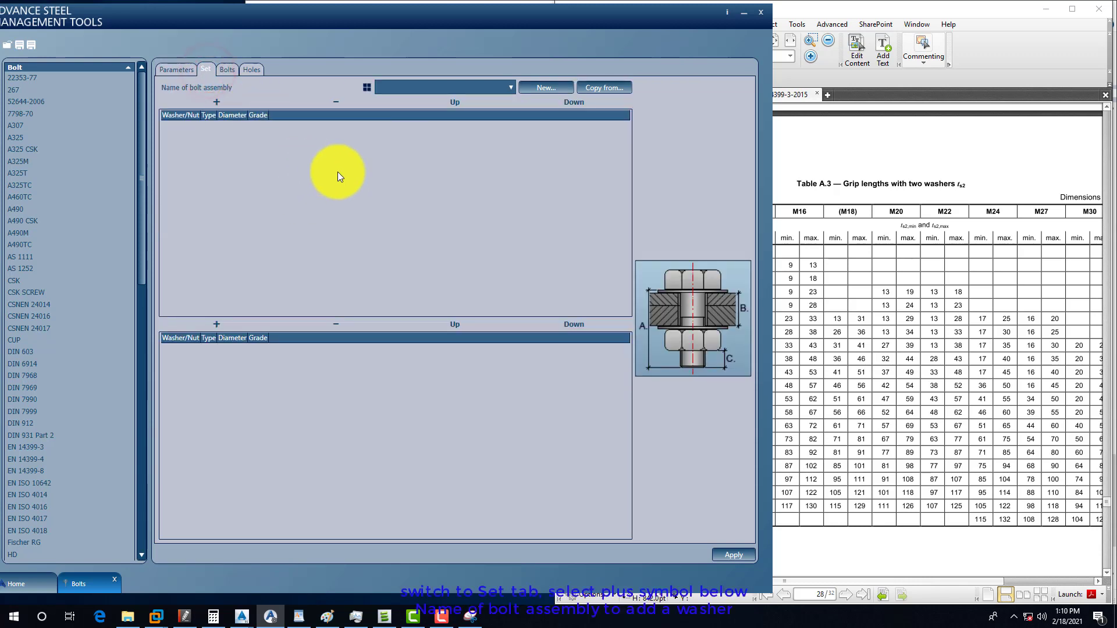
left_click(501, 91)
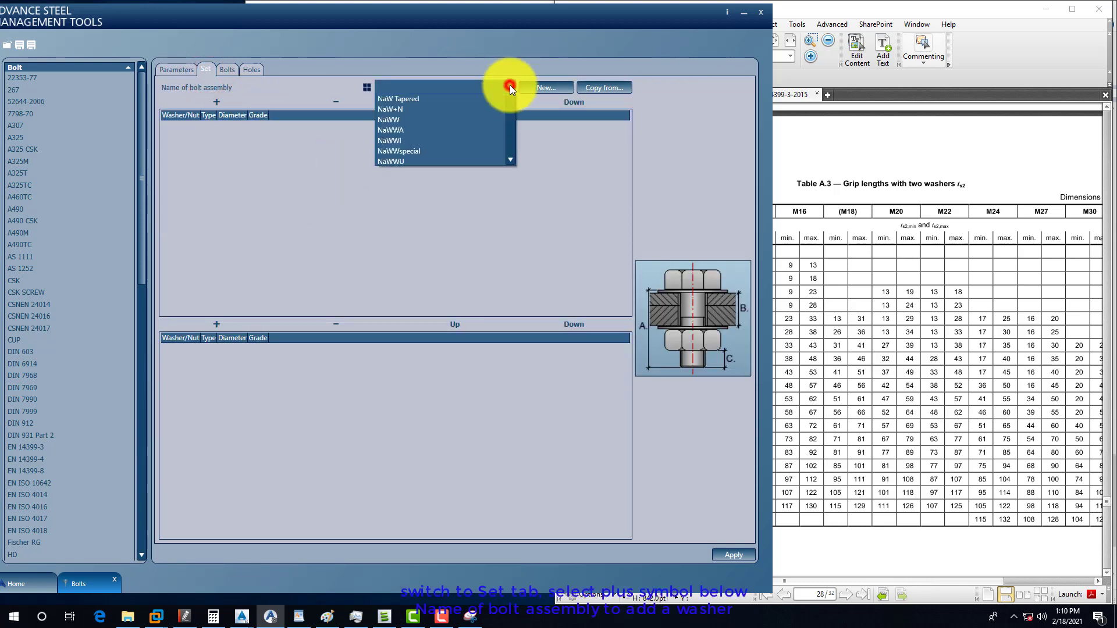
left_click(385, 196)
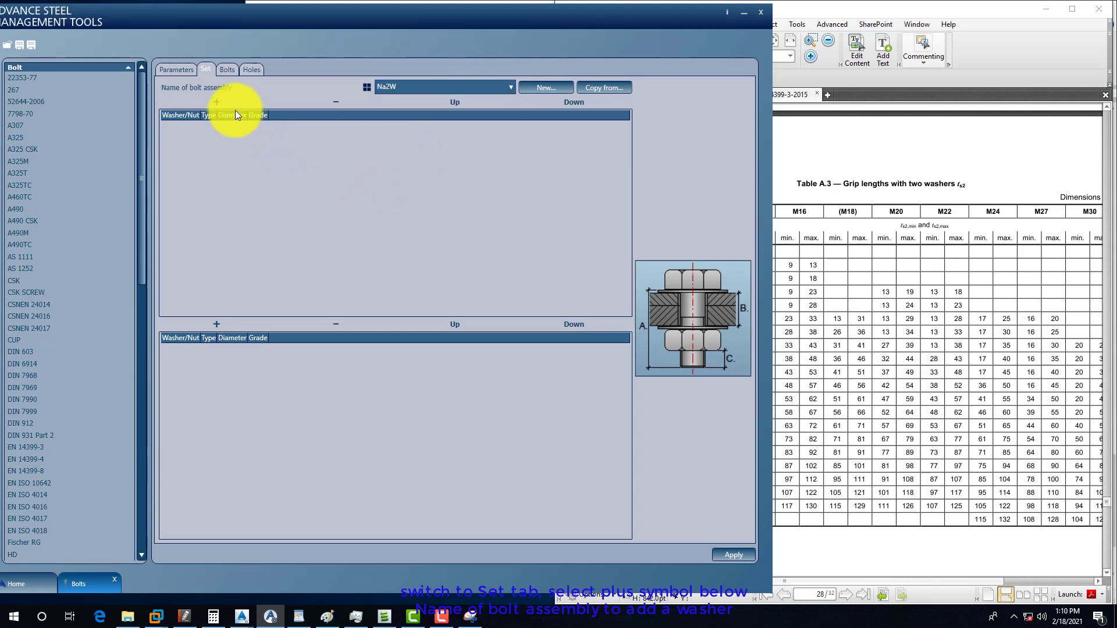
Add a washer of type 14399-6, grade 300 HV, diameter 14.00 to the head side of the Na2W assembly
left_click(217, 102)
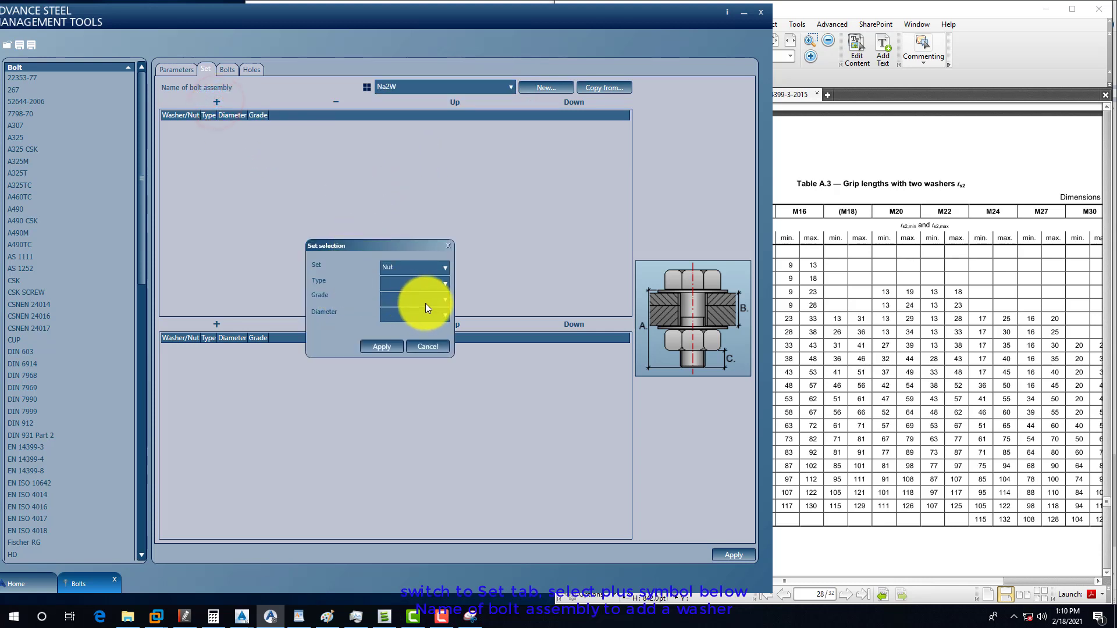
left_click(443, 269)
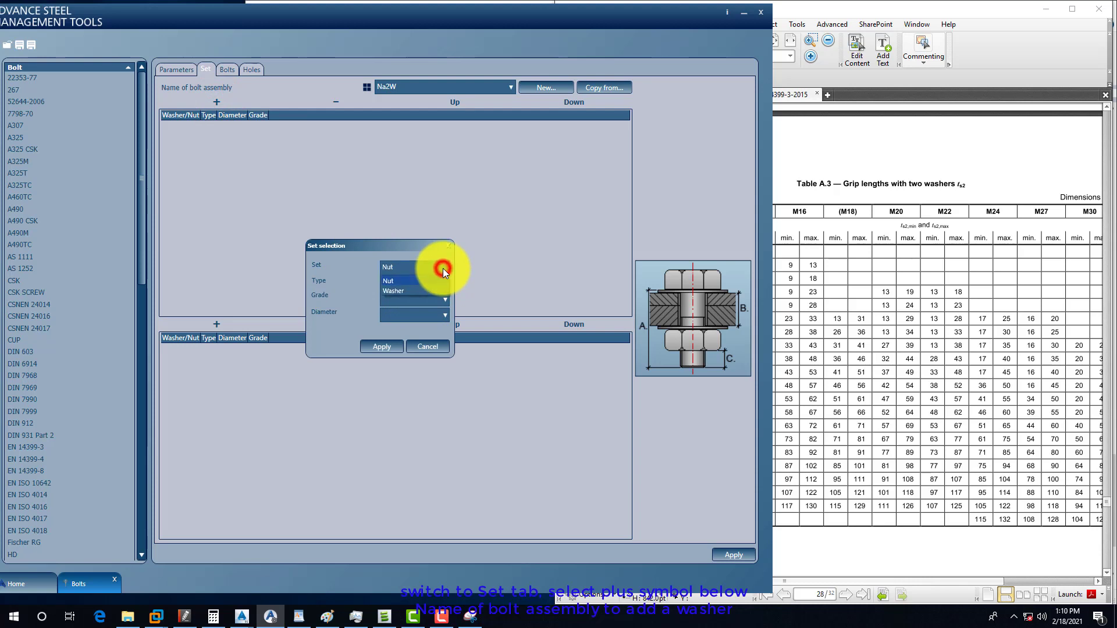
left_click(394, 291)
left_click(406, 285)
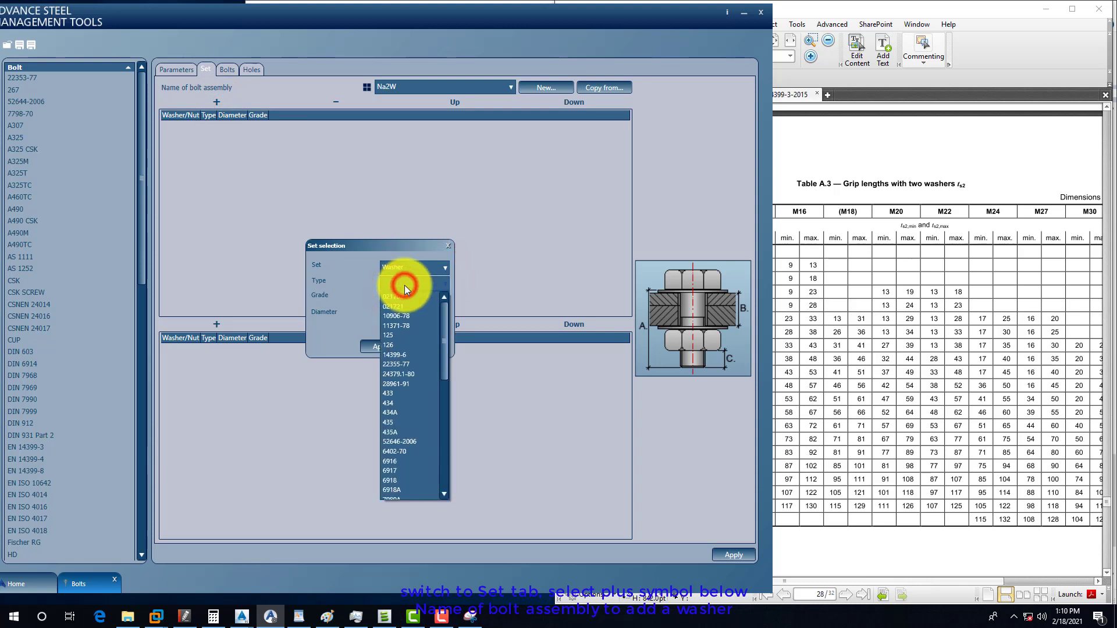
left_click(403, 355)
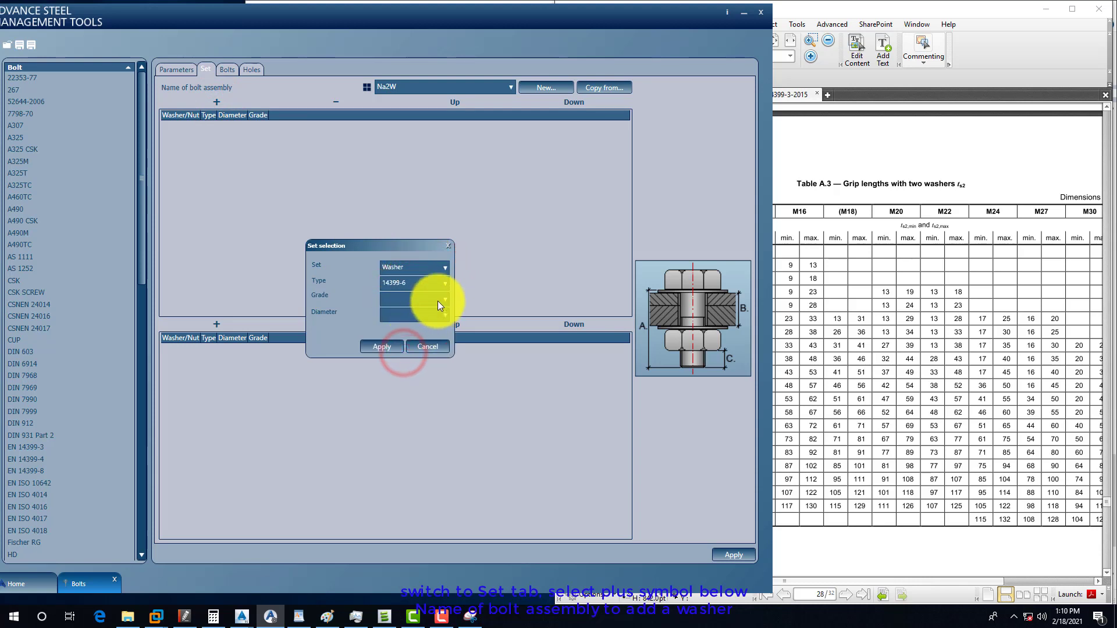
left_click(437, 300)
left_click(400, 313)
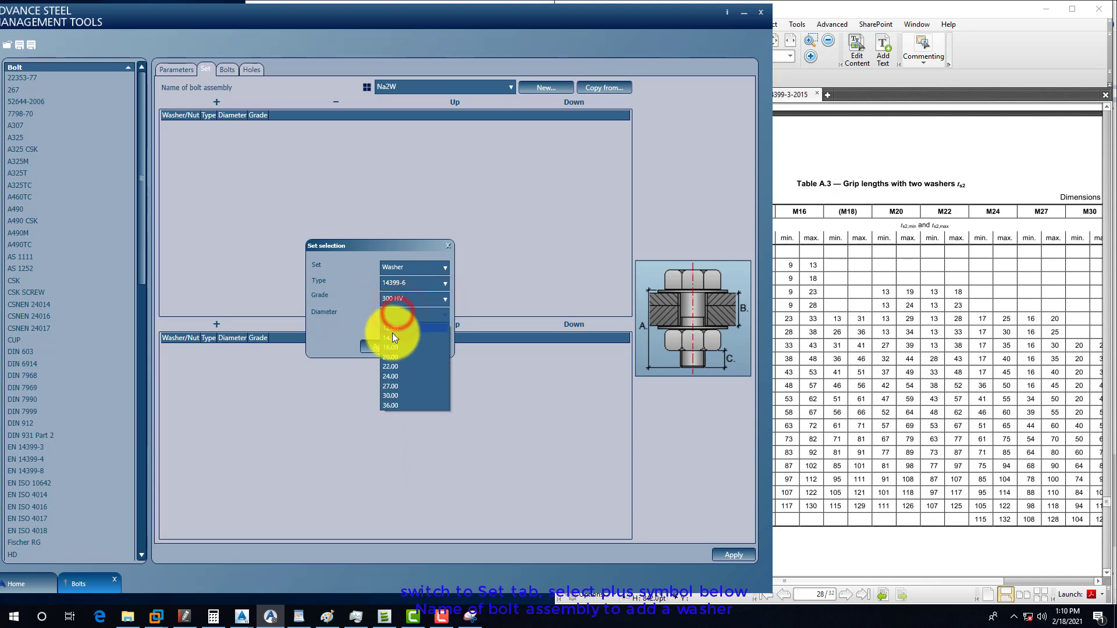
left_click(402, 338)
left_click(386, 346)
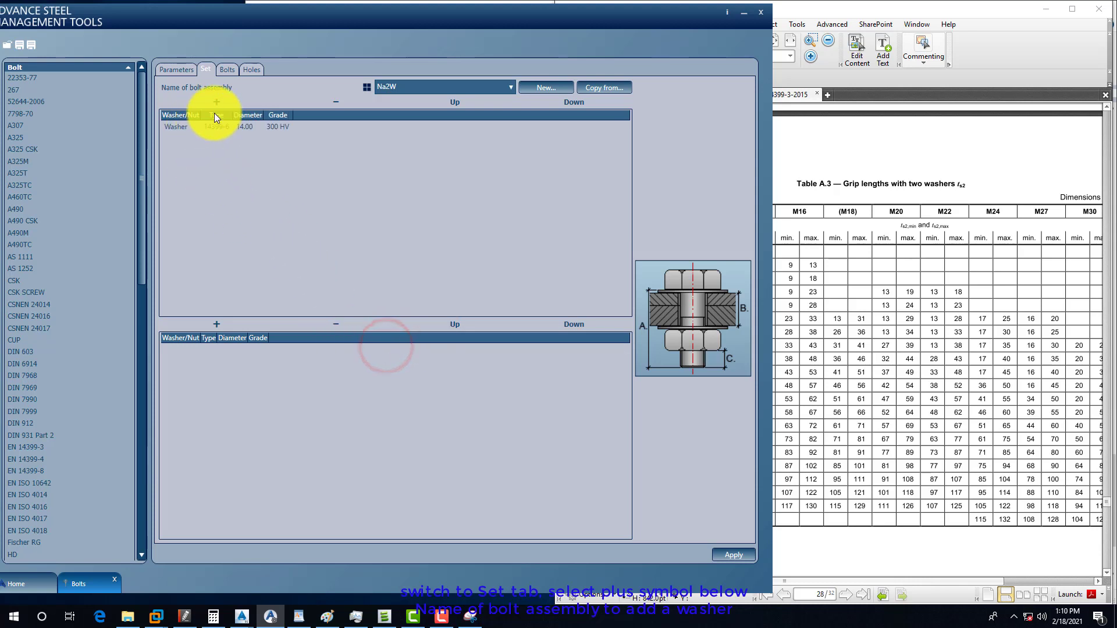
Add a 14399-6 washer, grade 300 HV, diameter 14.00, to the nut side of the Na2W assembly
left_click(217, 325)
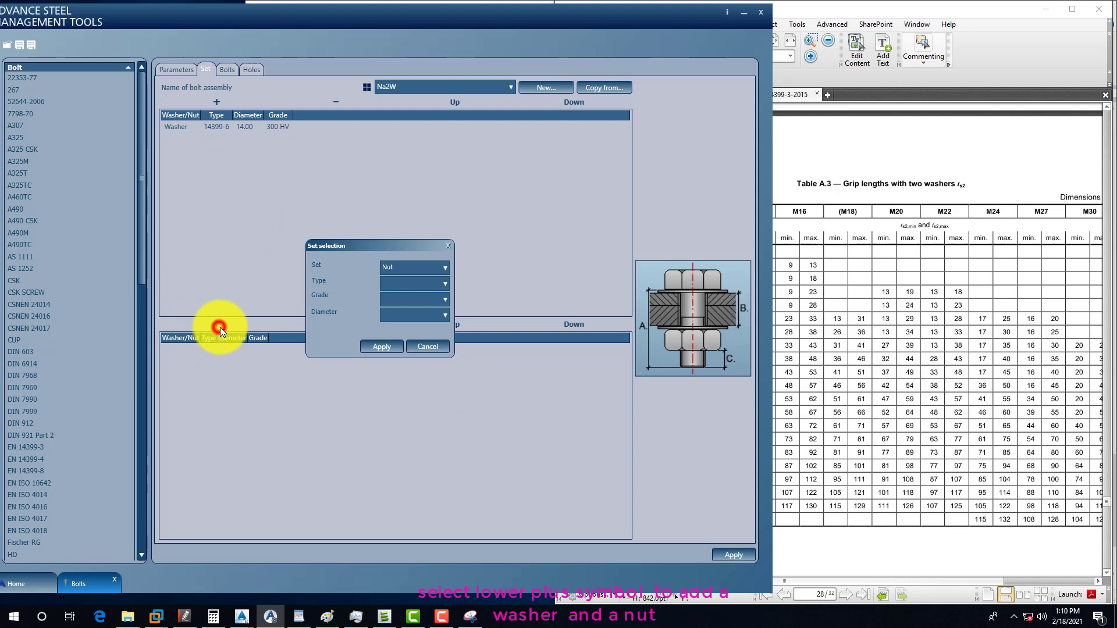
left_click(411, 266)
left_click(406, 290)
left_click(404, 284)
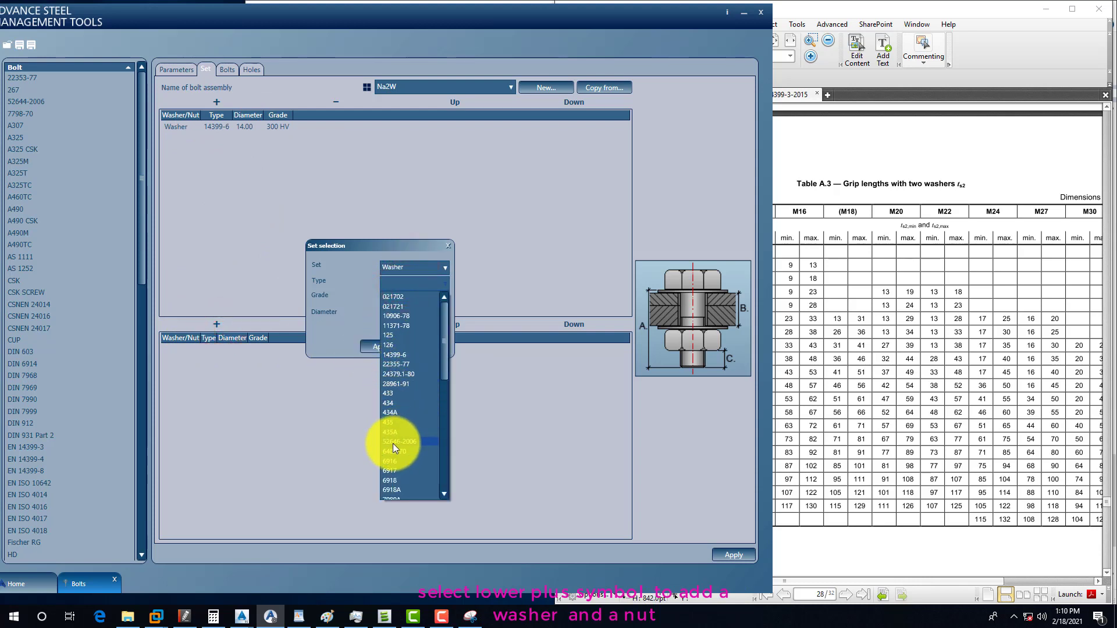
left_click(403, 355)
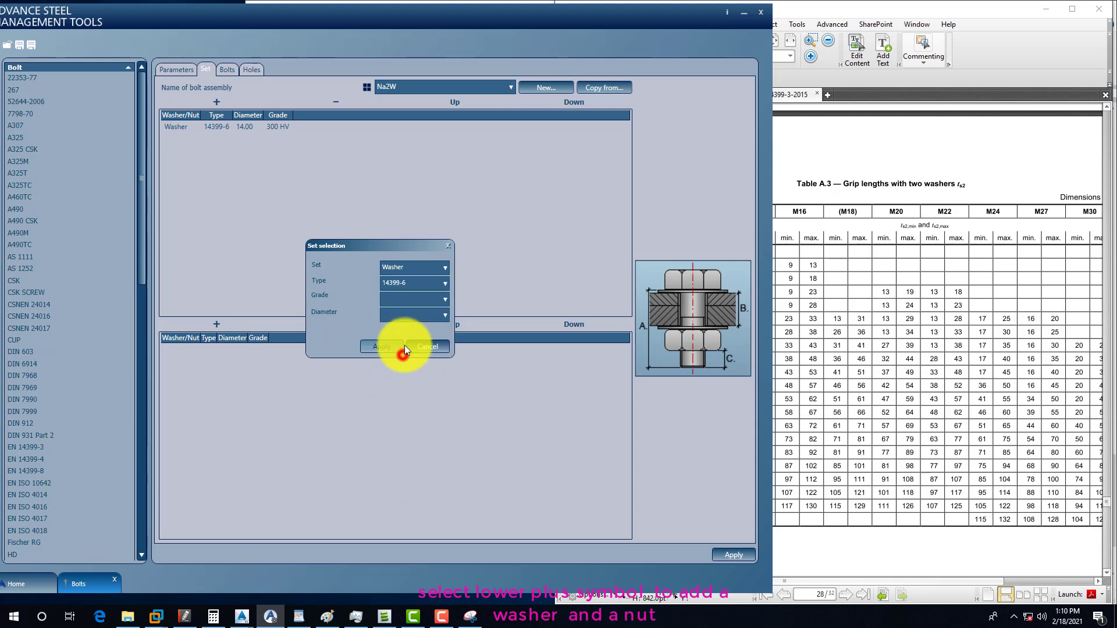
left_click(392, 298)
left_click(397, 311)
left_click(399, 314)
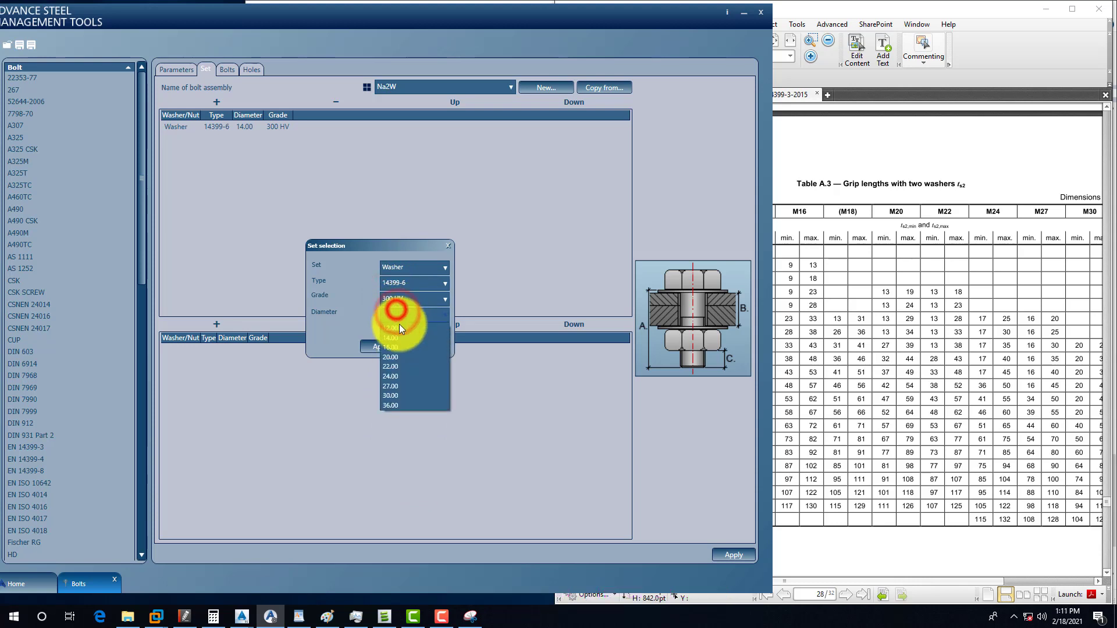
left_click(393, 338)
left_click(378, 346)
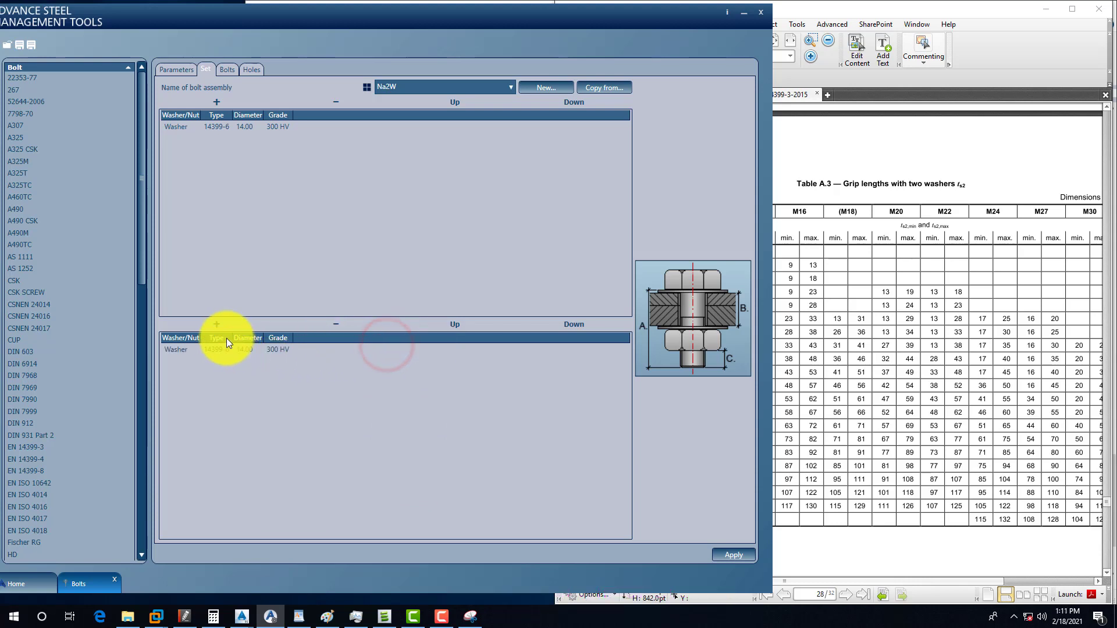
Add a nut of type 14399-3, grade 8, diameter 14.00 to the nut side of the Na2W assembly
left_click(216, 324)
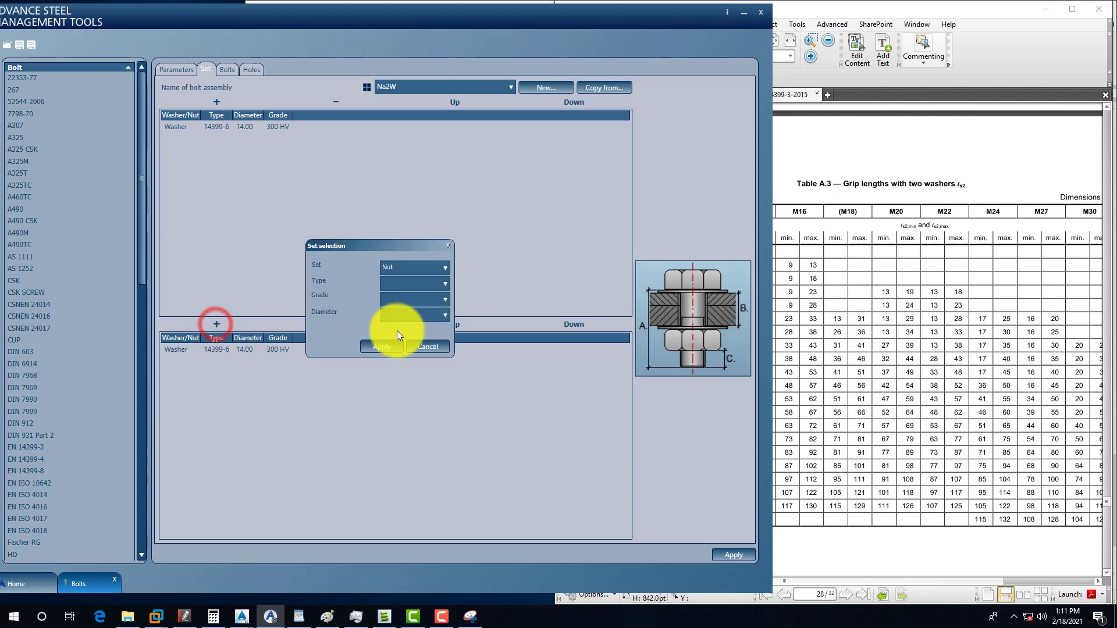
left_click(400, 285)
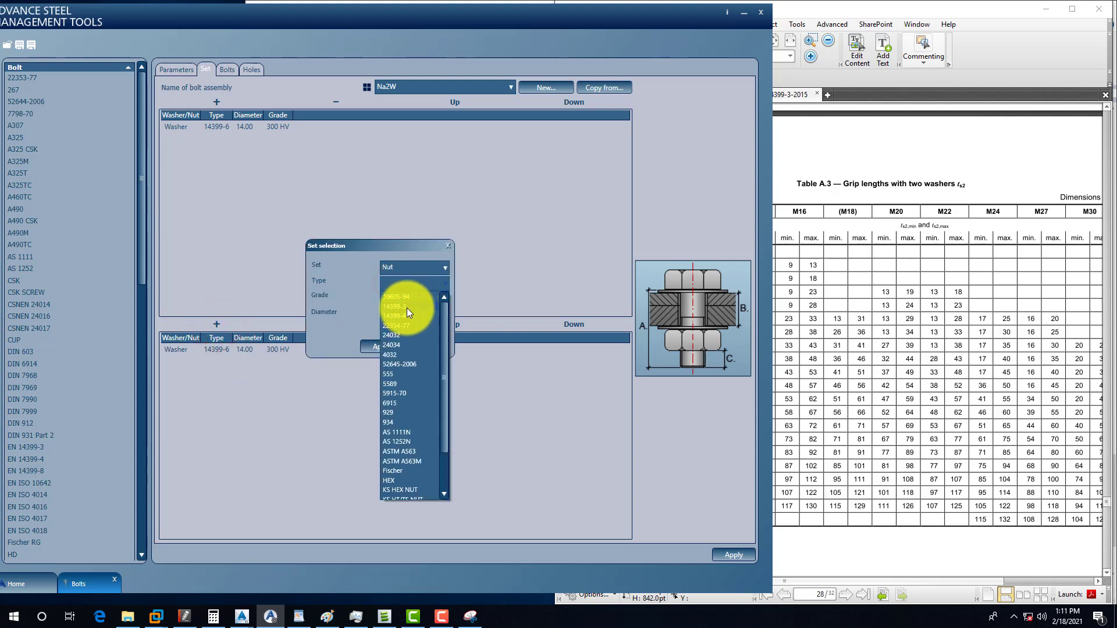
left_click(406, 307)
left_click(389, 298)
left_click(385, 323)
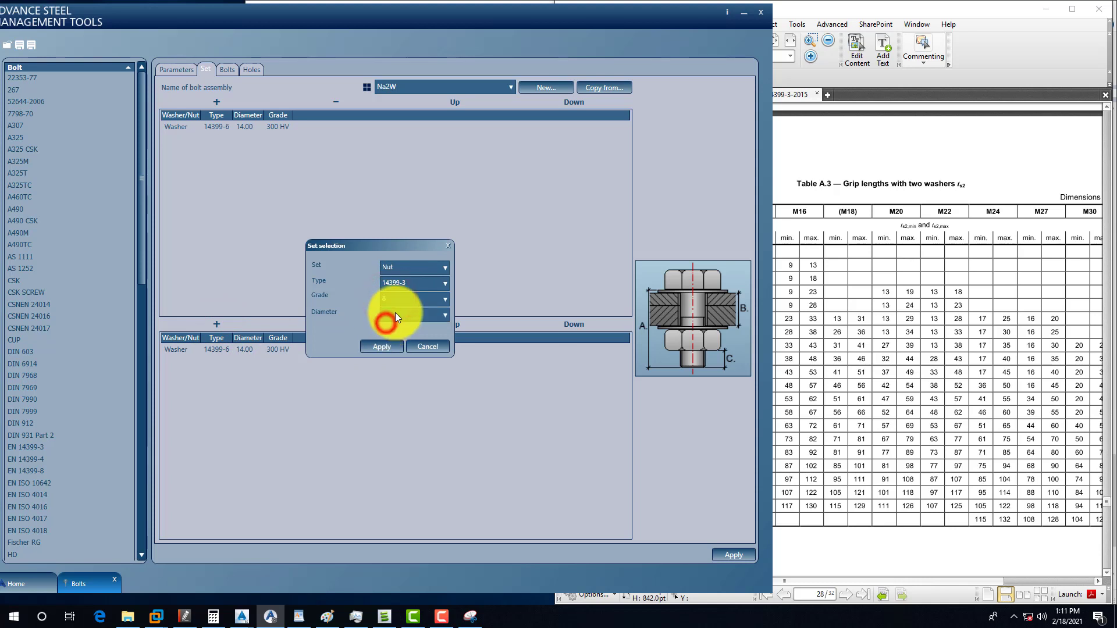
left_click(395, 312)
left_click(391, 337)
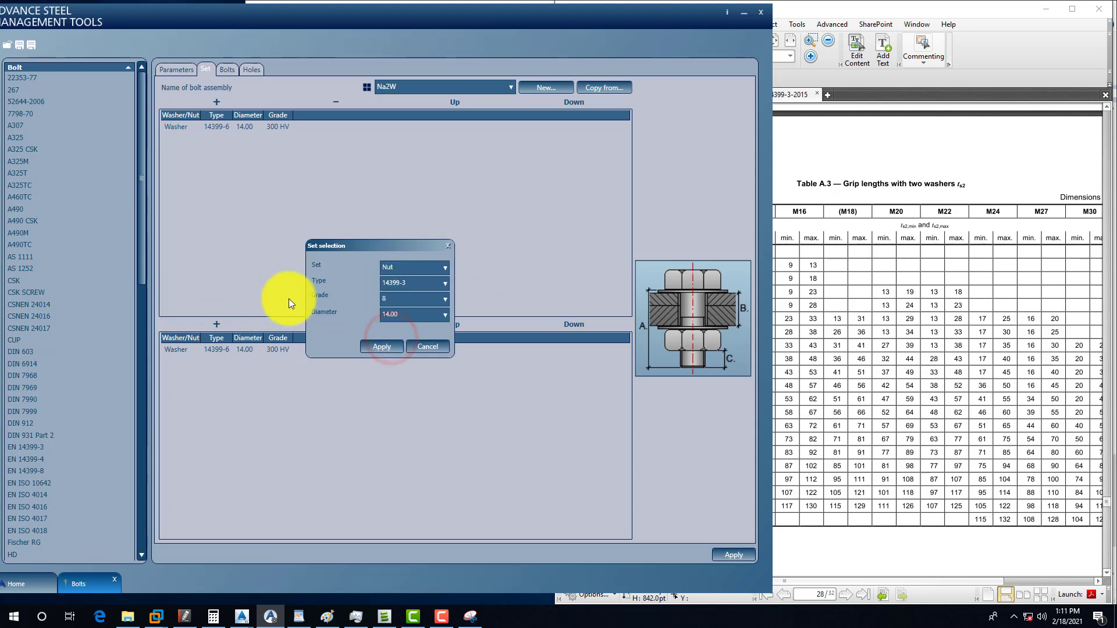
left_click(383, 347)
Switch to the WordPad notes and find the reference screenshot of the 12 mm bolt's head dimensions and length list
left_click(961, 450)
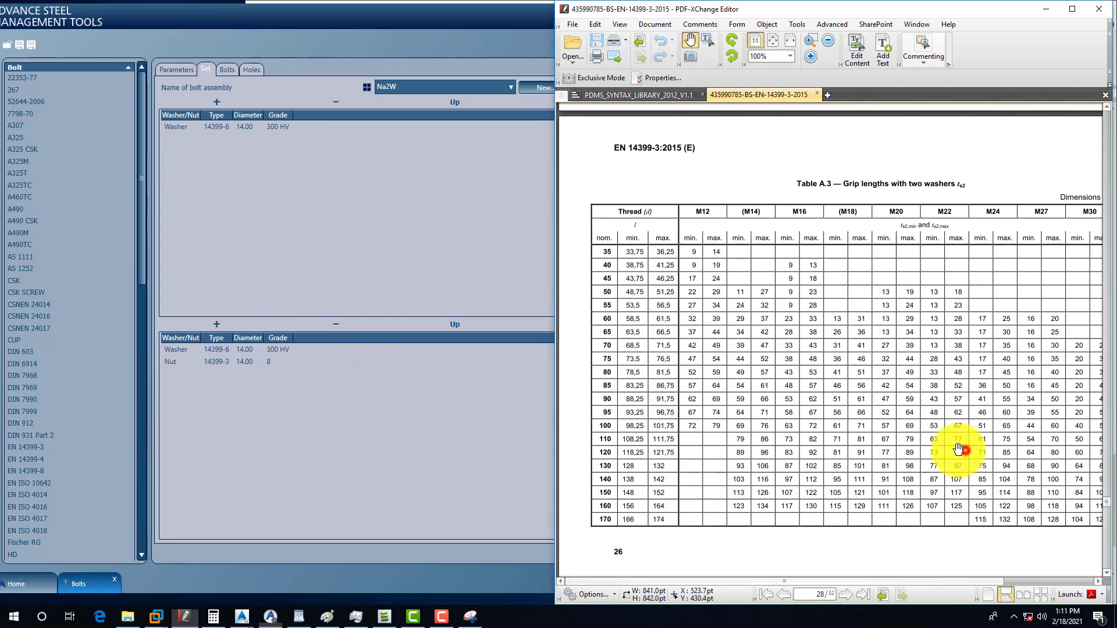
left_click(299, 617)
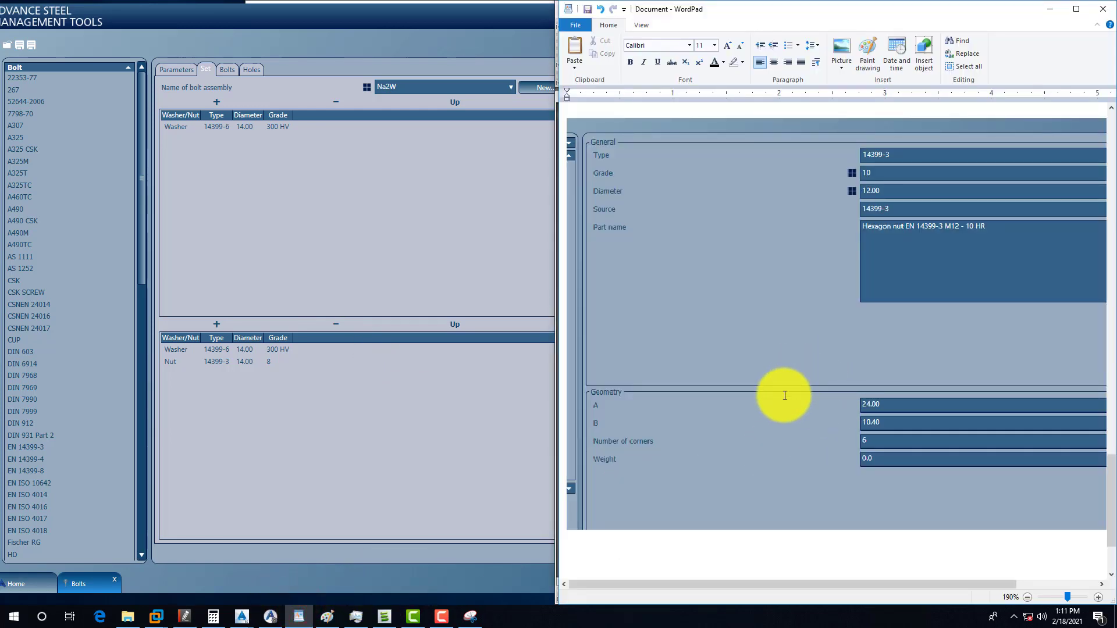
scroll(784, 396, "up", 10)
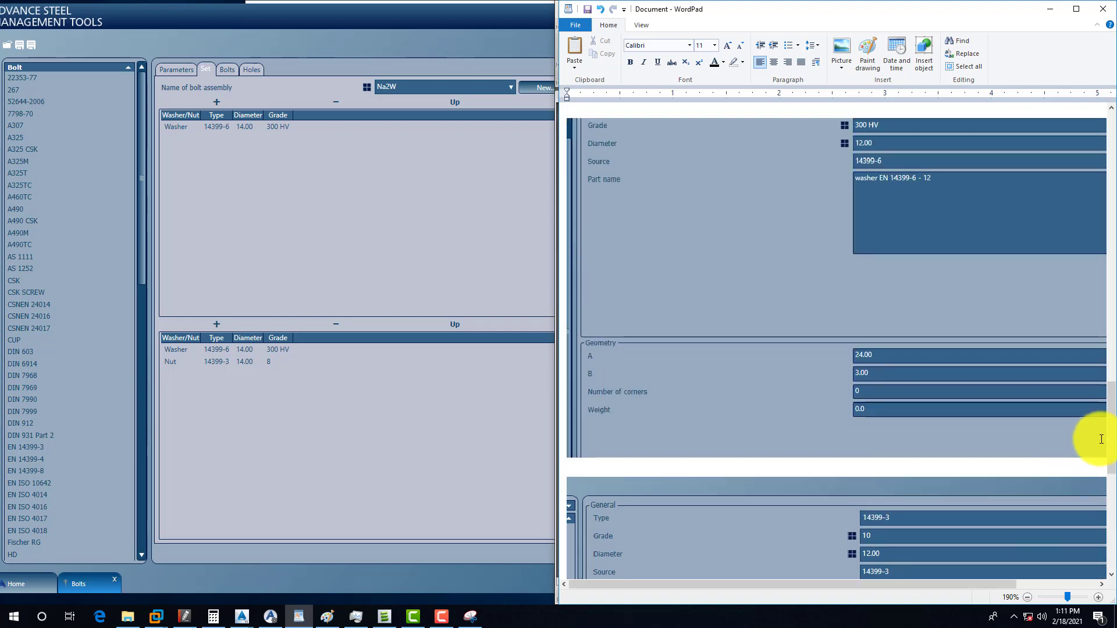
left_click_drag(1111, 431, 1112, 162)
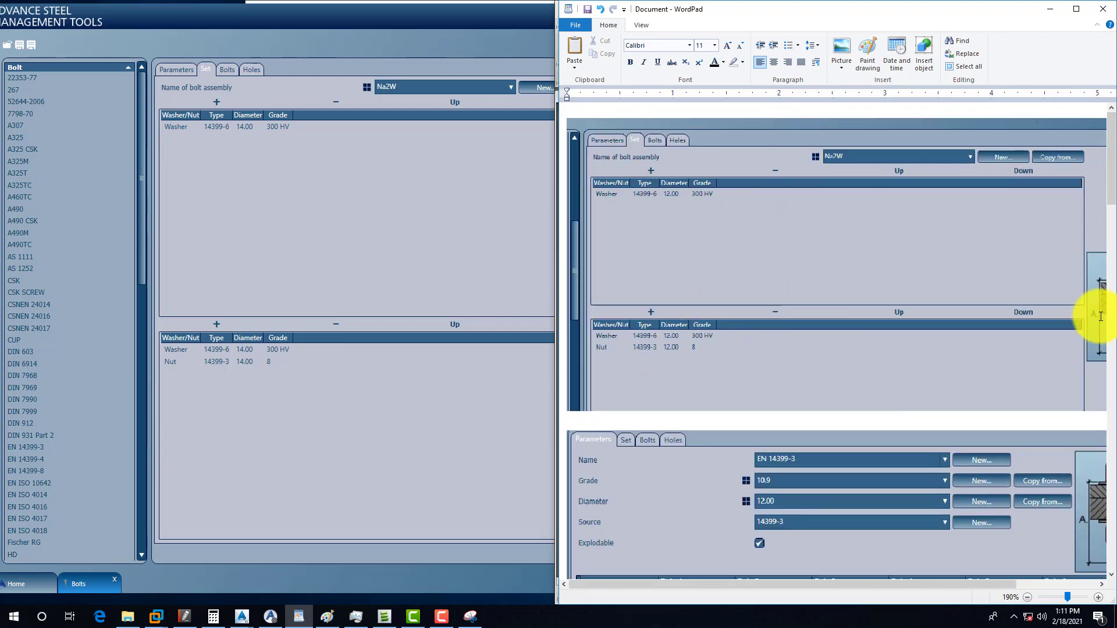
left_click_drag(1111, 194, 1109, 320)
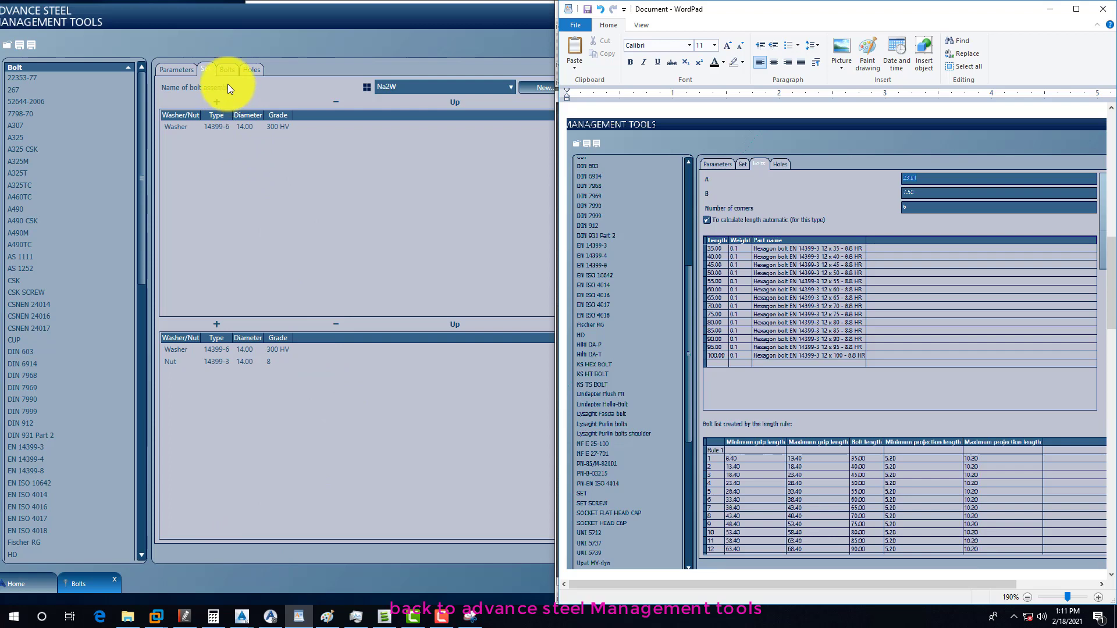
Following the WordPad reference, set the 14 mm bolt's head dimensions to A 27.12 and B 12.1, with 6 corners
left_click(226, 68)
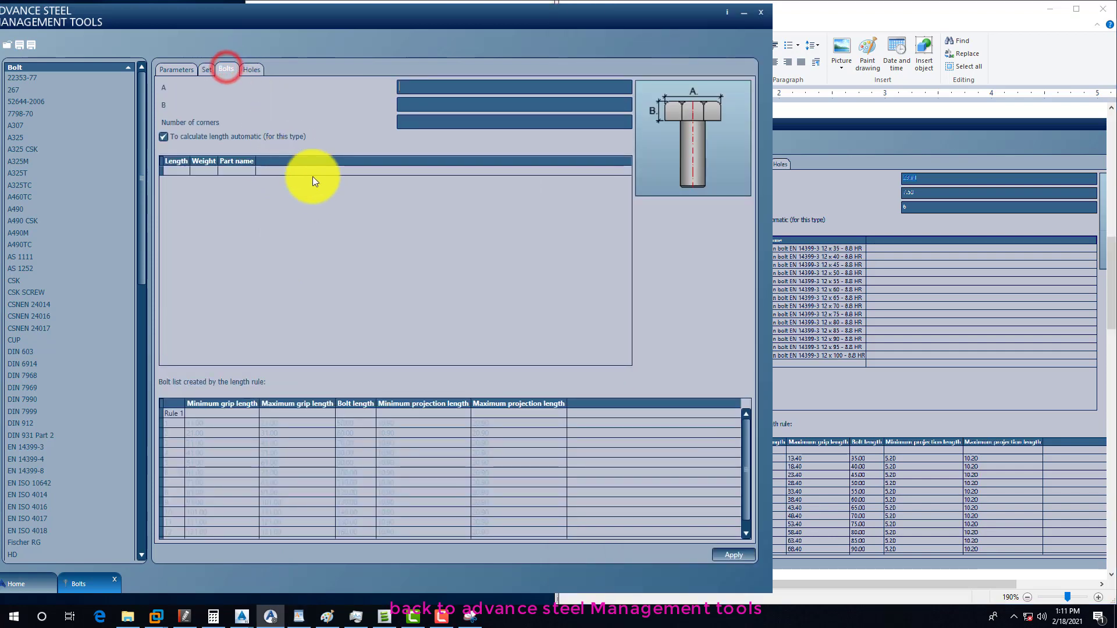
left_click(841, 195)
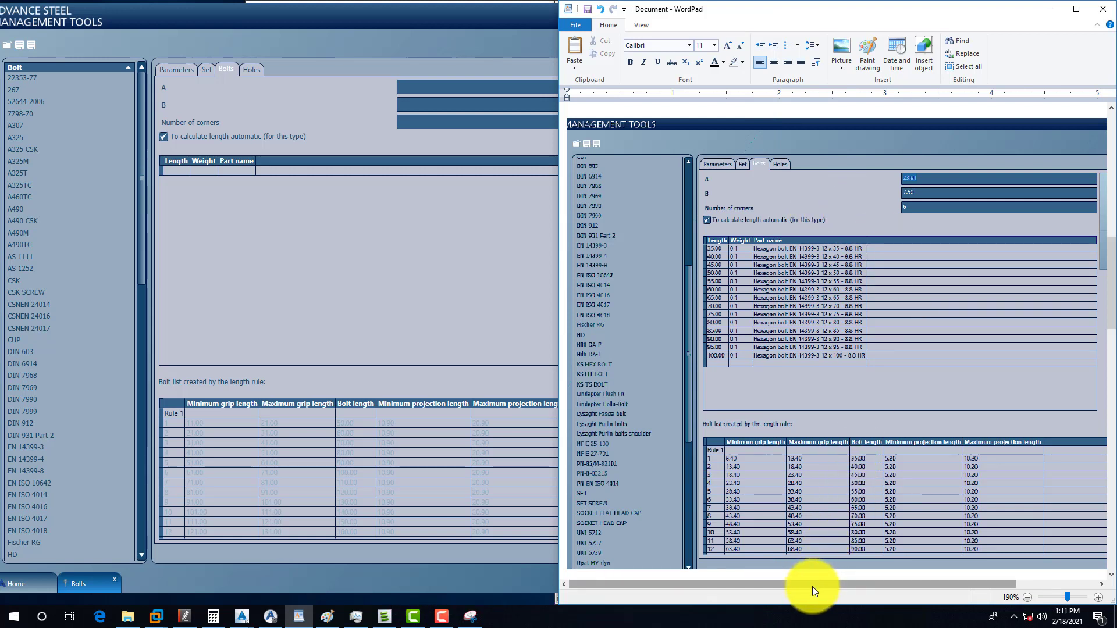
left_click_drag(812, 585, 865, 577)
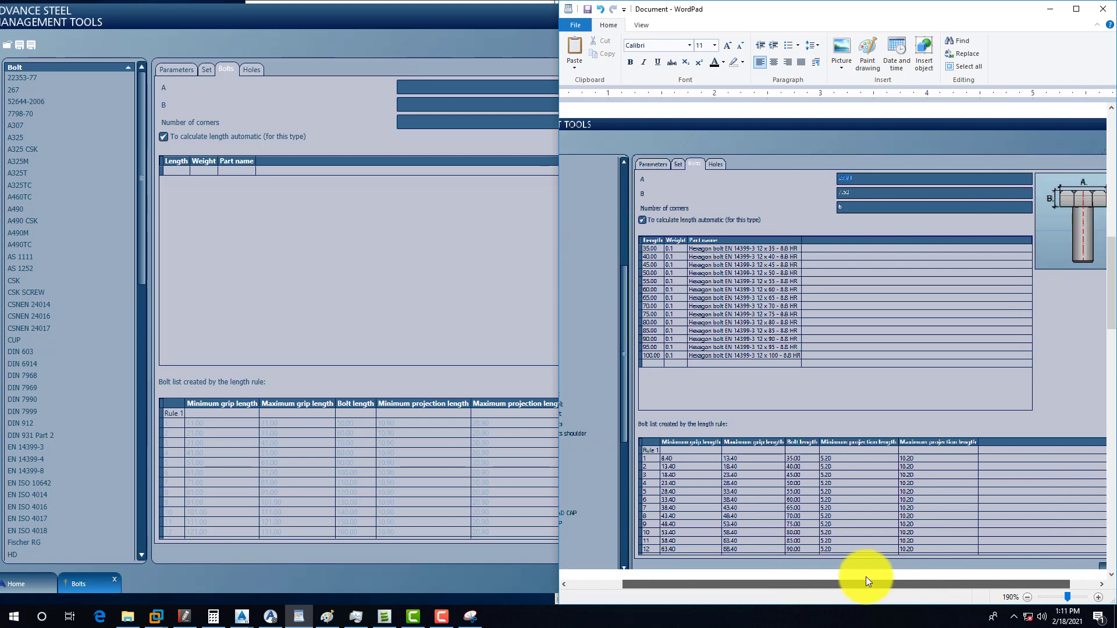
left_click(295, 258)
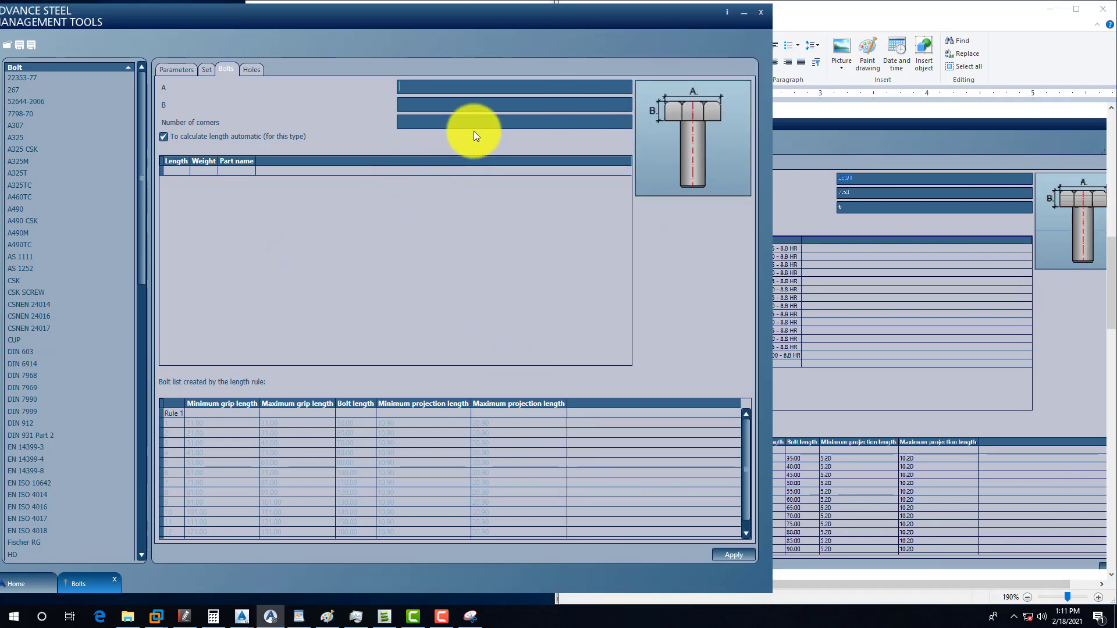
left_click(801, 203)
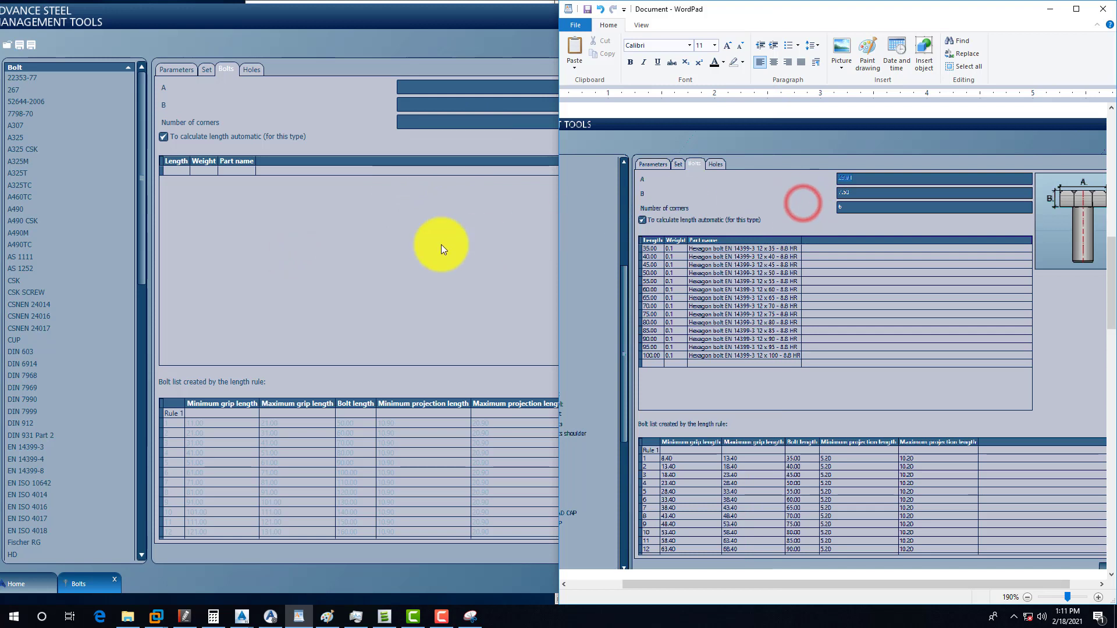
left_click(426, 89)
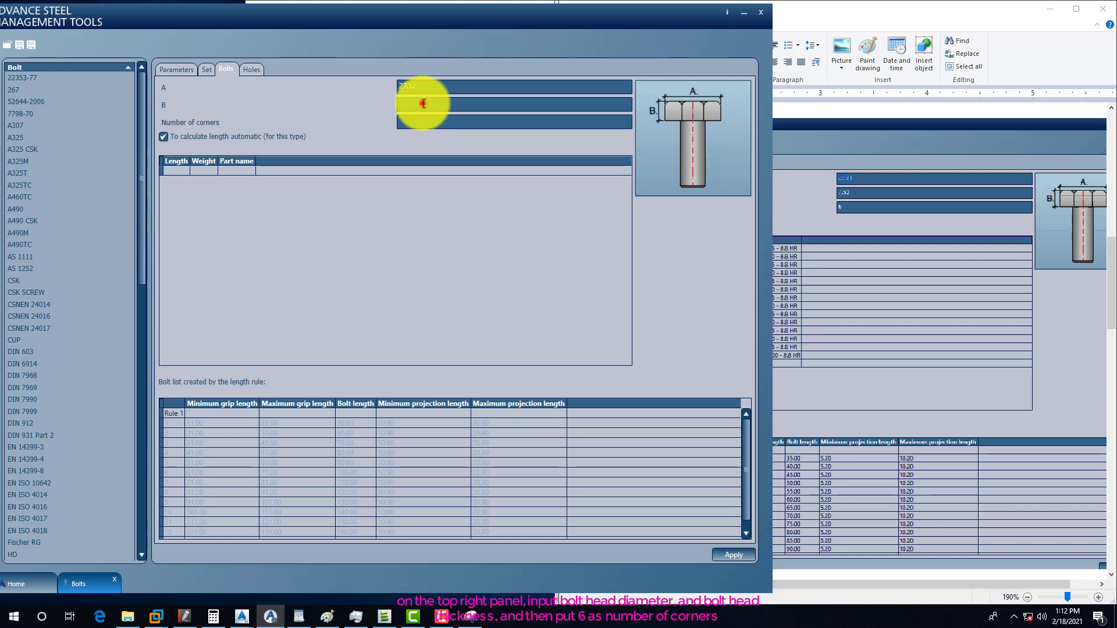
left_click(424, 104)
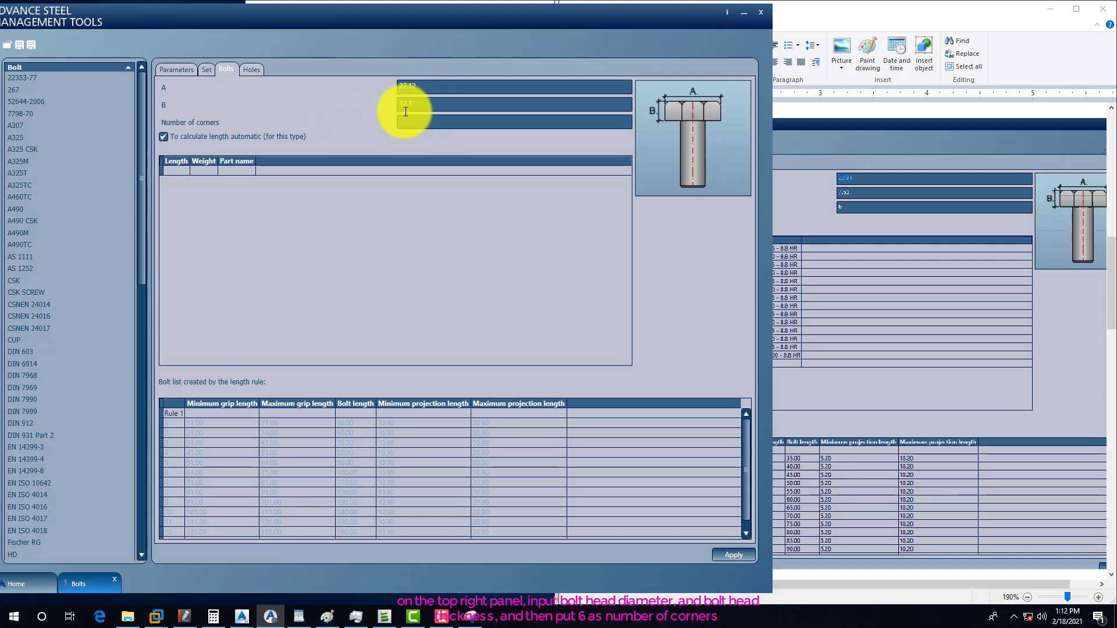
left_click(408, 123)
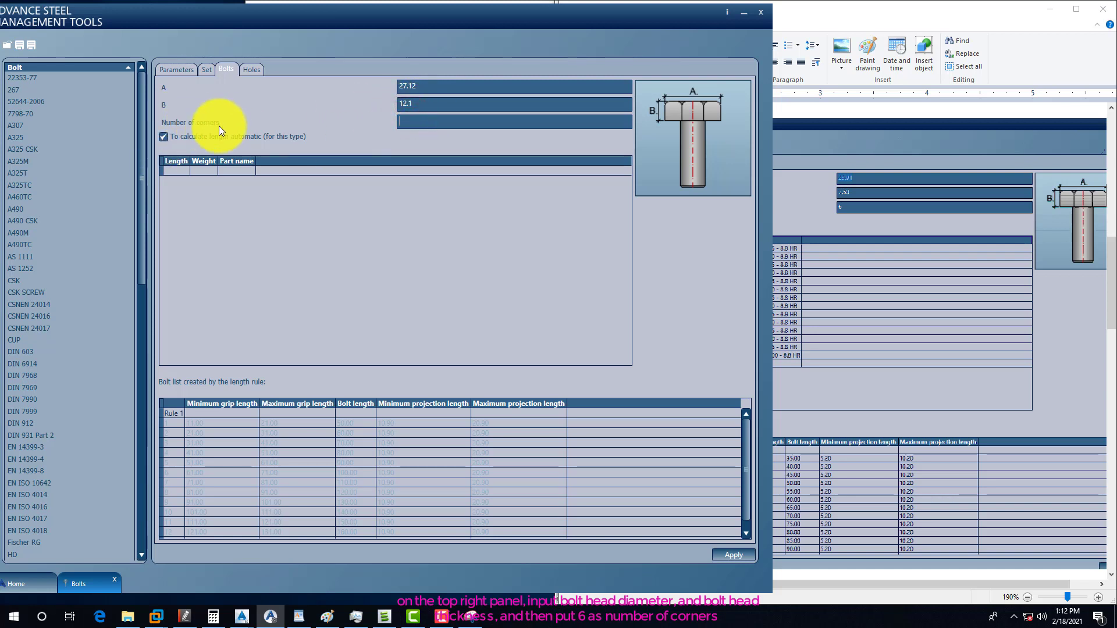
type("6")
left_click(425, 106)
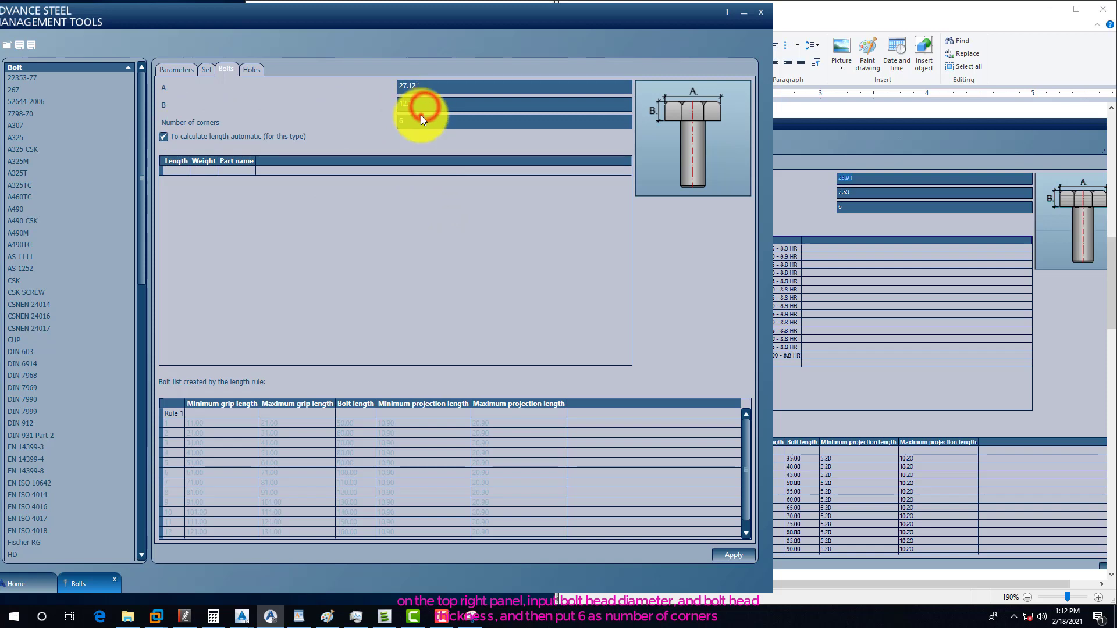
Enlarge the WordPad reference to read the lengths, weights and part names of the 12 mm bolts
left_click(877, 289)
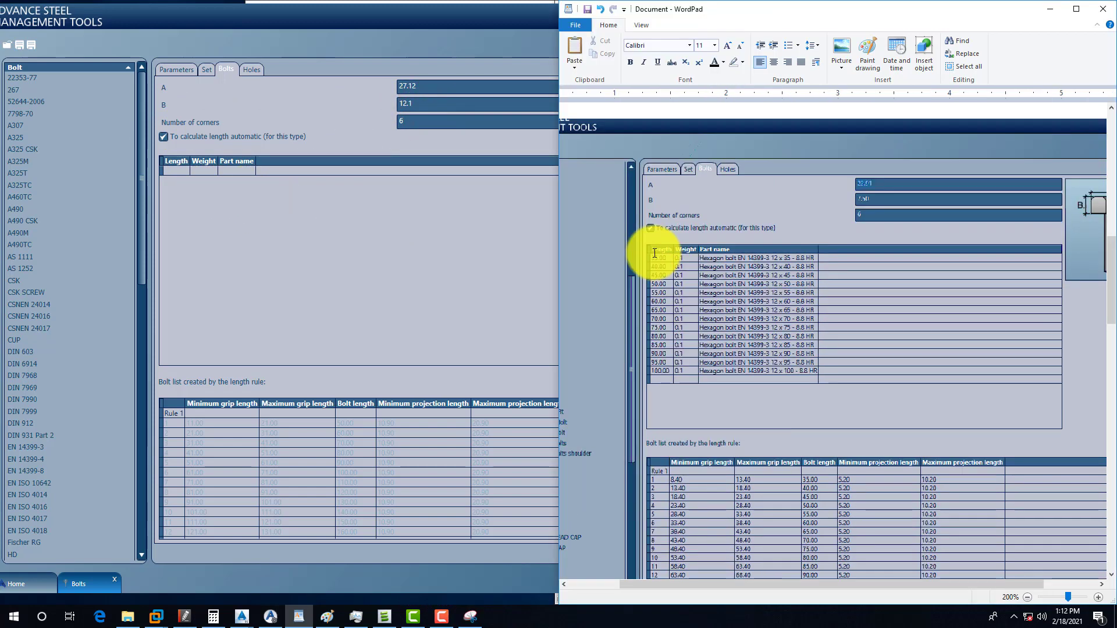
scroll(655, 253, "up", 6, "ctrl")
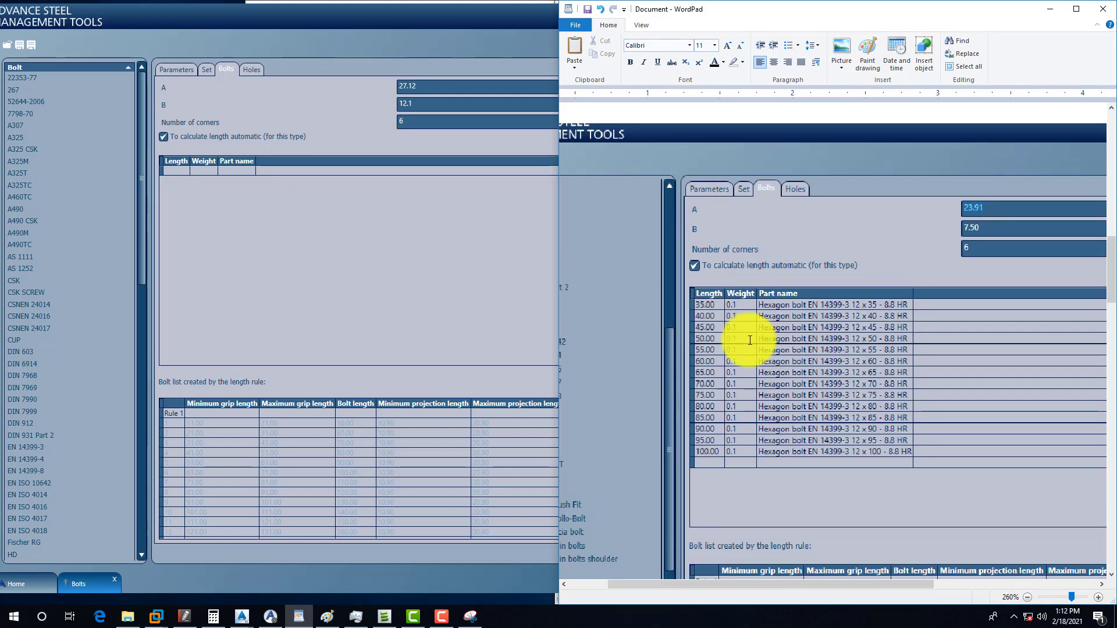
scroll(750, 340, "up", 1, "ctrl")
scroll(762, 360, "up", 2, "ctrl")
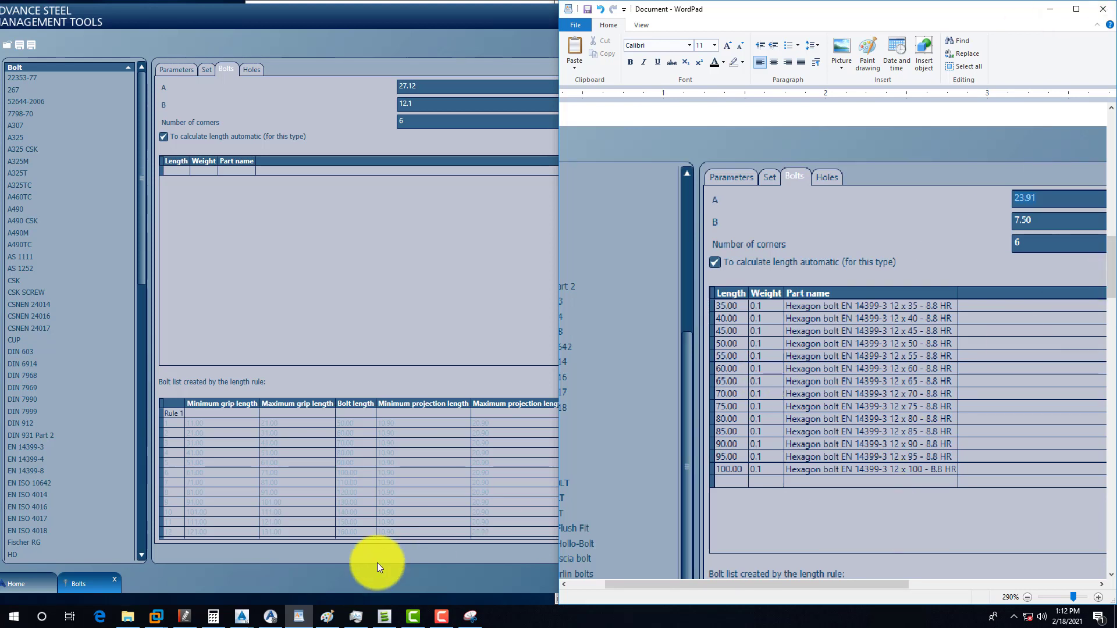
mouse_move(264, 623)
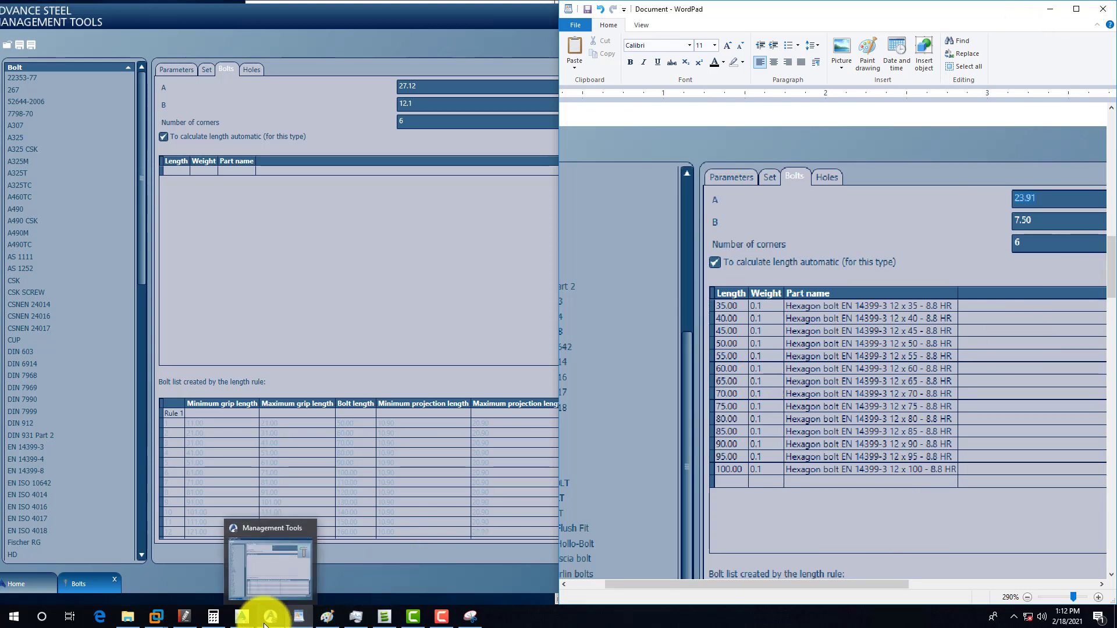
mouse_move(420, 623)
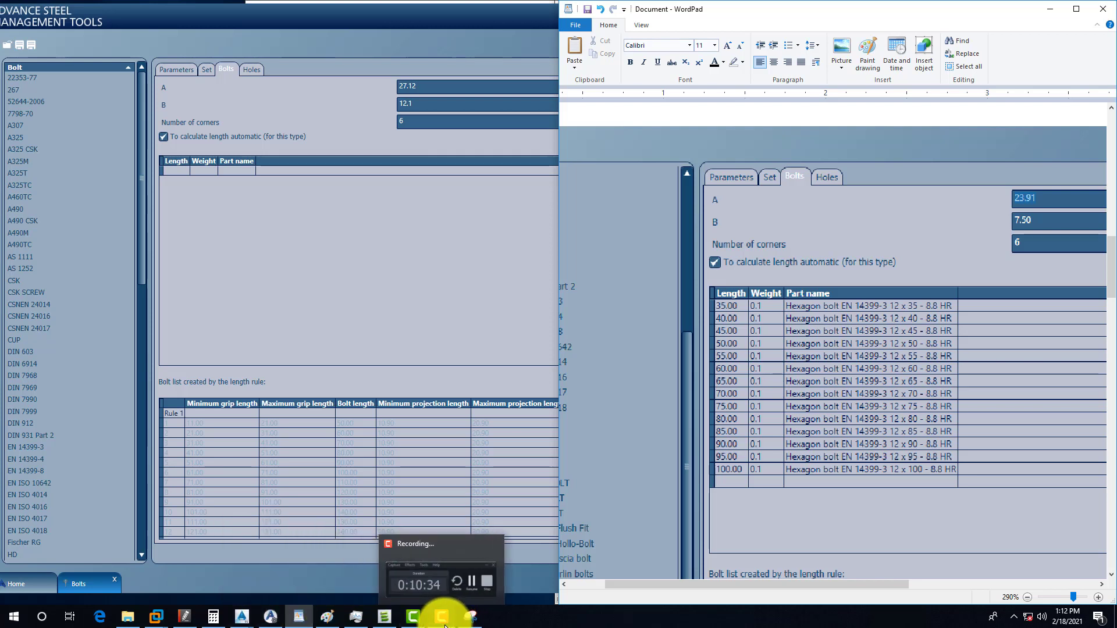
Consult the M14 column of the PDF's Table A.3 and enter 50 as the first length in the bolt list
left_click(185, 616)
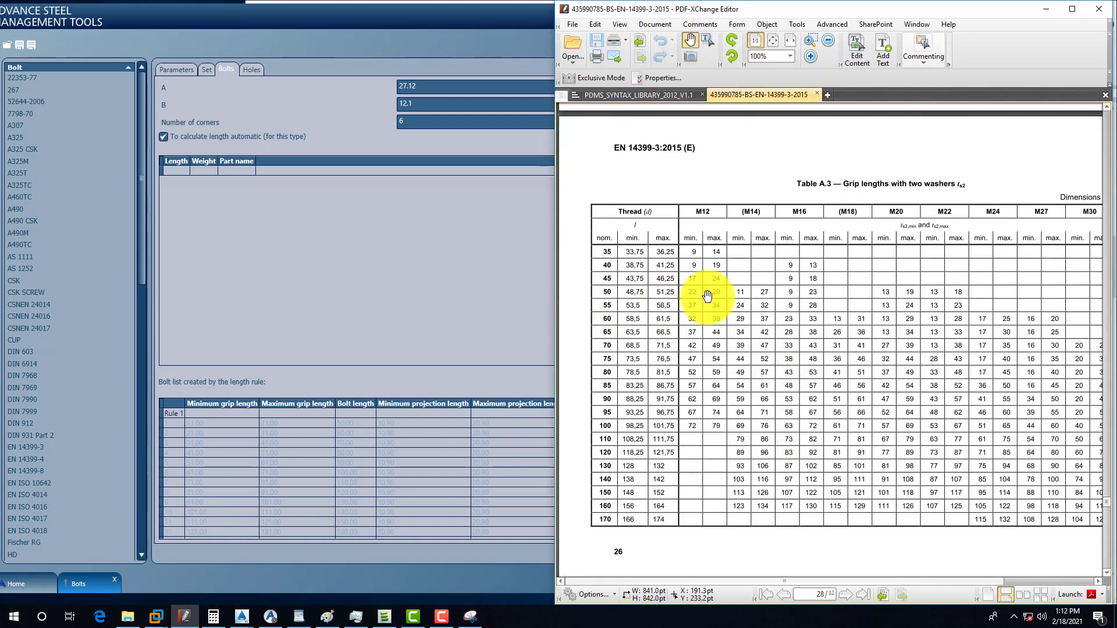
left_click(744, 295)
left_click(756, 295)
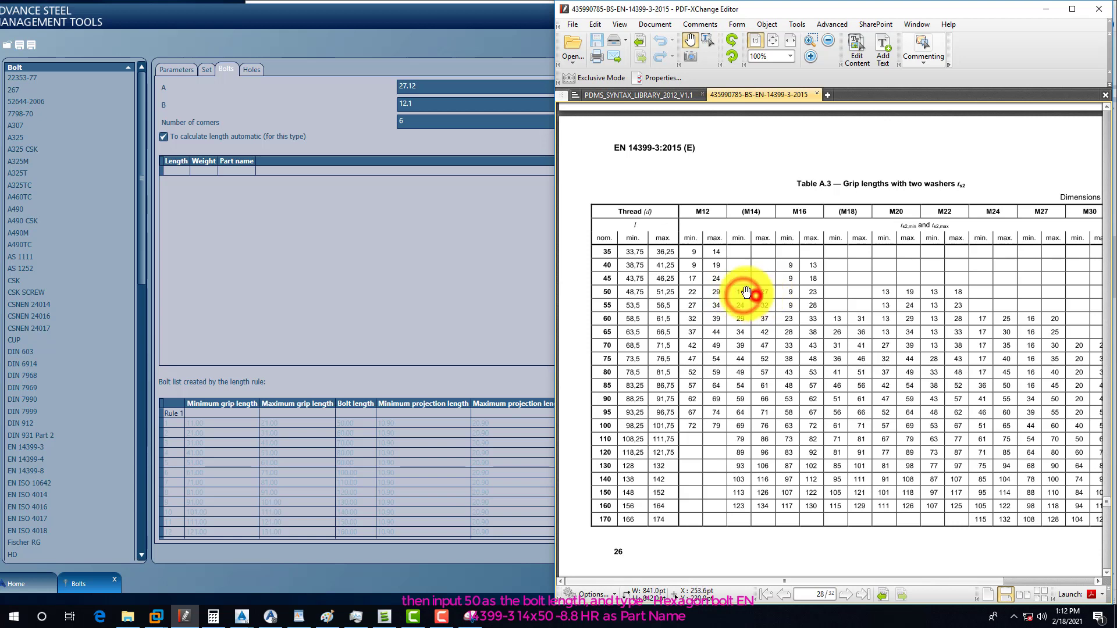
left_click(178, 172)
left_click(179, 171)
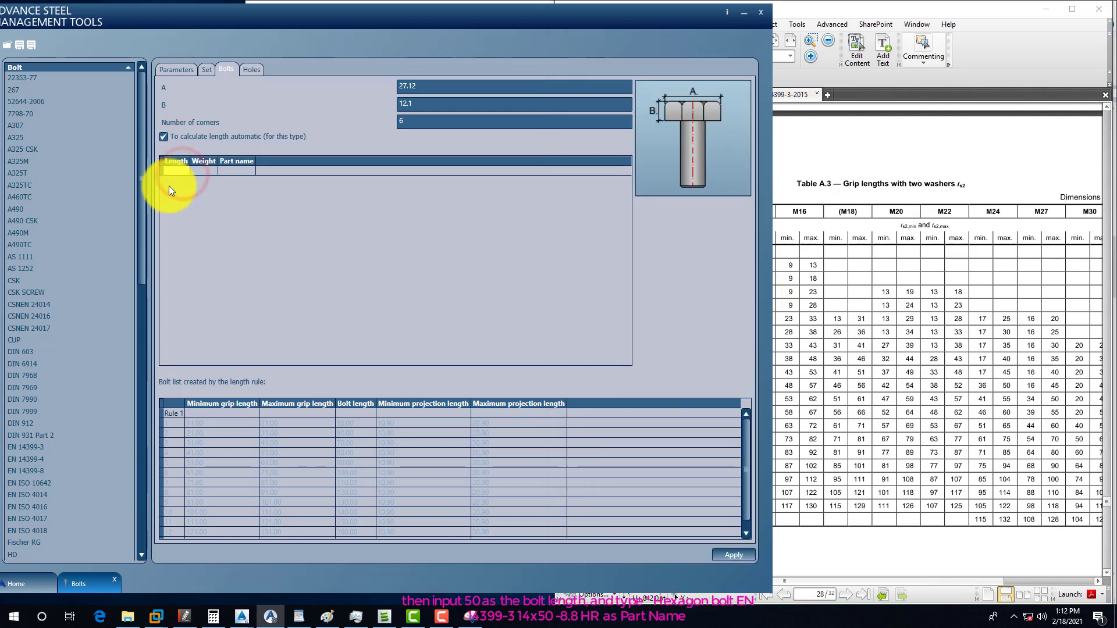
type("5")
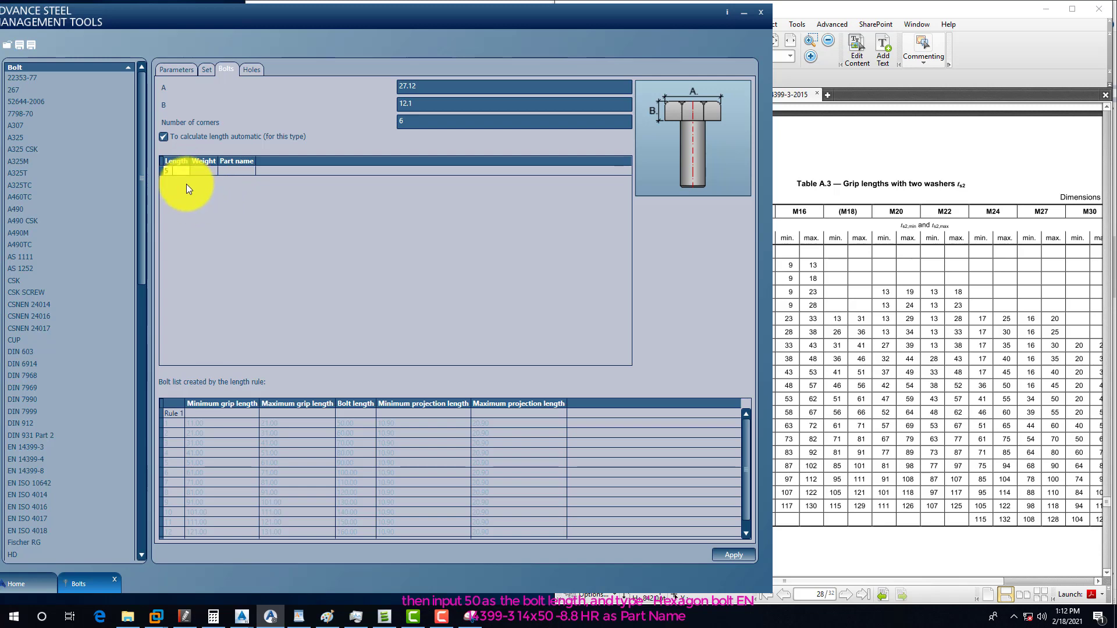
type("0")
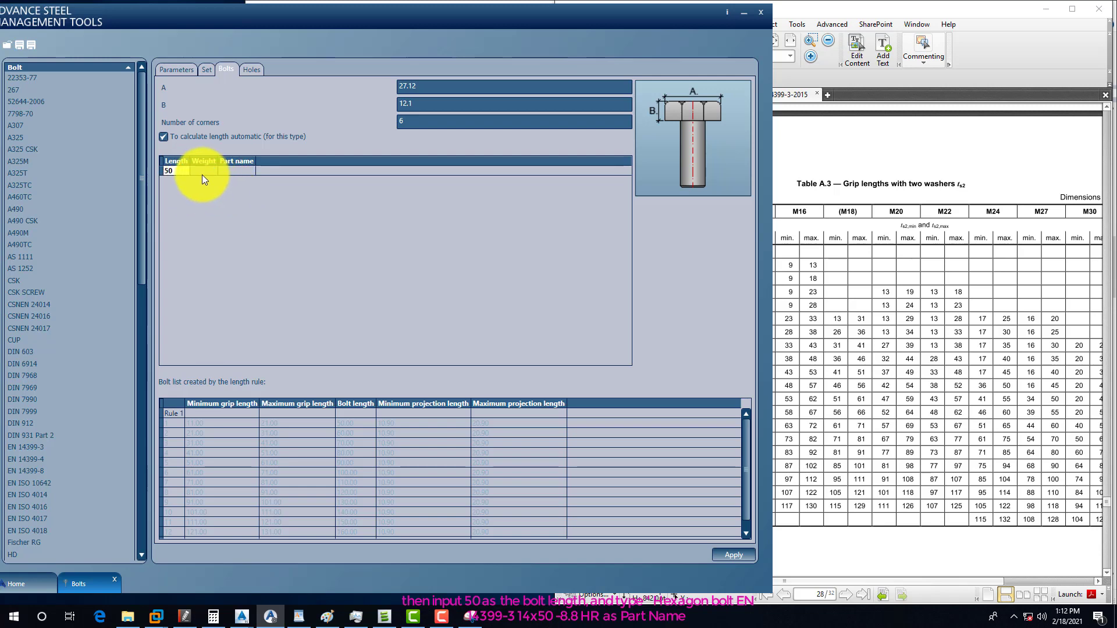
Check the weight column in the WordPad reference and set the 50 mm bolt's weight to .1
left_click(204, 172)
left_click(835, 345)
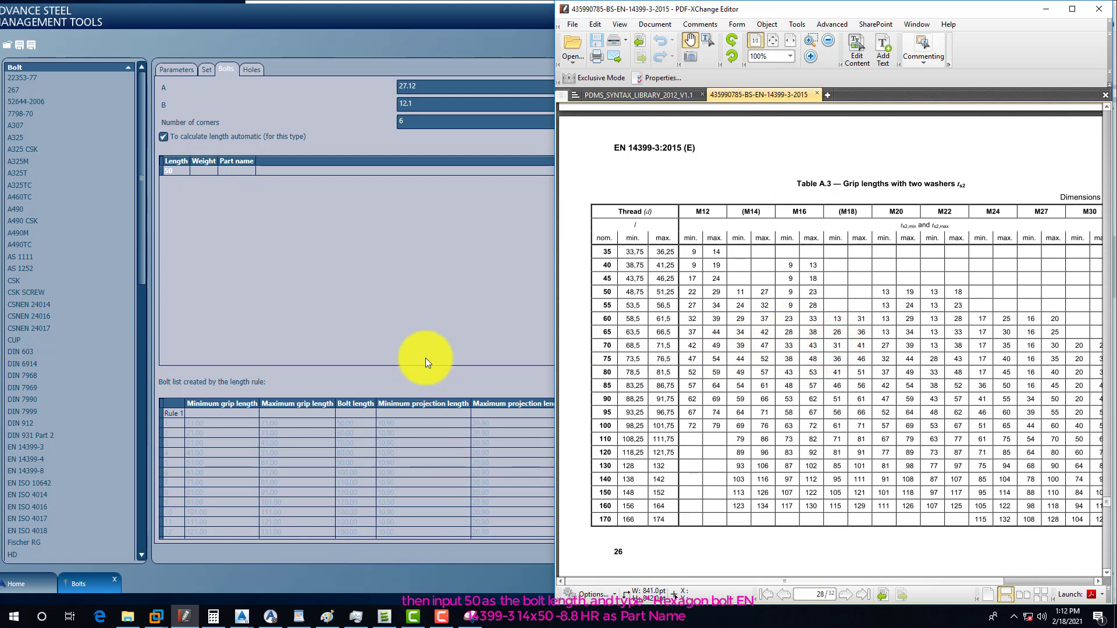
left_click(298, 616)
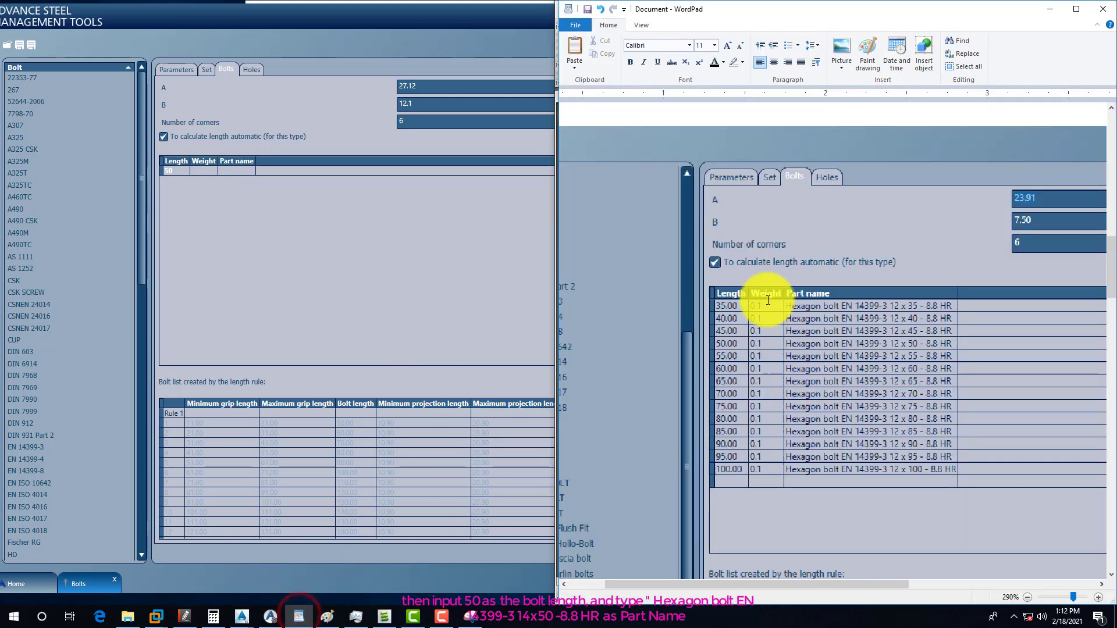
left_click(197, 172)
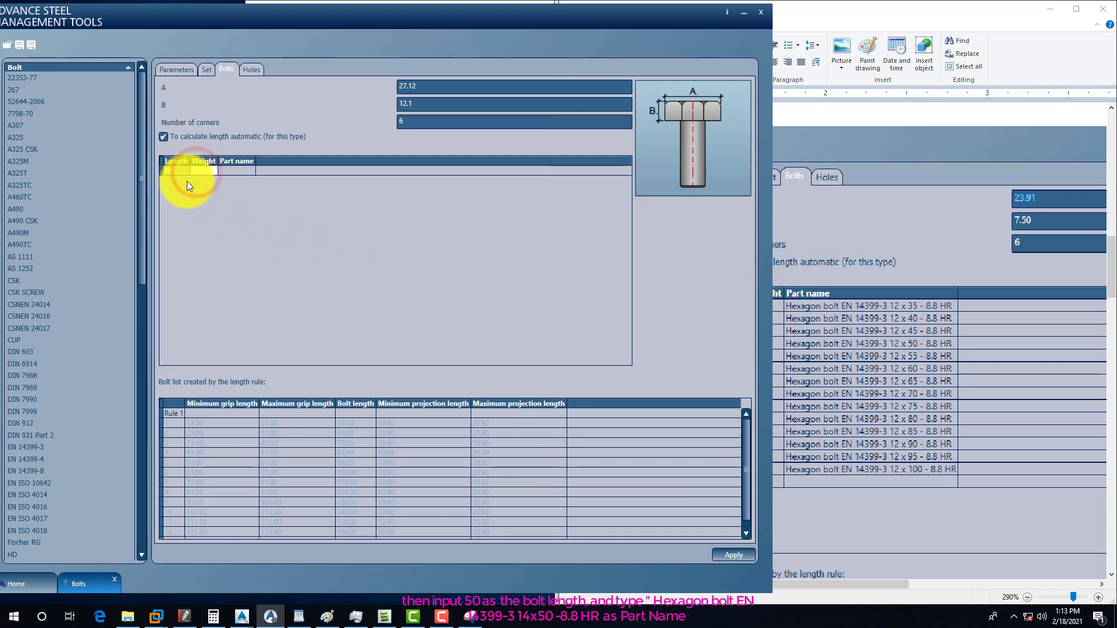
left_click(235, 172)
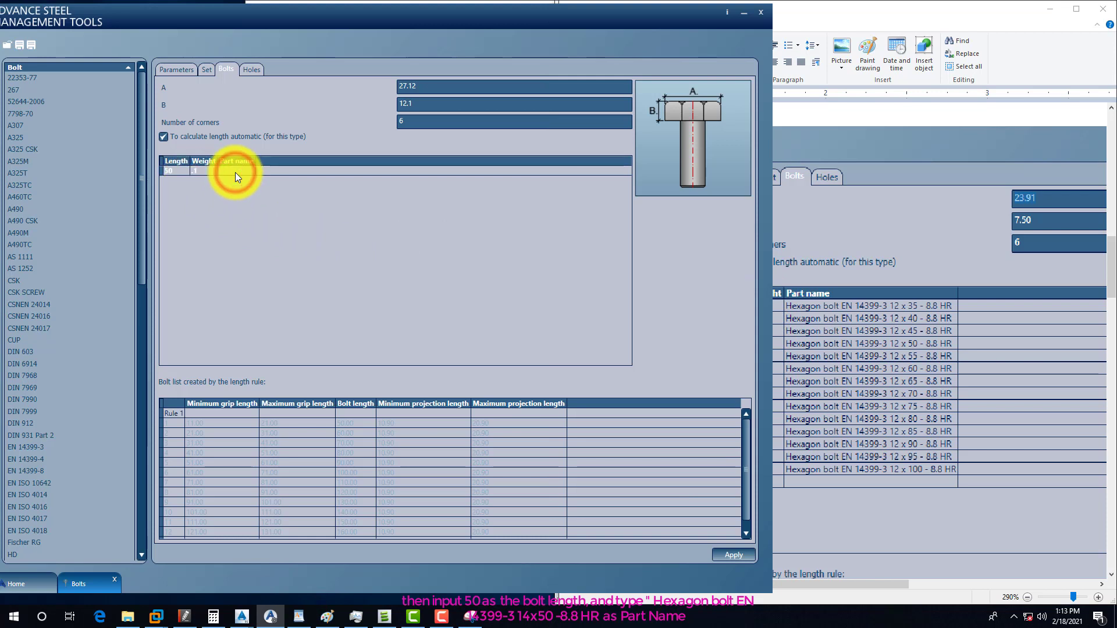
Following the WordPad reference, enter the 50 mm bolt's part name as Hexagon bolt EN 14399-3 14 x 50
left_click(867, 285)
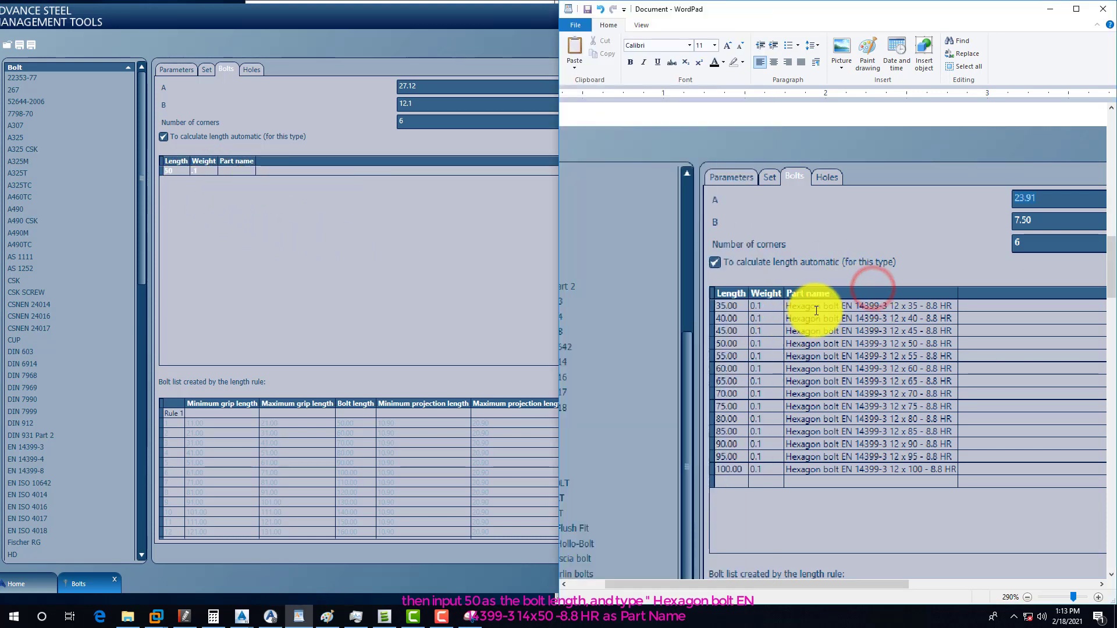
left_click(242, 171)
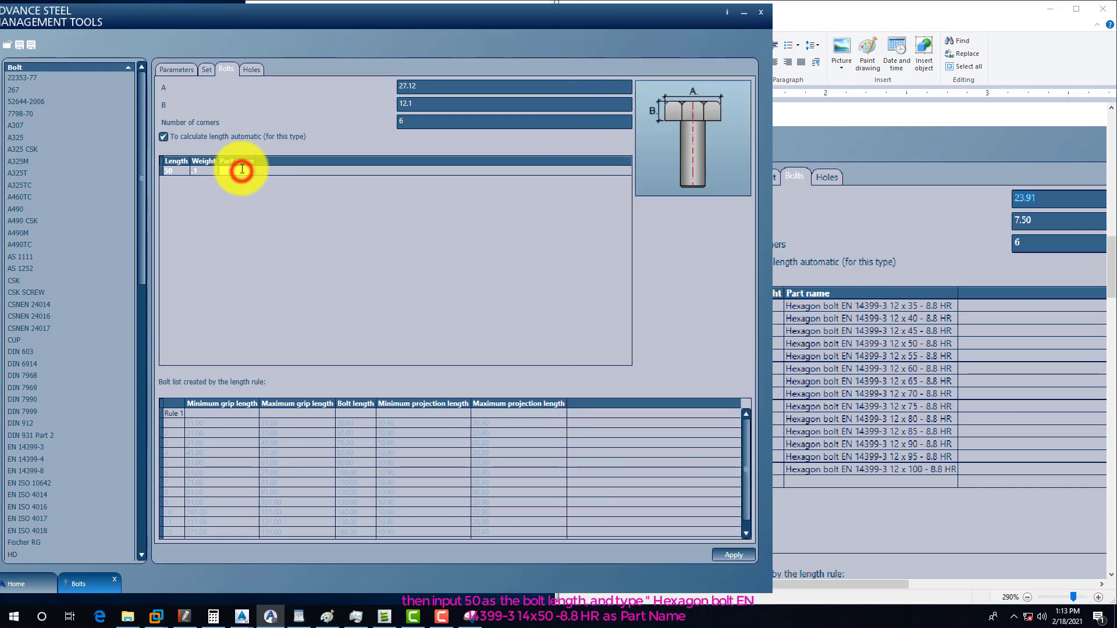
left_click_drag(529, 20, 403, 37)
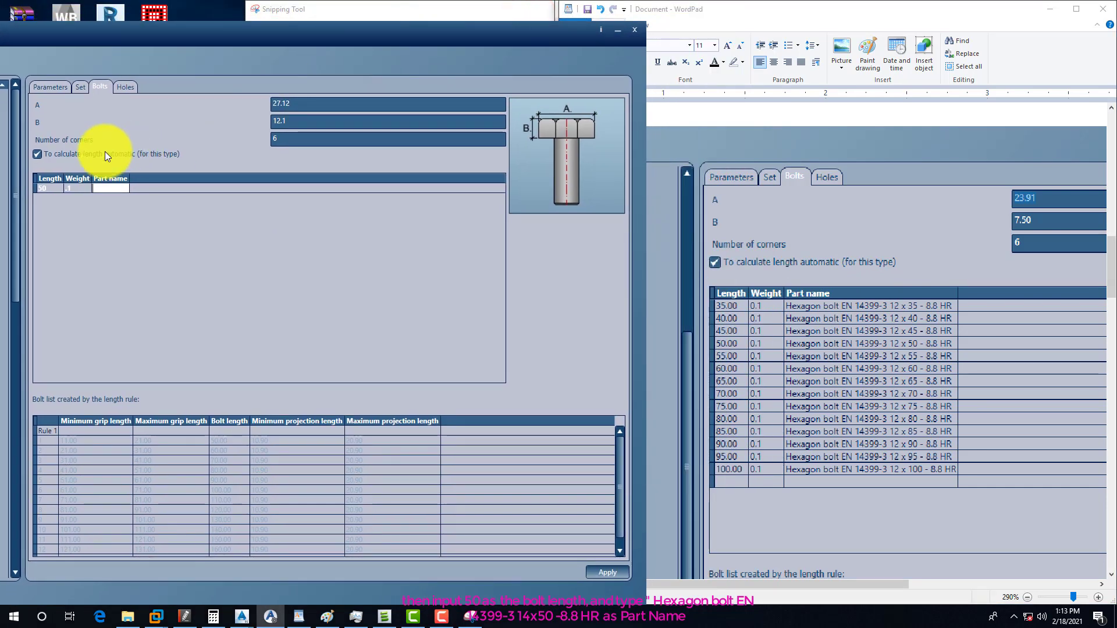
type("H")
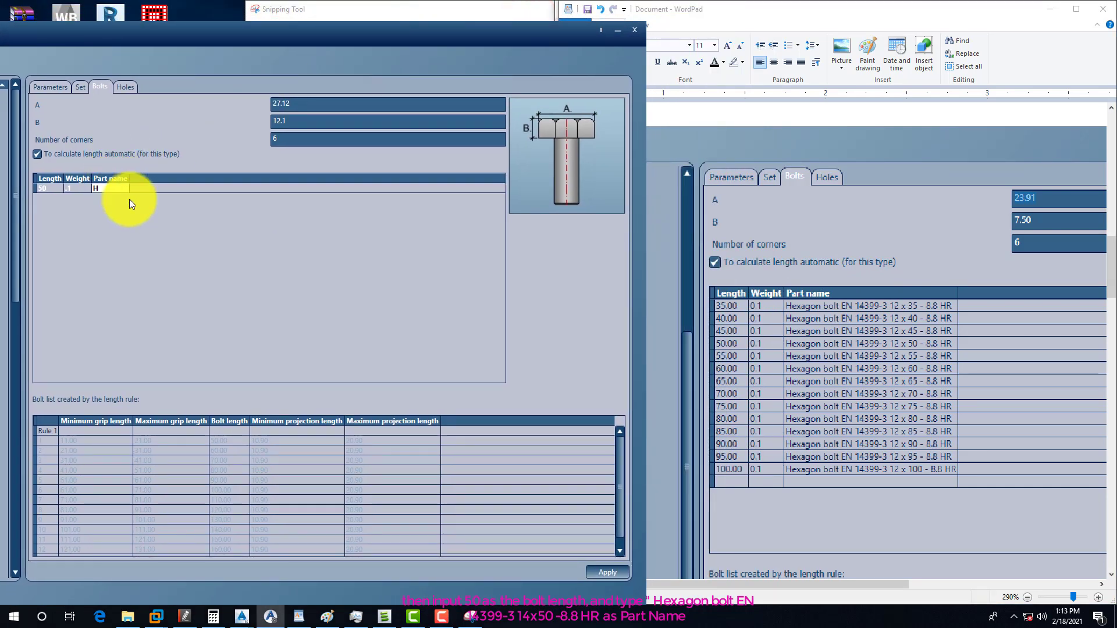
type("exagon bolt EN 14399-3 12")
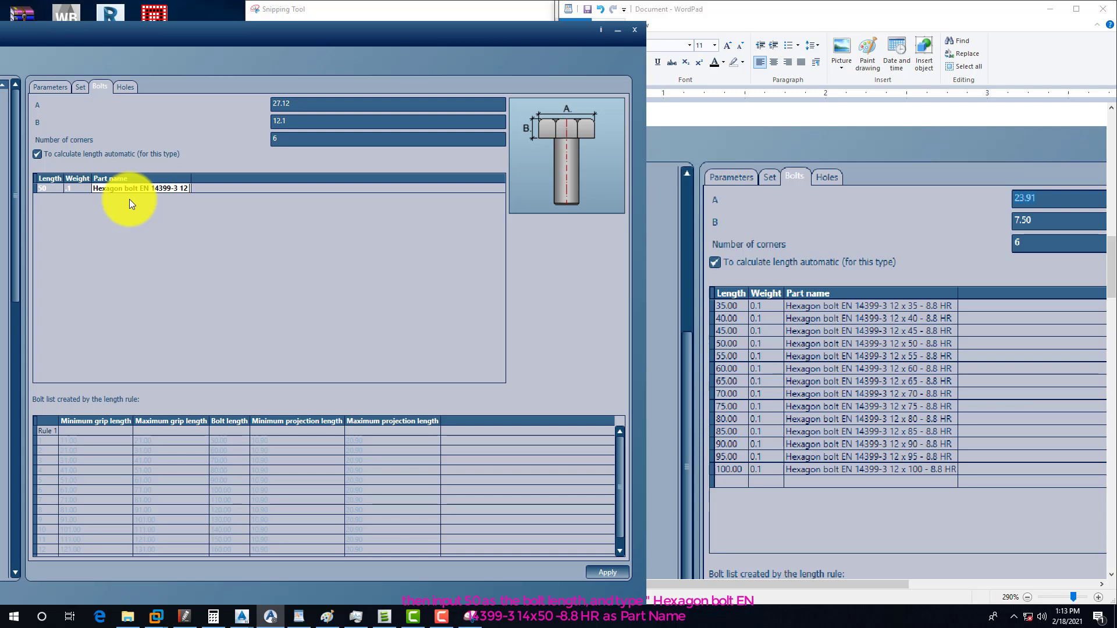
type(" x")
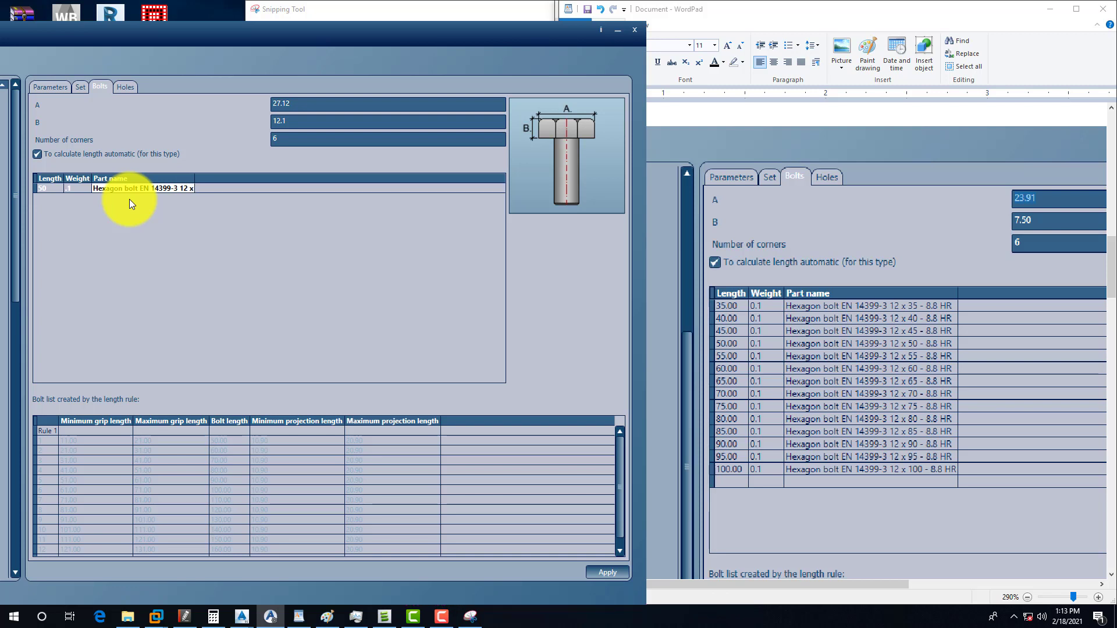
key("BackSpace")
key("BackSpace")
key("BackSpace")
type("4 x 50")
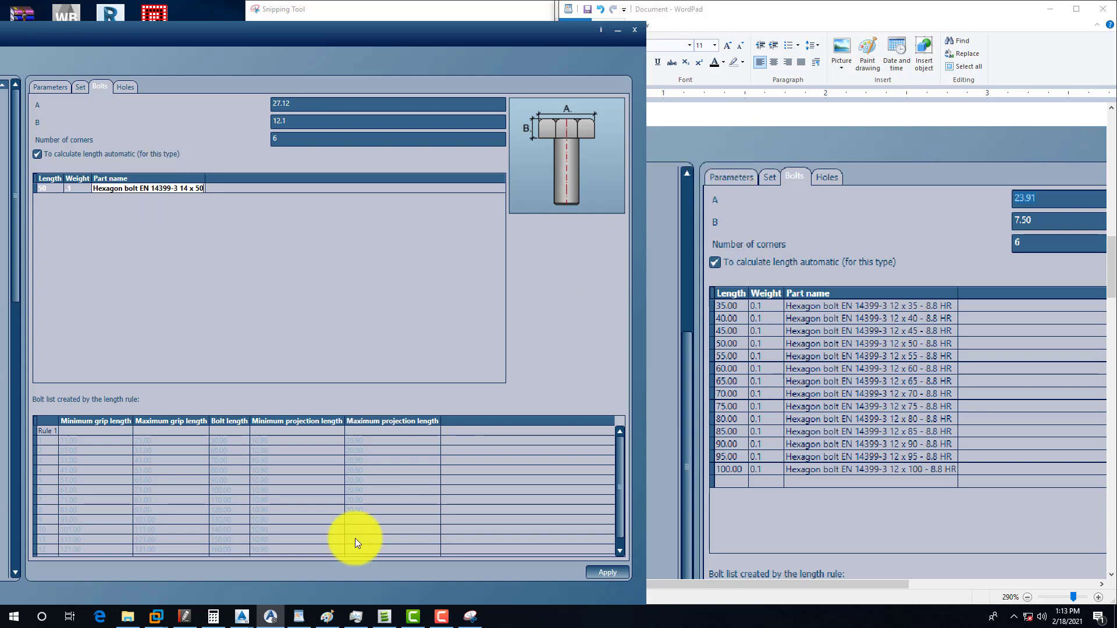
Consult the PDF's Table A.3 and compare the 14 mm bolt's parameters and washer and nut set with the WordPad reference
left_click(185, 616)
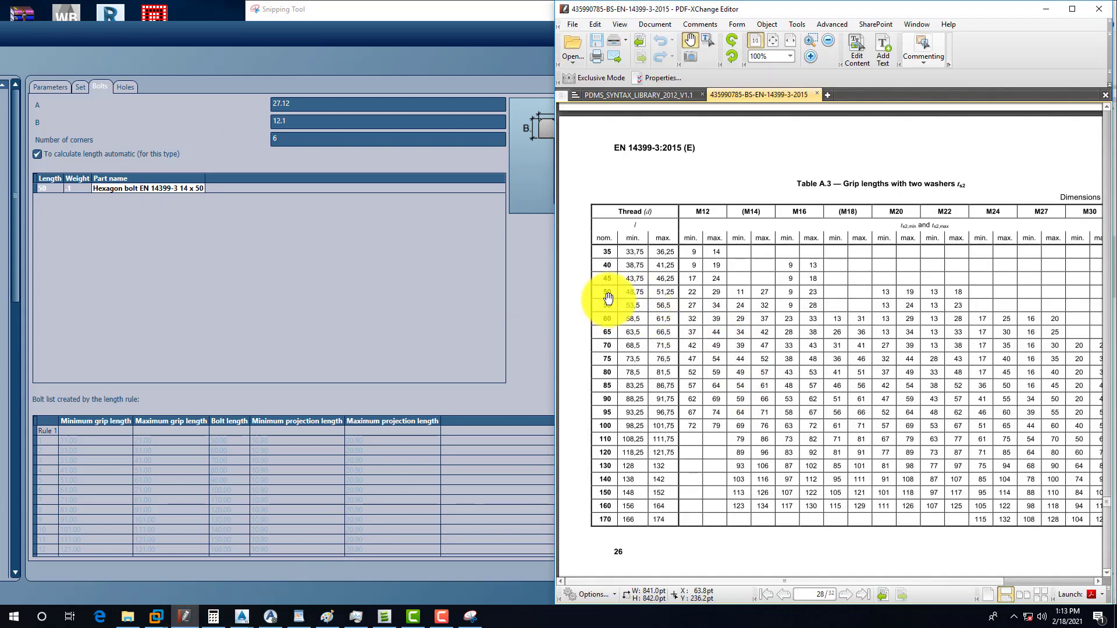
left_click(438, 11)
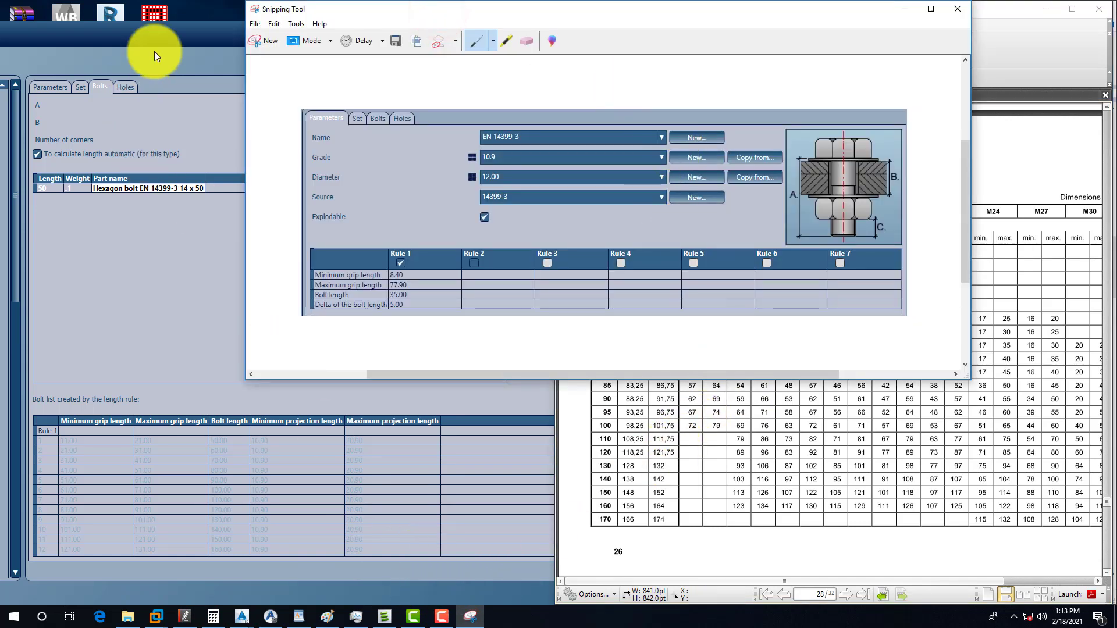
left_click(156, 29)
left_click(300, 616)
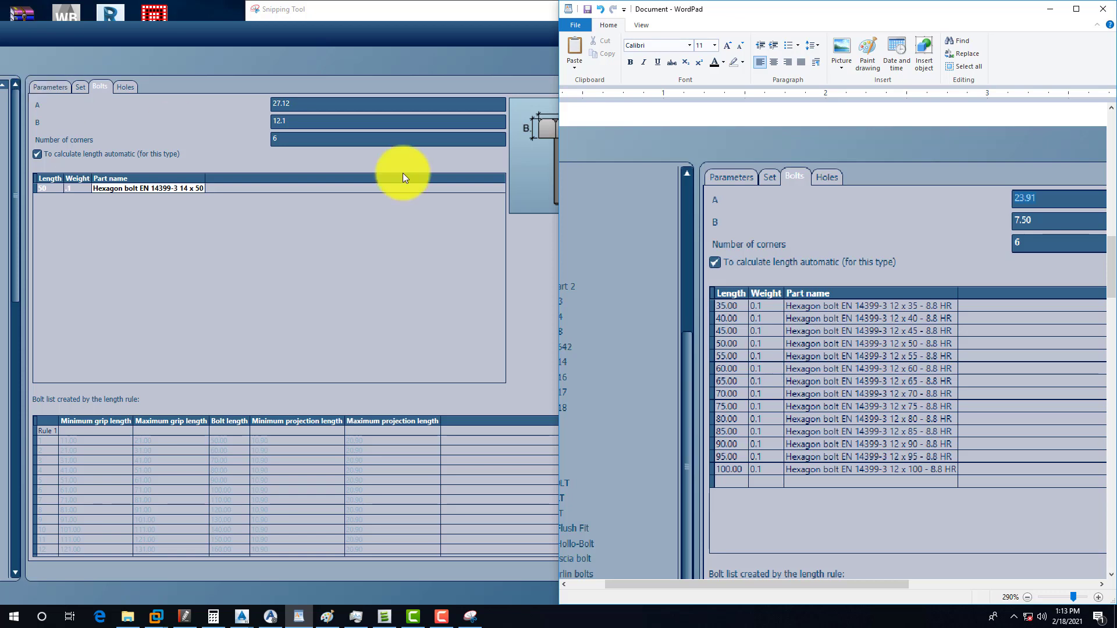
scroll(779, 343, "up", 3)
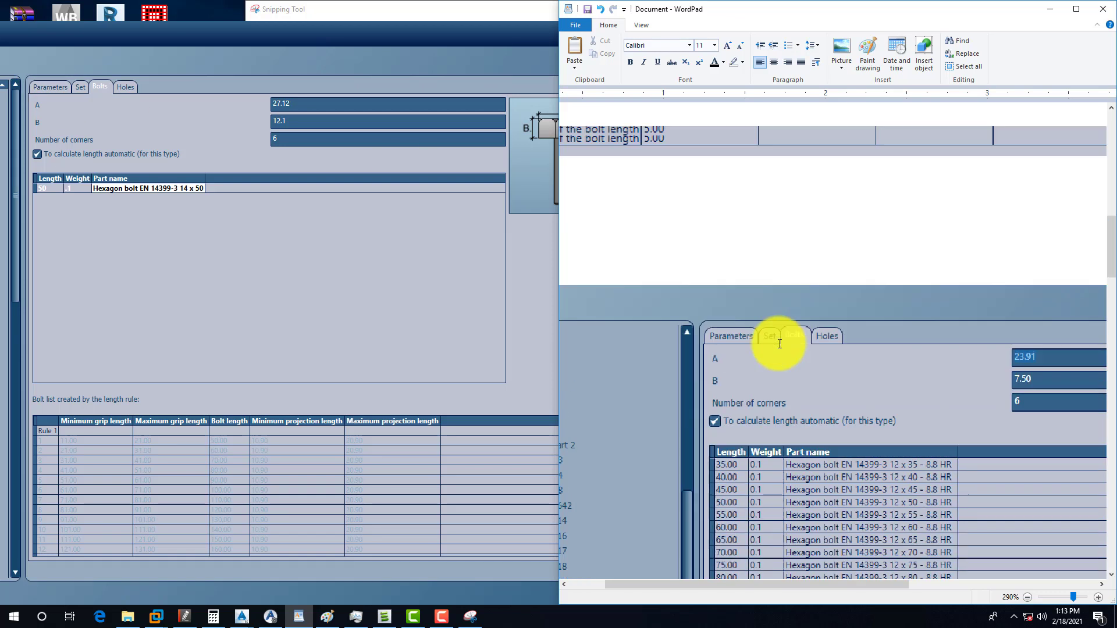
scroll(779, 345, "up", 10)
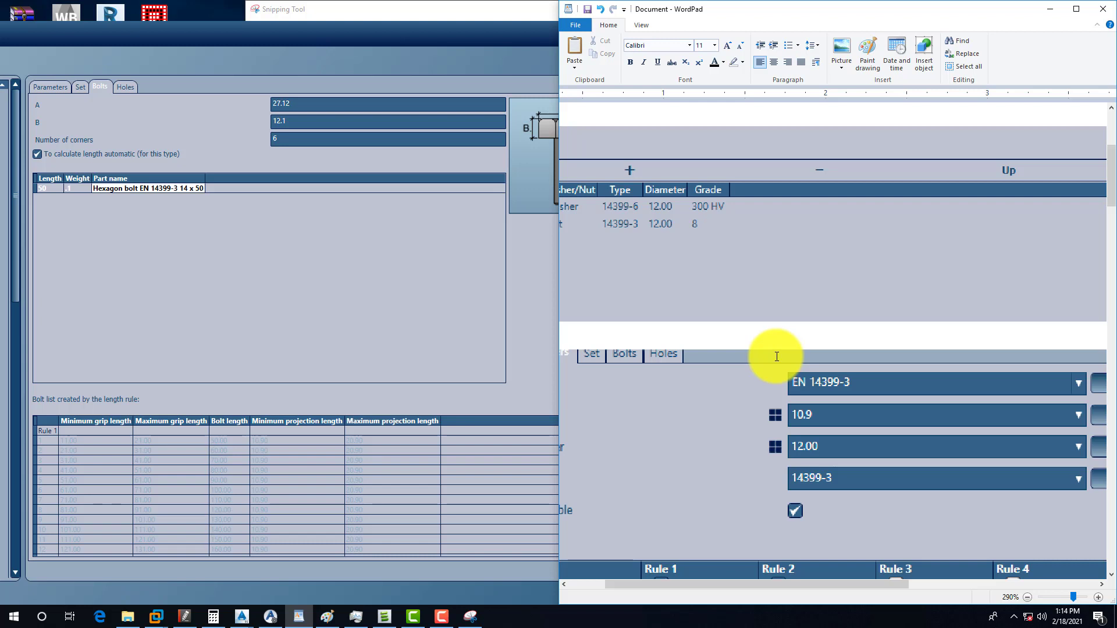
scroll(768, 346, "up", 3)
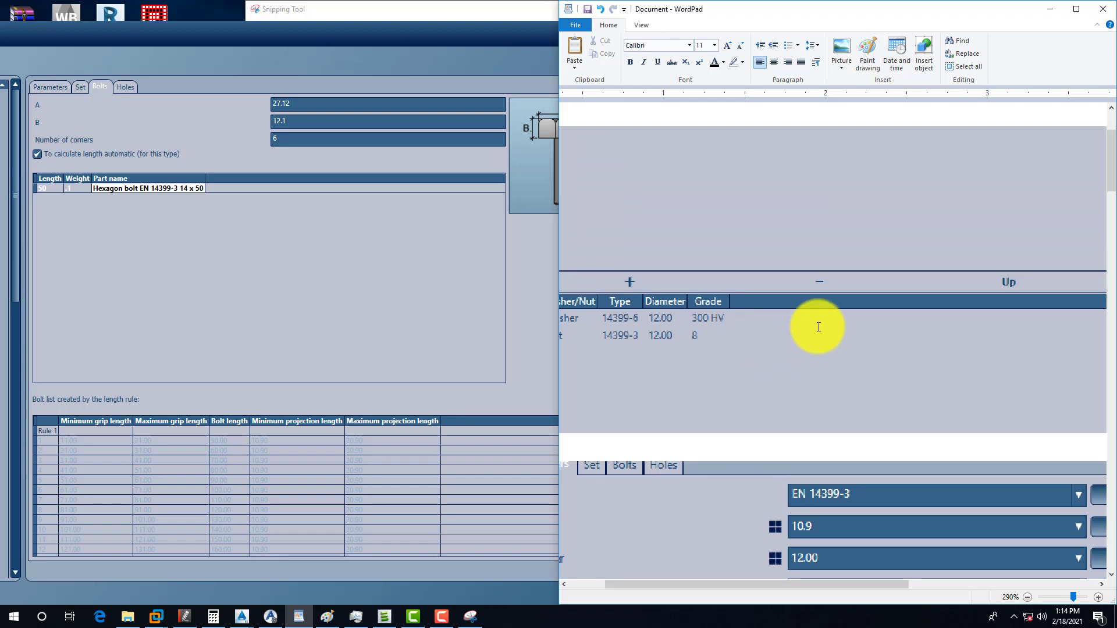
scroll(847, 327, "down", 1, "ctrl")
scroll(847, 327, "down", 4, "ctrl")
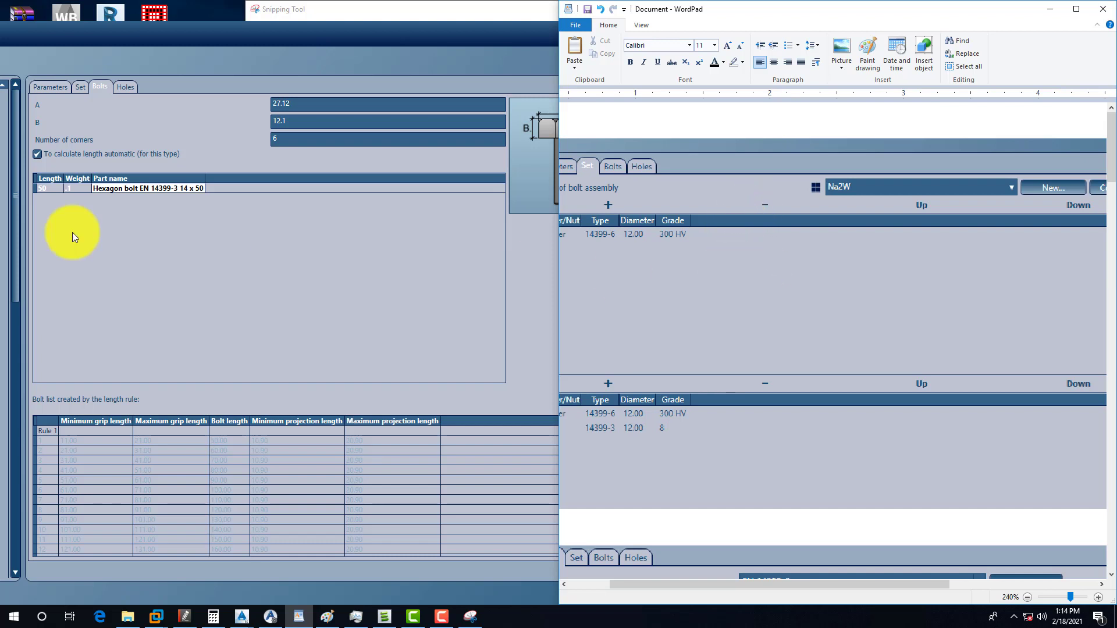
left_click(44, 90)
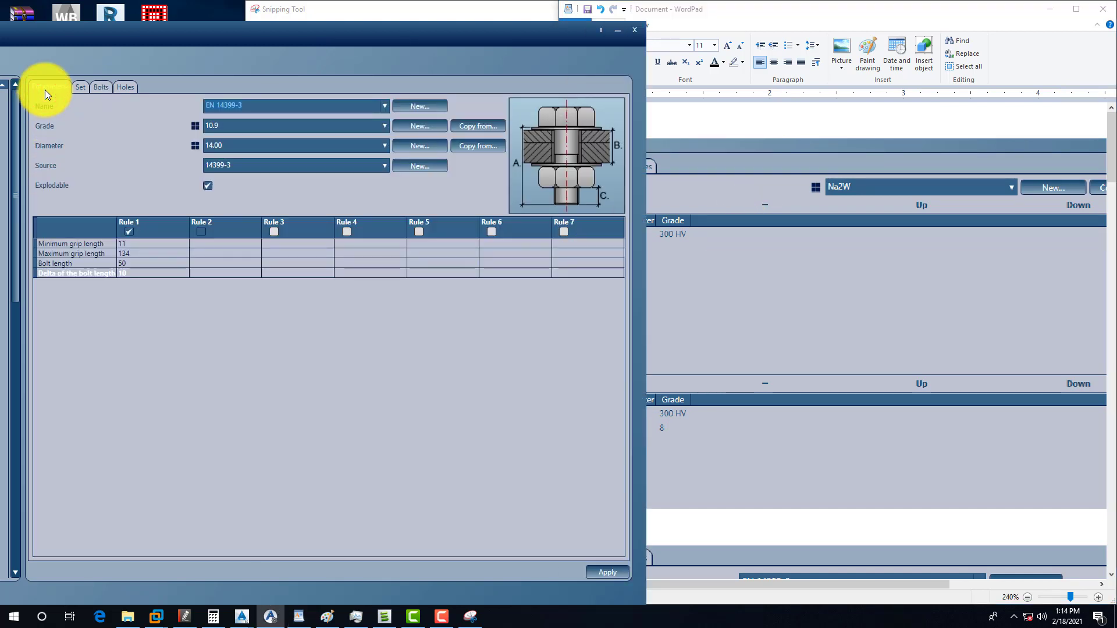
left_click(82, 91)
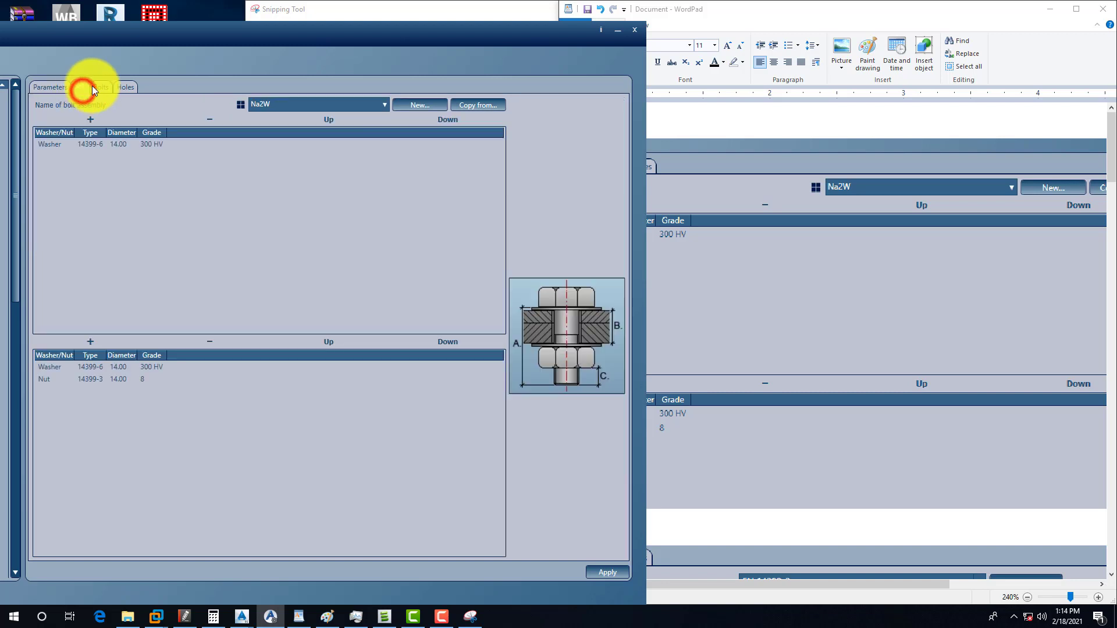
left_click(101, 87)
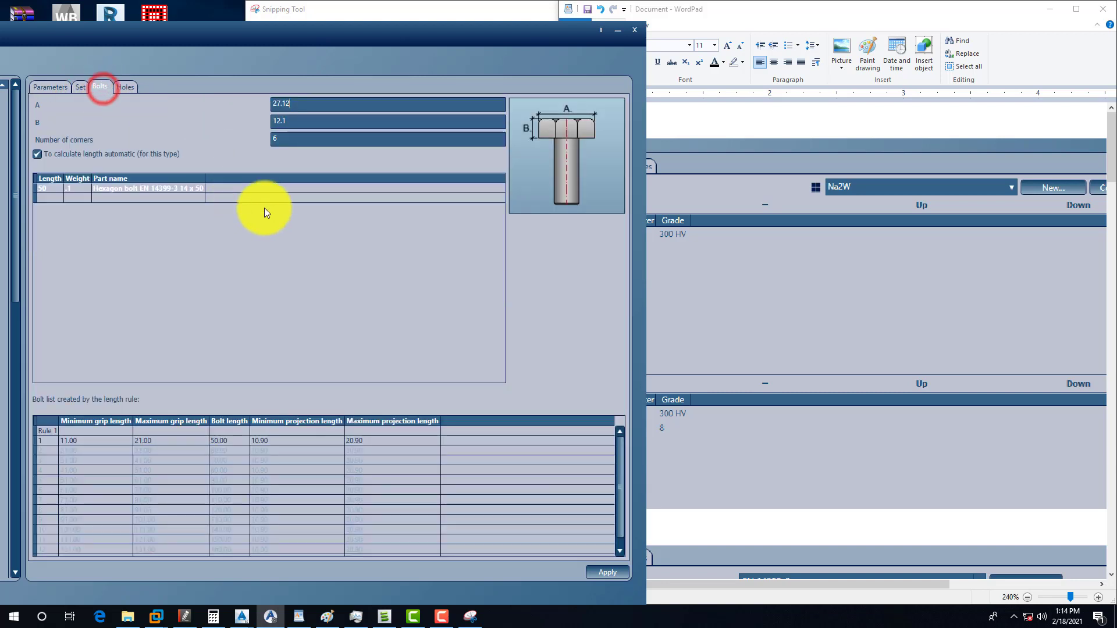
Check the part name format in the WordPad reference and append - 8.8 to the 50 mm bolt's part name
left_click(786, 321)
scroll(751, 326, "down", 10)
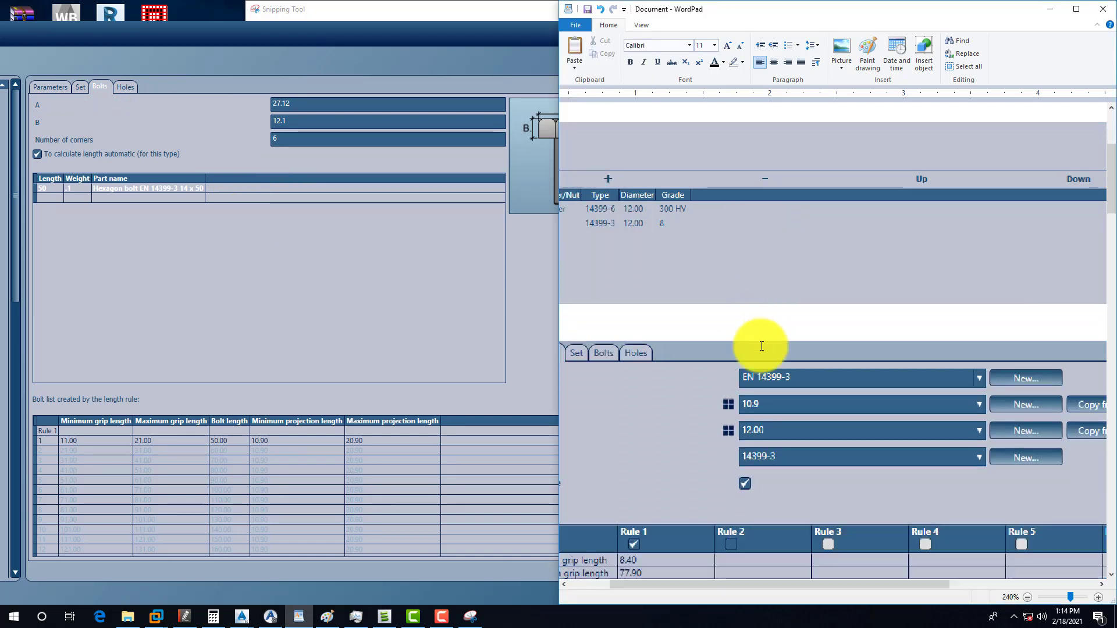
scroll(1041, 308, "down", 3)
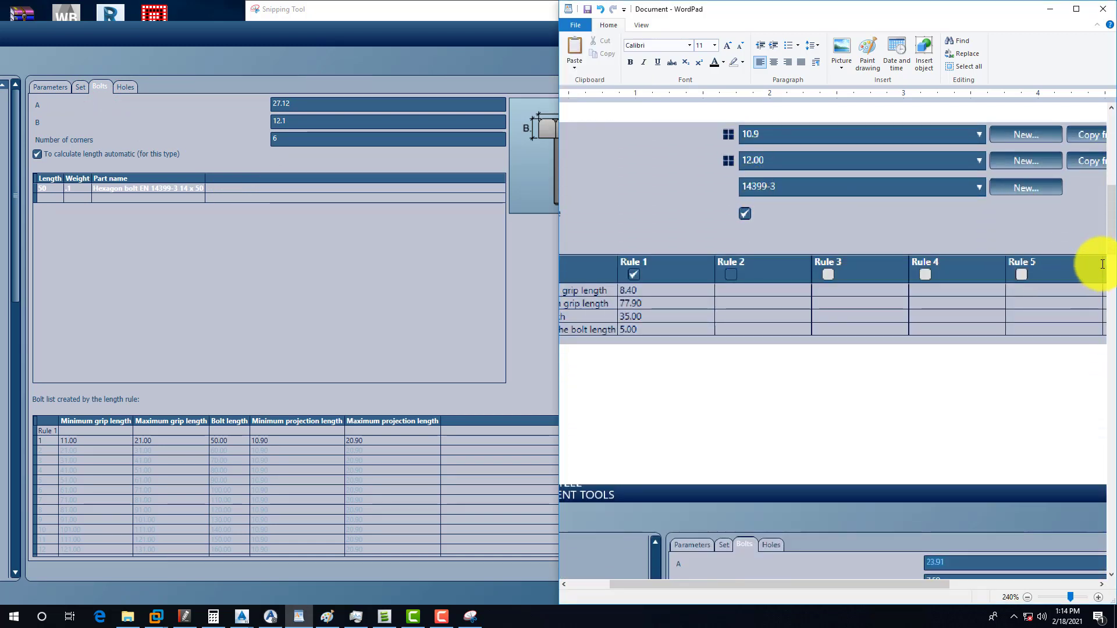
left_click_drag(1113, 247, 1091, 312)
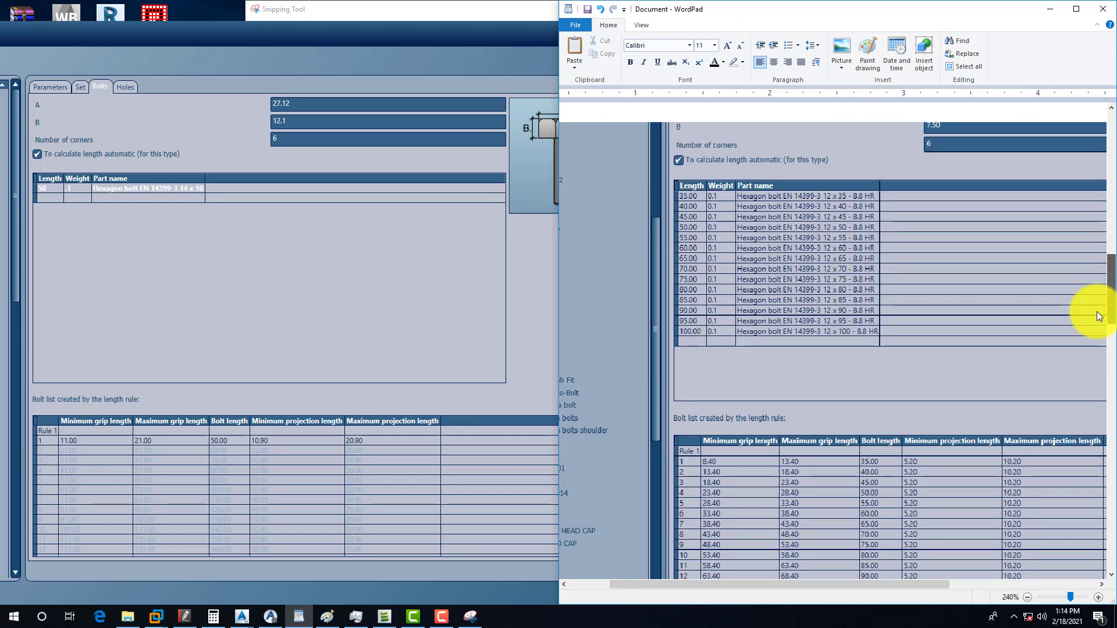
left_click(186, 190)
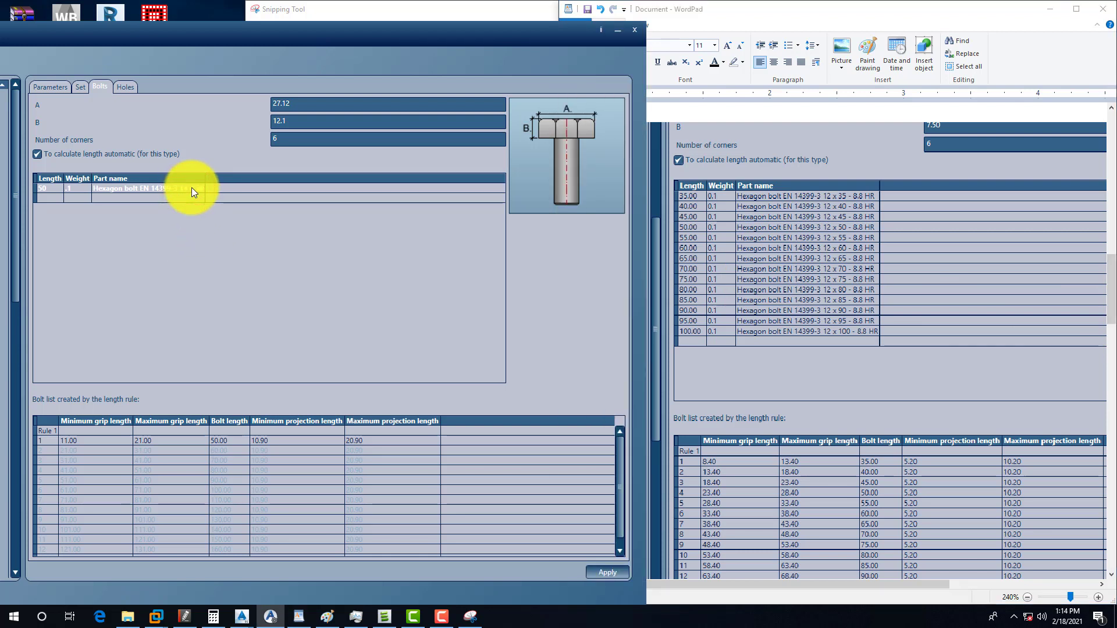
left_click(192, 188)
left_click(203, 188)
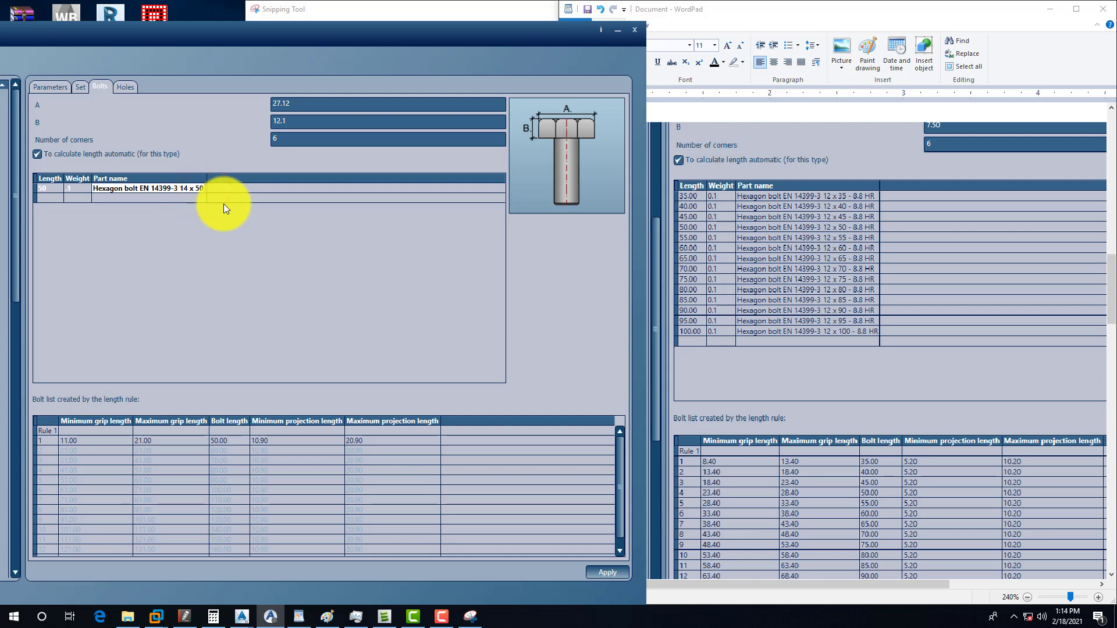
type("- 8.8")
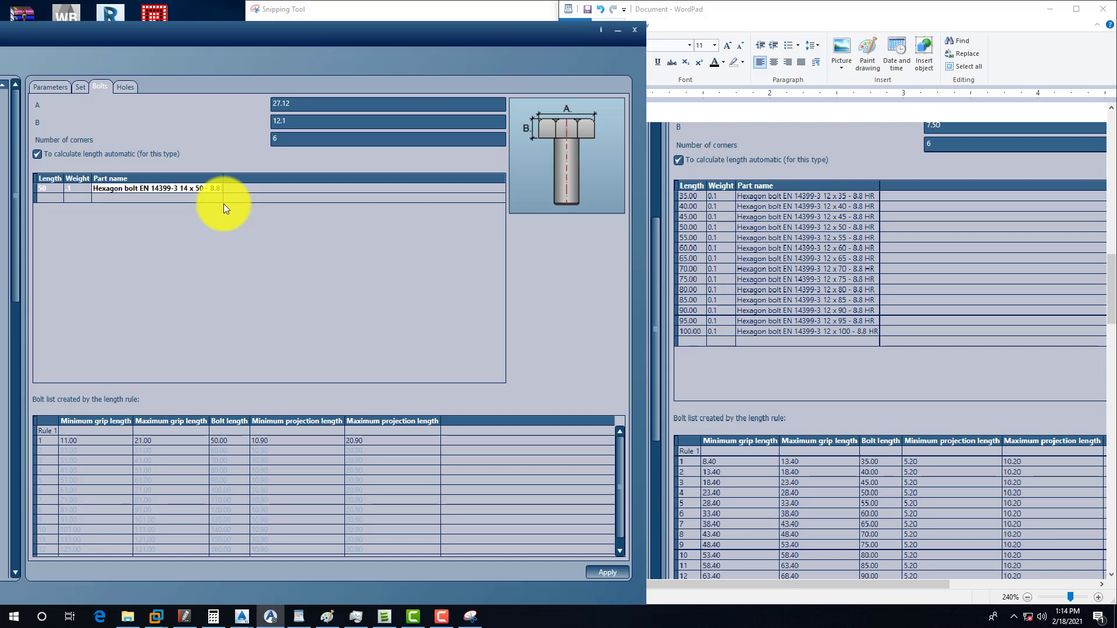
Check the assembly's grade in its parameters and change the ending of the 50 mm bolt's part name to 10.9 HR
left_click(49, 88)
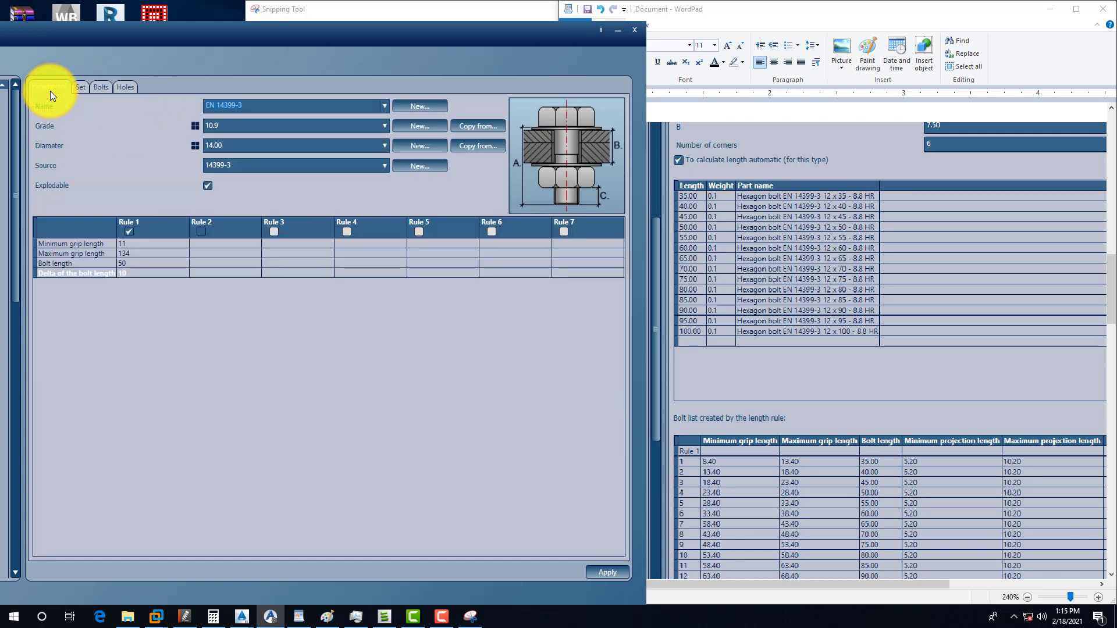
left_click(263, 129)
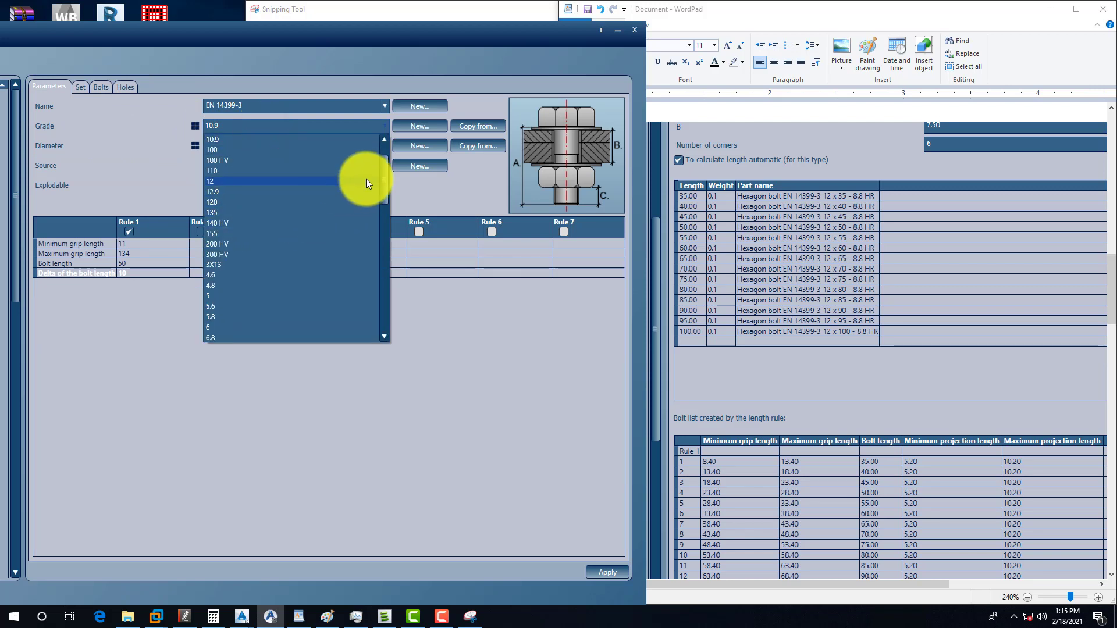
left_click_drag(382, 170, 382, 234)
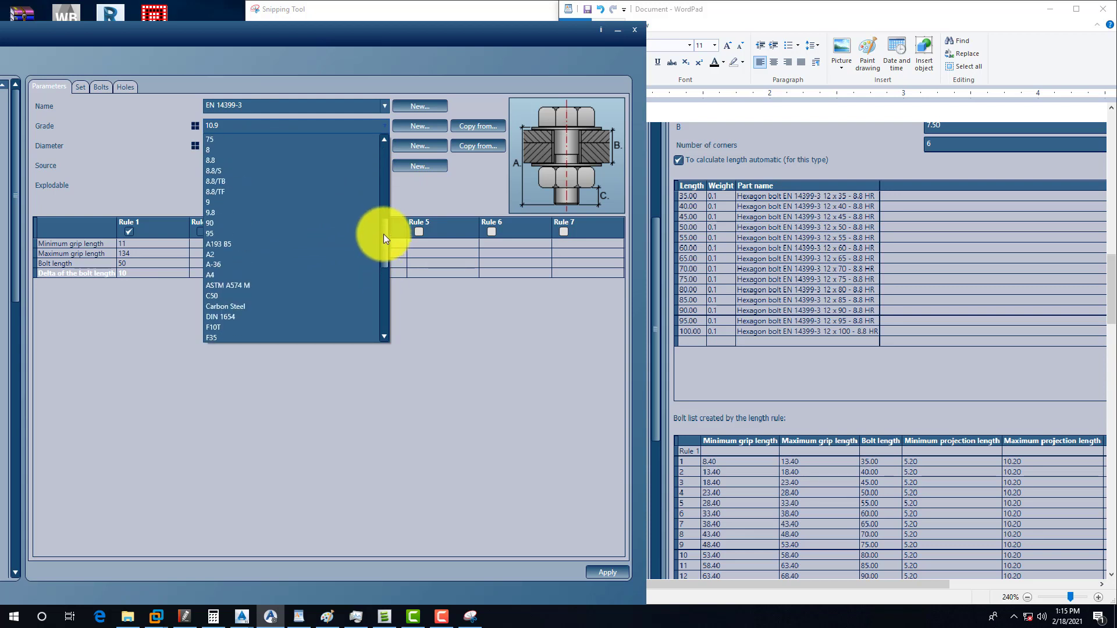
left_click(64, 124)
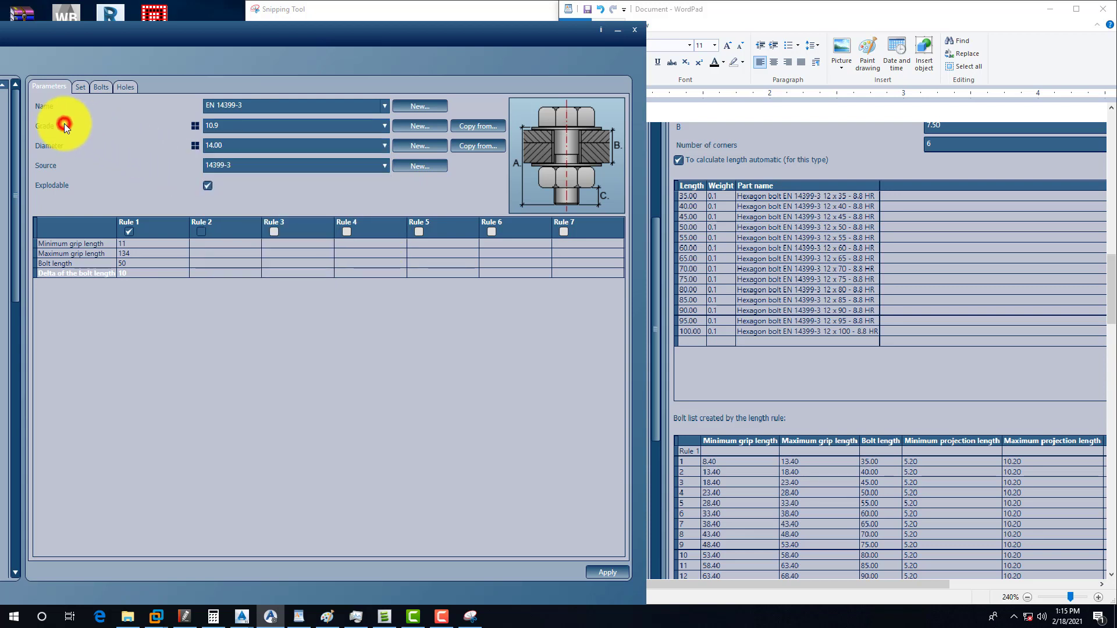
left_click(106, 88)
left_click(214, 188)
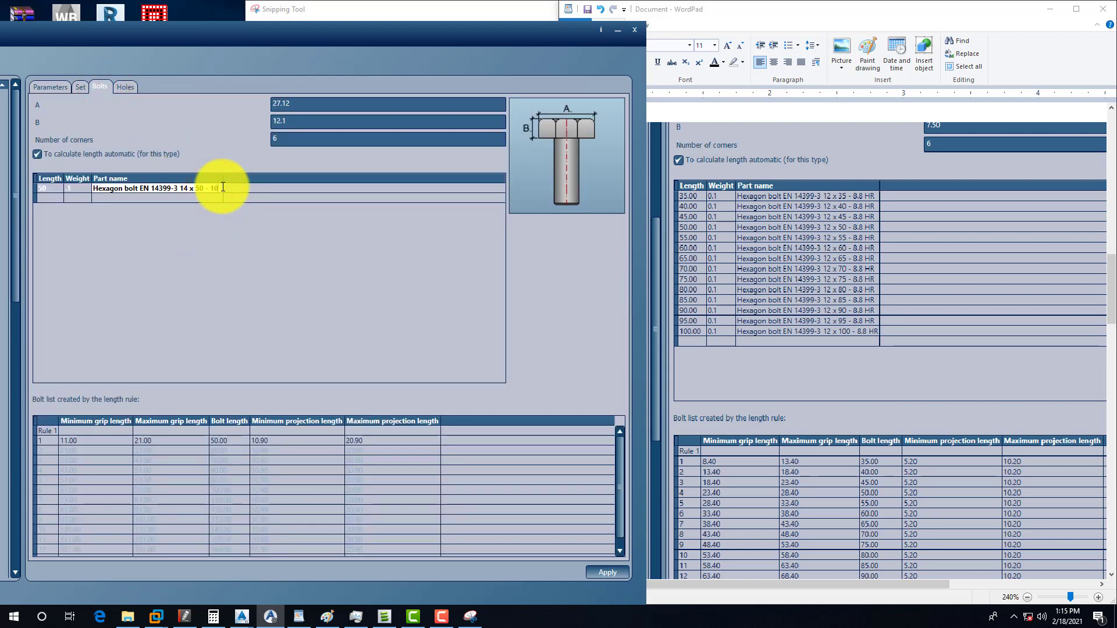
type(".9 HR")
left_click(165, 256)
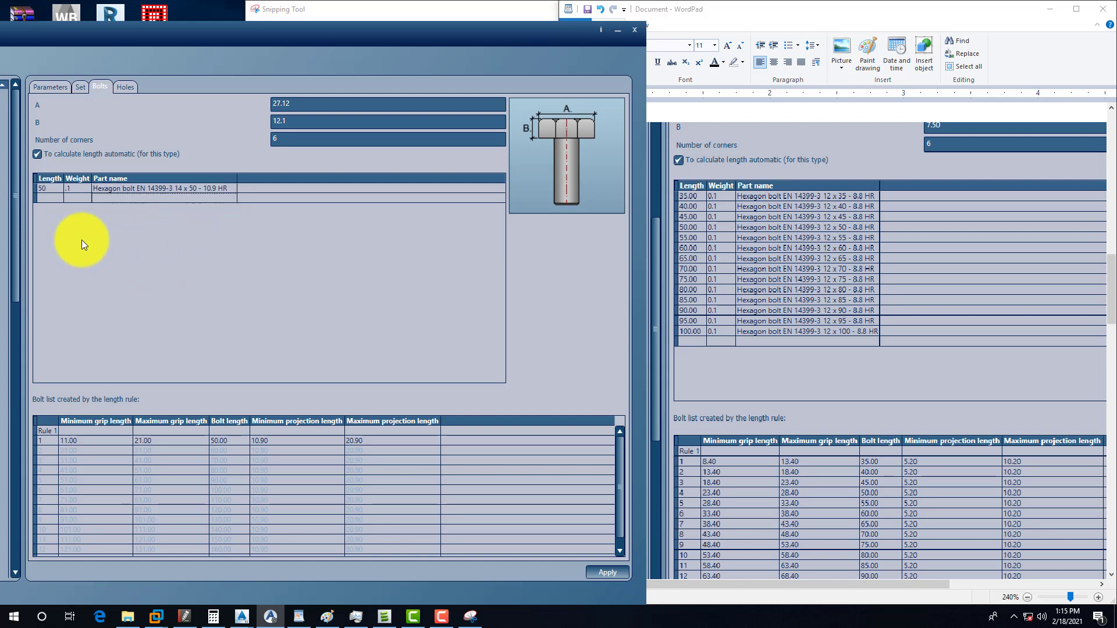
Examine the bolt list created by the length rule, comparing its grip lengths and bolt lengths across all rows
left_click(46, 199)
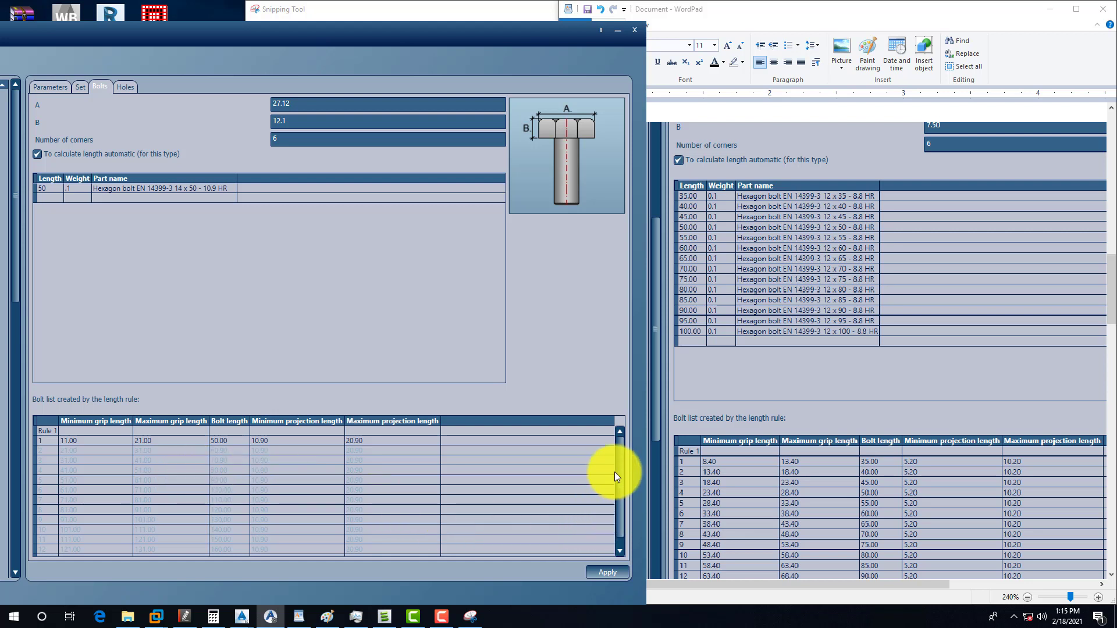
left_click_drag(623, 462, 622, 498)
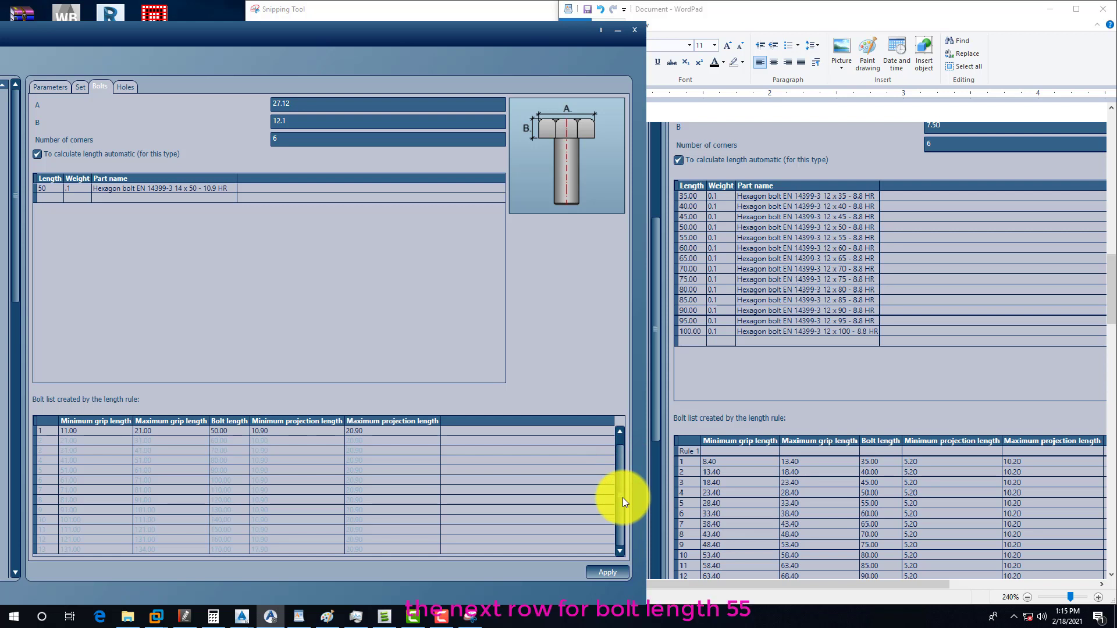
left_click_drag(623, 497, 619, 465)
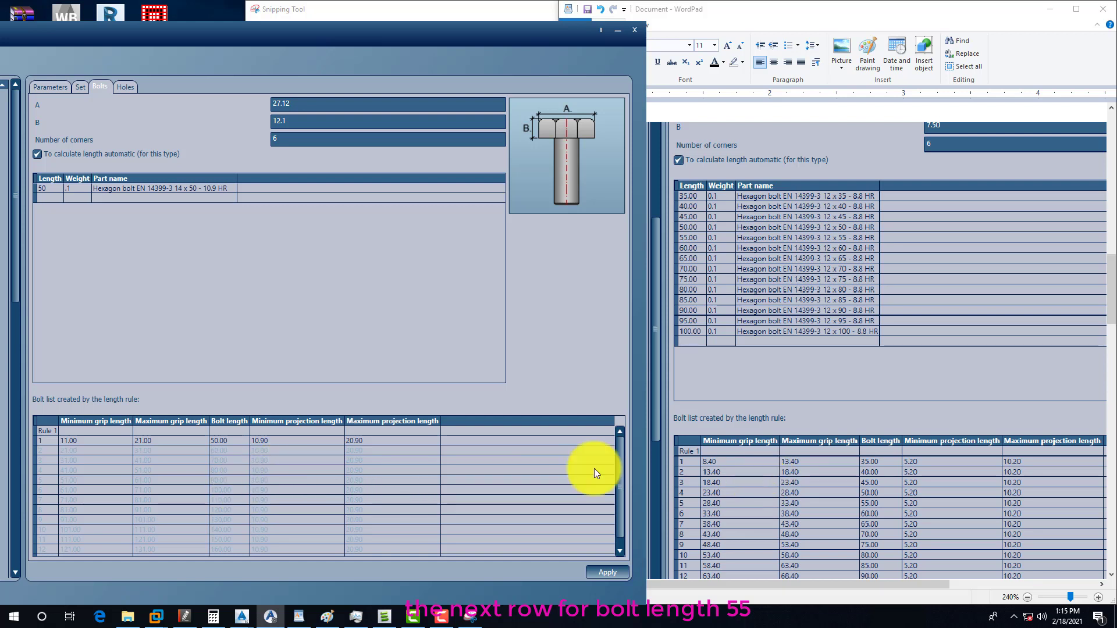
scroll(290, 484, "down", 1)
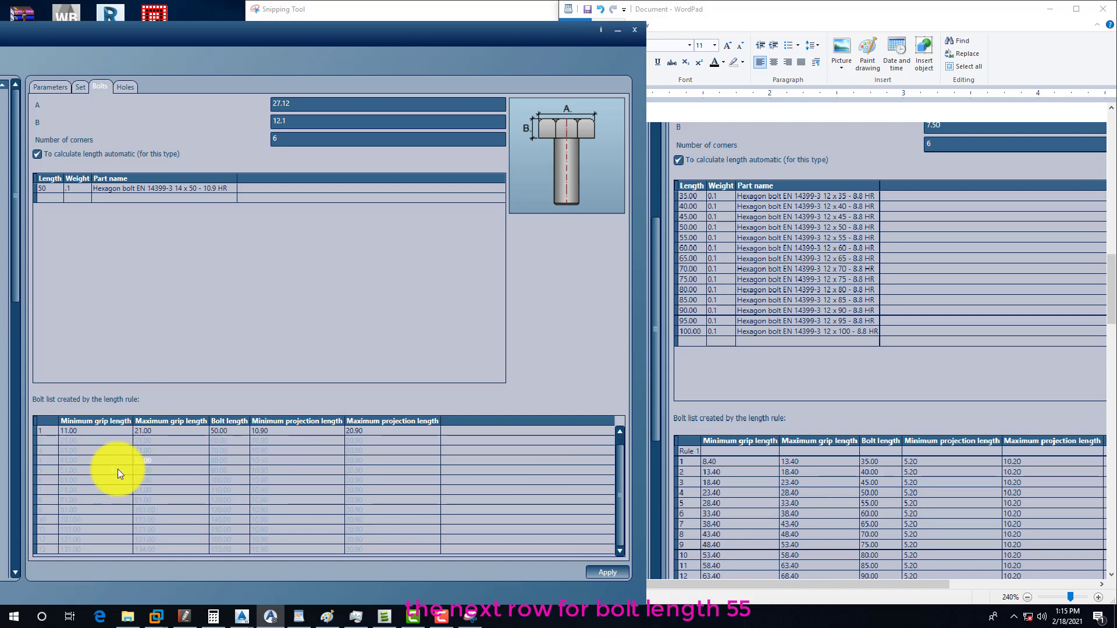
scroll(90, 447, "up", 1)
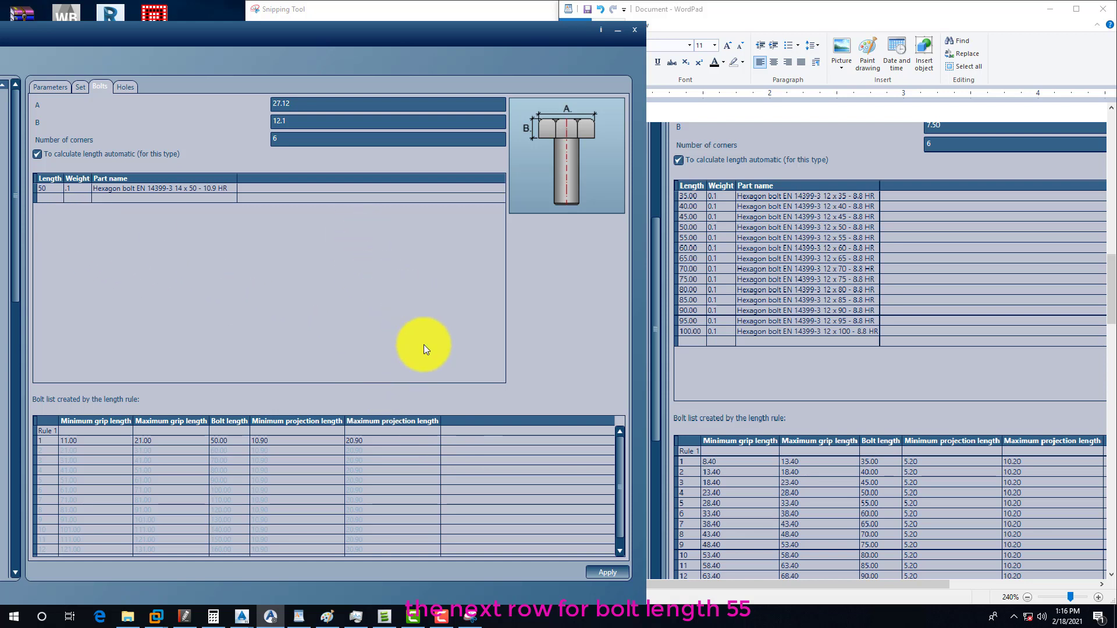
left_click(48, 198)
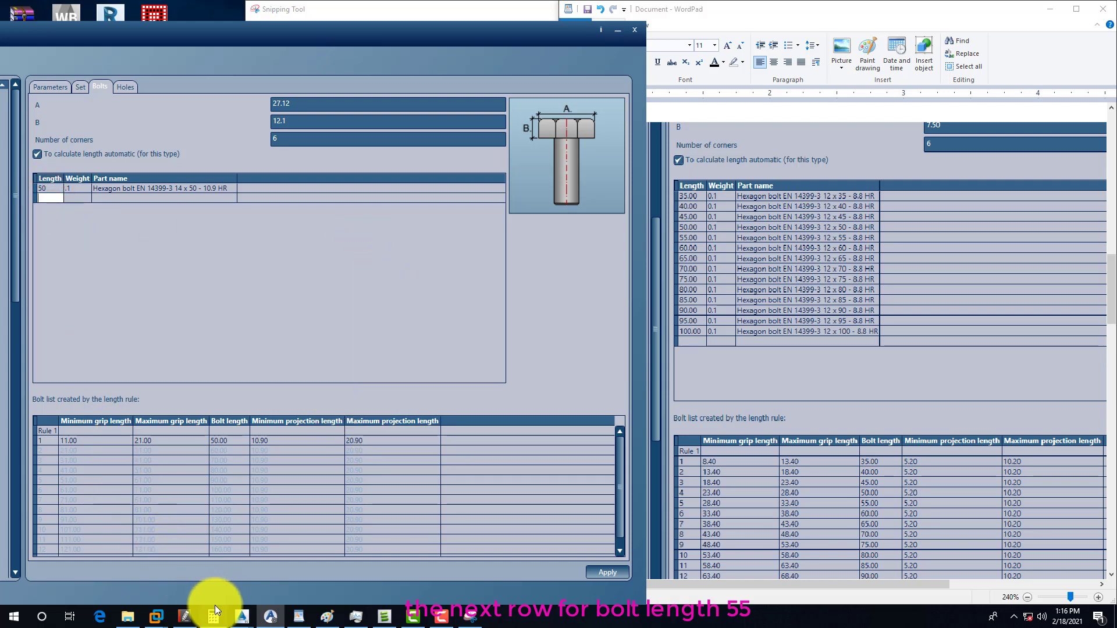
mouse_move(186, 621)
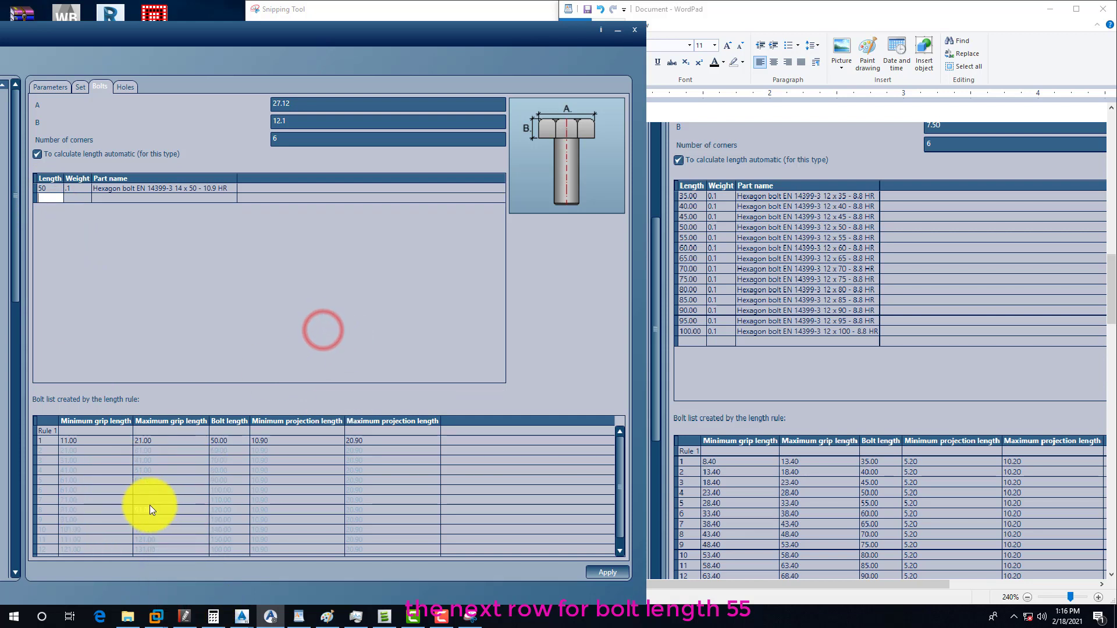
scroll(149, 505, "down", 1)
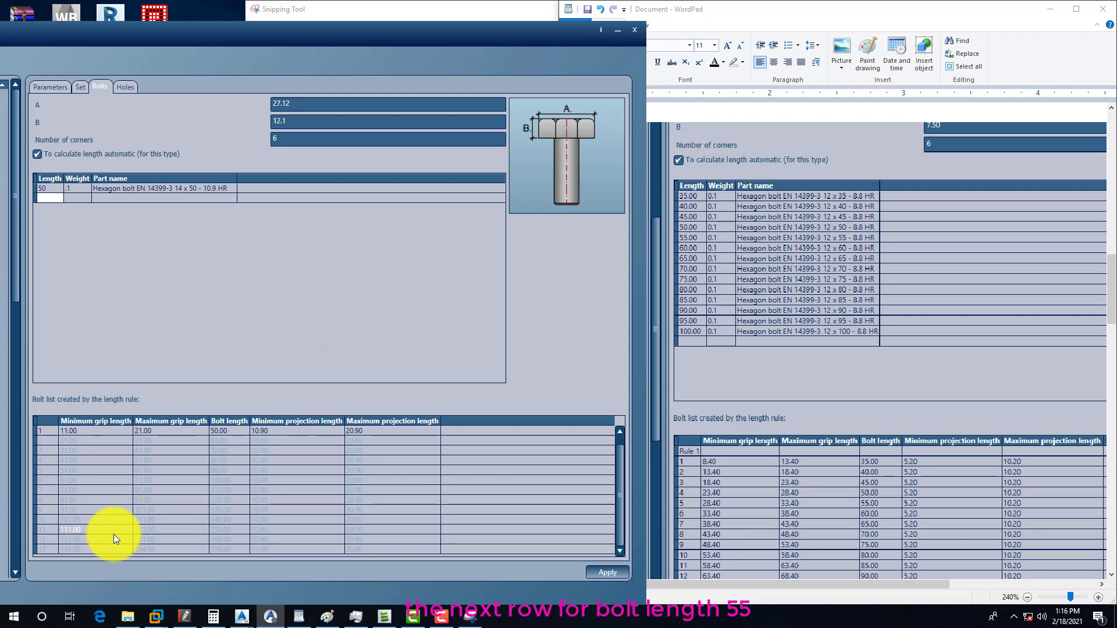
scroll(114, 534, "up", 1)
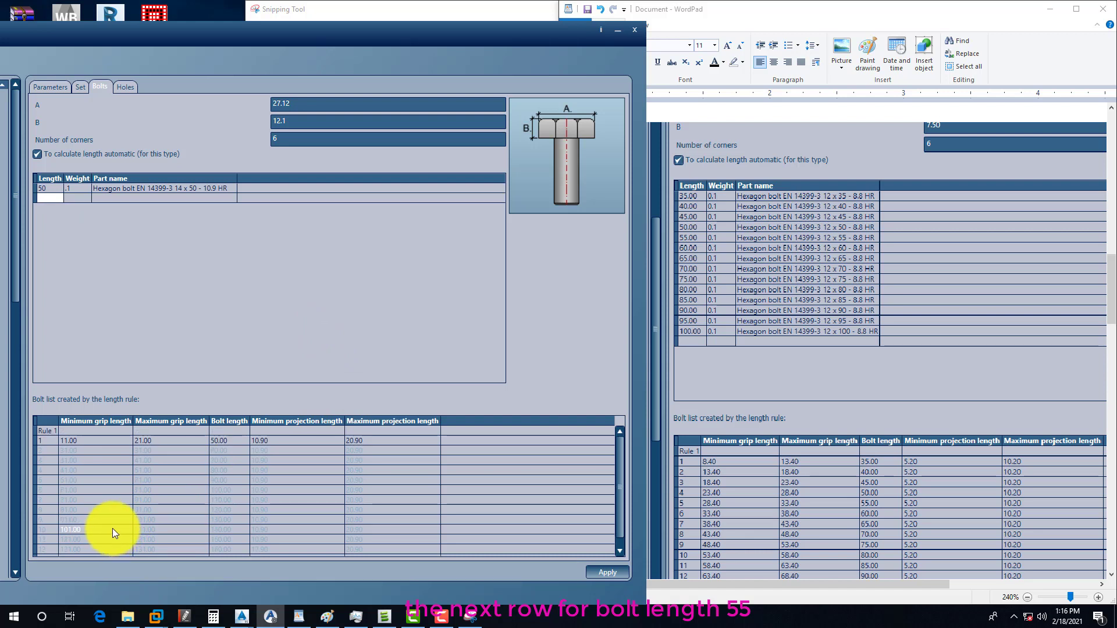
Consult Table A.3 in the EN 14399-3 PDF and compare its M14 grip lengths with the length rule's bolt list
left_click(184, 616)
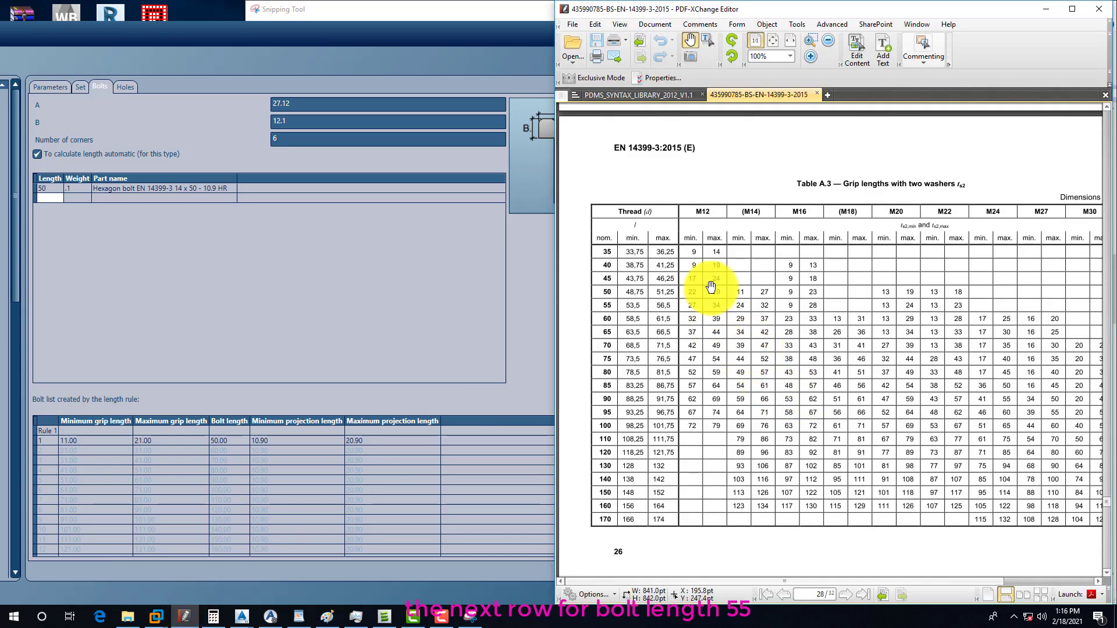
left_click(420, 18)
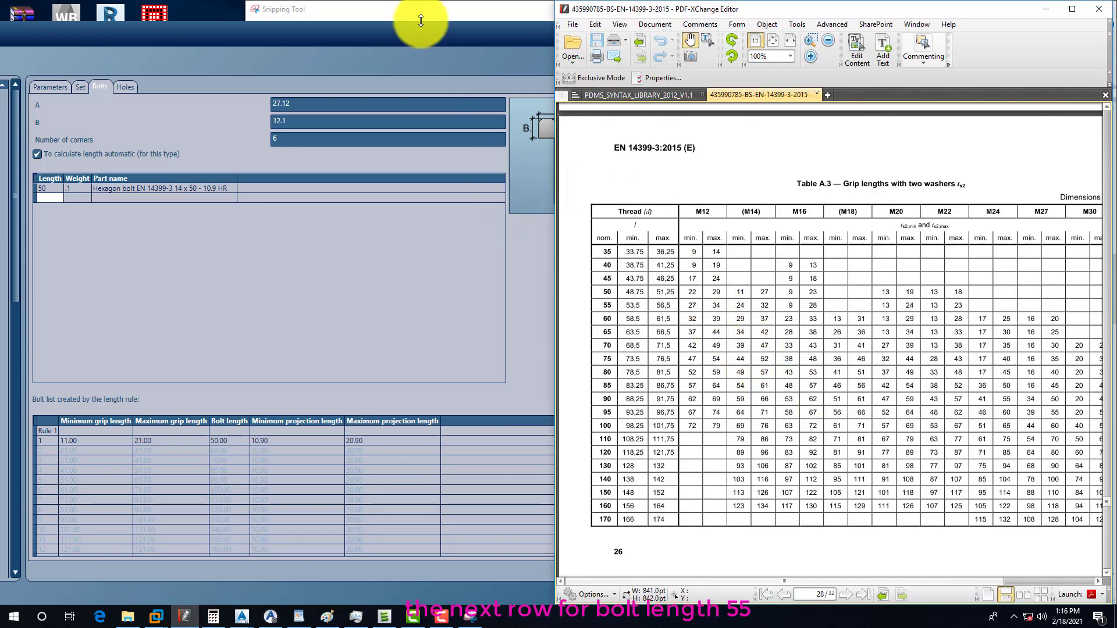
left_click(187, 39)
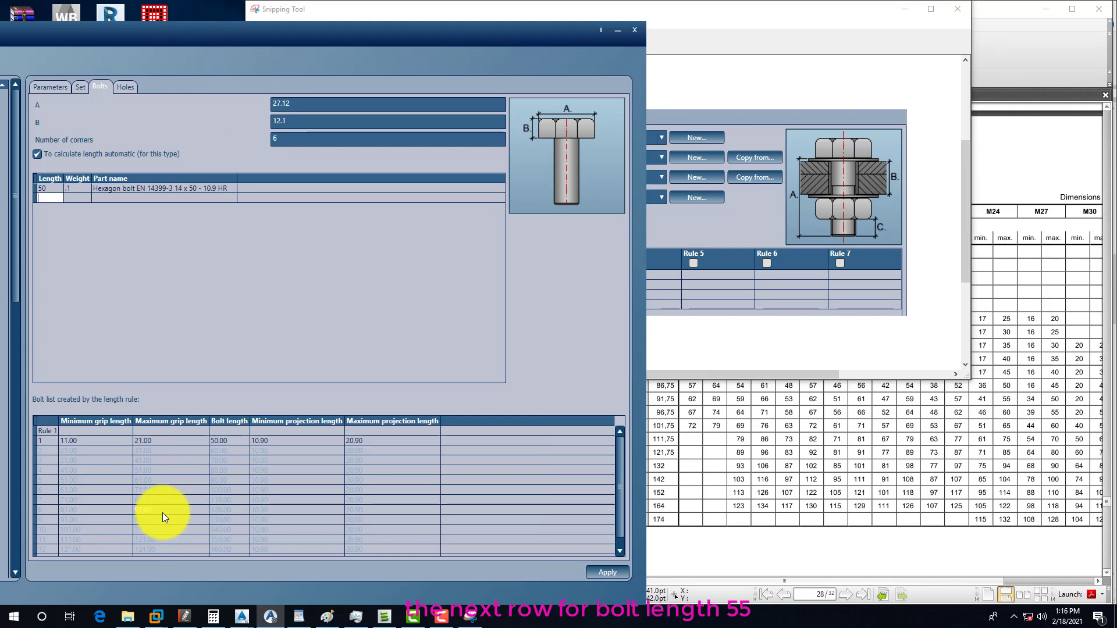
scroll(162, 512, "down", 1)
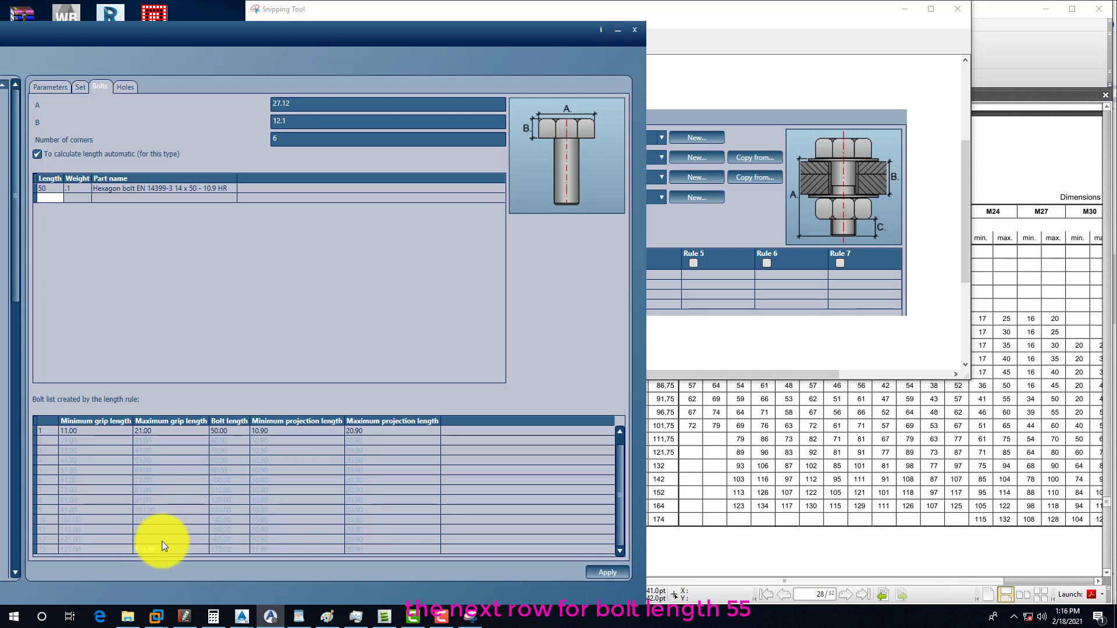
scroll(160, 536, "up", 1)
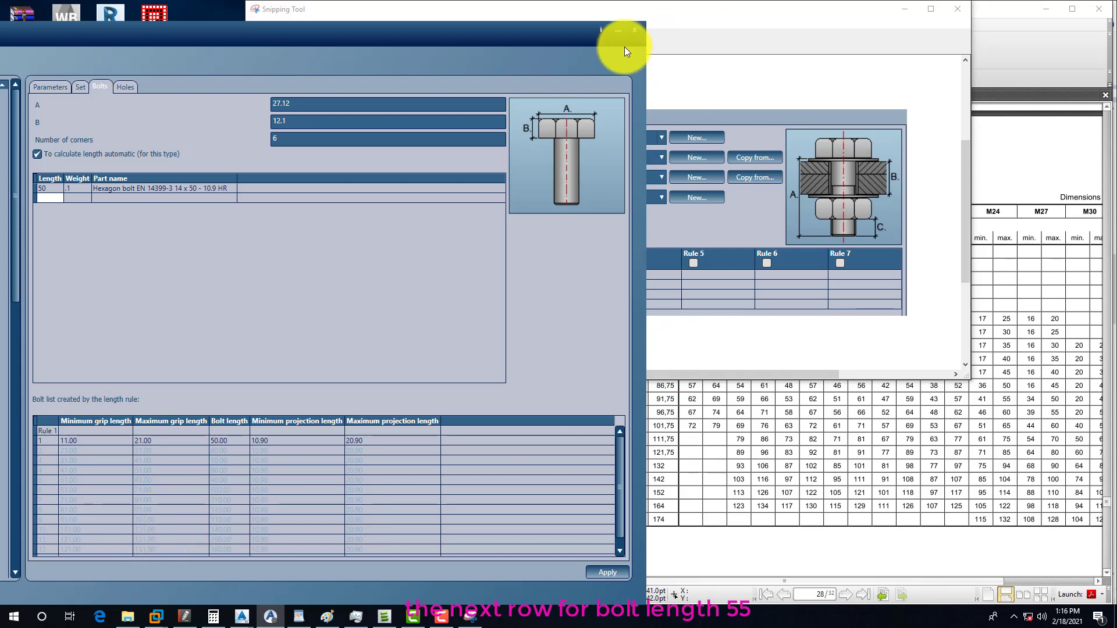
left_click(893, 10)
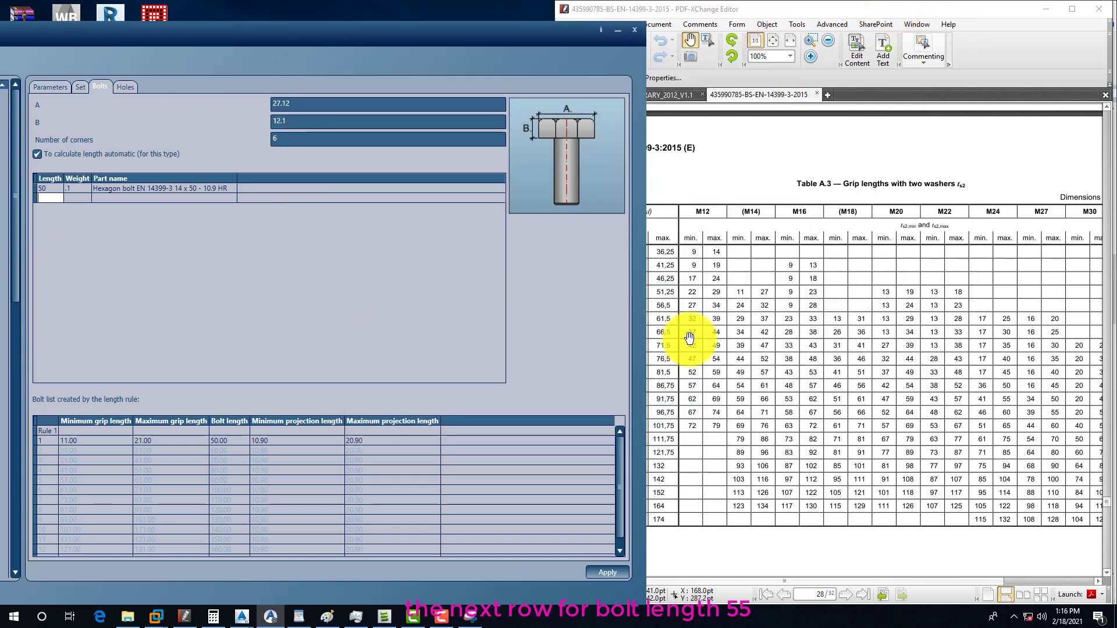
left_click(681, 333)
Add a second bolt below the 50 mm one with length 55 and weight 0.1
left_click(112, 245)
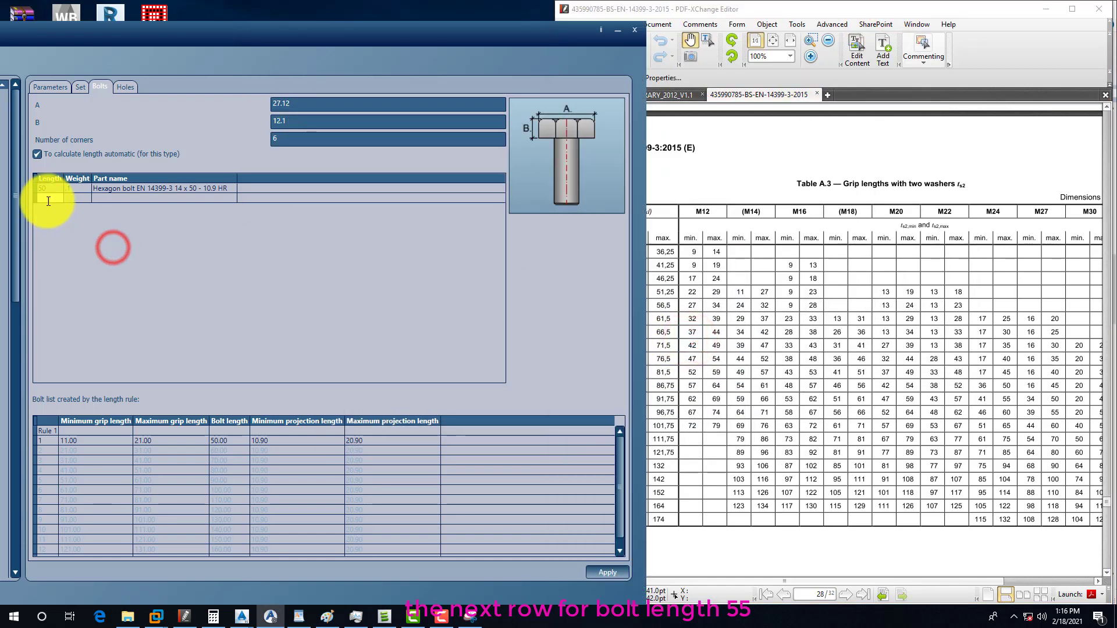
left_click(48, 199)
type("55")
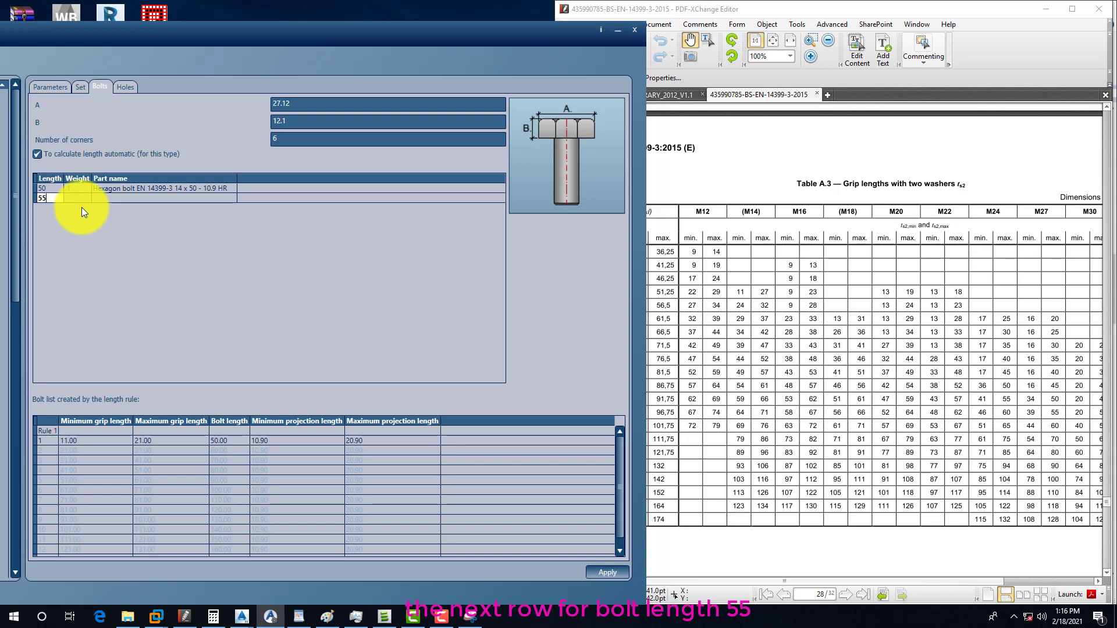
left_click(74, 198)
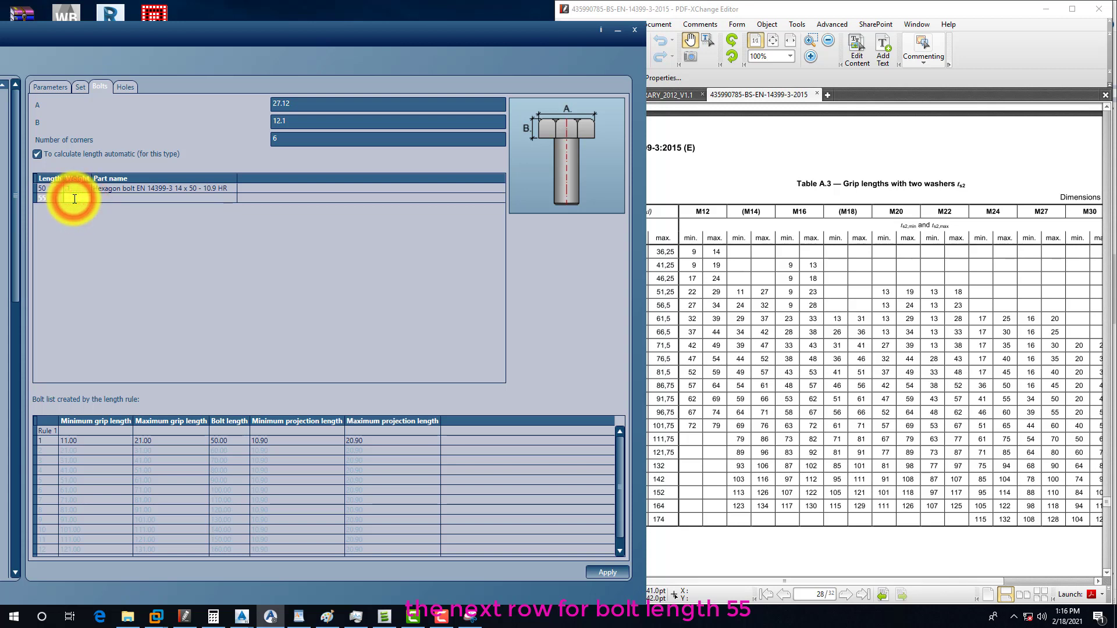
type("0.1")
Copy the 50 mm bolt's part name, Hexagon bolt EN 14399-3 14 x 50 - 10.9 HR, into the 55 mm bolt's row
left_click(115, 198)
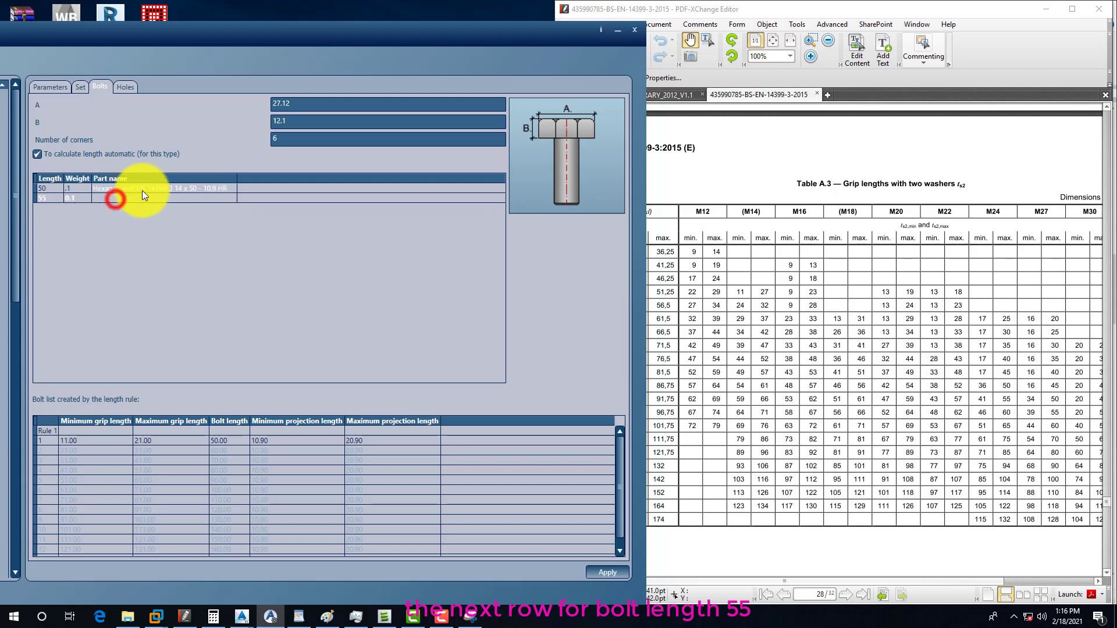
left_click(183, 187)
double_click(185, 188)
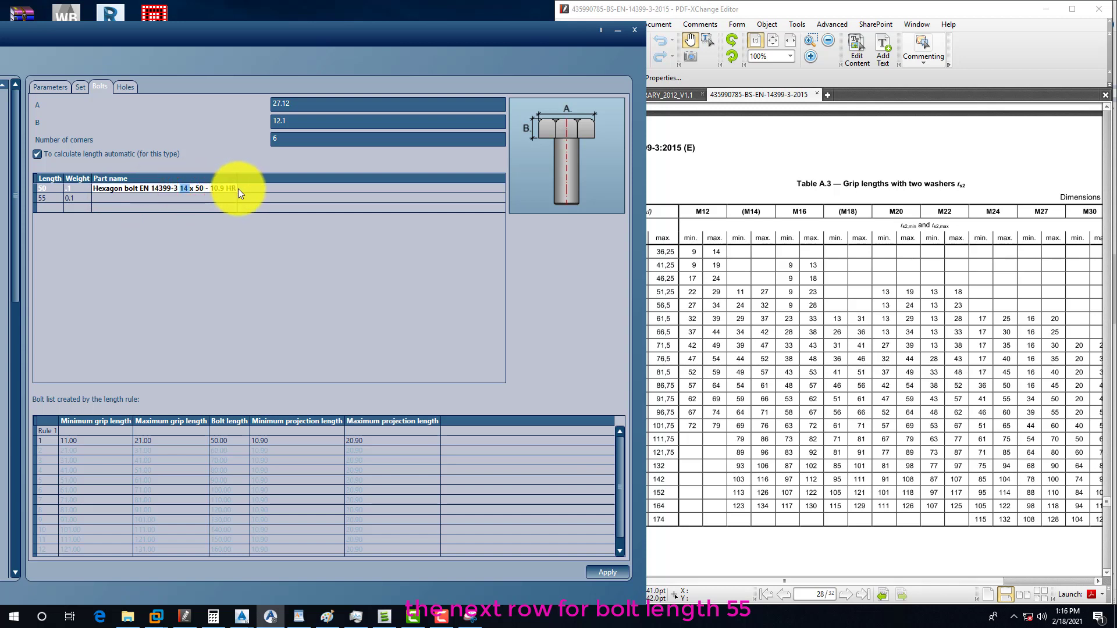
left_click(235, 189)
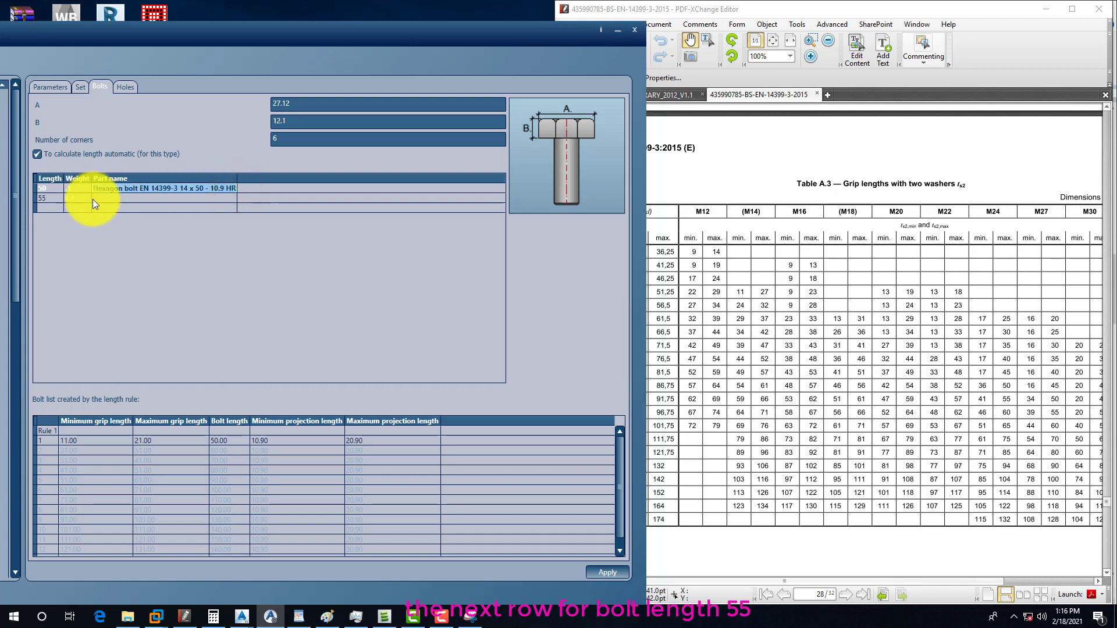
double_click(107, 200)
type("Hexagon bolt EN 14399-3 14 x 50 - 10.9 HR")
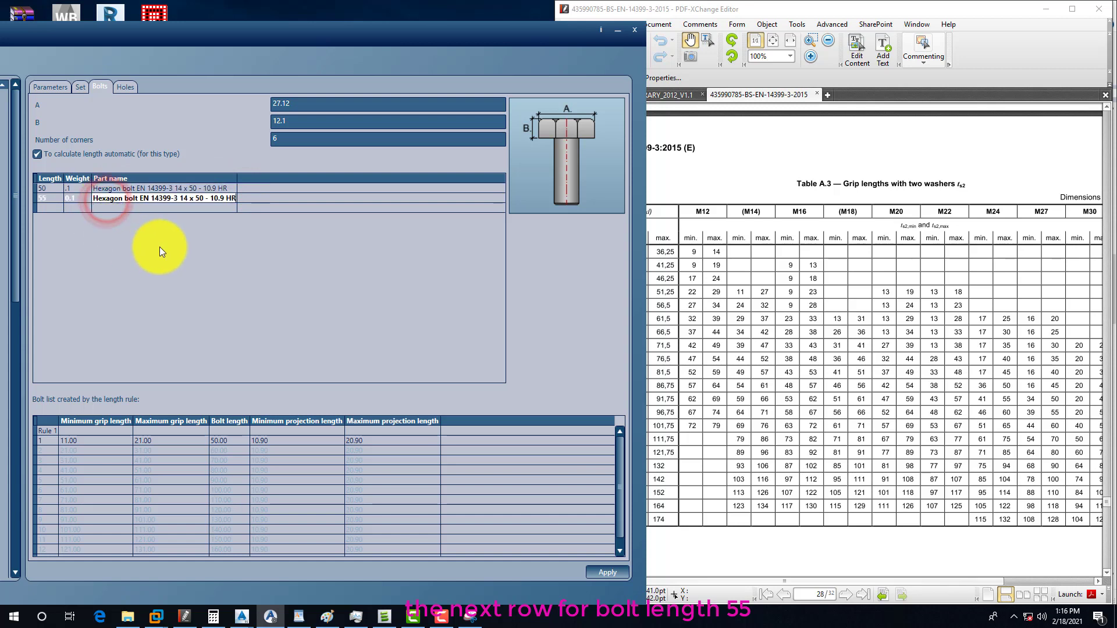
left_click(167, 235)
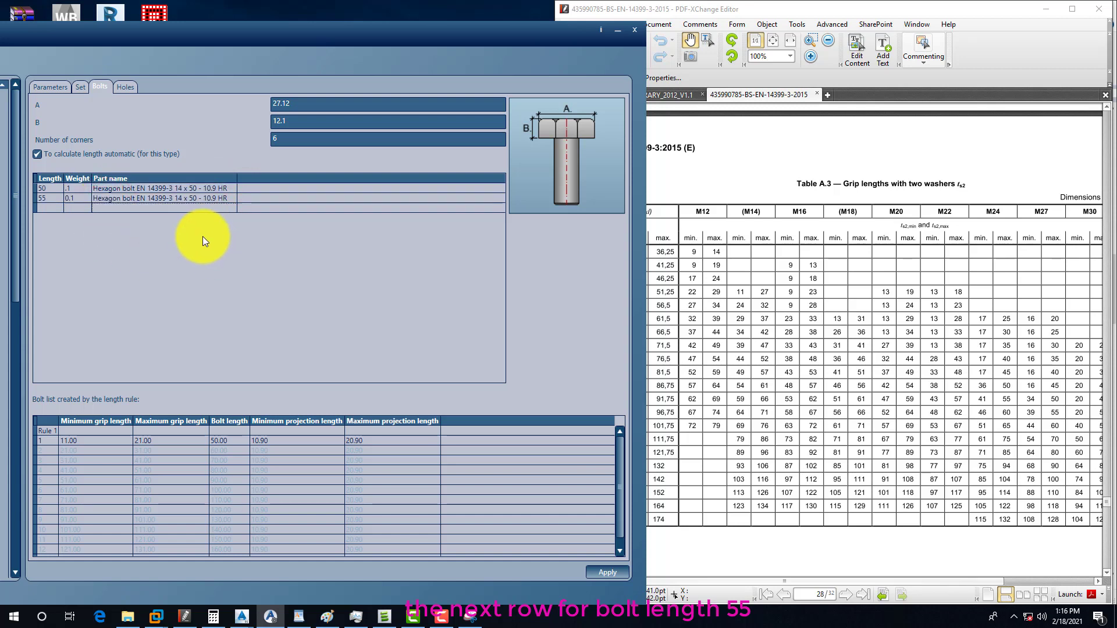
Review the 55 mm bolt's entry and examine the first two rows of the length rule's bolt list
left_click(619, 456)
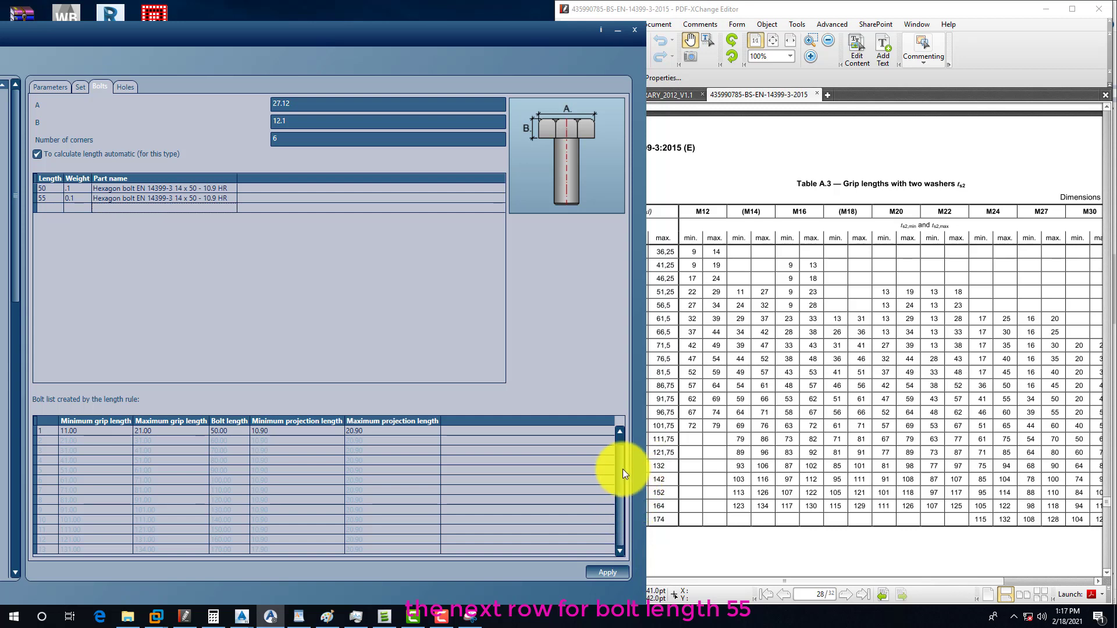
left_click_drag(622, 469, 624, 450)
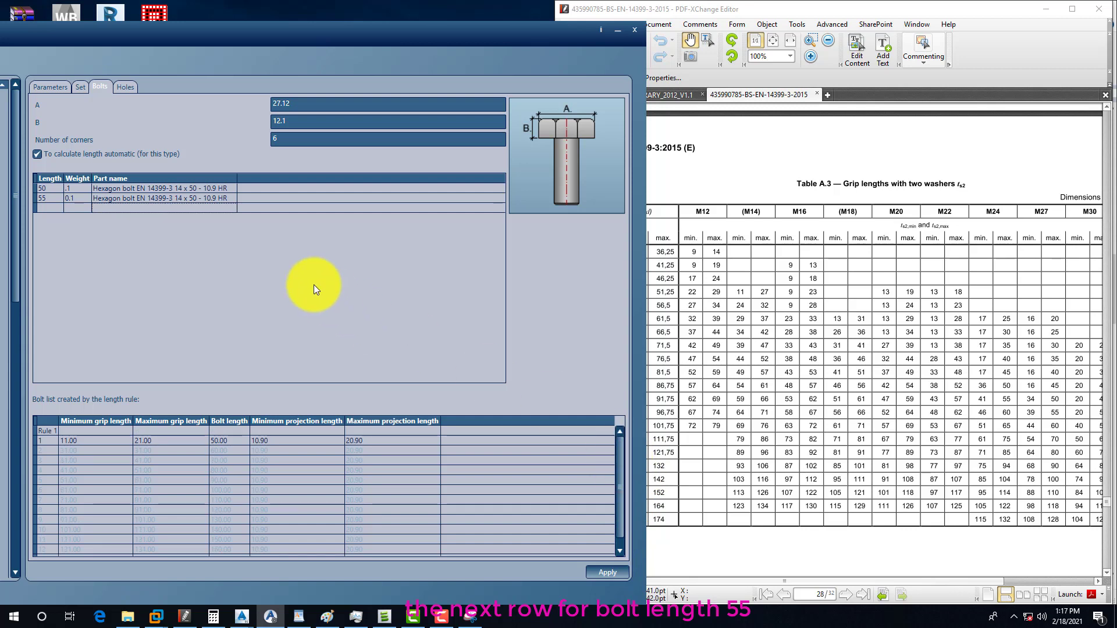
left_click(229, 199)
left_click(256, 200)
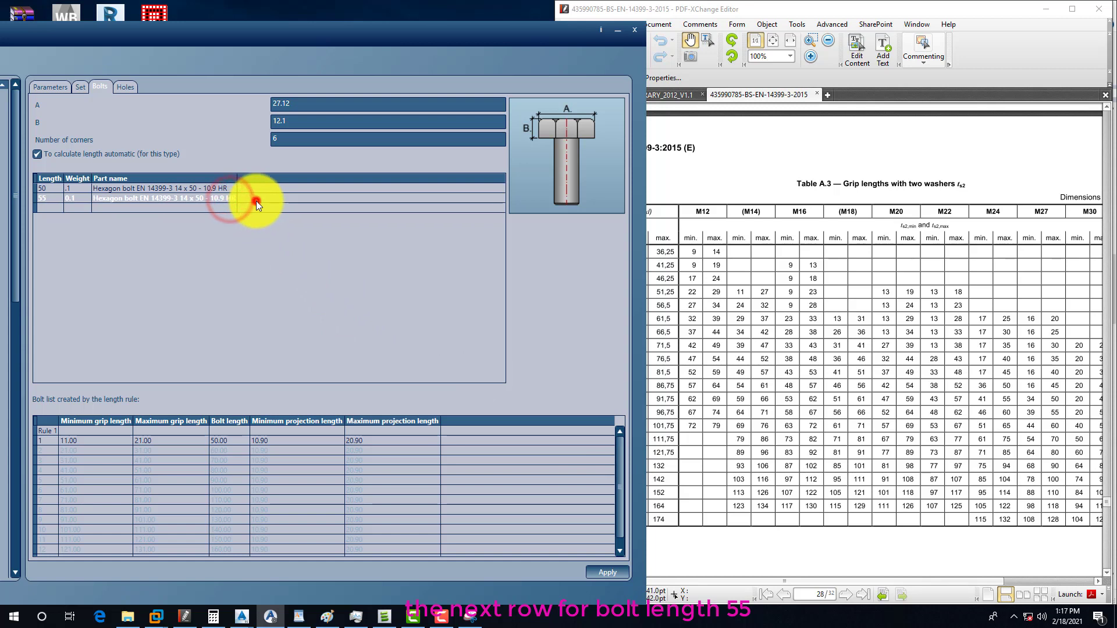
left_click(253, 200)
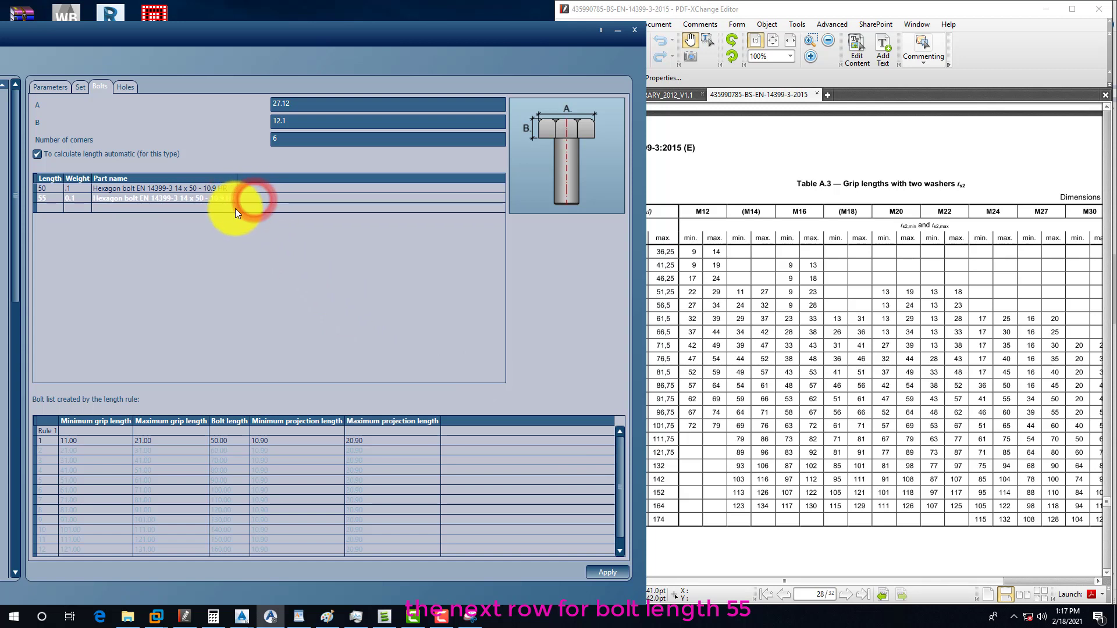
left_click(230, 210)
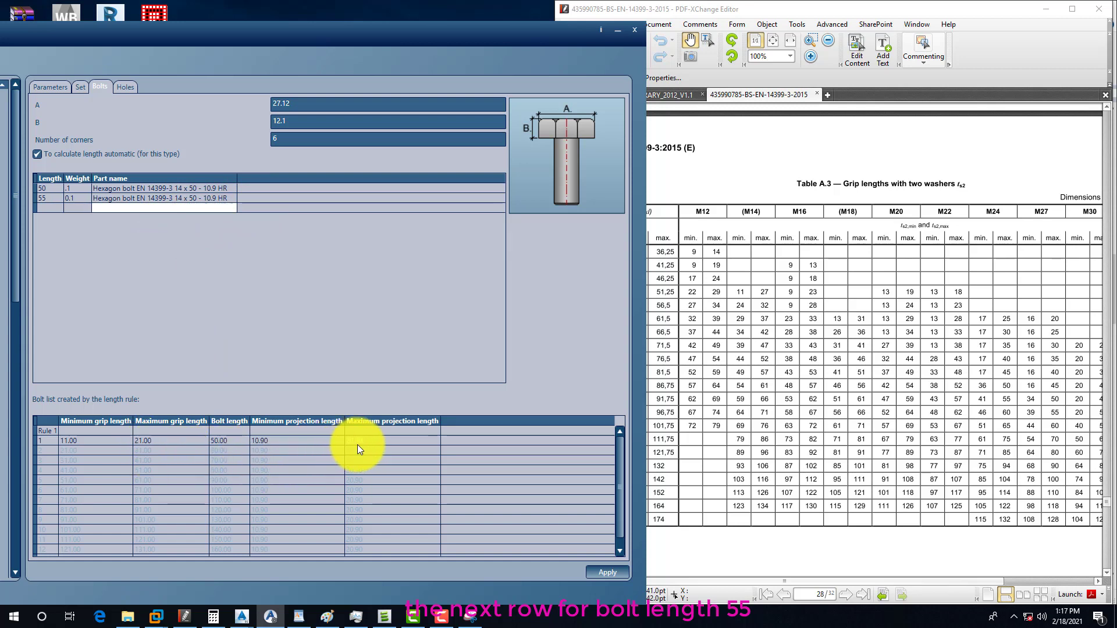
left_click(259, 450)
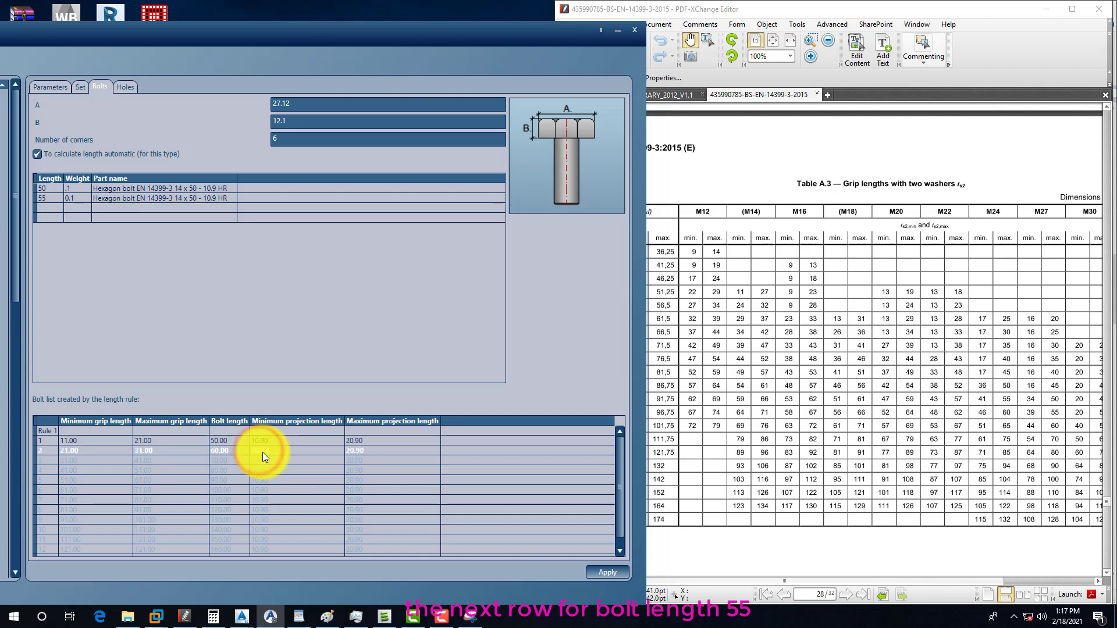
left_click(218, 440)
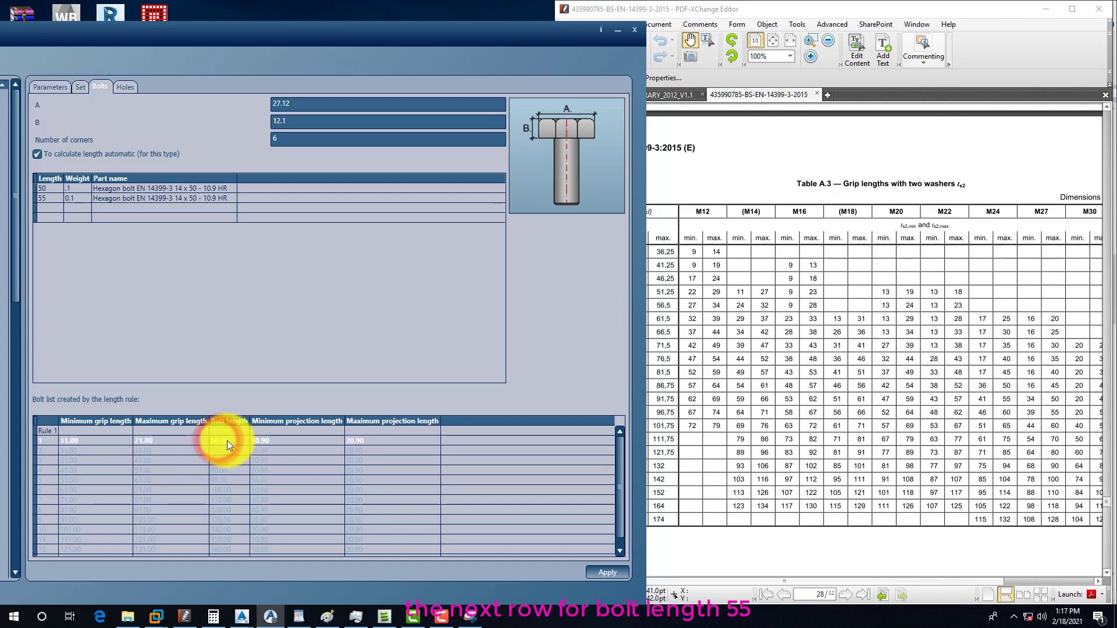
left_click(215, 451)
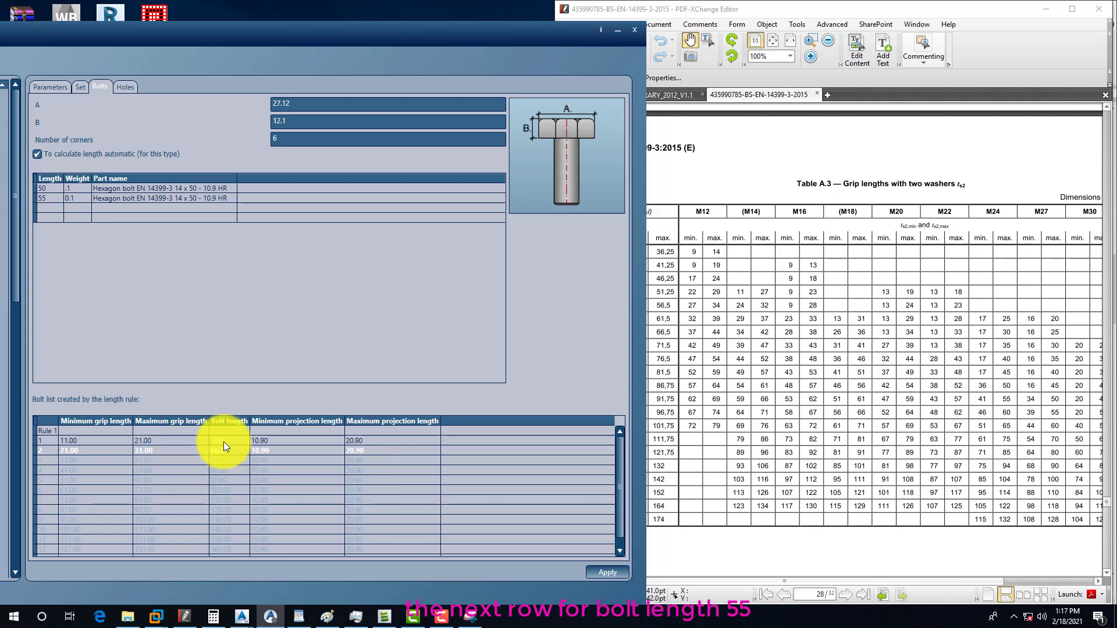
Check the rest of the length rule's bolt list alongside Table A.3 and apply the bolt definitions
left_click(681, 354)
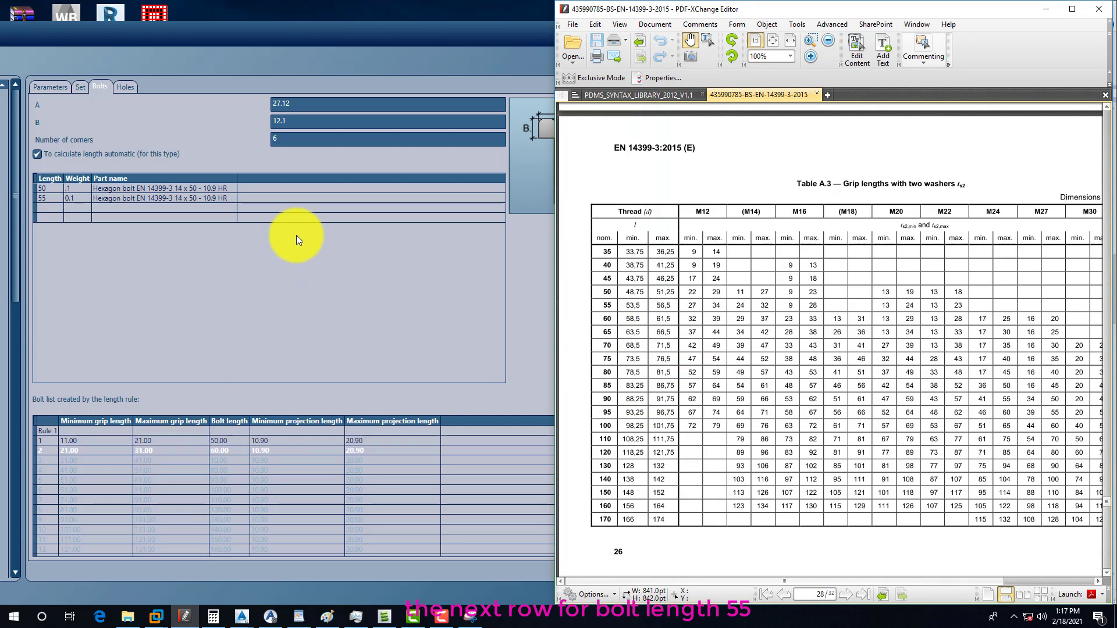
left_click_drag(273, 36, 359, 6)
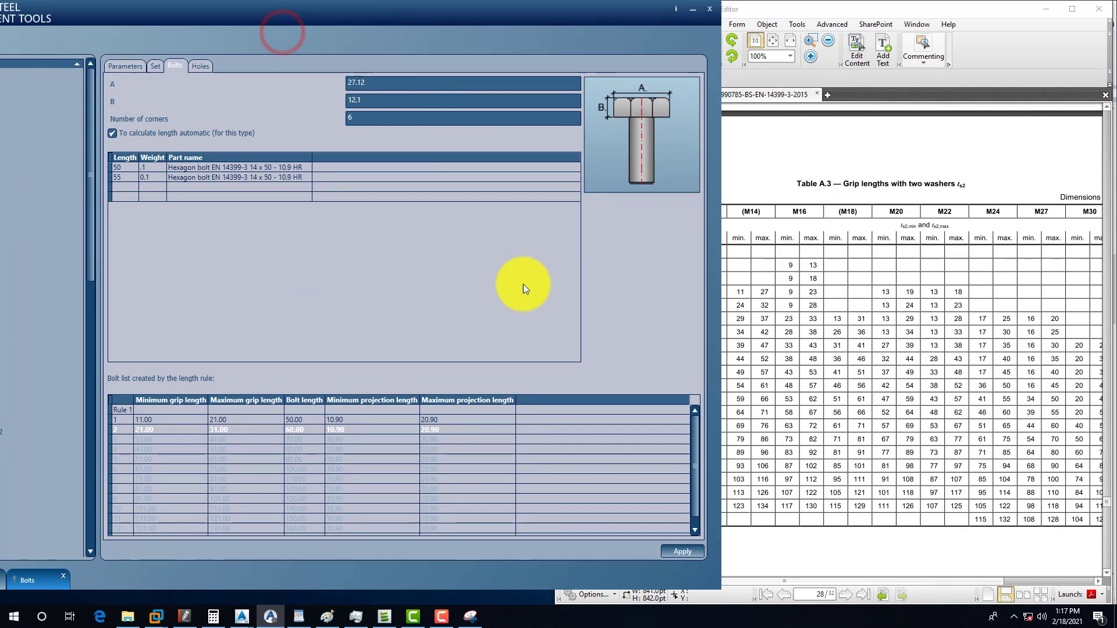
left_click_drag(693, 487, 697, 518)
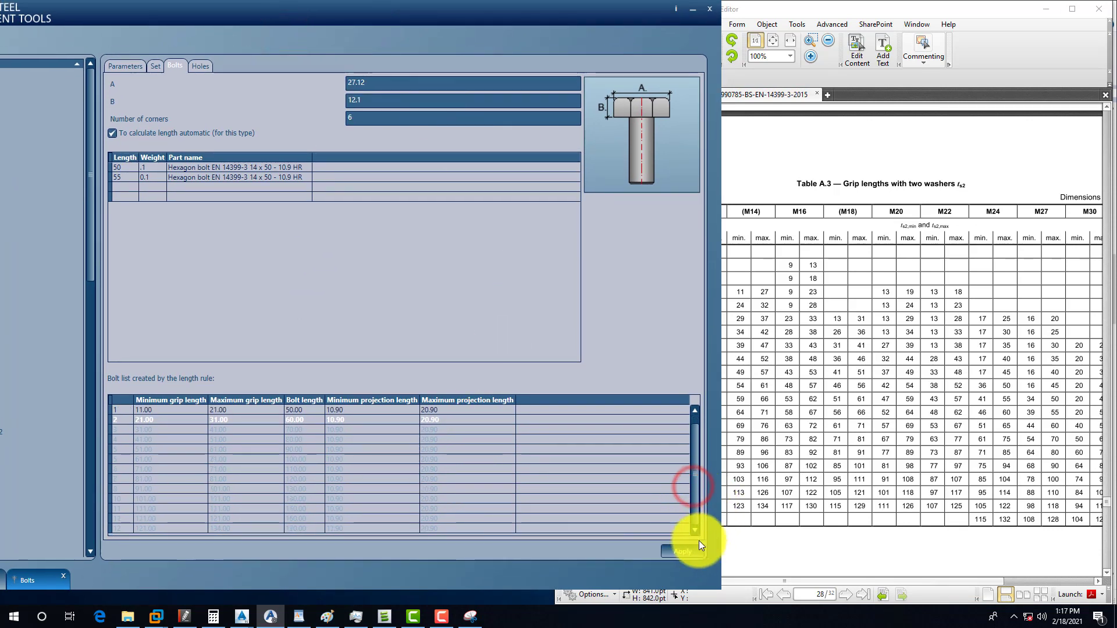
left_click(682, 550)
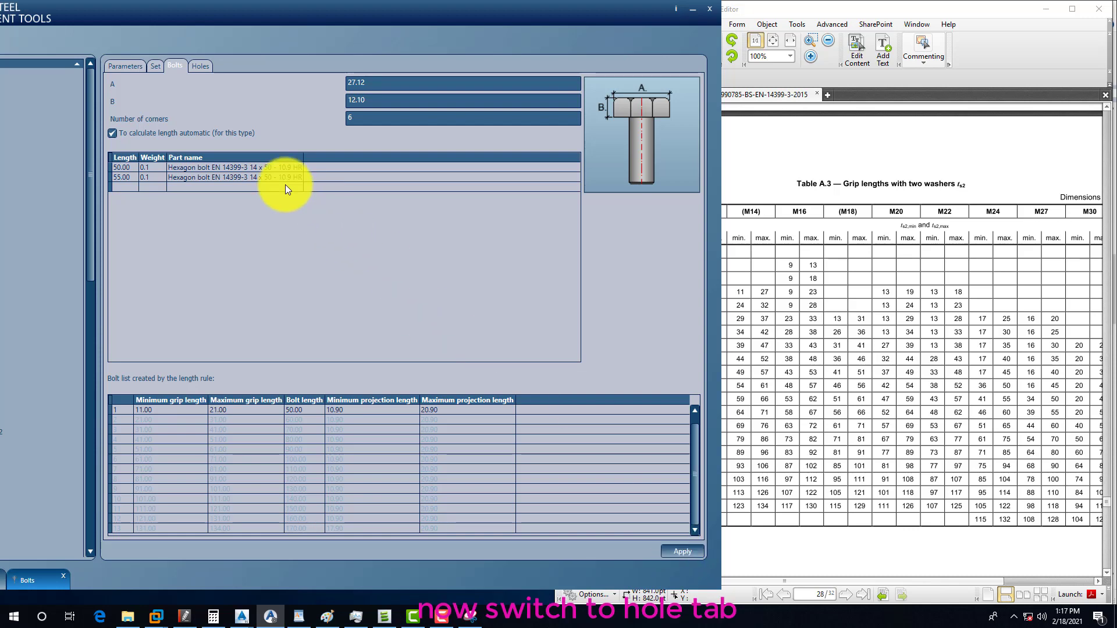
Open the bolt's hole settings and find the matching holes reference screenshot in the WordPad document
left_click(201, 66)
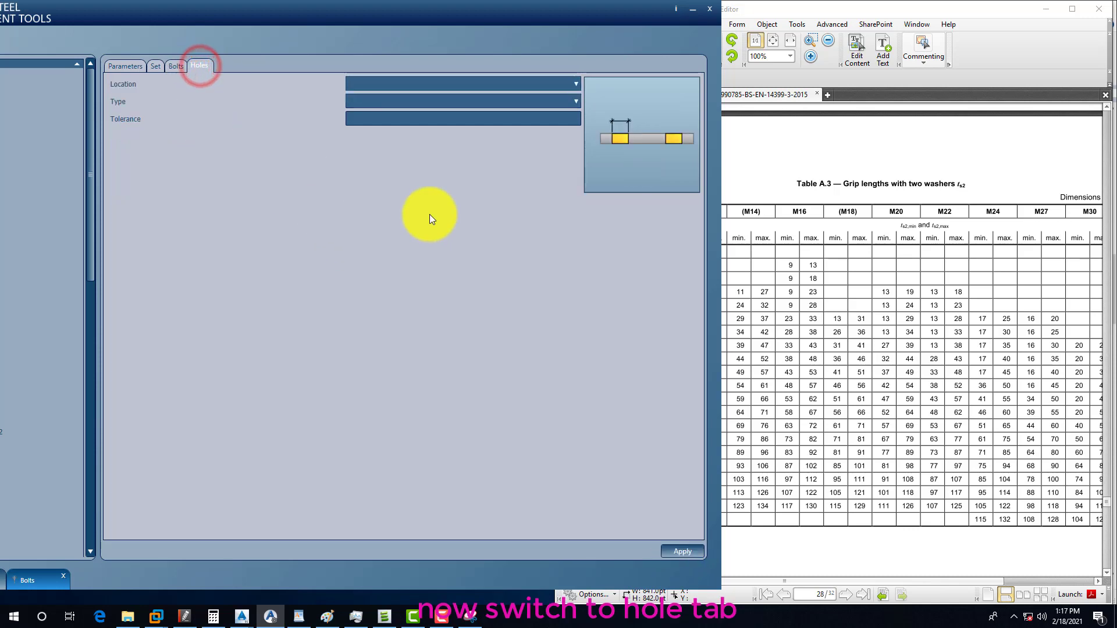
left_click(822, 252)
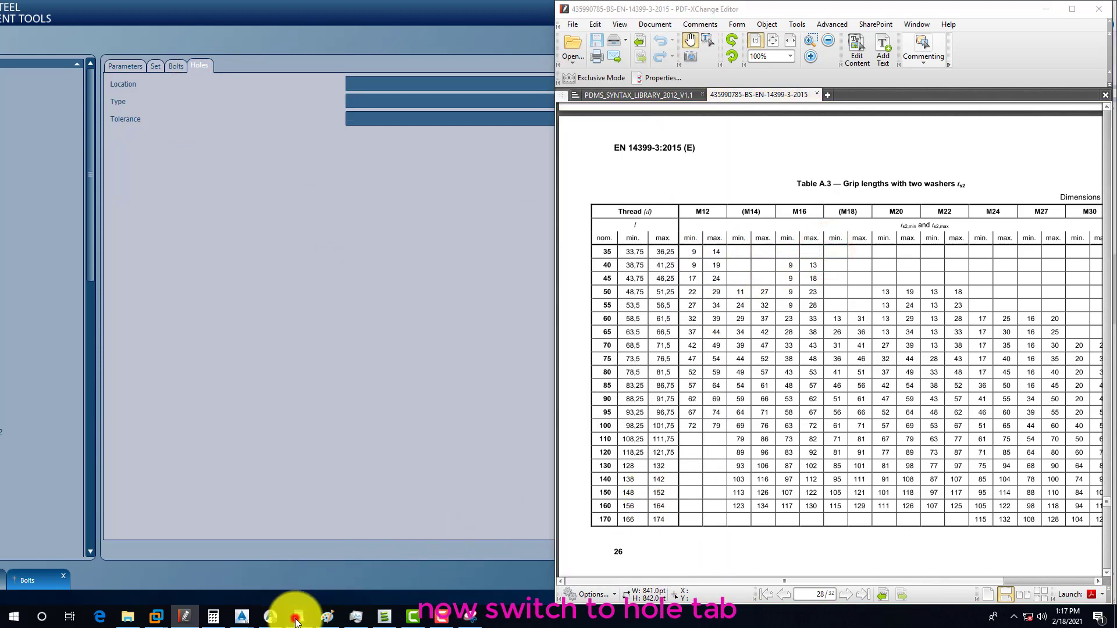
left_click(299, 617)
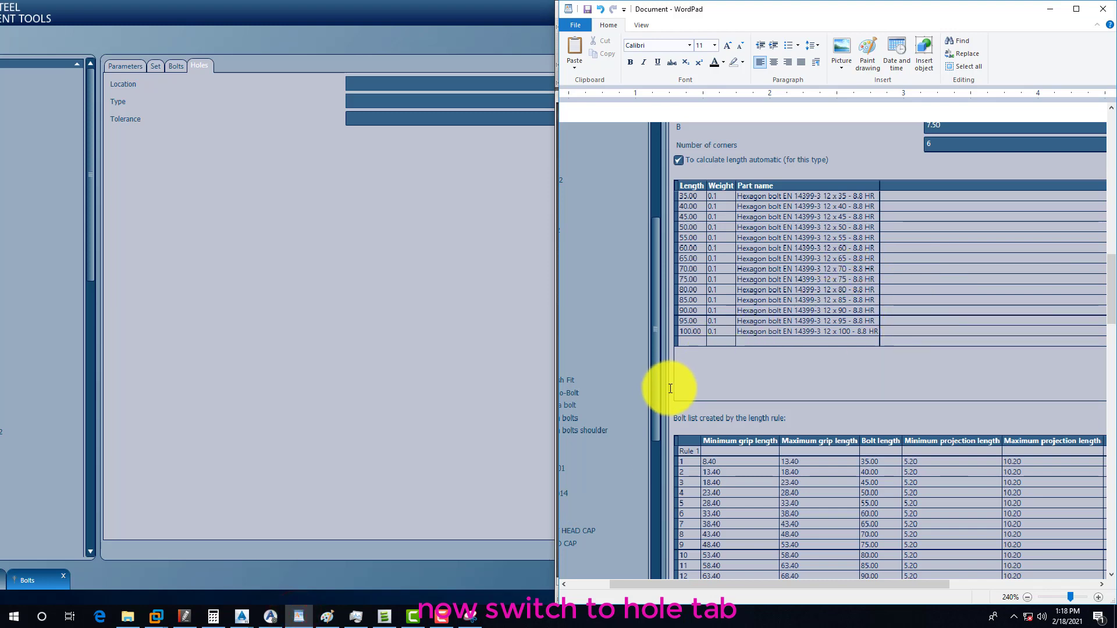
scroll(669, 370, "down", 3)
scroll(671, 355, "up", 5)
scroll(673, 352, "down", 1)
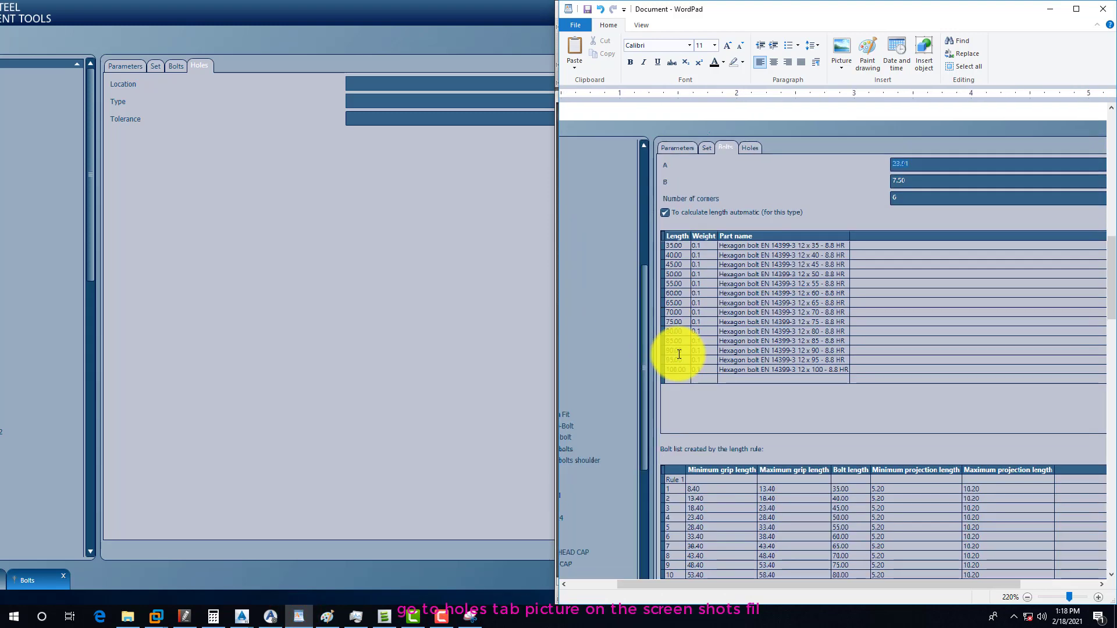
scroll(675, 356, "down", 3, "ctrl")
scroll(678, 356, "down", 3)
scroll(698, 375, "down", 1, "ctrl")
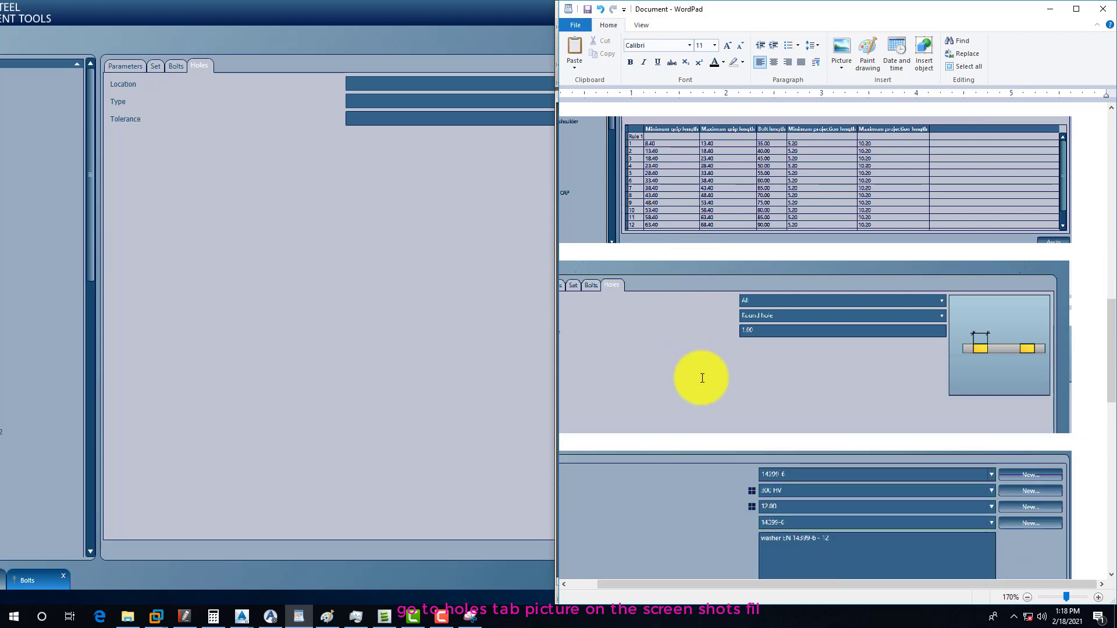
scroll(702, 378, "down", 3)
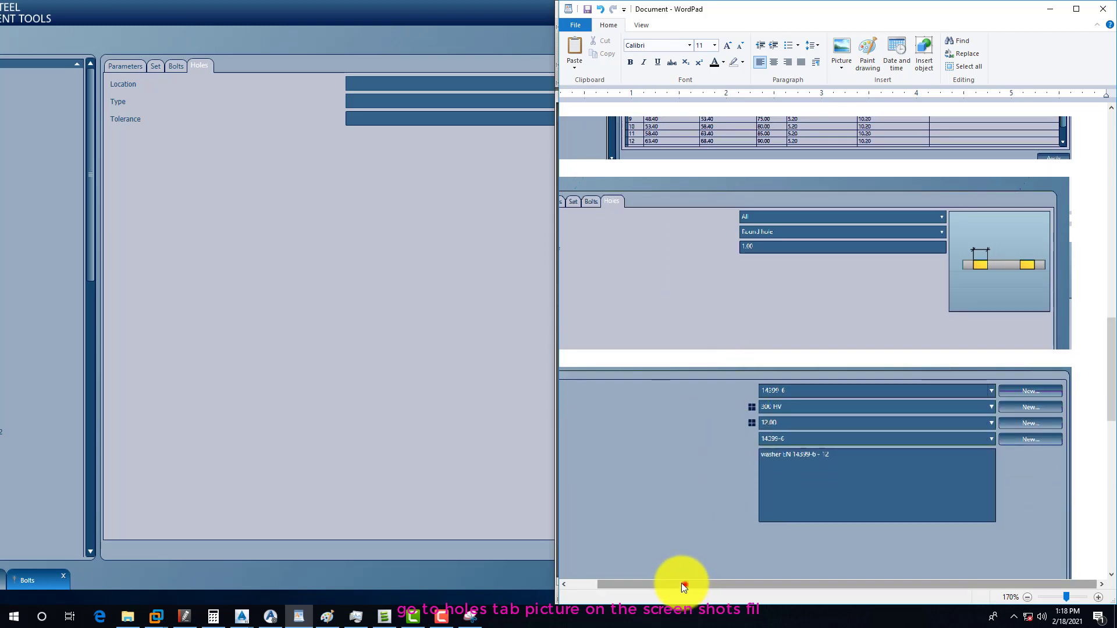
left_click_drag(682, 582, 636, 578)
In Advance Steel Management Tools, set the bolt's hole location to All, type to Round hole and tolerance to 1
left_click(383, 149)
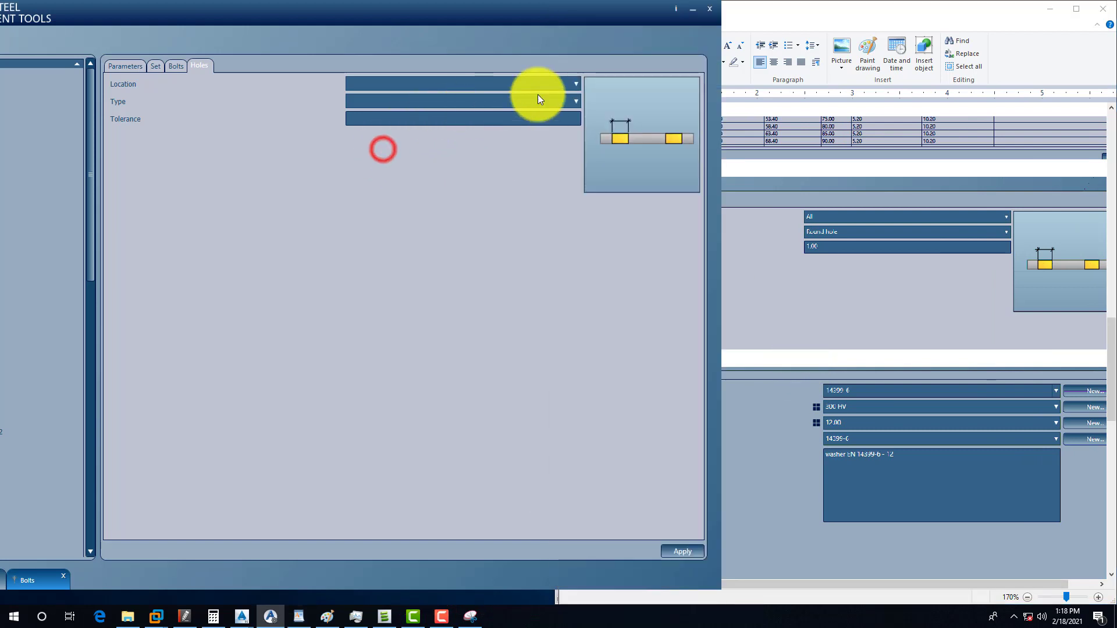
left_click_drag(517, 22, 362, 41)
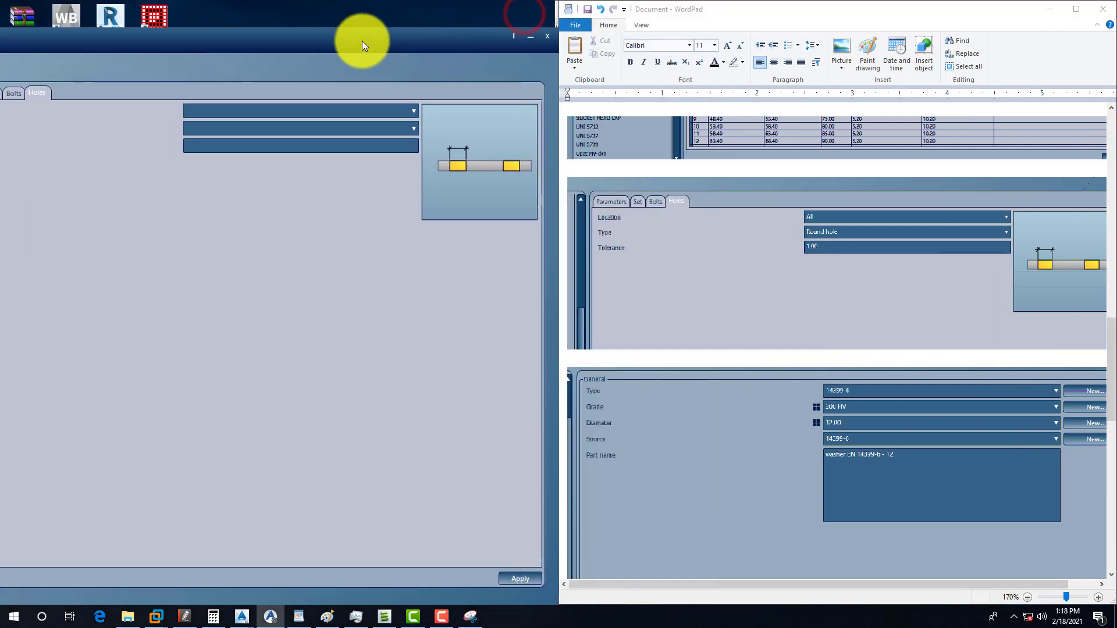
left_click(415, 111)
left_click(213, 124)
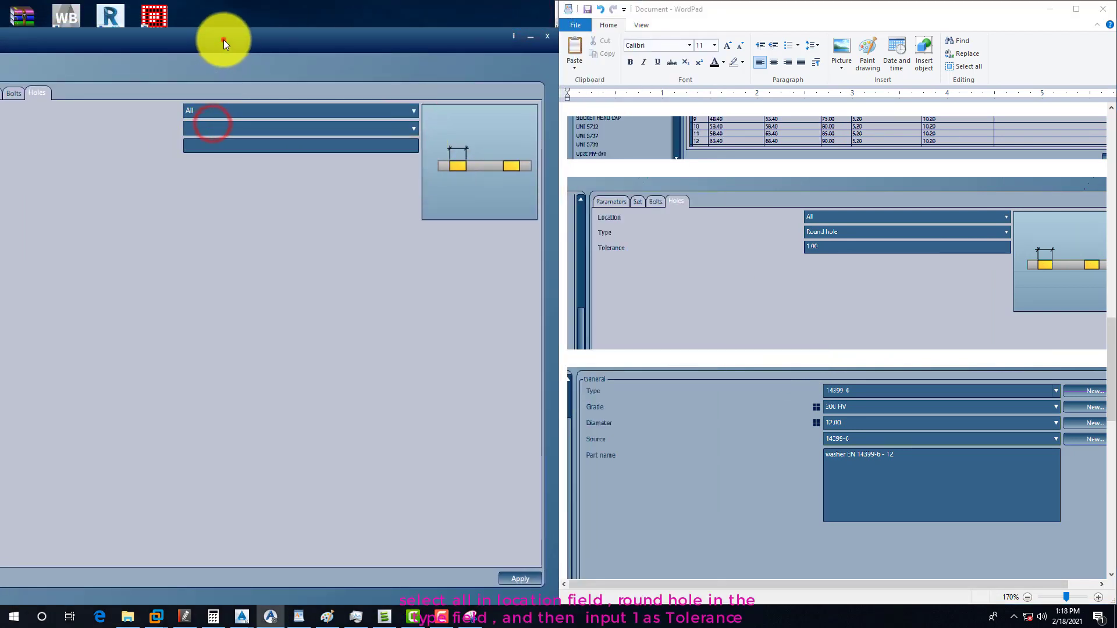
left_click_drag(224, 40, 361, 68)
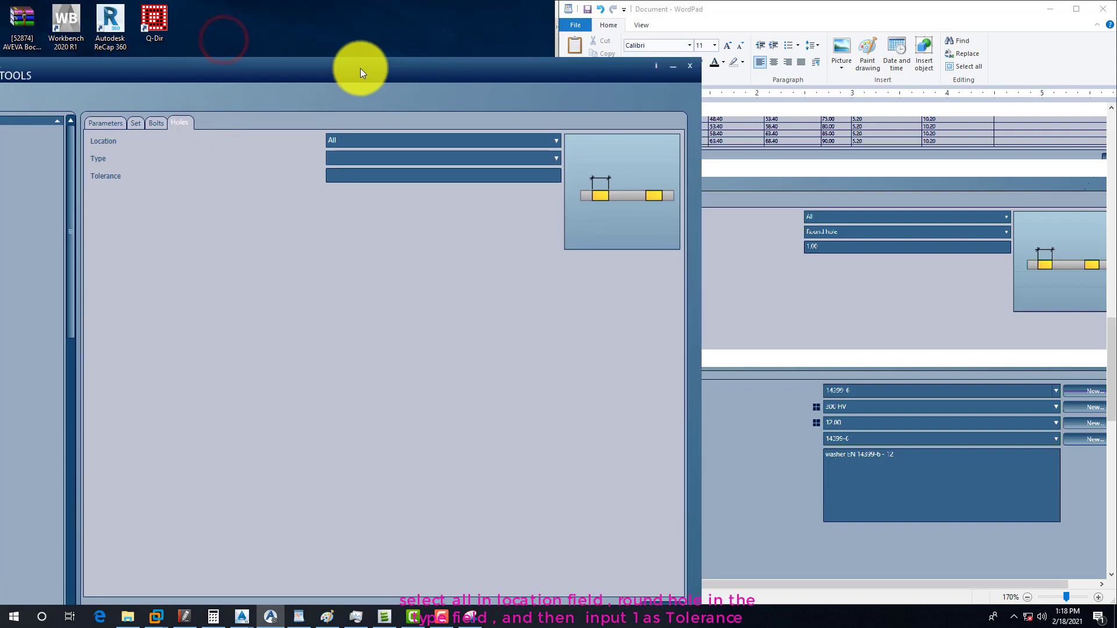
left_click(544, 158)
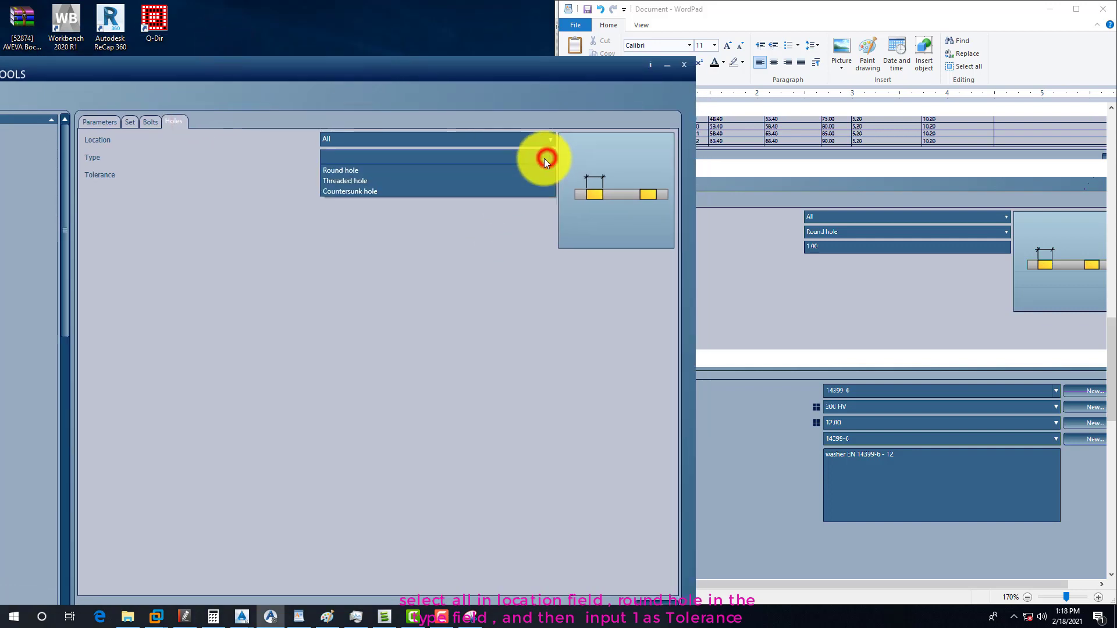
left_click(343, 170)
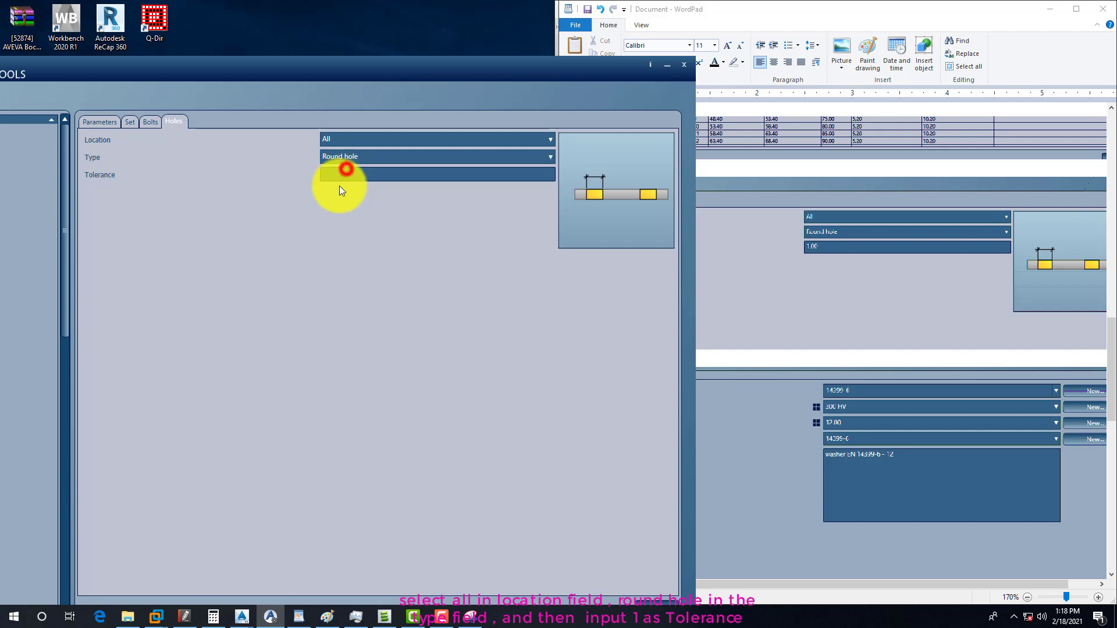
left_click(361, 174)
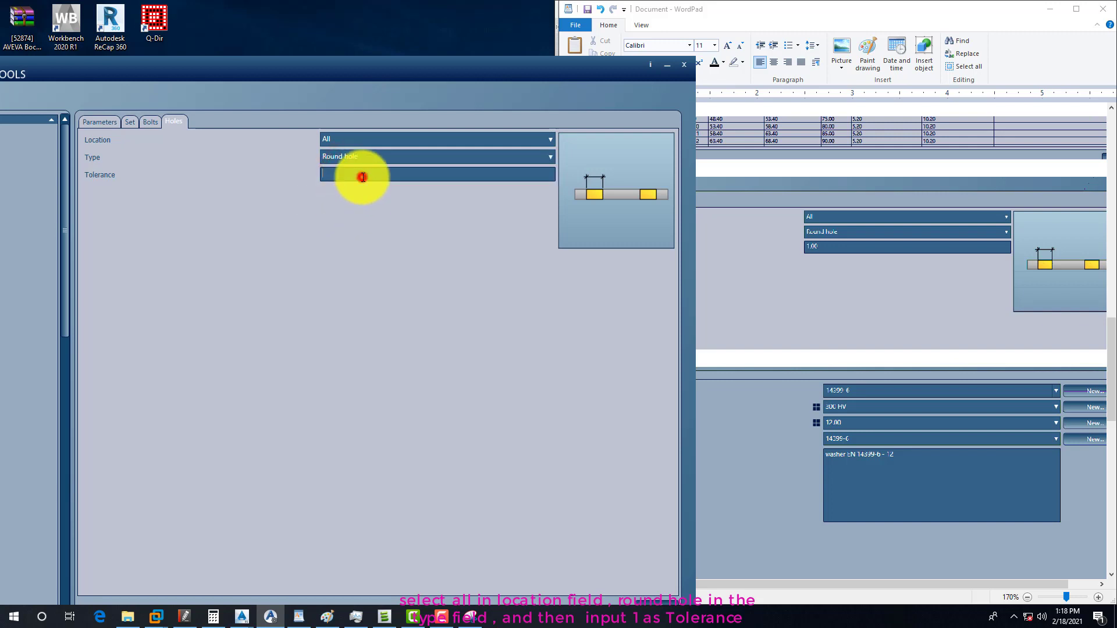
type("1")
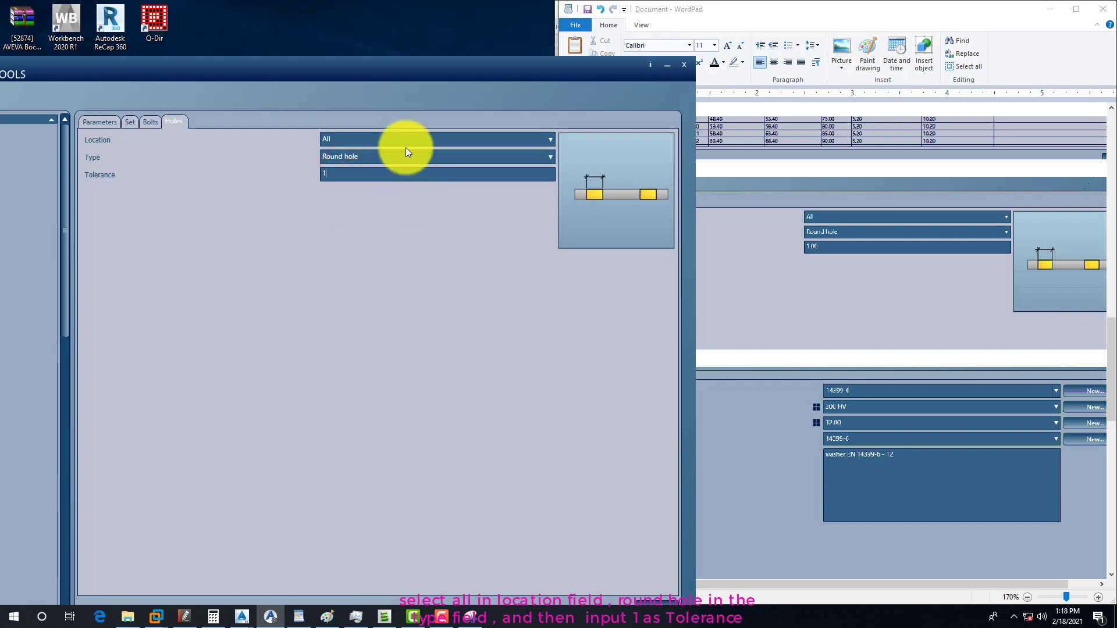
Review the 14 mm bolt's list, washer and nut set, grip length parameters and hole settings
left_click_drag(372, 65, 449, 25)
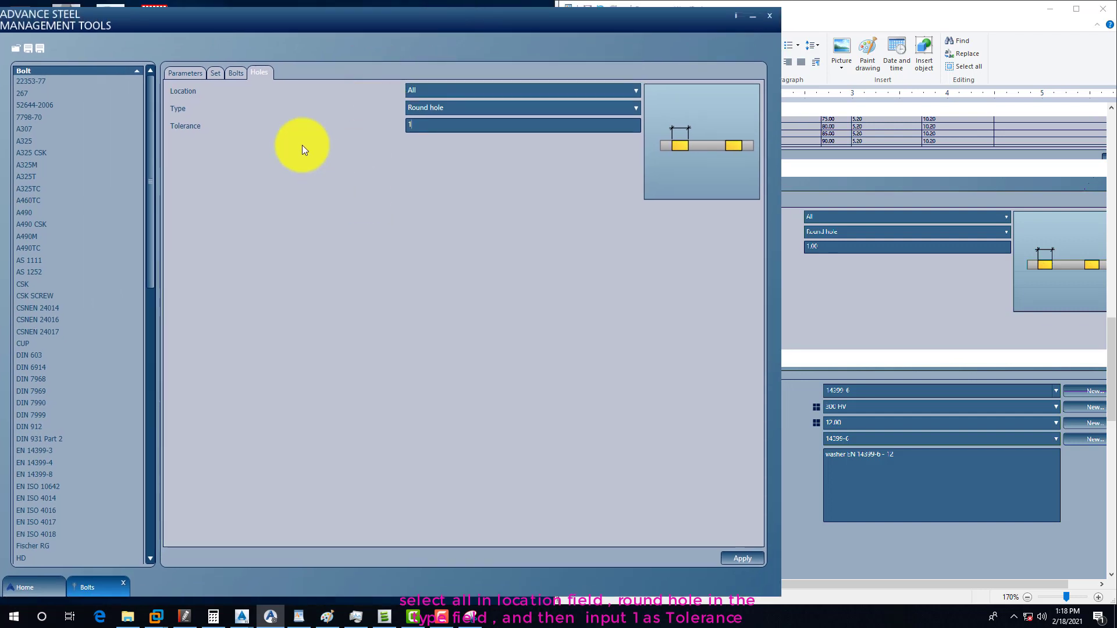
left_click(235, 73)
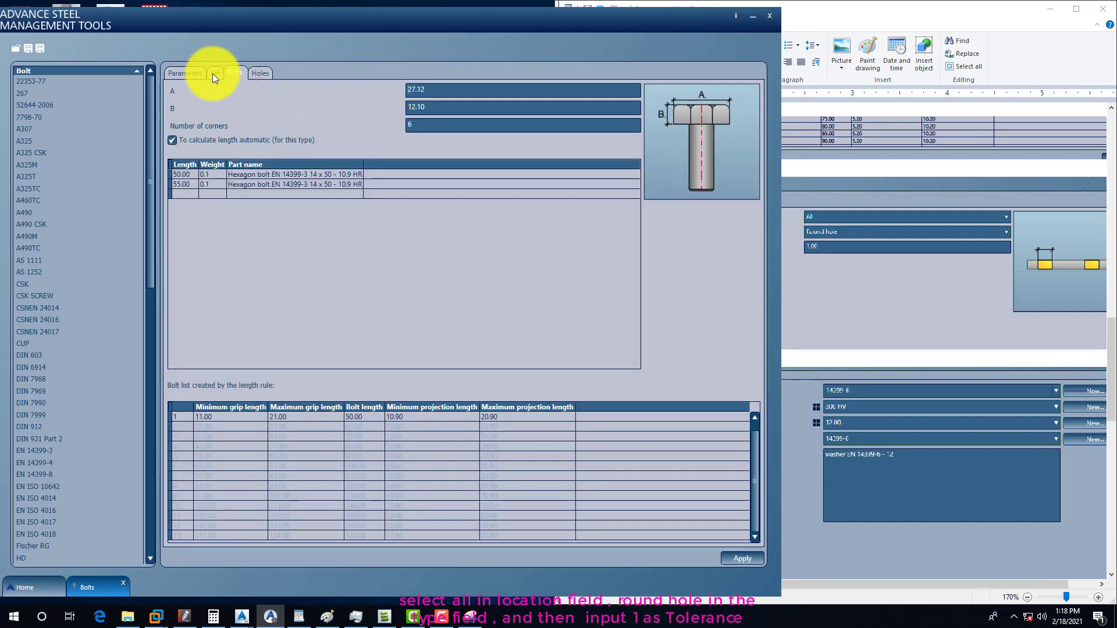
left_click(214, 72)
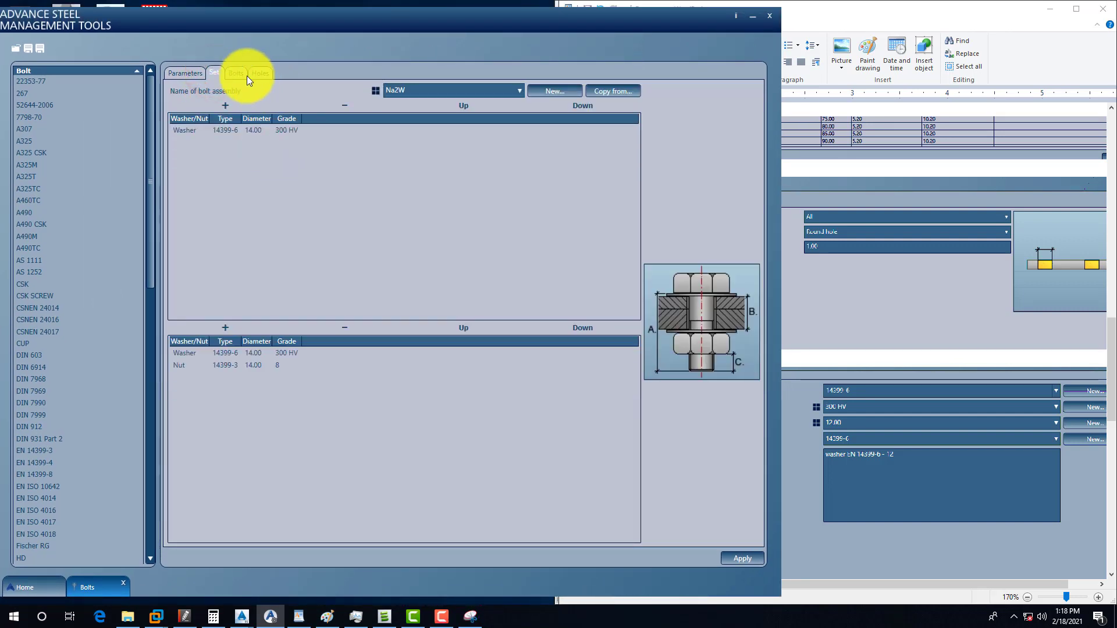
left_click(233, 71)
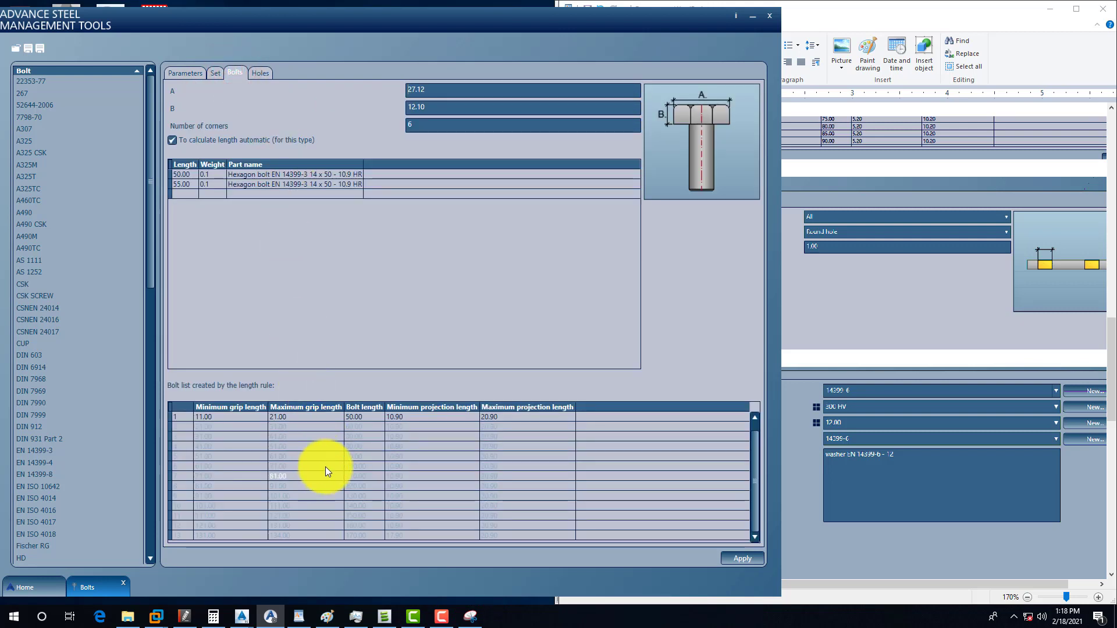
left_click(213, 74)
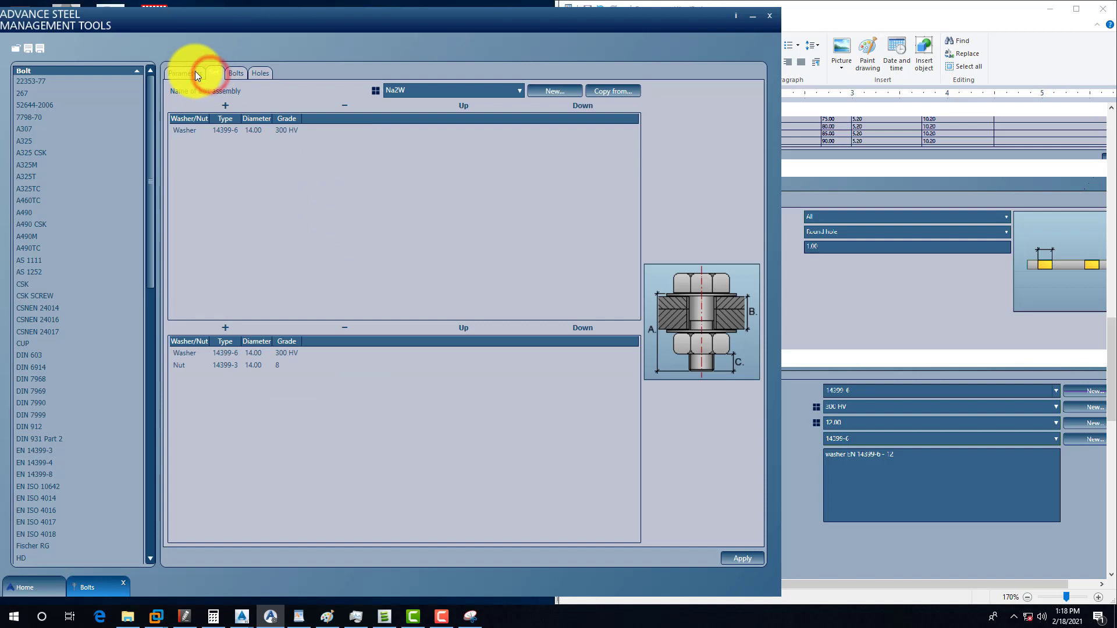
left_click(188, 75)
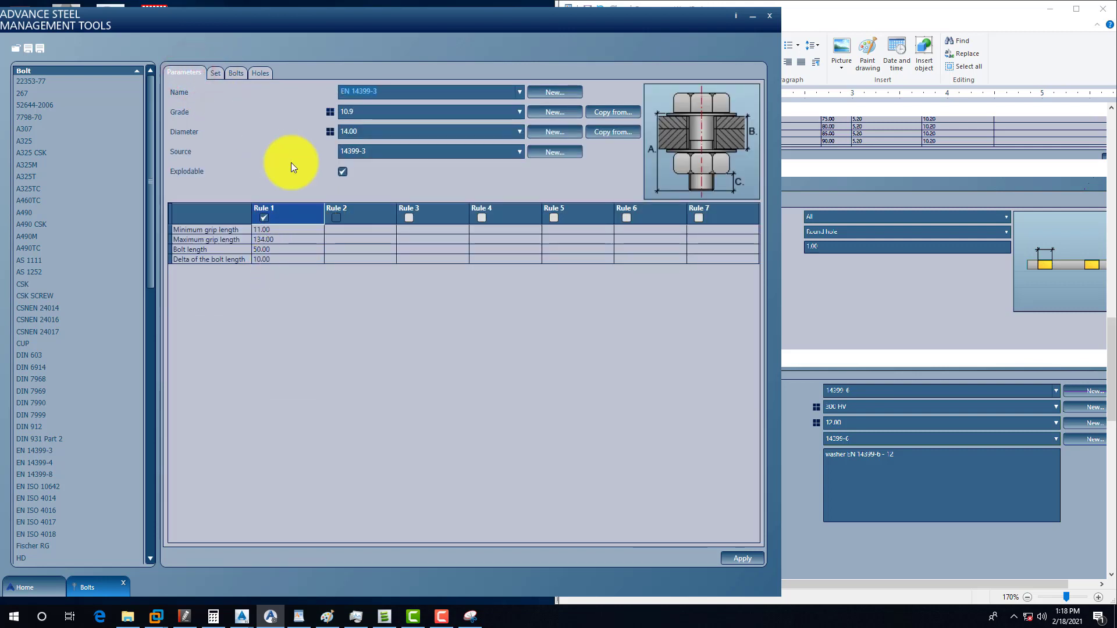
left_click(213, 71)
left_click(234, 72)
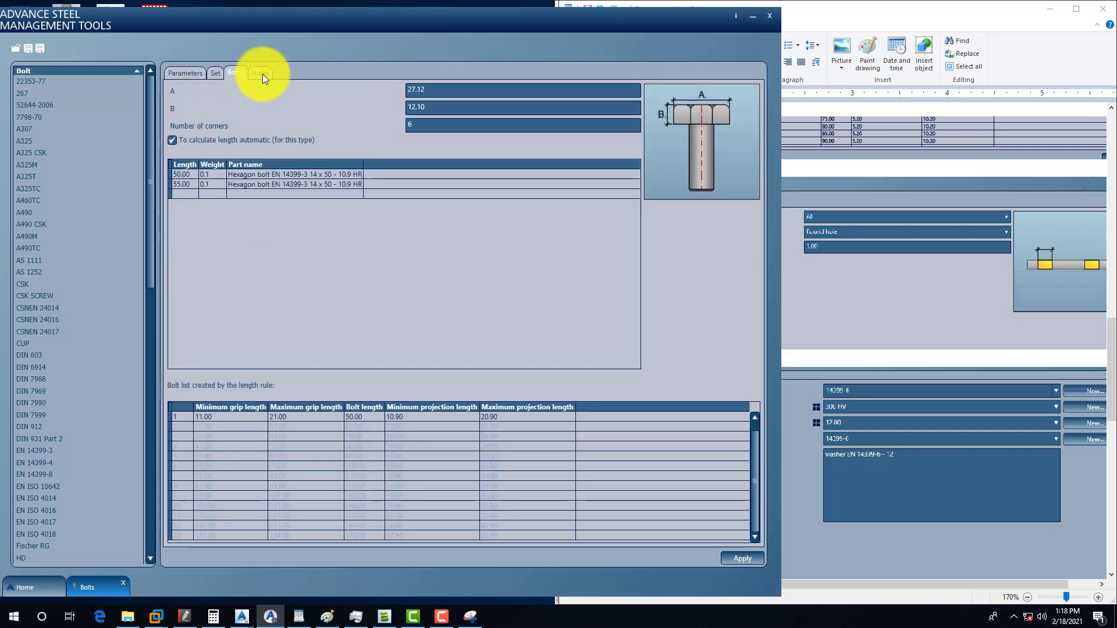
left_click(262, 74)
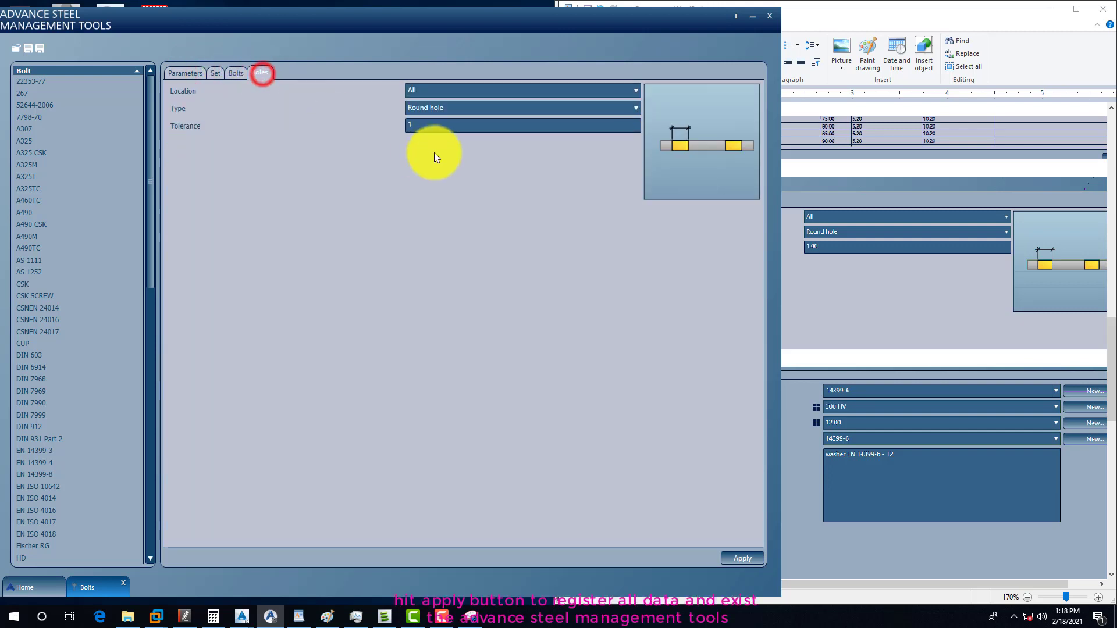
Apply the hole settings and the remaining bolt definitions, and close Advance Steel Management Tools
left_click(736, 558)
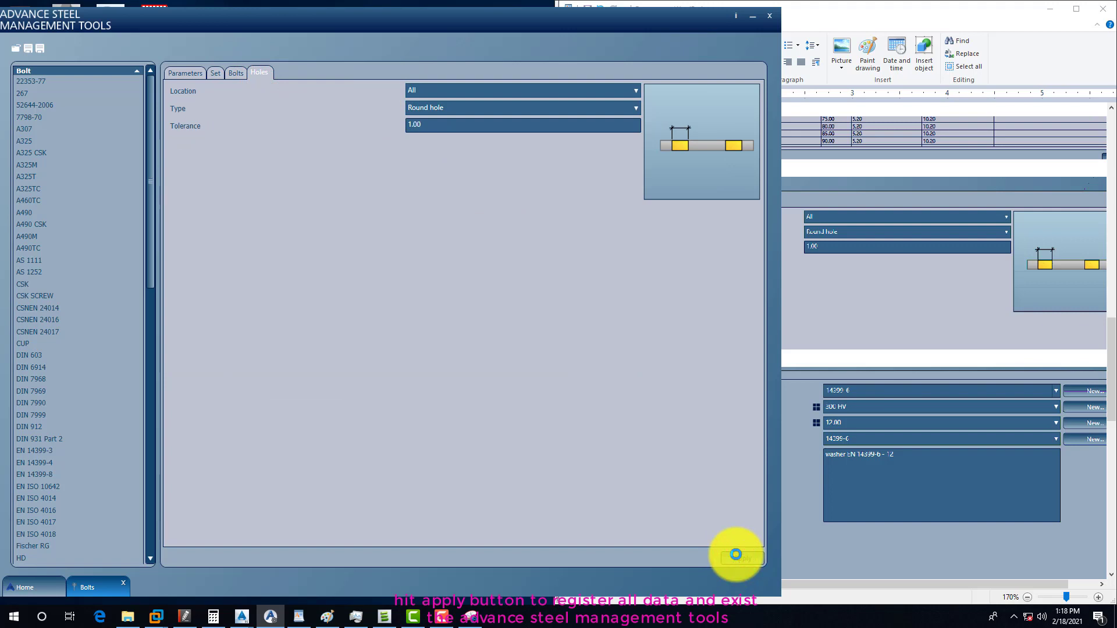
left_click(236, 74)
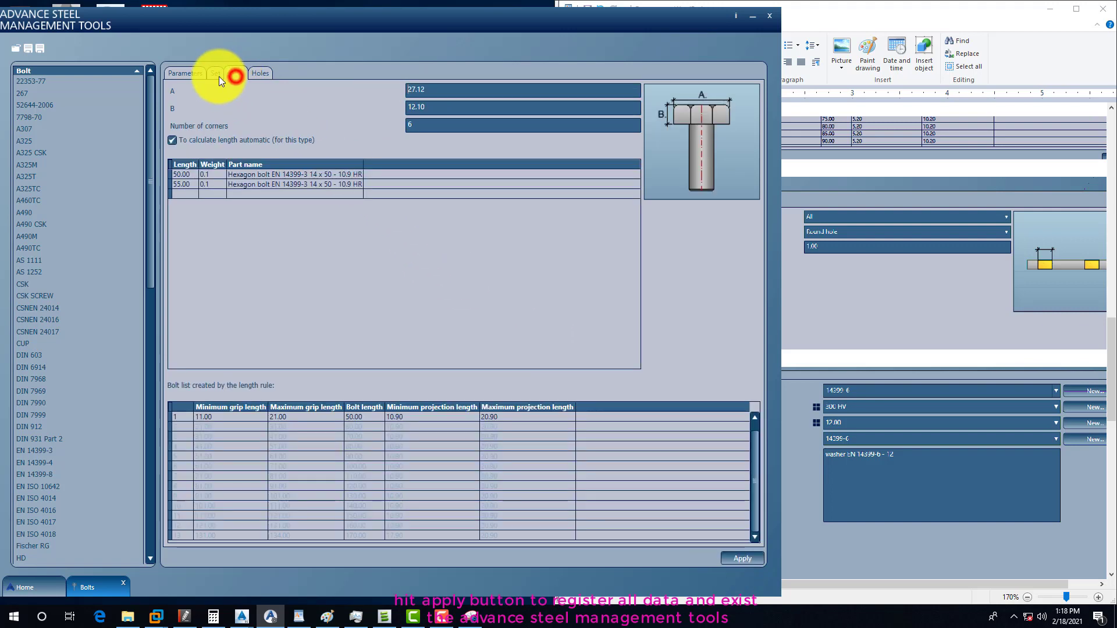
left_click(216, 73)
left_click(186, 73)
left_click(742, 558)
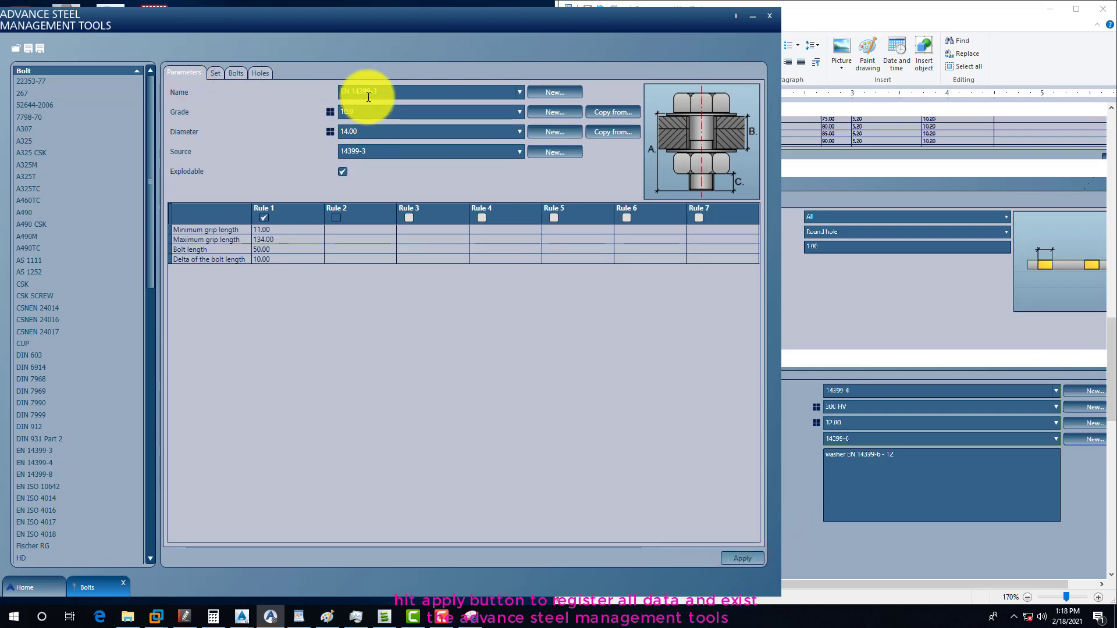
left_click_drag(480, 27, 561, 58)
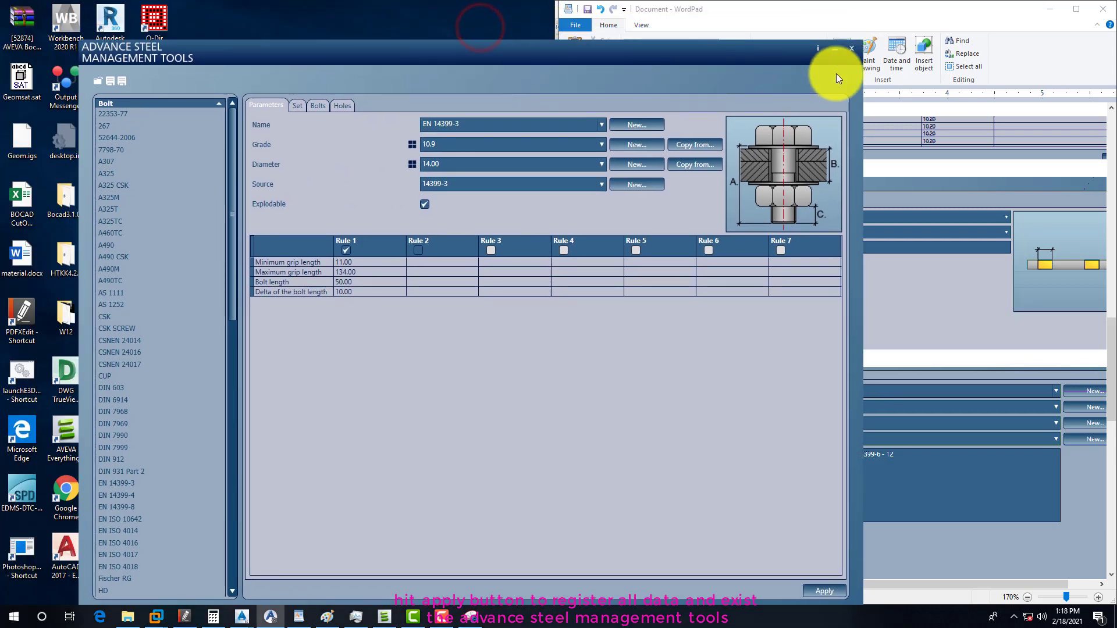
left_click(853, 50)
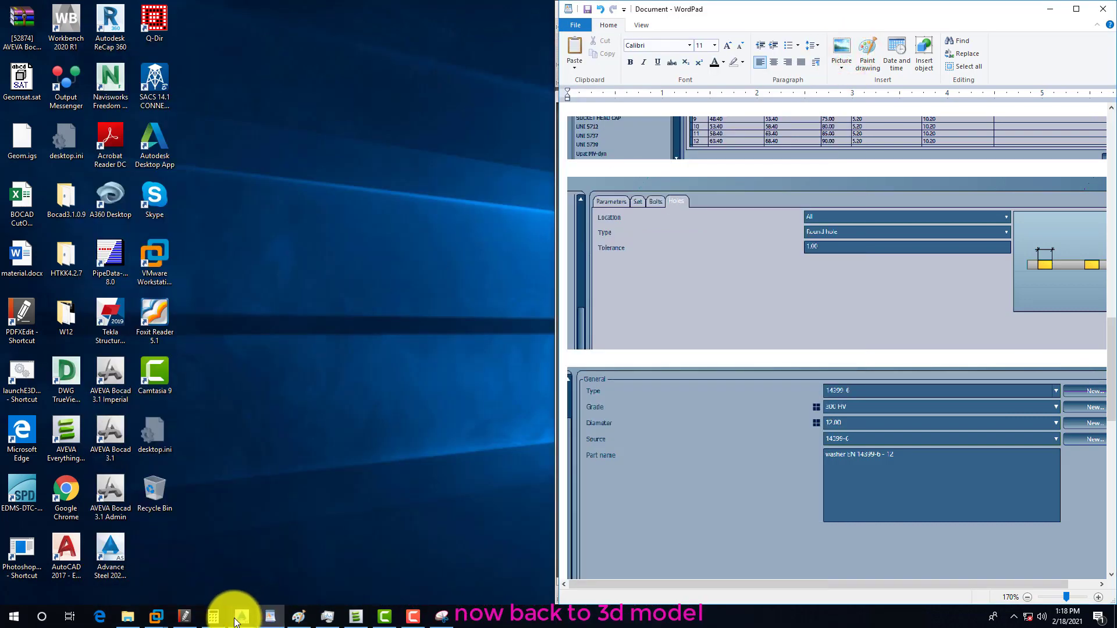
Switch to the TRANSMISSION TOWER-16-02-2021 model in Advance Steel and reload the bolt database
left_click(238, 615)
left_click(270, 579)
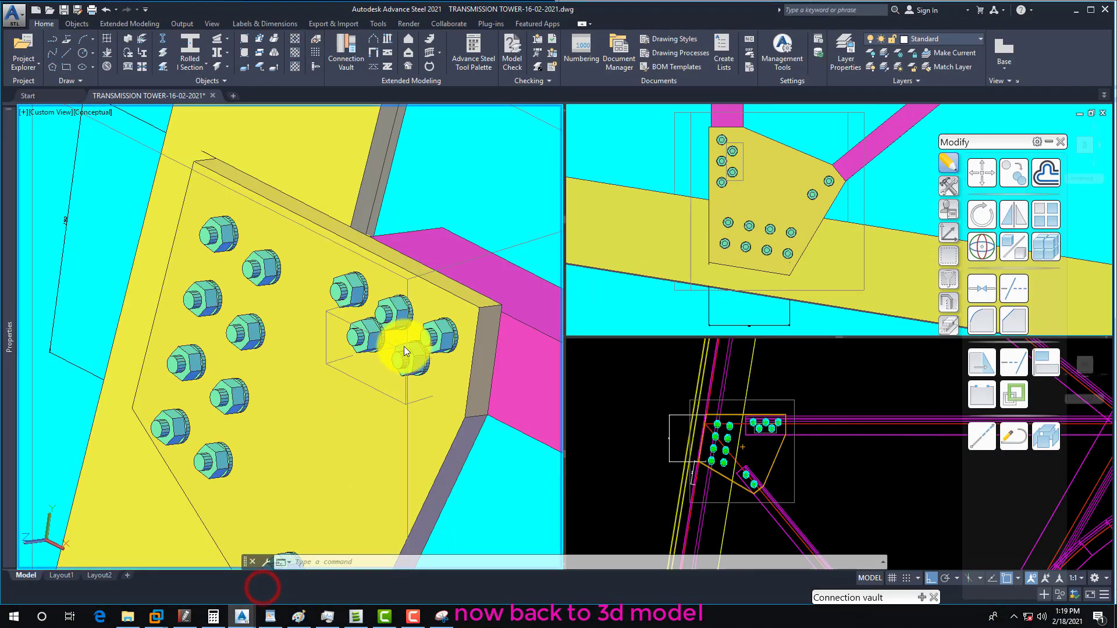
scroll(393, 222, "down", 2)
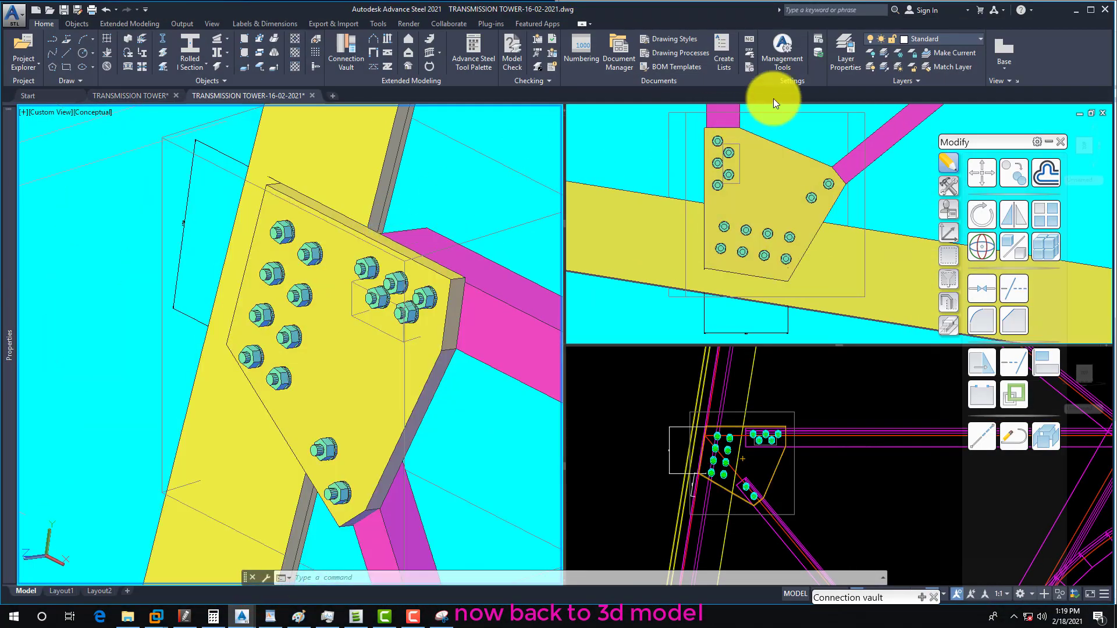
left_click(820, 54)
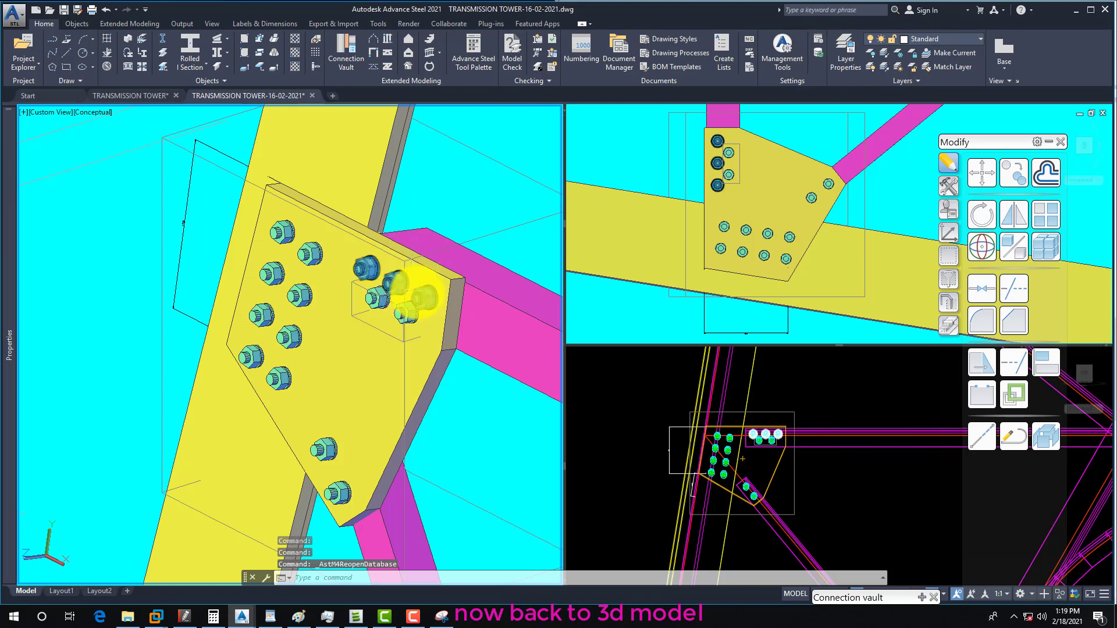
Open the gusset plate joint's properties from its upper-row bolts and set the bolt grade to 10.9
left_click(424, 291)
right_click(424, 292)
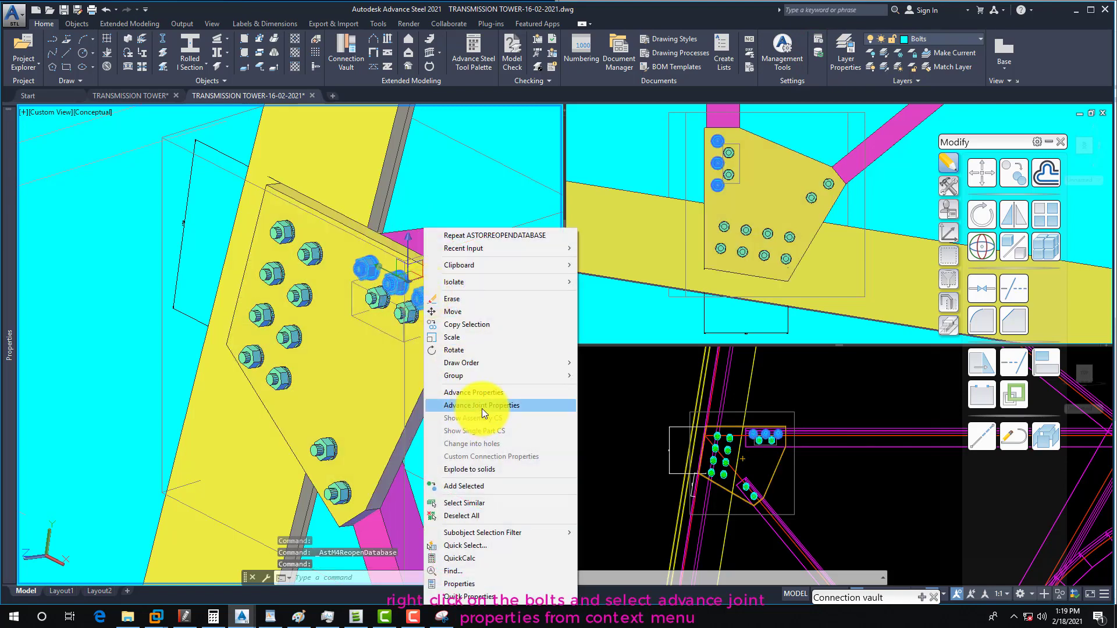
left_click(474, 405)
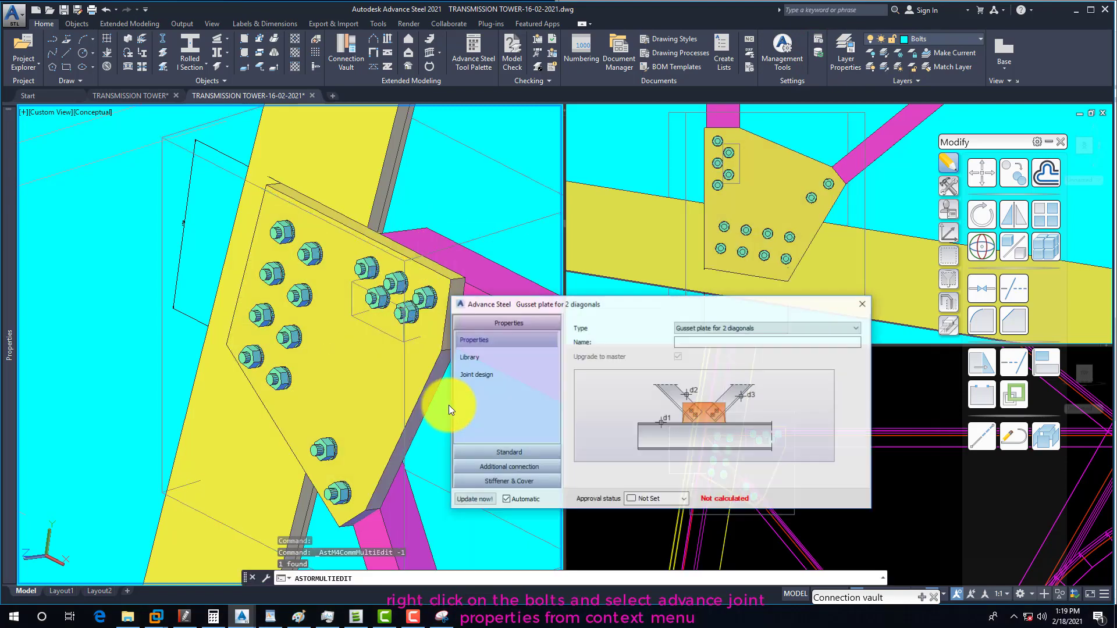
left_click(498, 448)
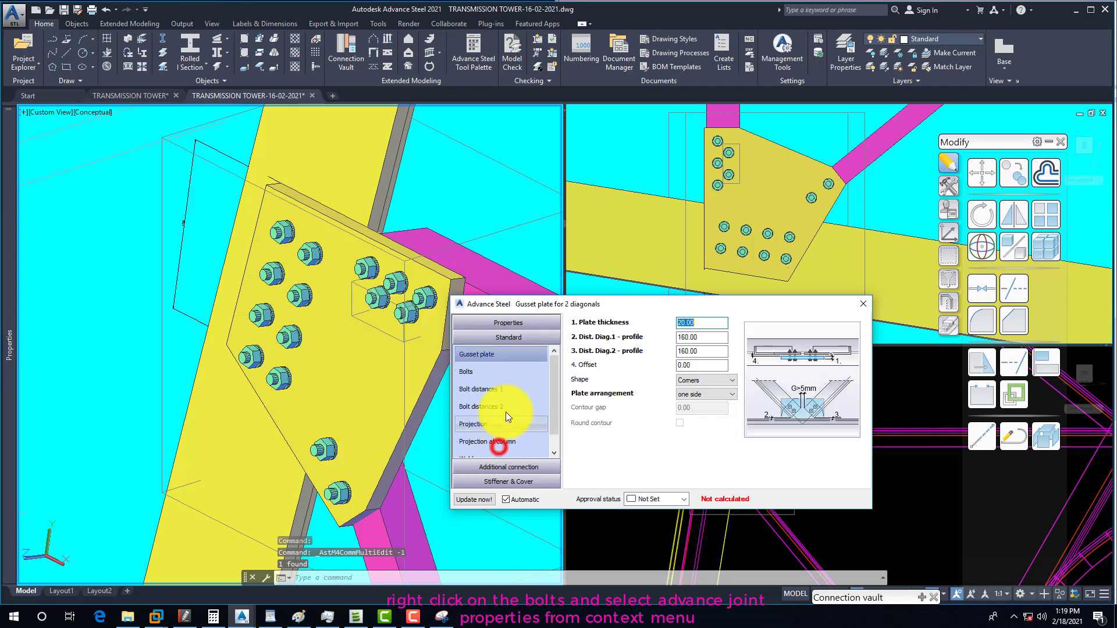
left_click(468, 372)
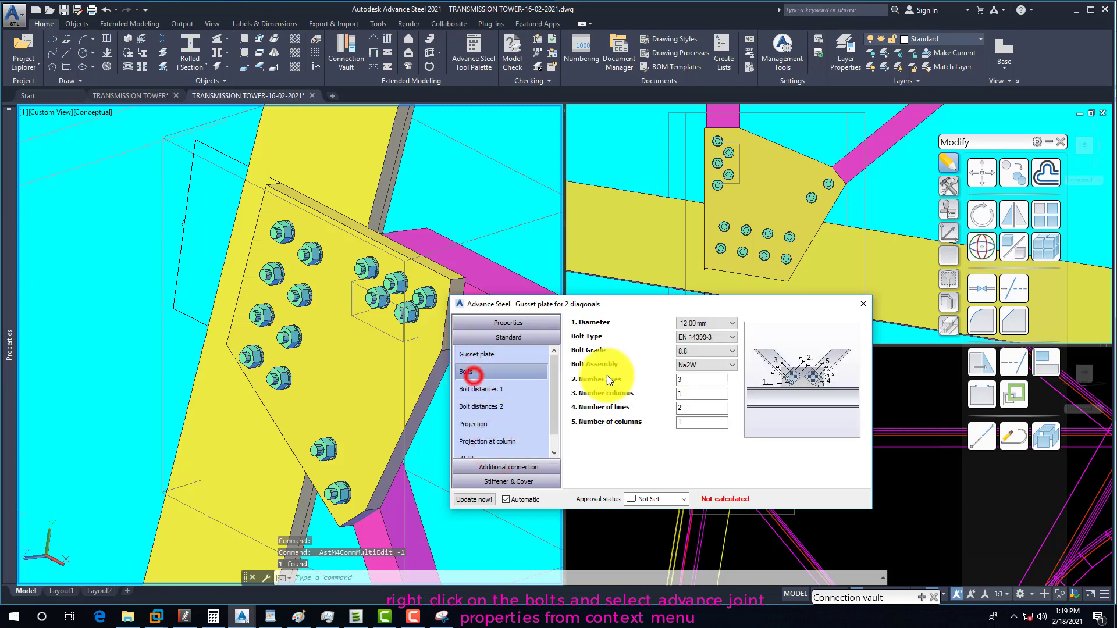
left_click(699, 352)
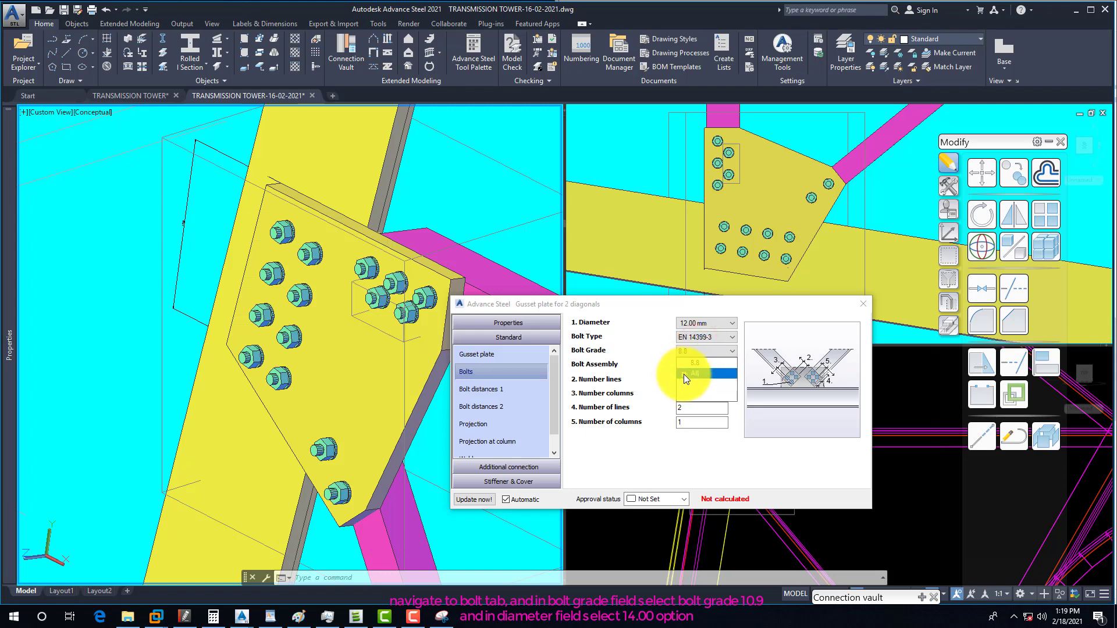
left_click(683, 375)
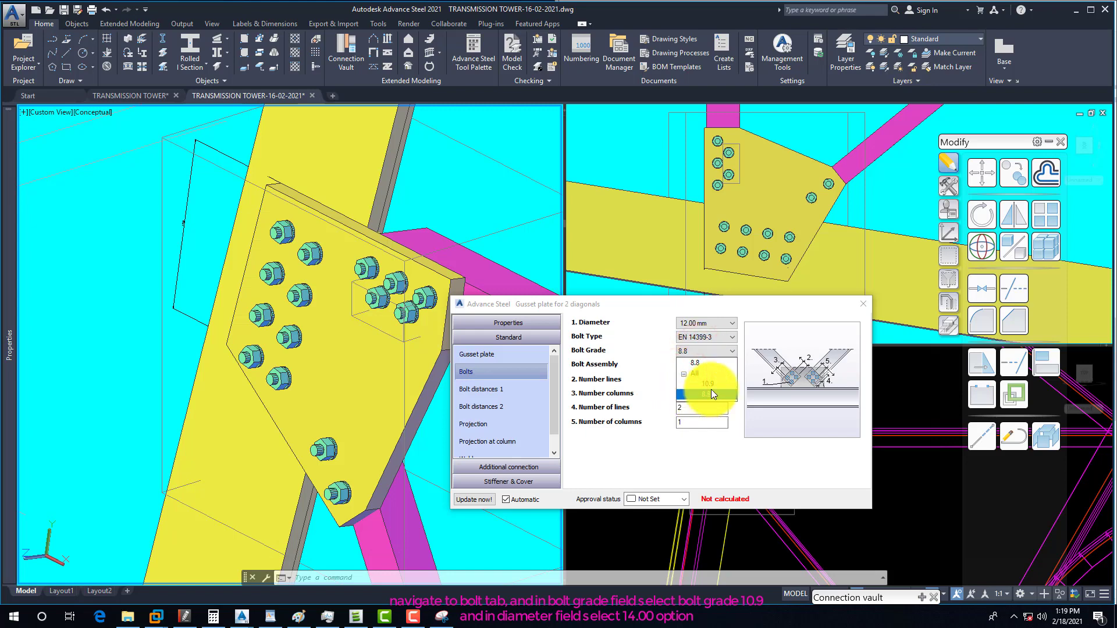
left_click(710, 386)
left_click(690, 365)
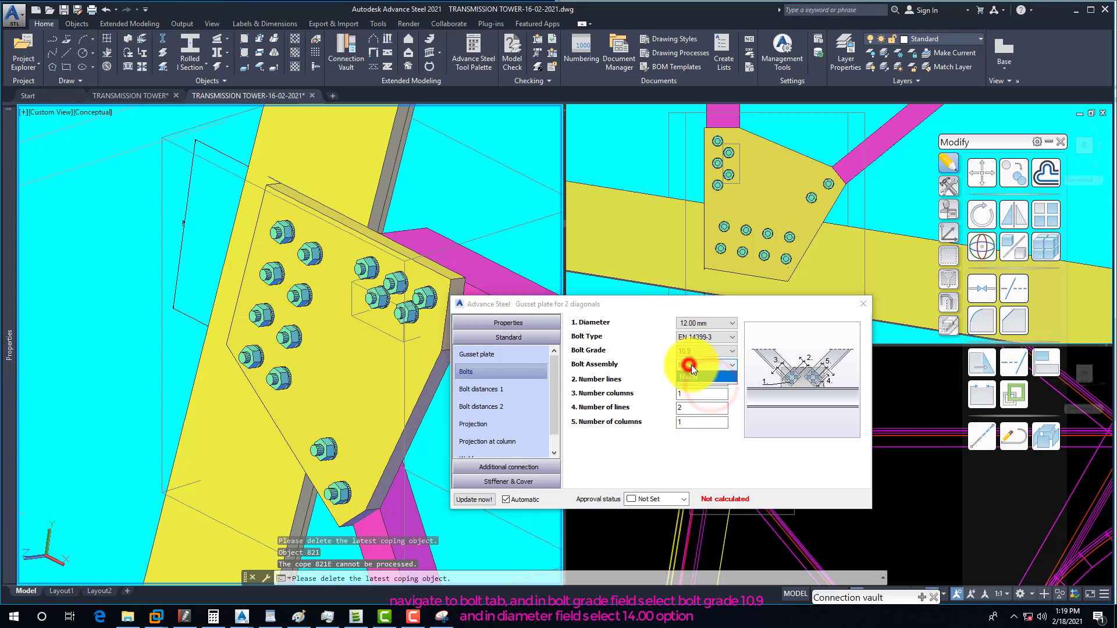
left_click(659, 363)
Set the gusset plate joint's bolt diameter to 14.00 mm
left_click(689, 323)
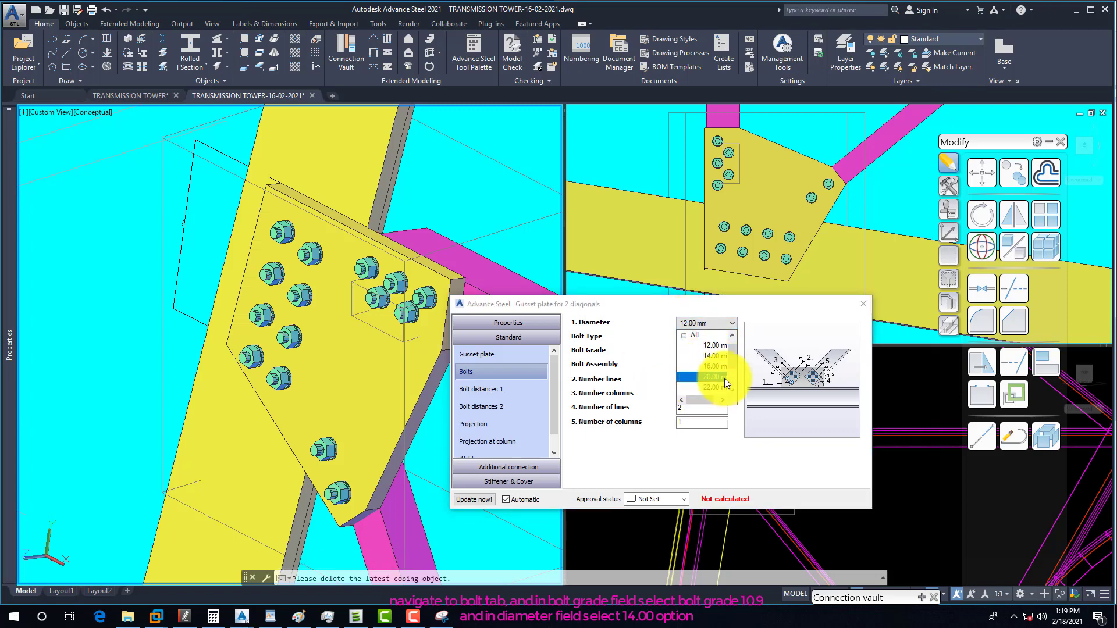
left_click_drag(727, 396, 739, 354)
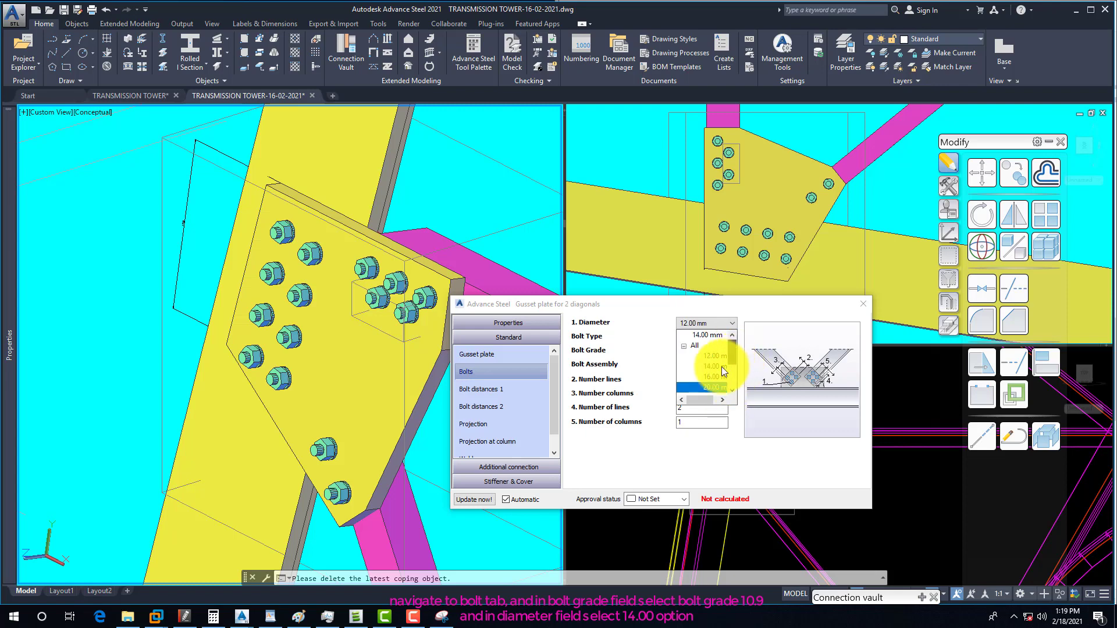
left_click(721, 367)
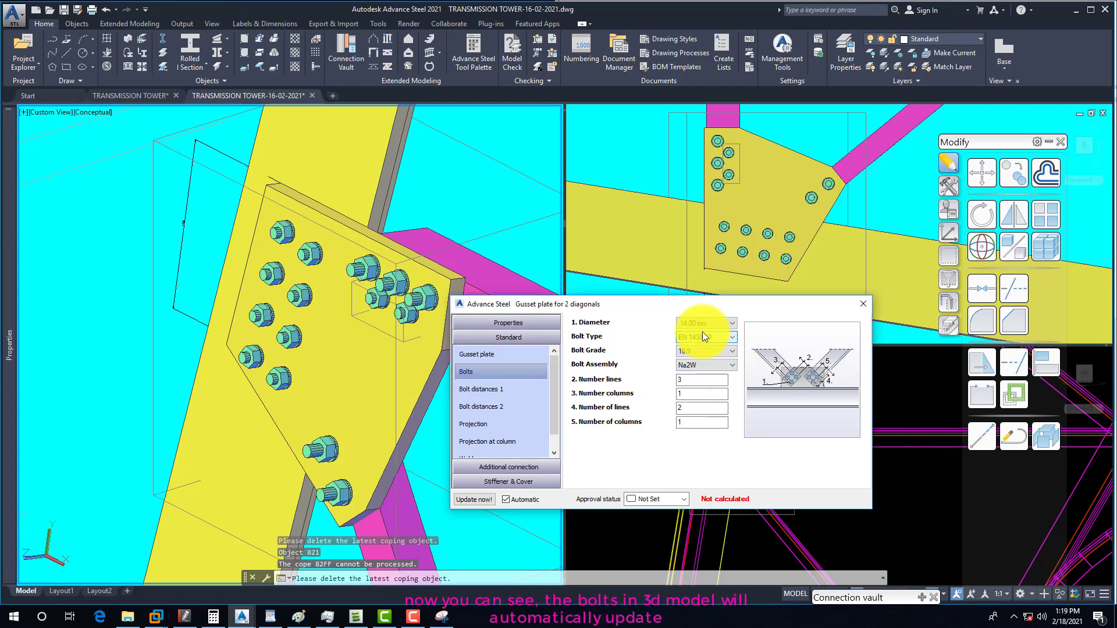
Inspect the gusset plate's bolts from both sides in the 3D model and close the joint properties
left_click(424, 211)
scroll(414, 293, "up", 1)
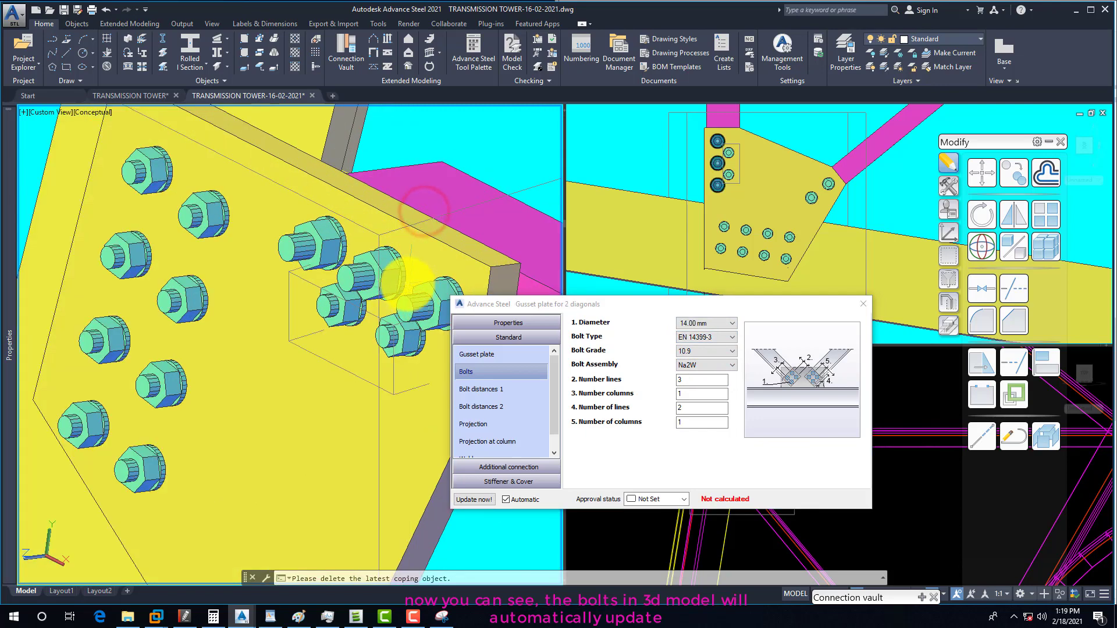
scroll(378, 274, "up", 3)
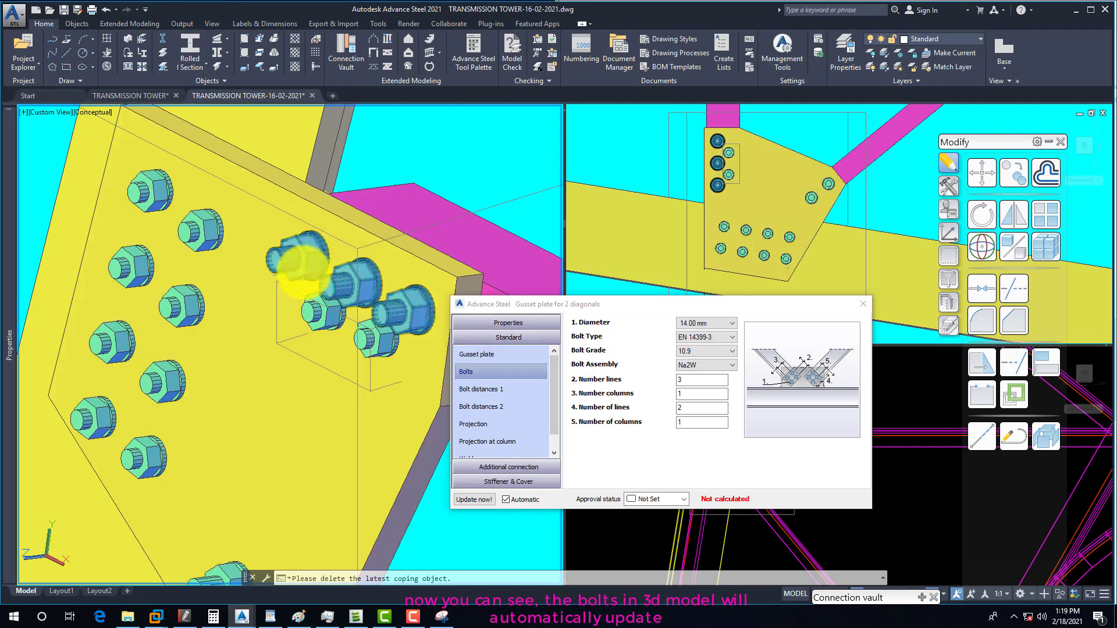
middle_click_drag(399, 270, 244, 355, "shift")
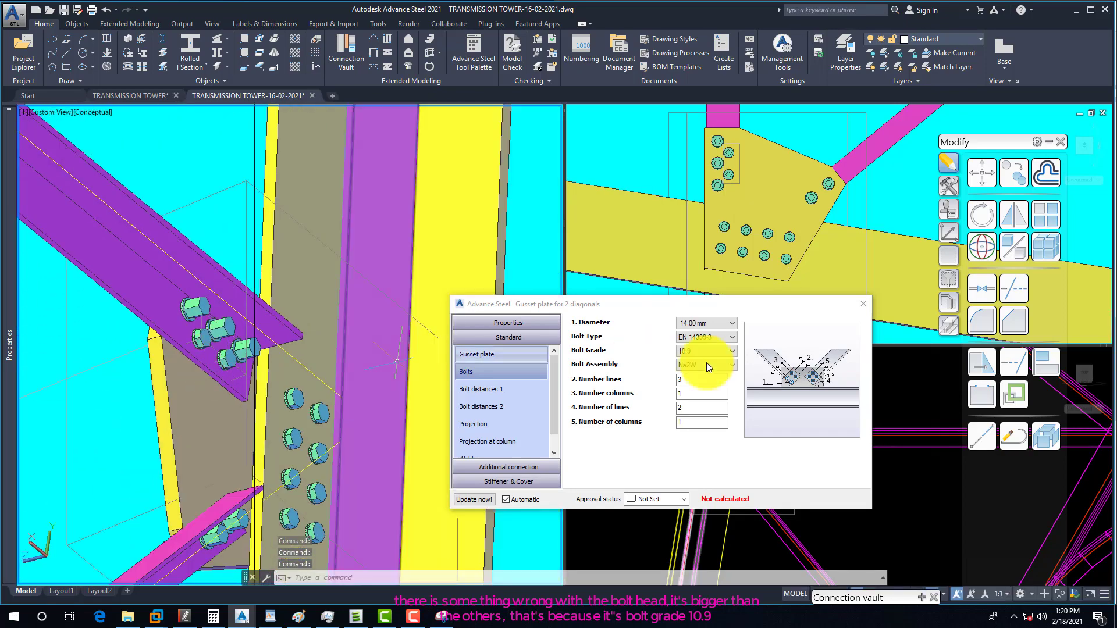
left_click(863, 304)
scroll(180, 307, "up", 5)
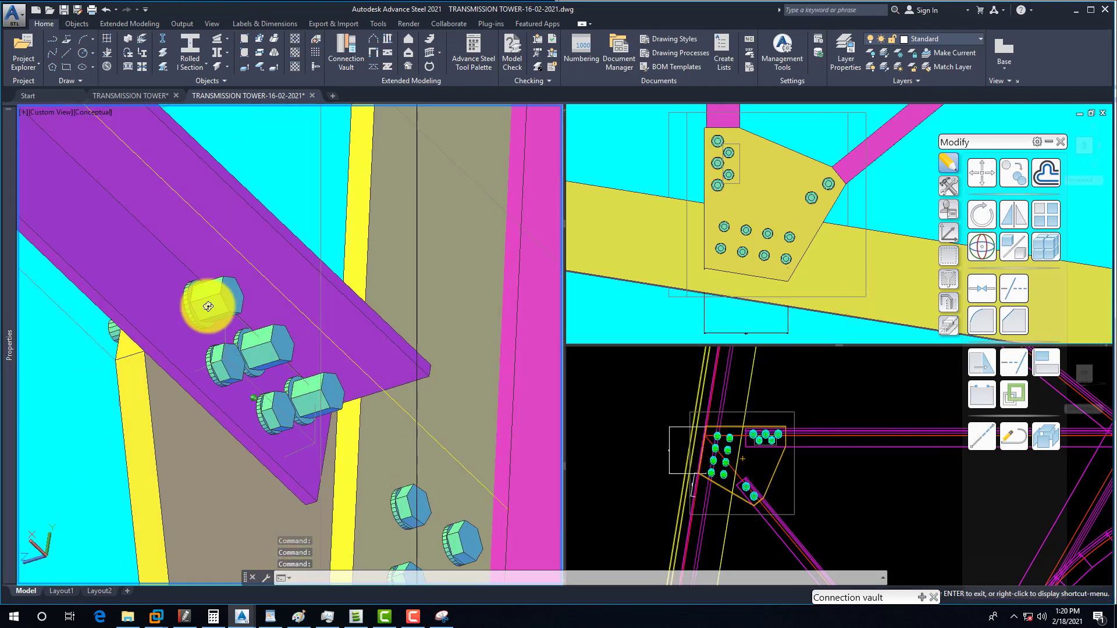
In Advance Steel Management Tools, display the EN 14399-3 grade 10.9 bolt definition for the 14.00 diameter
left_click(779, 56)
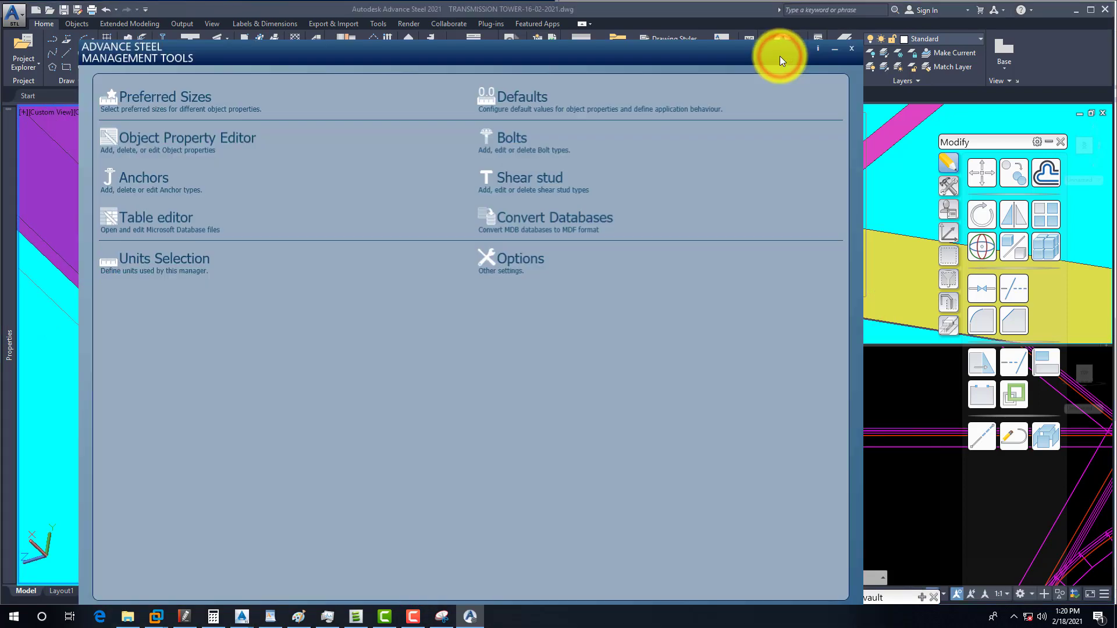
left_click(508, 145)
left_click(230, 109)
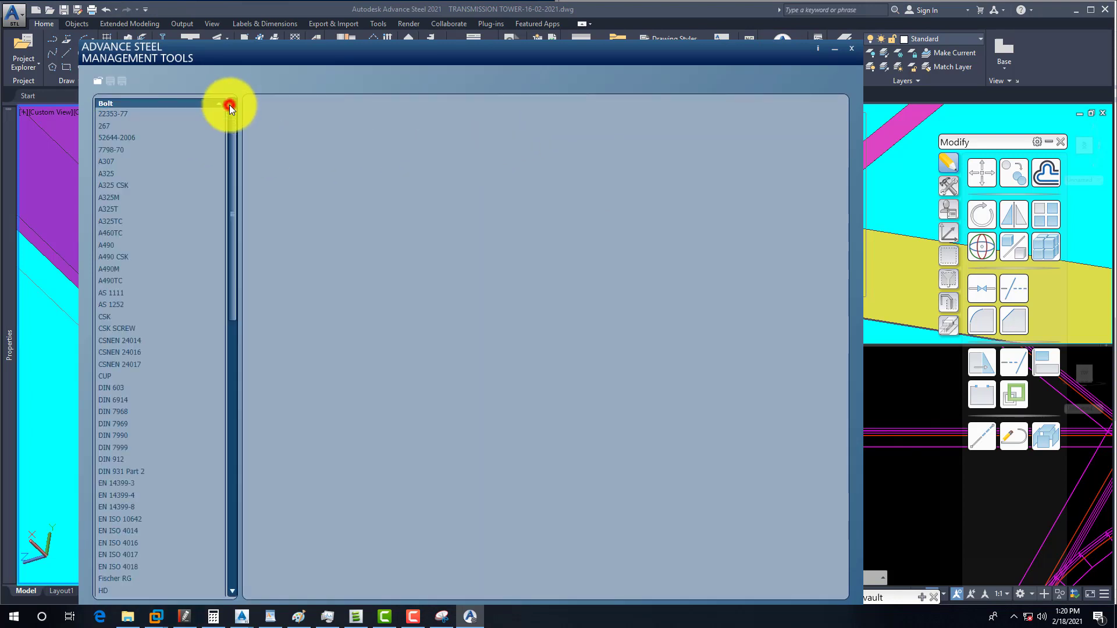
left_click(128, 483)
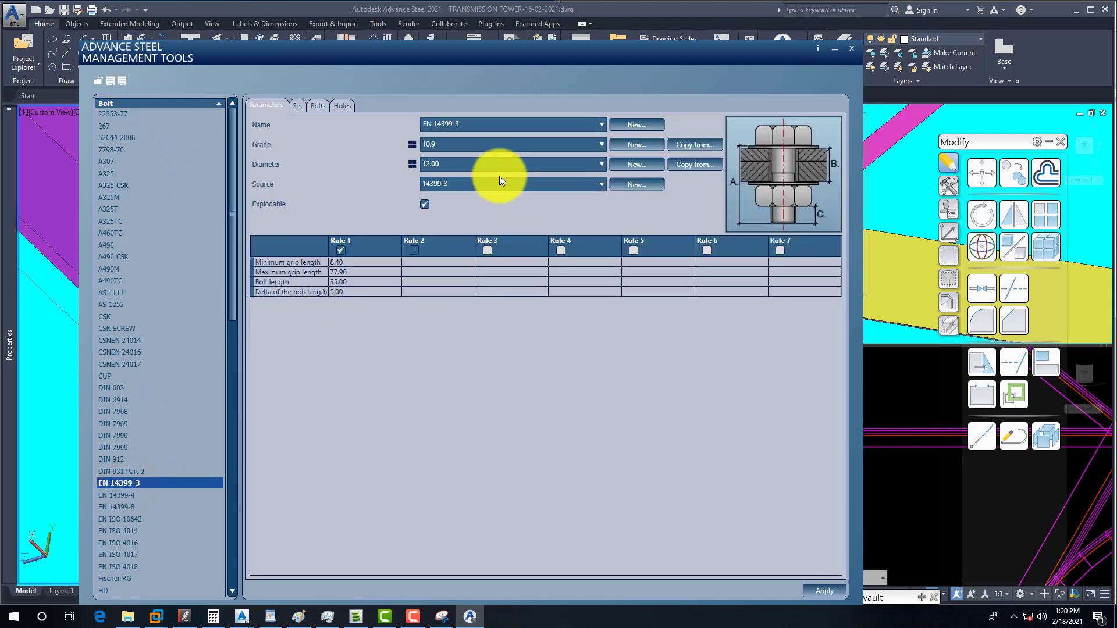
left_click(478, 163)
left_click(437, 197)
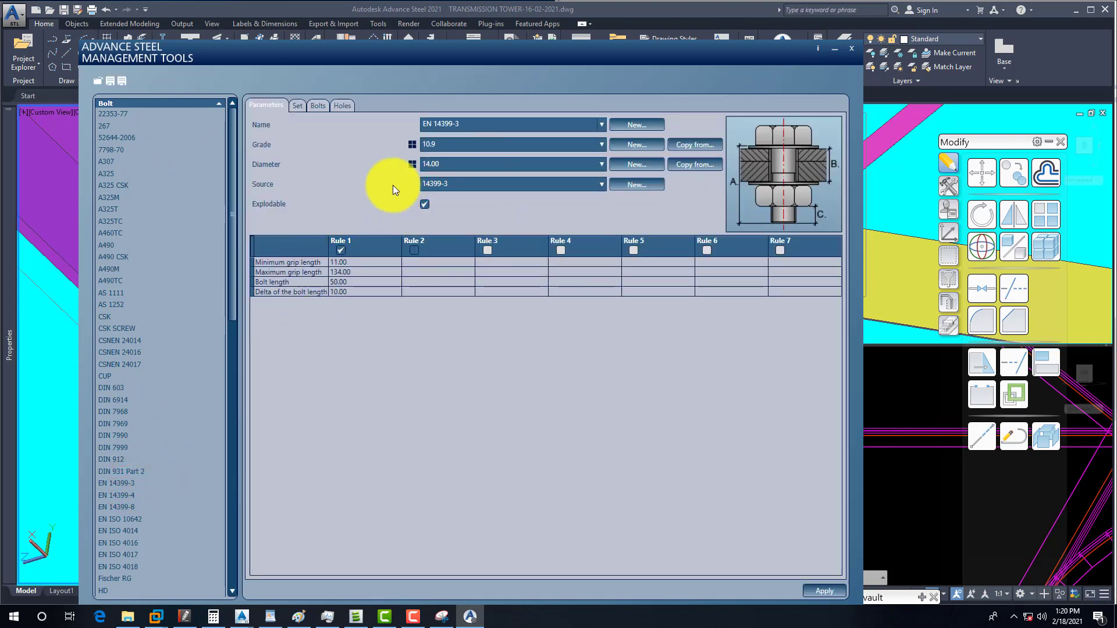
Review the 14 mm bolt's head dimensions, its washer and nut set and its grip length parameters
left_click(315, 105)
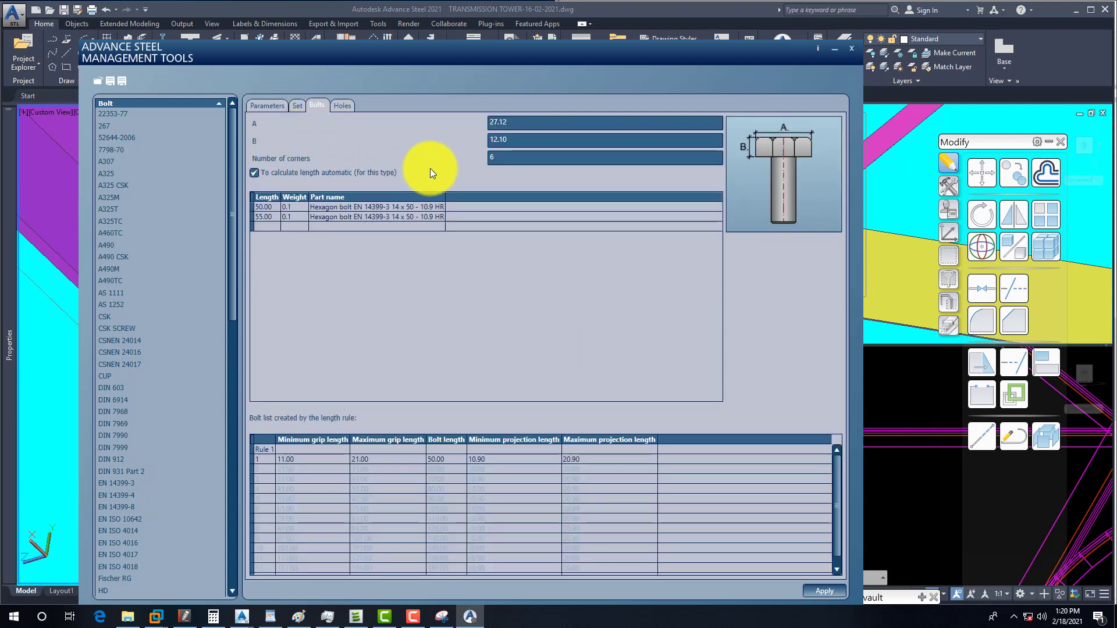
left_click(513, 140)
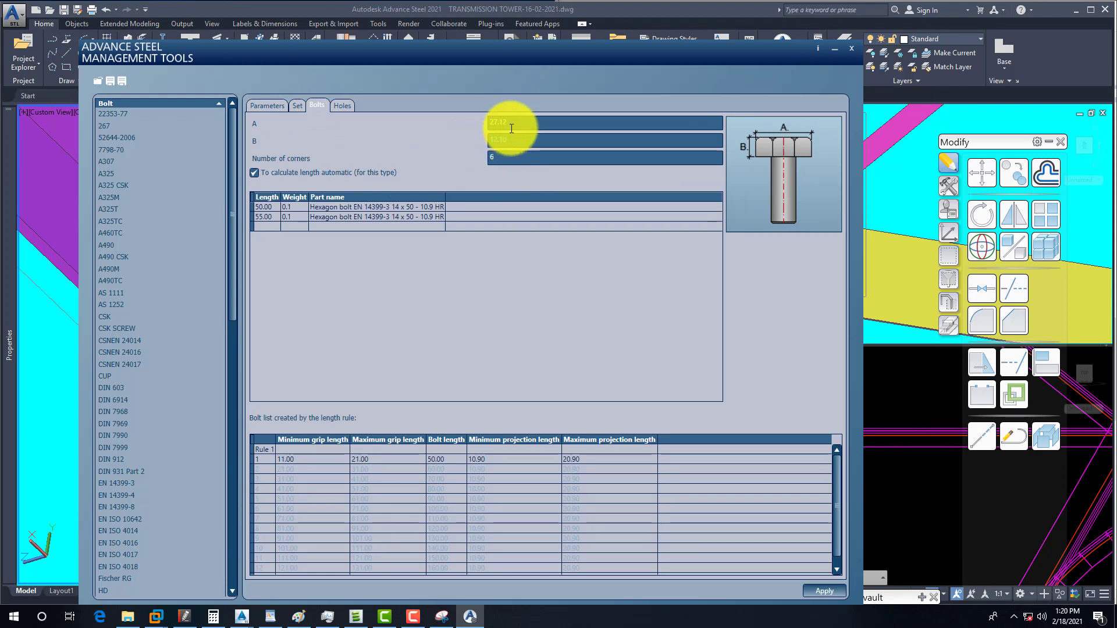
left_click(511, 125)
left_click(500, 154)
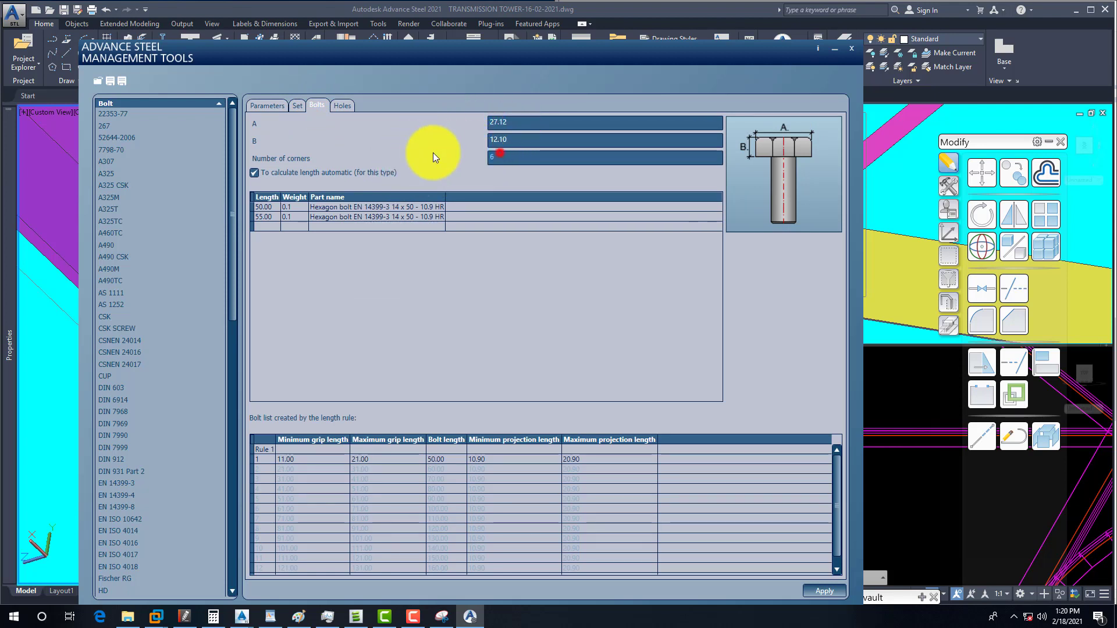
left_click(405, 208)
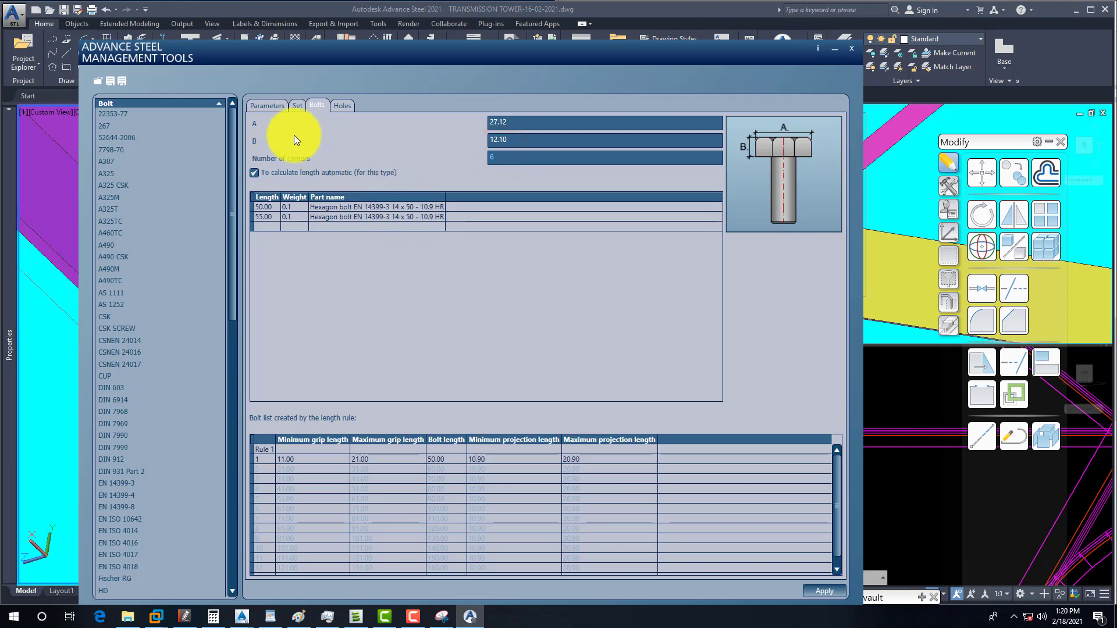
left_click(295, 106)
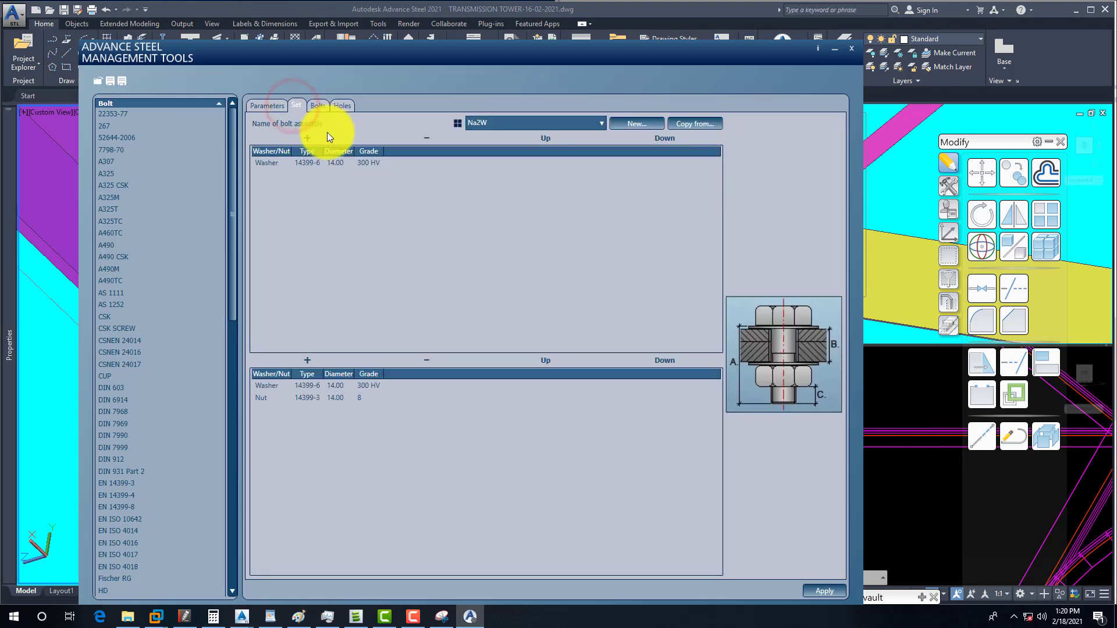
left_click(267, 107)
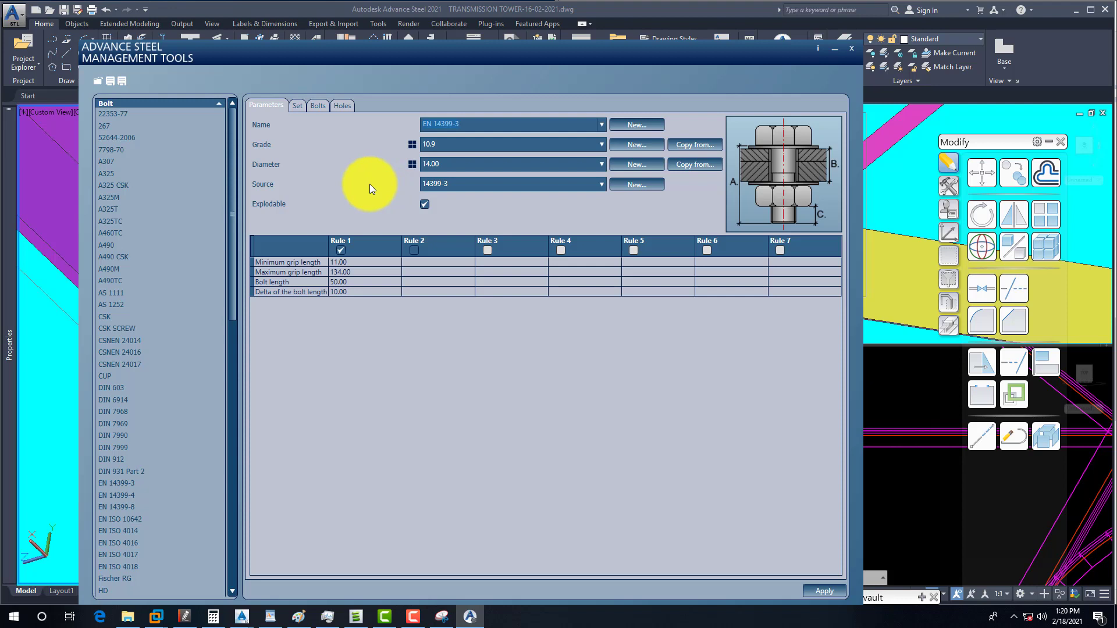
left_click(302, 107)
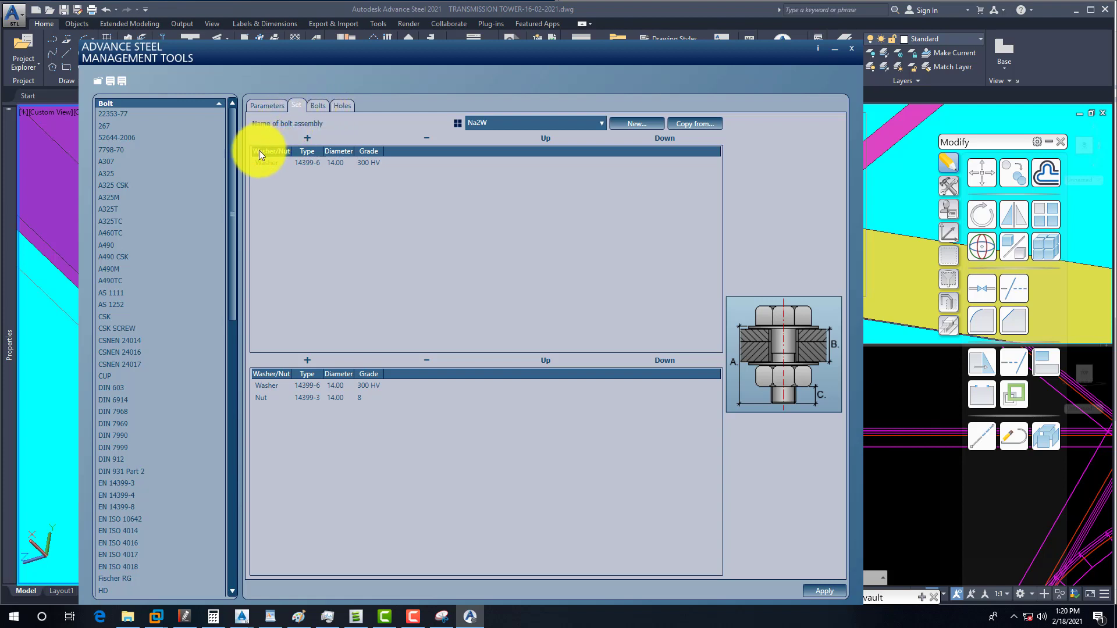
Check the geometry of the 14399-3 grade 10 nut with 14.00 diameter, and close Advance Steel Management Tools
left_click_drag(233, 185, 225, 154)
left_click(217, 106)
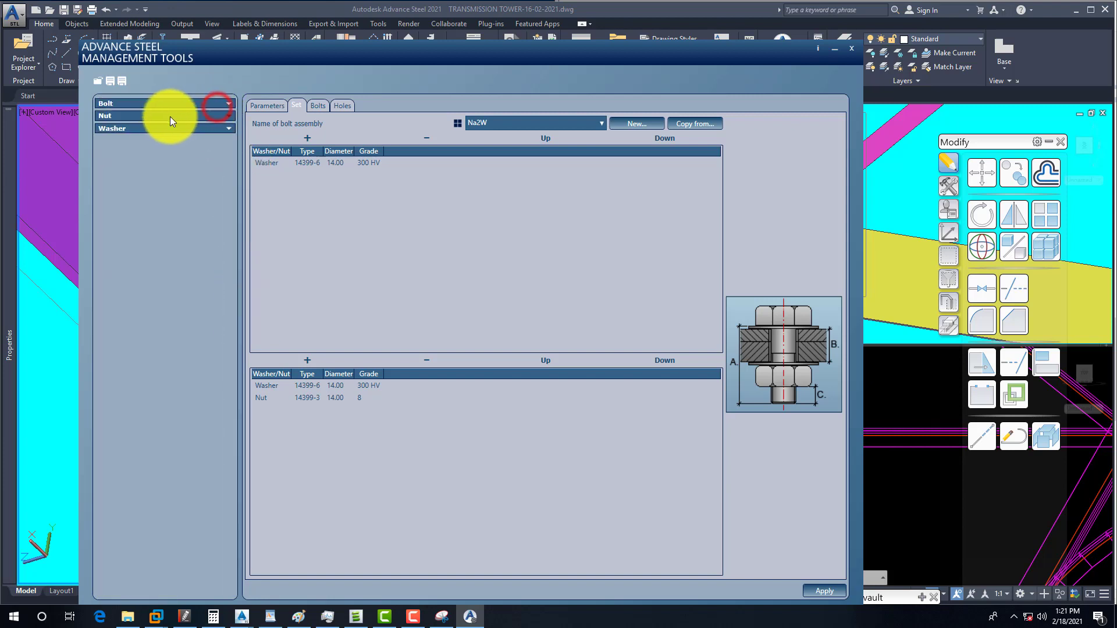
left_click(227, 115)
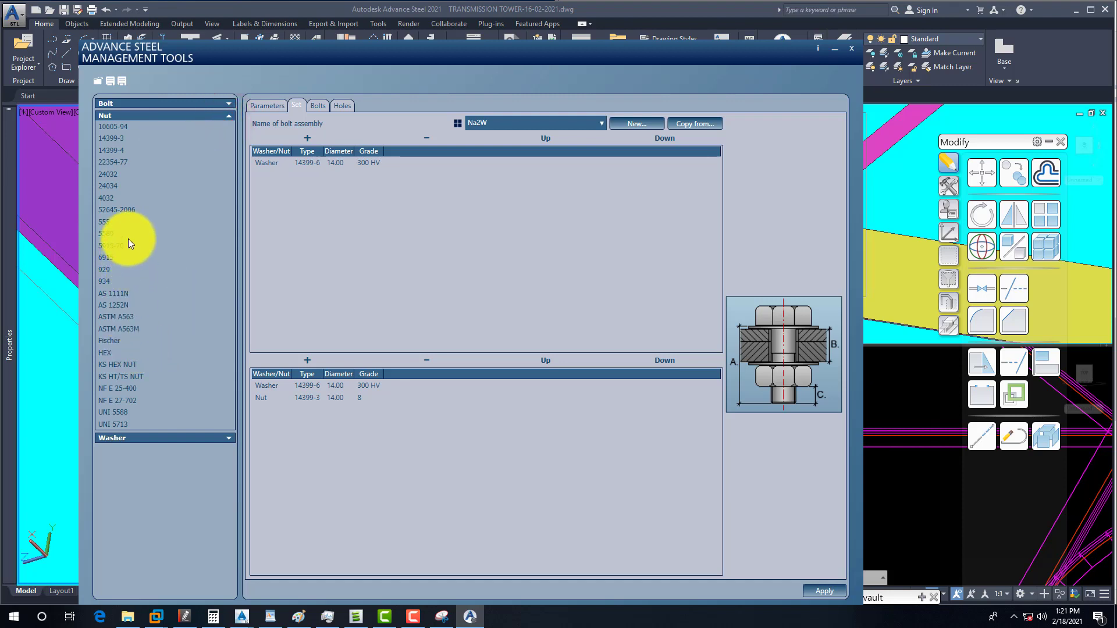
left_click(116, 138)
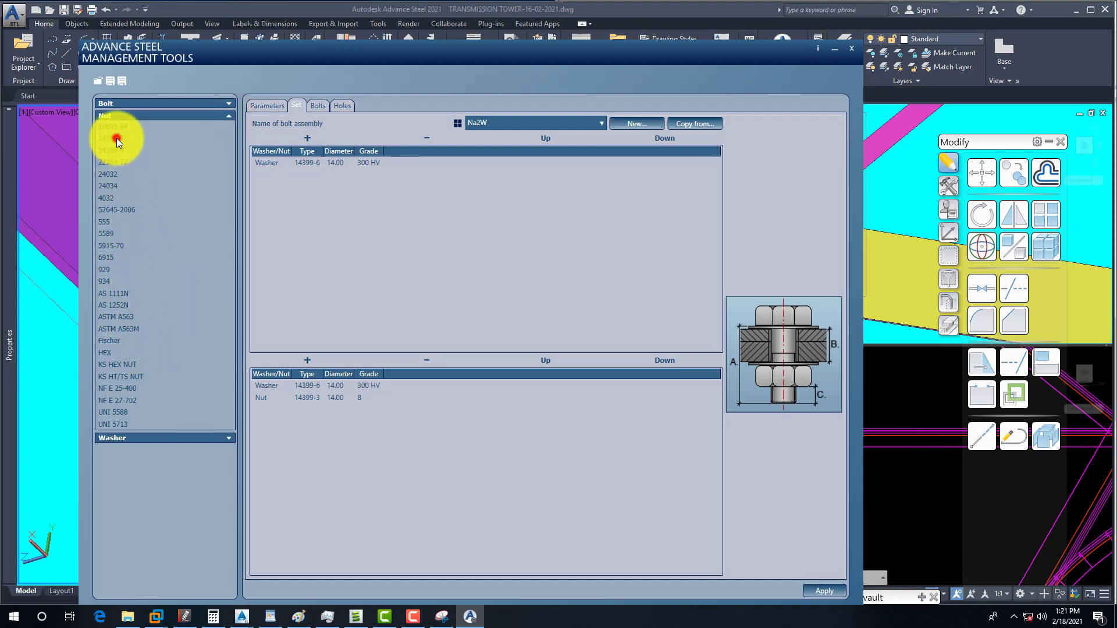
left_click(524, 152)
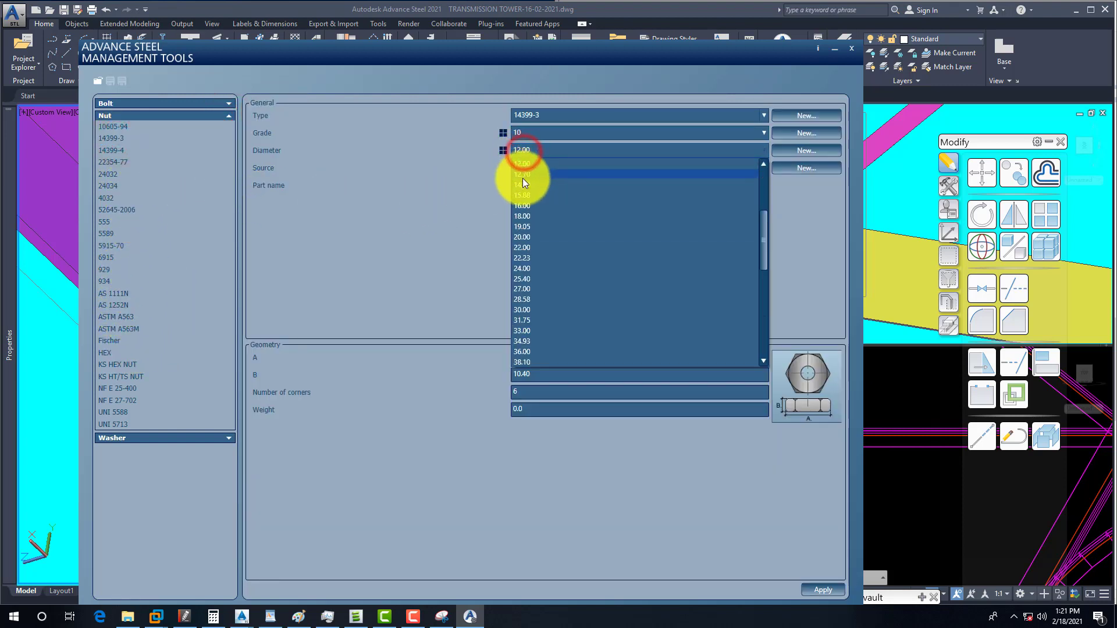
left_click(519, 184)
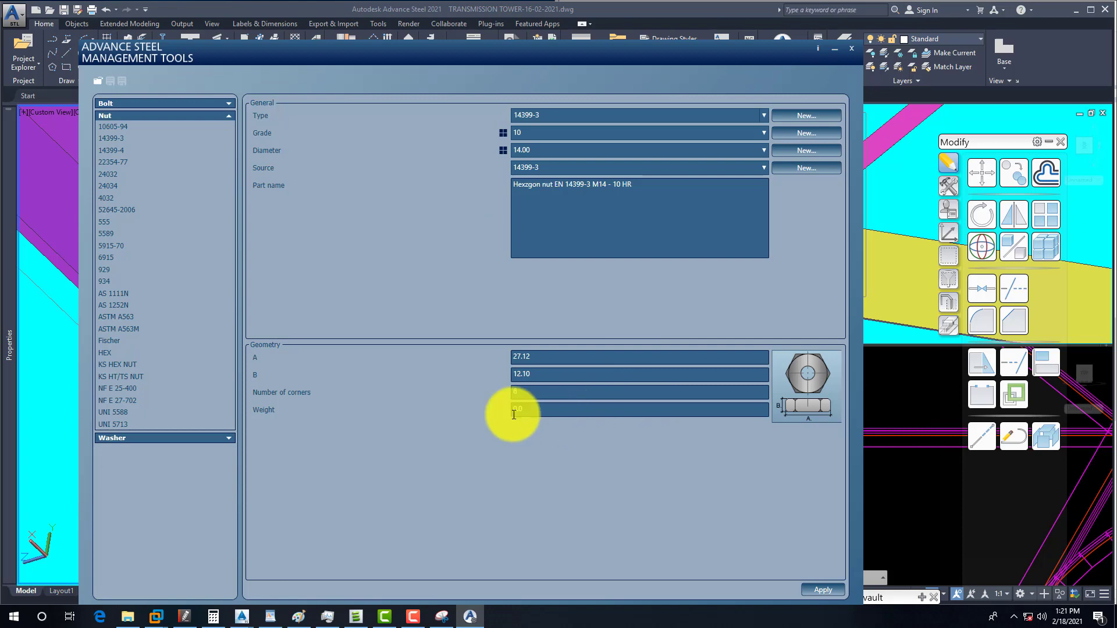
left_click(851, 48)
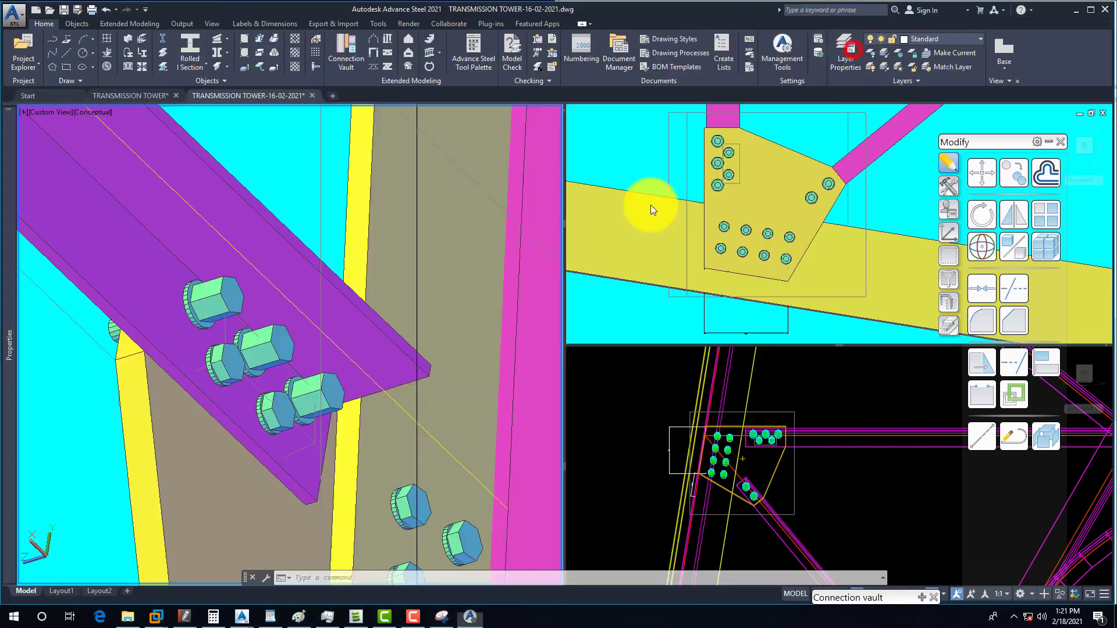
Open the Advance properties of the lower bolt row that fastens the upper angle to the gusset plate
scroll(224, 354, "down", 4)
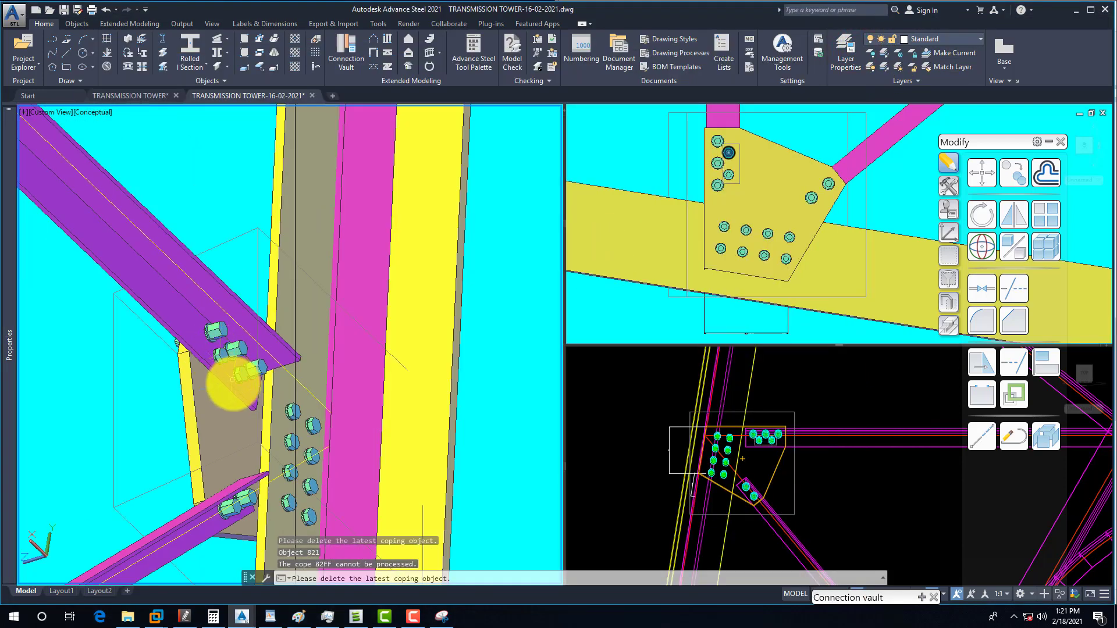
middle_click_drag(212, 387, 186, 437, "shift")
scroll(209, 372, "up", 4)
middle_click_drag(209, 372, 200, 194, "shift")
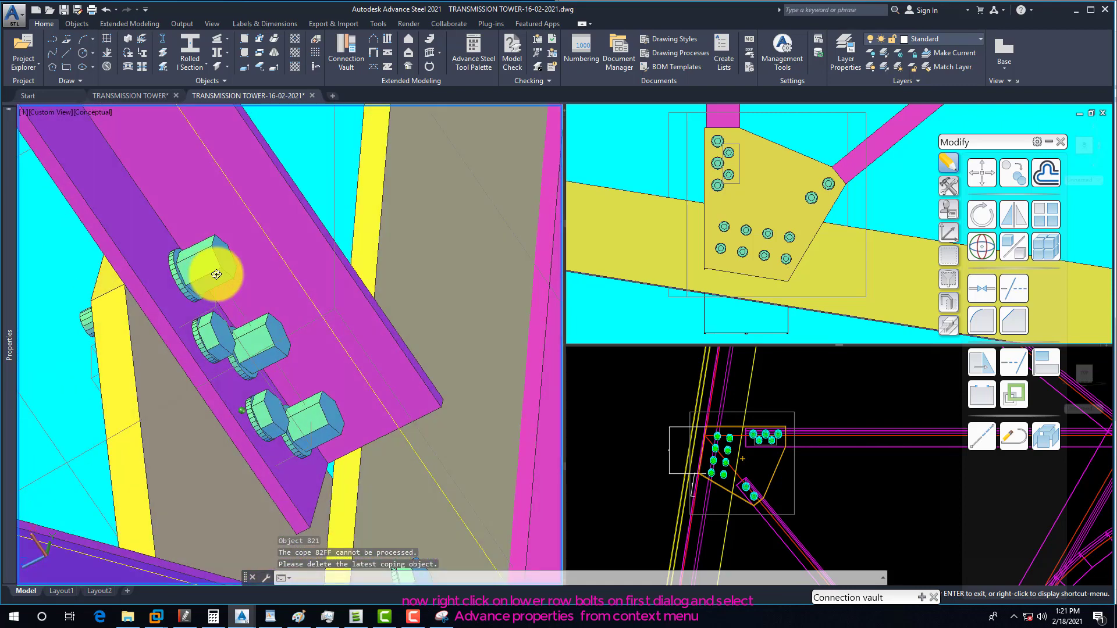
left_click(194, 337)
right_click(205, 337)
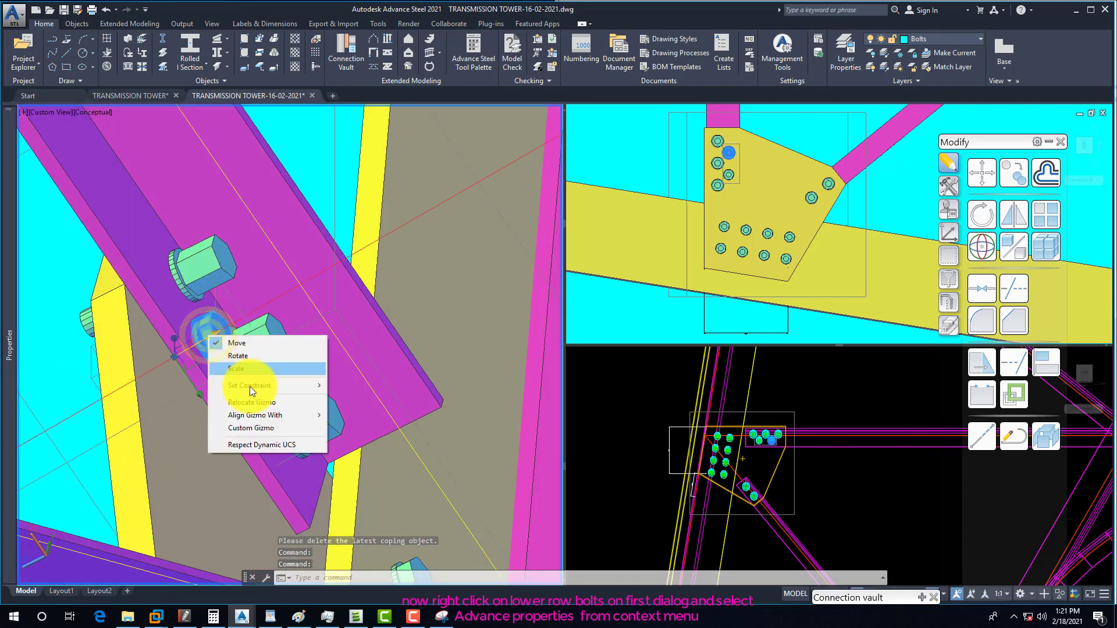
left_click(219, 344)
right_click(230, 337)
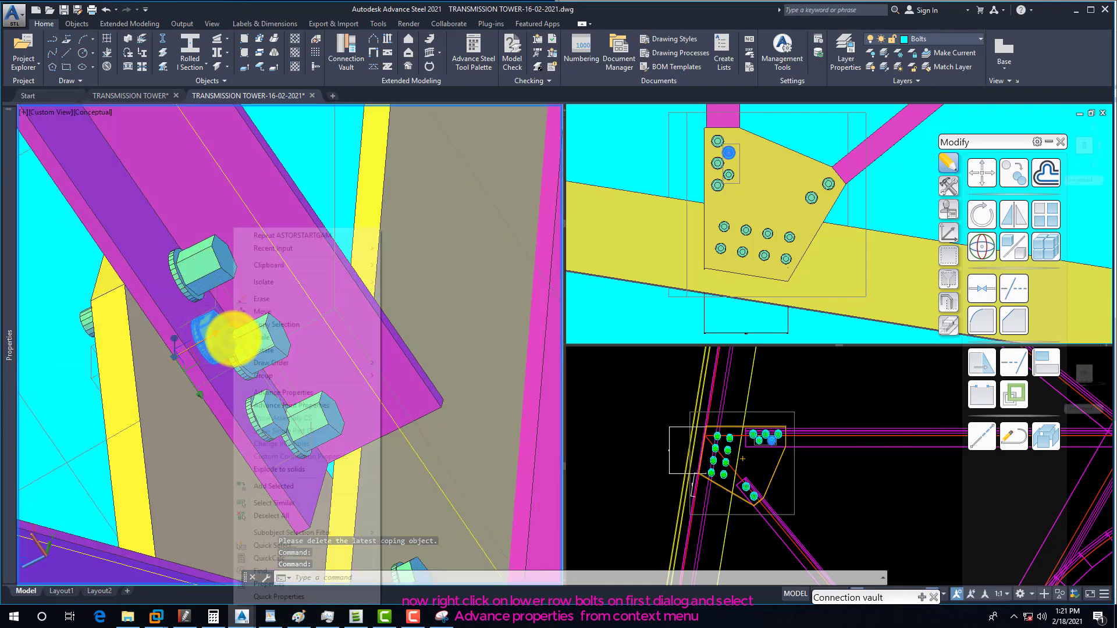
left_click(274, 392)
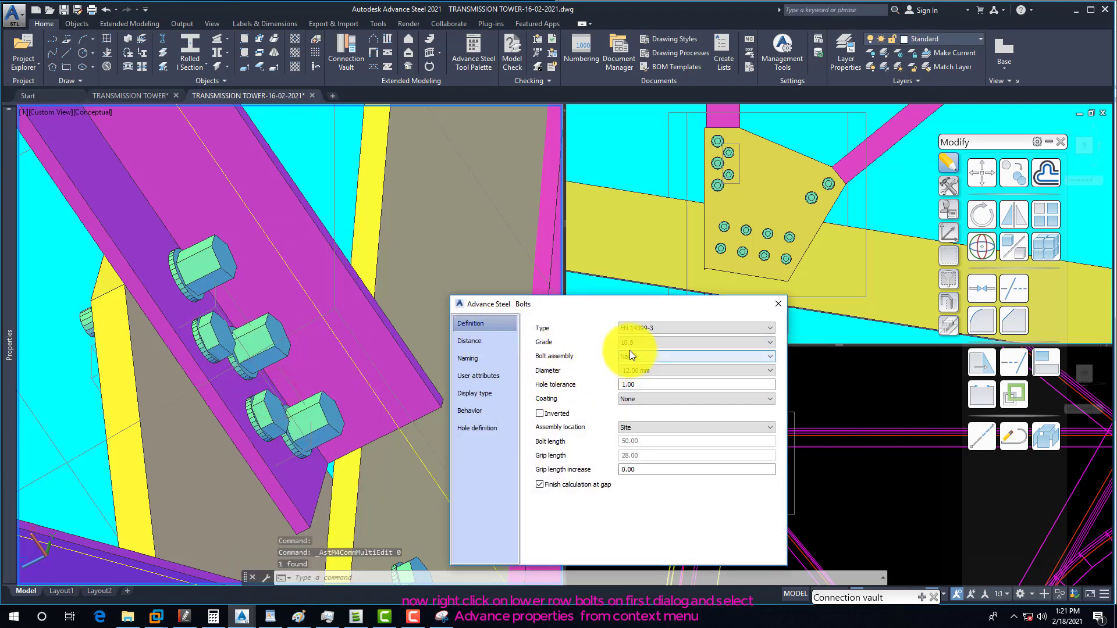
Set this bolt row to grade 10.9 with a 14.00 mm diameter, and close its properties
left_click(634, 343)
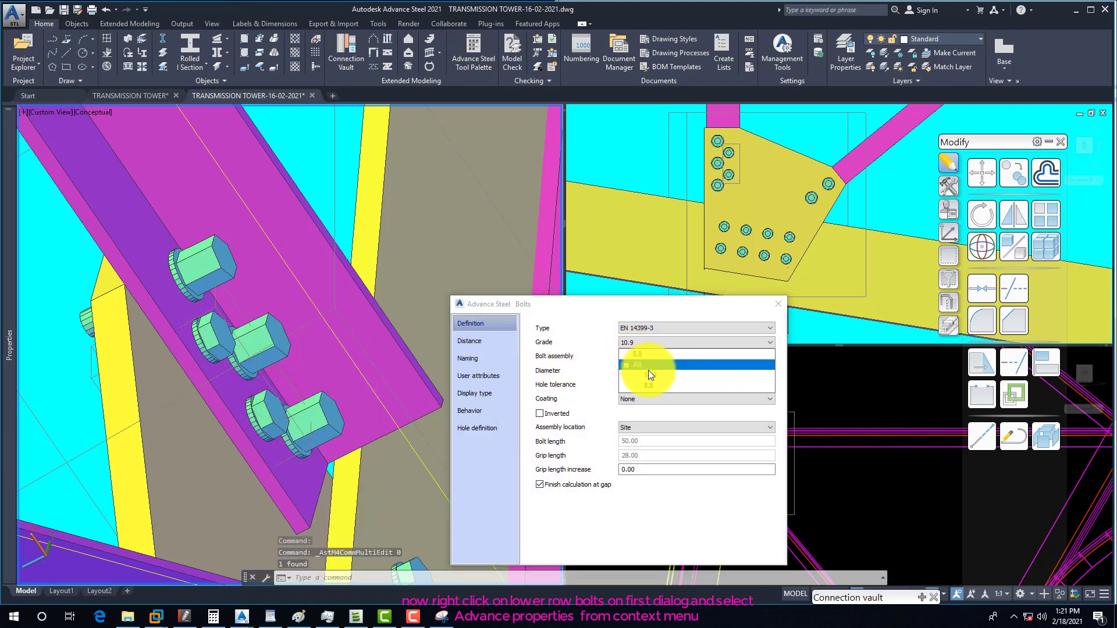
left_click(648, 373)
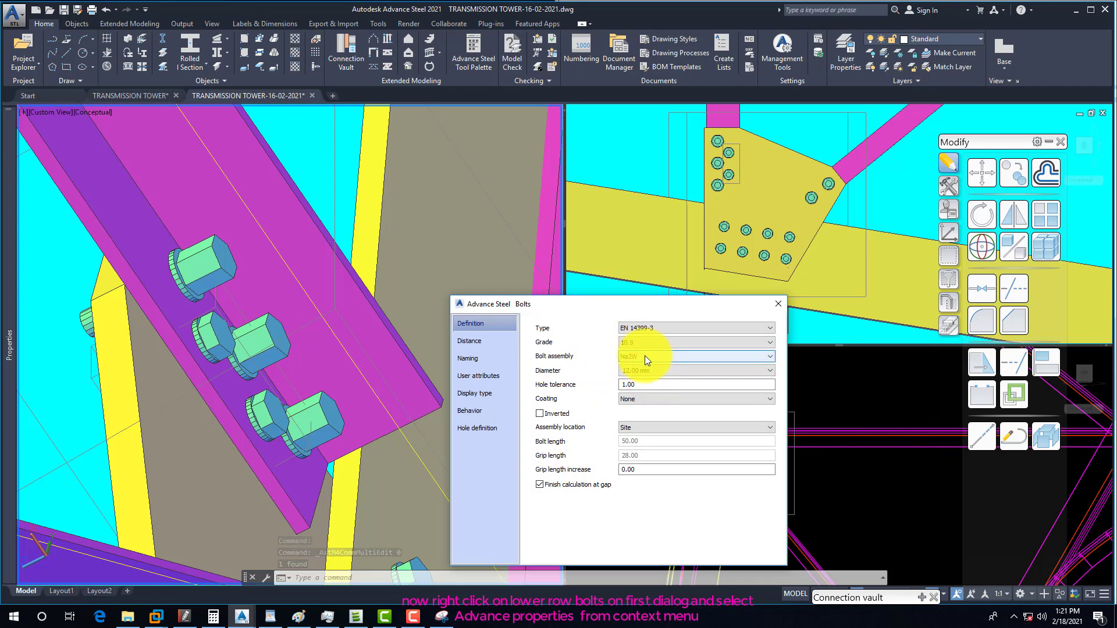
left_click(635, 370)
left_click(660, 402)
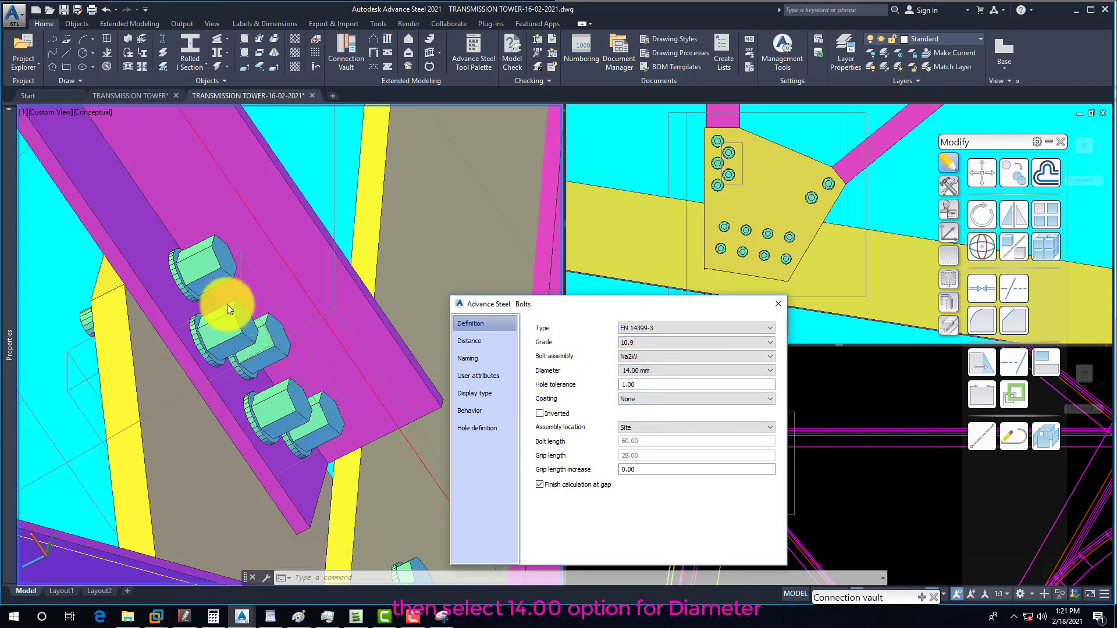
left_click(778, 305)
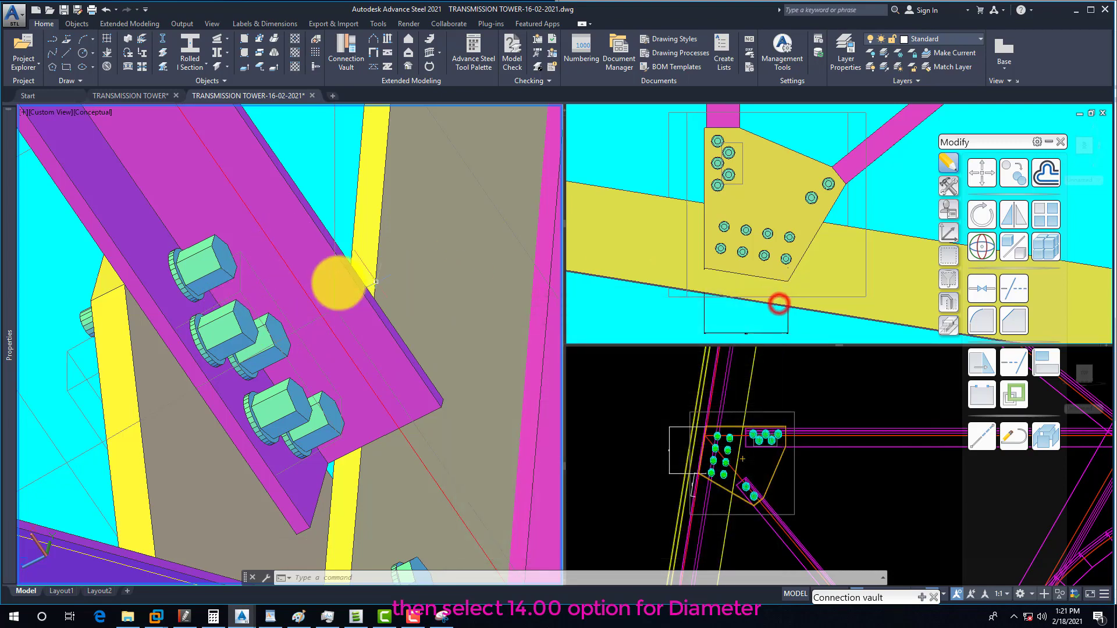
Open the gusset plate's joint properties from the bolts on the tower's main leg
scroll(219, 291, "down", 4)
middle_click_drag(235, 354, 198, 405, "shift")
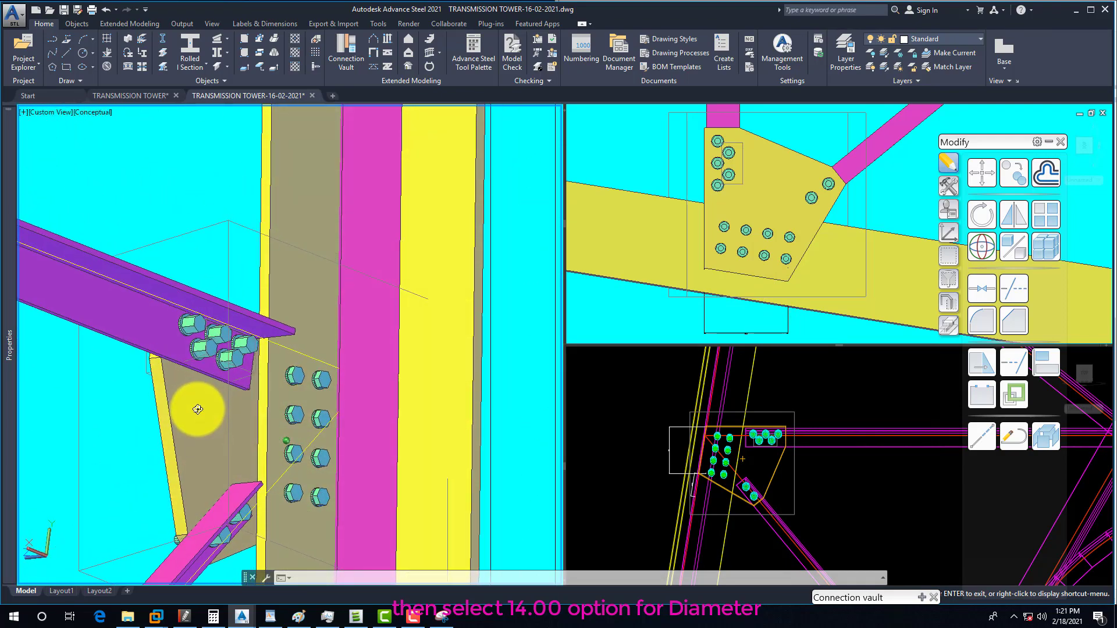
scroll(187, 332, "up", 5)
middle_click_drag(224, 280, 242, 200, "shift")
scroll(256, 328, "down", 3)
middle_click_drag(256, 329, 404, 504, "shift")
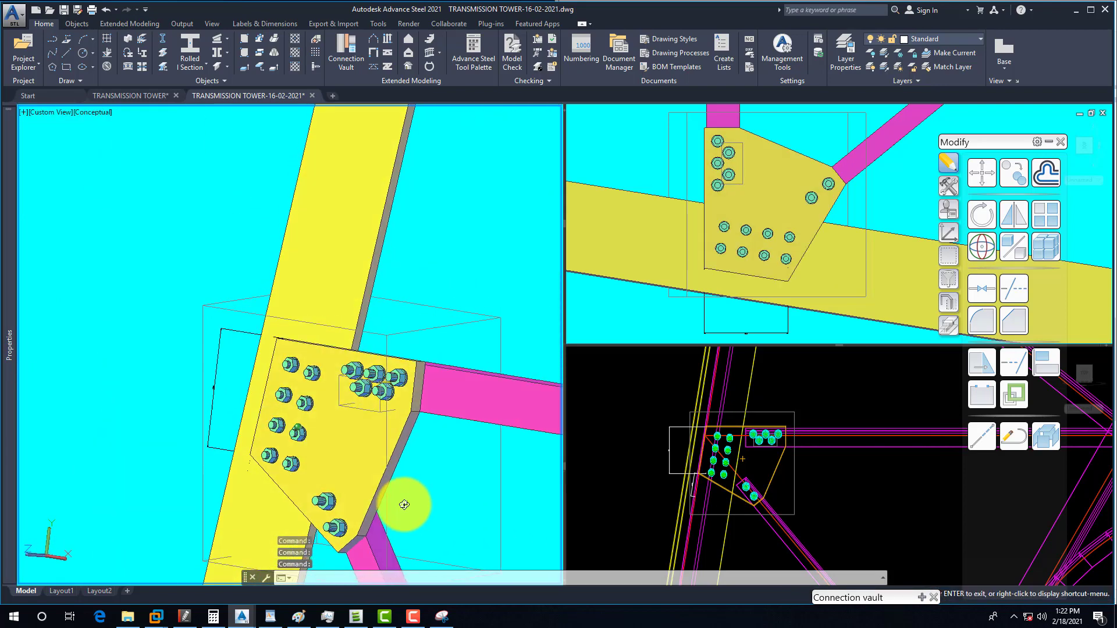
scroll(337, 490, "up", 2)
left_click(283, 409)
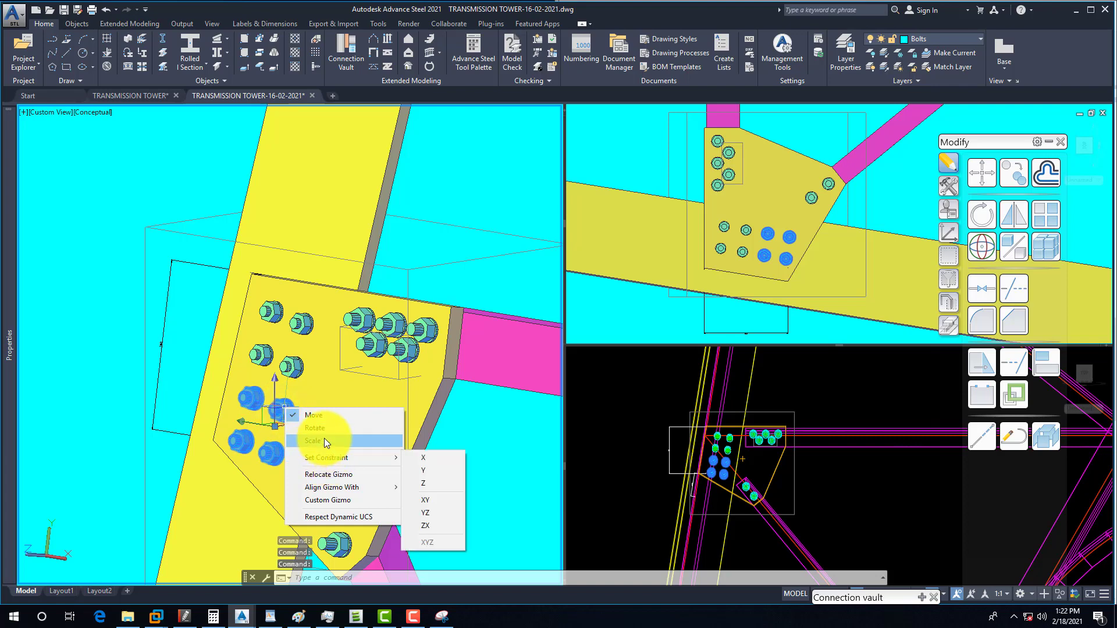
right_click(152, 343)
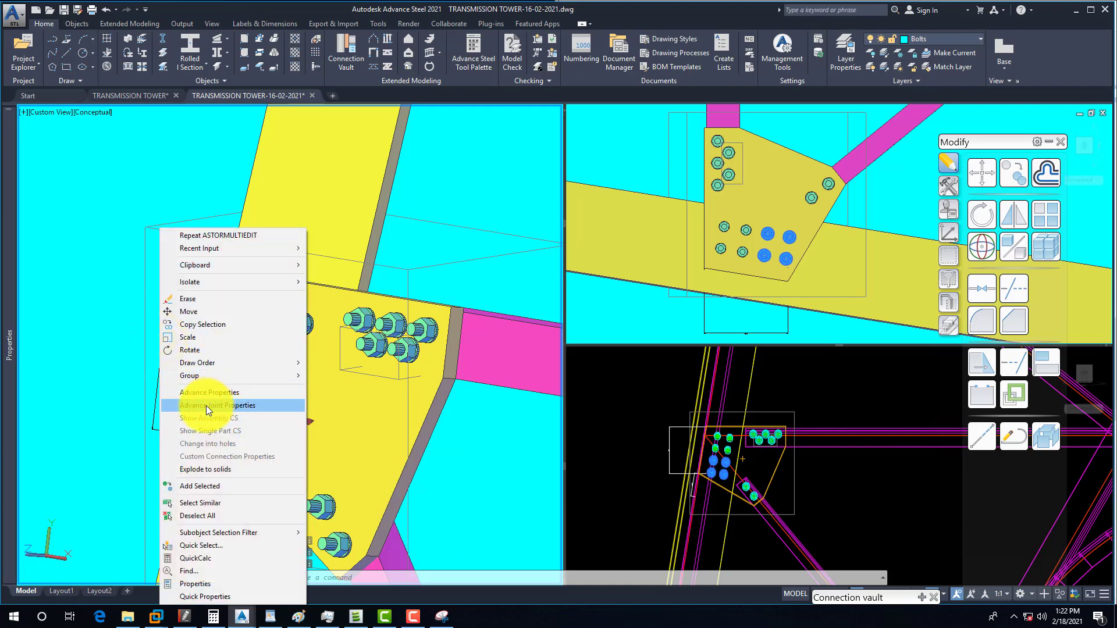
left_click(205, 405)
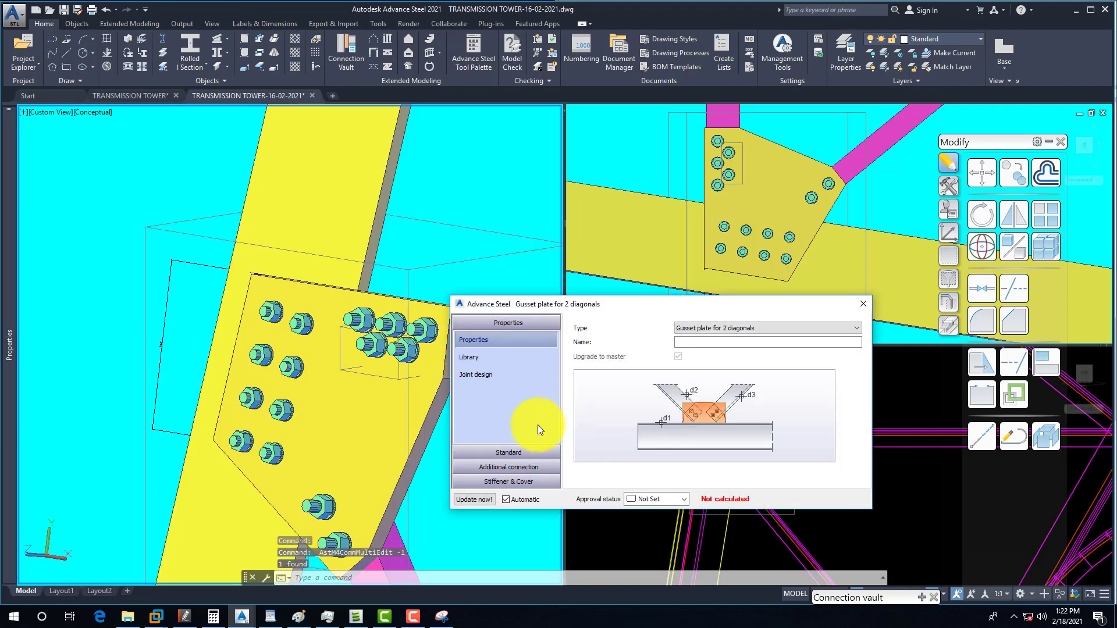
Choose grade 10.9 for the joint's standard bolts
left_click(501, 453)
left_click(479, 373)
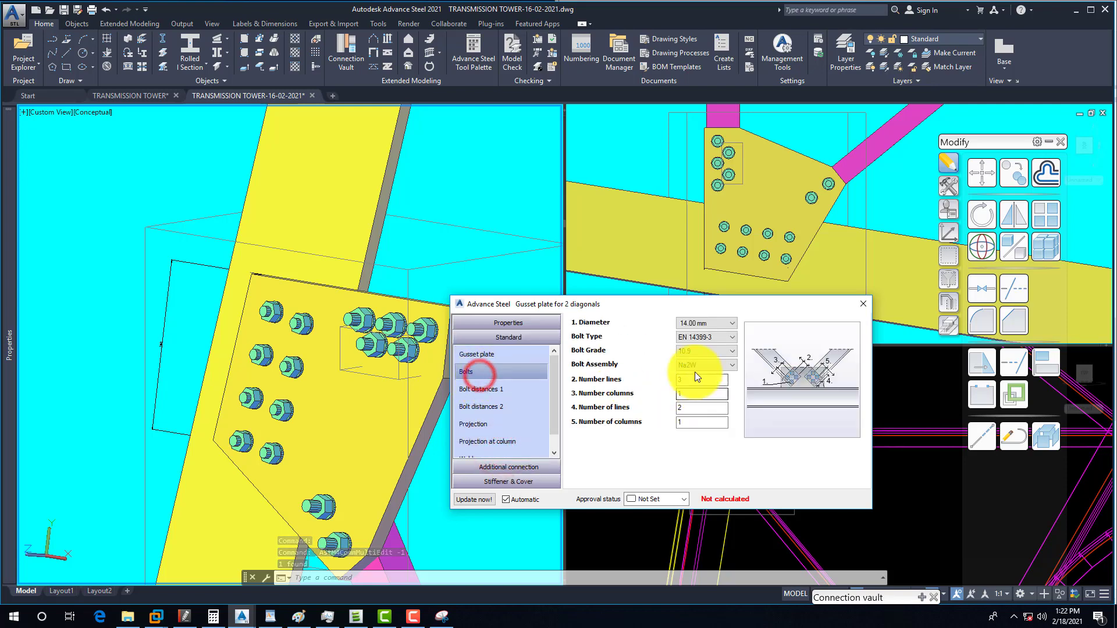
left_click(697, 349)
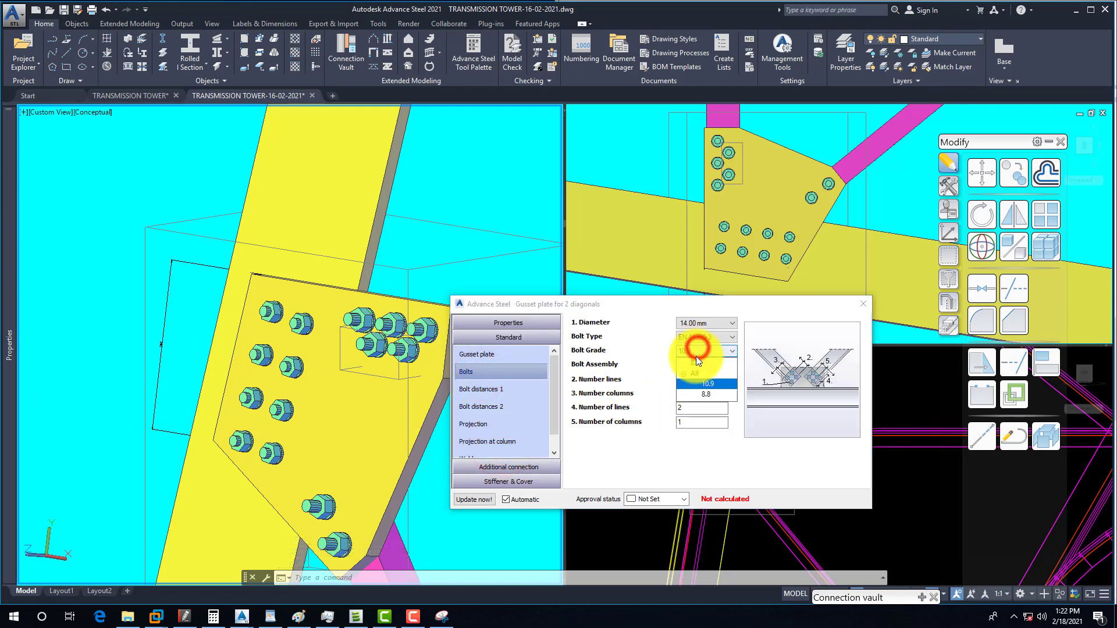
left_click(707, 385)
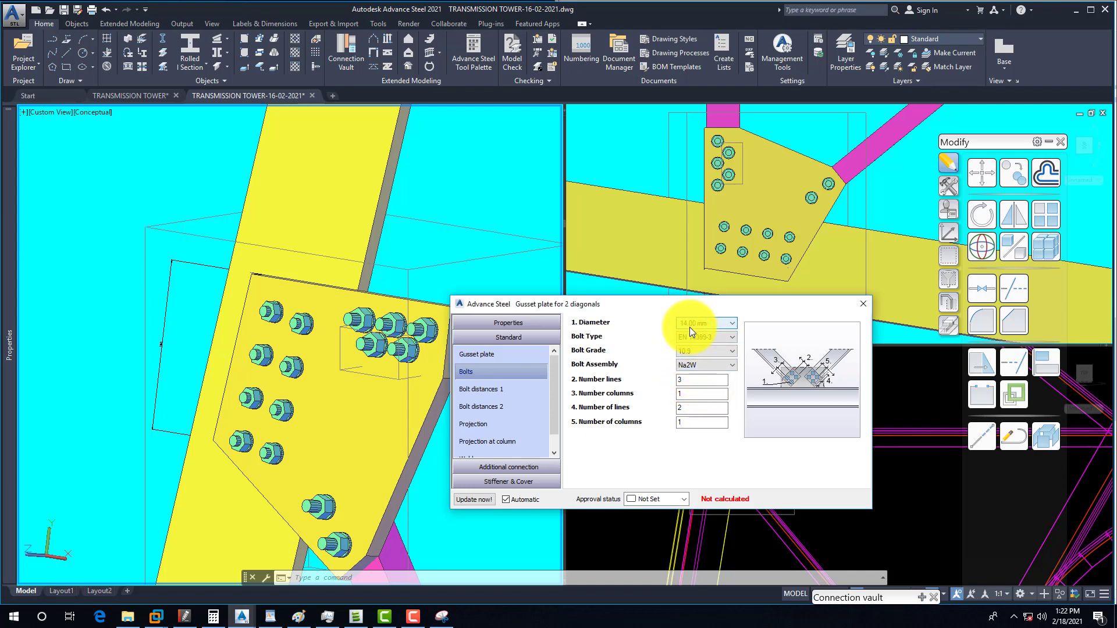
Set the gusset-to-main-beam bolts to type EN 14399-3, grade 10.9 and diameter 14.00 mm, and close the joint properties
left_click(515, 466)
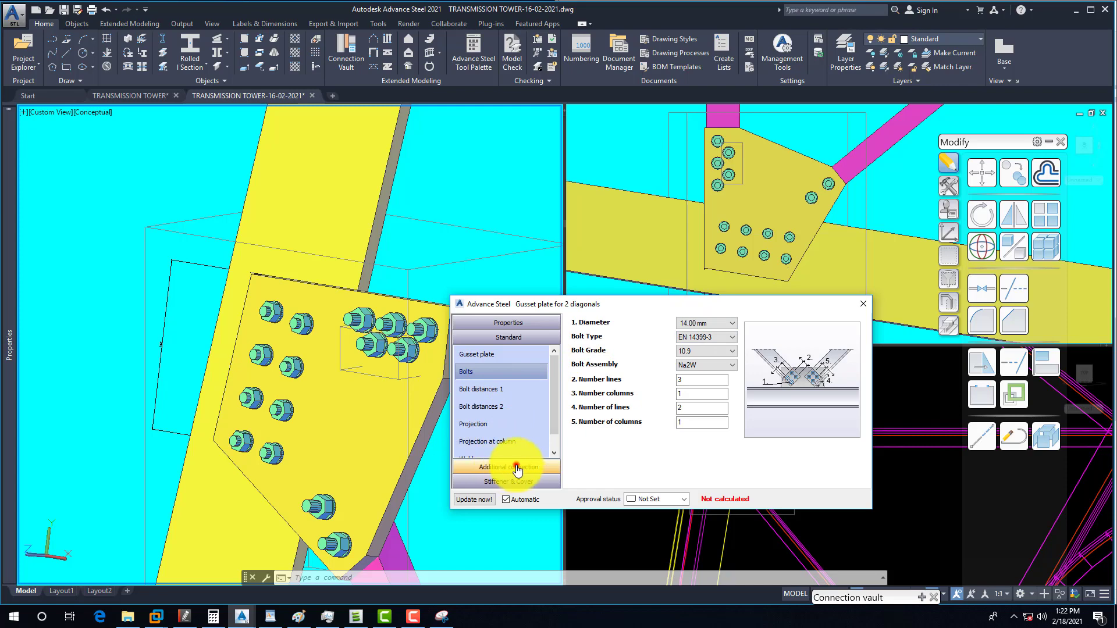
left_click(480, 456)
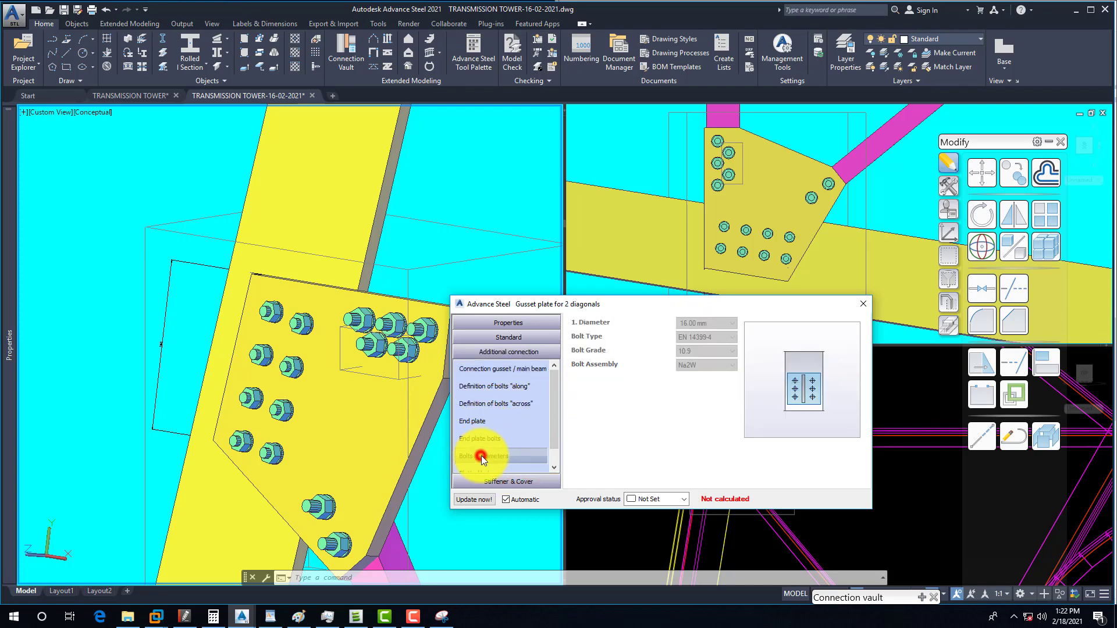
mouse_move(558, 414)
left_mouse_down()
mouse_move(557, 431)
mouse_move(567, 405)
left_mouse_up()
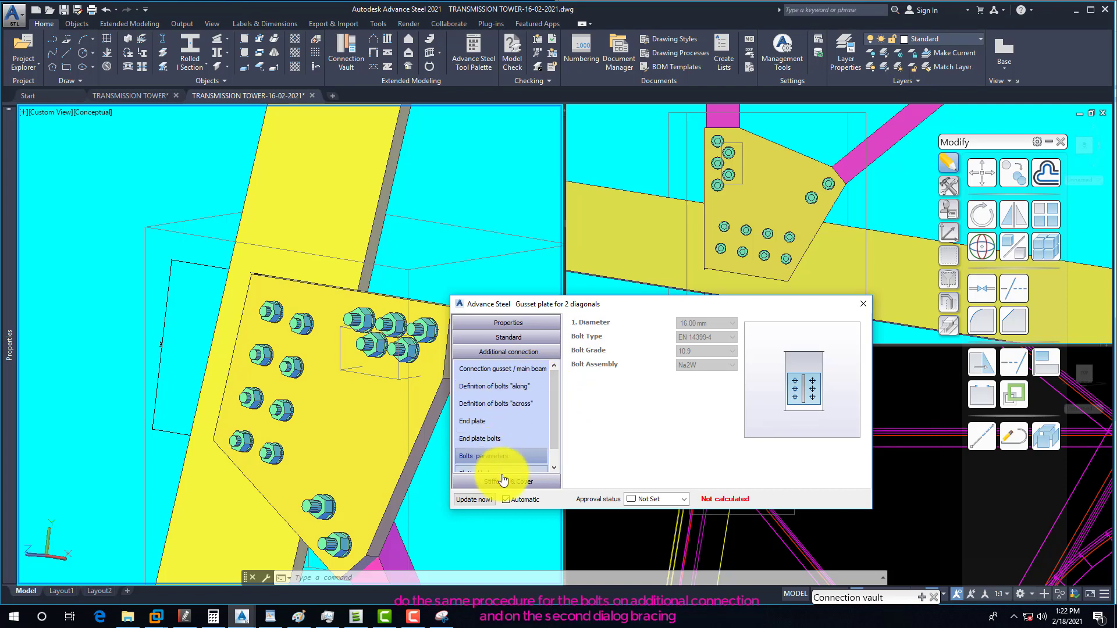
left_click(507, 385)
left_click(500, 401)
left_click(506, 353)
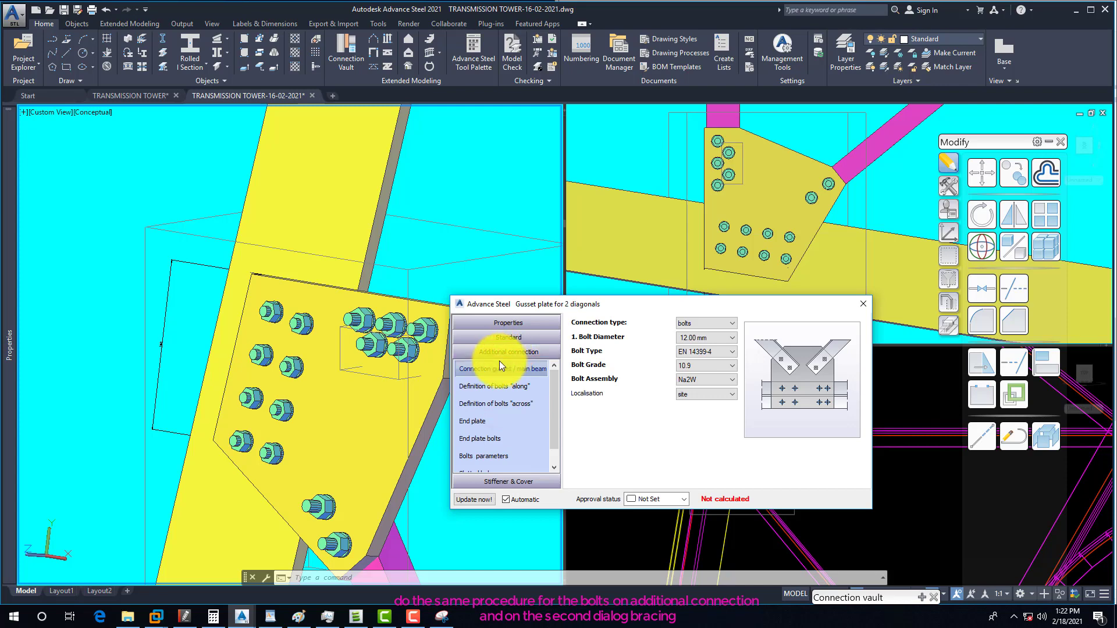
left_click(697, 351)
left_click(706, 372)
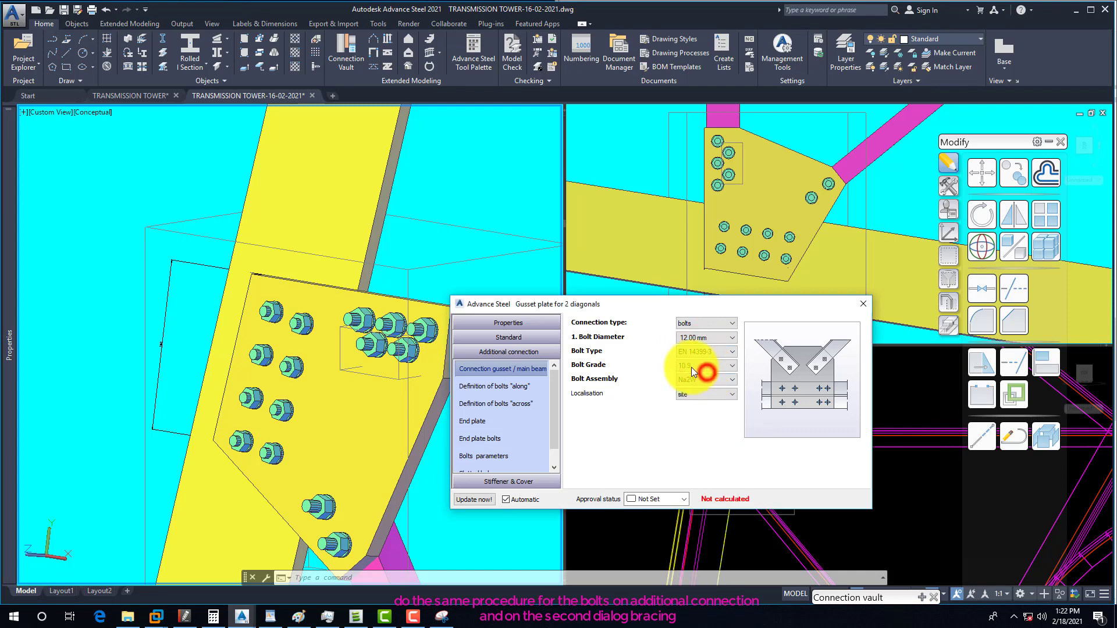
left_click(692, 364)
left_click(702, 396)
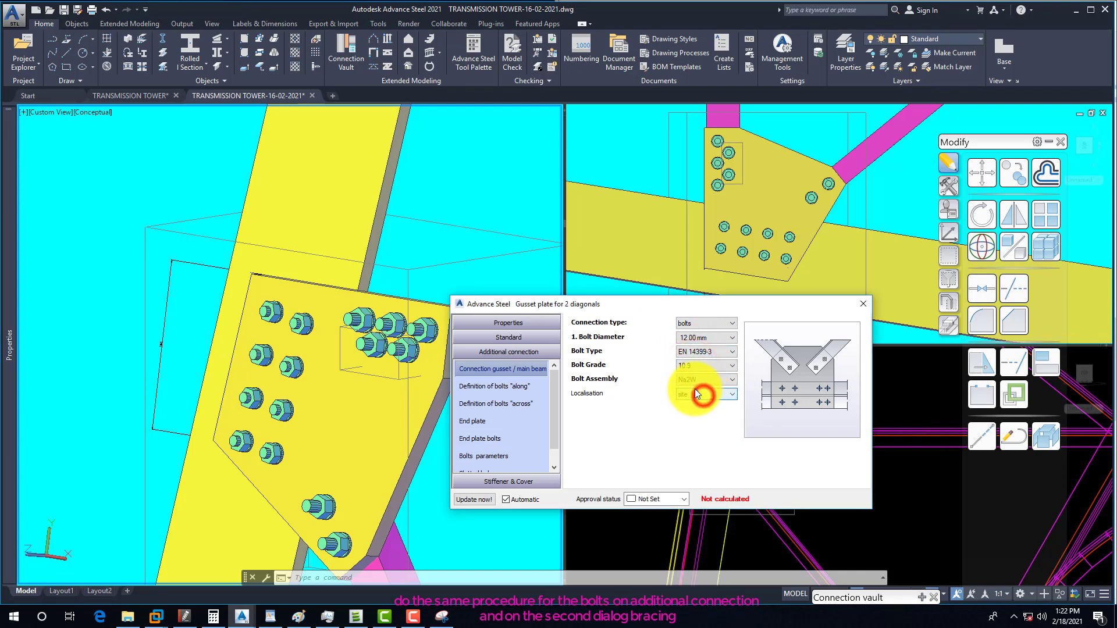
left_click(689, 337)
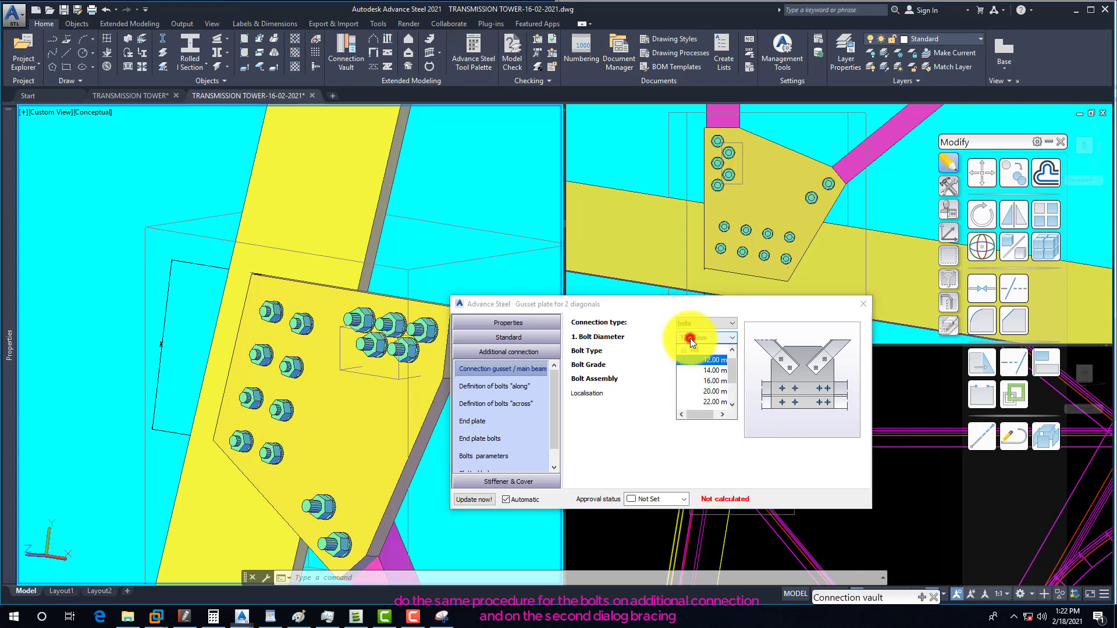
left_click(708, 371)
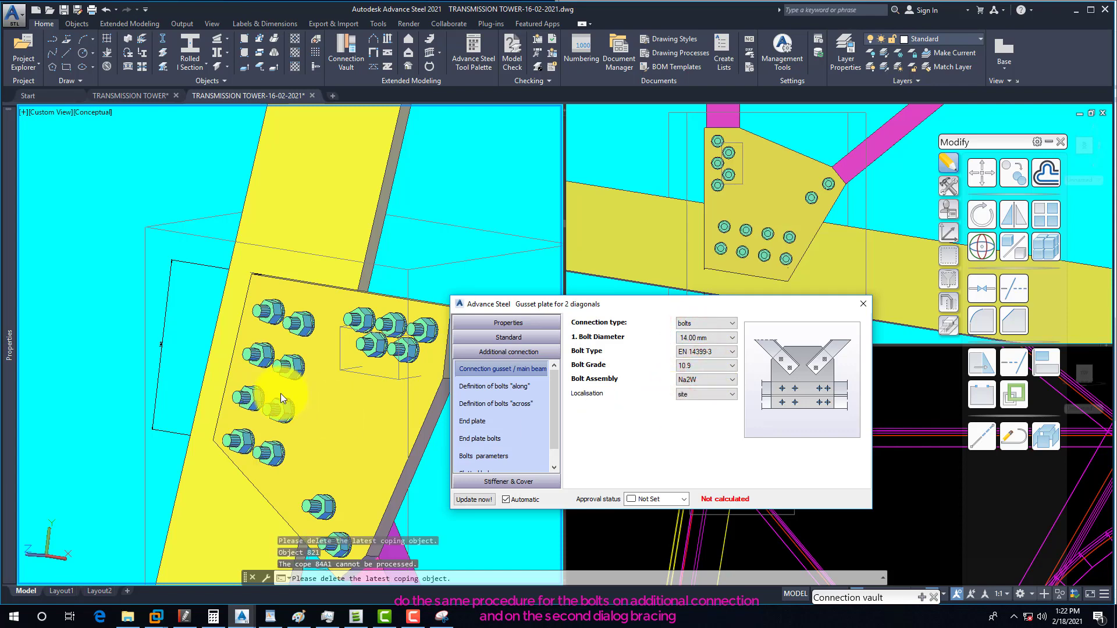
left_click(862, 304)
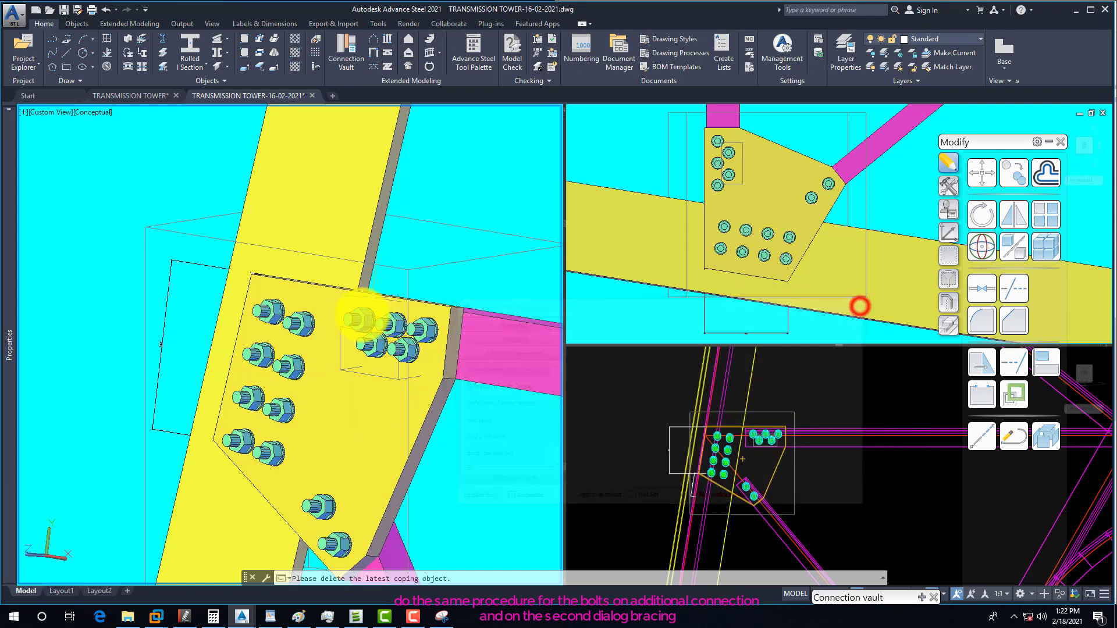
Set the diameter of the joint's standard bolts on the diagonals to 14.00 mm, and close the joint properties
scroll(256, 369, "up", 2)
scroll(207, 370, "down", 2)
middle_click_drag(250, 395, 444, 367, "shift")
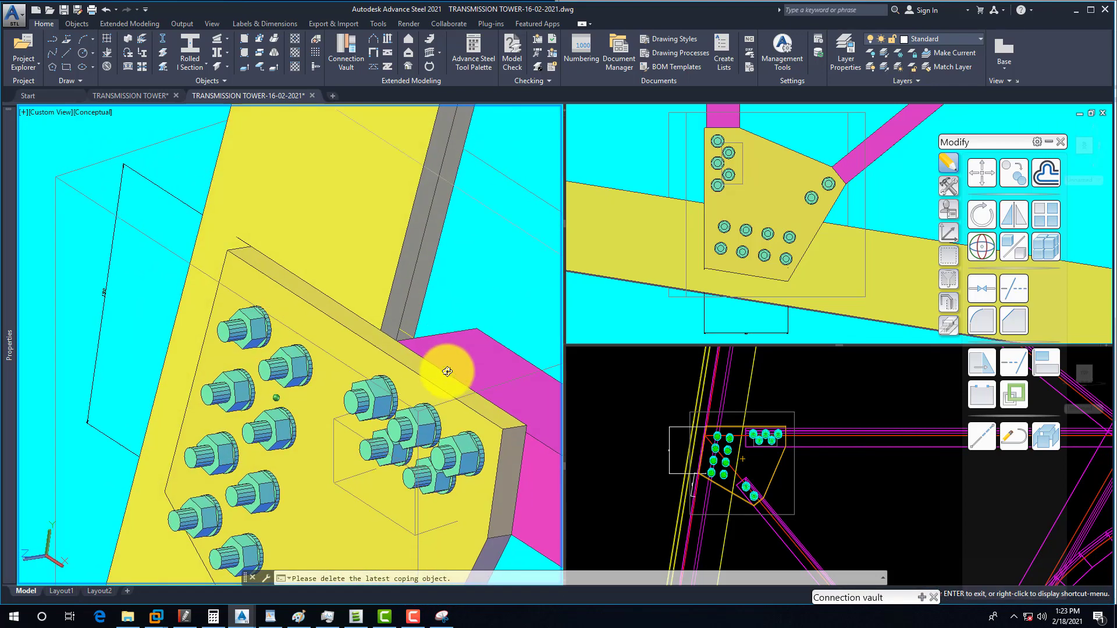
left_click(425, 428)
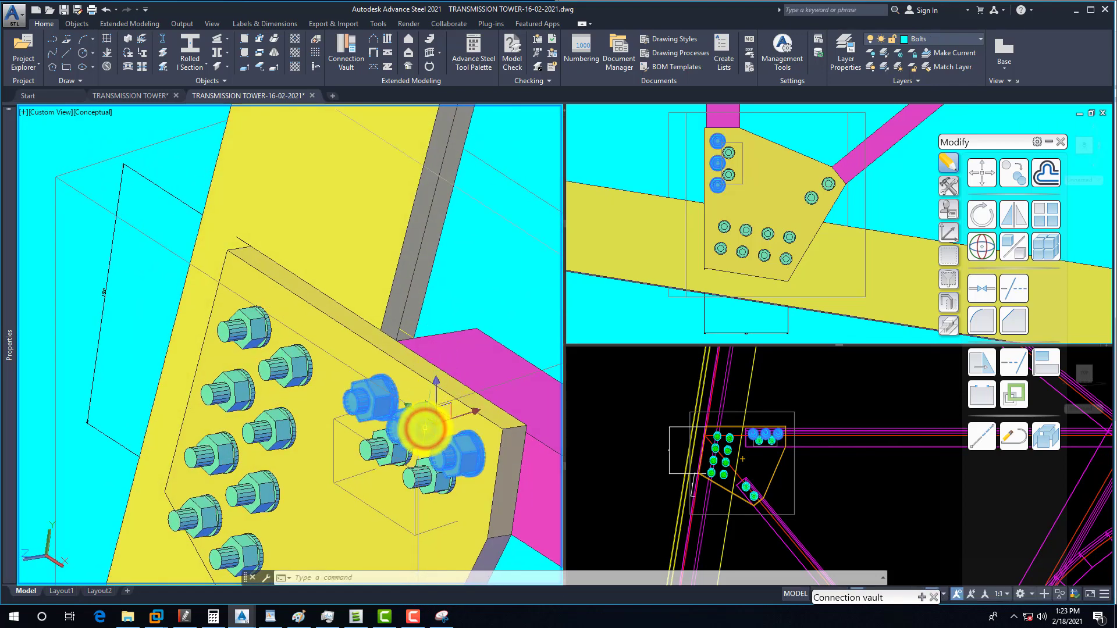
right_click(425, 427)
left_click(483, 229)
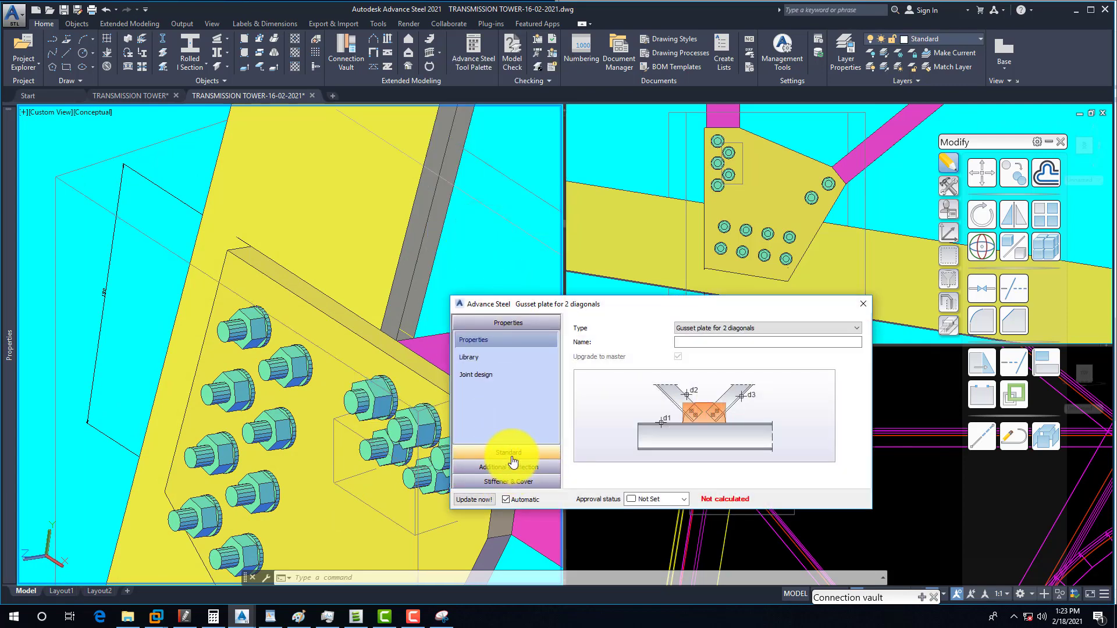
left_click(511, 458)
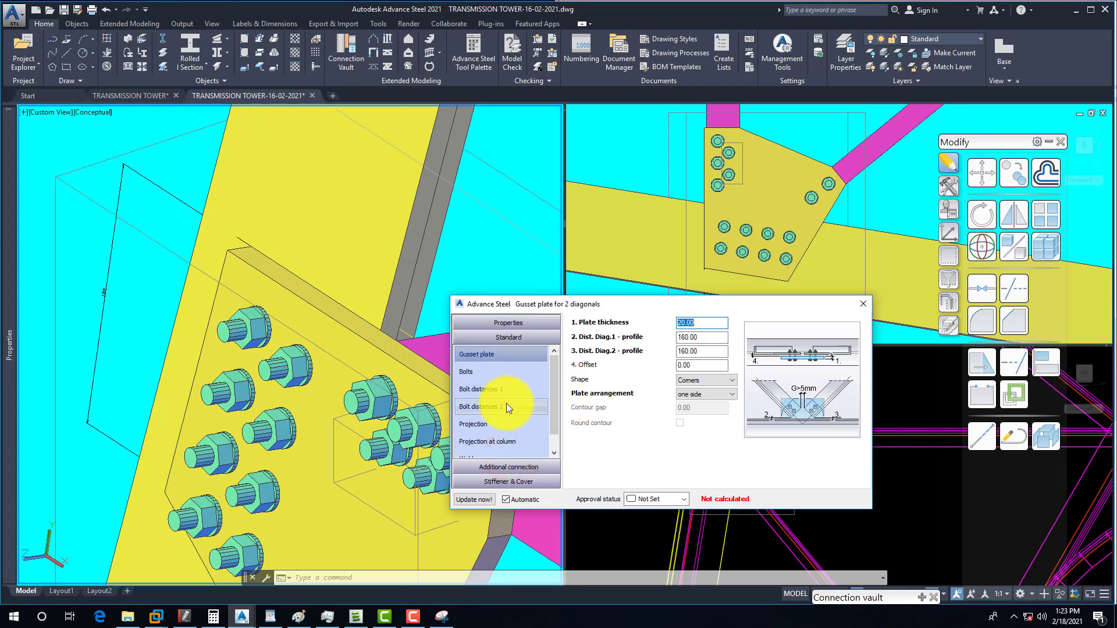
left_click(473, 375)
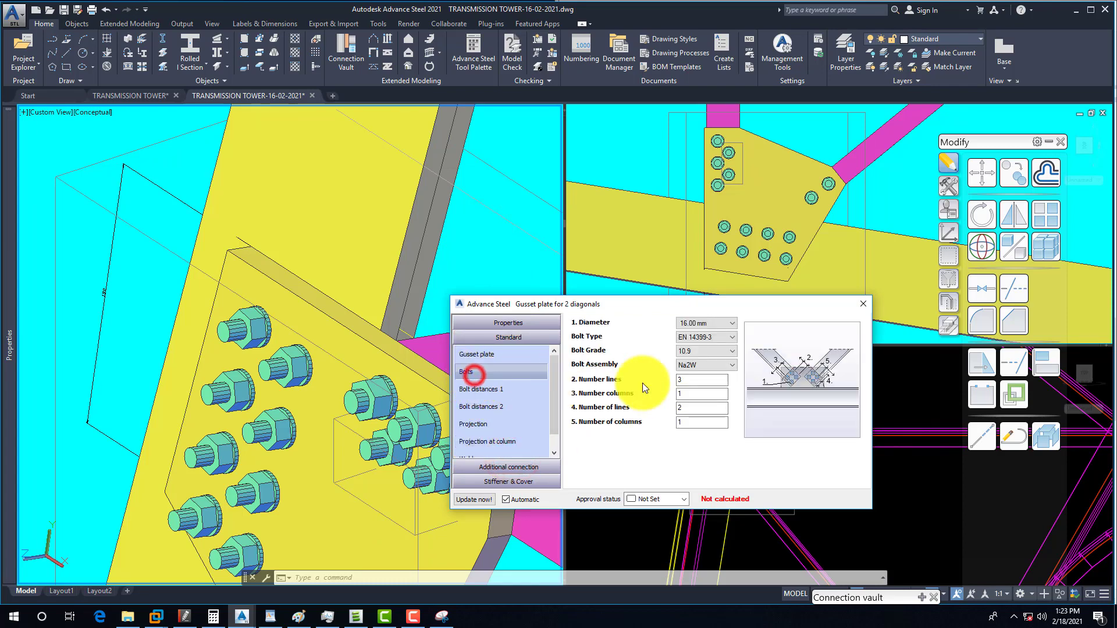
left_click(694, 325)
left_click(701, 354)
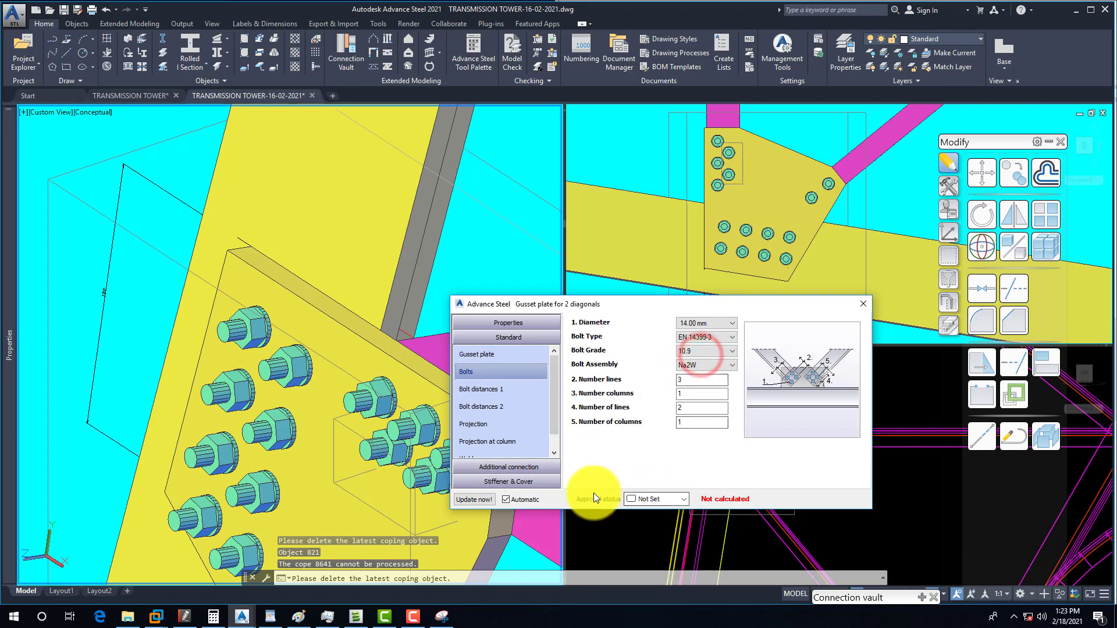
left_click(863, 303)
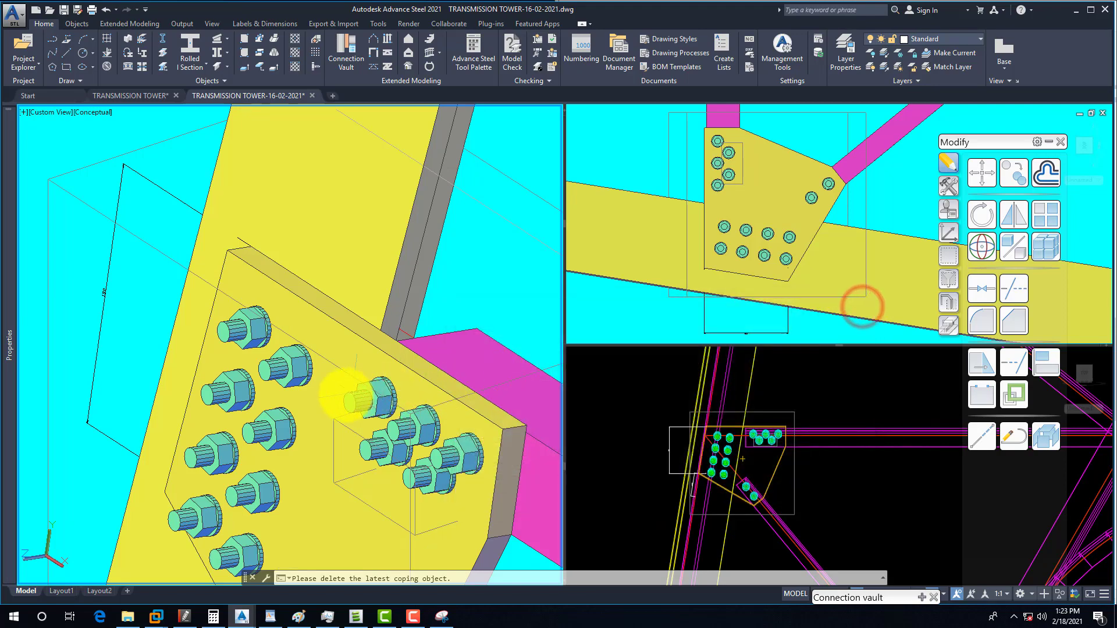
Set the grade of the gusset plate joint's standard bolts to 8.8 and close the joint properties
middle_click_drag(344, 394, 194, 399, "shift")
right_click(331, 242)
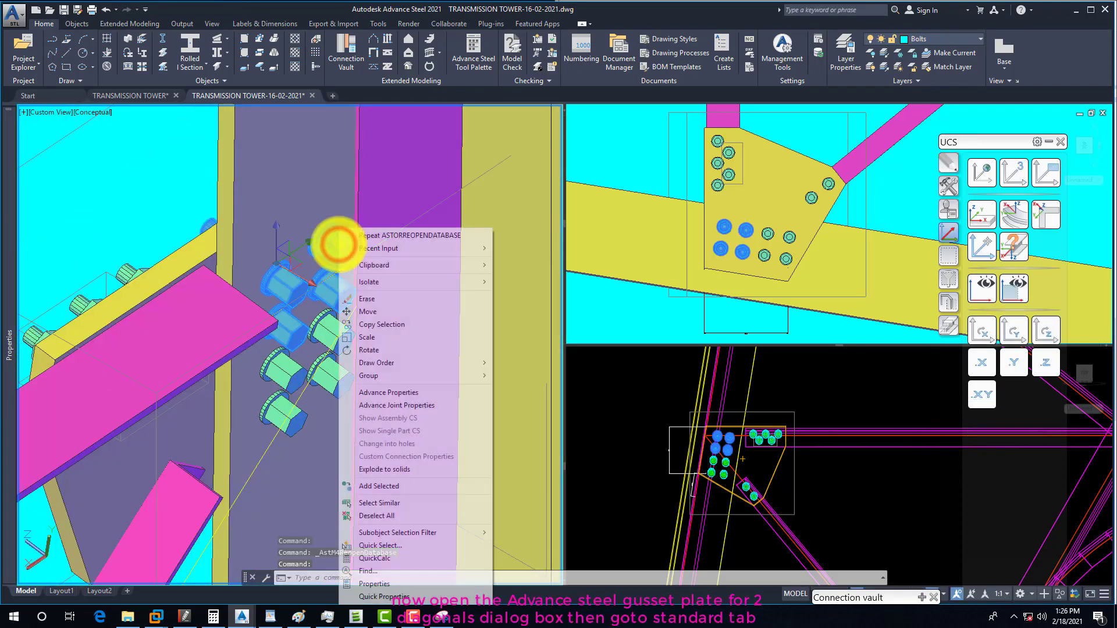
left_click(394, 405)
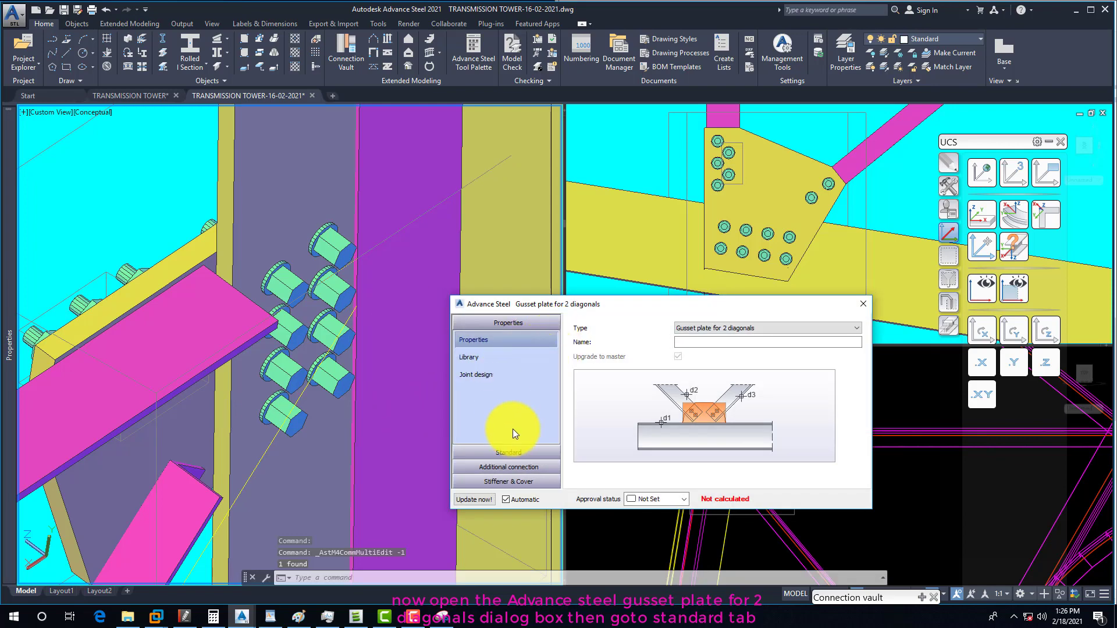
left_click(507, 452)
left_click(466, 372)
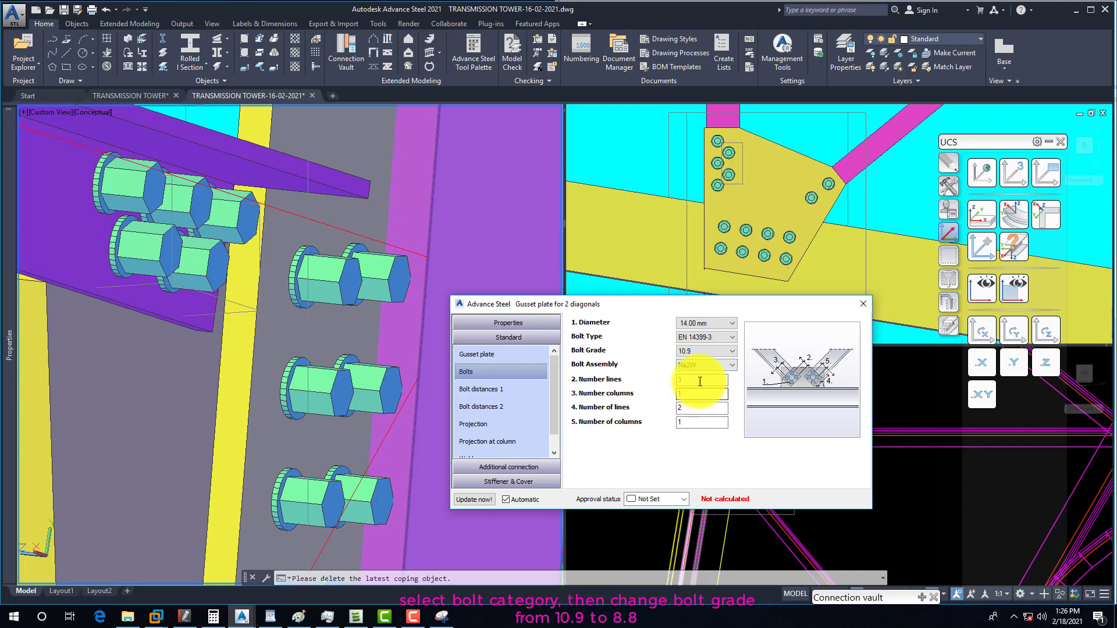
left_click(699, 354)
left_click(695, 363)
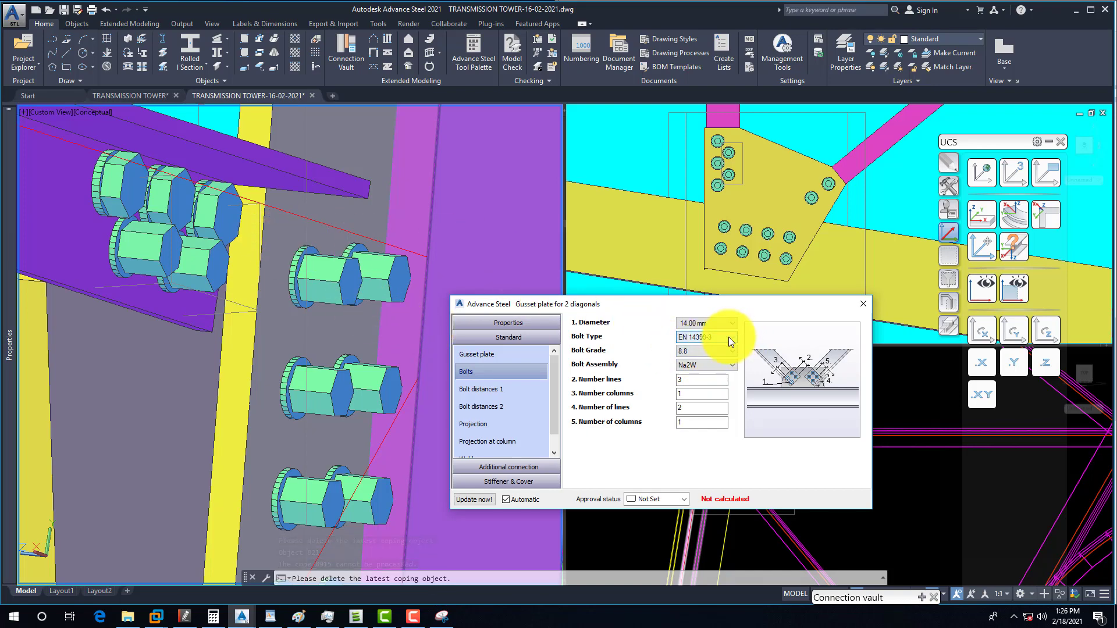
left_click(860, 307)
Set the grade of the gusset-to-main-beam bolts to 8.8 in the joint's additional connection settings, and close the joint properties
middle_click_drag(429, 250, 147, 296, "shift")
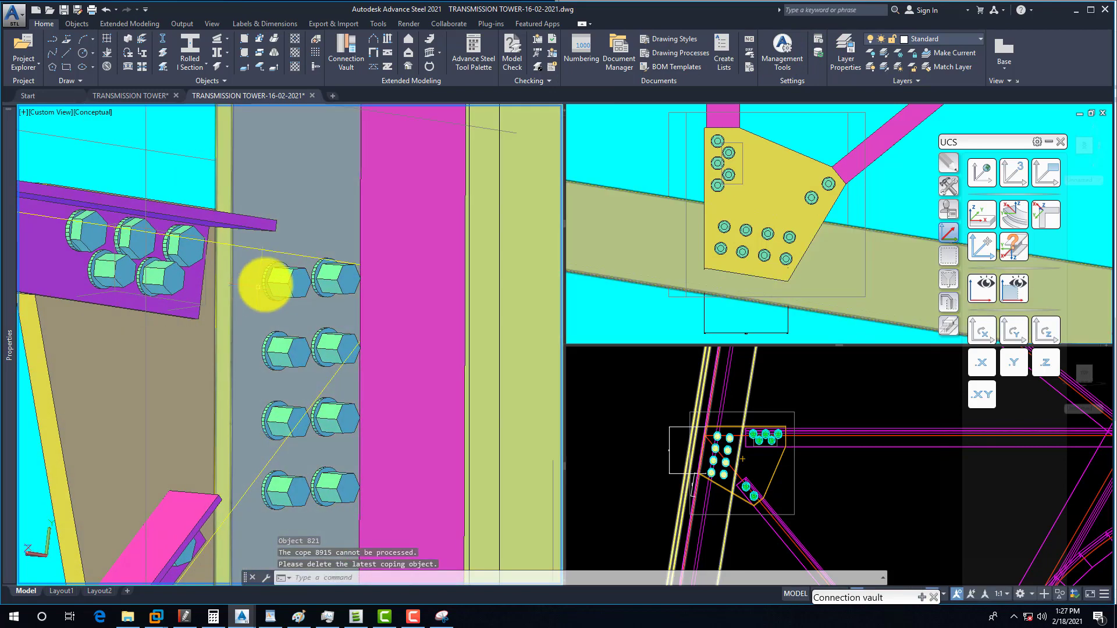
left_click(281, 279)
right_click(289, 281)
key("Escape")
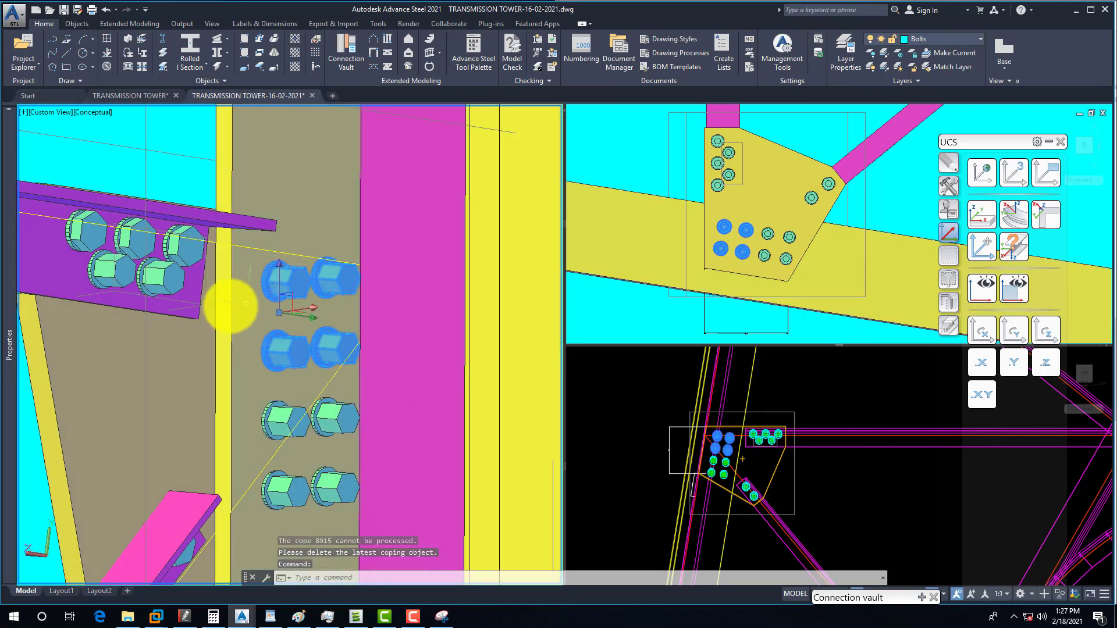
right_click(229, 337)
left_click(291, 410)
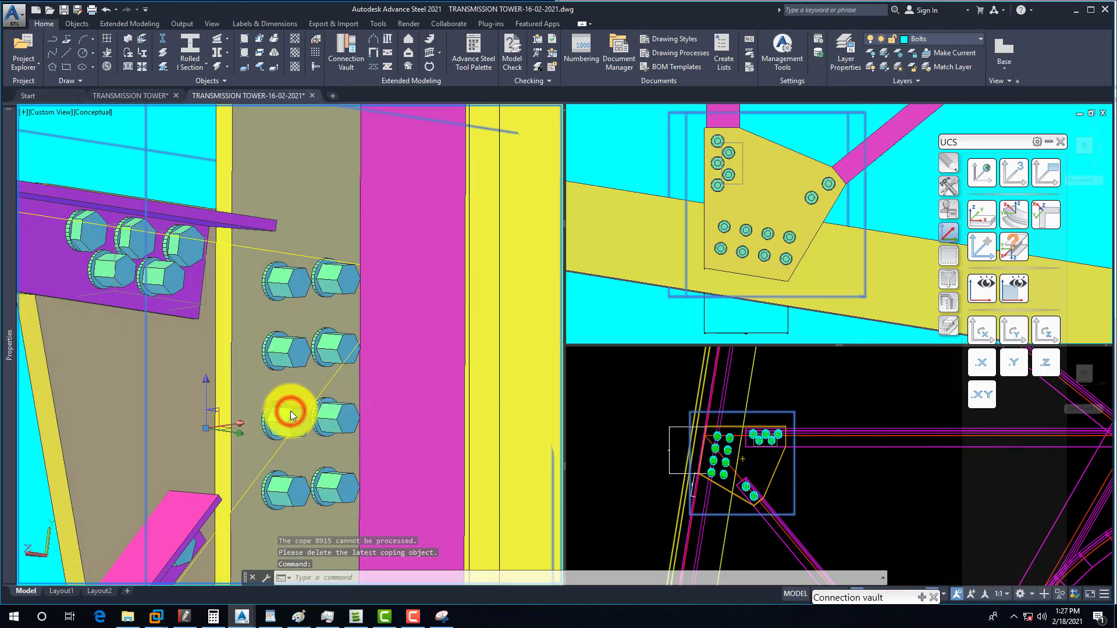
left_click(496, 449)
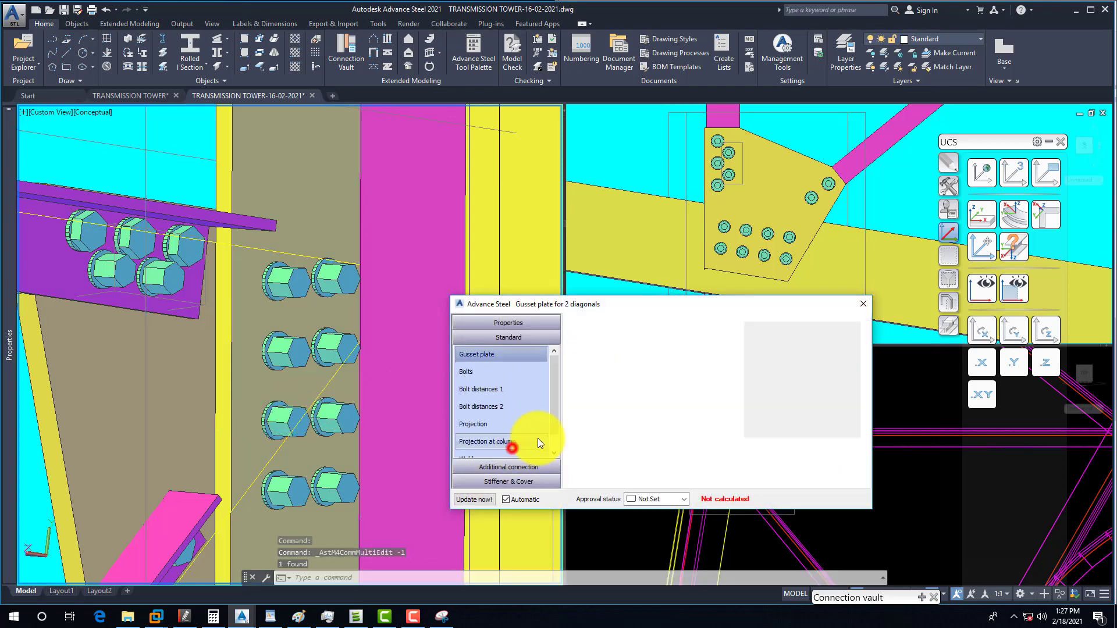
left_click(484, 375)
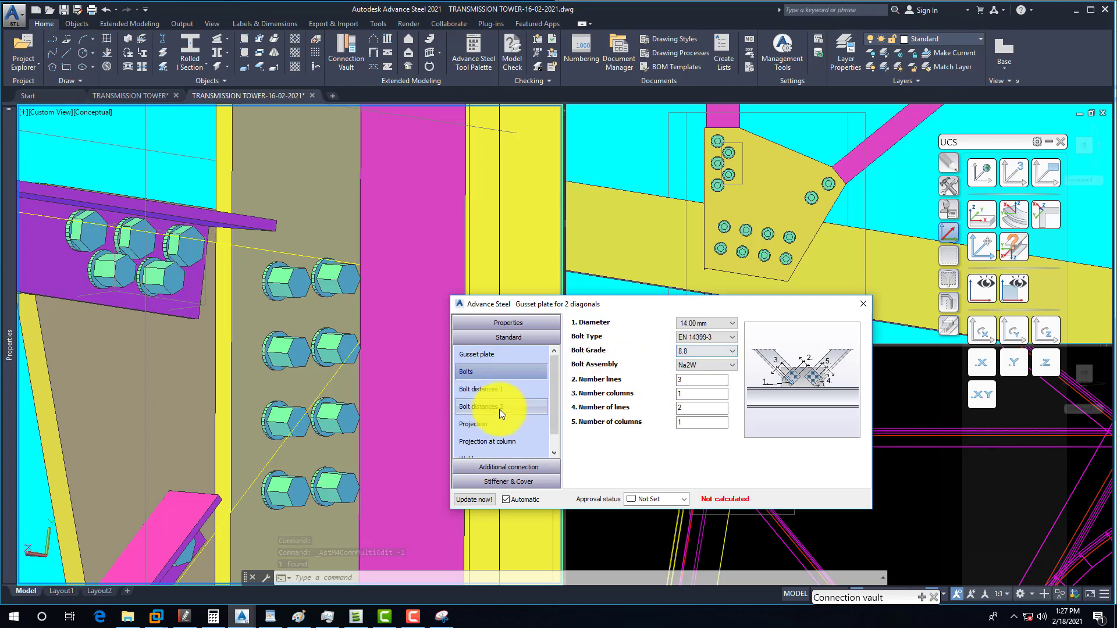
left_click(507, 467)
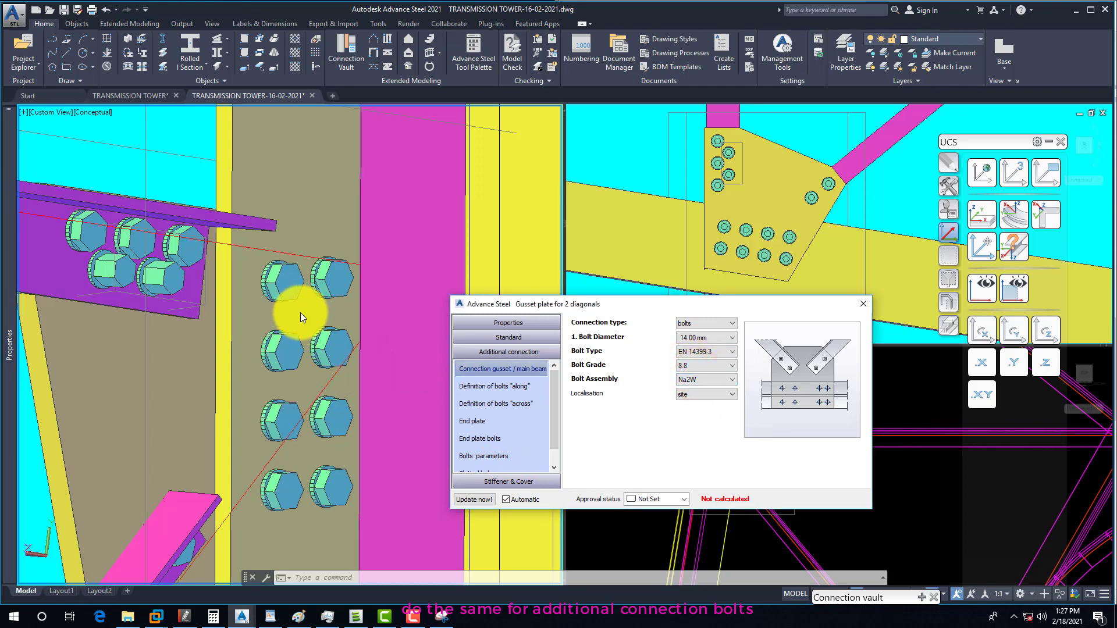
middle_click_drag(262, 262, 250, 349, "shift")
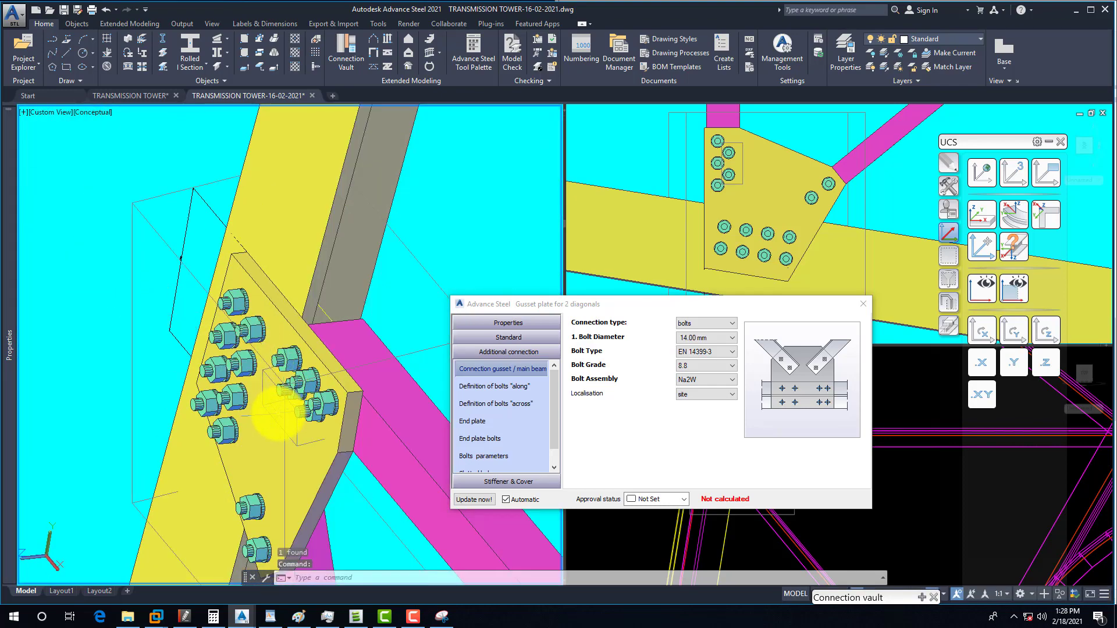
middle_click_drag(278, 419, 288, 310, "shift")
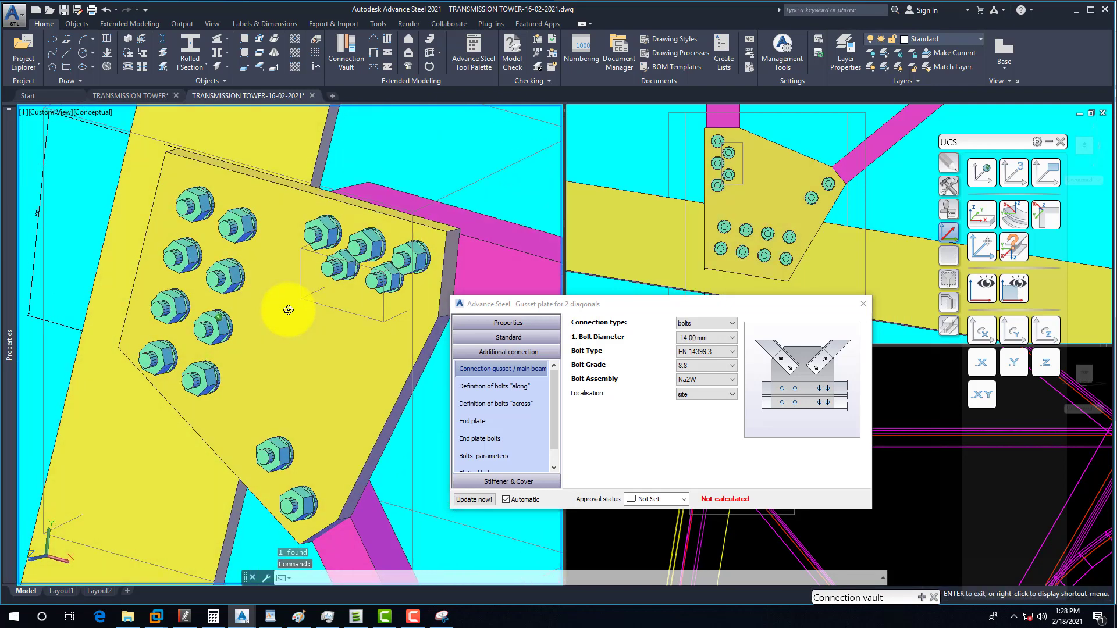
left_click(862, 304)
scroll(399, 249, "up", 5)
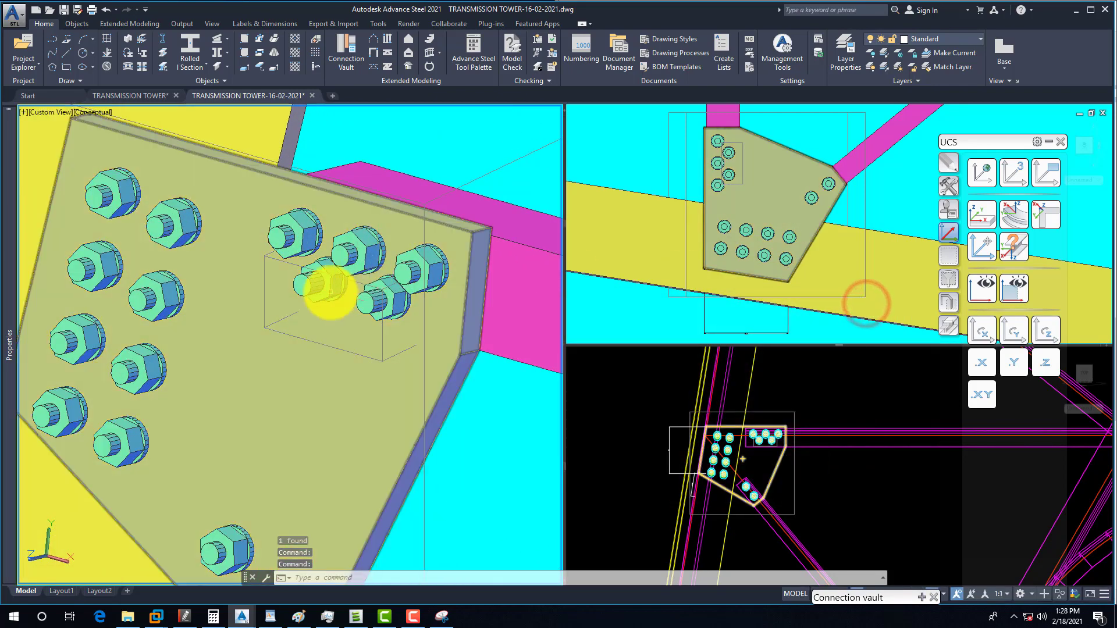
left_click(382, 212)
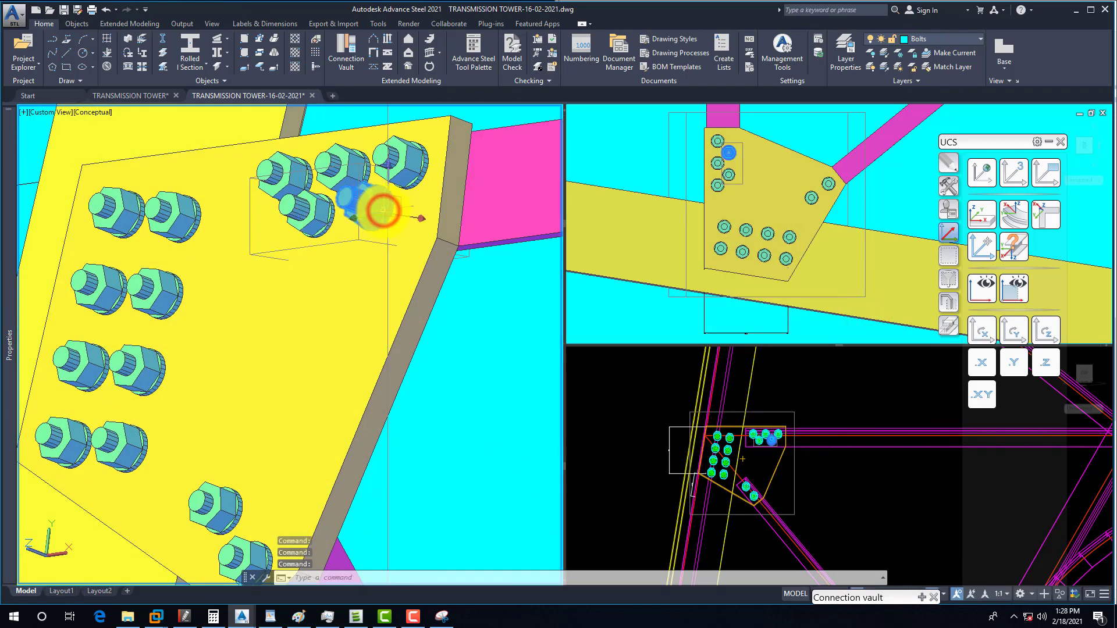
key("Escape")
scroll(337, 162, "down", 4)
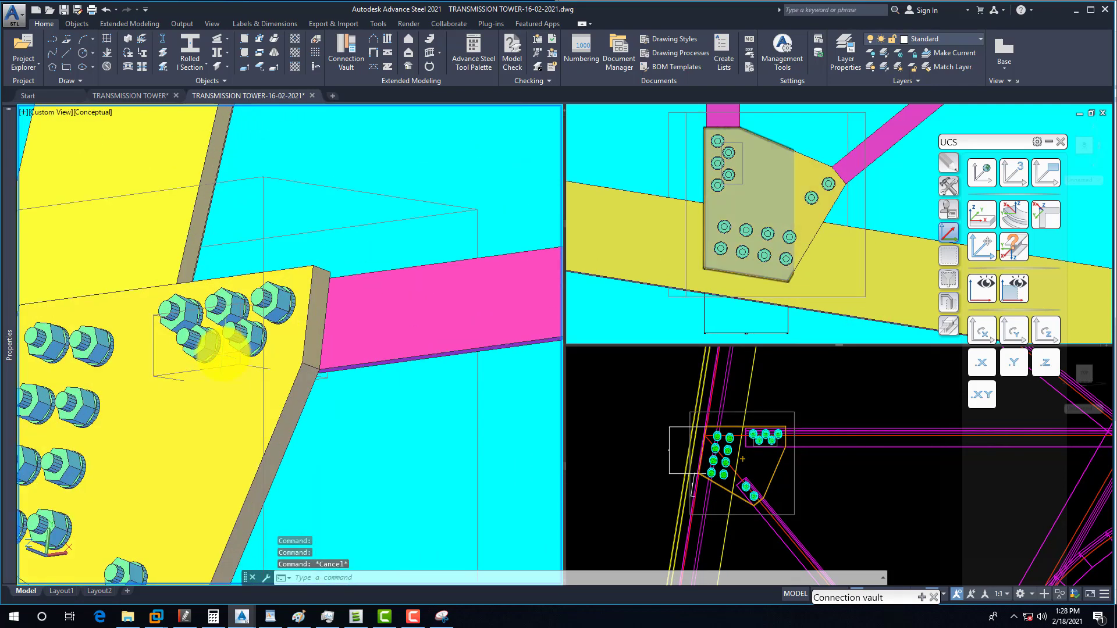
left_click(249, 336)
right_click(250, 337)
left_click(383, 451)
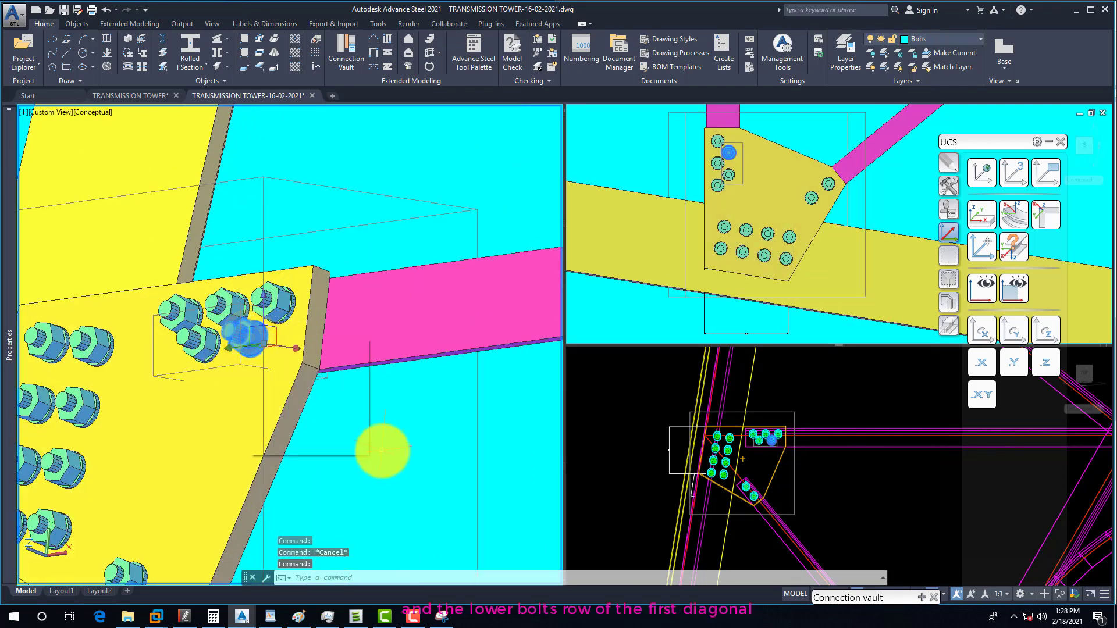
right_click(382, 450)
left_click(442, 265)
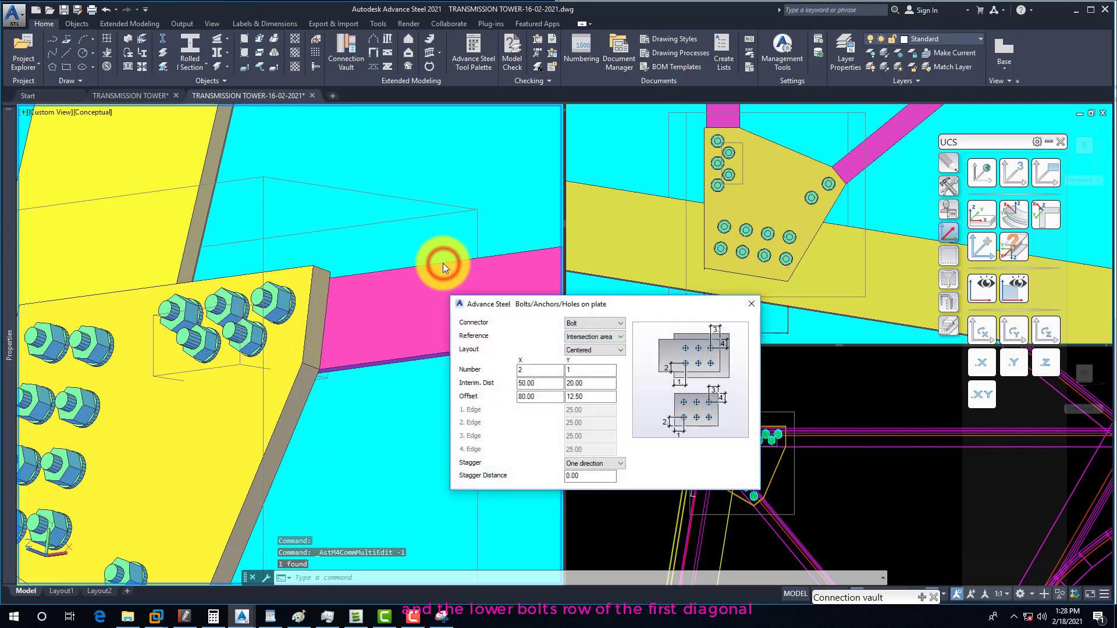
left_click(754, 305)
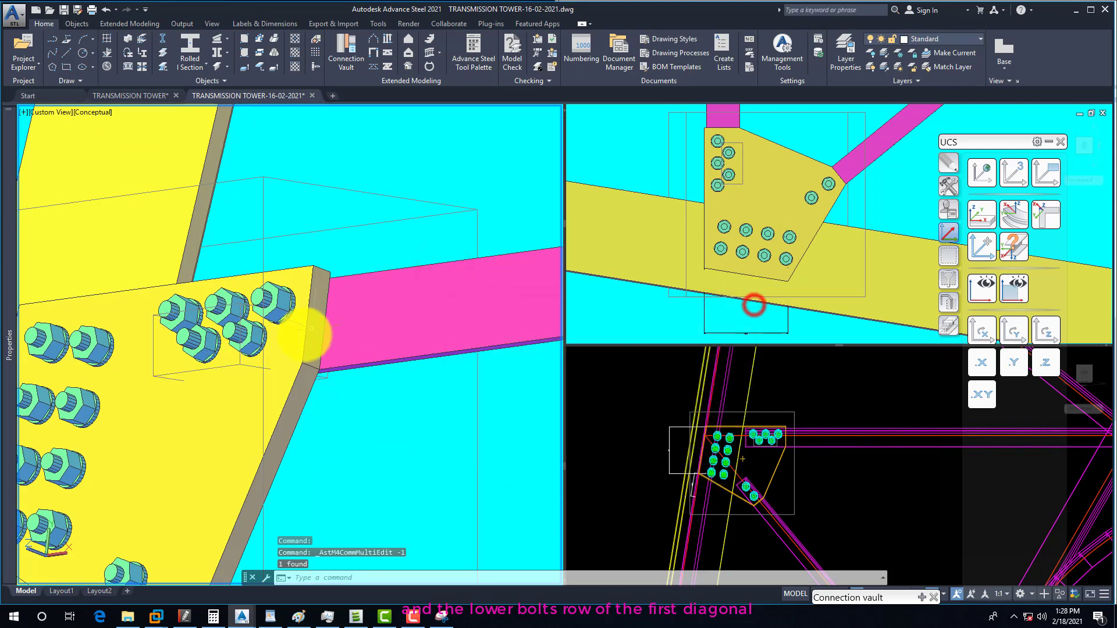
left_click(249, 336)
right_click(251, 337)
right_click(399, 424)
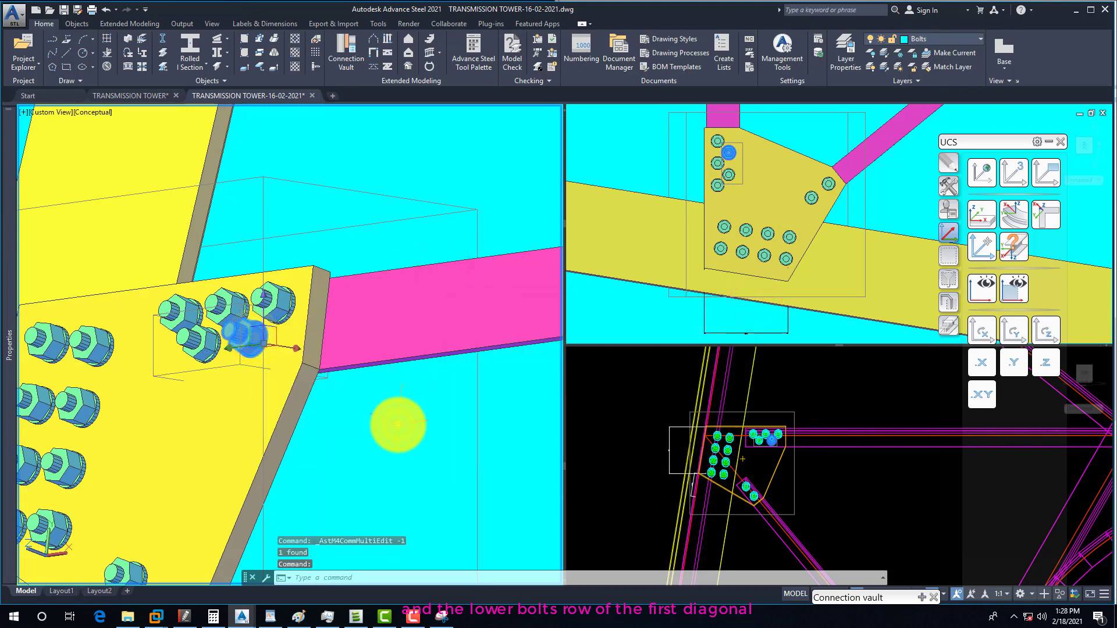
left_click(460, 227)
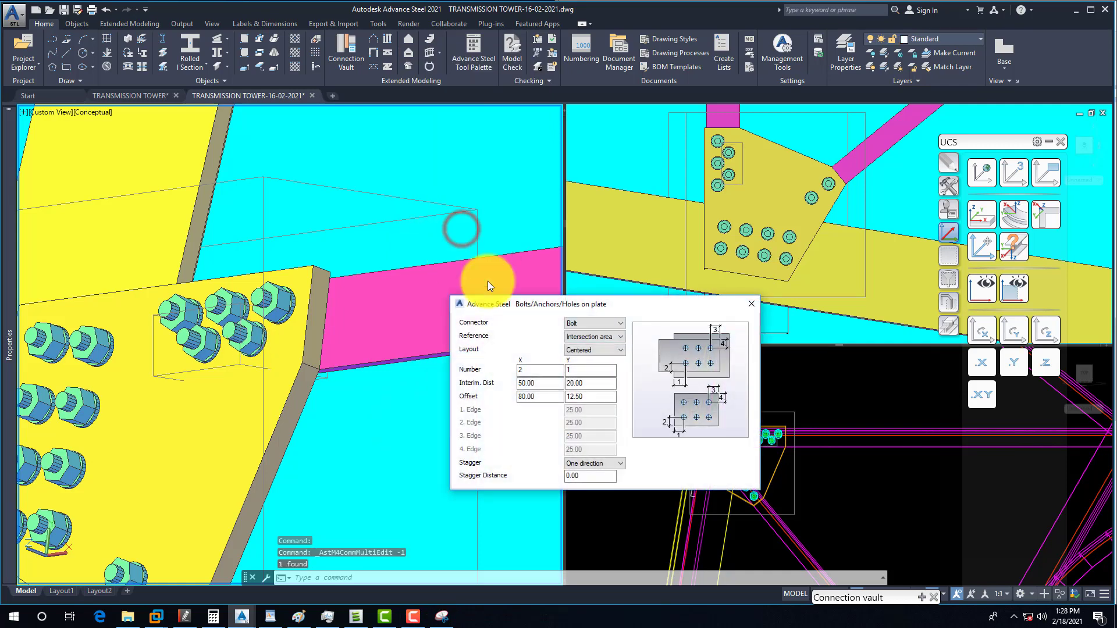
left_click(750, 305)
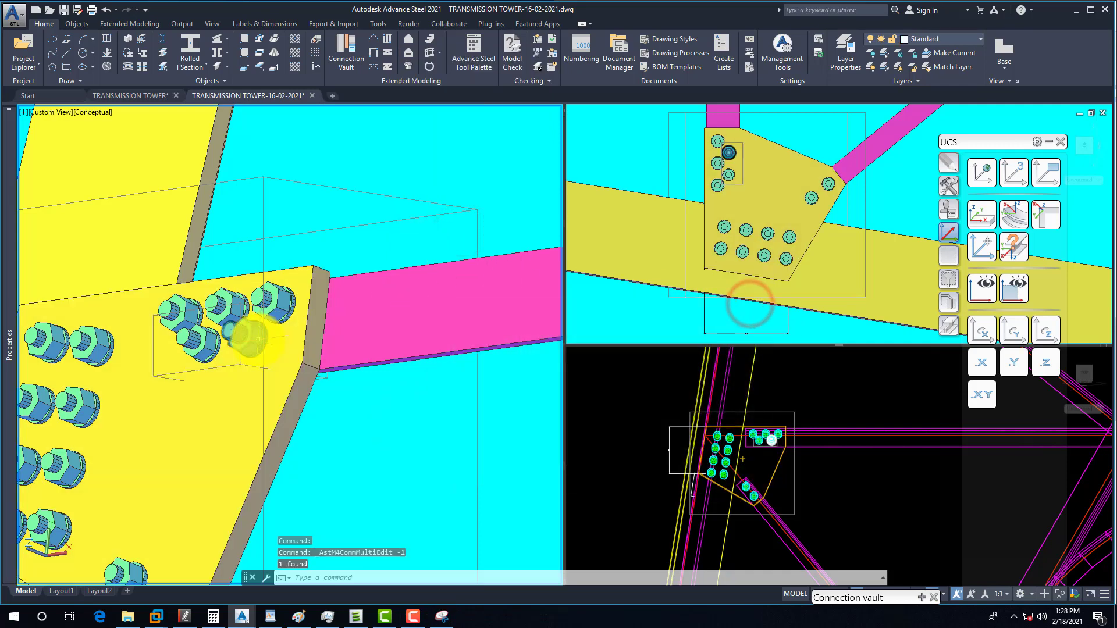
Set the grade of the lower-row bolt on the first diagonal to 8.8 in its bolt properties, and close them
left_click(249, 334)
right_click(262, 338)
left_click(378, 439)
right_click(378, 439)
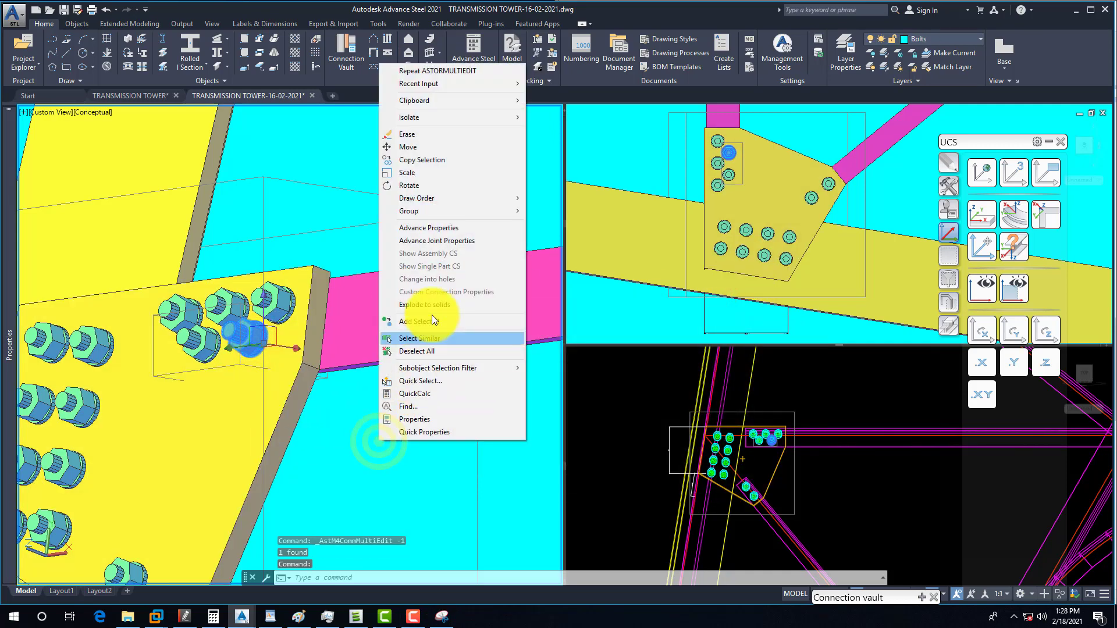
left_click(422, 229)
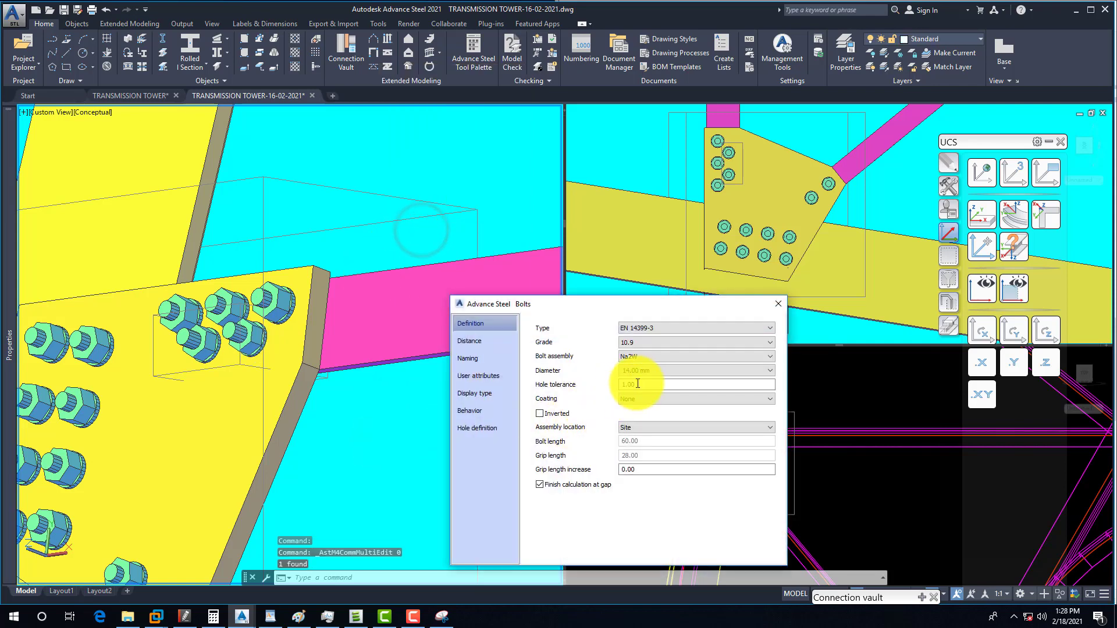
left_click(638, 345)
left_click(633, 354)
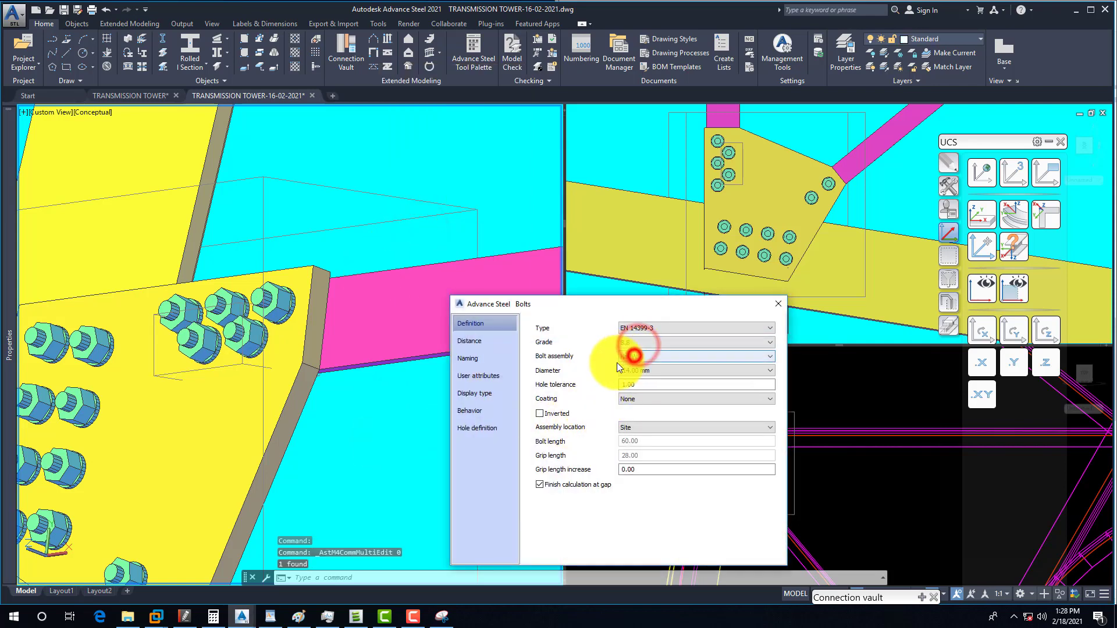
left_click(777, 308)
scroll(152, 310, "up", 3)
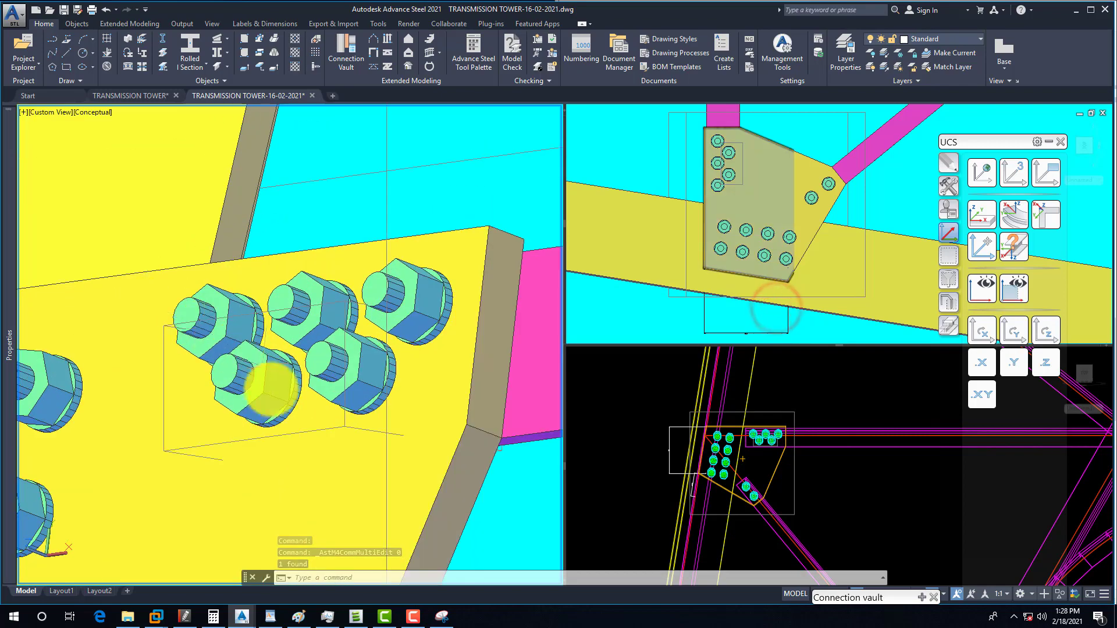
middle_click_drag(357, 378, 463, 484, "shift")
scroll(463, 484, "up", 2)
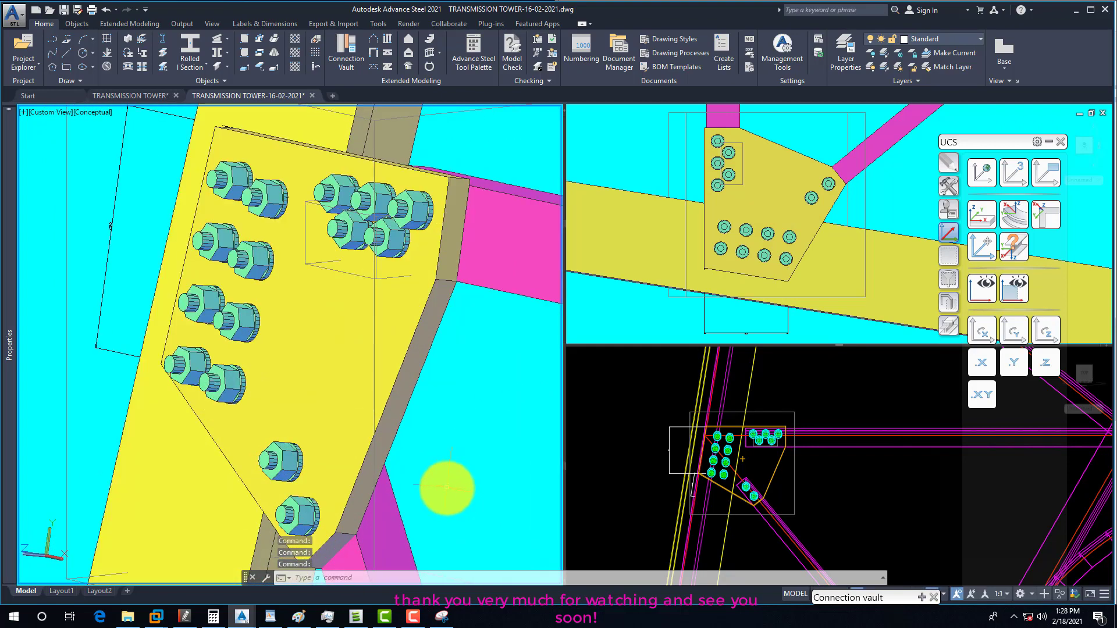